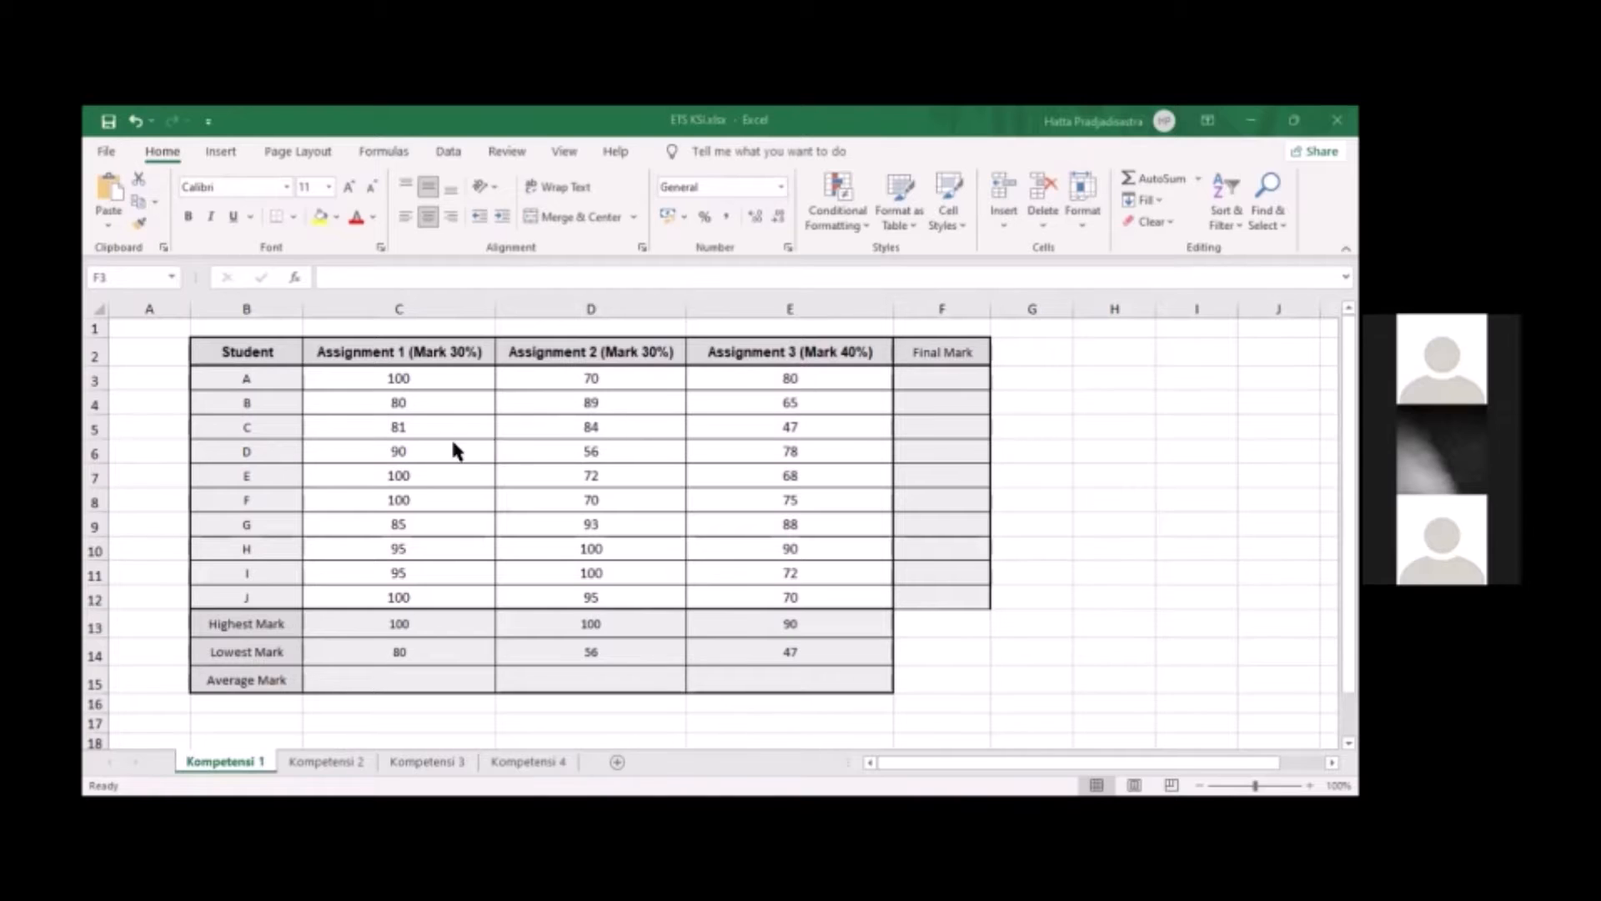
Examine the first students' marks across the three assignments, focusing on the top rows of the Assignment 1 column
{"action": "left_click", "coordinate": [527, 381]}
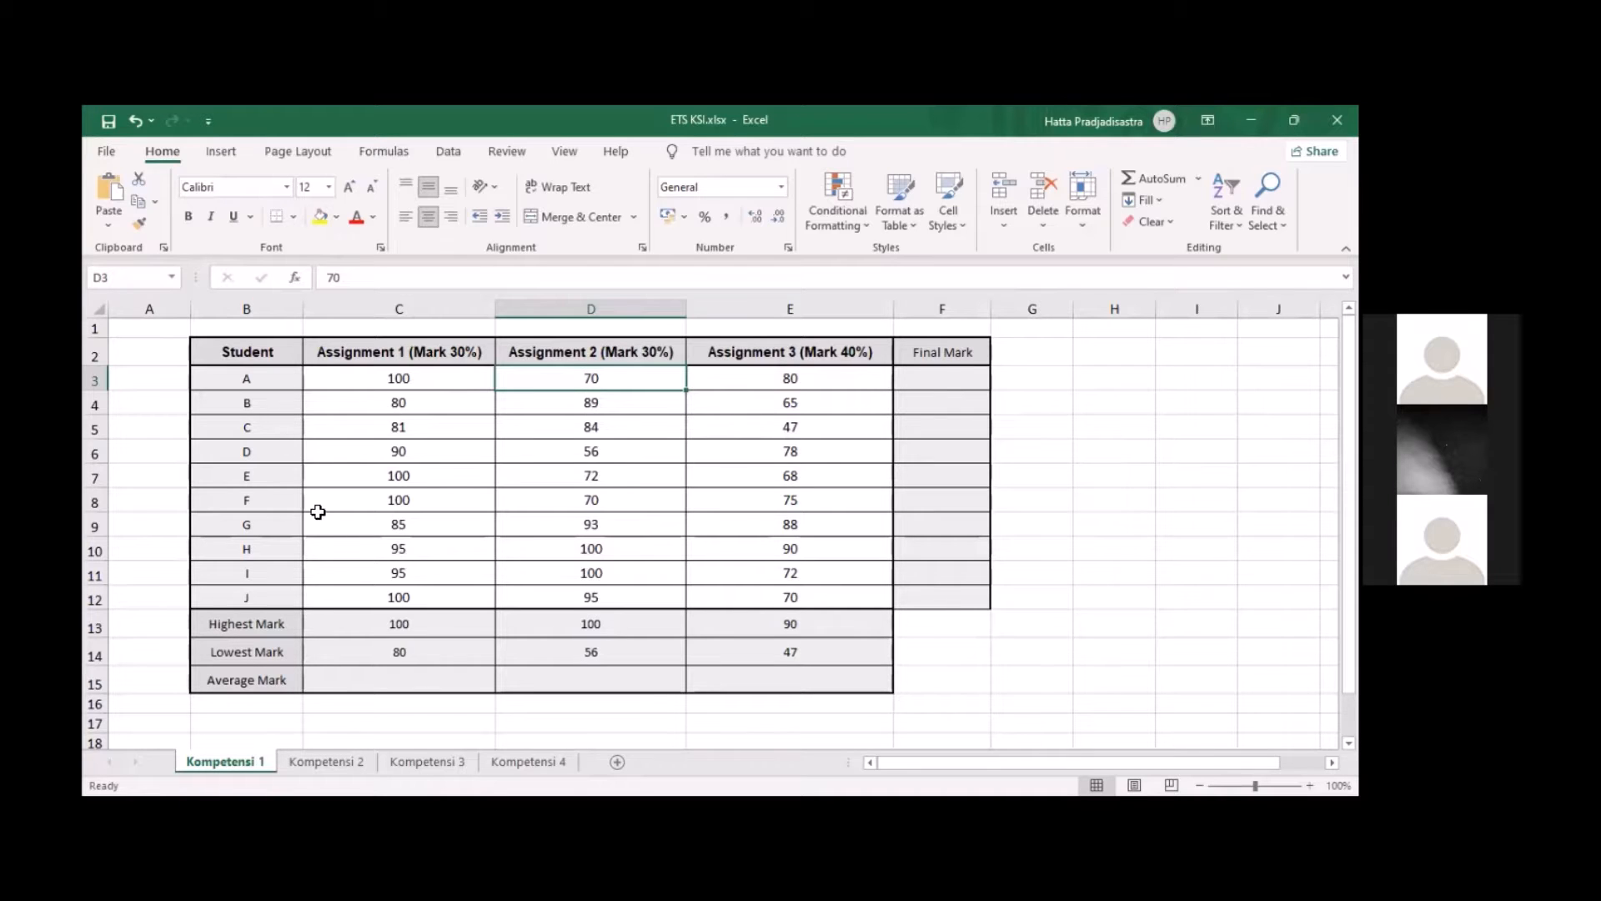
{"action": "left_click", "coordinate": [259, 383]}
{"action": "left_click", "coordinate": [387, 384]}
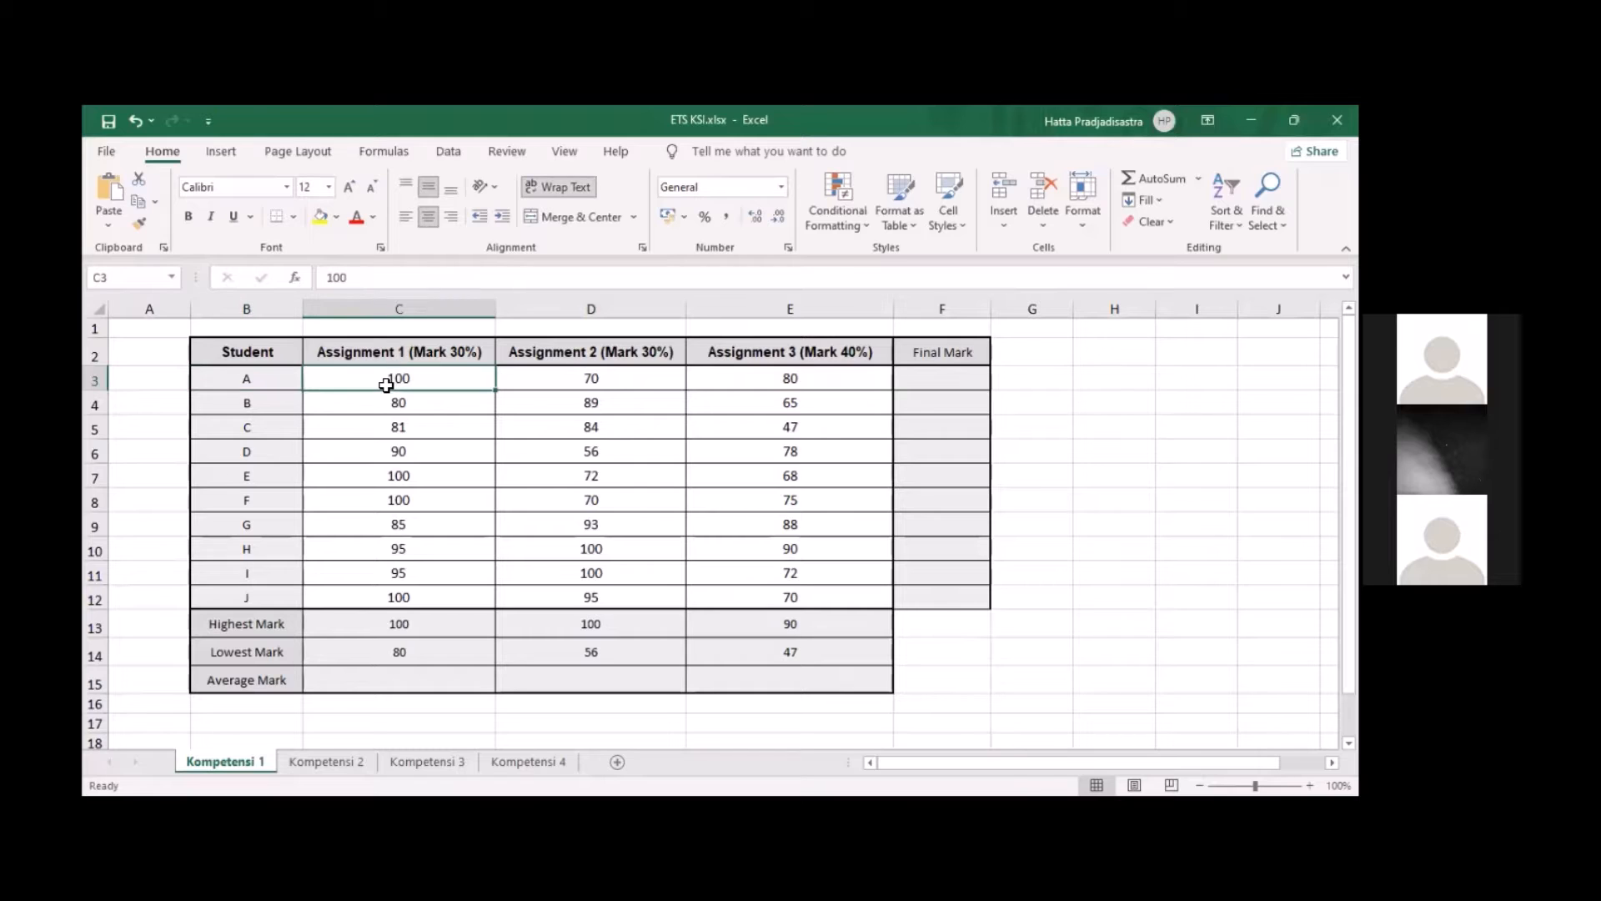
{"action": "left_click", "coordinate": [583, 385]}
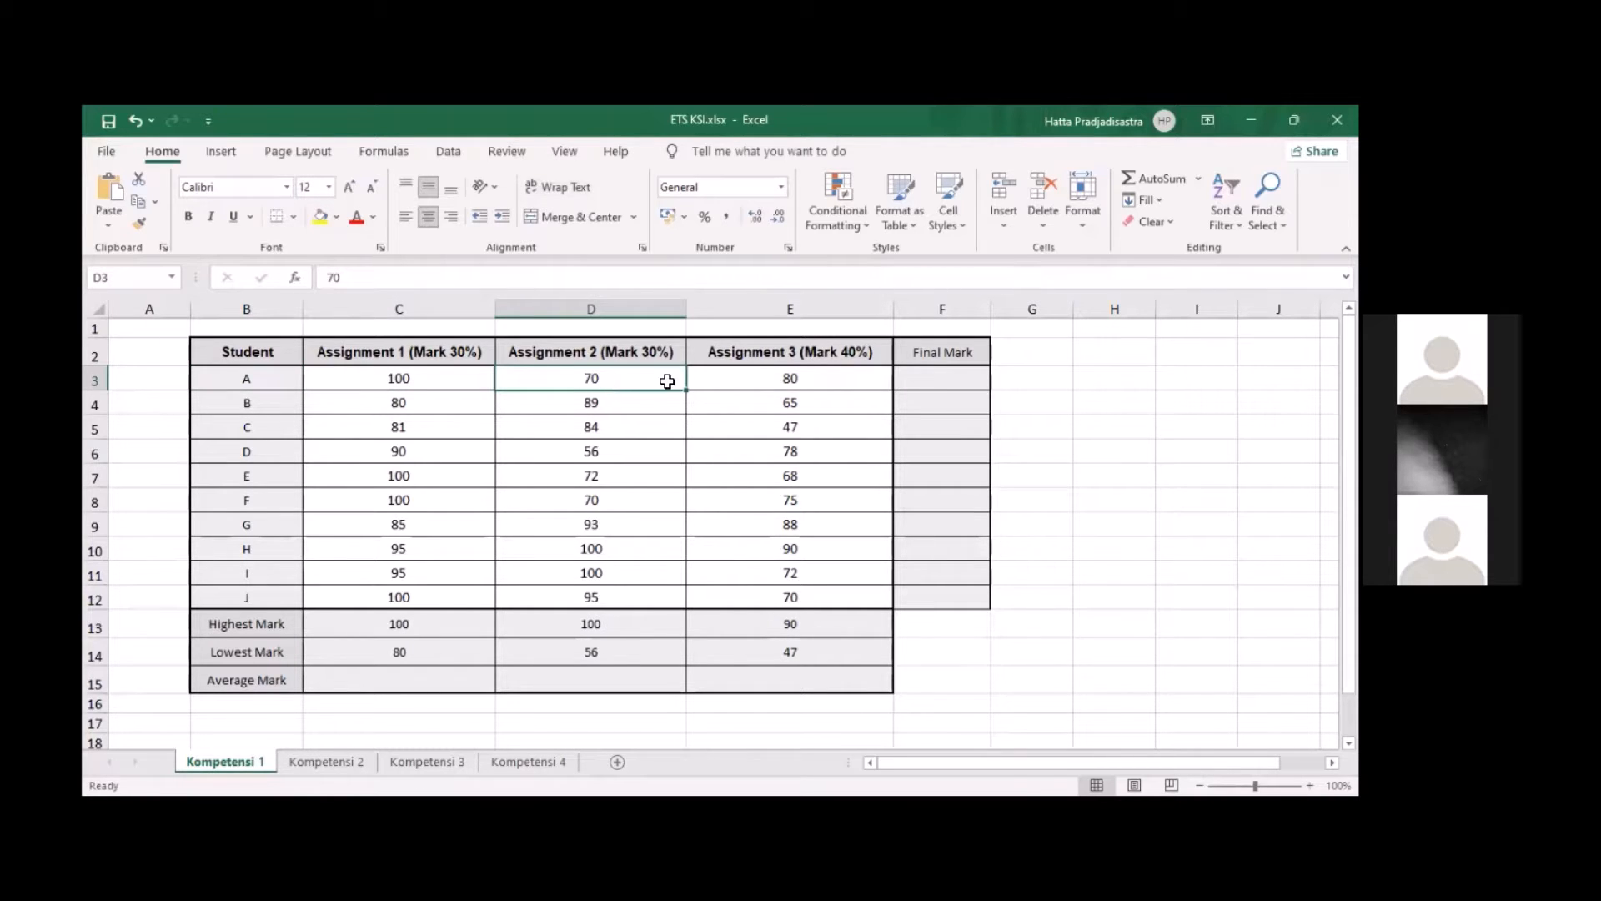
{"action": "left_click", "coordinate": [821, 378]}
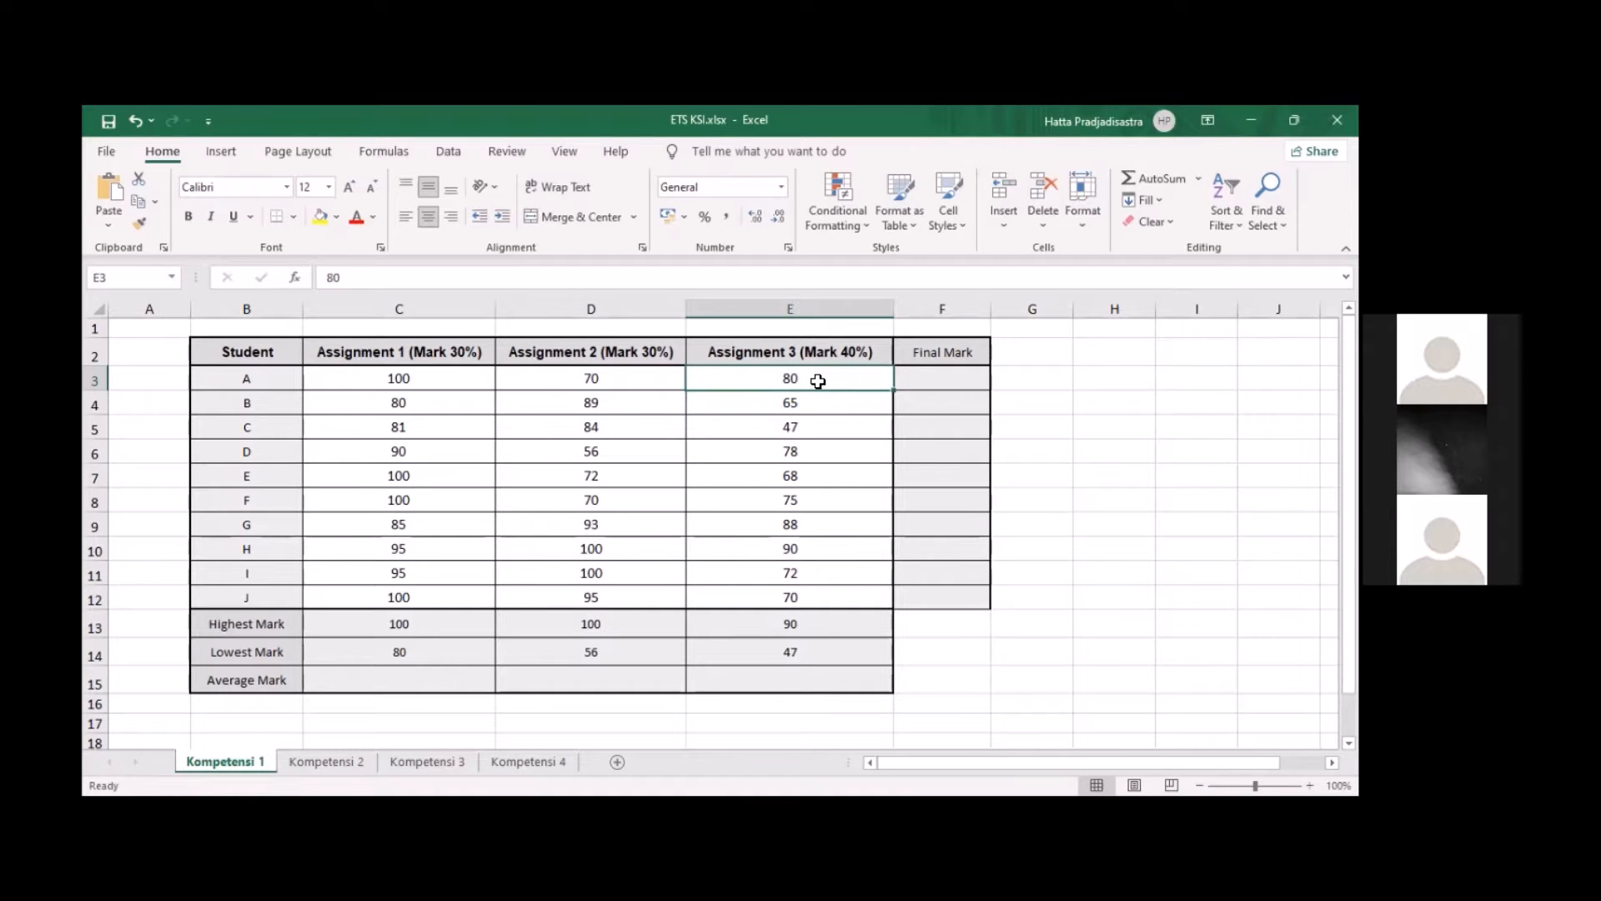
{"action": "left_click", "coordinate": [402, 413]}
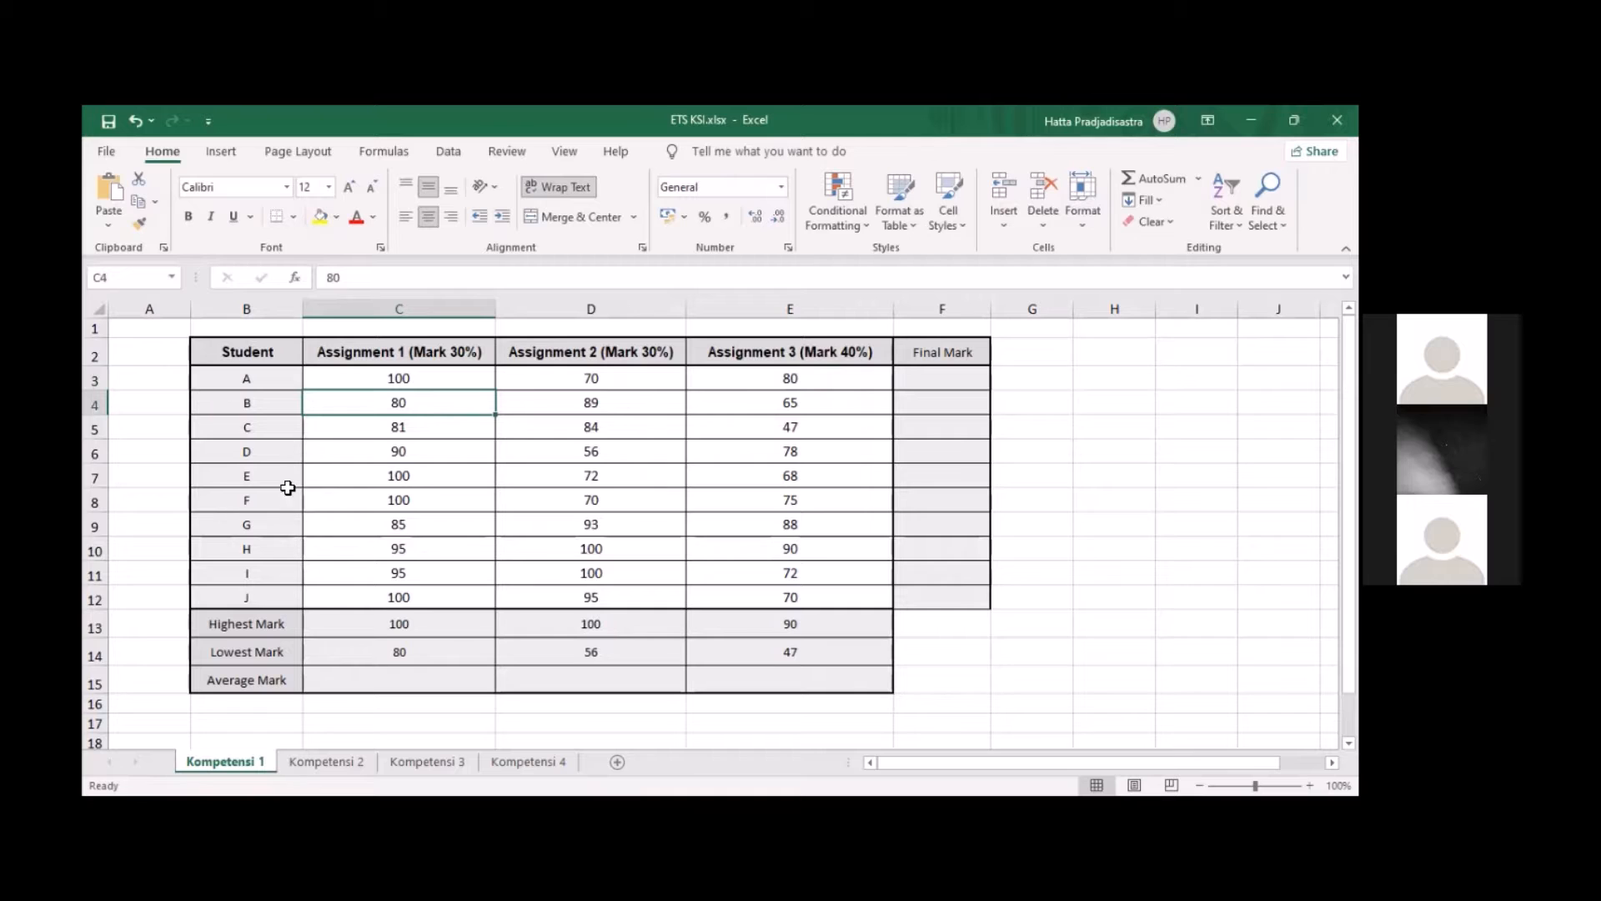
{"action": "left_click", "coordinate": [411, 425]}
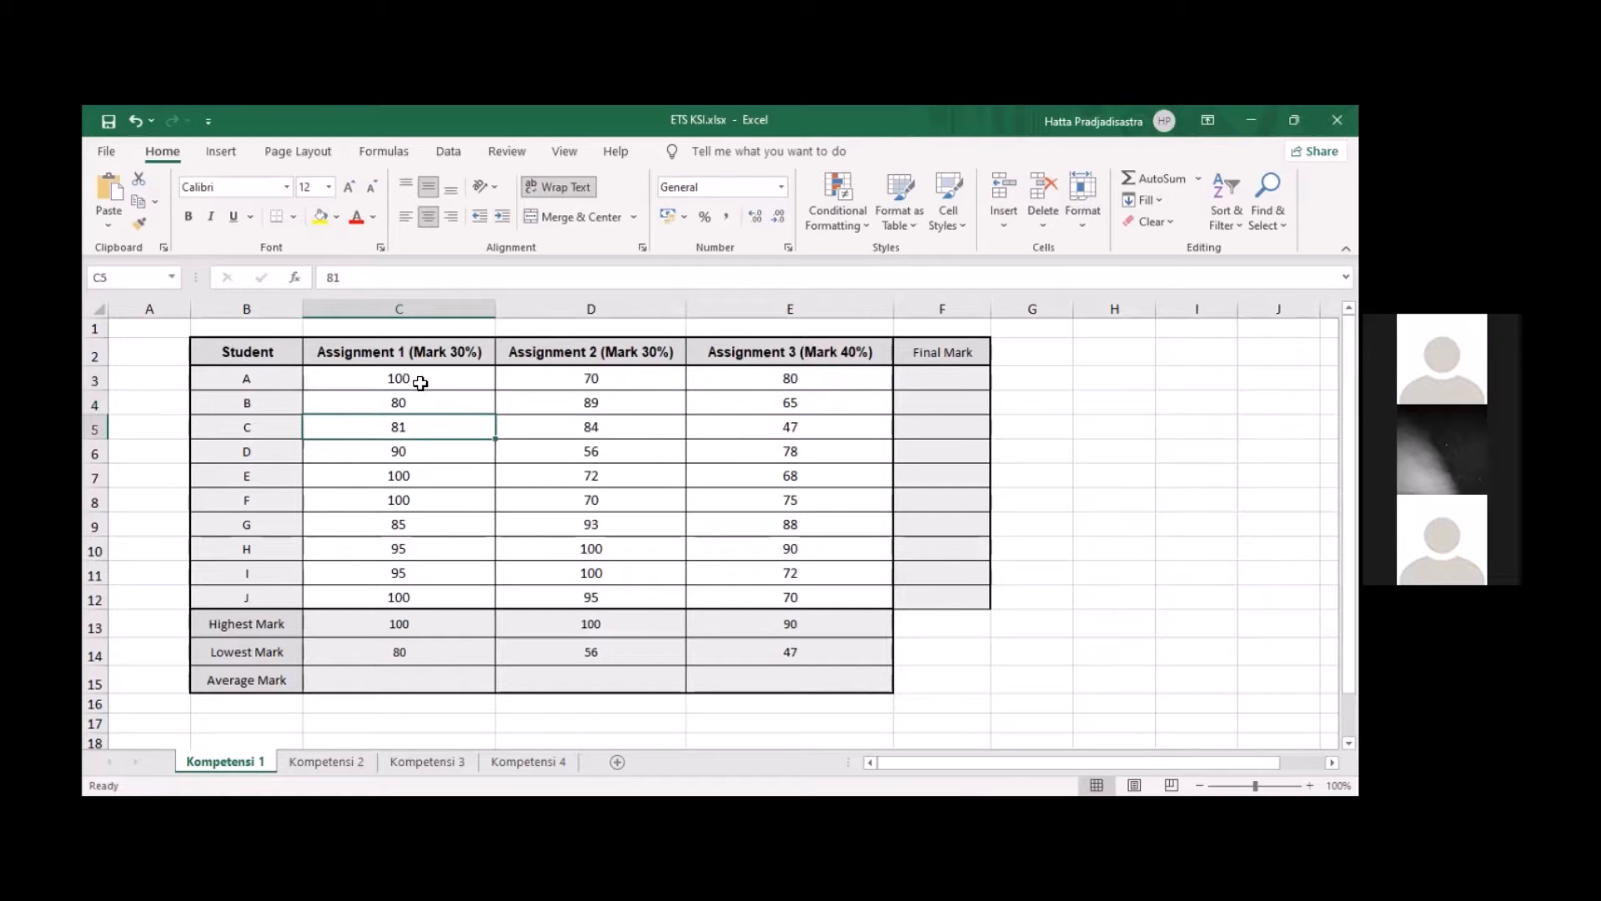
{"action": "left_click", "coordinate": [431, 406]}
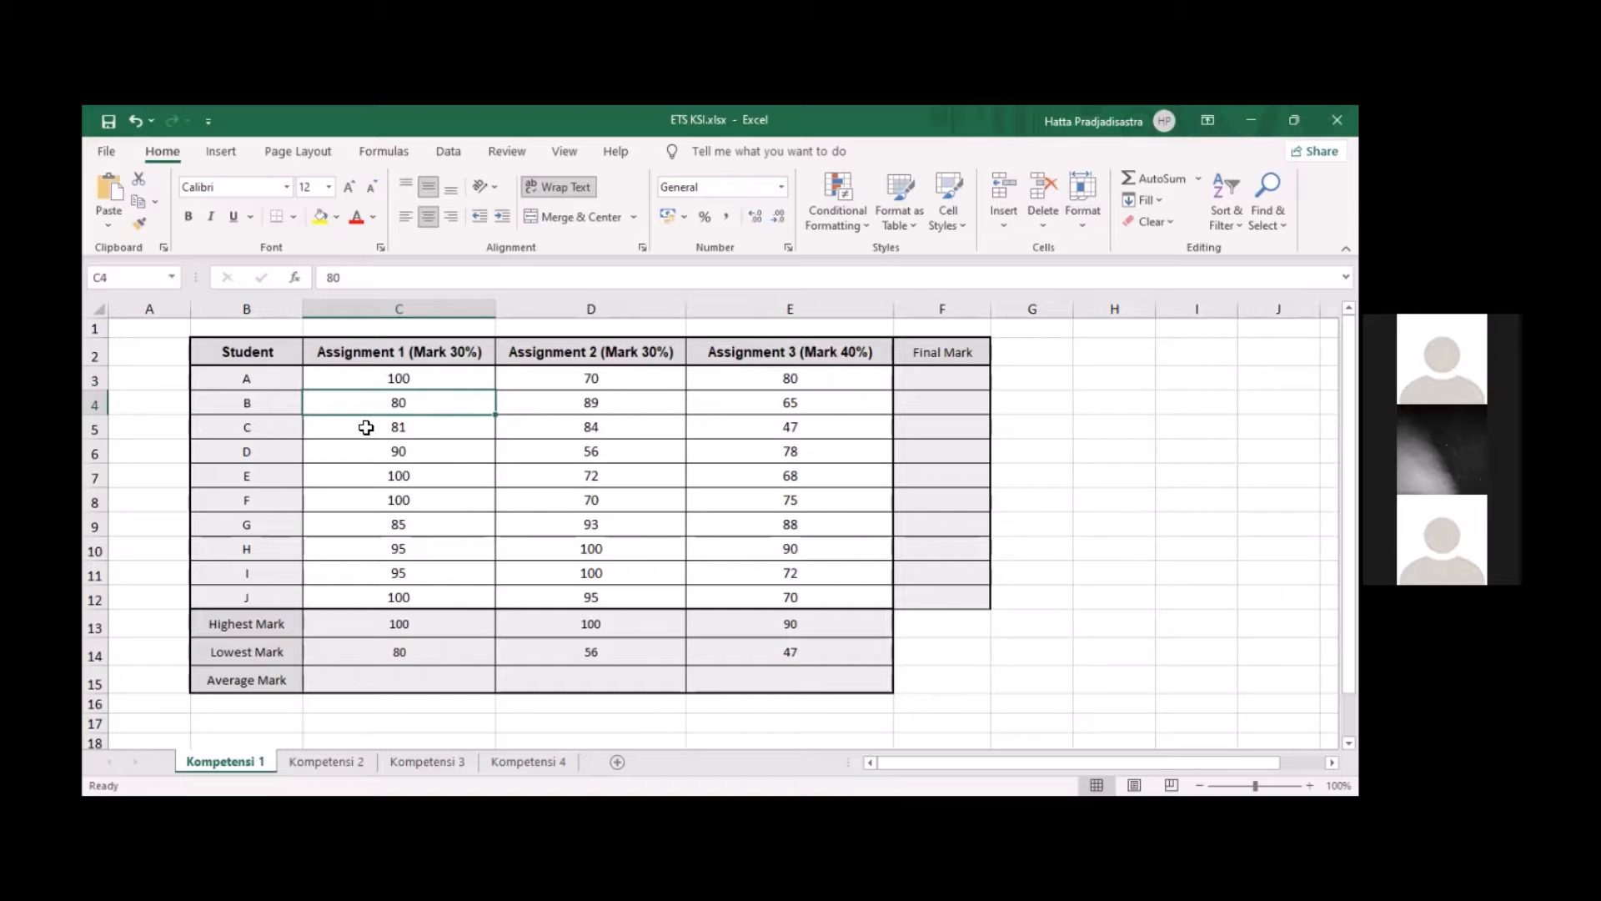
{"action": "left_click", "coordinate": [410, 431]}
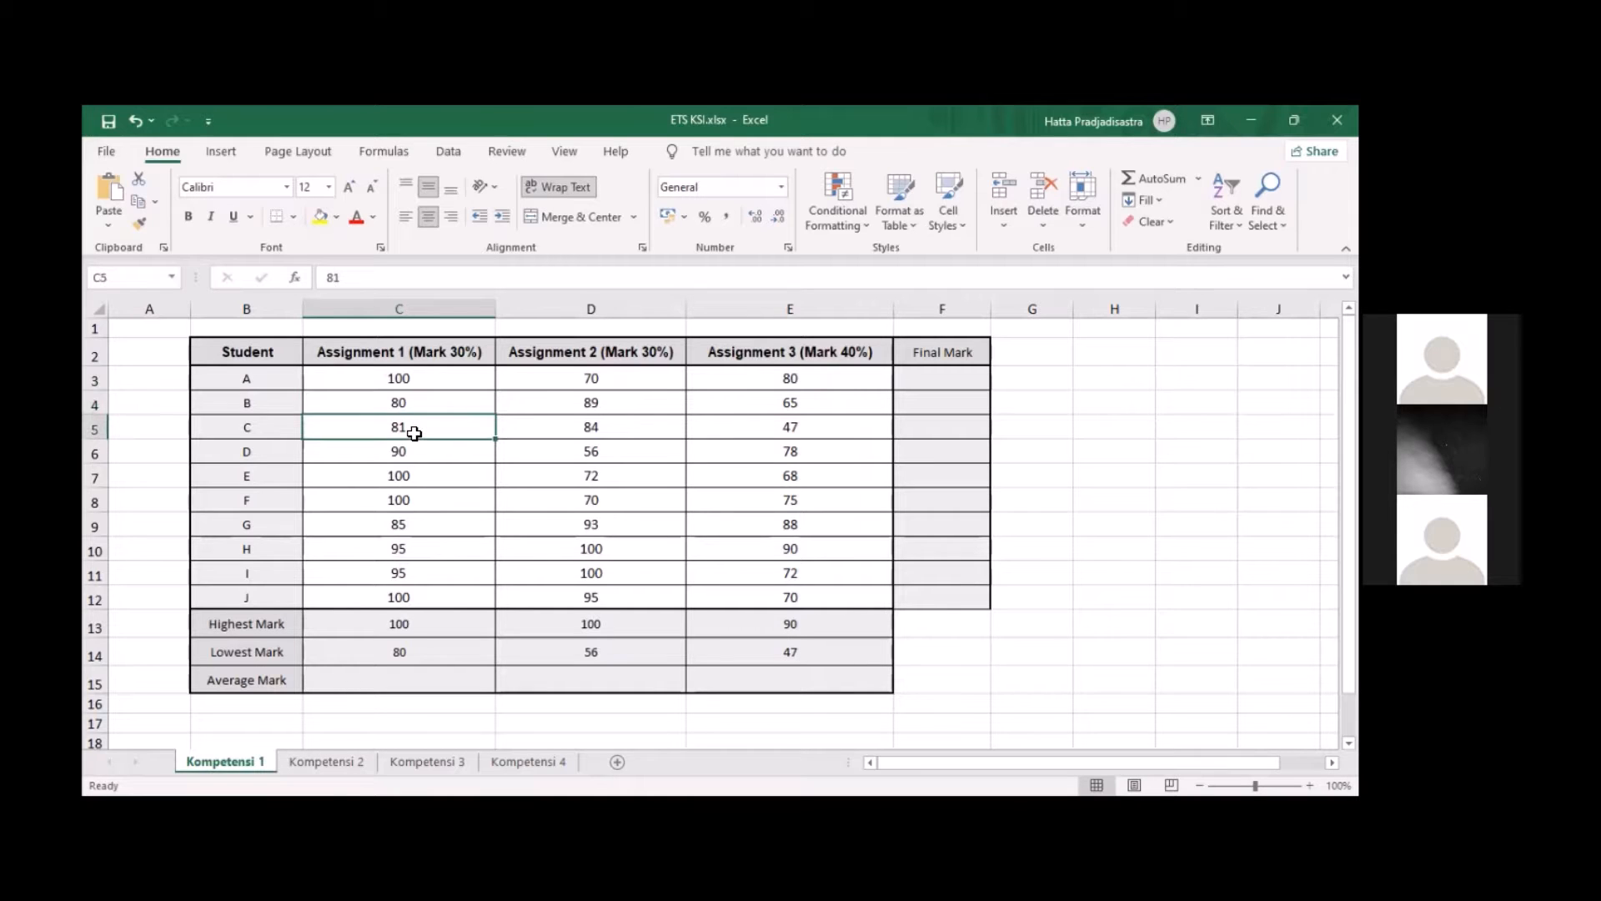
{"action": "left_click", "coordinate": [403, 385]}
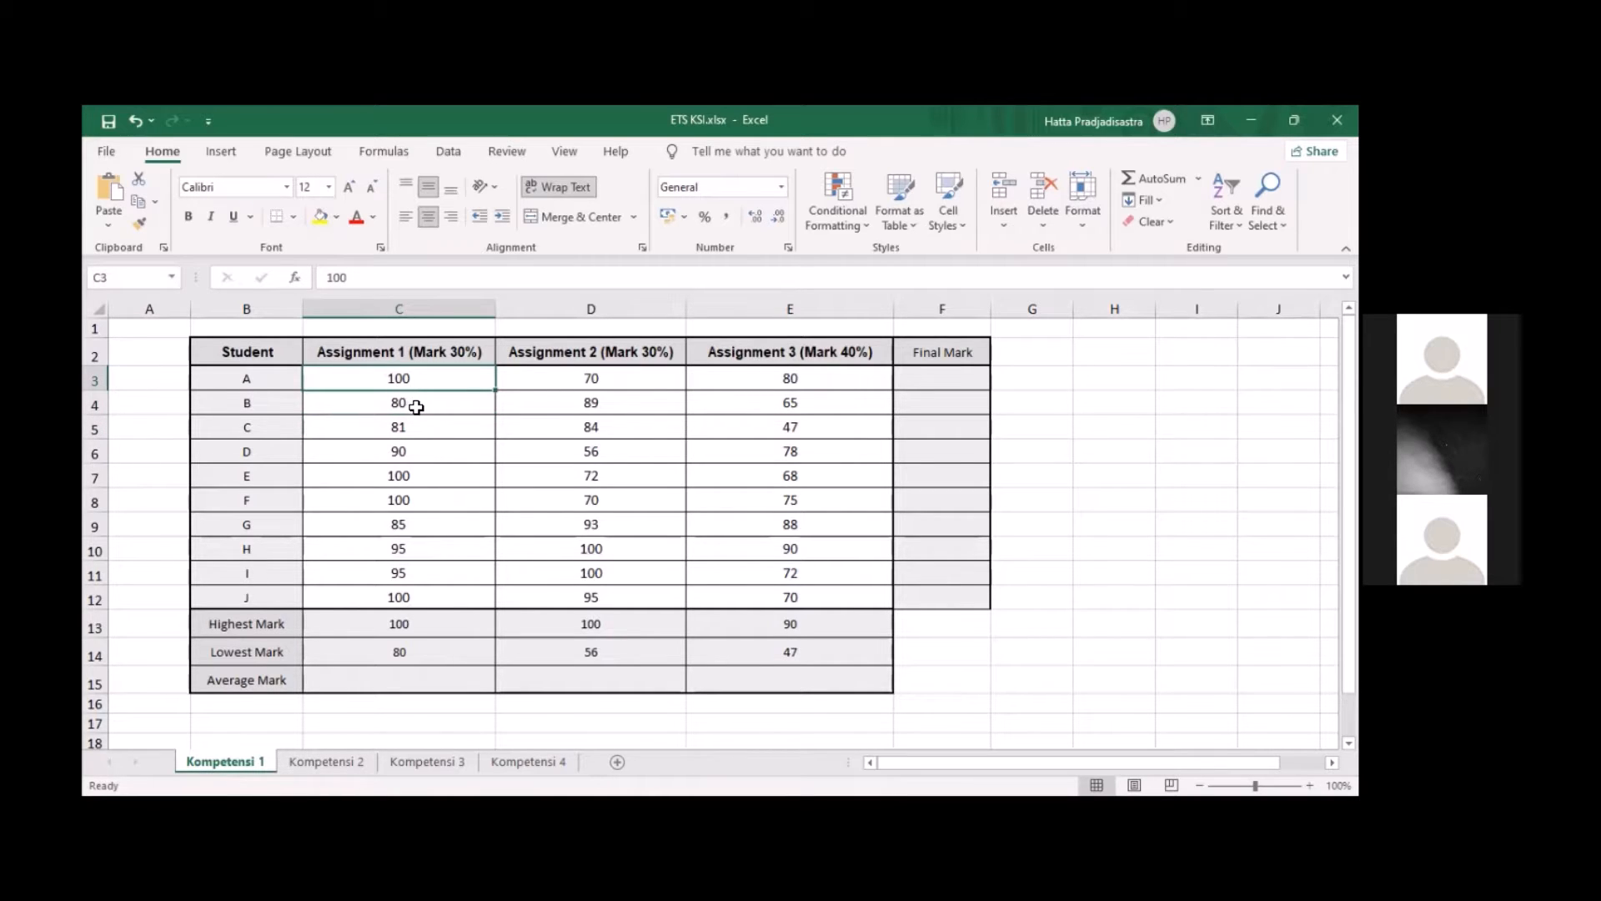
{"action": "left_click", "coordinate": [408, 406]}
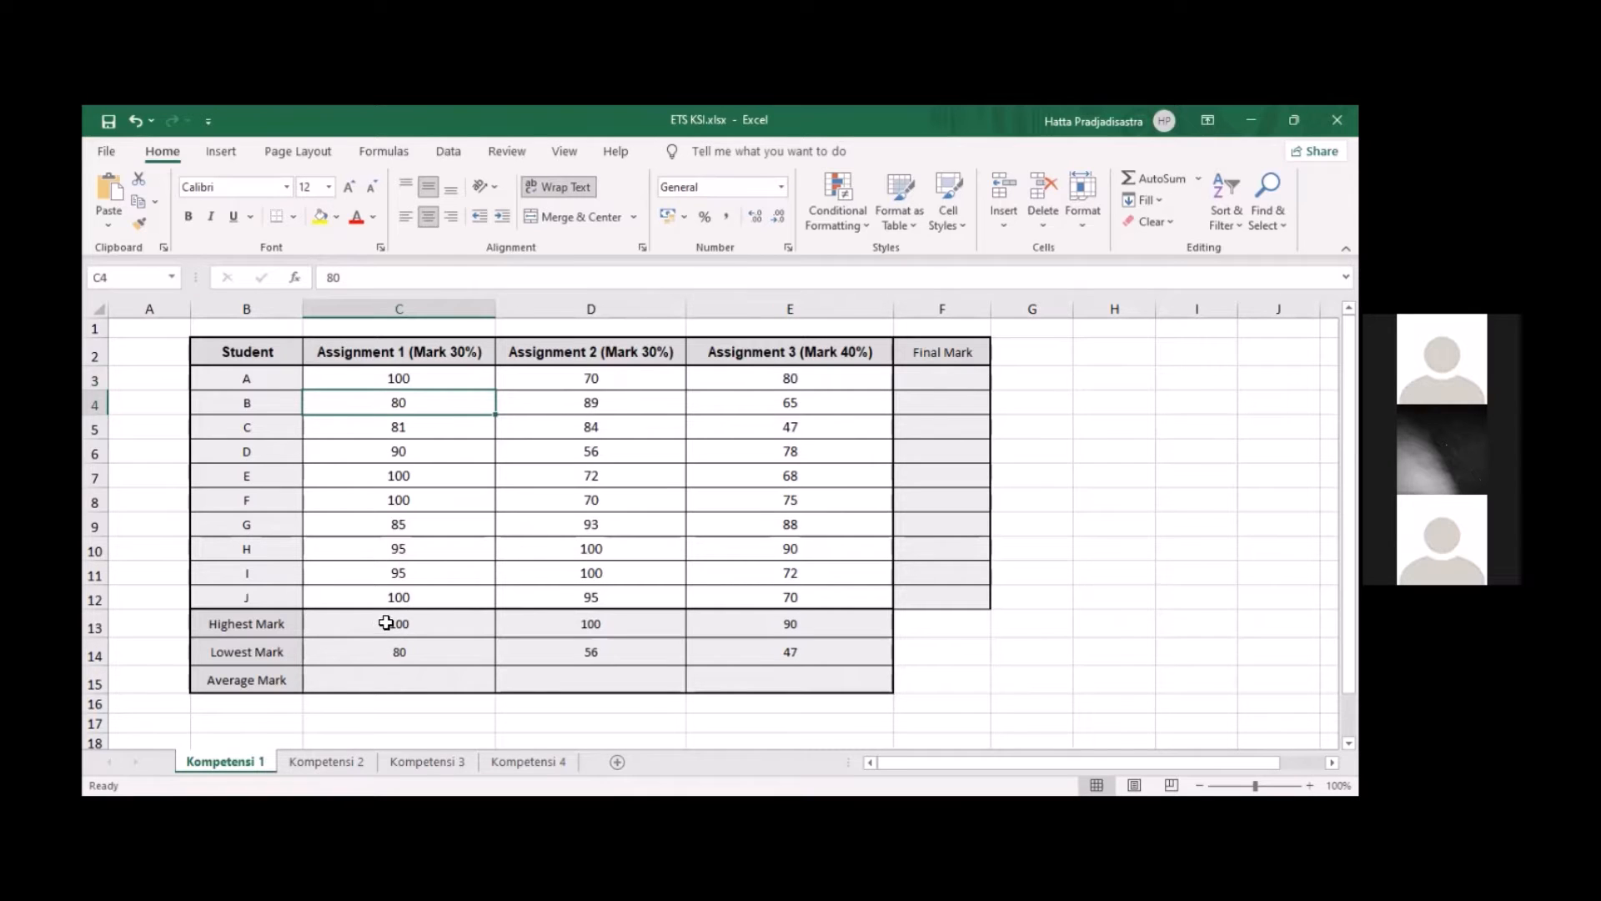
{"action": "left_click", "coordinate": [400, 383]}
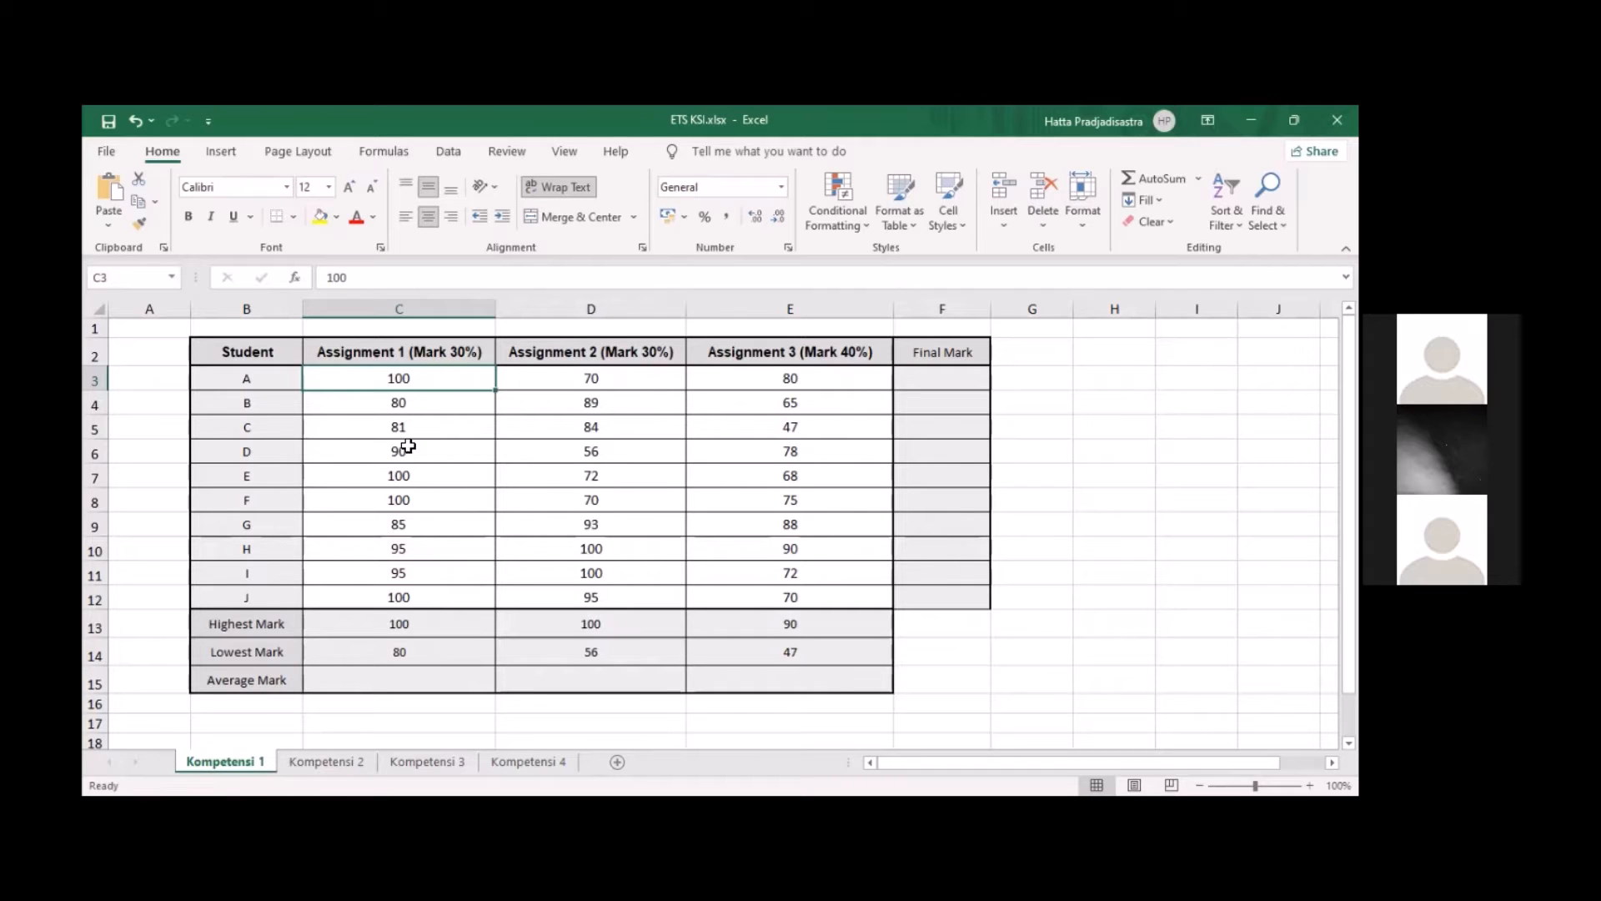
{"action": "left_click", "coordinate": [414, 409]}
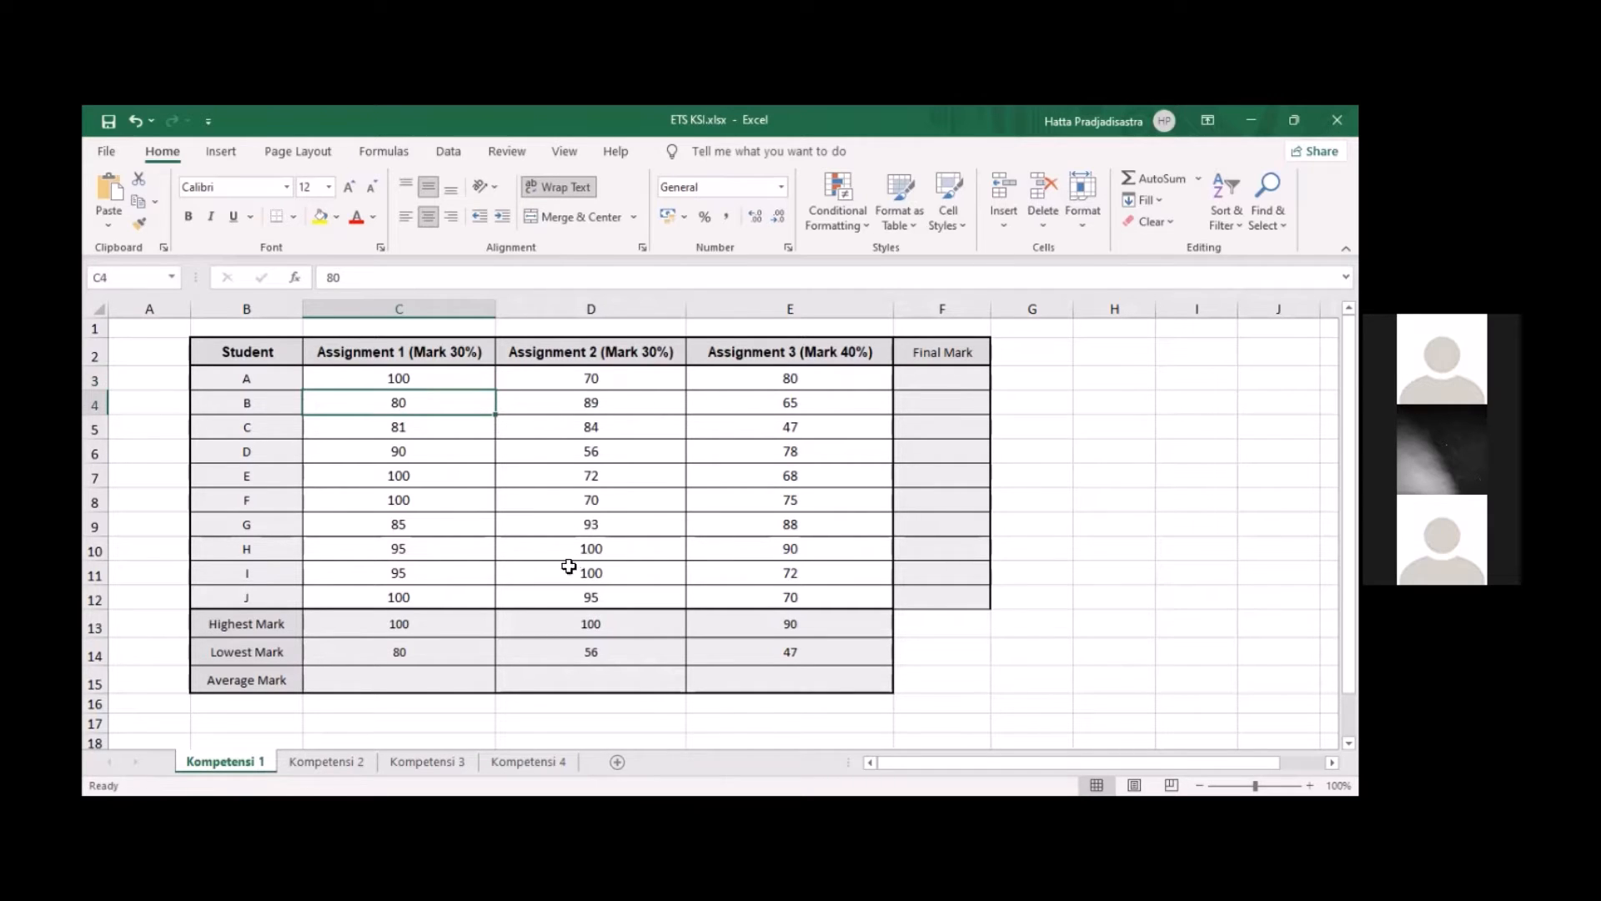
{"action": "left_click", "coordinate": [446, 684]}
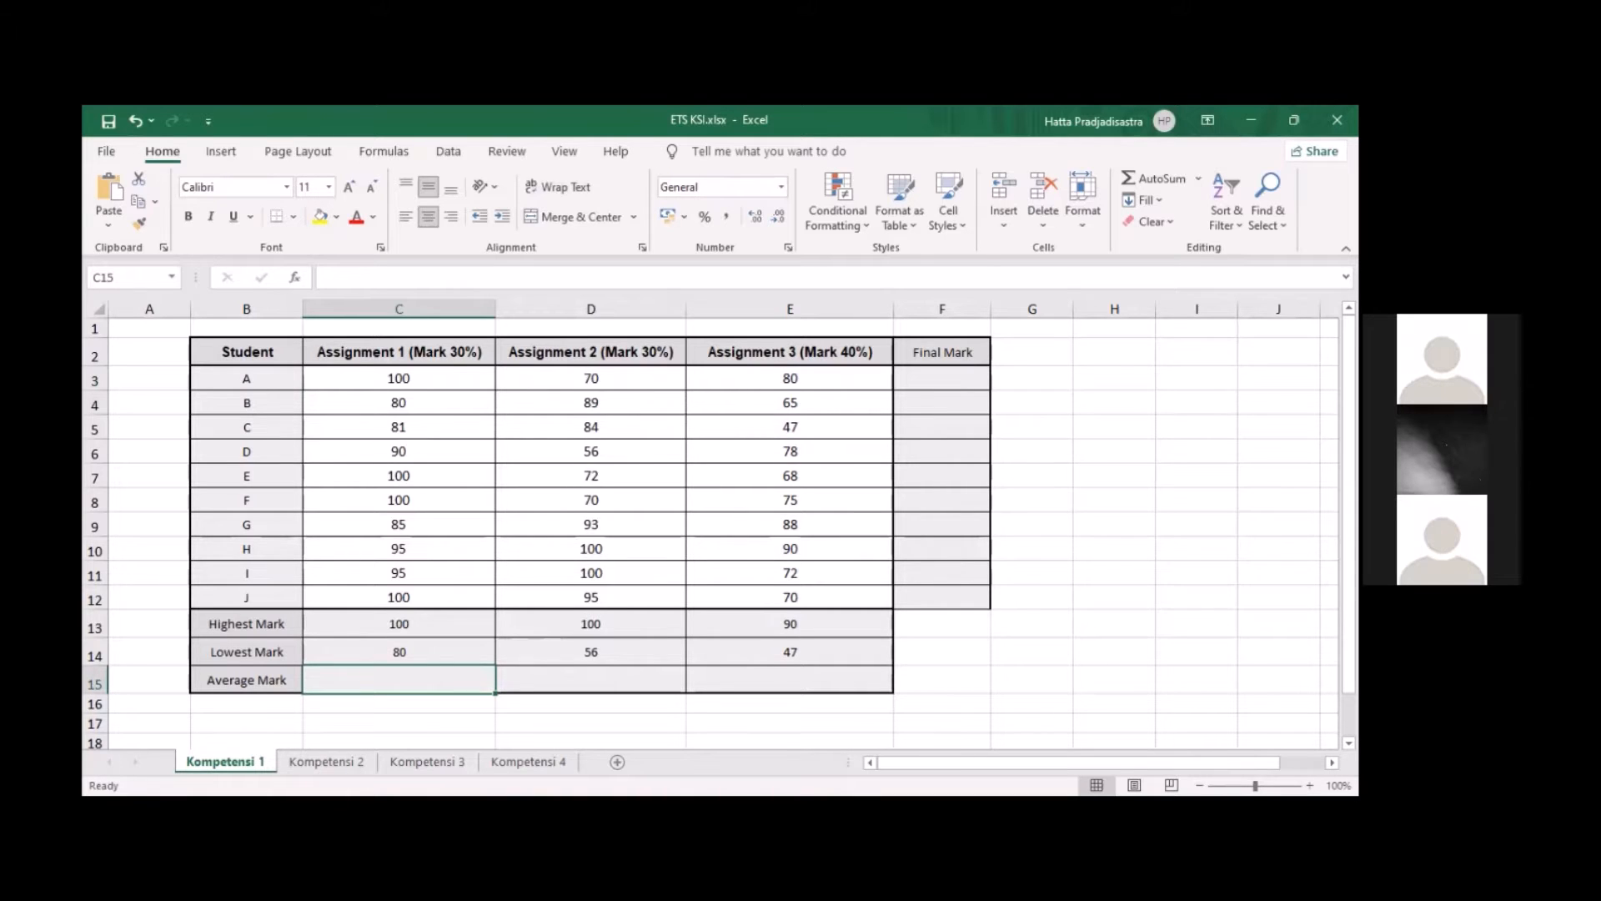
{"action": "key", "text": "alt+Tab"}
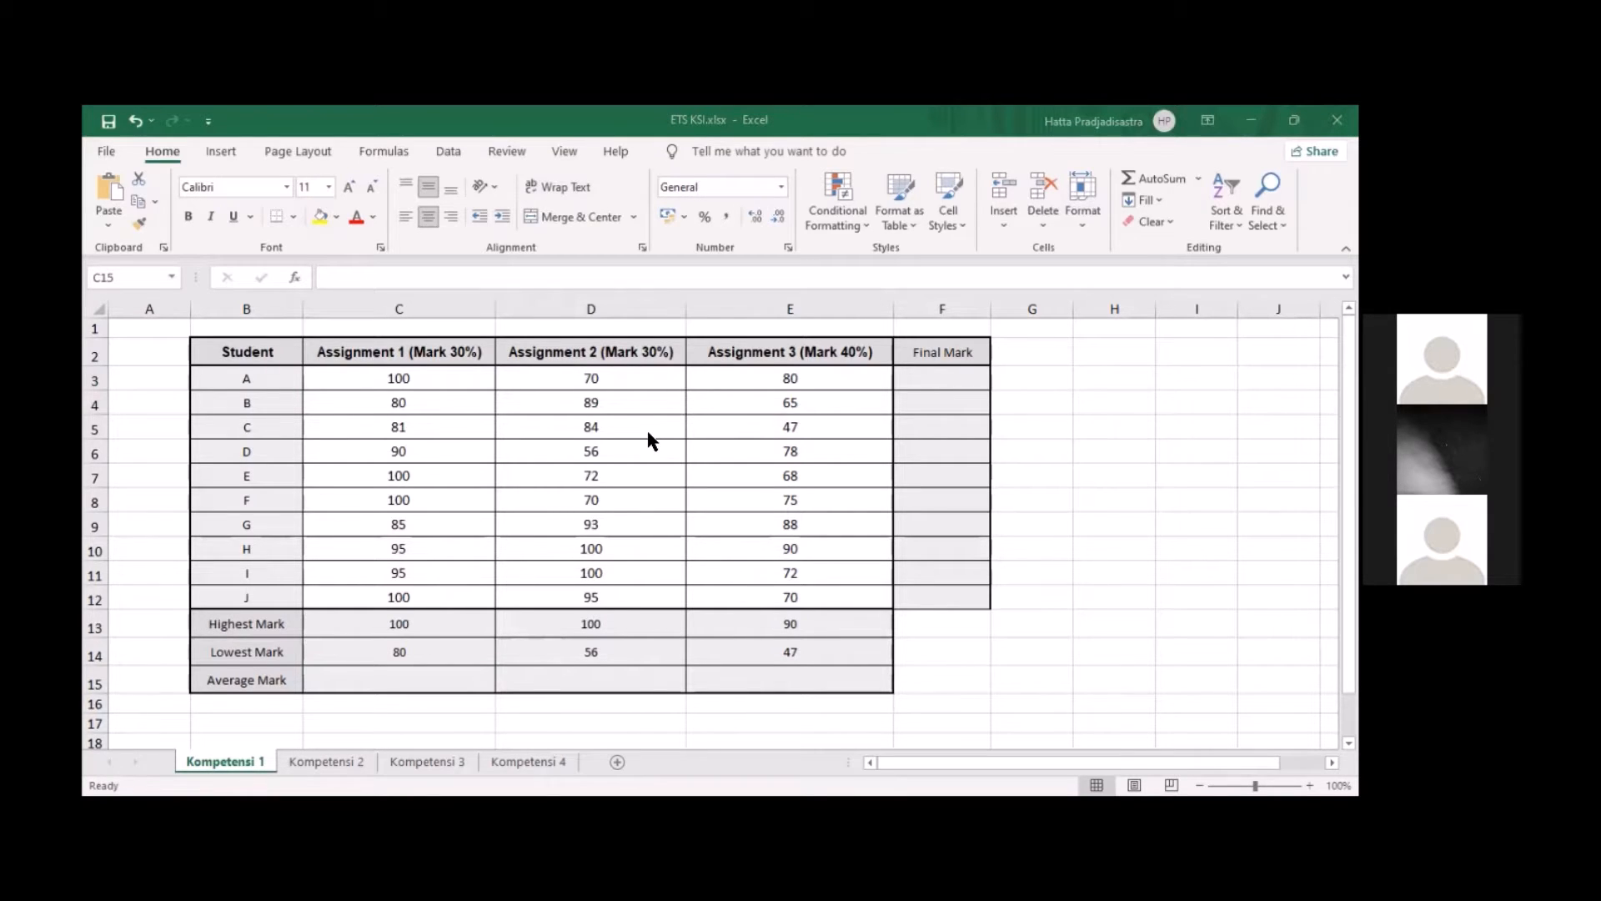
{"action": "left_click", "coordinate": [418, 667]}
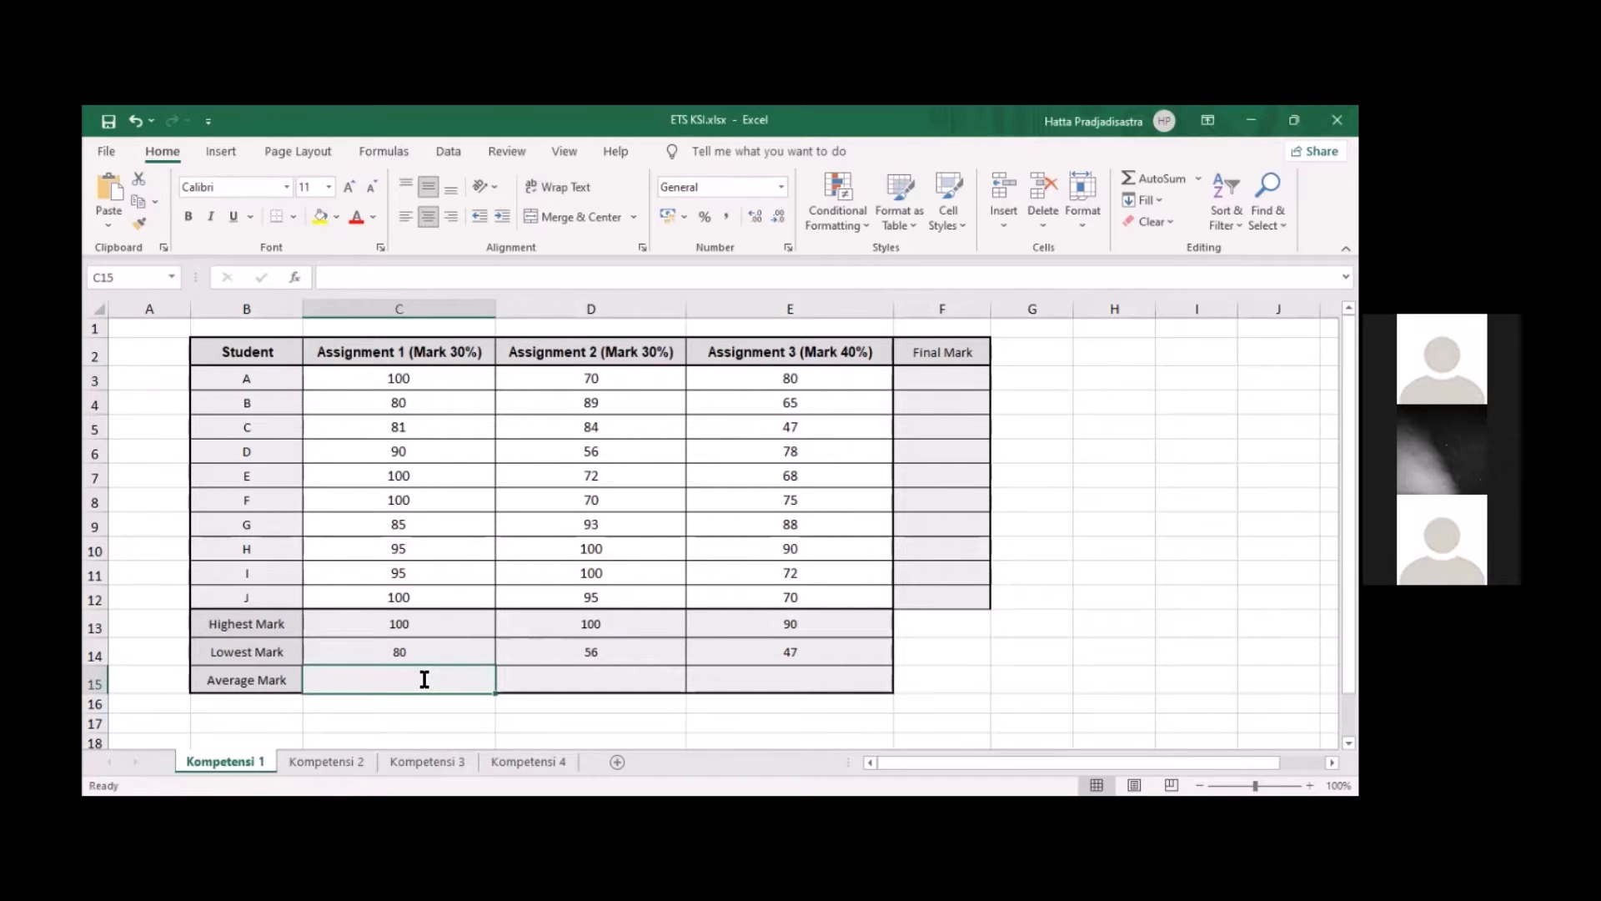
{"action": "double_click", "coordinate": [425, 679]}
{"action": "type", "text": "C3:C12"}
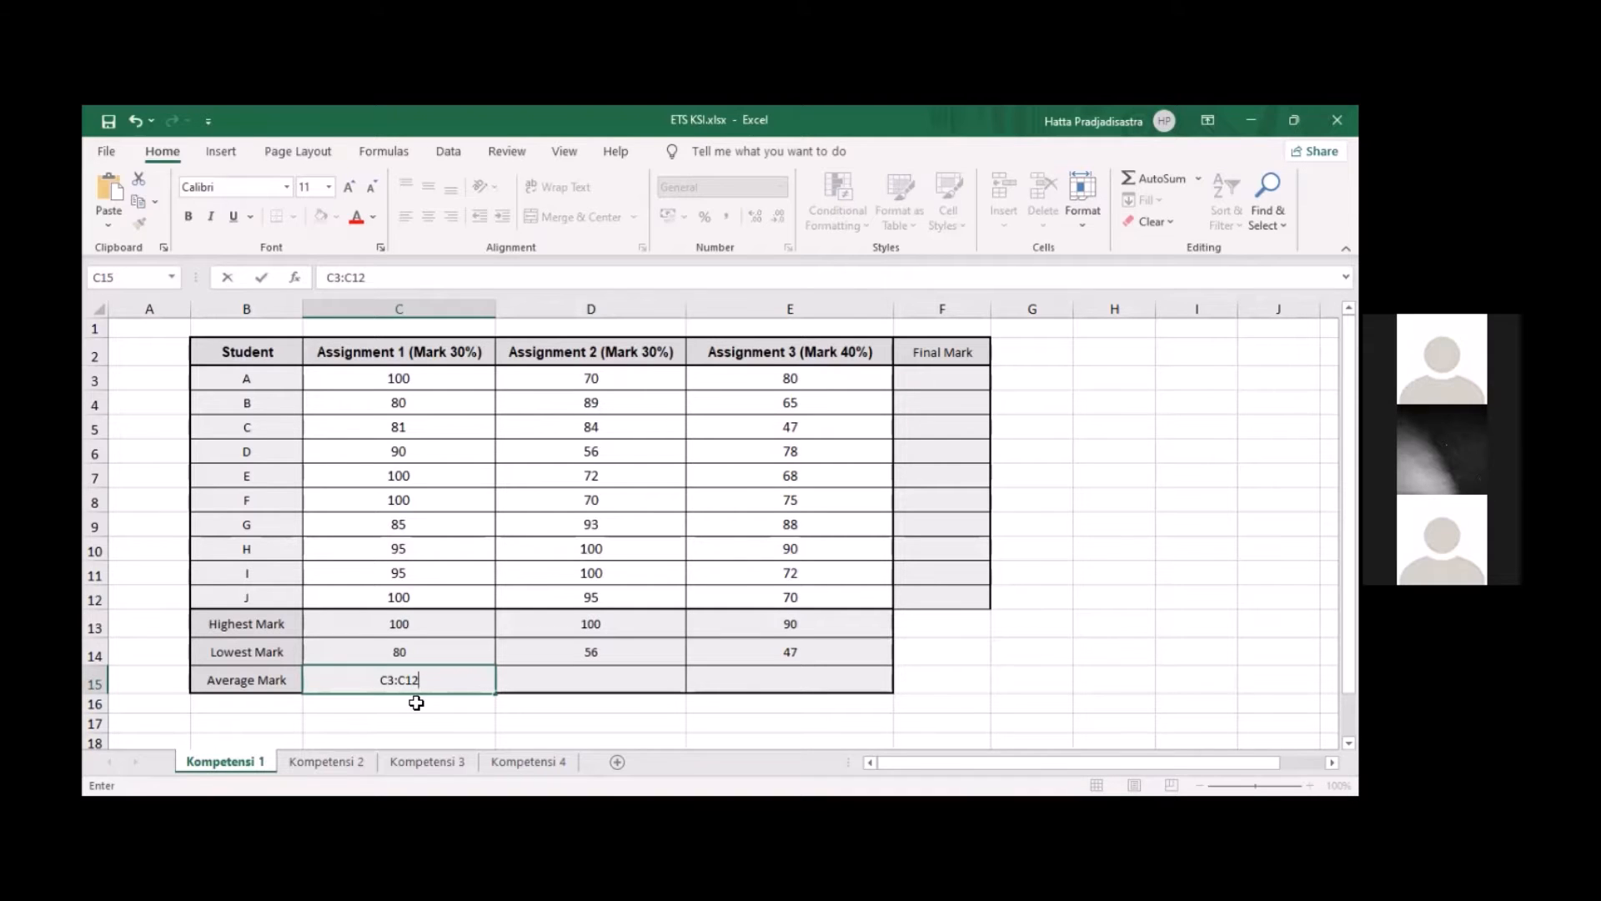
{"action": "left_click", "coordinate": [358, 676]}
{"action": "type", "text": ")"}
{"action": "key", "text": "Return"}
{"action": "double_click", "coordinate": [372, 679]}
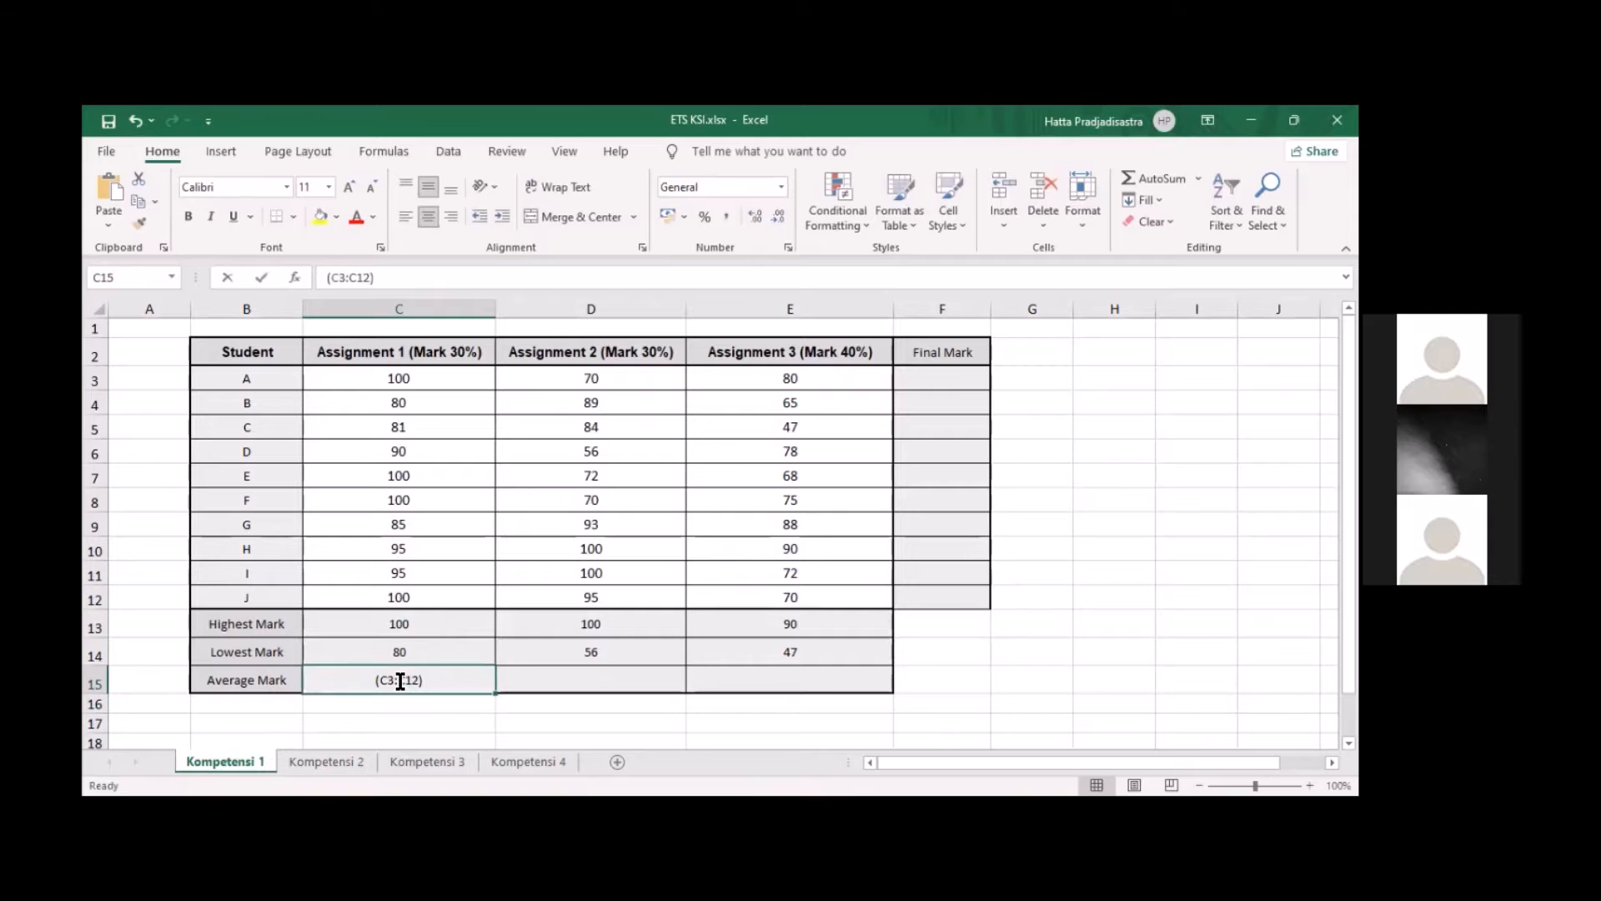
{"action": "left_click_drag", "start_coordinate": [311, 685], "coordinate": [300, 684]}
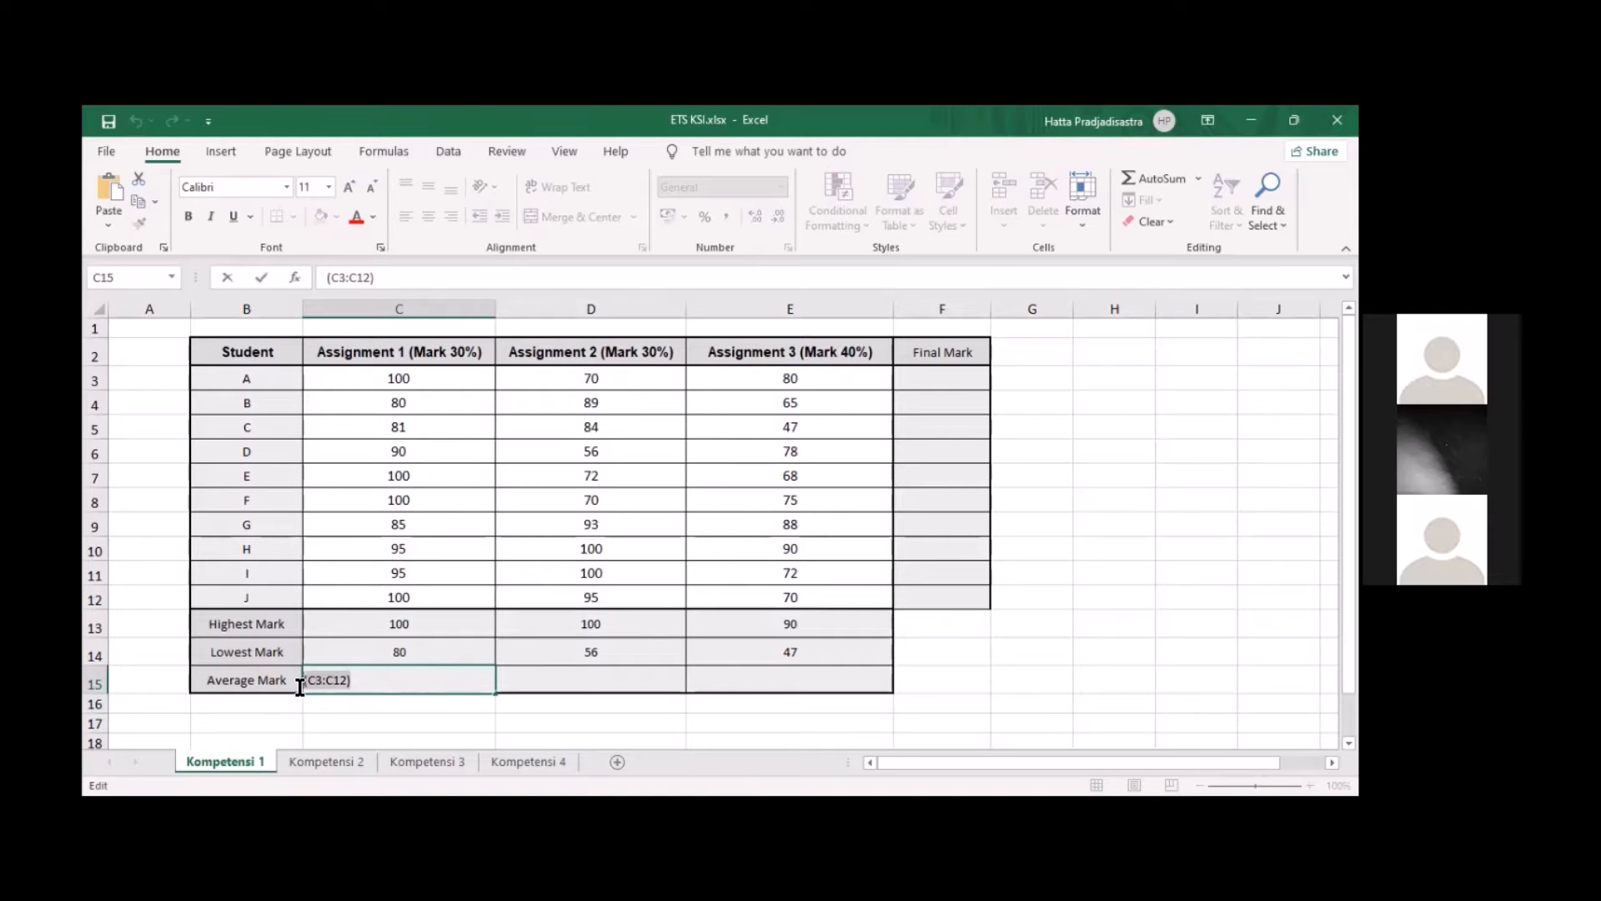
{"action": "left_click", "coordinate": [428, 680]}
{"action": "key", "text": "BackSpace"}
{"action": "key", "text": "BackSpace"}
{"action": "key", "text": "BackSpace"}
{"action": "key", "text": "BackSpace"}
{"action": "key", "text": "BackSpace"}
{"action": "key", "text": "BackSpace"}
{"action": "key", "text": "BackSpace"}
{"action": "key", "text": "BackSpace"}
Enter the formula =AVERAGE(C3:C12) in C15 to calculate the average mark of Assignment 1
{"action": "type", "text": "=A"}
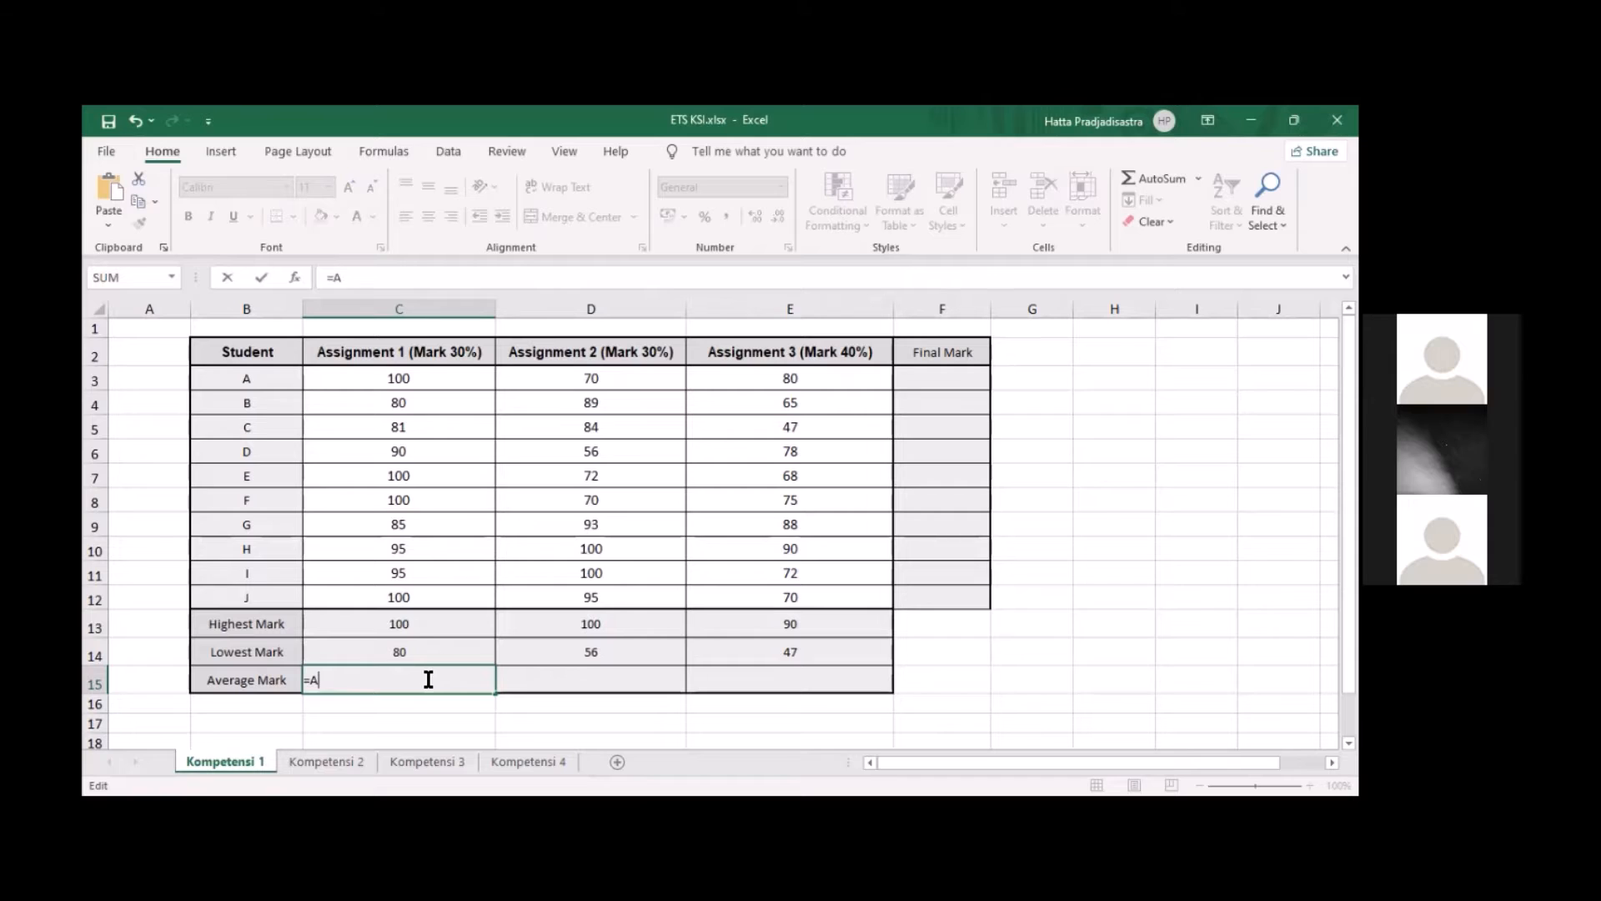
{"action": "type", "text": "VERAGE"}
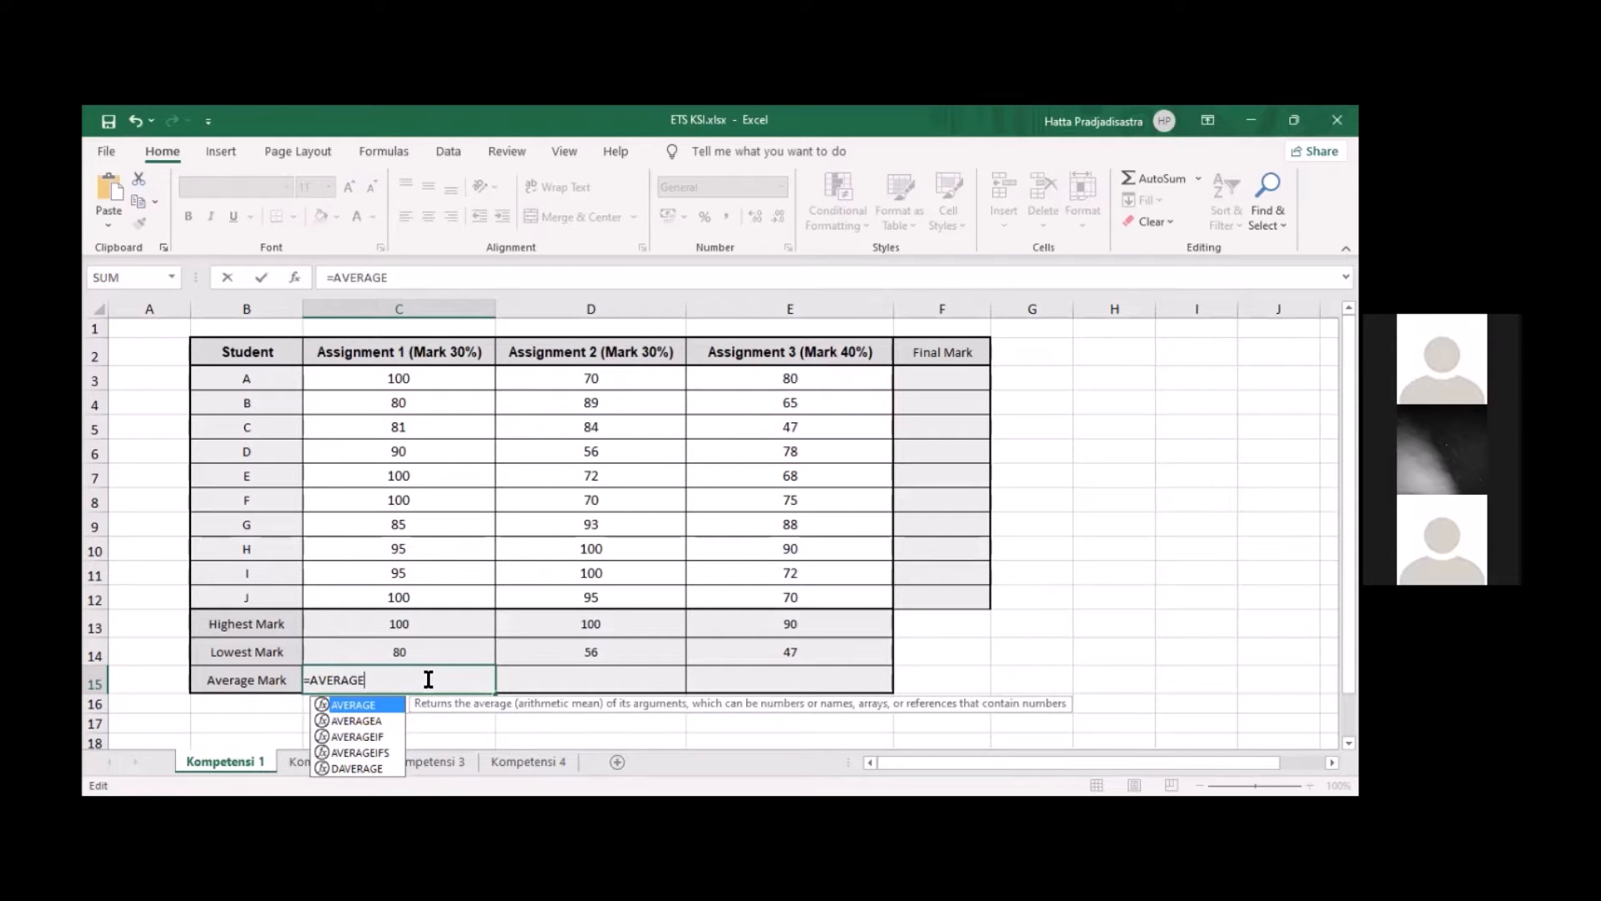
{"action": "type", "text": "(C3"}
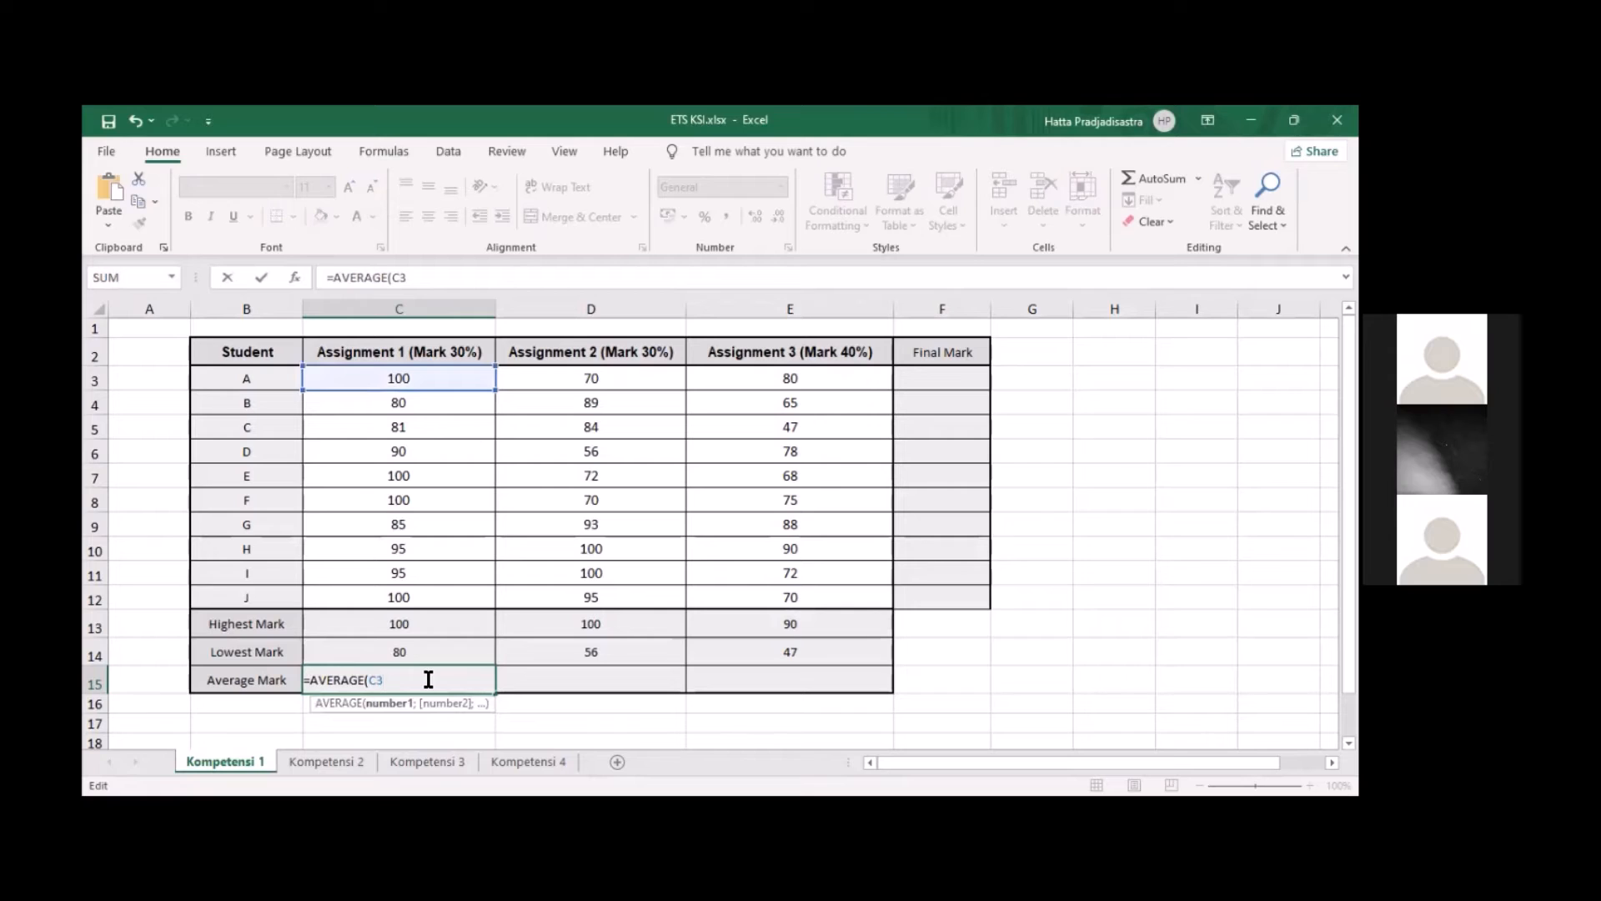
{"action": "type", "text": ";"}
{"action": "key", "text": "BackSpace"}
{"action": "type", "text": ":C12)"}
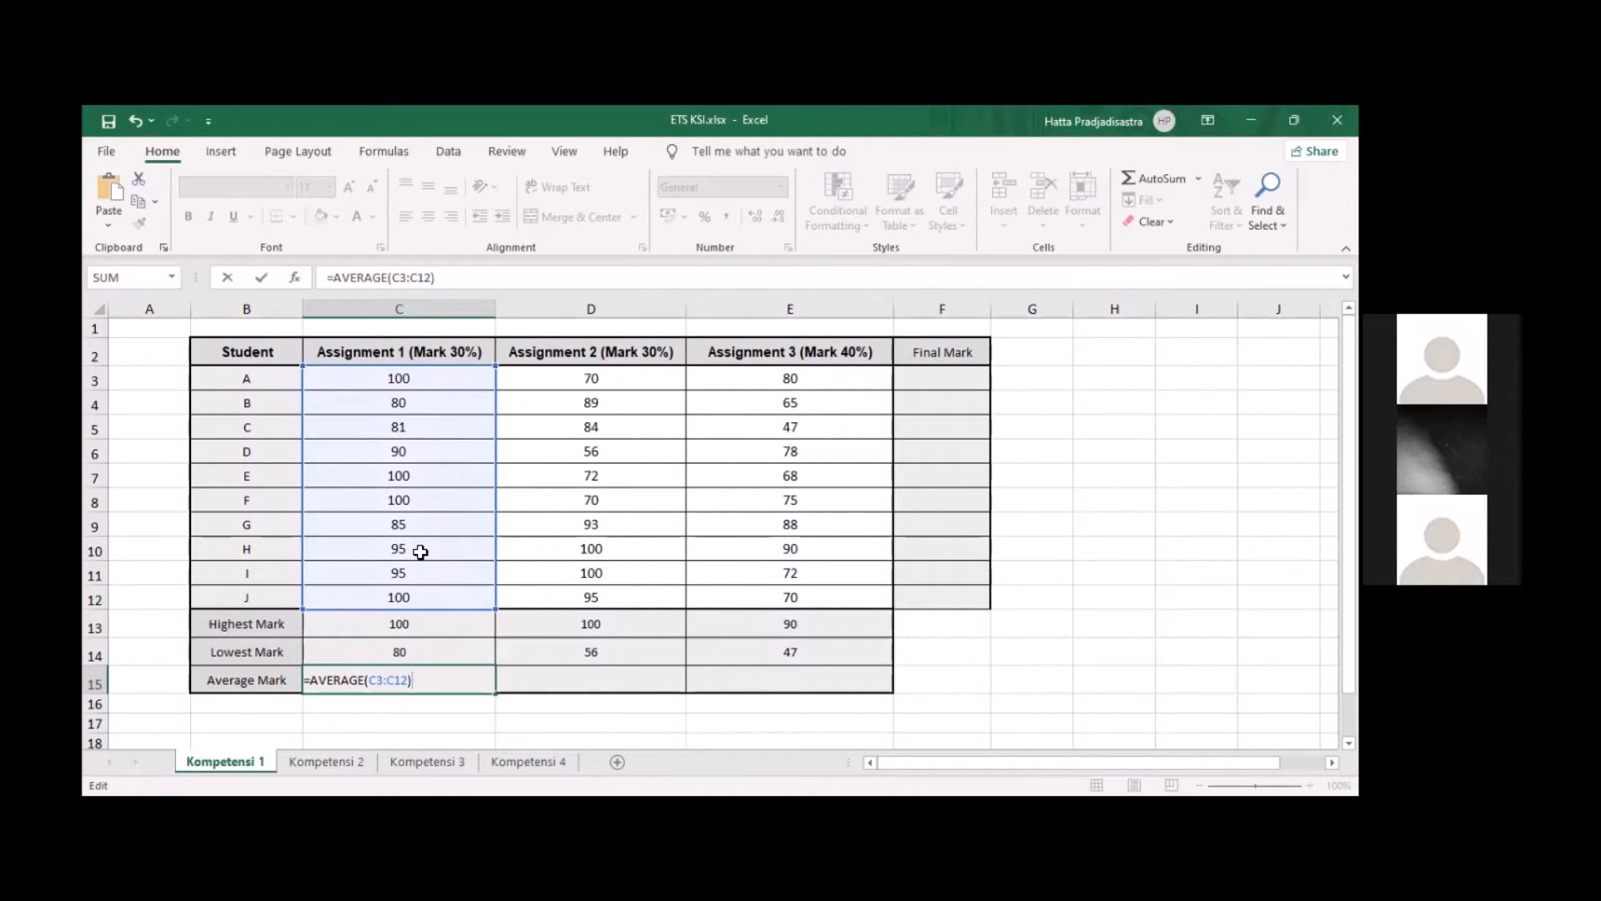
{"action": "key", "text": "Return"}
Copy the Assignment 1 average formula into D15 and change its range so it reads =AVERAGE(D3:D12)
{"action": "left_click", "coordinate": [467, 682]}
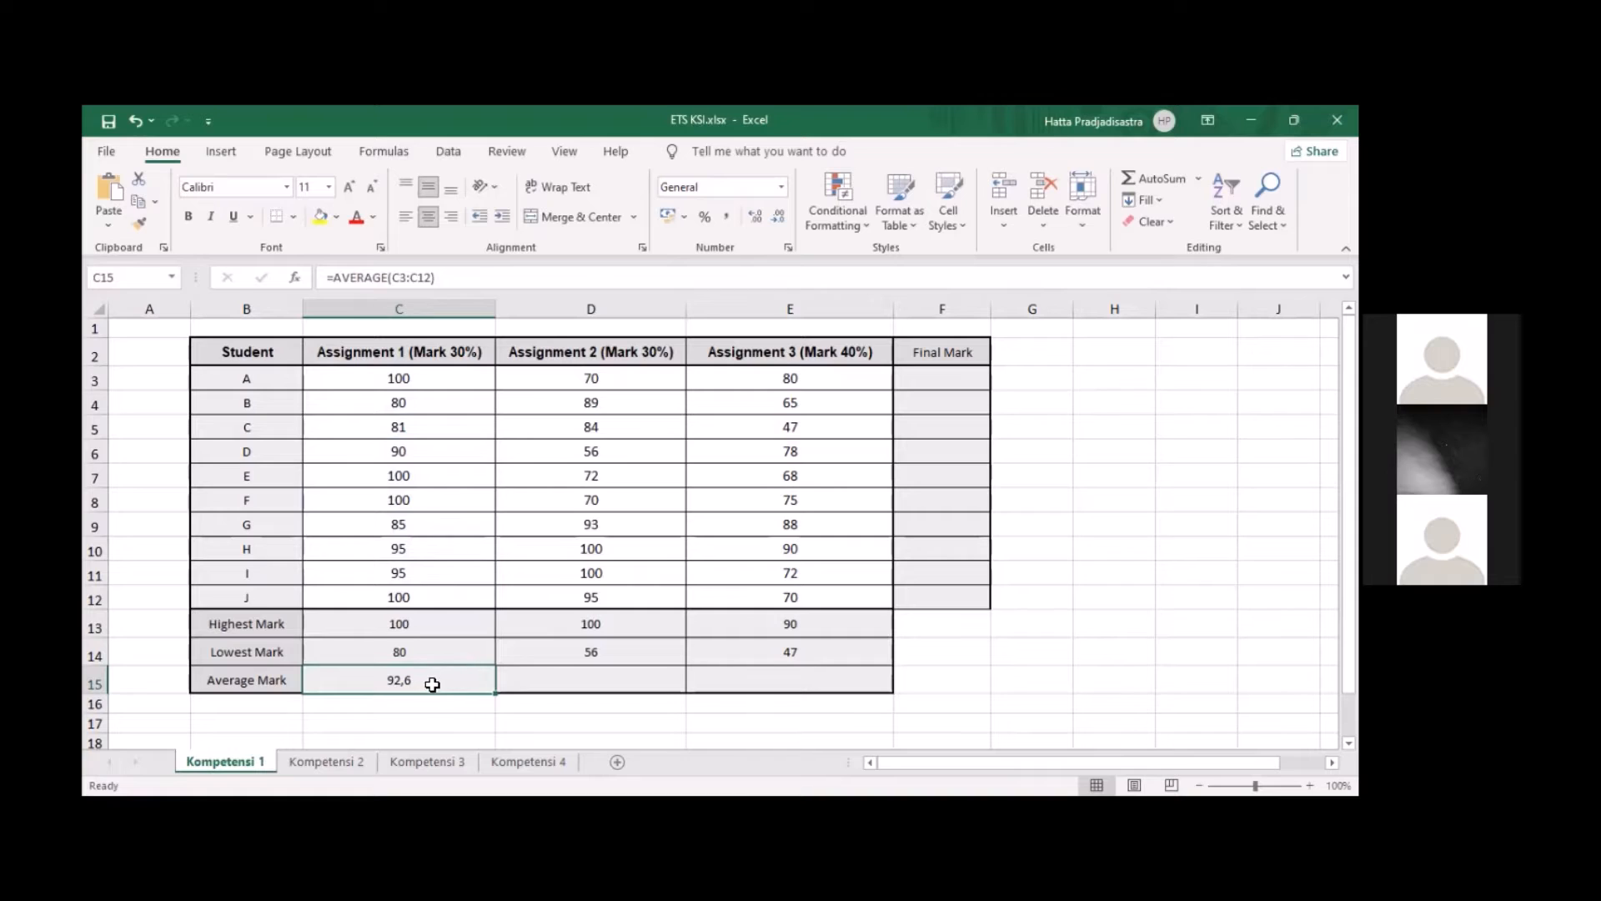
{"action": "left_click", "coordinate": [582, 683]}
{"action": "double_click", "coordinate": [581, 683]}
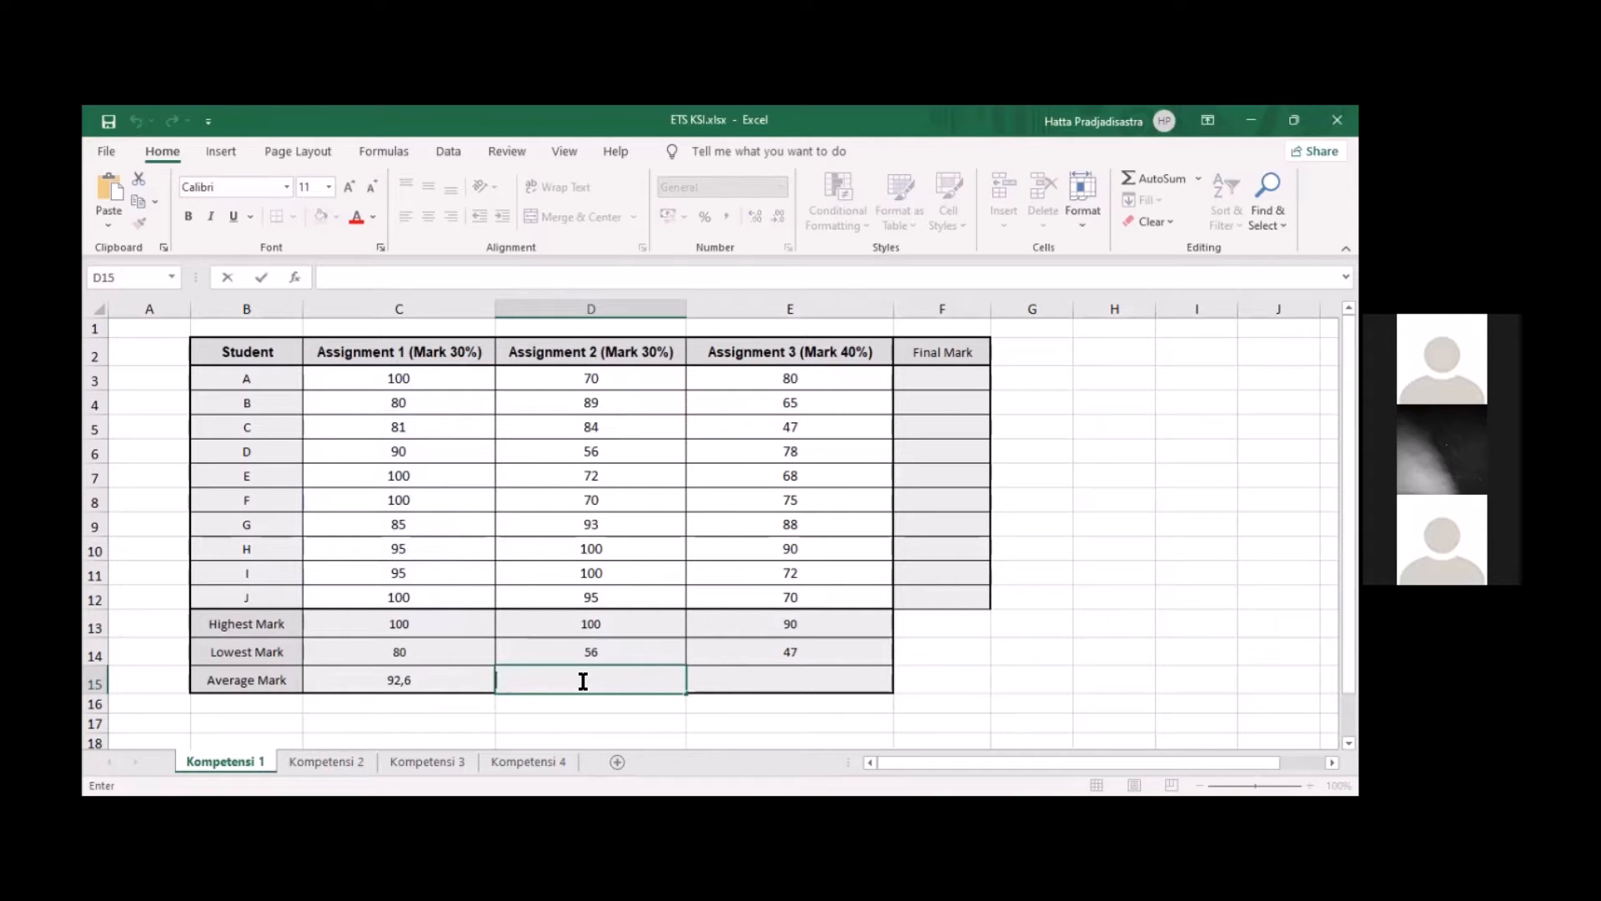
{"action": "type", "text": "=AVERAGE(C3:C12)"}
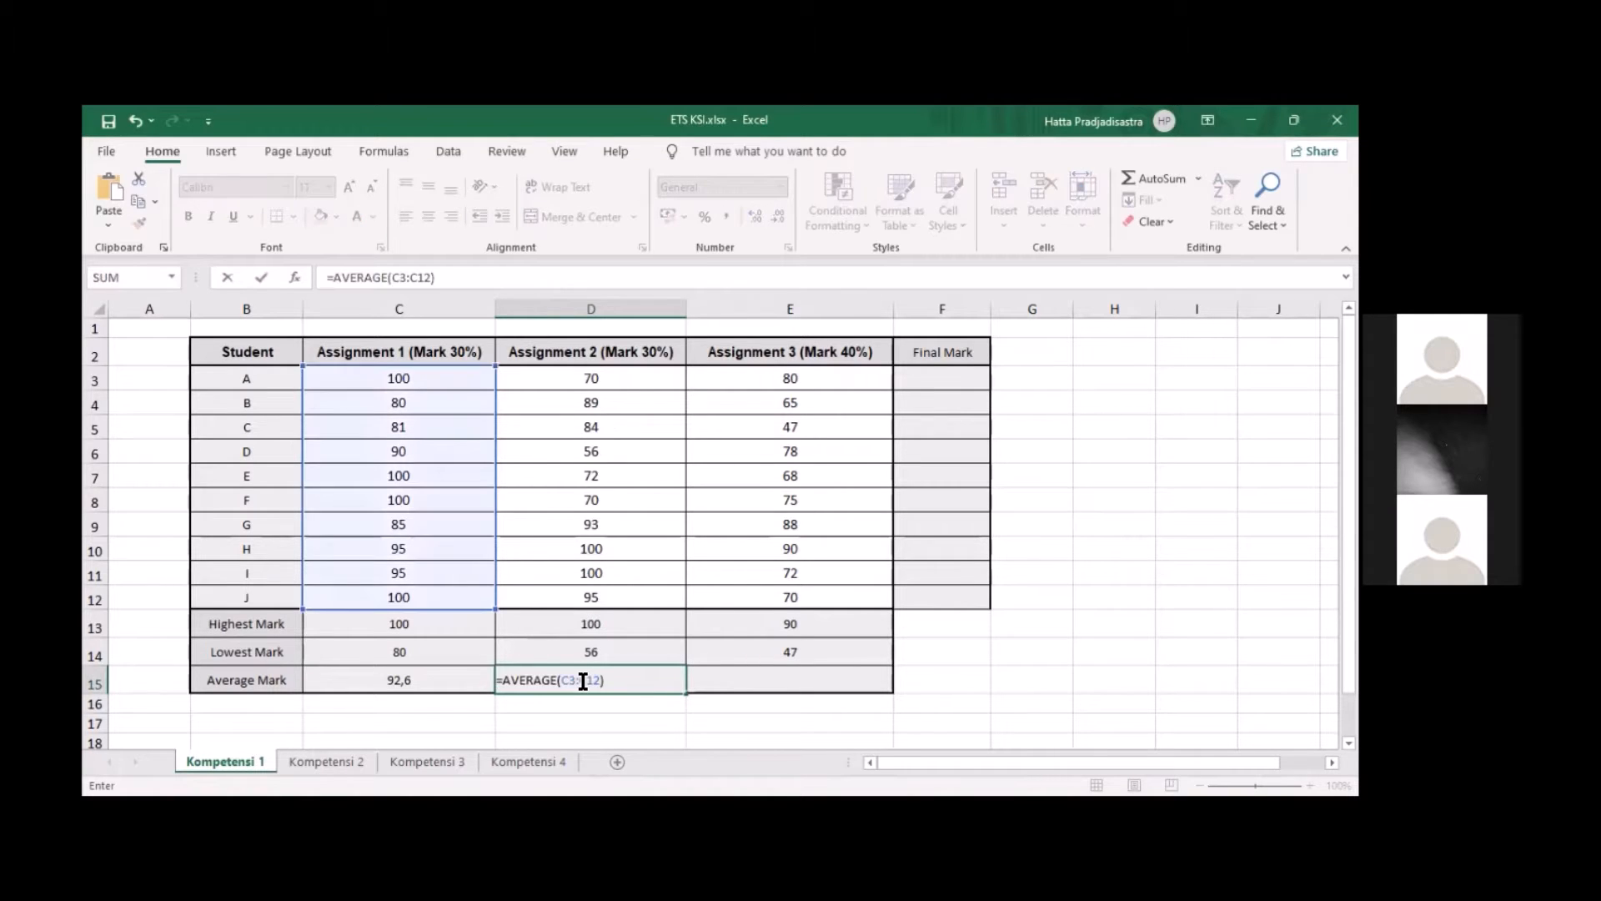
{"action": "left_click", "coordinate": [569, 681]}
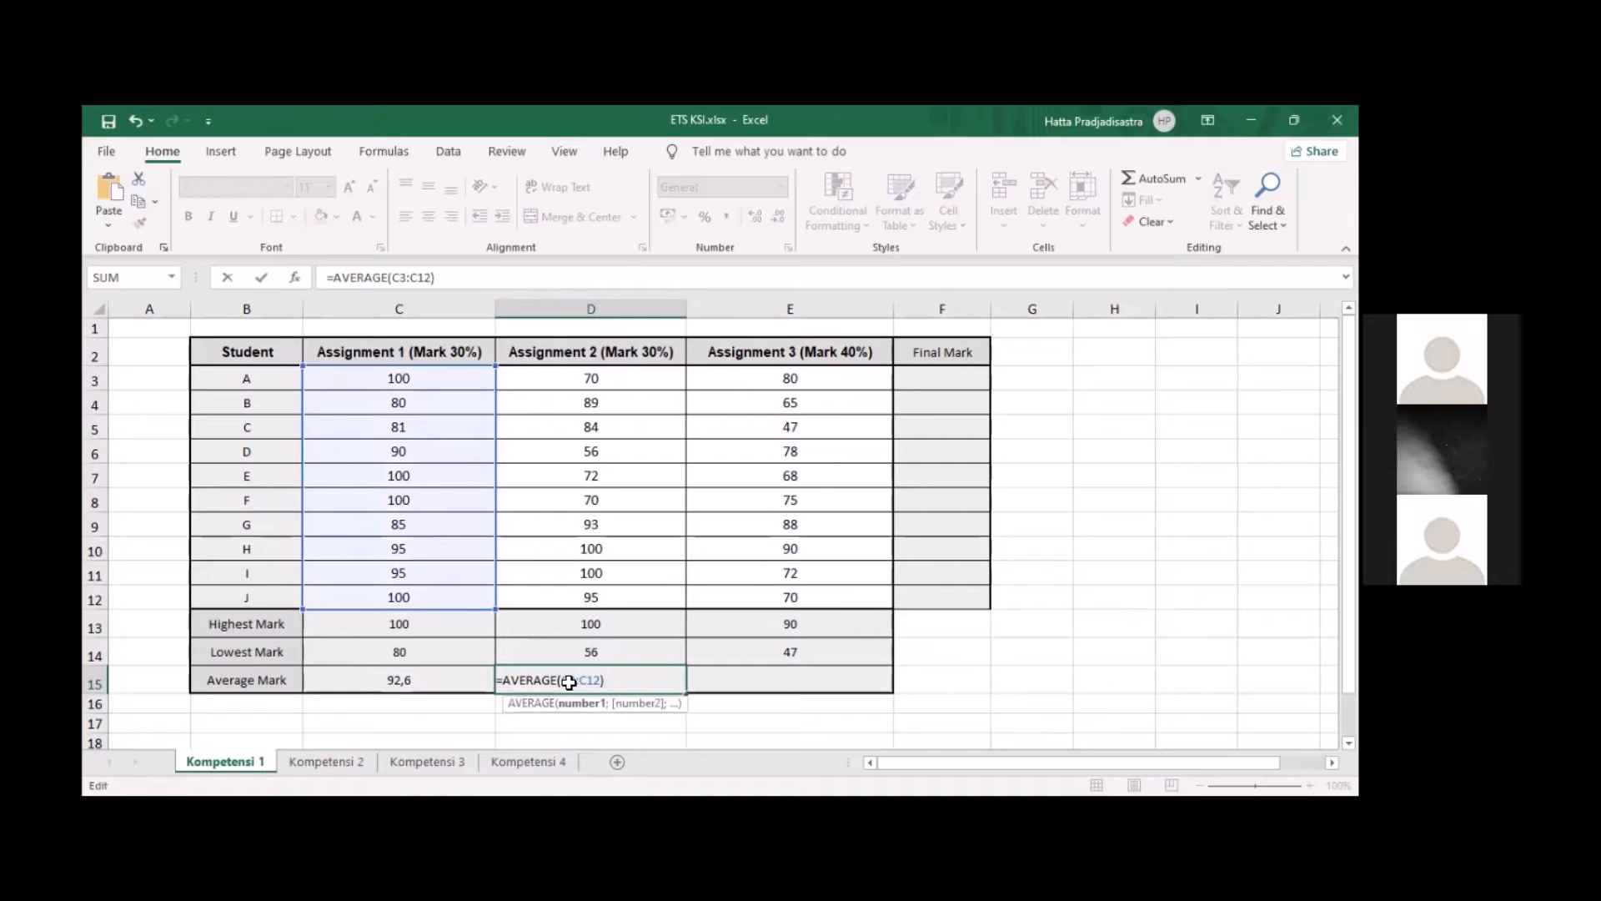
{"action": "key", "text": "BackSpace"}
{"action": "type", "text": "d"}
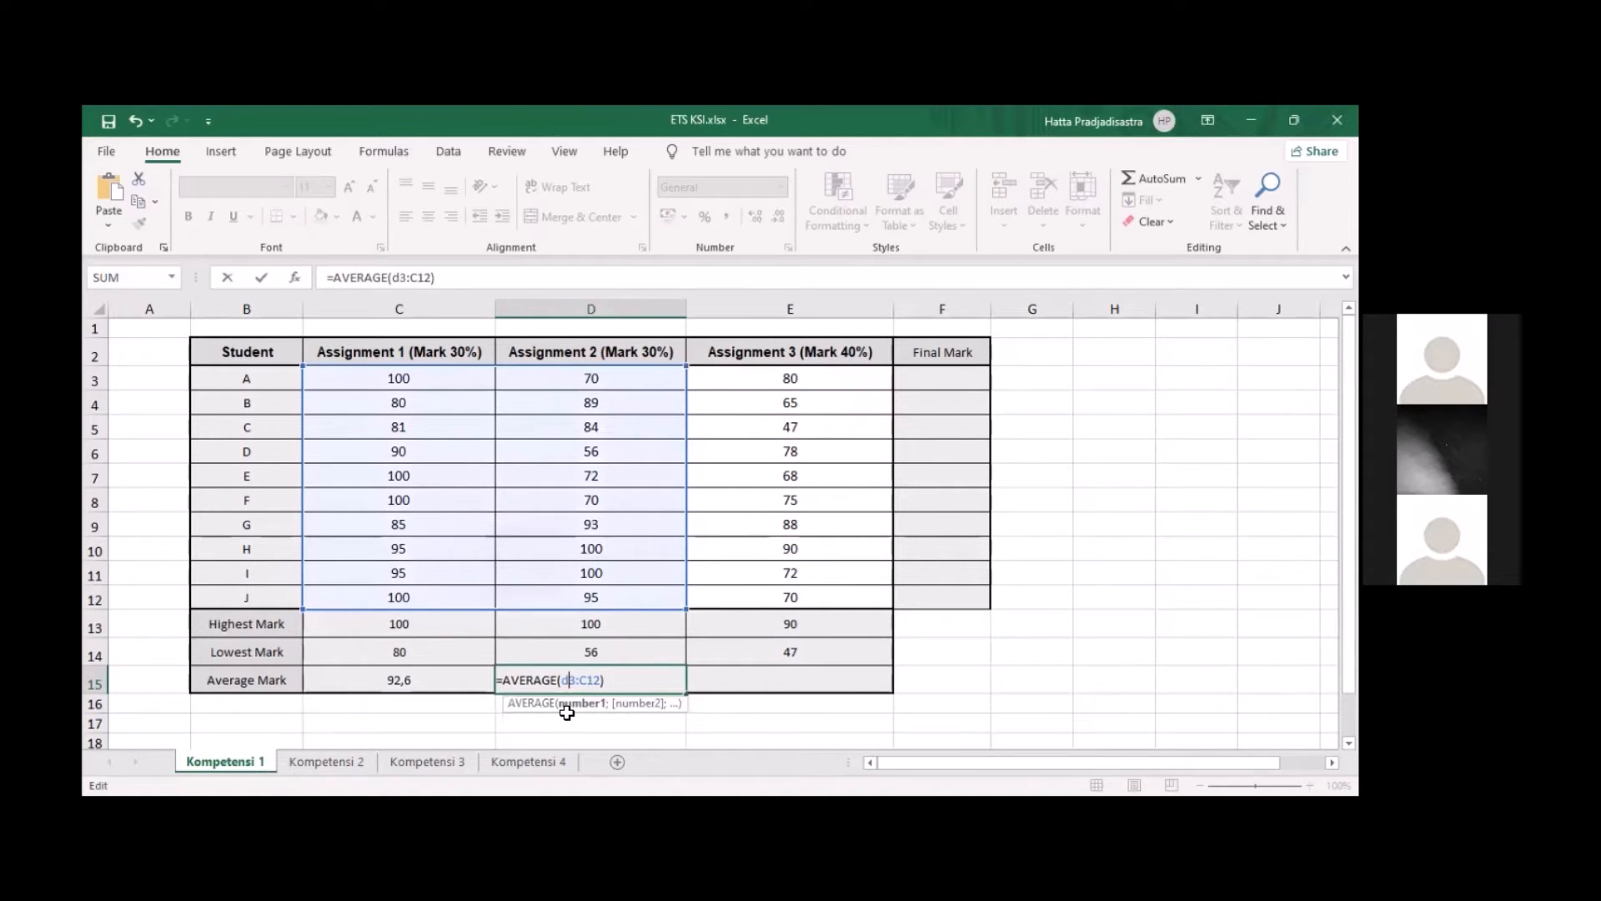
{"action": "key", "text": "Right"}
{"action": "key", "text": "Right"}
{"action": "key", "text": "Right"}
{"action": "key", "text": "BackSpace"}
{"action": "type", "text": "D"}
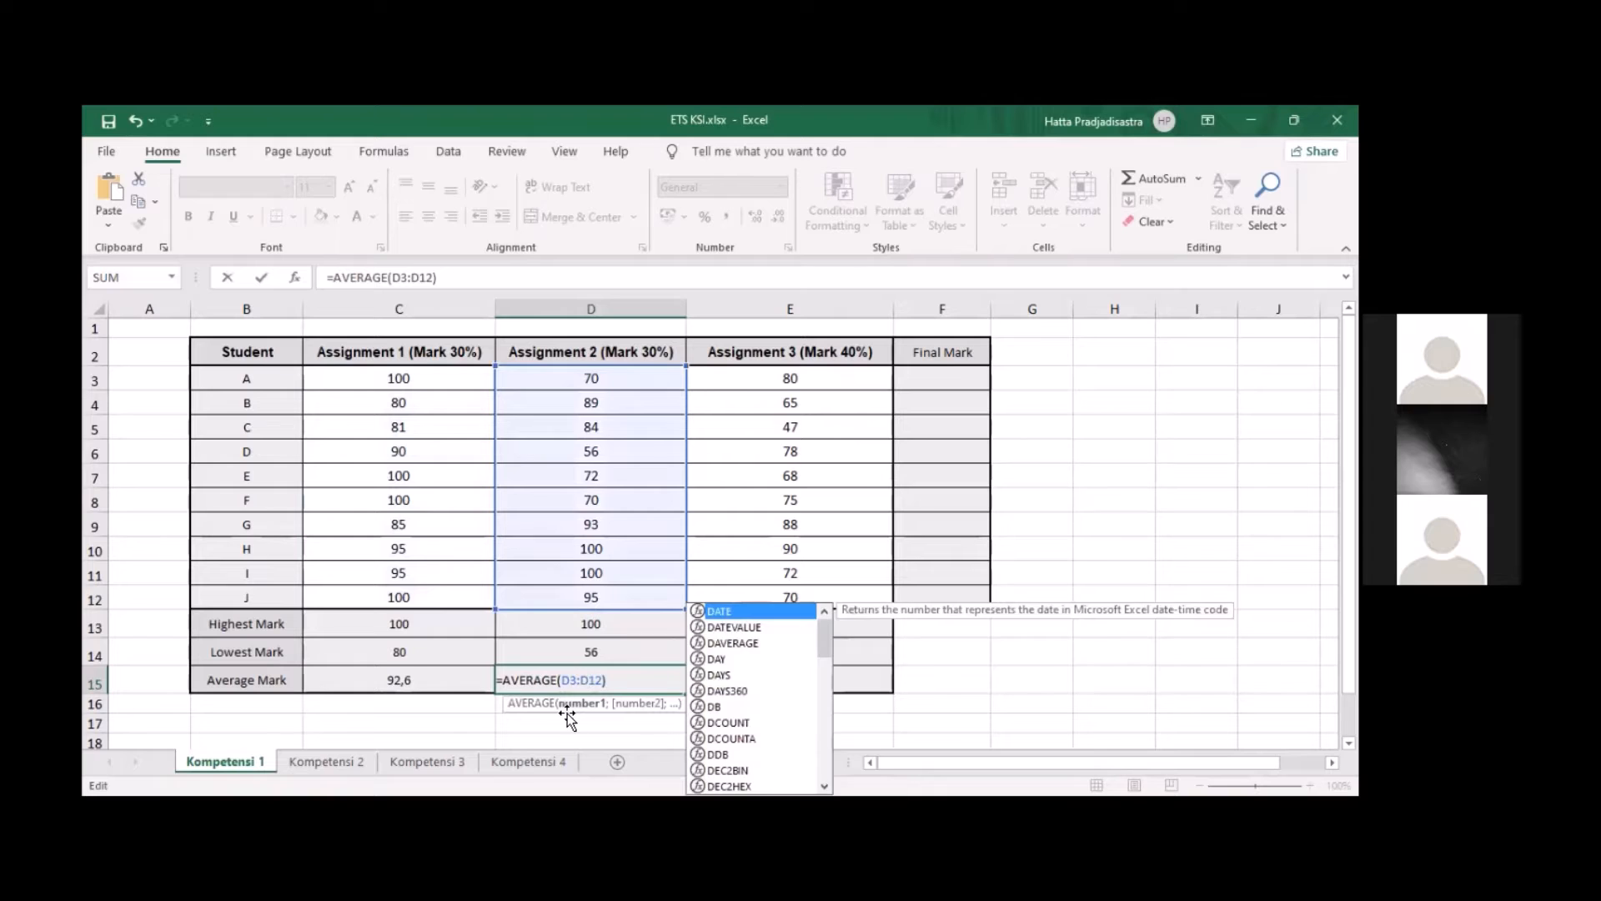
{"action": "key", "text": "Tab"}
Paste the copied average formula into E15 and adapt it to Assignment 3 as =AVERAGE(E3:E12)
{"action": "double_click", "coordinate": [753, 678]}
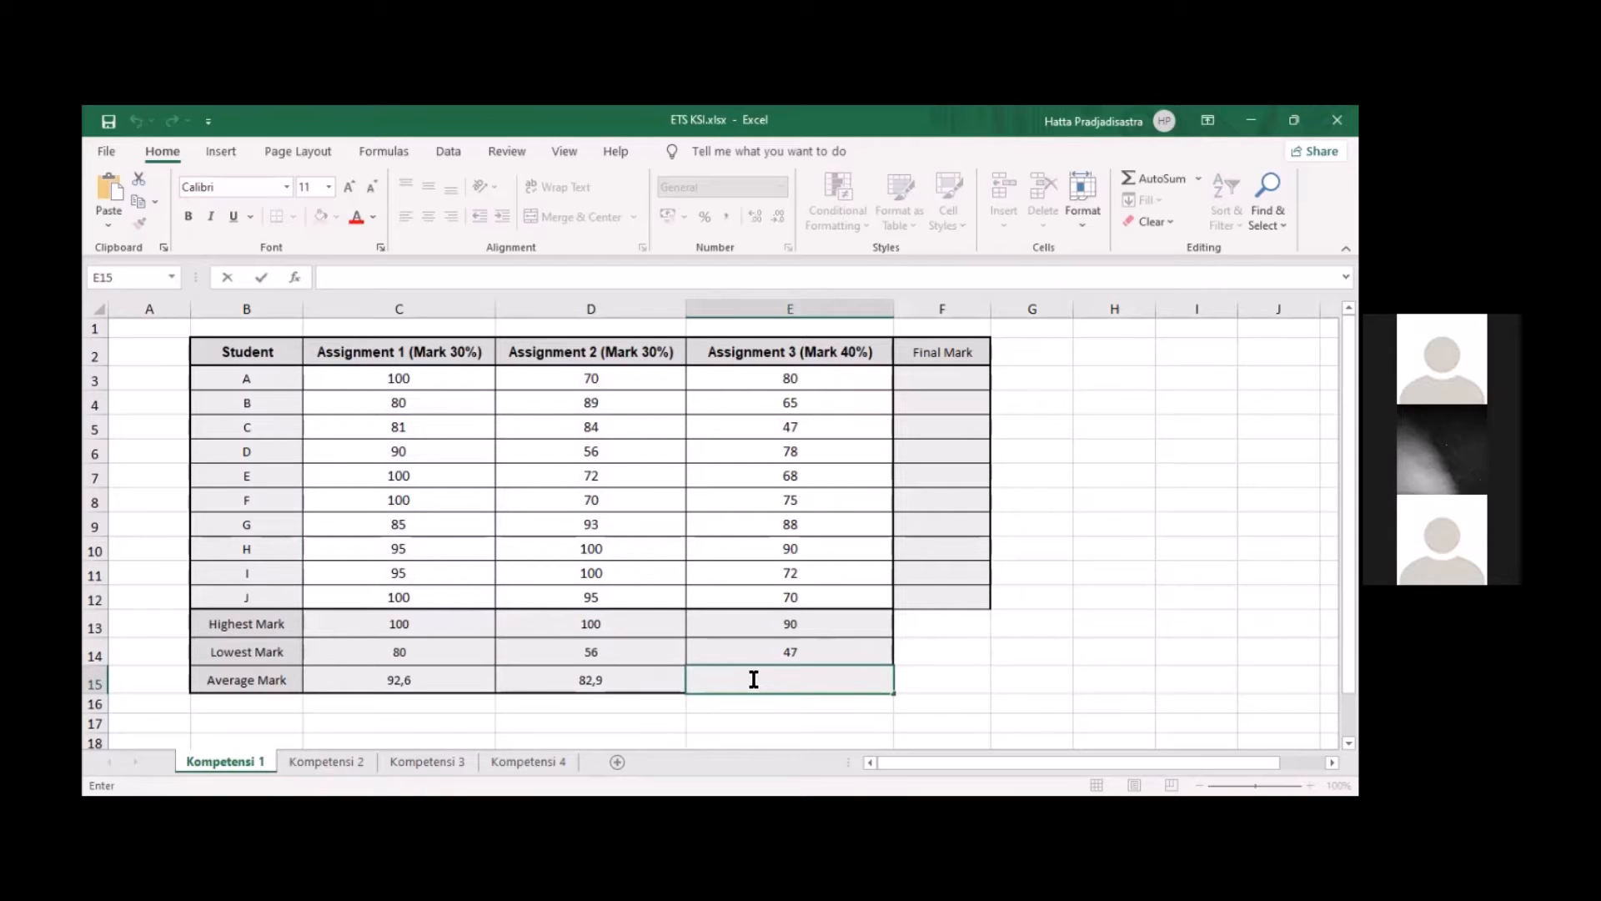
{"action": "type", "text": "=AVERAGE(C3:C12)"}
{"action": "left_click", "coordinate": [762, 679]}
{"action": "key", "text": "BackSpace"}
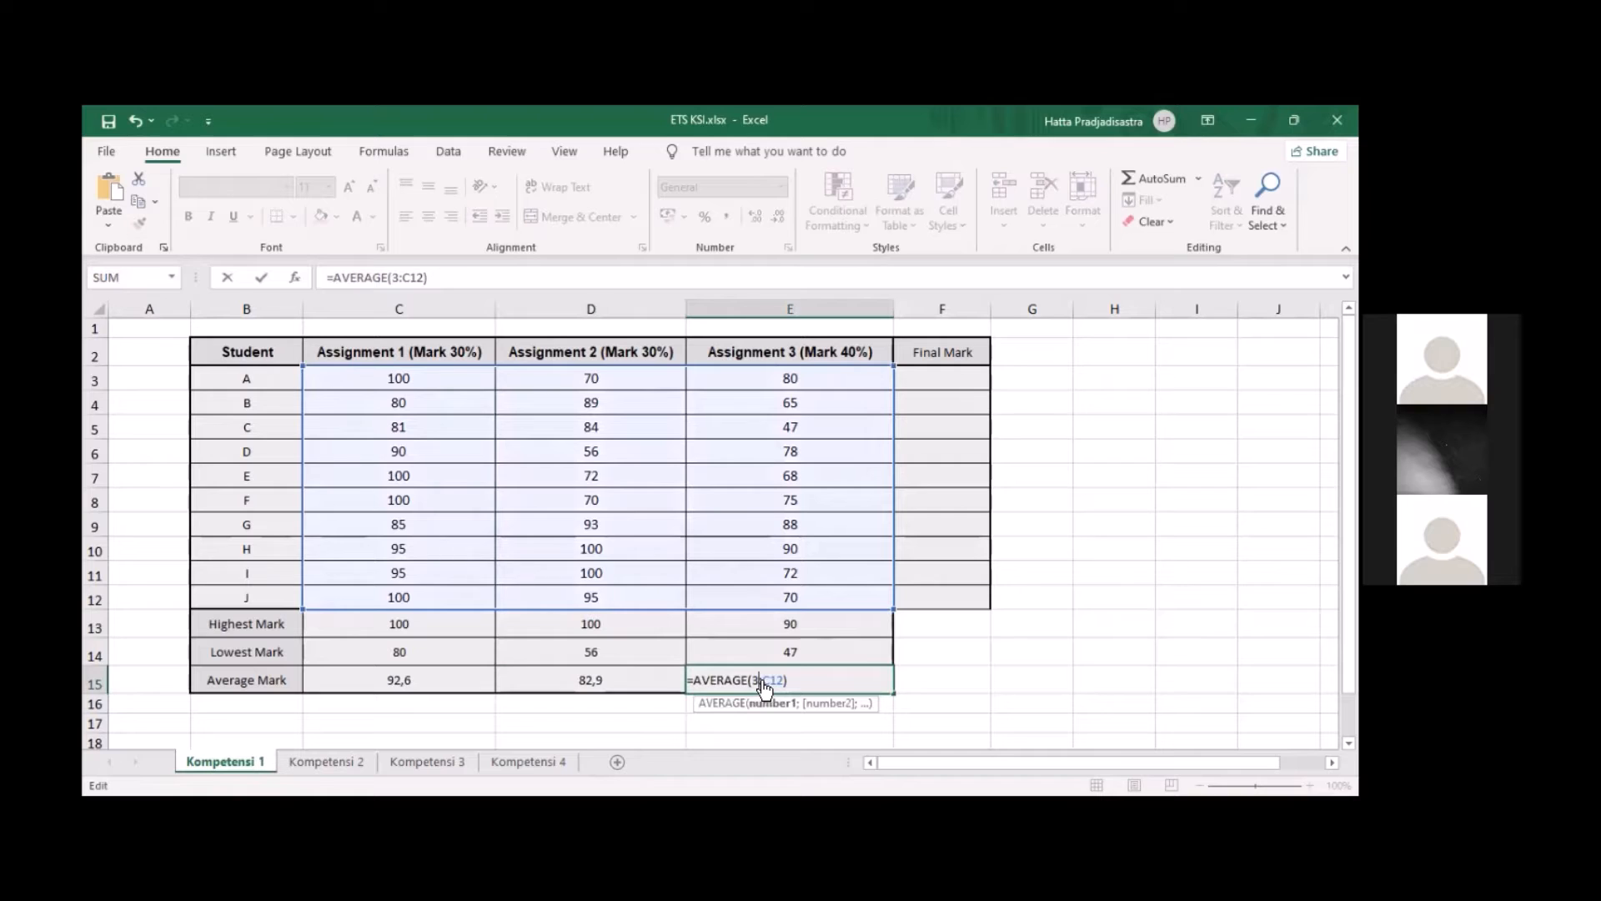
{"action": "type", "text": "E"}
{"action": "key", "text": "Right"}
{"action": "key", "text": "Right"}
{"action": "key", "text": "Right"}
{"action": "key", "text": "BackSpace"}
{"action": "type", "text": "E"}
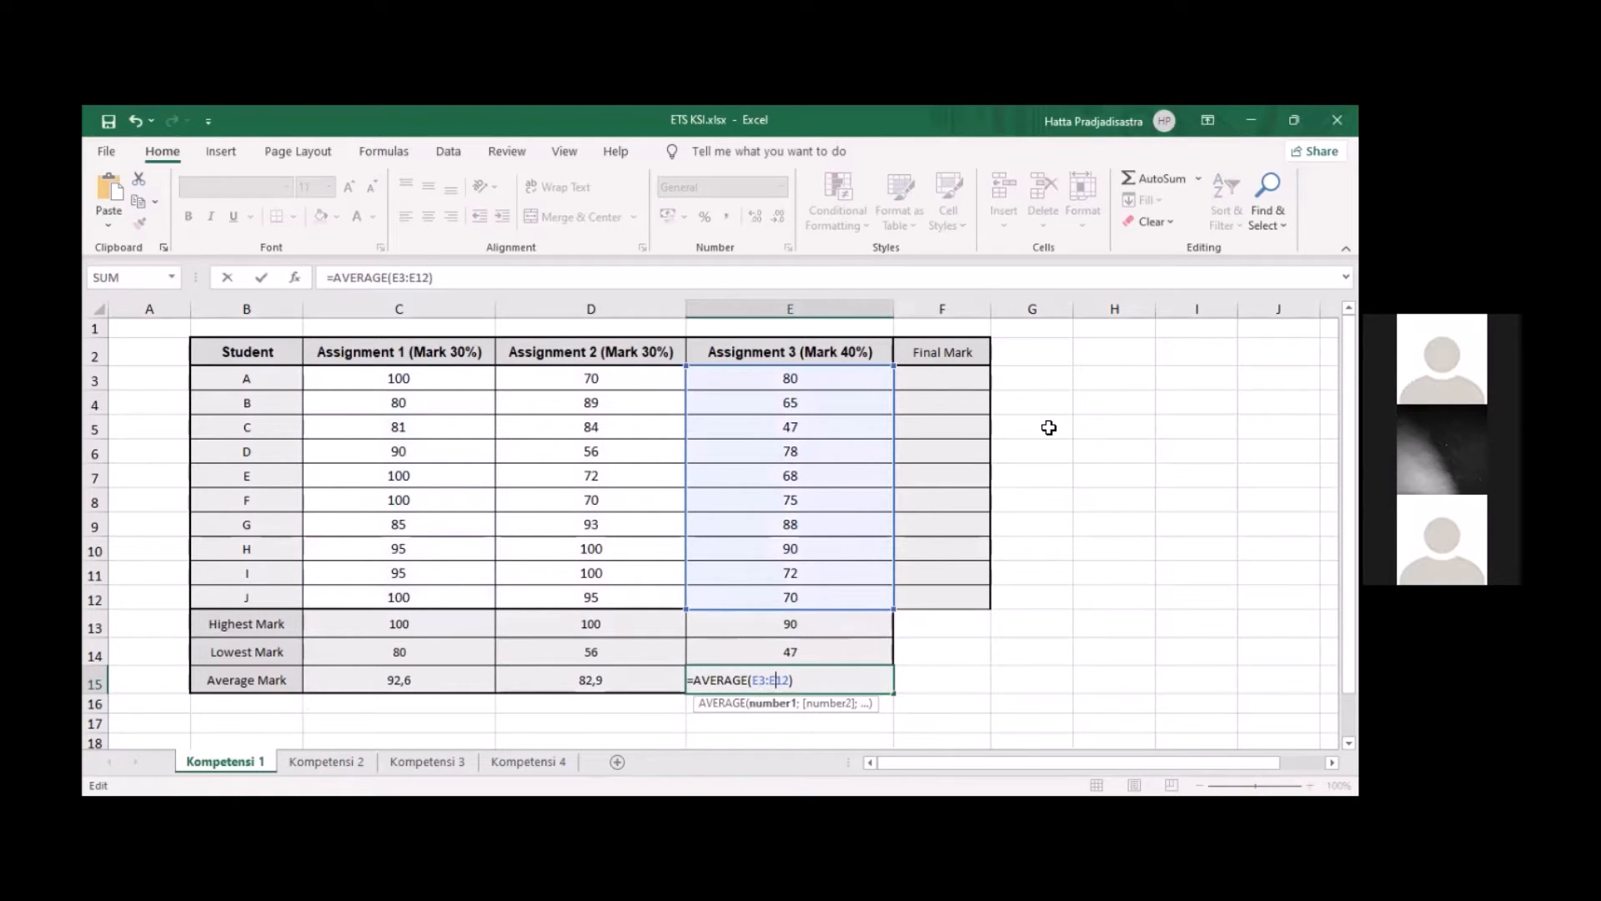
{"action": "key", "text": "Return"}
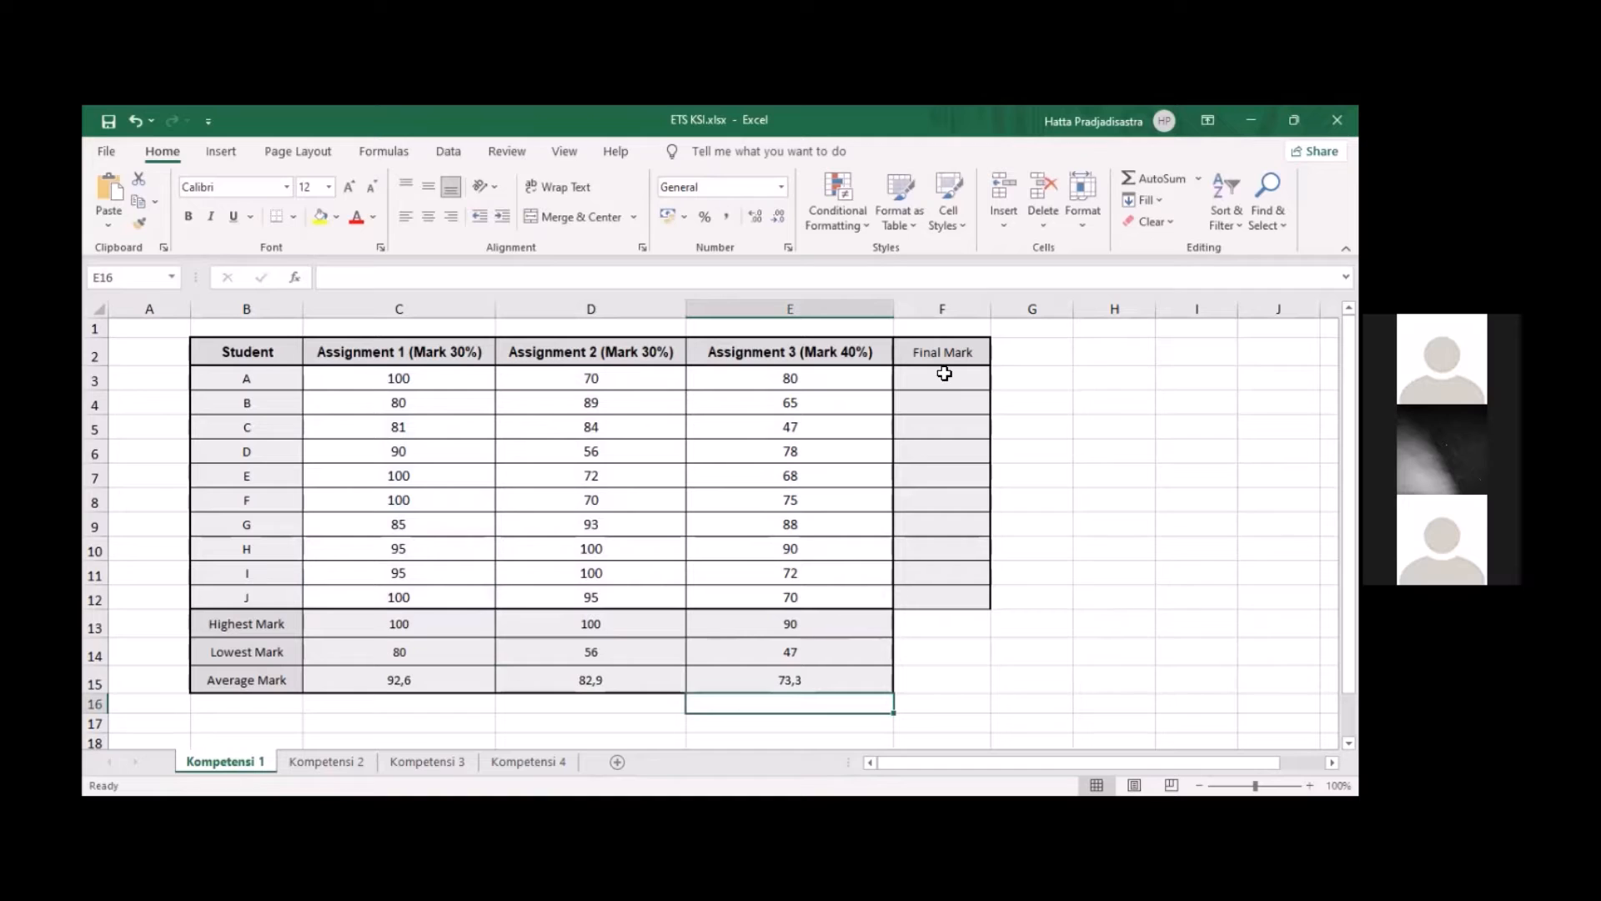
Enter the weighted formula =0,3*C3+0,3*D3+0,4*E3 in F3 to calculate student A's final mark
{"action": "left_click", "coordinate": [947, 380]}
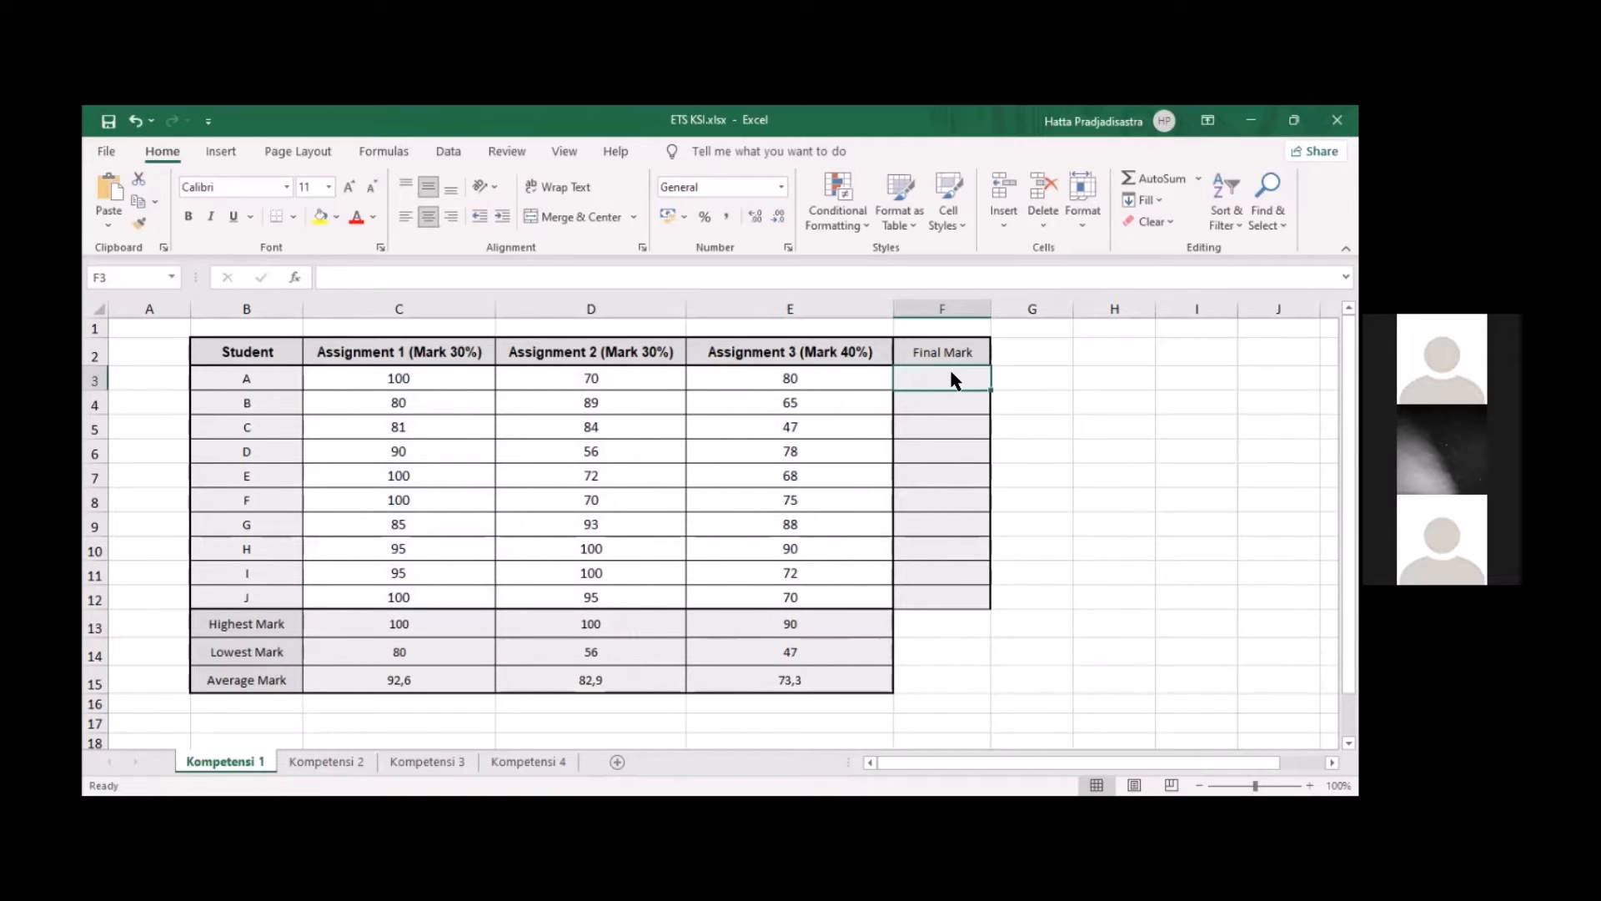
{"action": "double_click", "coordinate": [953, 378]}
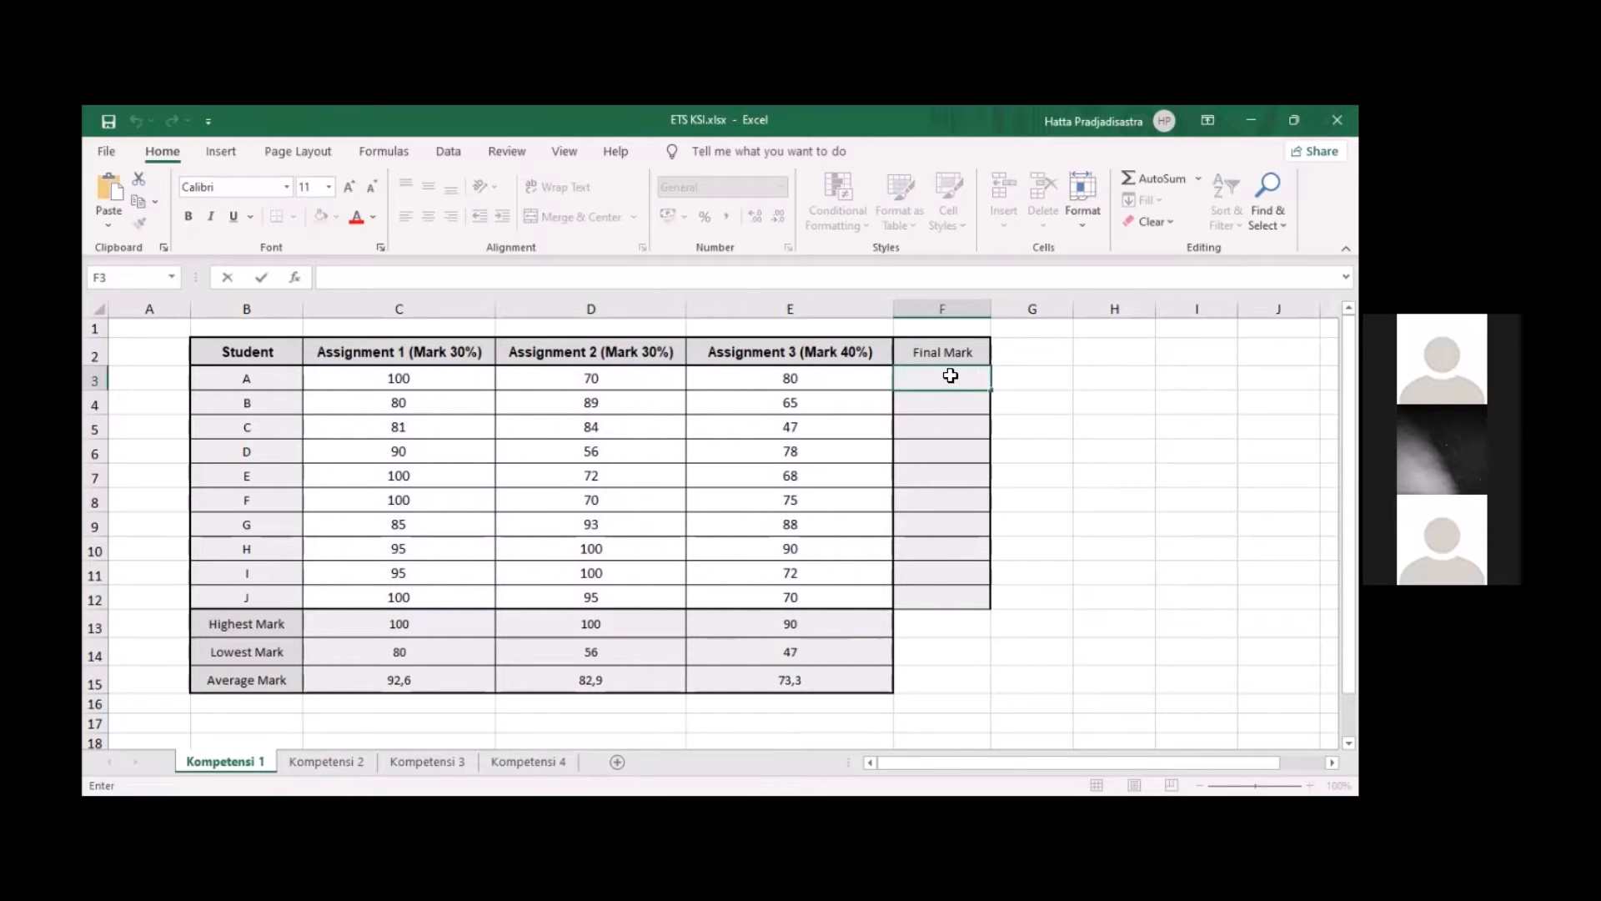
{"action": "type", "text": "="}
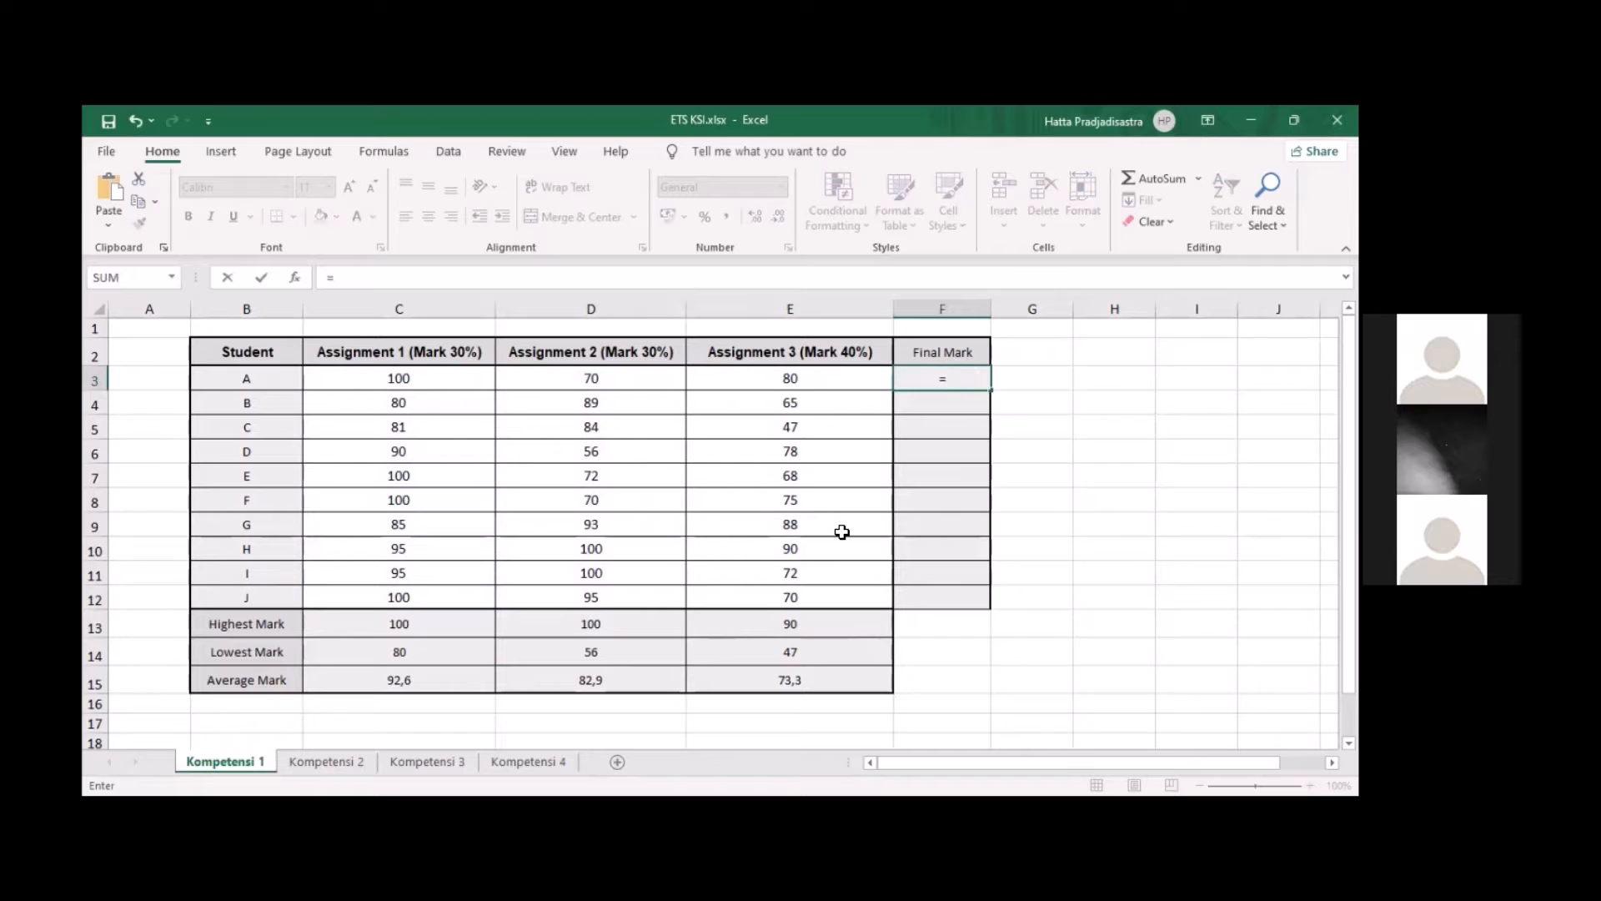
{"action": "type", "text": "0,3*C3+0,3"}
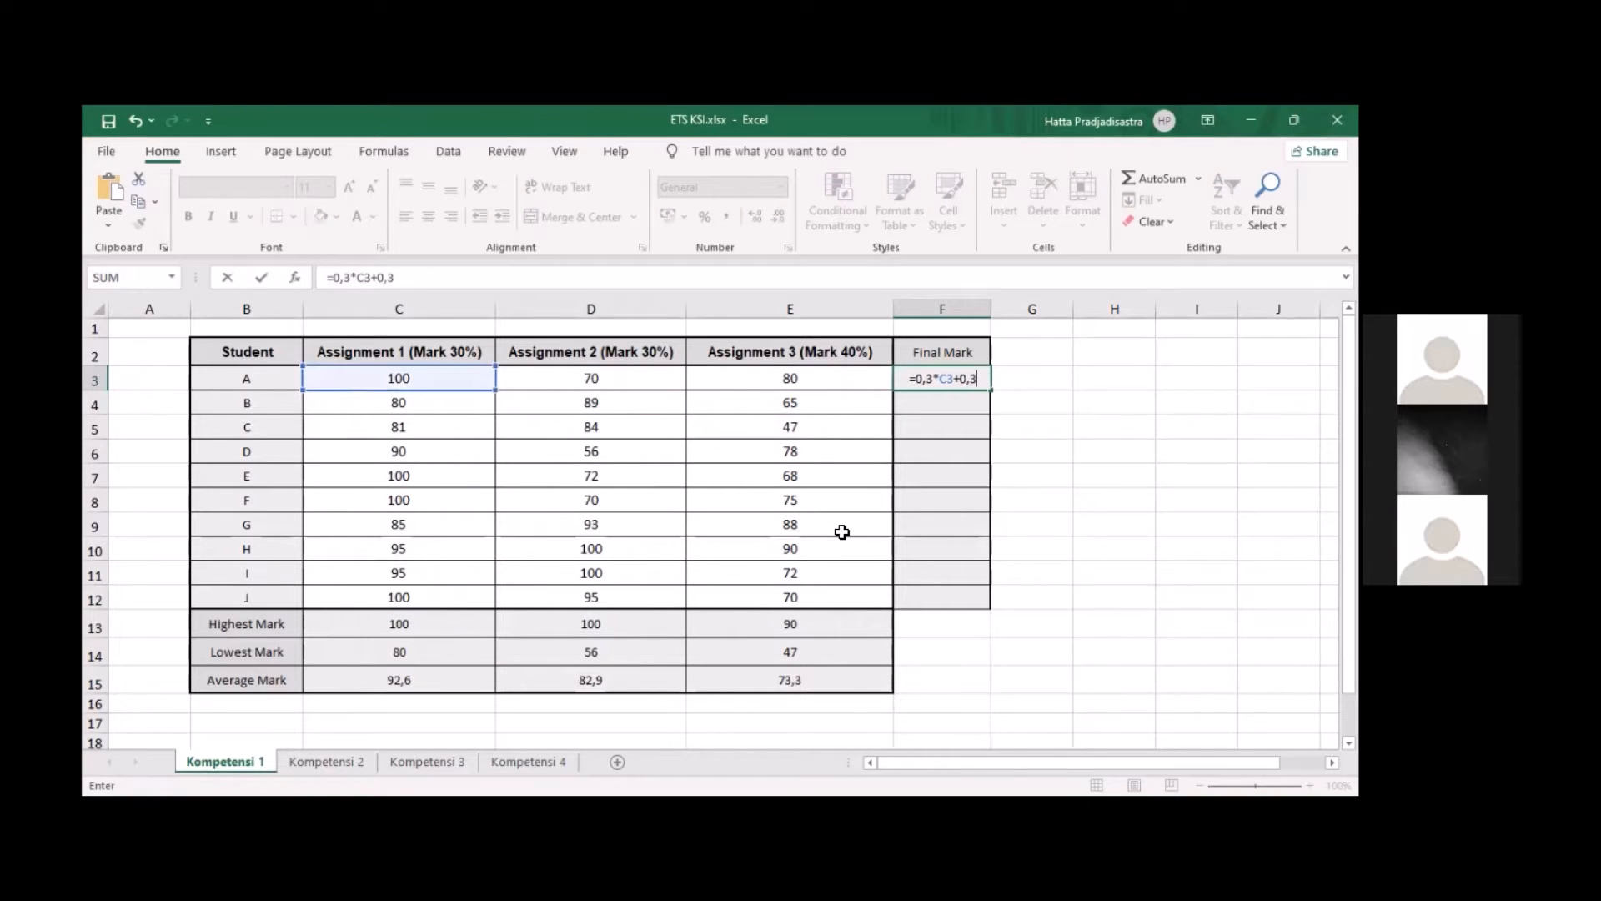
{"action": "type", "text": "*D3+"}
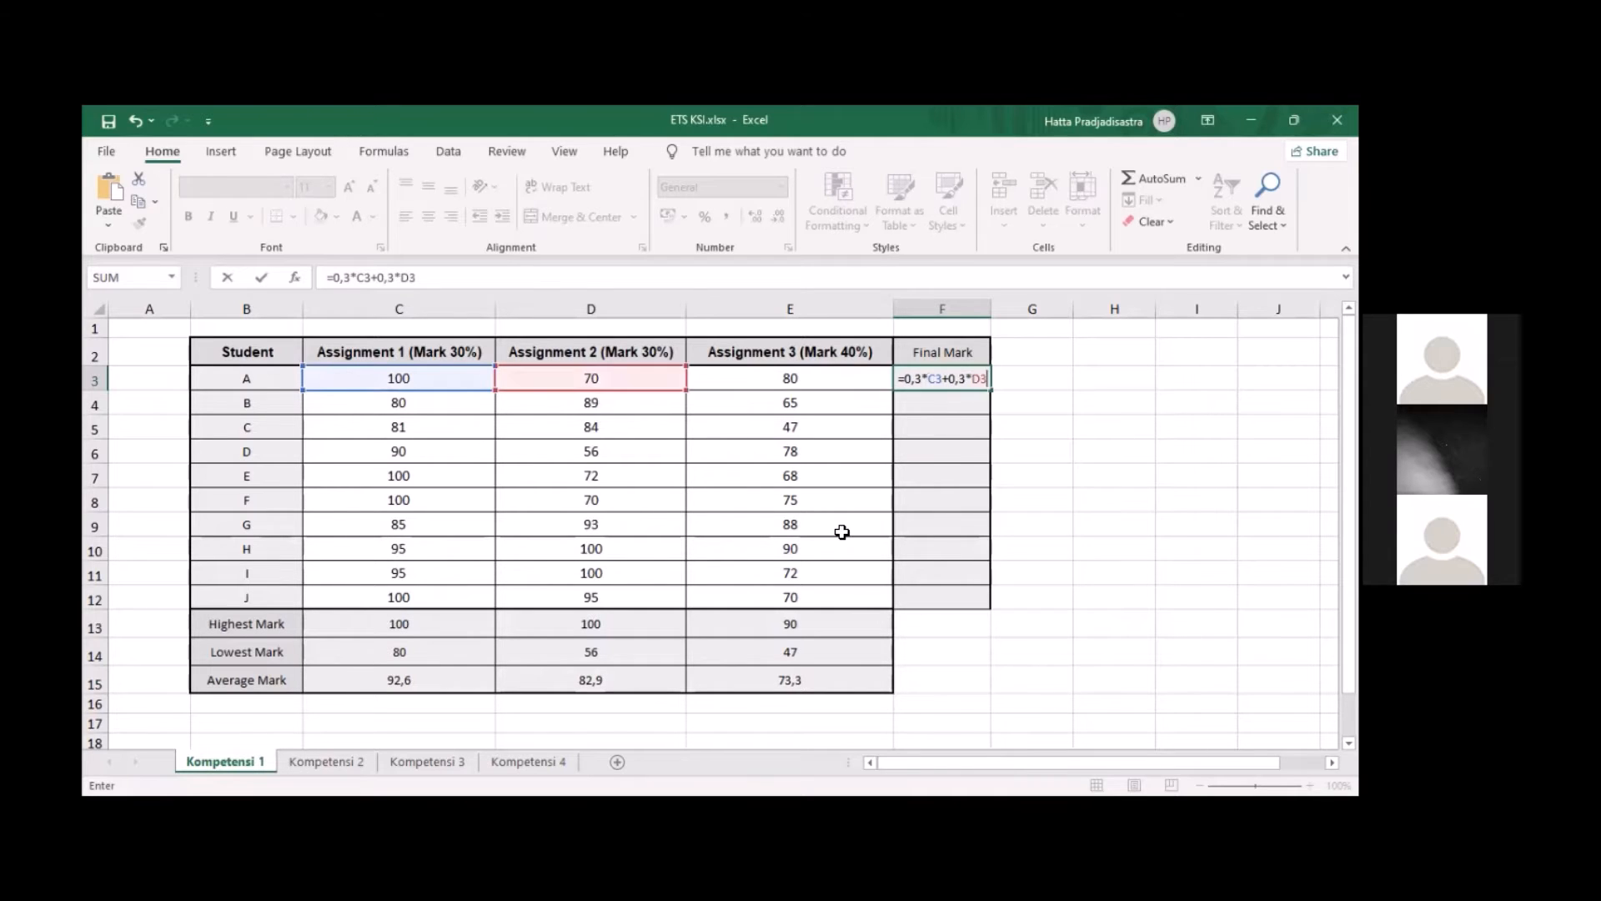
{"action": "type", "text": "0,4"}
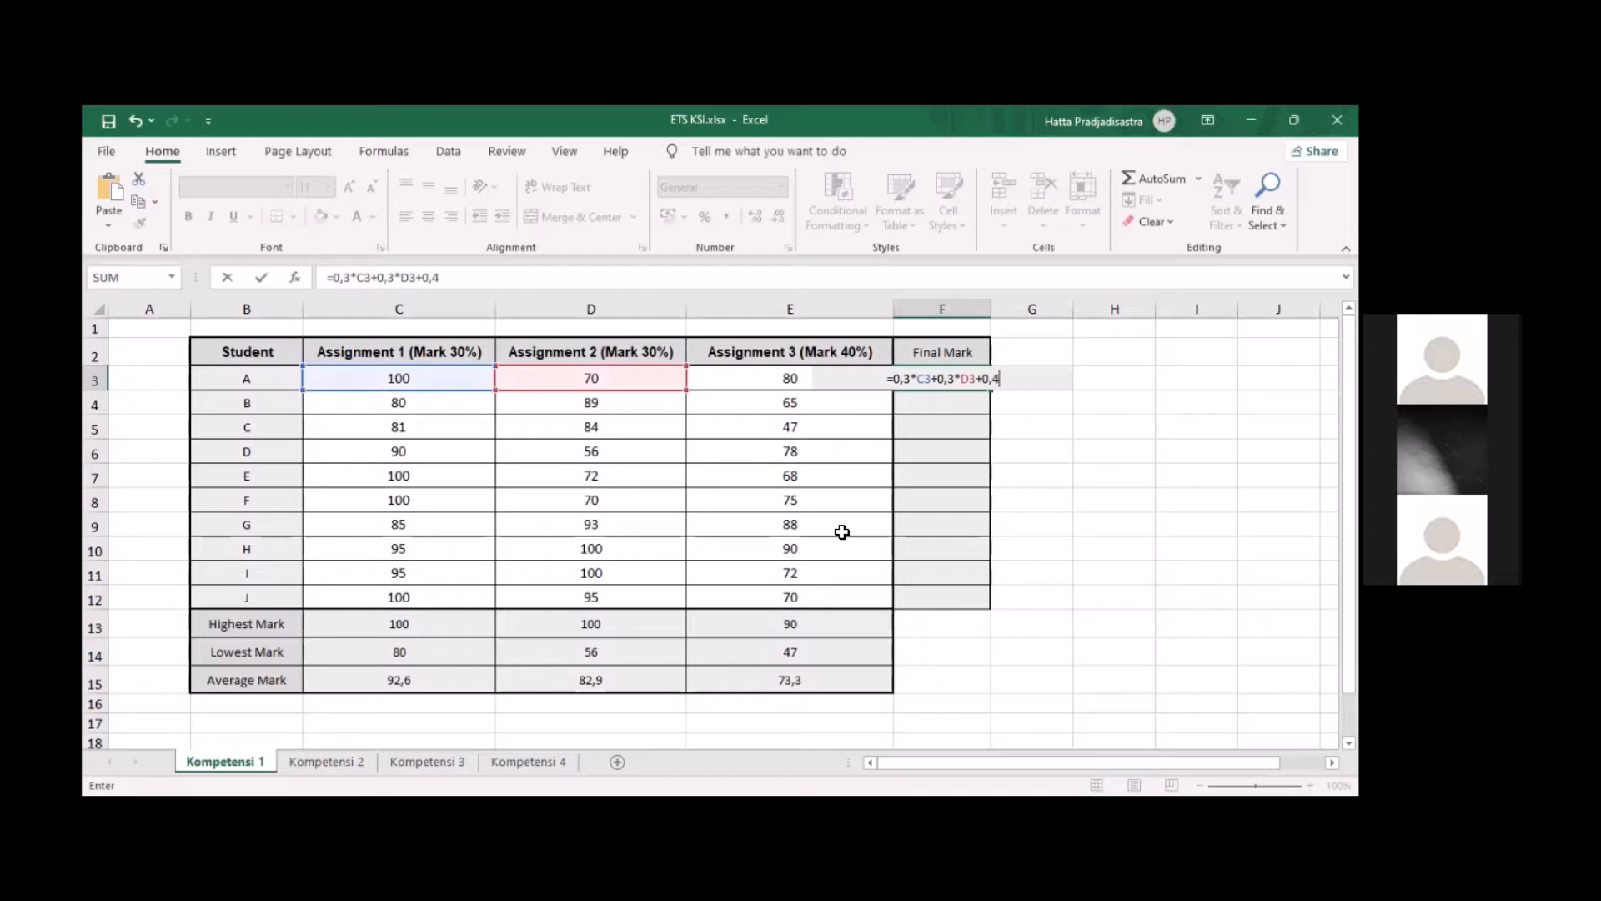
{"action": "type", "text": "*E3"}
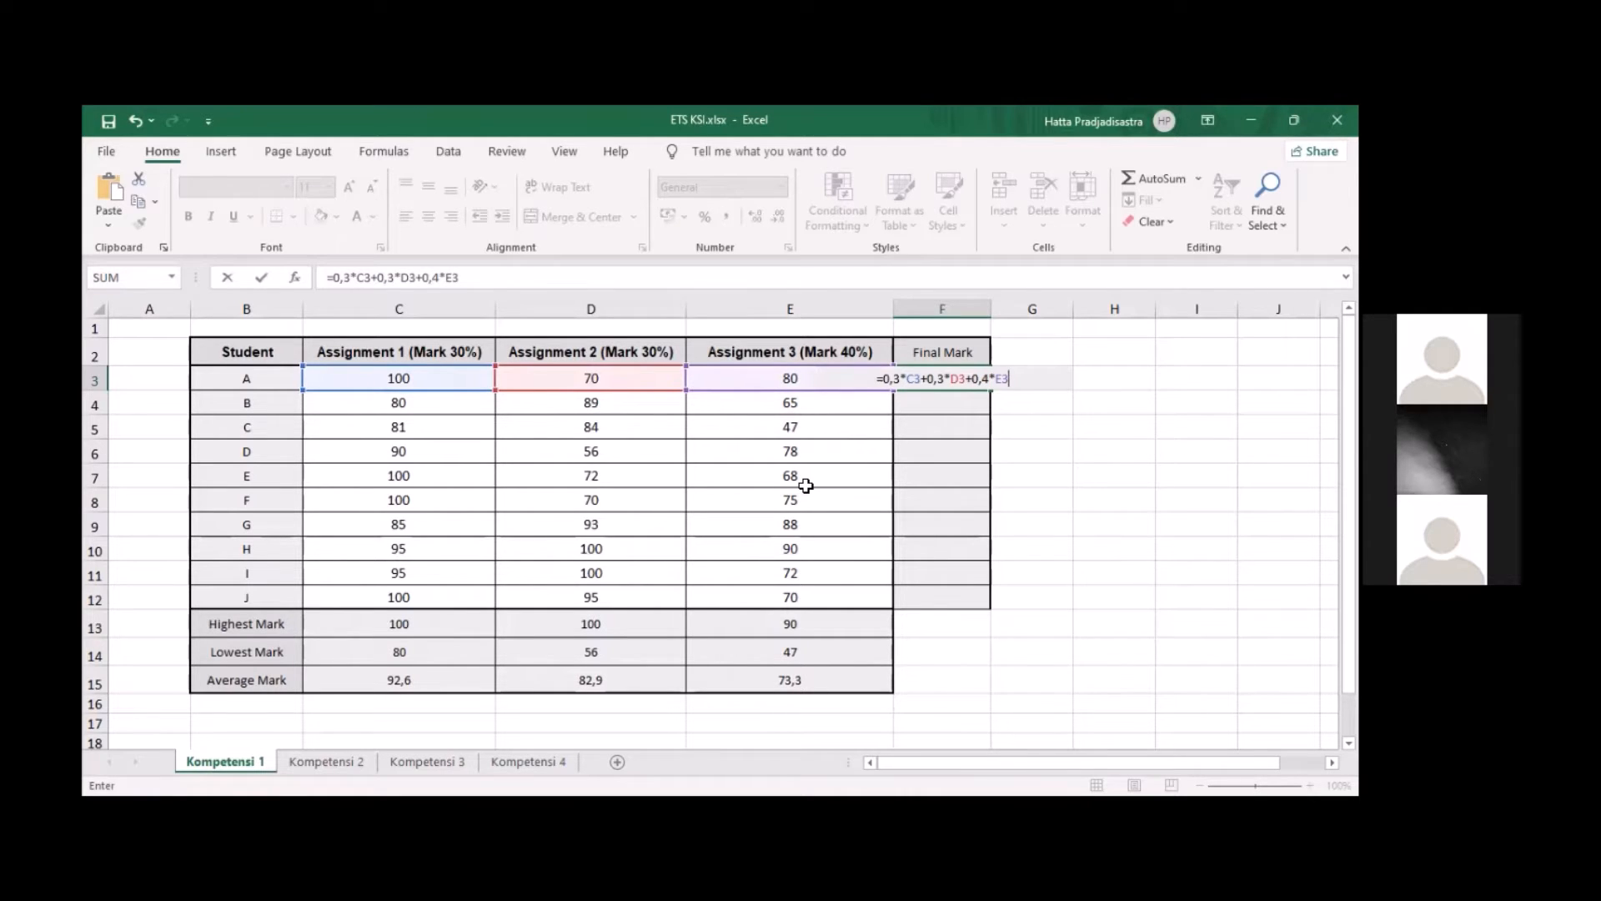
{"action": "key", "text": "Return"}
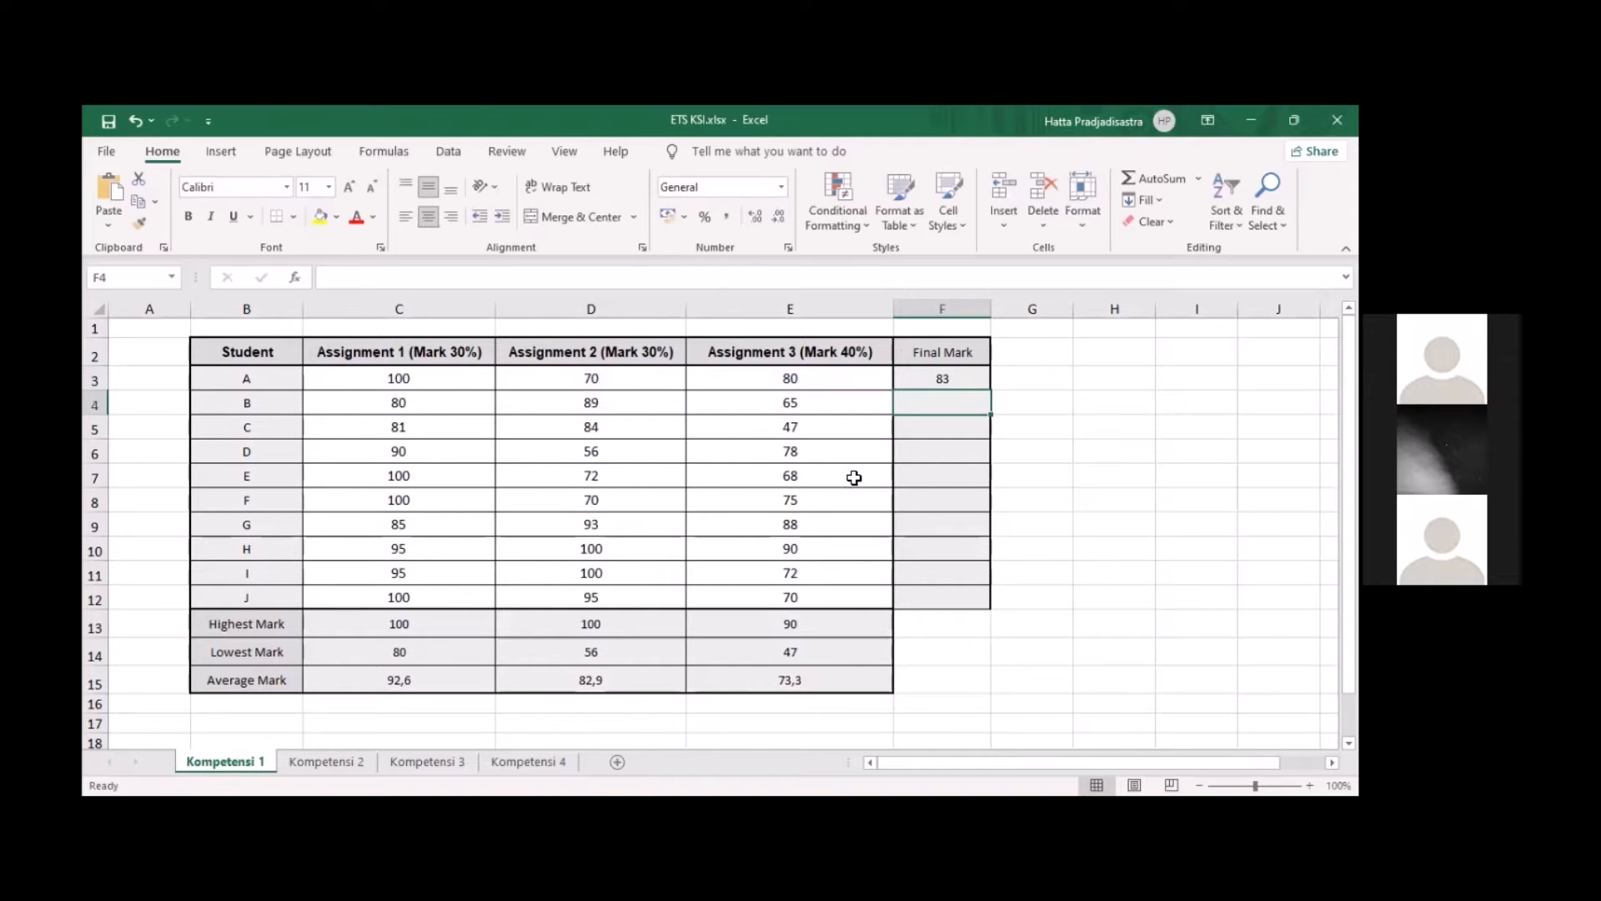
{"action": "left_click", "coordinate": [958, 380]}
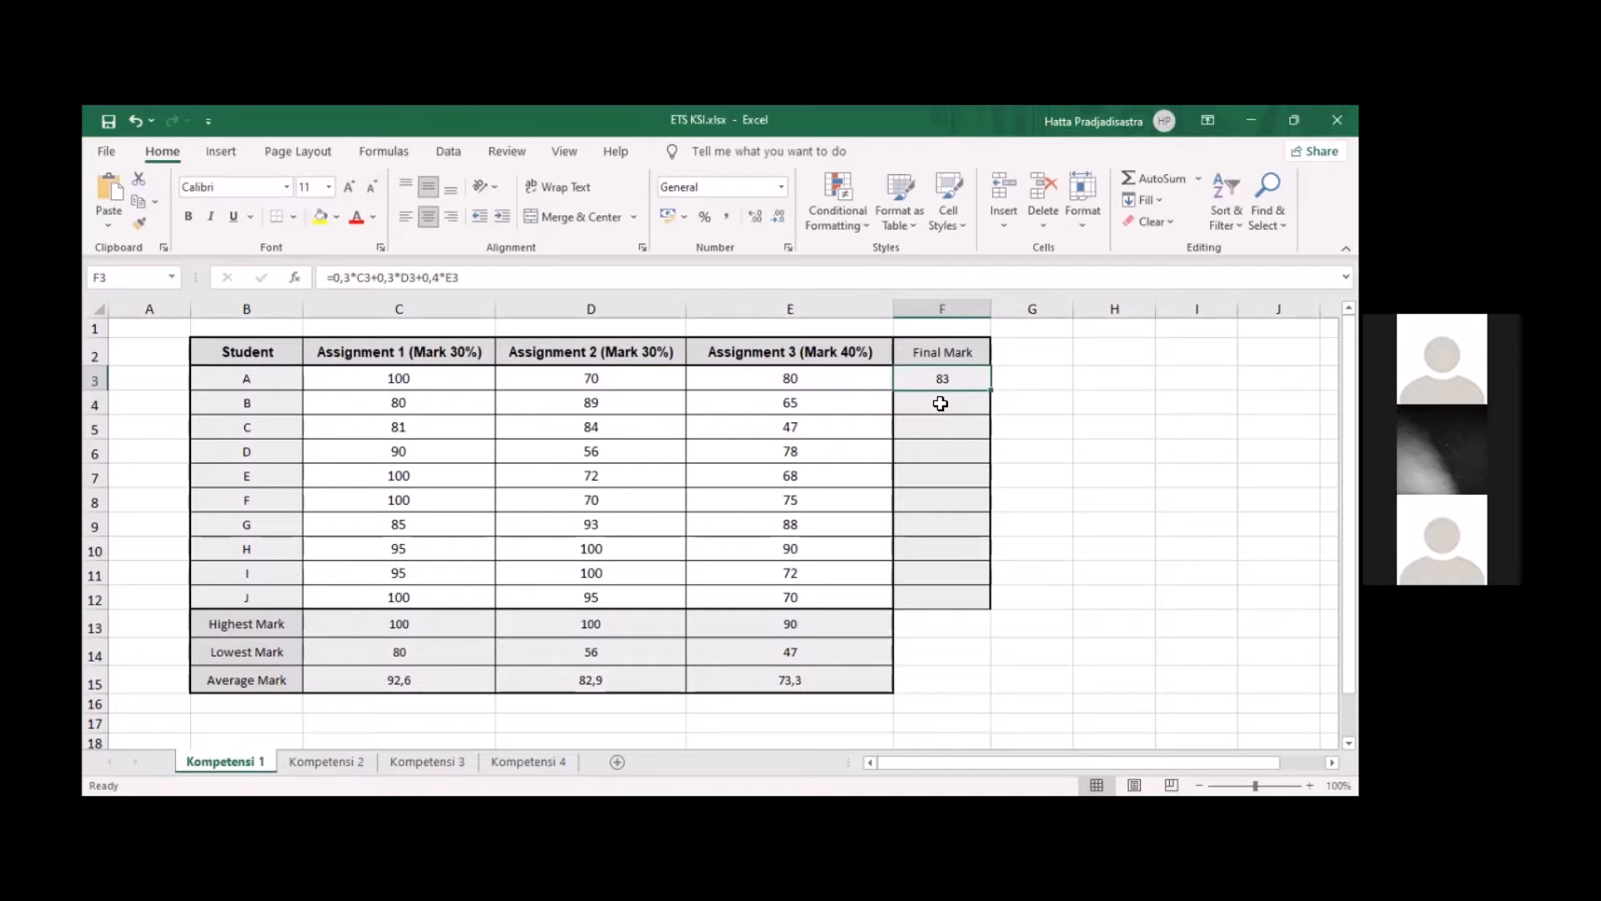
{"action": "left_click", "coordinate": [941, 404]}
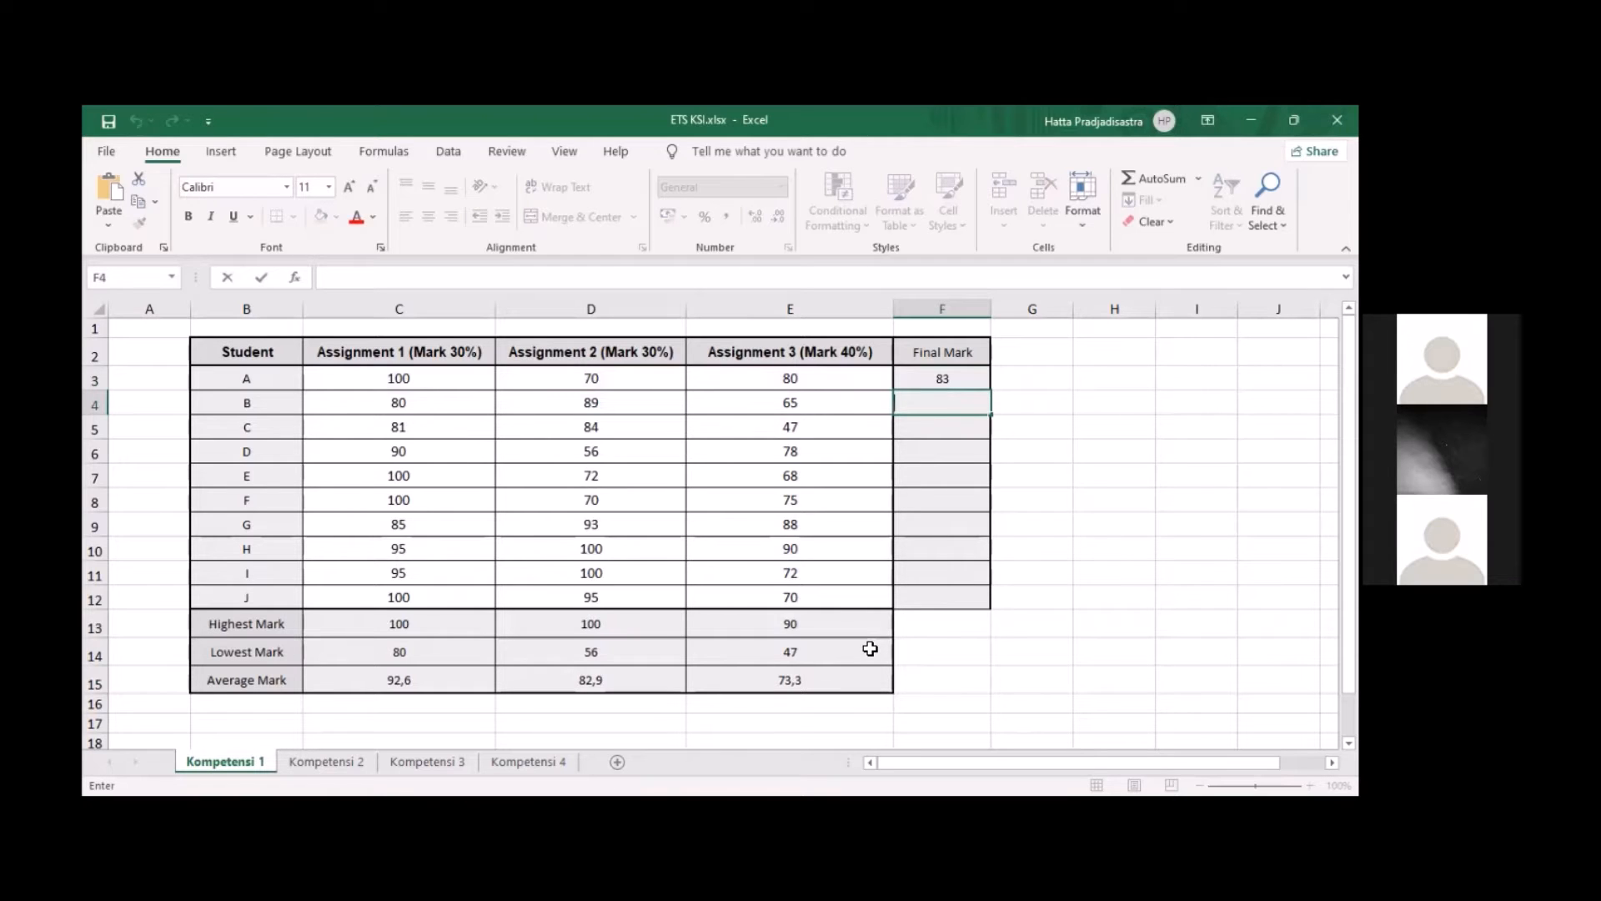
{"action": "type", "text": "=AVERAGE(C3:C12)"}
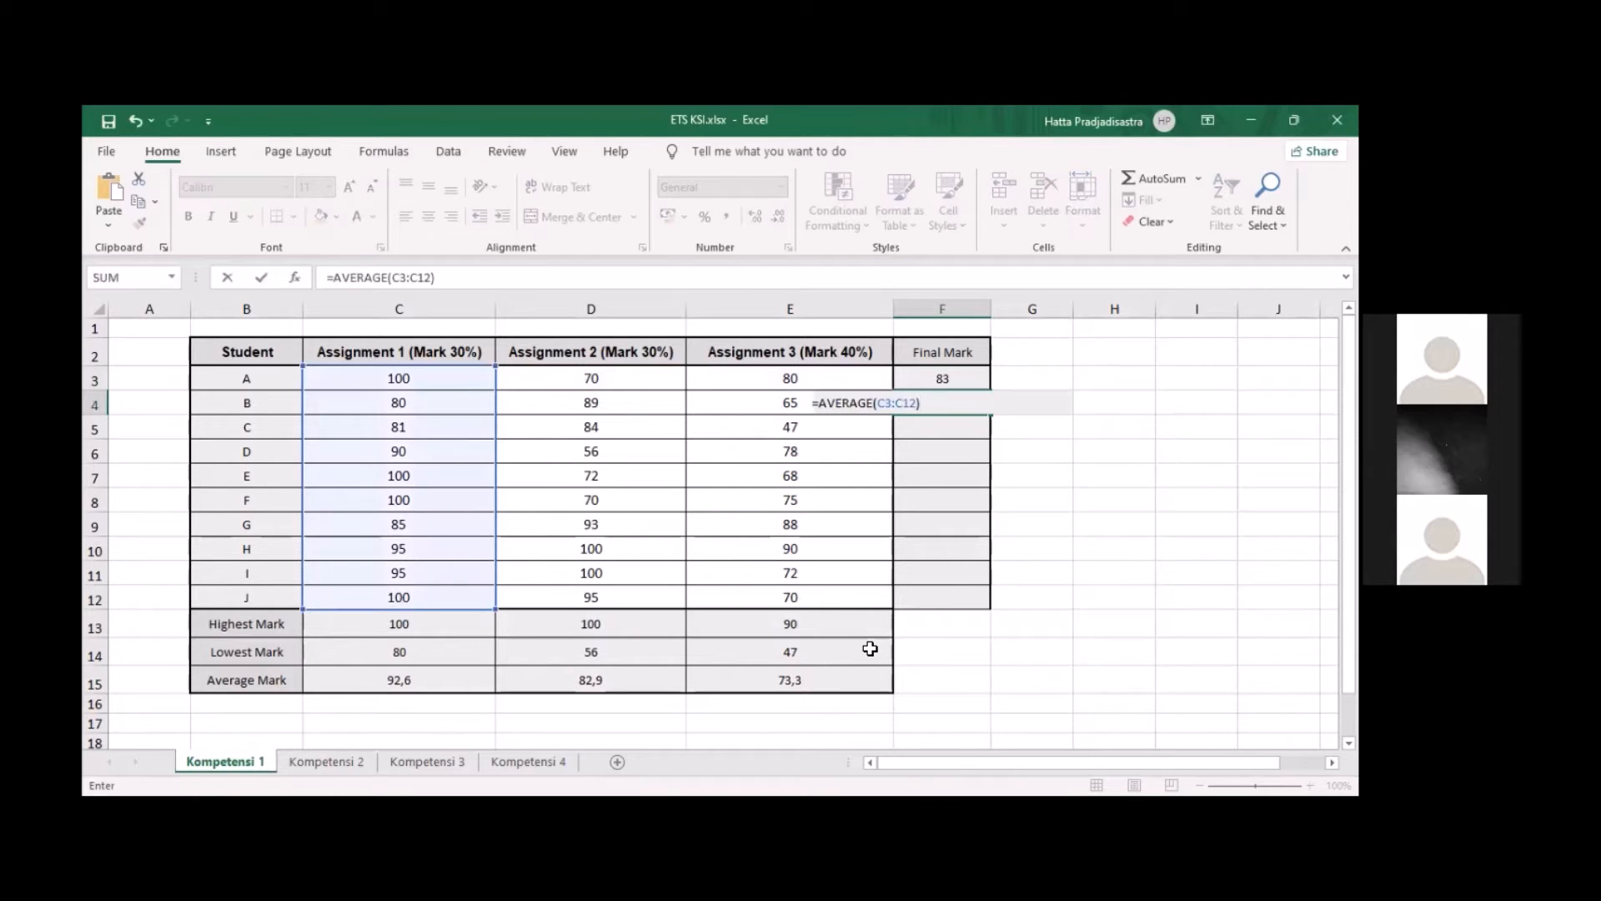
{"action": "left_click_drag", "start_coordinate": [967, 403], "coordinate": [725, 410]}
{"action": "key", "text": "BackSpace"}
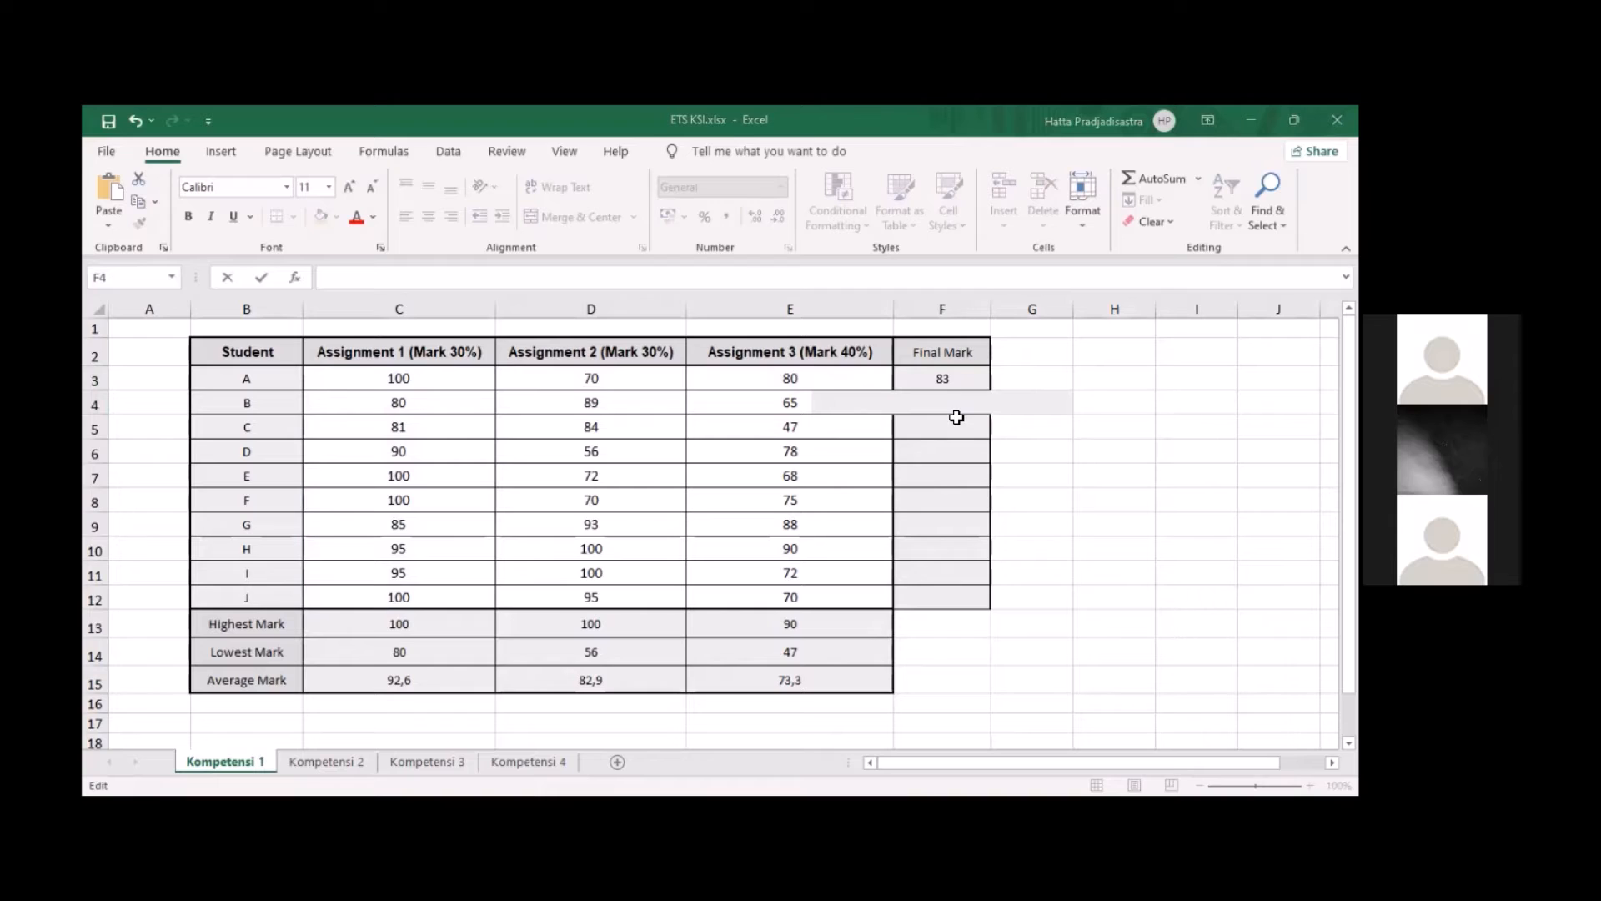
Paste student A's final mark formula into F4 and adapt it to student B as =0,3*C4+0,3*D4+0,4*E4
{"action": "type", "text": "=0,3*C3+0,3*D3+0,4*E3"}
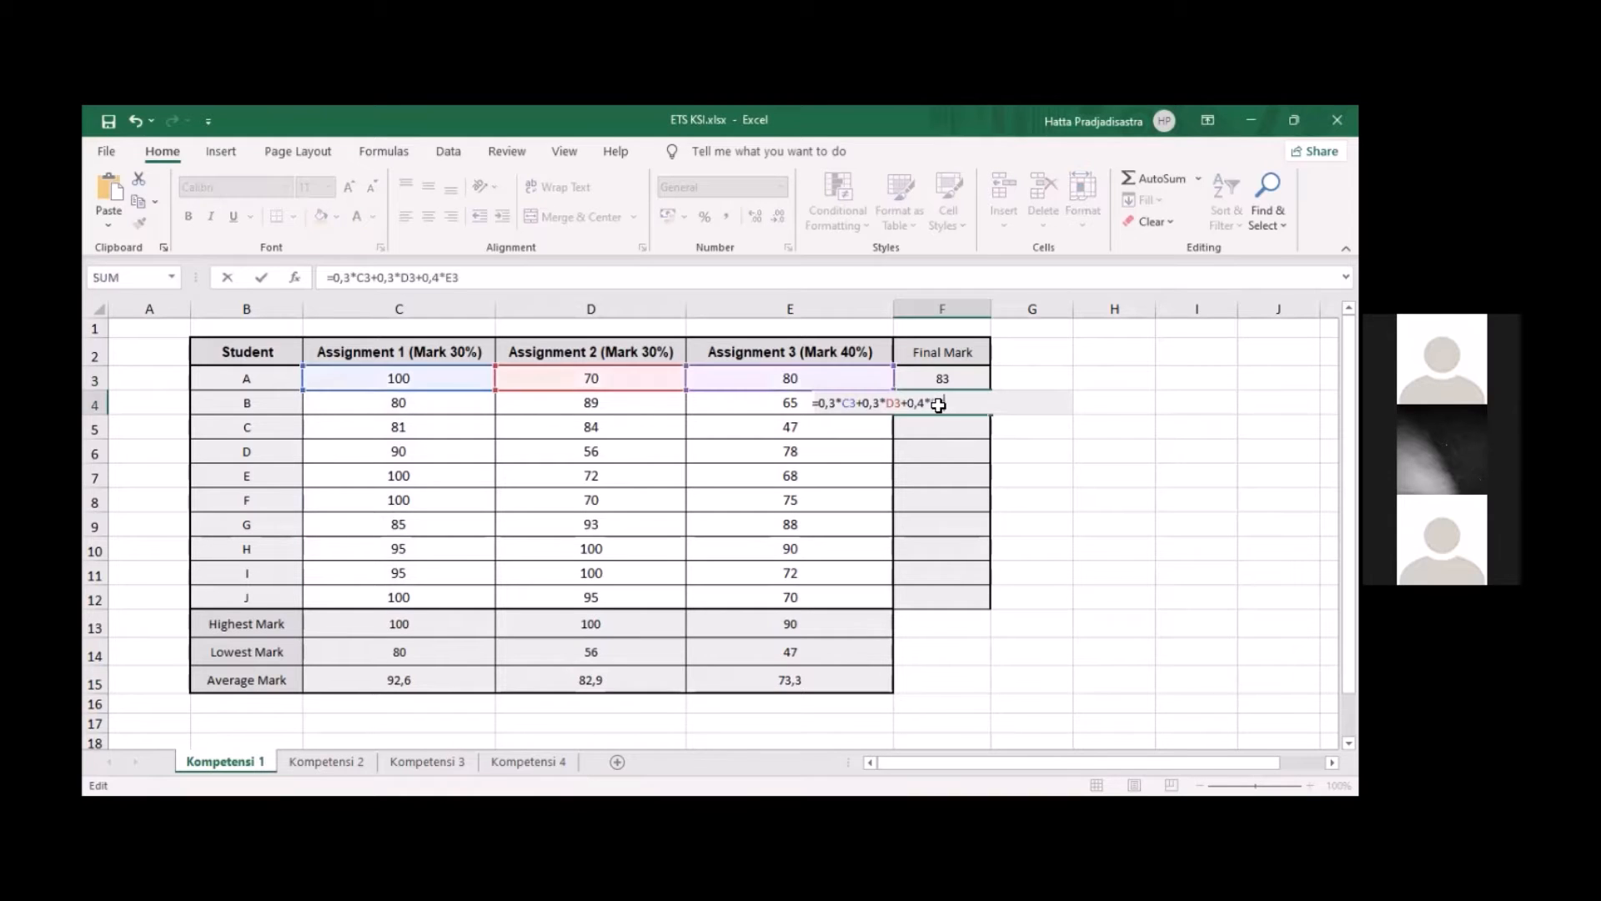
{"action": "left_click", "coordinate": [854, 404]}
{"action": "key", "text": "BackSpace"}
{"action": "type", "text": "4"}
{"action": "key", "text": "Right"}
{"action": "key", "text": "Right"}
{"action": "key", "text": "Right"}
{"action": "key", "text": "Right"}
{"action": "key", "text": "Right"}
{"action": "key", "text": "Right"}
{"action": "key", "text": "Right"}
{"action": "key", "text": "BackSpace"}
{"action": "type", "text": "4"}
{"action": "key", "text": "Right"}
{"action": "key", "text": "Right"}
{"action": "key", "text": "Right"}
{"action": "key", "text": "Right"}
{"action": "key", "text": "Right"}
{"action": "key", "text": "Right"}
{"action": "key", "text": "Right"}
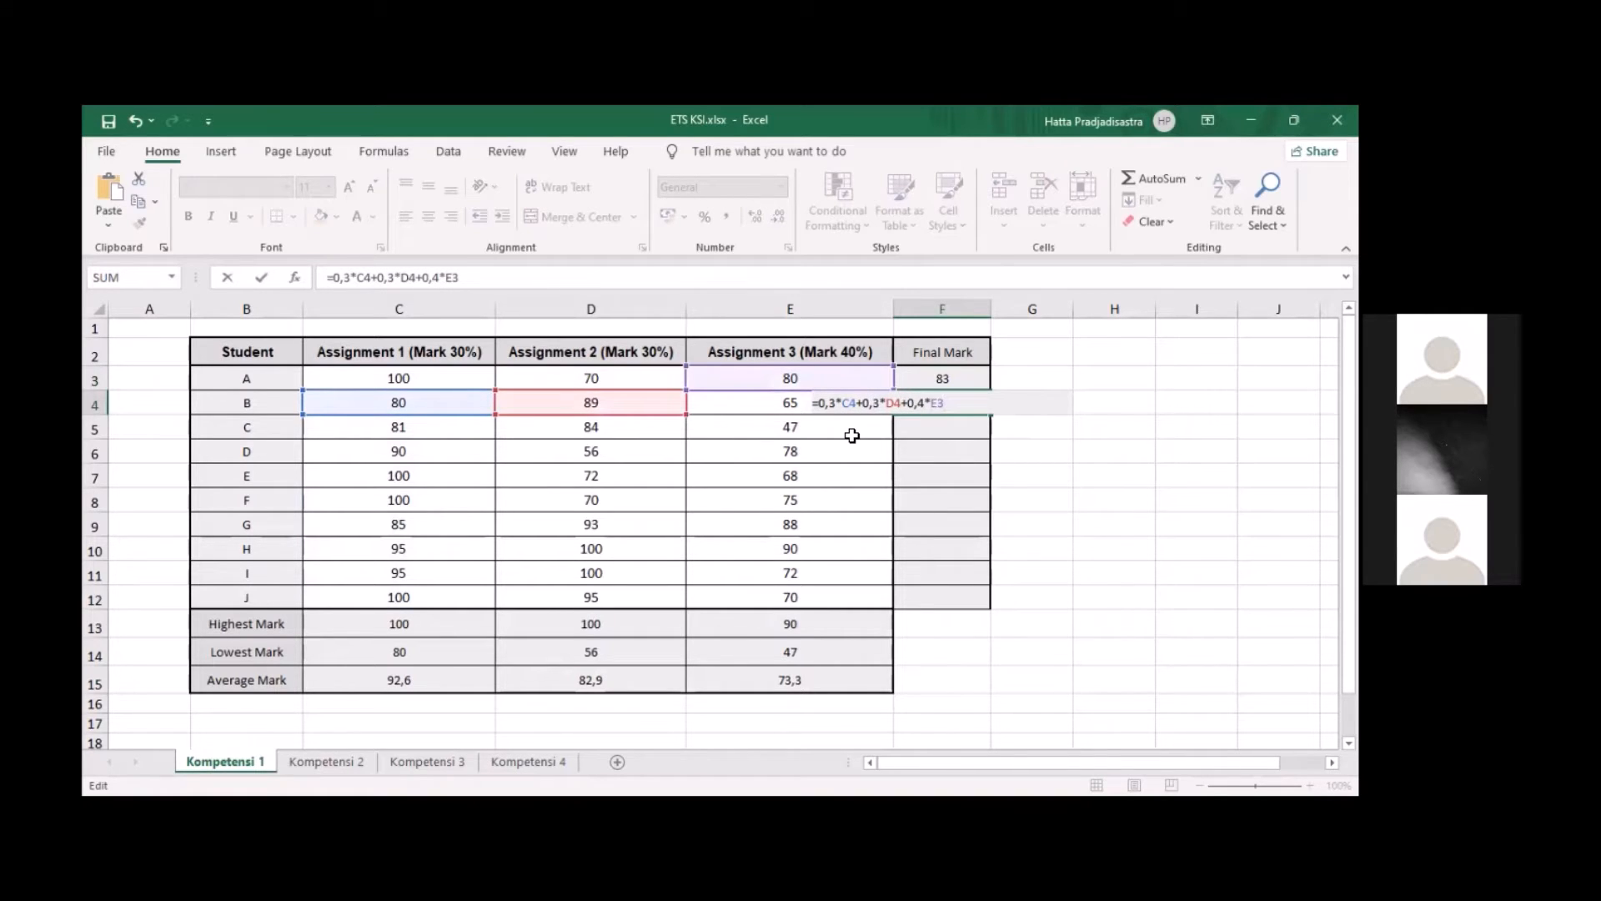
{"action": "key", "text": "BackSpace"}
{"action": "type", "text": "4"}
{"action": "key", "text": "Return"}
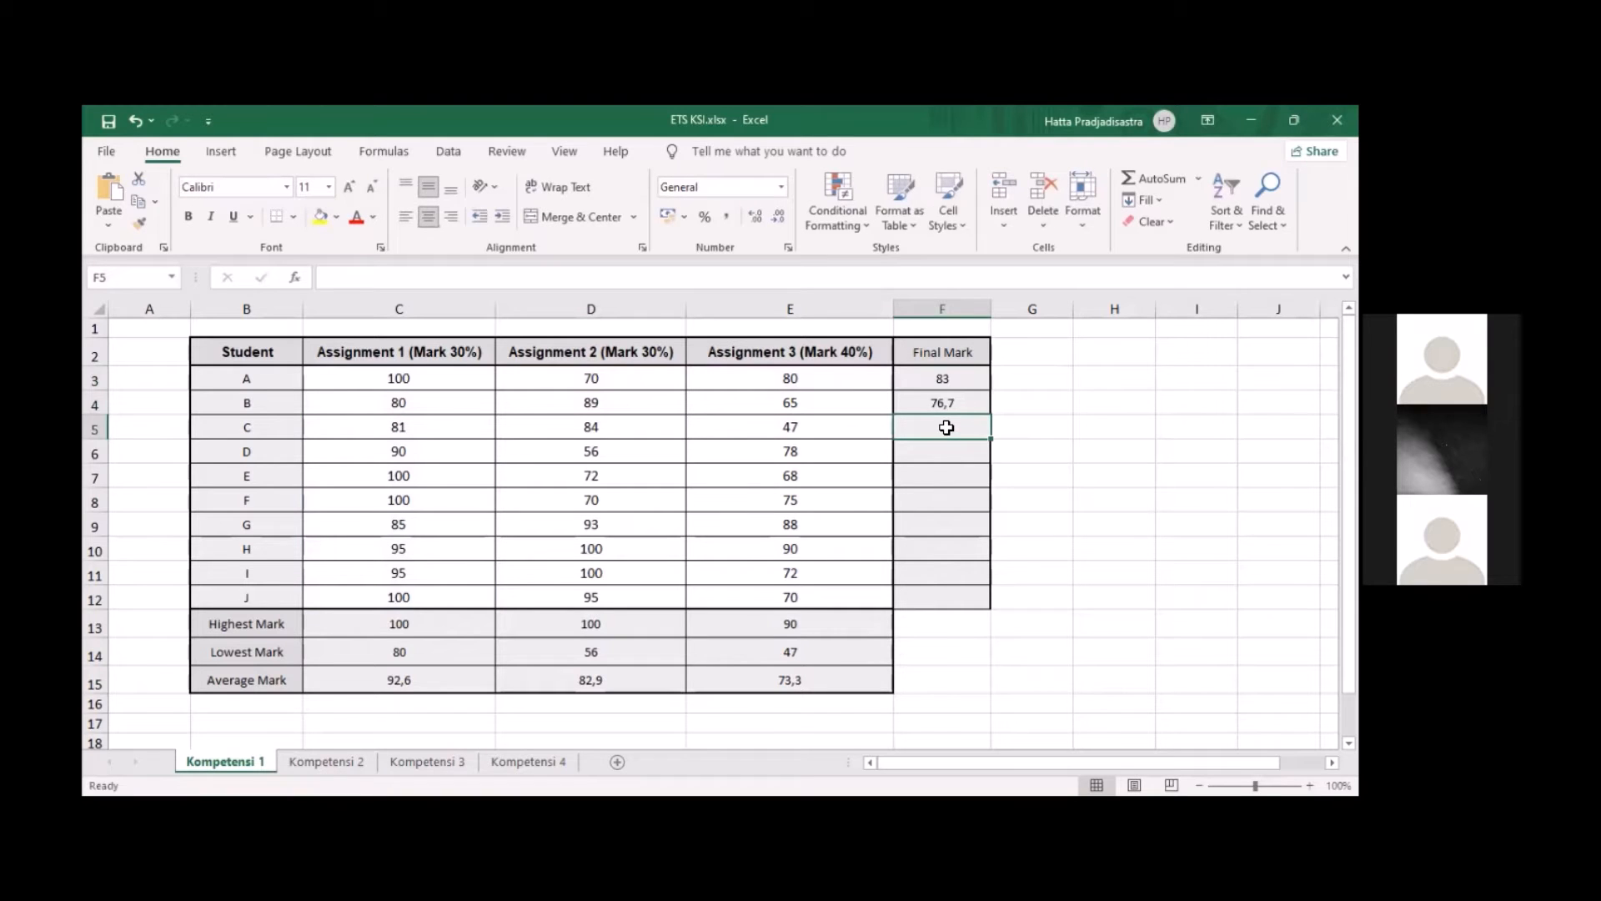
Paste the final mark formula into F5 for student C and change its Assignment 3 reference to E5
{"action": "double_click", "coordinate": [947, 427]}
{"action": "type", "text": "=0,3*C3+0,3*D3+0,4*E3"}
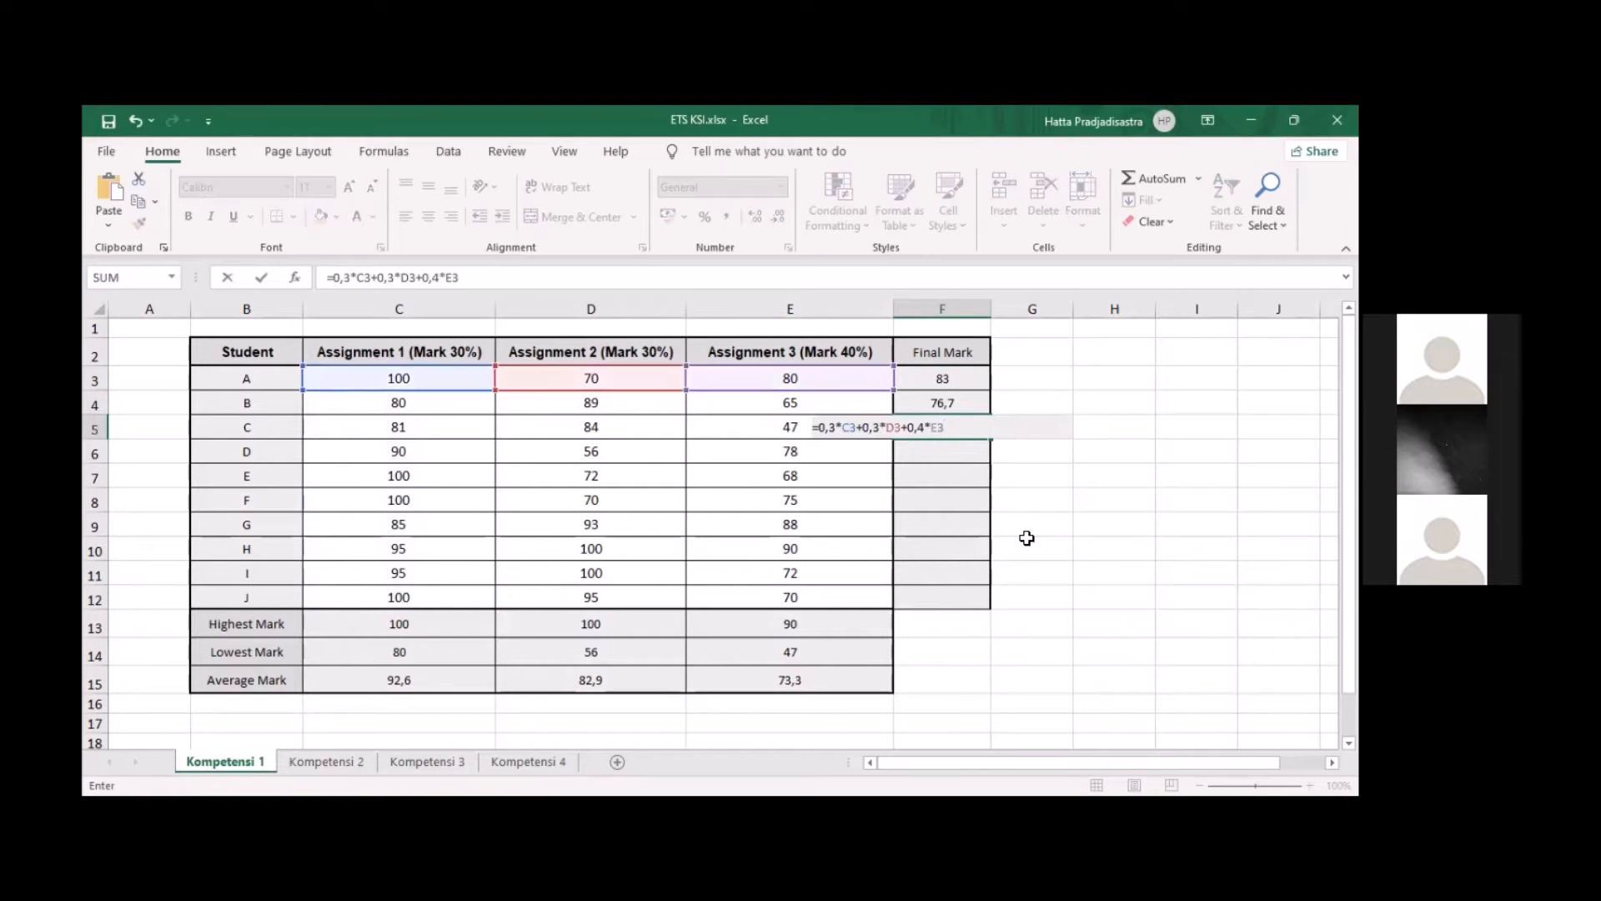
{"action": "key", "text": "BackSpace"}
{"action": "type", "text": "5"}
{"action": "key", "text": "Return"}
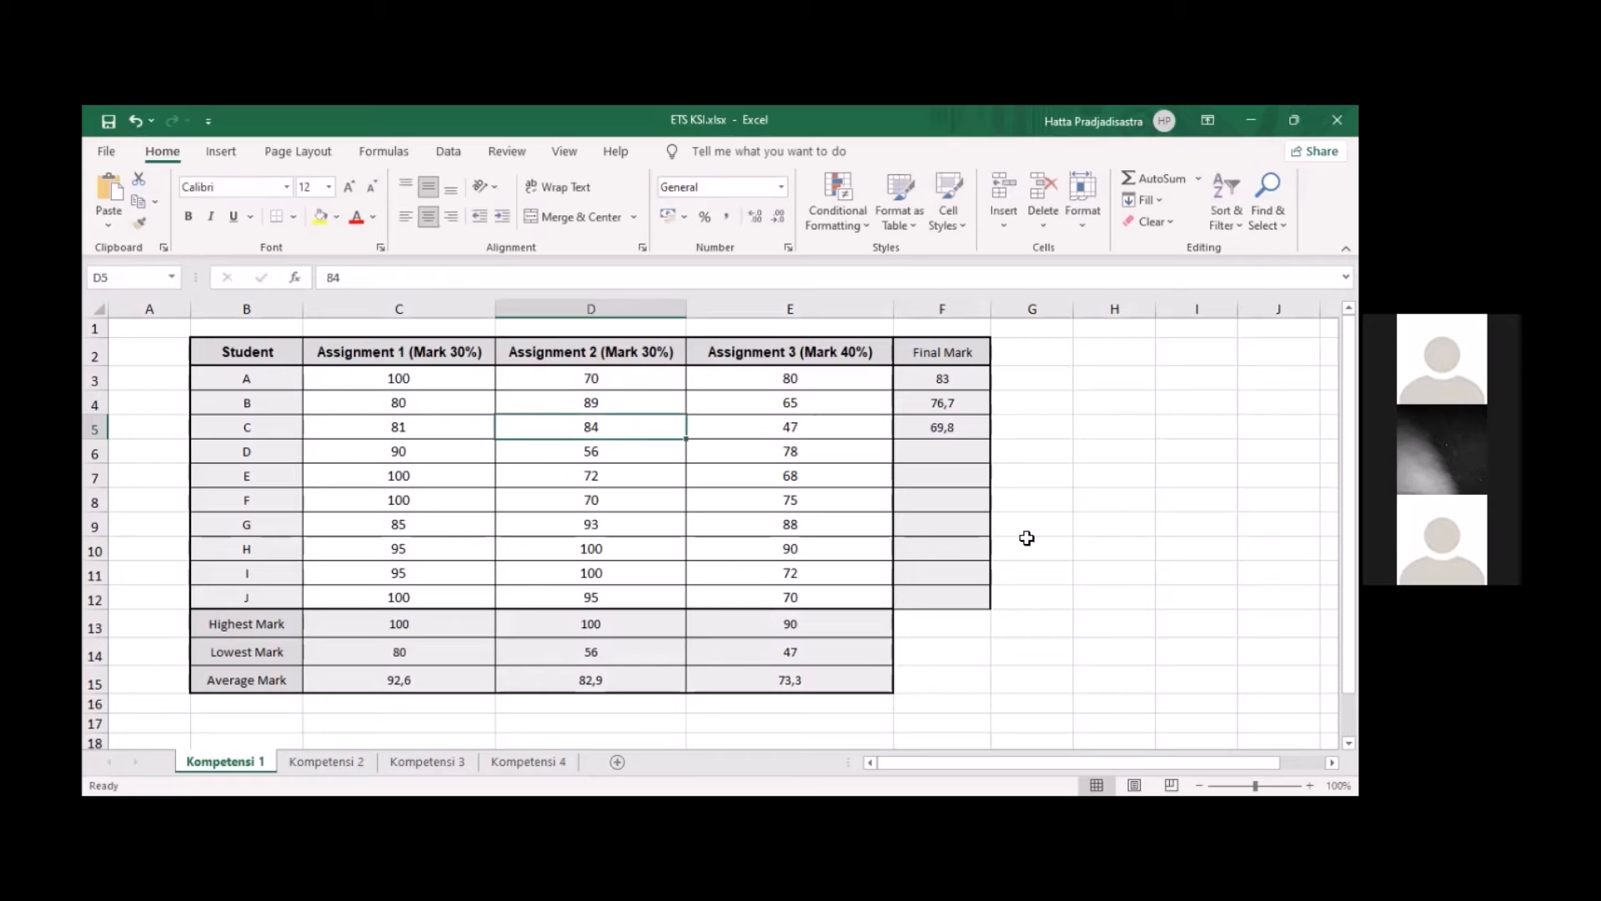
Correct the remaining references in student C's formula so it reads =0,3*C5+0,3*D5+0,4*E5
{"action": "double_click", "coordinate": [947, 426]}
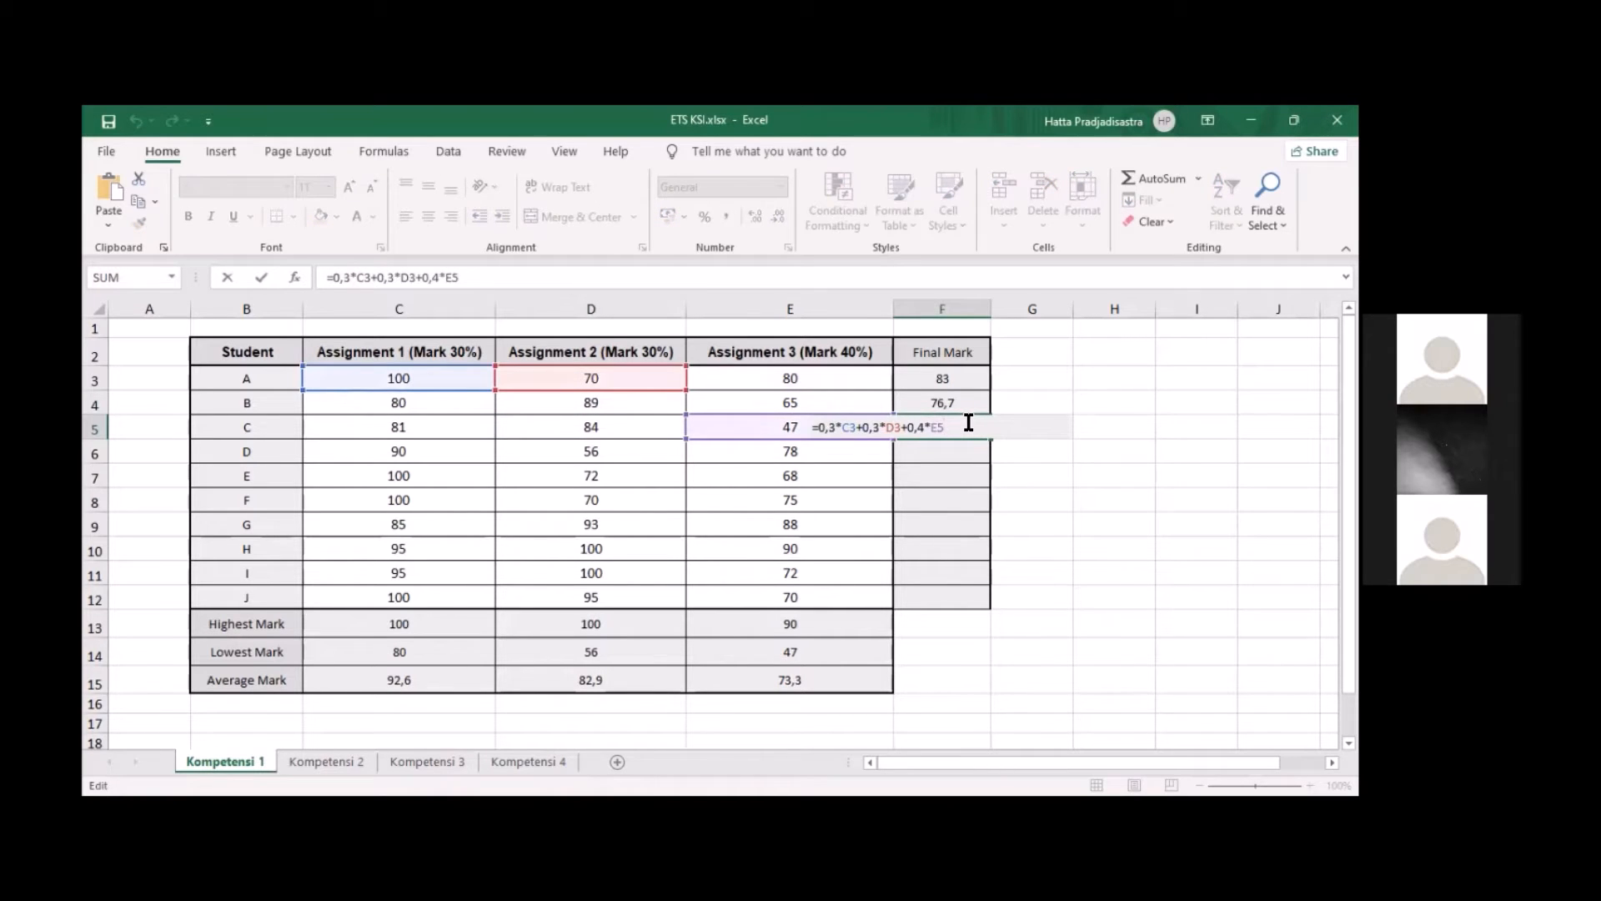
{"action": "key", "text": "BackSpace"}
{"action": "type", "text": "5"}
{"action": "key", "text": "Left"}
{"action": "key", "text": "Left"}
{"action": "key", "text": "Left"}
{"action": "key", "text": "Left"}
{"action": "key", "text": "BackSpace"}
{"action": "type", "text": "5"}
{"action": "key", "text": "Left"}
{"action": "key", "text": "Left"}
{"action": "key", "text": "Left"}
{"action": "key", "text": "Left"}
{"action": "key", "text": "Left"}
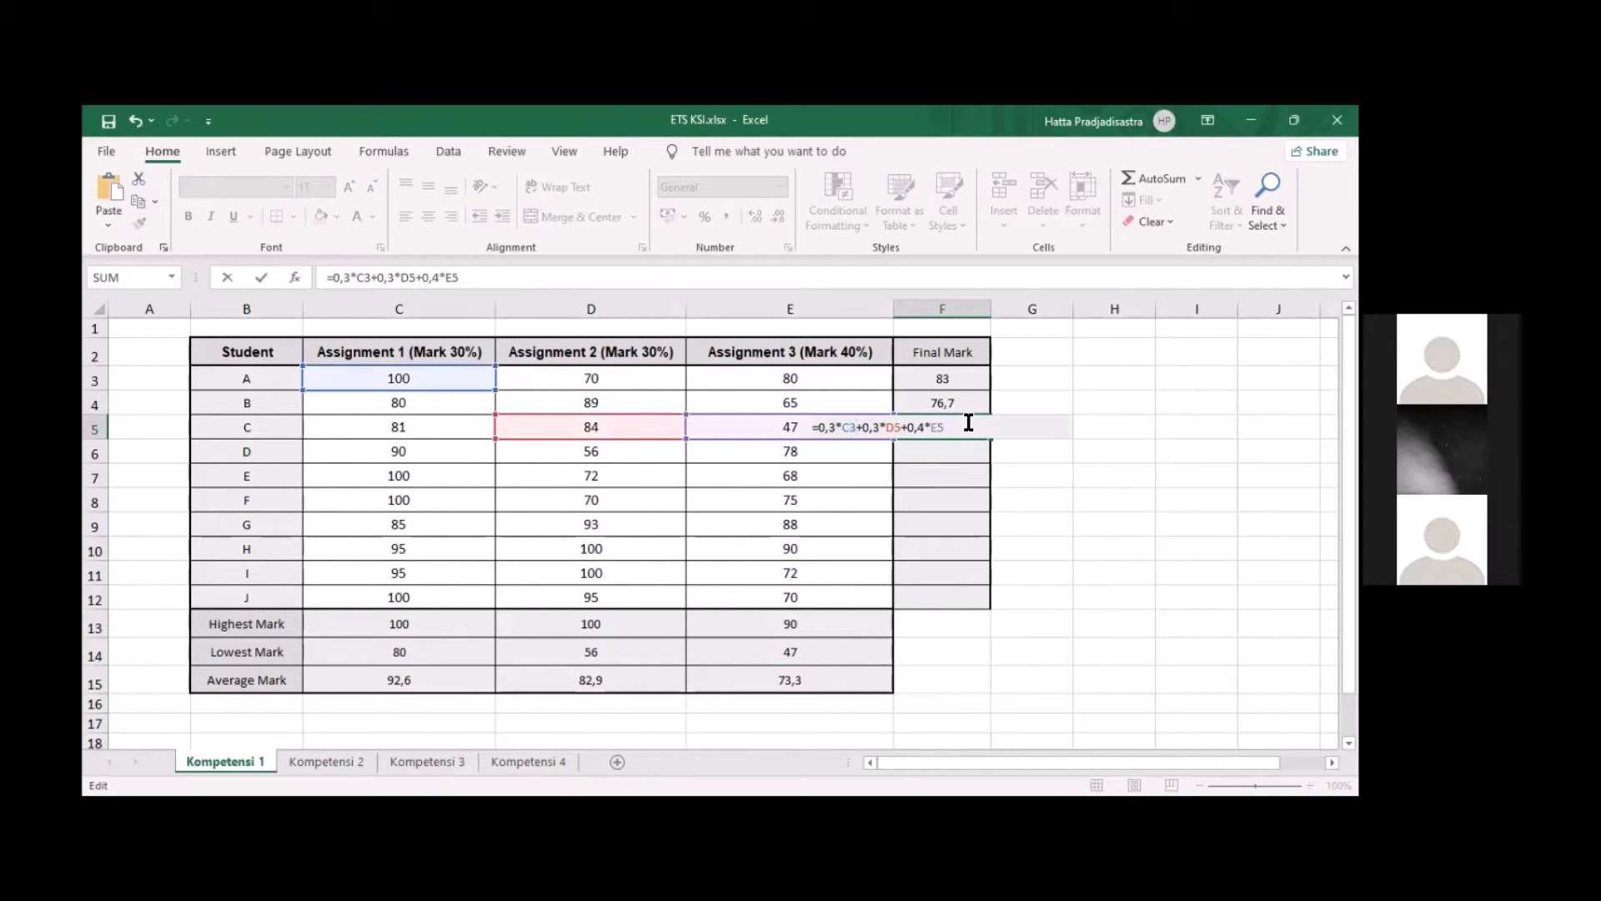
{"action": "key", "text": "BackSpace"}
{"action": "type", "text": "5"}
{"action": "key", "text": "Return"}
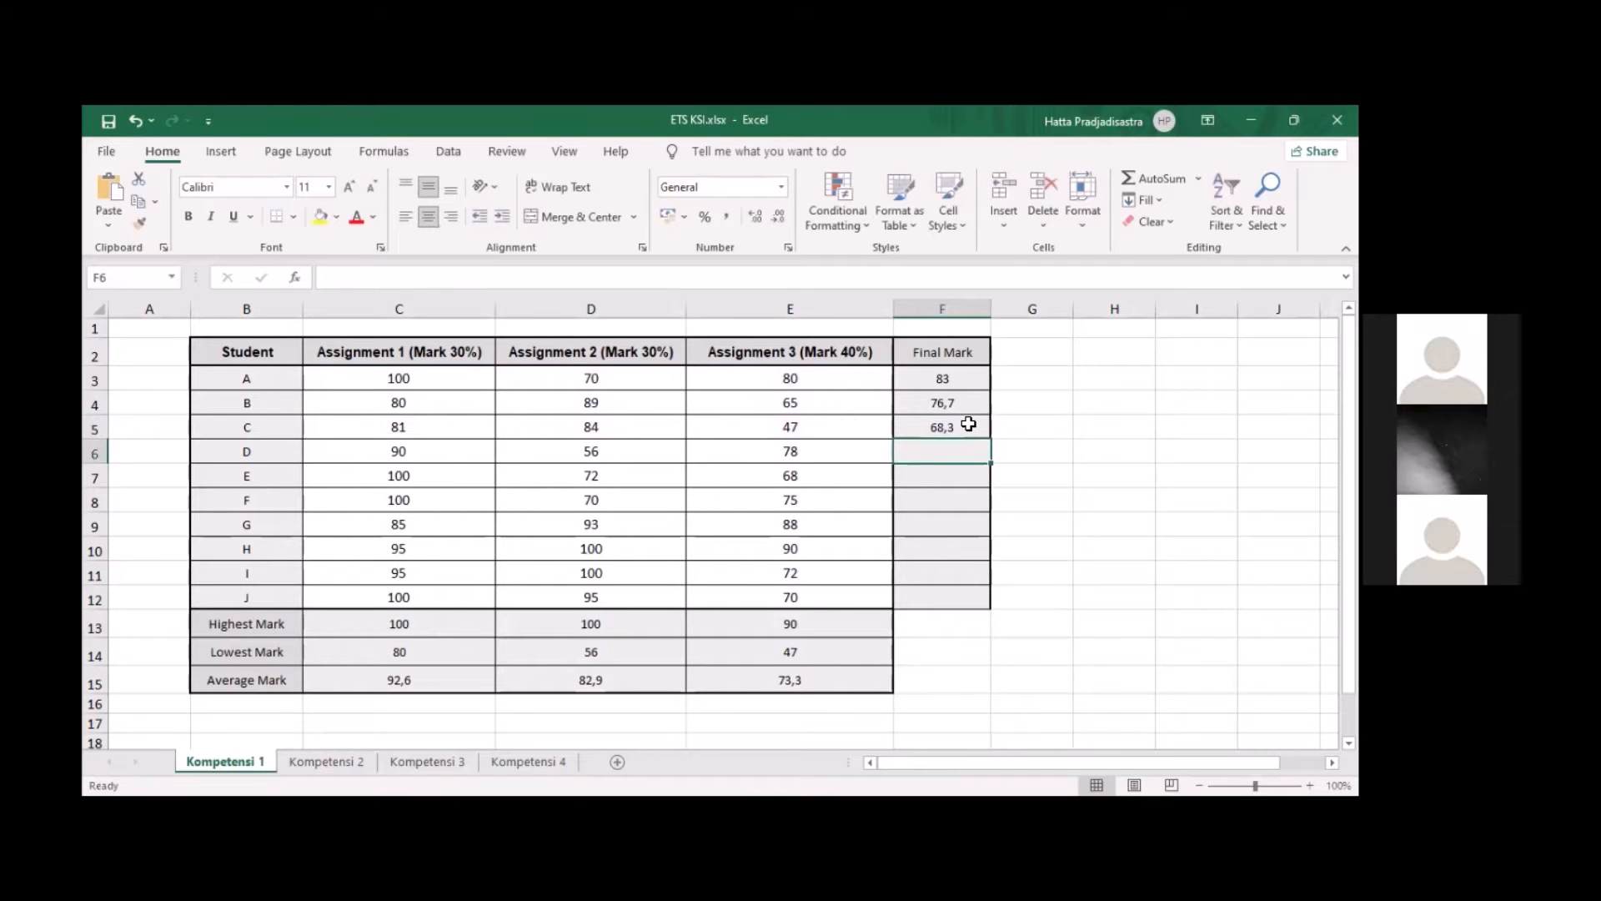
Paste the final mark formula into F6 for student D and change its Assignment 3 reference to E6
{"action": "double_click", "coordinate": [948, 457]}
{"action": "type", "text": "=0,3*C3+0,3*D3+0,4*E3"}
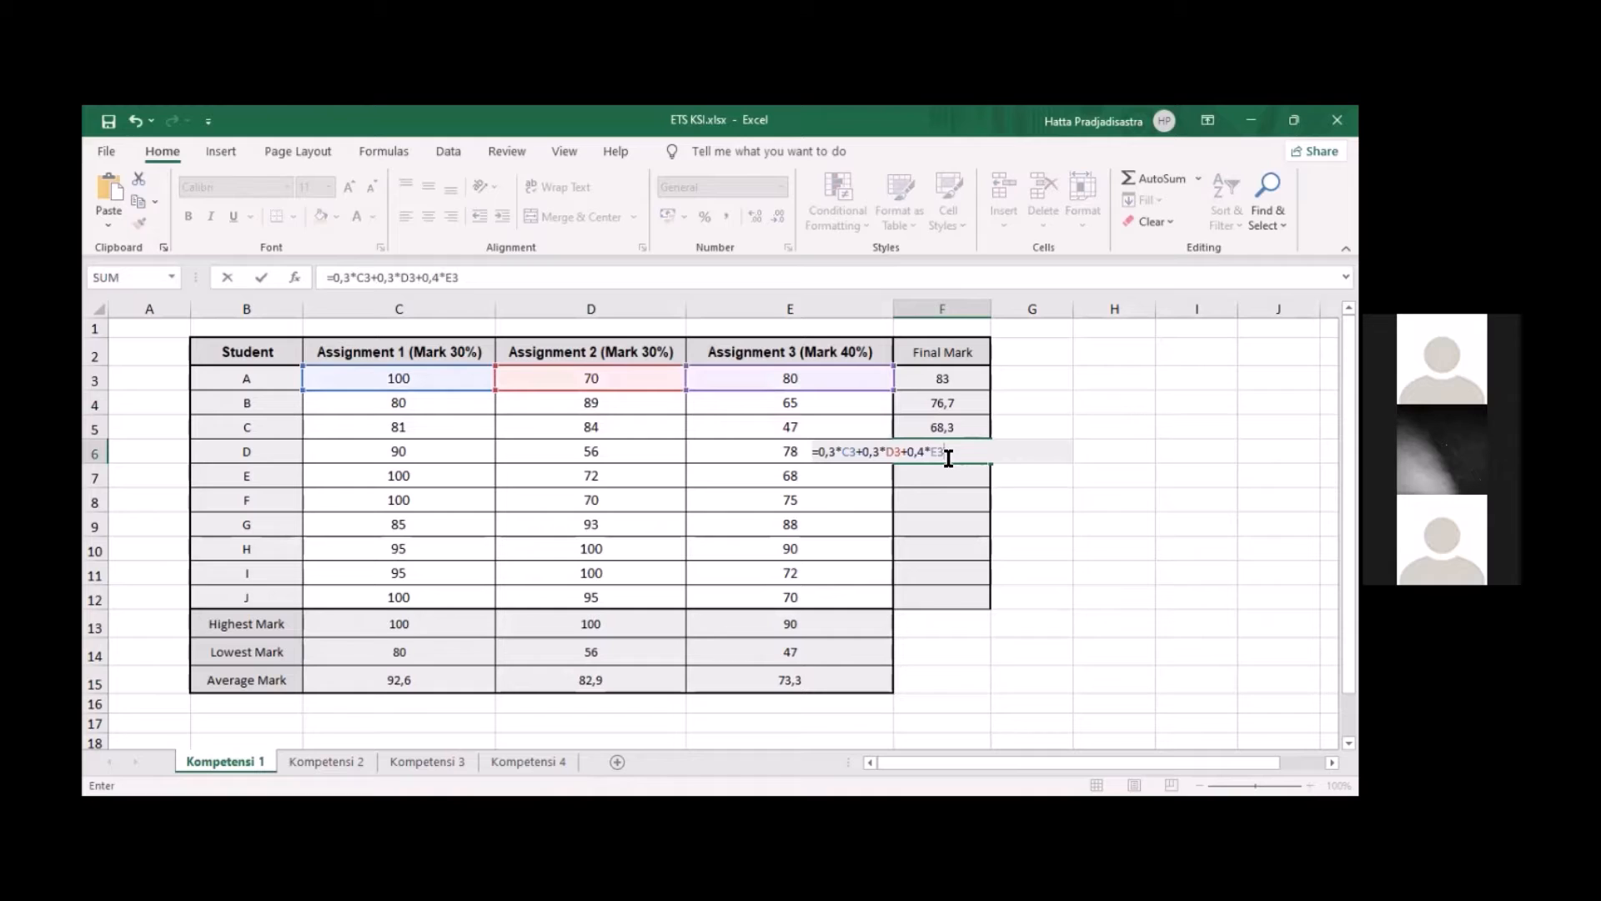
{"action": "key", "text": "BackSpace"}
{"action": "type", "text": "6"}
{"action": "key", "text": "Left"}
{"action": "key", "text": "Left"}
Change the Assignment 1 and 2 references in F6 so the formula reads =0,3*C6+0,3*D6+0,4*E6
{"action": "double_click", "coordinate": [949, 458]}
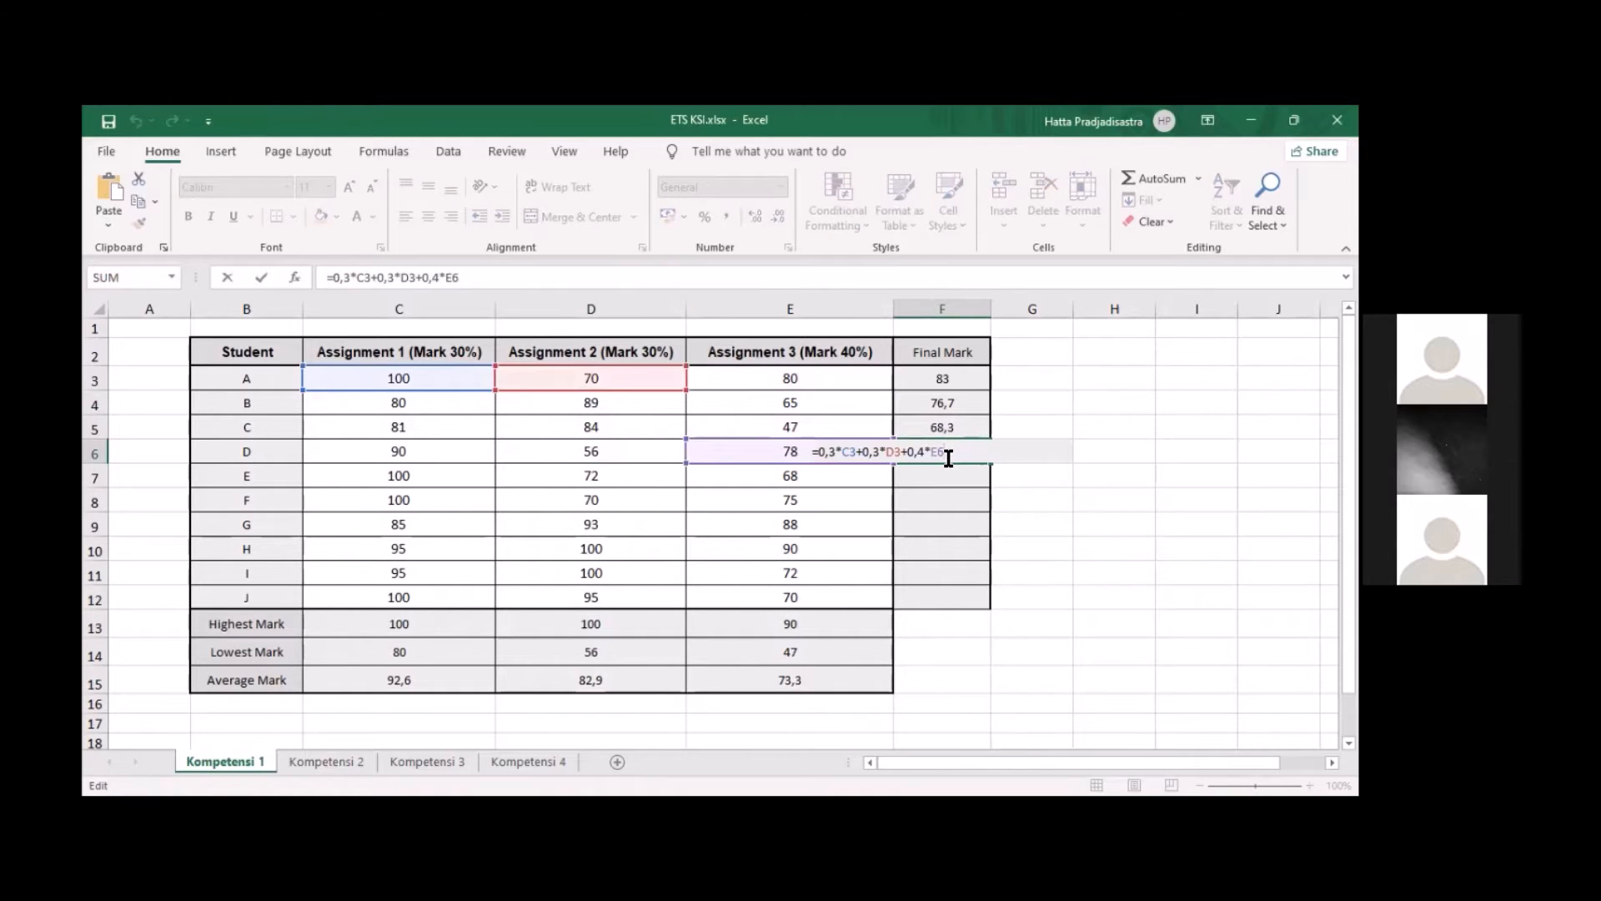
{"action": "key", "text": "Left"}
{"action": "key", "text": "Left"}
{"action": "key", "text": "Left"}
{"action": "key", "text": "Left"}
{"action": "key", "text": "BackSpace"}
{"action": "type", "text": "6"}
{"action": "key", "text": "Left"}
{"action": "key", "text": "Left"}
{"action": "key", "text": "Left"}
{"action": "key", "text": "Left"}
{"action": "key", "text": "Left"}
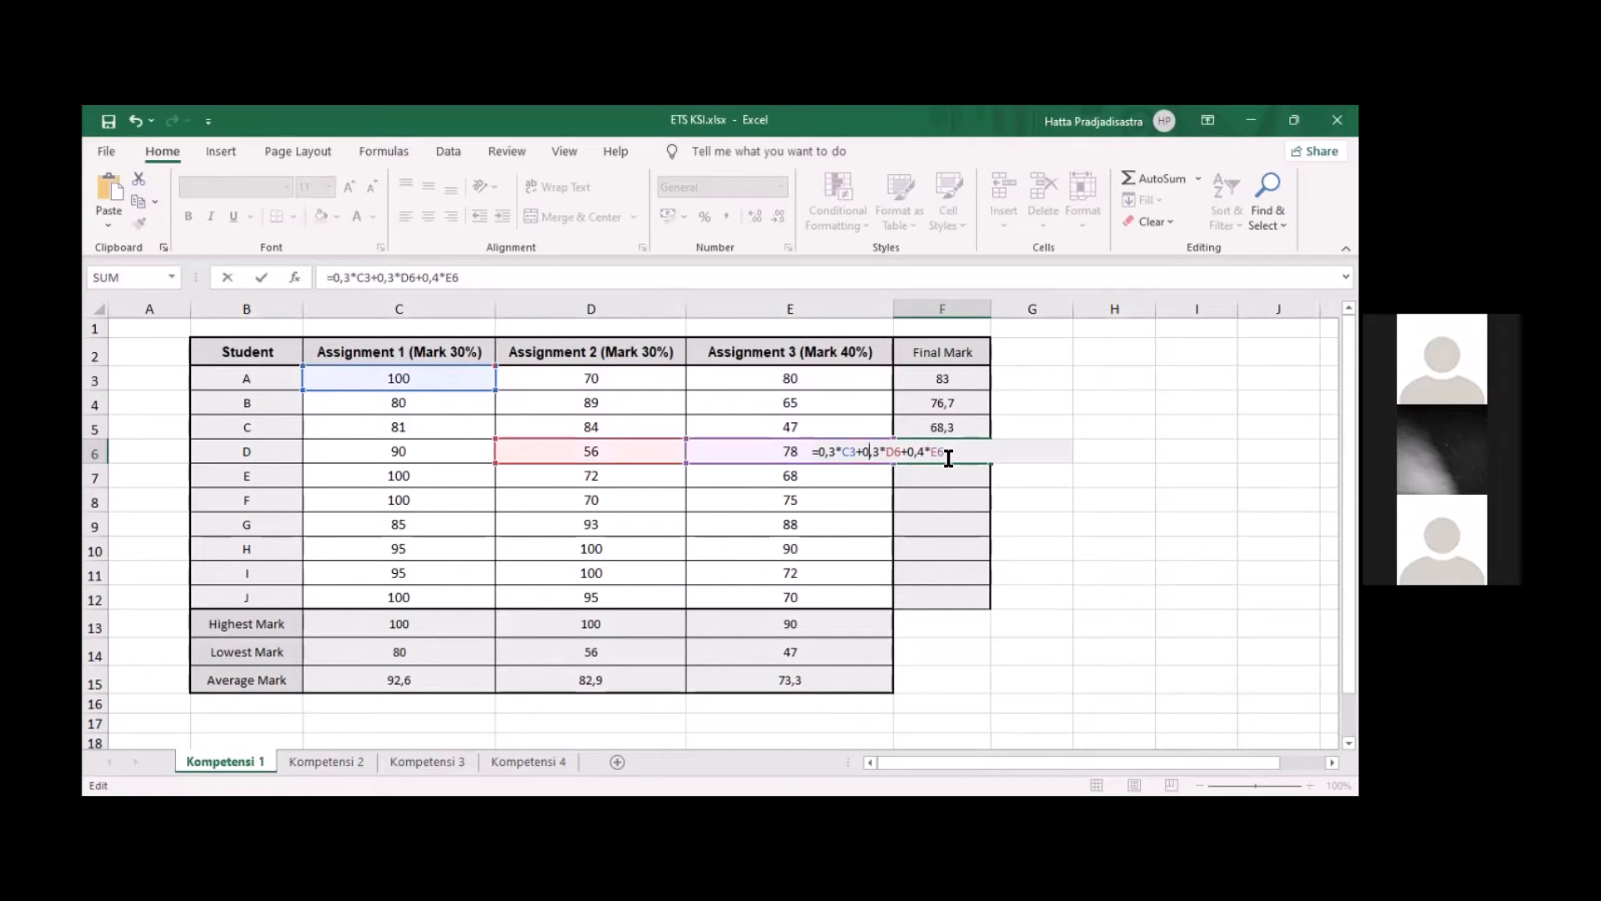
{"action": "key", "text": "BackSpace"}
{"action": "type", "text": "6"}
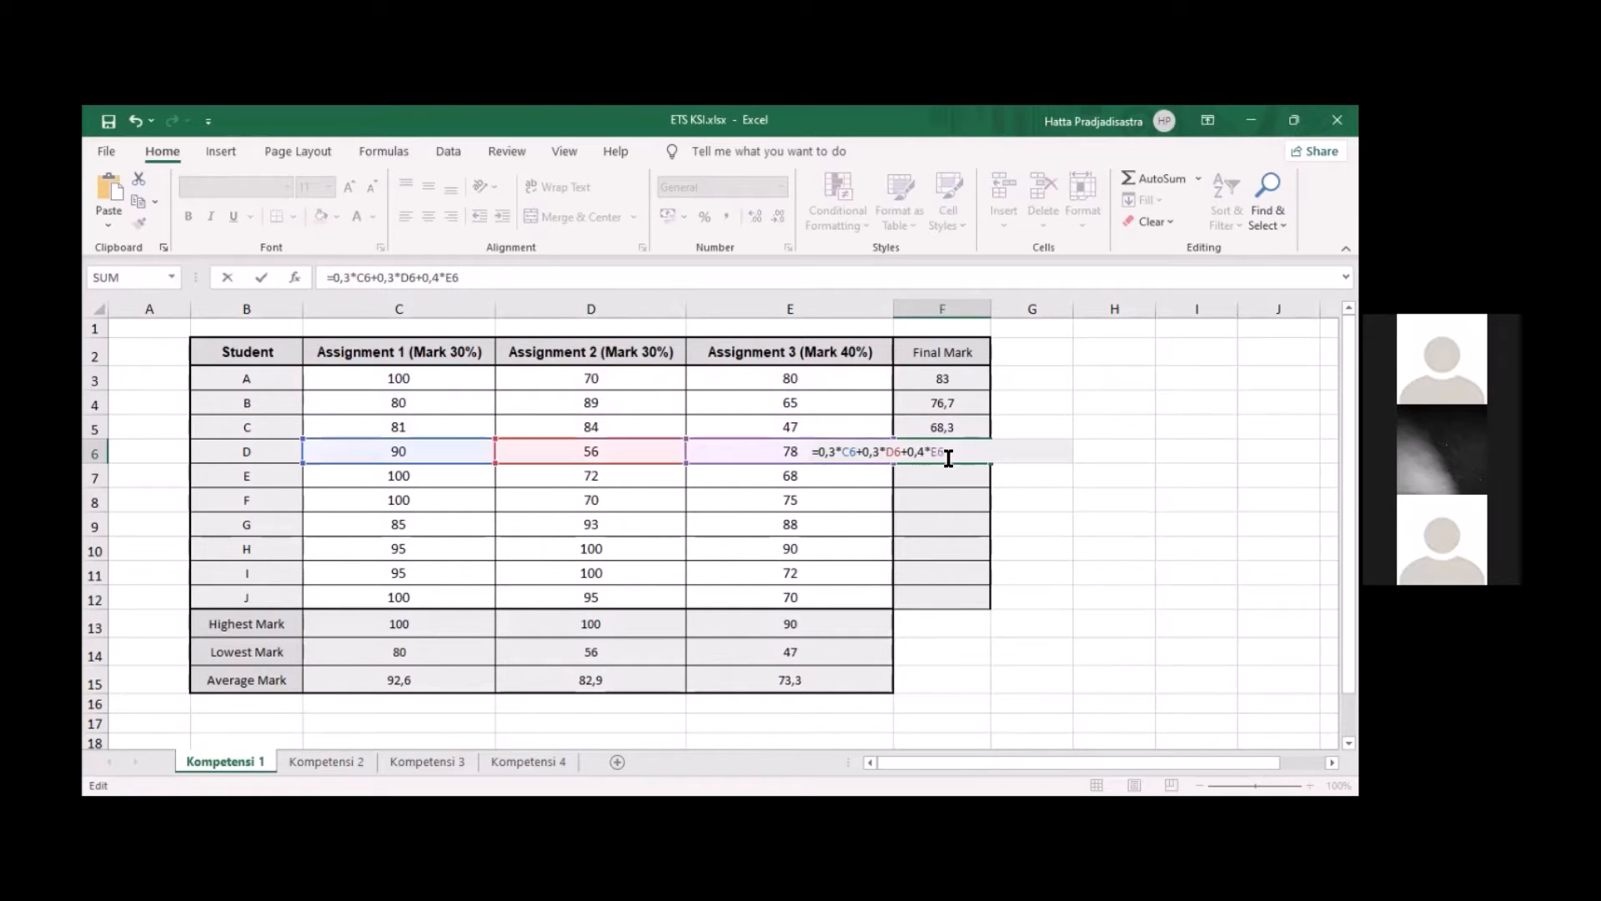
{"action": "key", "text": "Return"}
Paste the final mark formula into F7 and adapt it to student E as =0,3*C7+0,3*D7+0,4*E7
{"action": "double_click", "coordinate": [939, 480]}
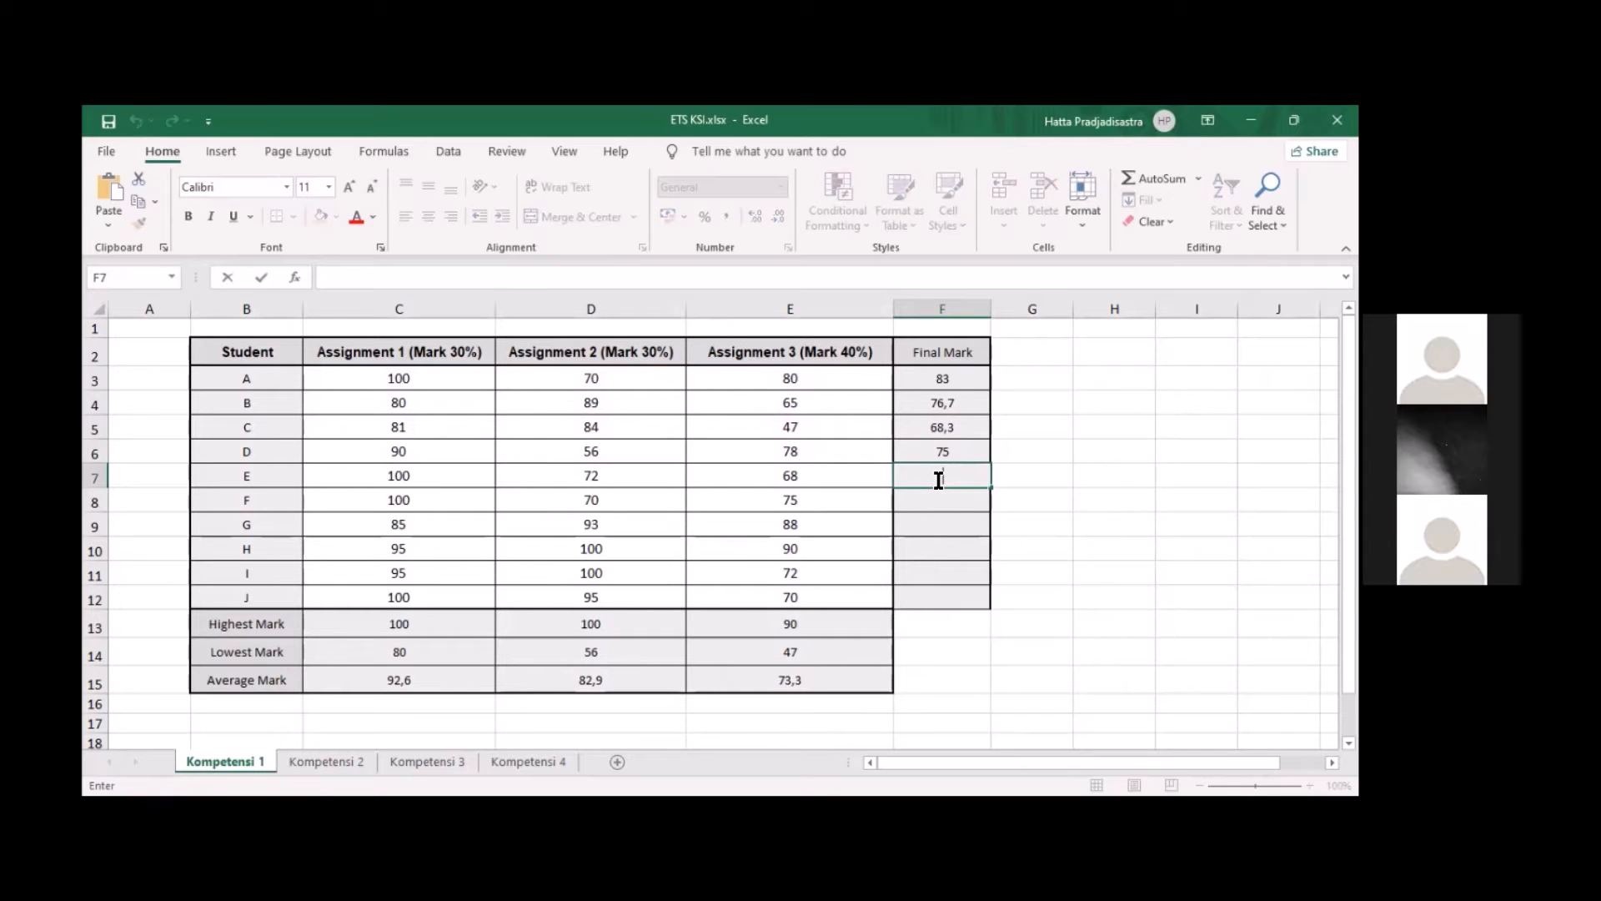
{"action": "type", "text": "=0,3*C3+0,3*D3+0,4*E3"}
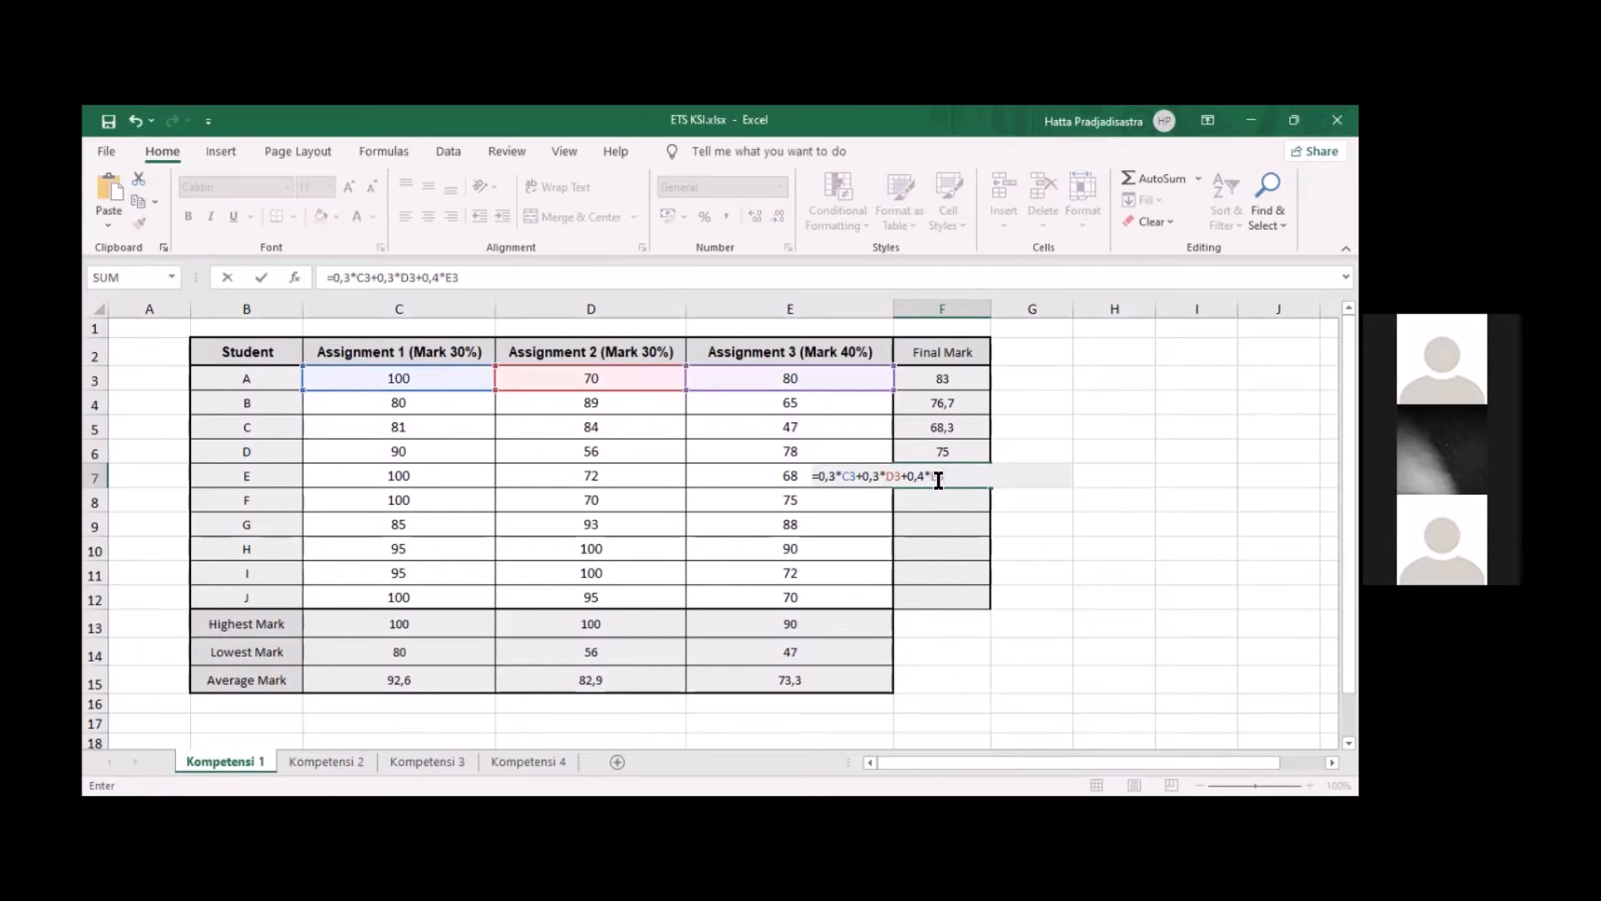
{"action": "left_click", "coordinate": [938, 480]}
{"action": "key", "text": "BackSpace"}
{"action": "type", "text": "7"}
{"action": "key", "text": "Left"}
{"action": "key", "text": "Left"}
{"action": "key", "text": "Left"}
{"action": "key", "text": "Left"}
{"action": "key", "text": "Left"}
{"action": "key", "text": "Left"}
{"action": "key", "text": "Left"}
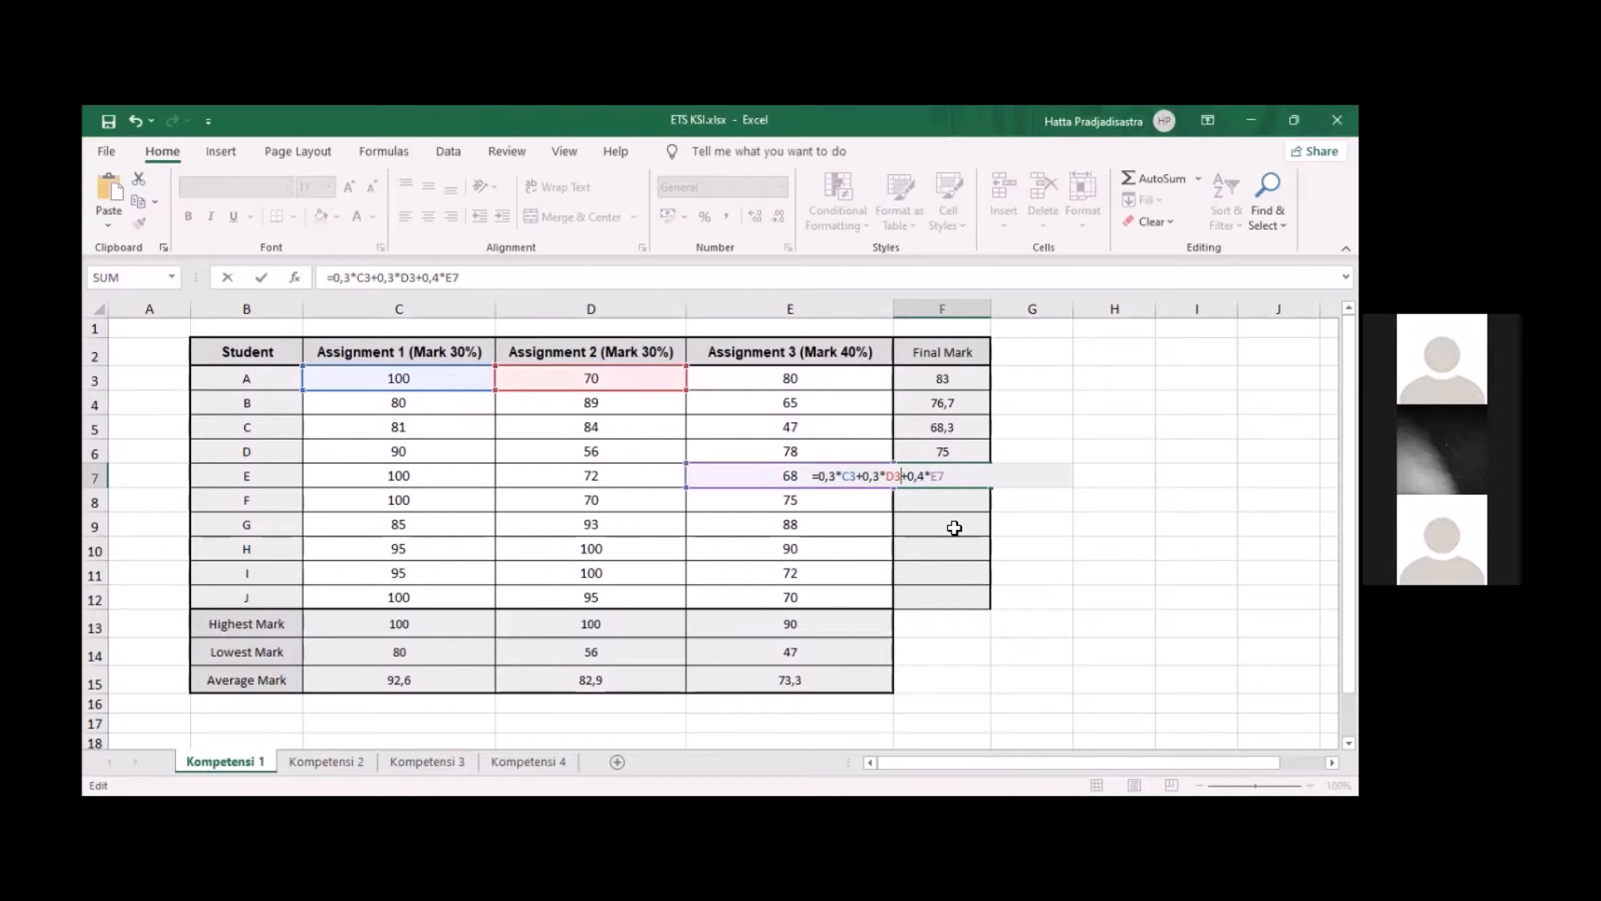
{"action": "key", "text": "BackSpace"}
{"action": "type", "text": "7"}
{"action": "key", "text": "Left"}
{"action": "key", "text": "Left"}
{"action": "key", "text": "Left"}
{"action": "key", "text": "Left"}
{"action": "key", "text": "Left"}
{"action": "key", "text": "Left"}
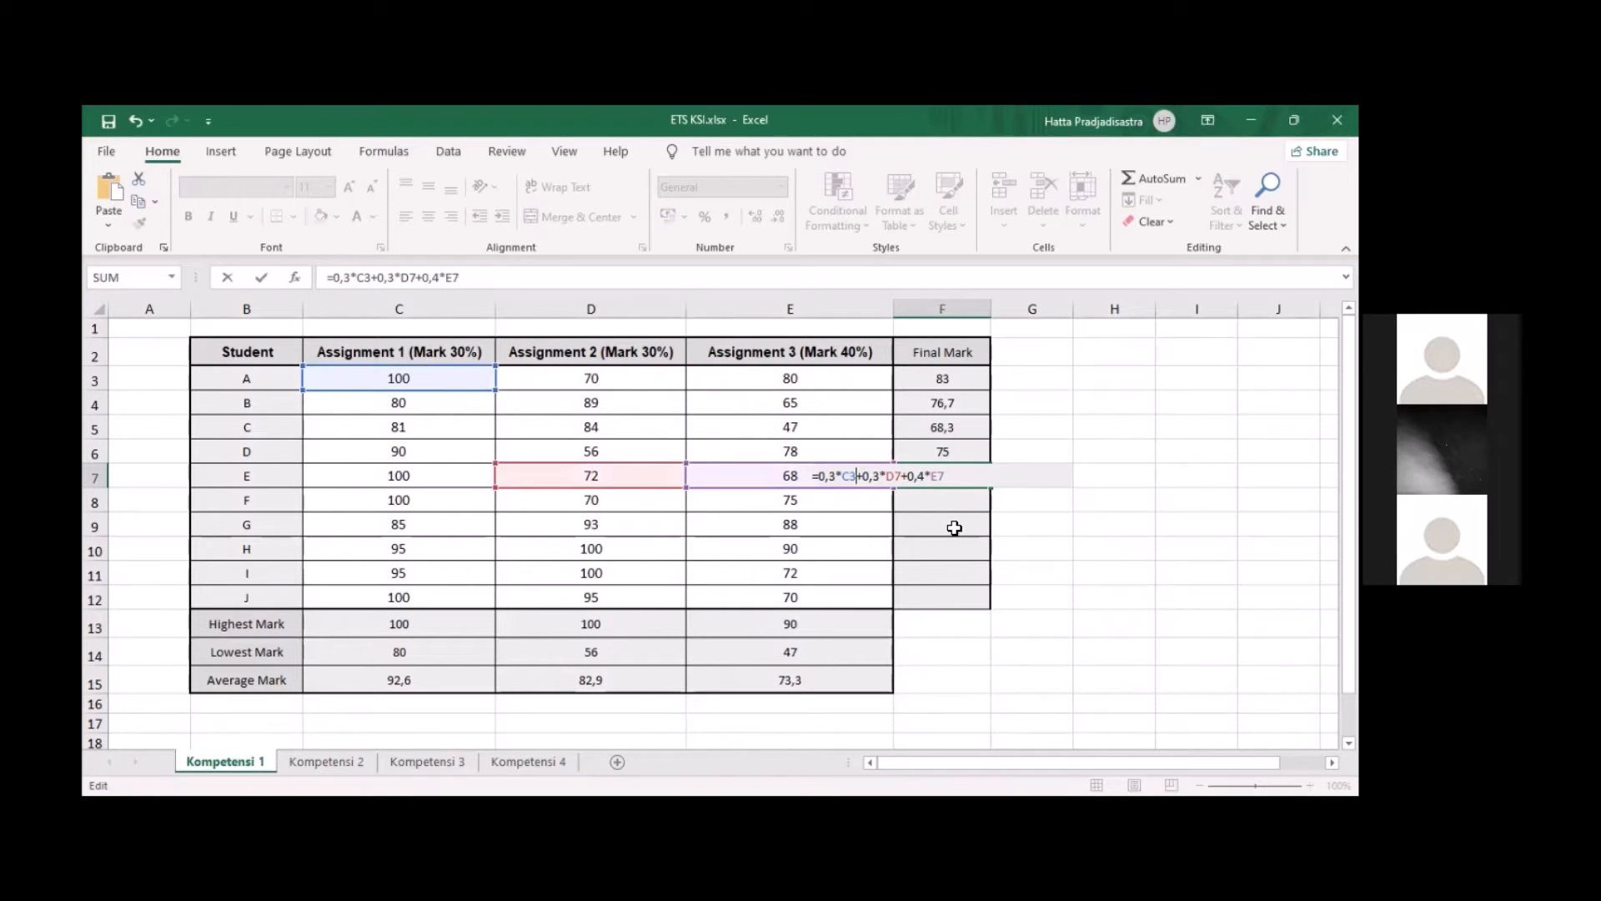
{"action": "key", "text": "BackSpace"}
{"action": "type", "text": "7"}
{"action": "key", "text": "Return"}
Paste the final mark formula into F8 for student F and change its Assignment 3 reference to E8
{"action": "double_click", "coordinate": [961, 501]}
{"action": "type", "text": "=0,3*C3+0,3*D3+0,4*E3"}
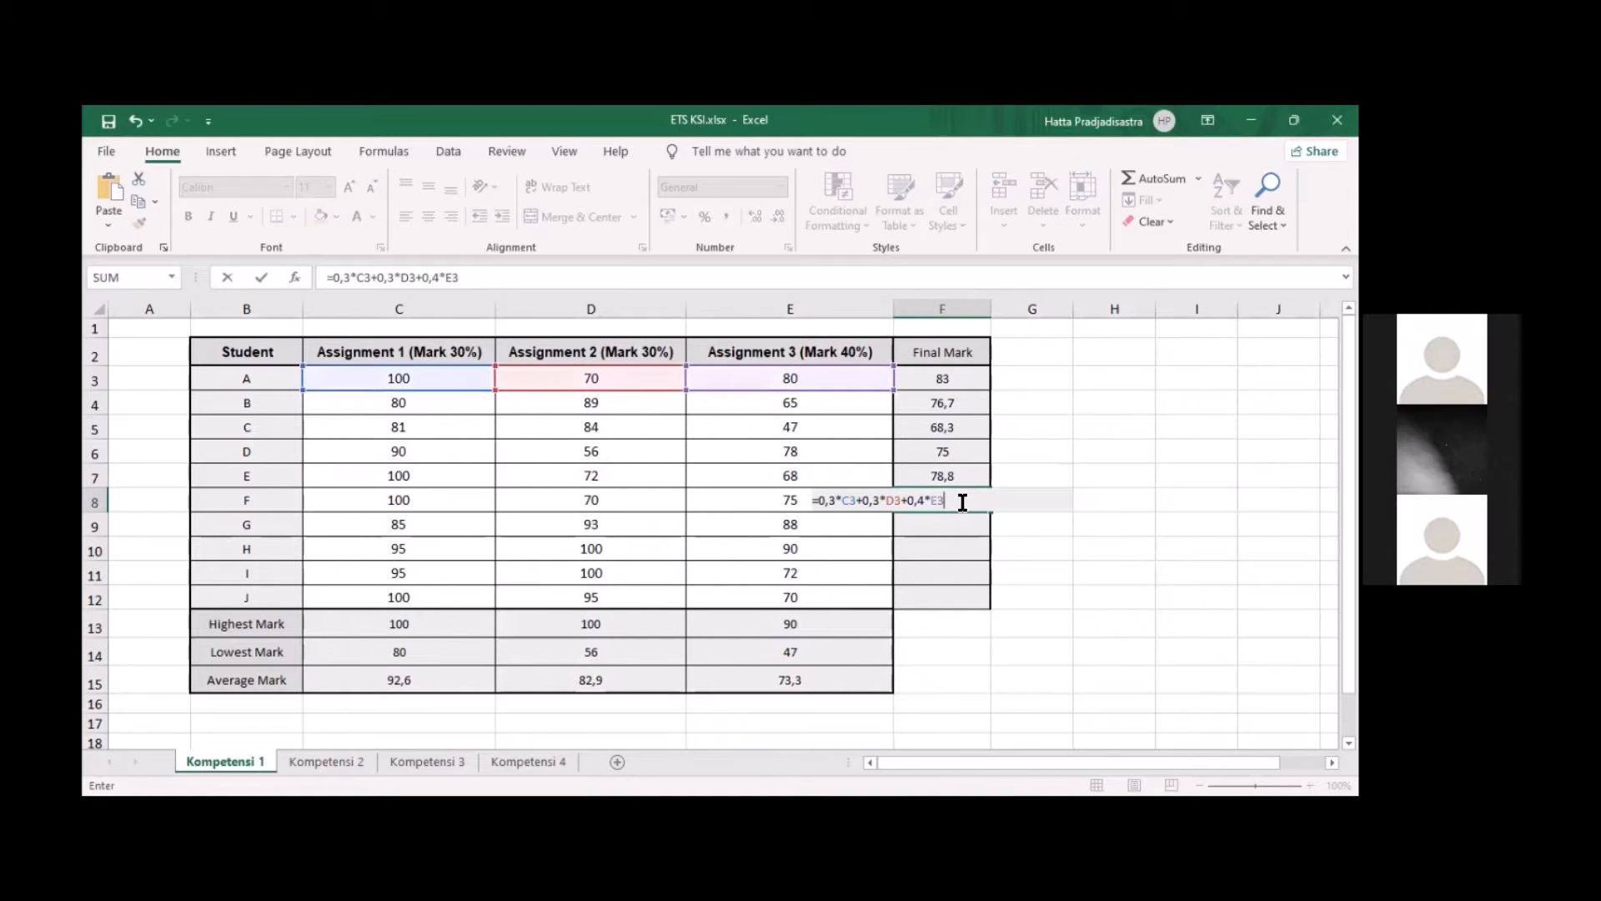
{"action": "key", "text": "BackSpace"}
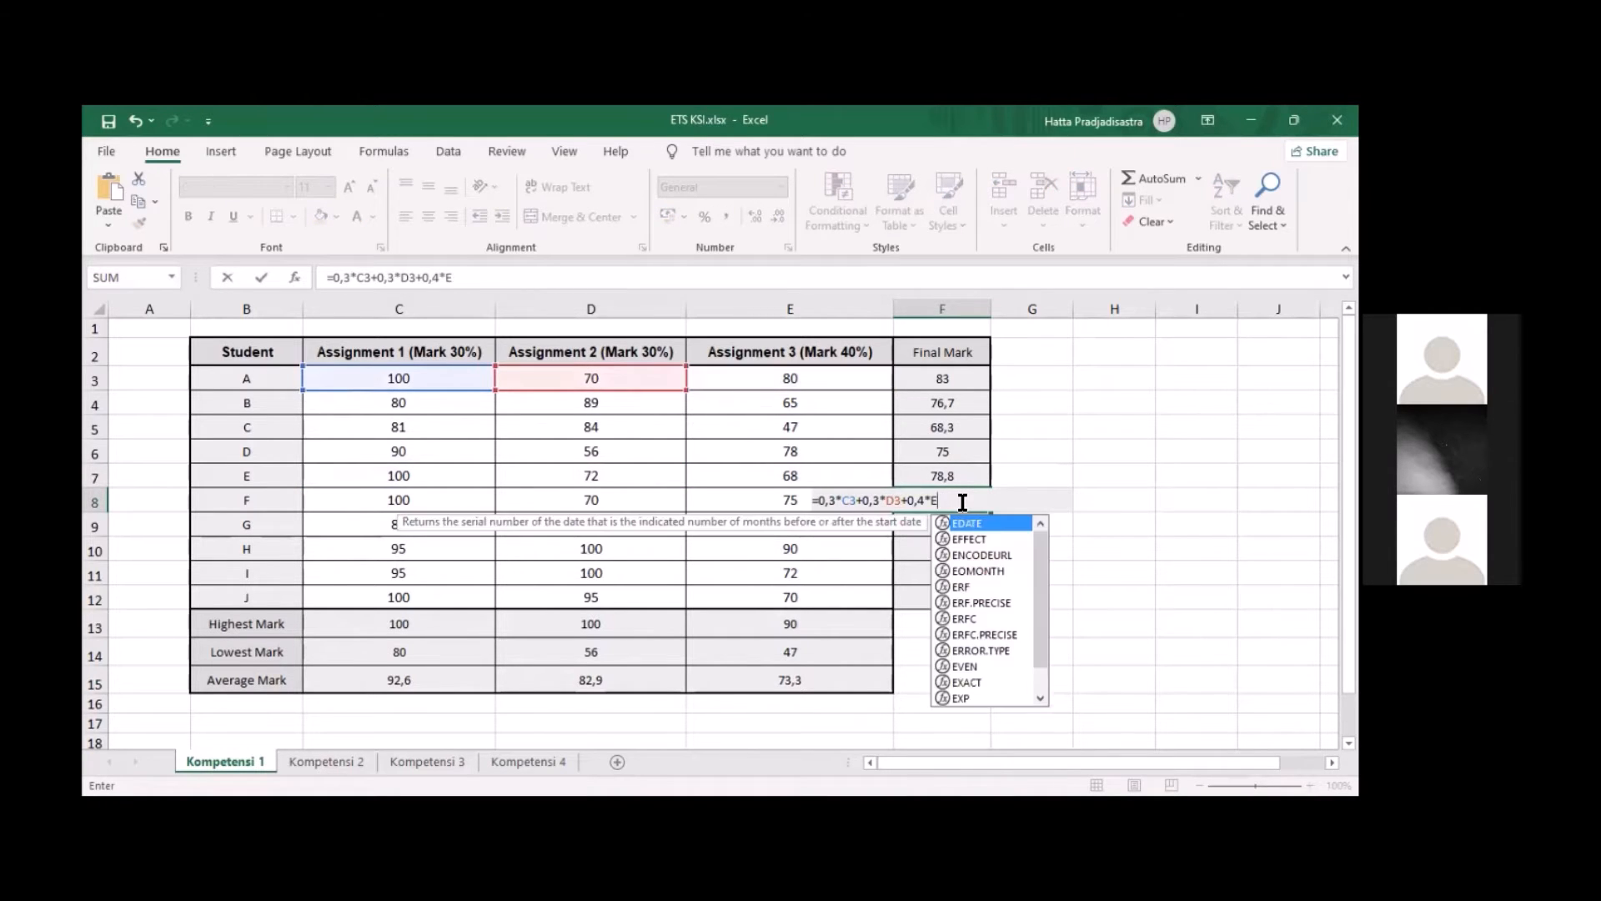
{"action": "type", "text": "8"}
{"action": "key", "text": "Left"}
{"action": "key", "text": "Left"}
{"action": "key", "text": "Left"}
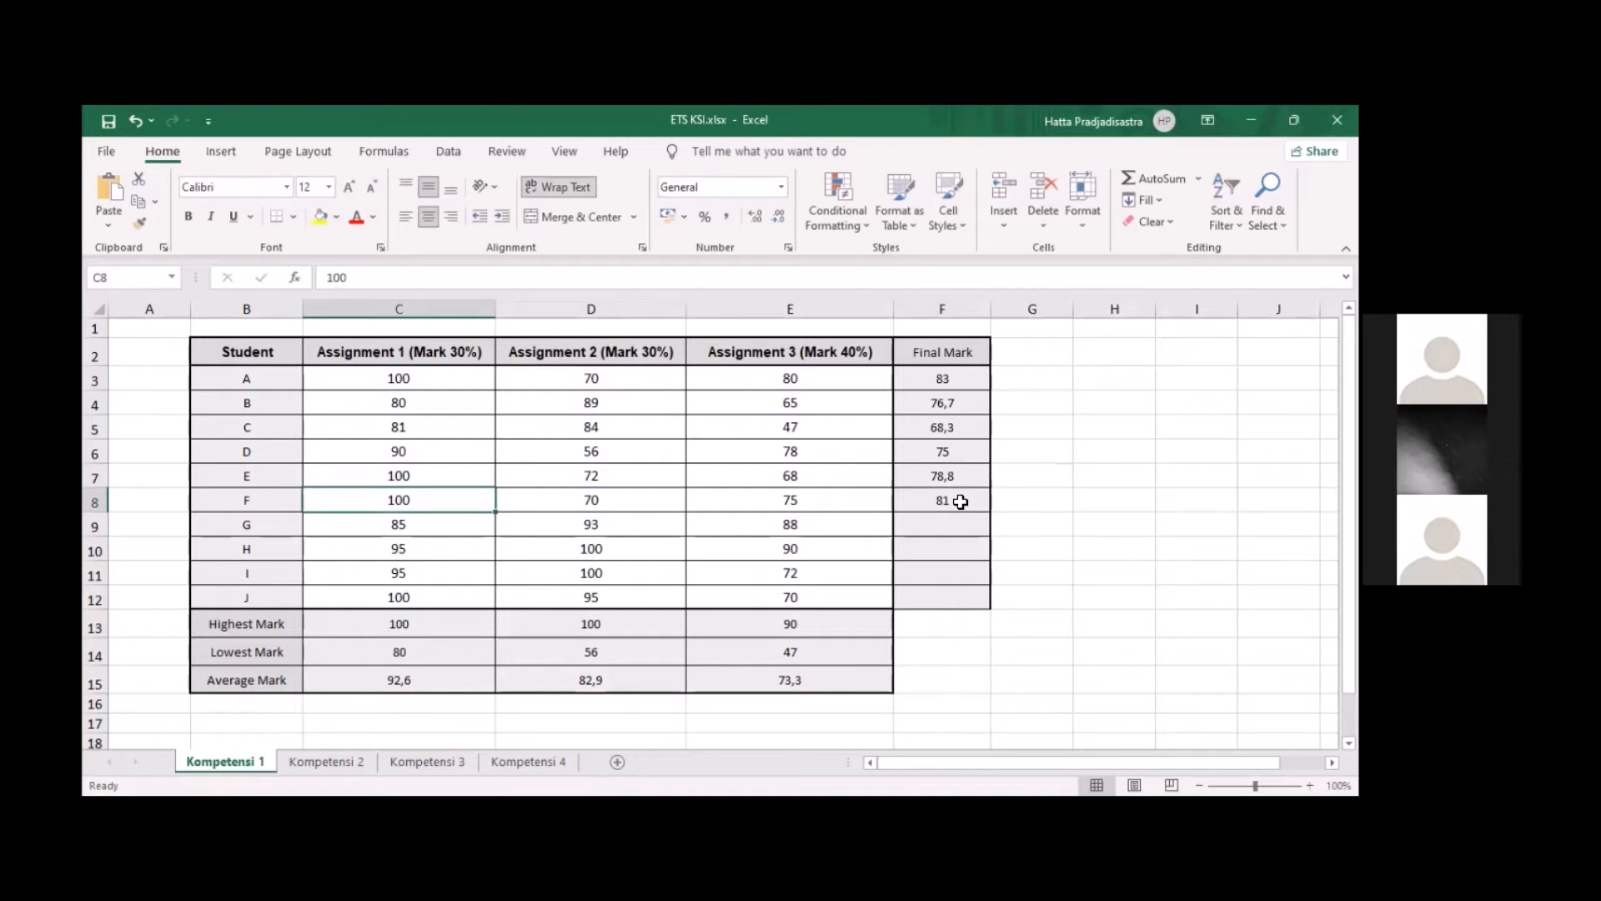
Update the Assignment 1 and 2 references in F8 so the formula reads =0,3*C8+0,3*D8+0,4*E8
{"action": "double_click", "coordinate": [961, 502]}
{"action": "key", "text": "Left"}
{"action": "key", "text": "Left"}
{"action": "key", "text": "Left"}
{"action": "key", "text": "Left"}
{"action": "key", "text": "Left"}
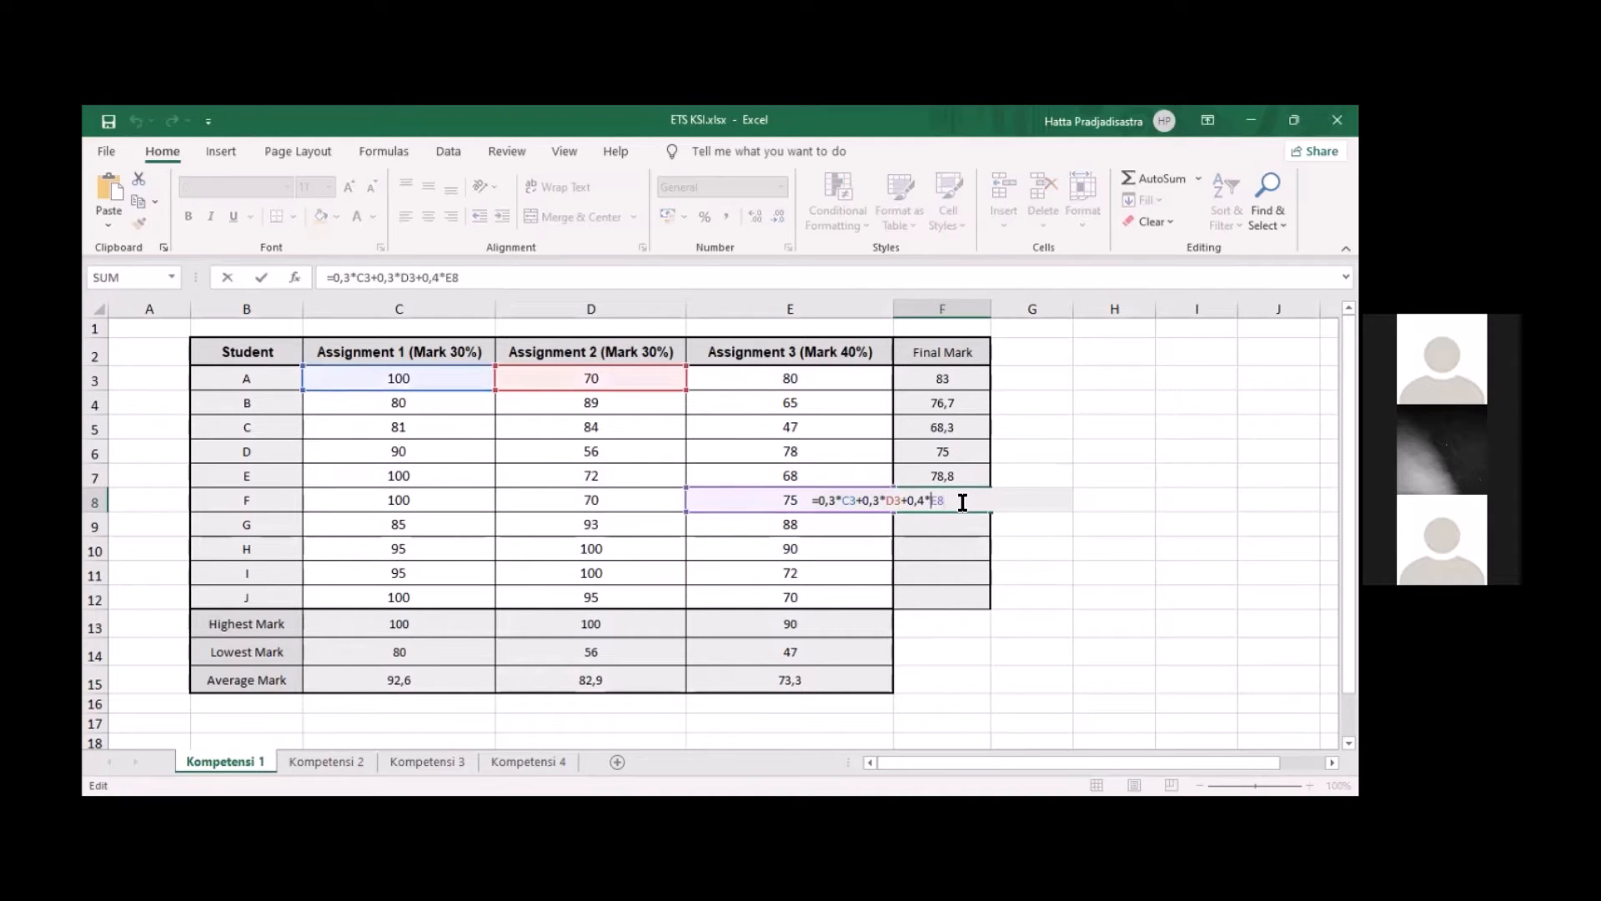
{"action": "key", "text": "Left"}
{"action": "key", "text": "Left"}
{"action": "key", "text": "BackSpace"}
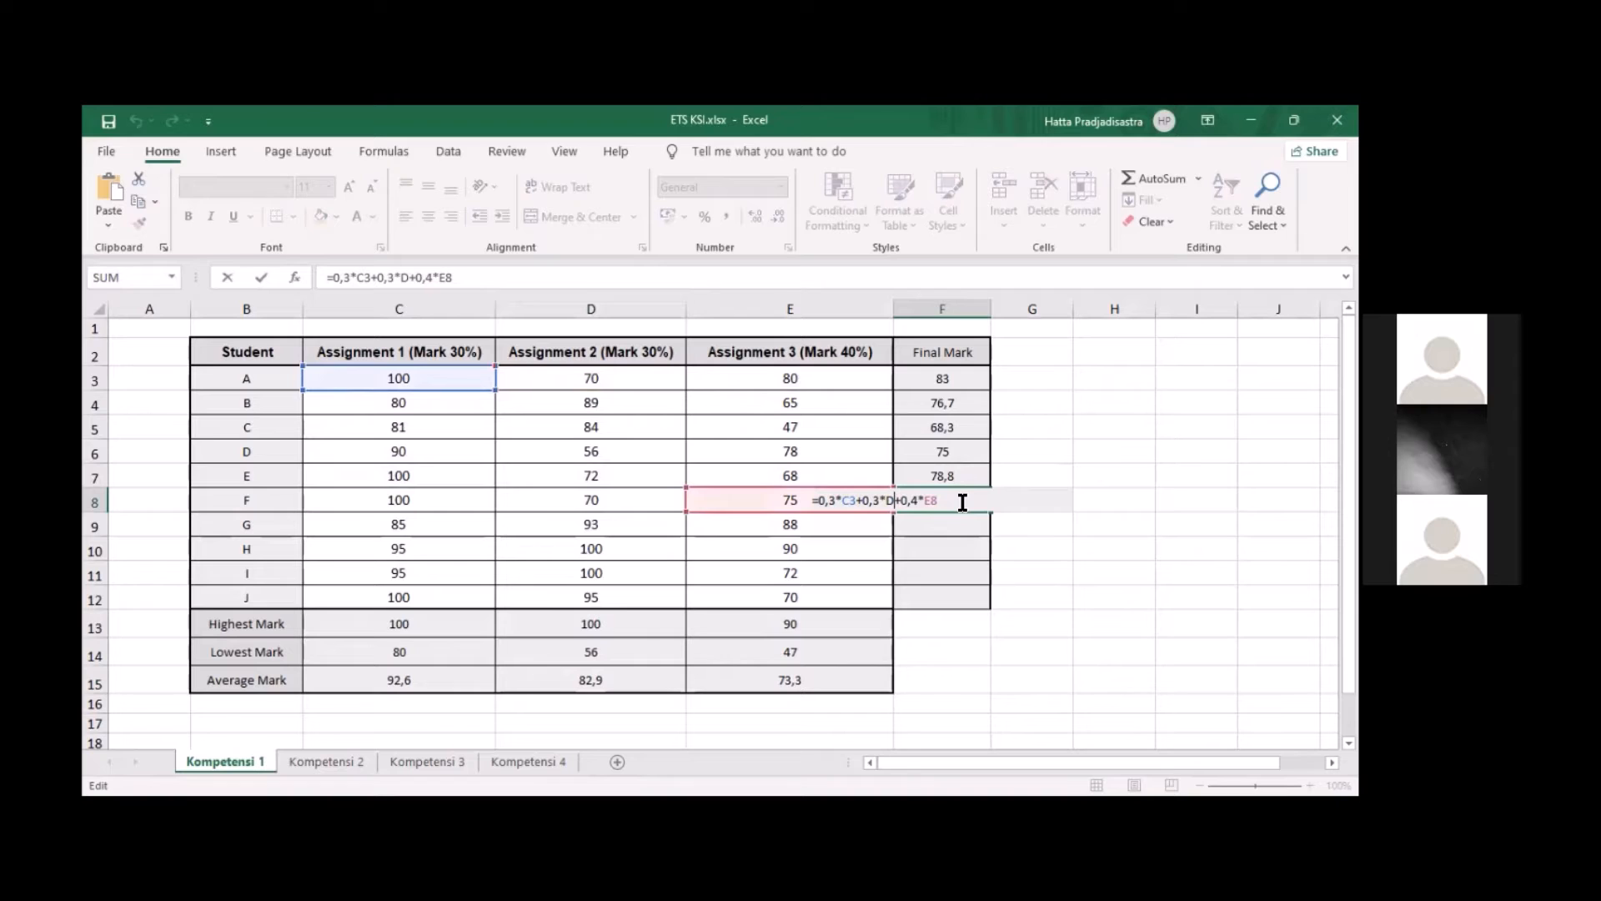
{"action": "type", "text": "8"}
{"action": "key", "text": "Left"}
{"action": "key", "text": "Left"}
{"action": "key", "text": "Left"}
{"action": "key", "text": "Left"}
{"action": "key", "text": "Left"}
{"action": "key", "text": "Left"}
{"action": "key", "text": "Left"}
{"action": "key", "text": "BackSpace"}
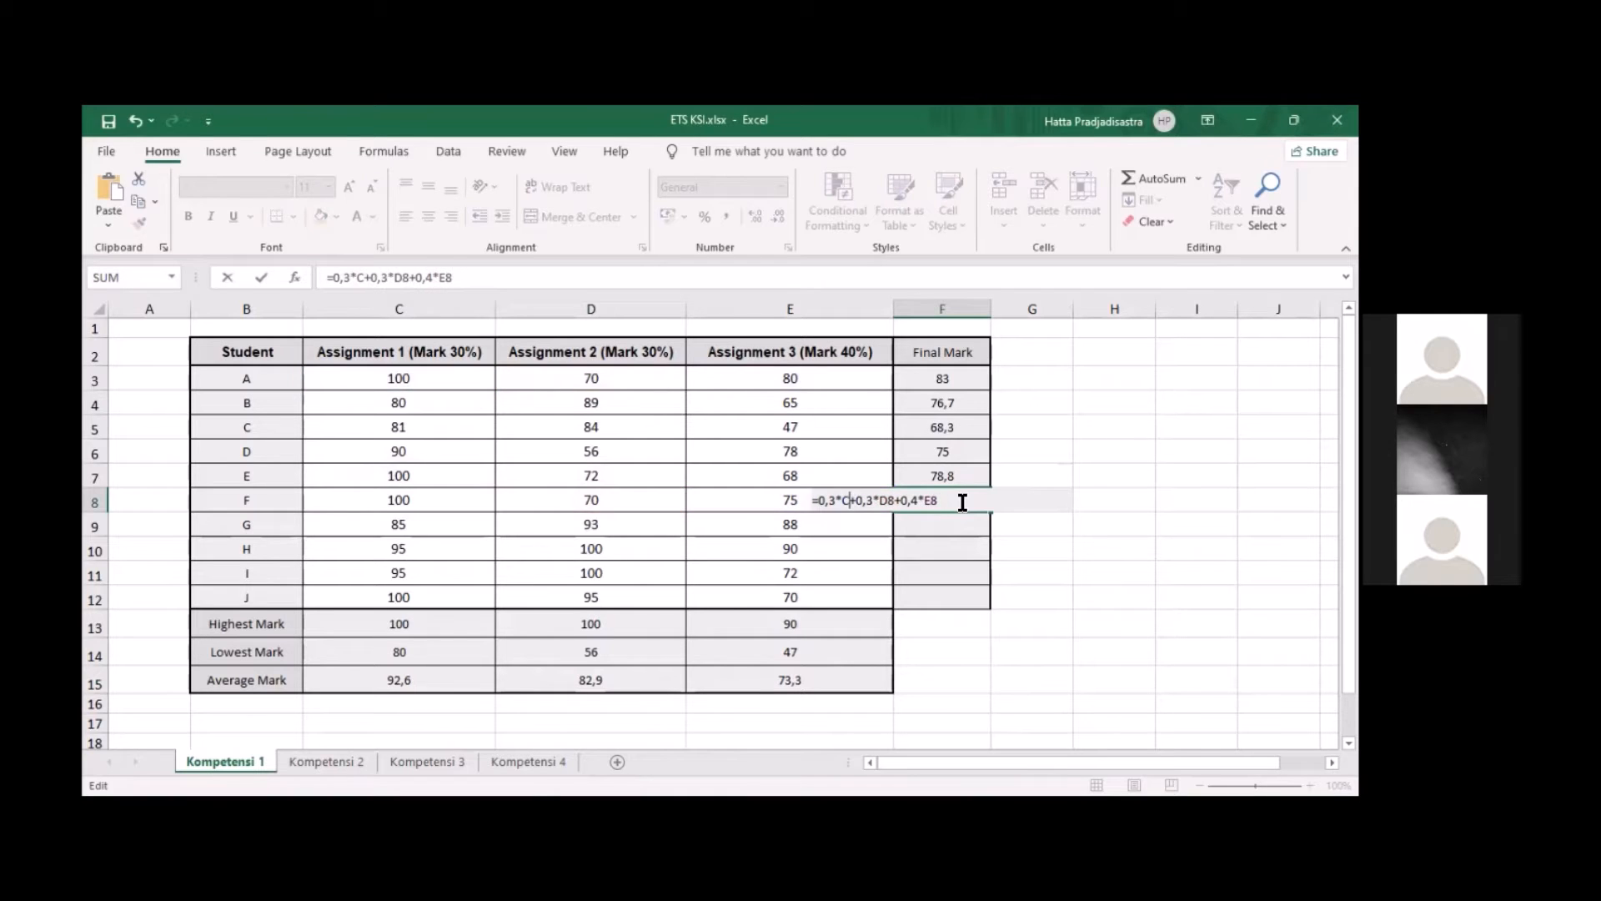
{"action": "type", "text": "8"}
{"action": "key", "text": "Return"}
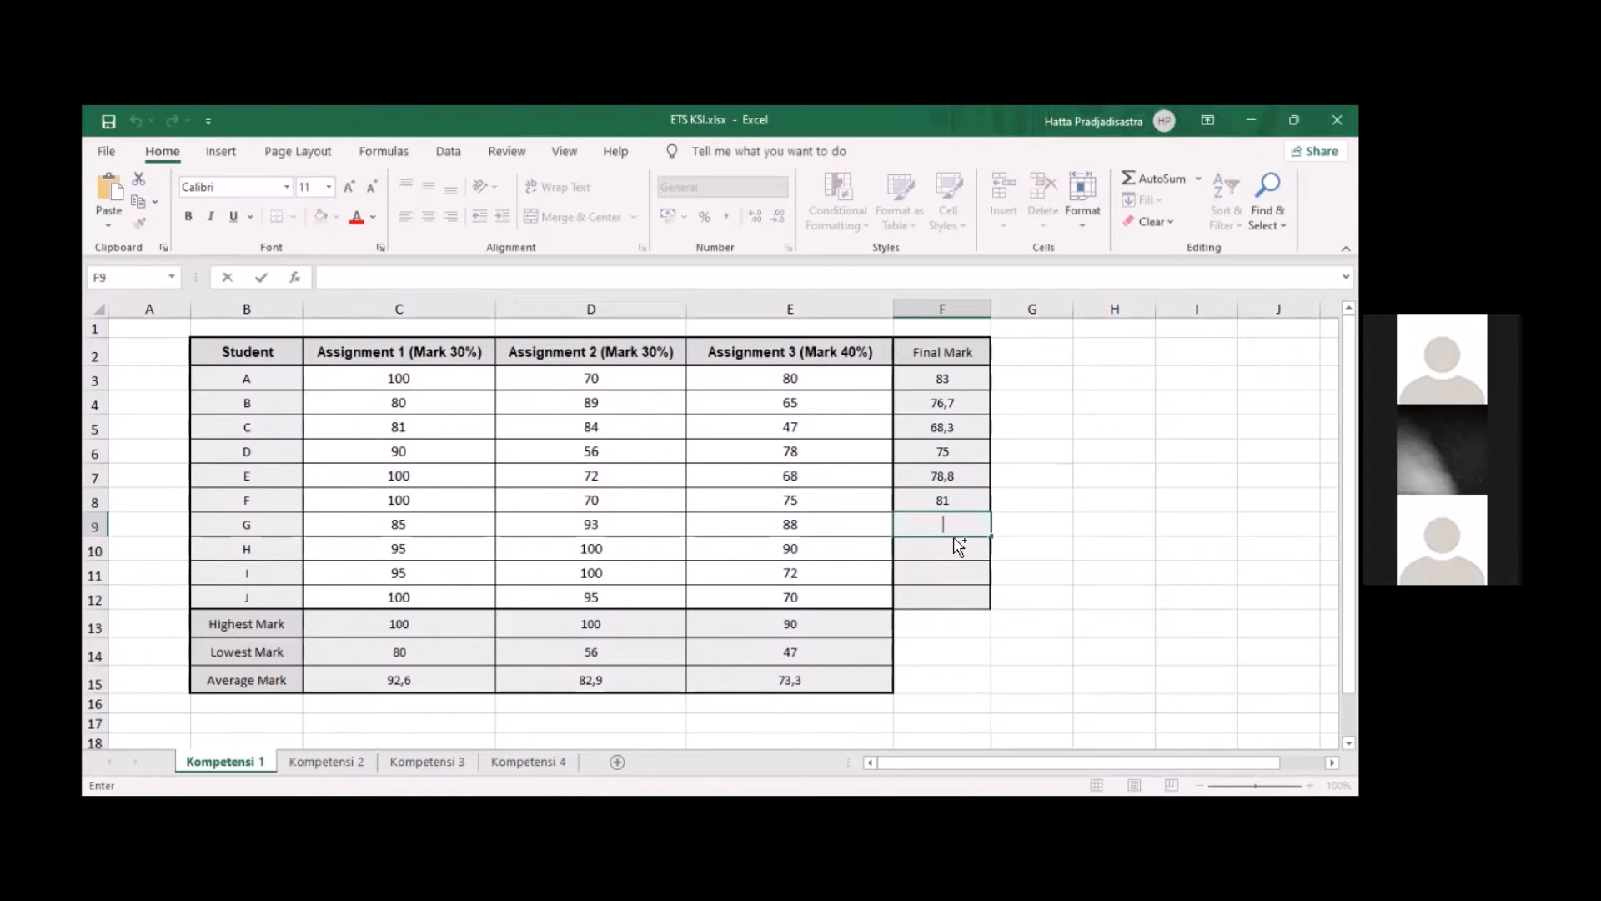
Paste the final mark formula into F9 for student G and change its Assignment 3 reference to E9
{"action": "type", "text": "=0,3*C3+0,3*D3+0,4*E3"}
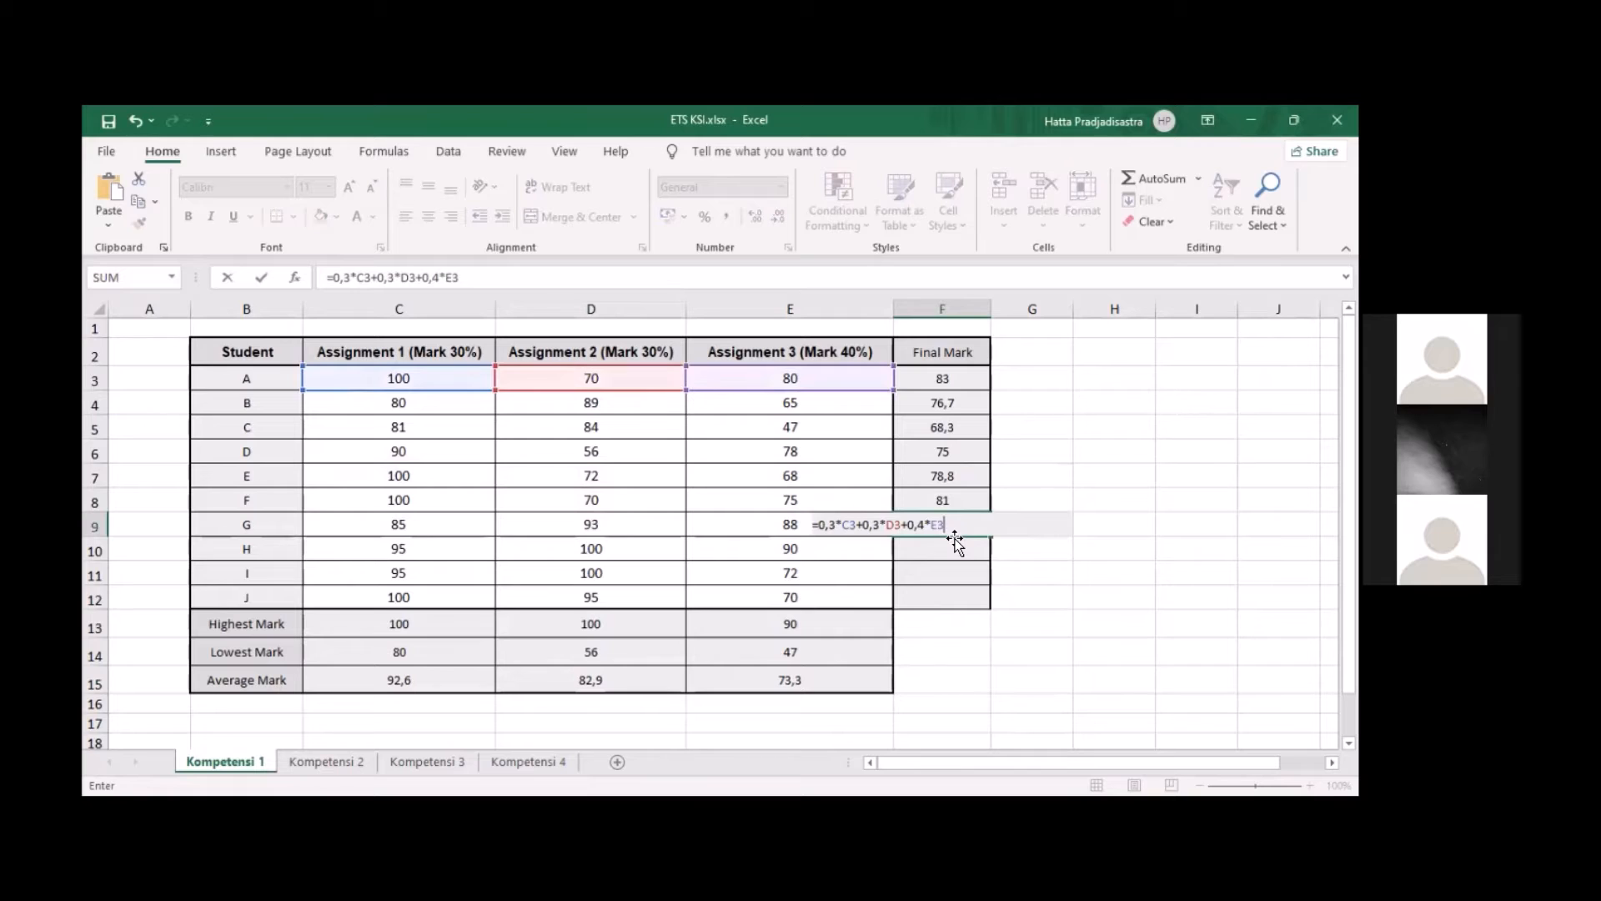
{"action": "left_click", "coordinate": [957, 532]}
{"action": "key", "text": "BackSpace"}
{"action": "type", "text": "9"}
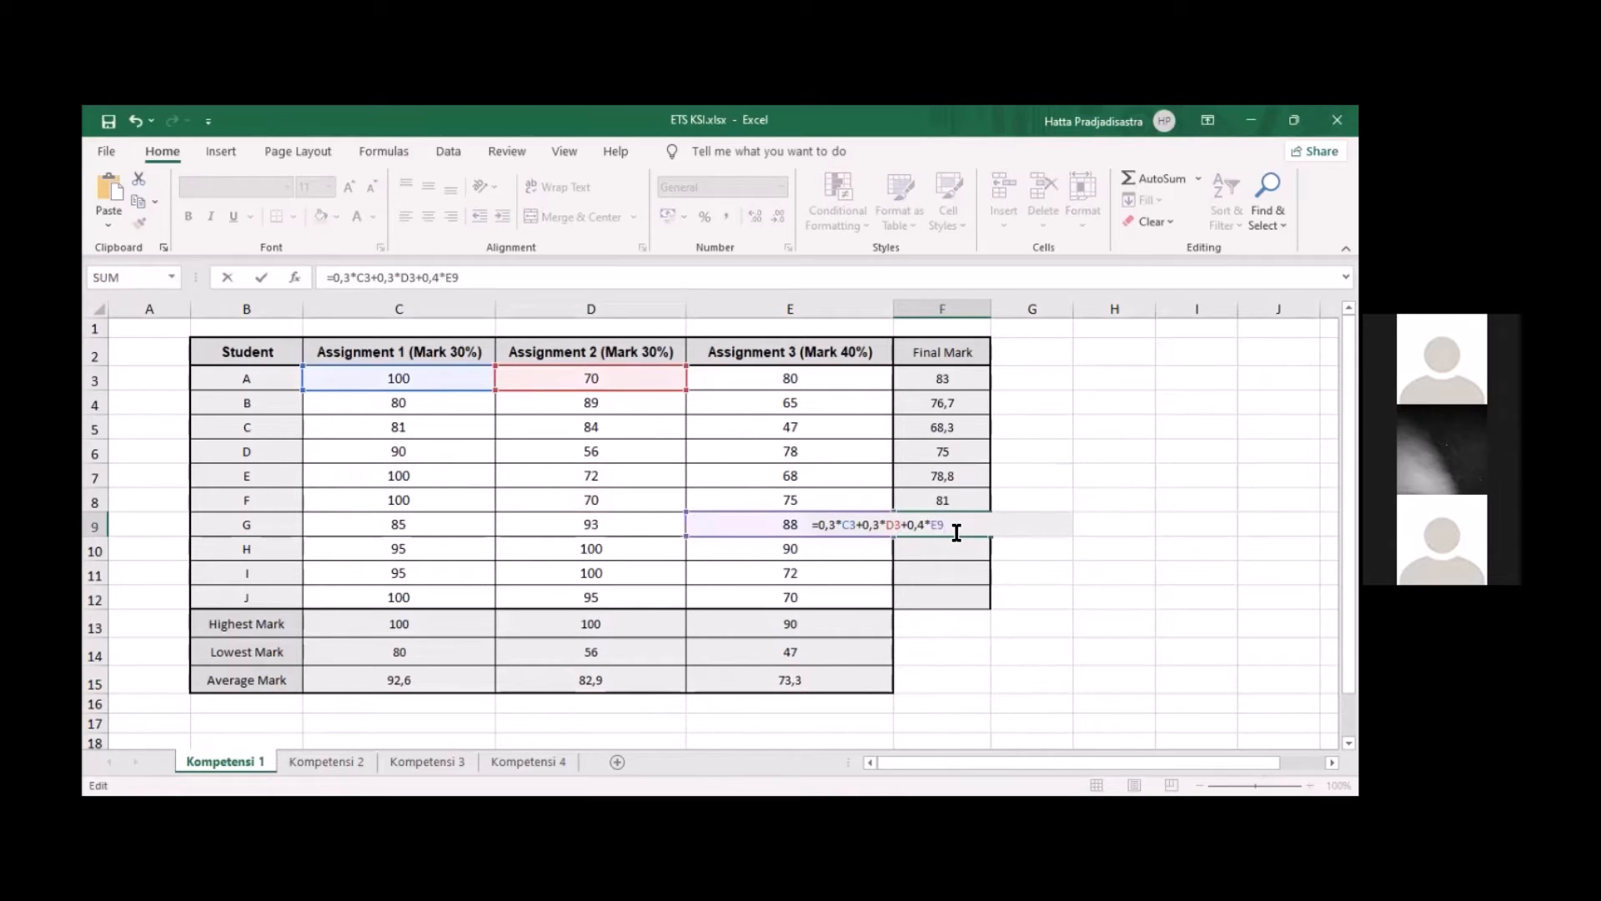
Update the Assignment 1 and 2 references in F9 so the formula reads =0,3*C9+0,3*D9+0,4*E9
{"action": "key", "text": "Left"}
{"action": "key", "text": "Left"}
{"action": "key", "text": "Left"}
{"action": "key", "text": "Left"}
{"action": "key", "text": "Left"}
{"action": "key", "text": "Left"}
{"action": "key", "text": "Left"}
{"action": "key", "text": "BackSpace"}
{"action": "type", "text": "9"}
{"action": "key", "text": "Left"}
{"action": "key", "text": "Left"}
{"action": "key", "text": "Left"}
{"action": "key", "text": "Left"}
{"action": "key", "text": "Left"}
{"action": "key", "text": "Left"}
{"action": "key", "text": "Left"}
{"action": "key", "text": "BackSpace"}
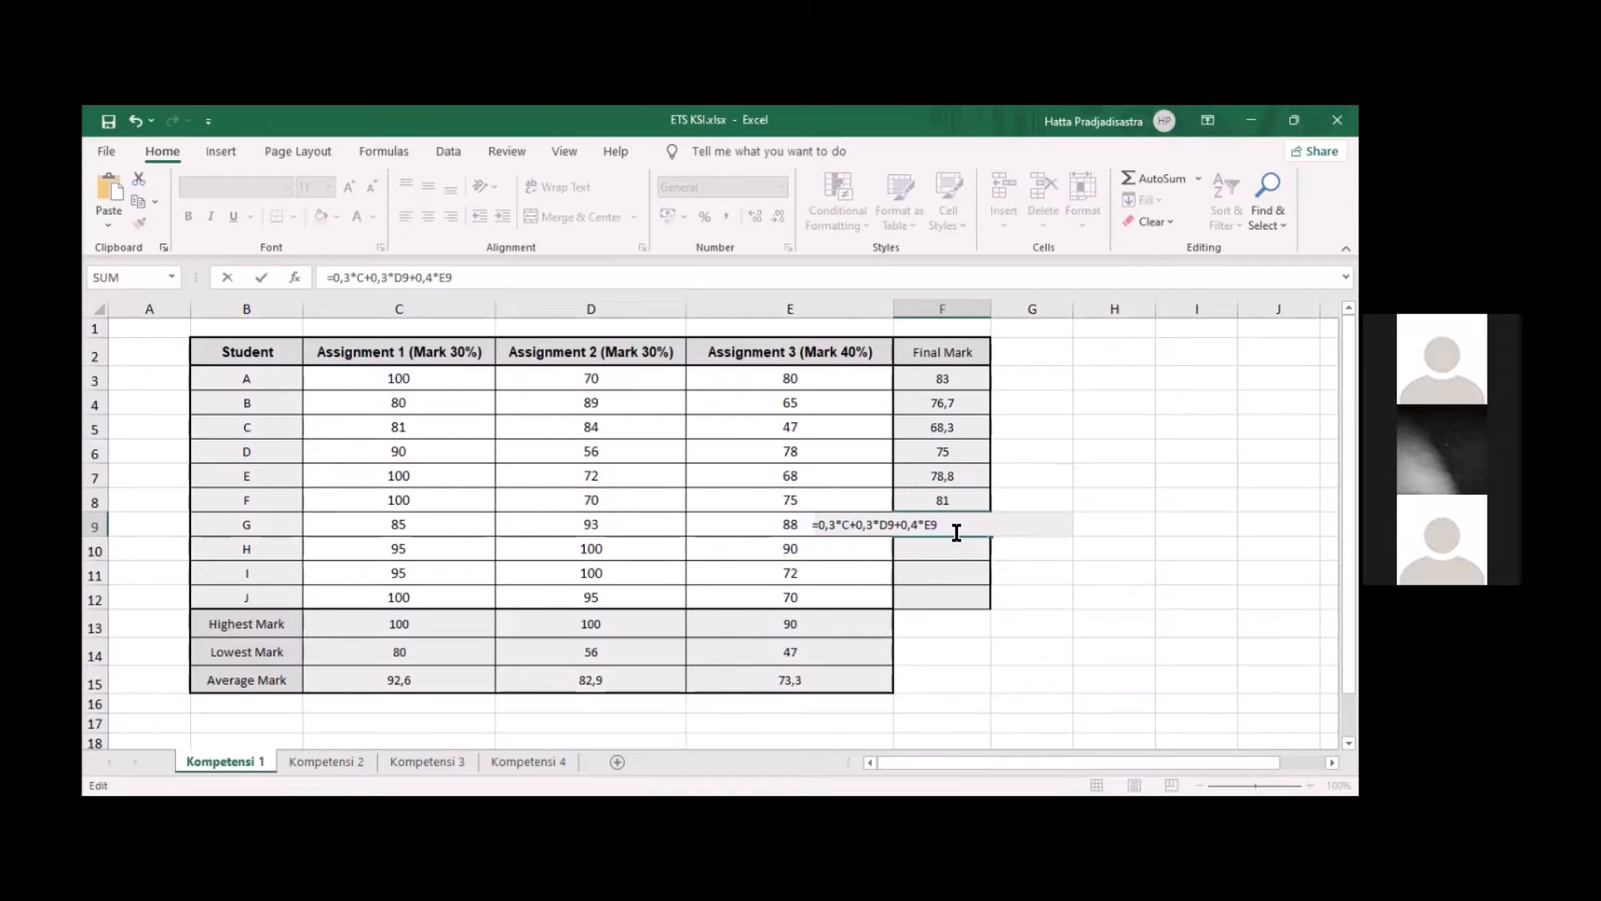
{"action": "type", "text": "9"}
{"action": "key", "text": "Return"}
Paste the final mark formula into F10 for student H and change its Assignment 3 reference to E10
{"action": "key", "text": "BackSpace"}
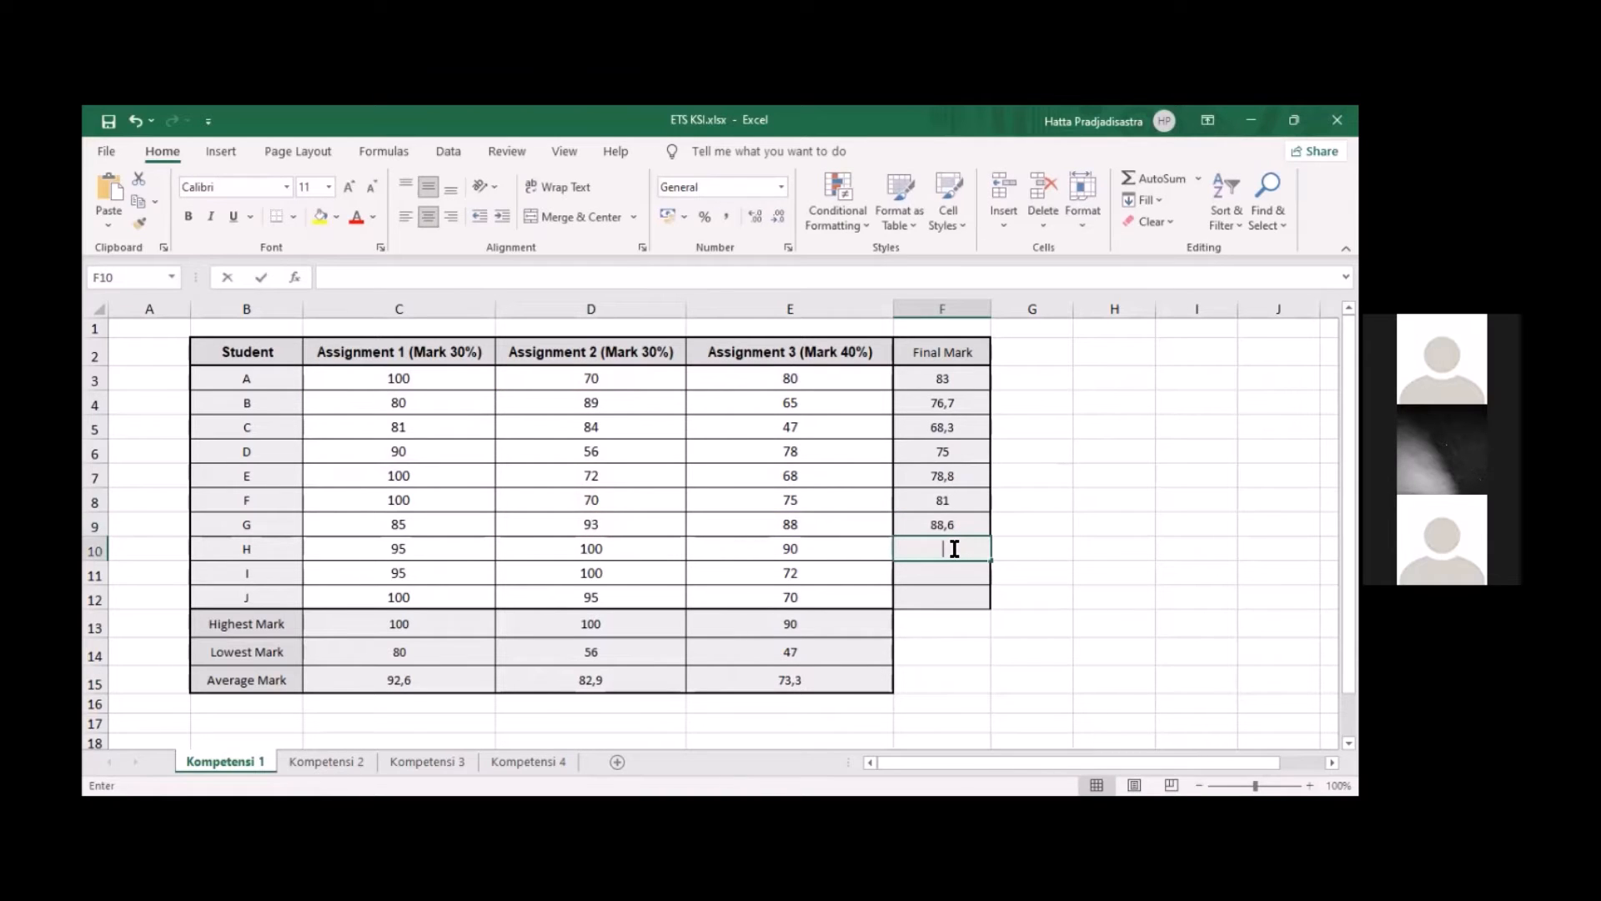
{"action": "type", "text": "=0,3*C3+0,3*D3+0,4*E3"}
{"action": "left_click", "coordinate": [954, 549]}
{"action": "key", "text": "BackSpace"}
{"action": "type", "text": "10"}
Update the Assignment 1 and 2 references in F10 so the formula reads =0,3*C10+0,3*D10+0,4*E10
{"action": "key", "text": "Left"}
{"action": "key", "text": "Left"}
{"action": "key", "text": "Left"}
{"action": "key", "text": "Left"}
{"action": "key", "text": "Left"}
{"action": "key", "text": "Left"}
{"action": "key", "text": "BackSpace"}
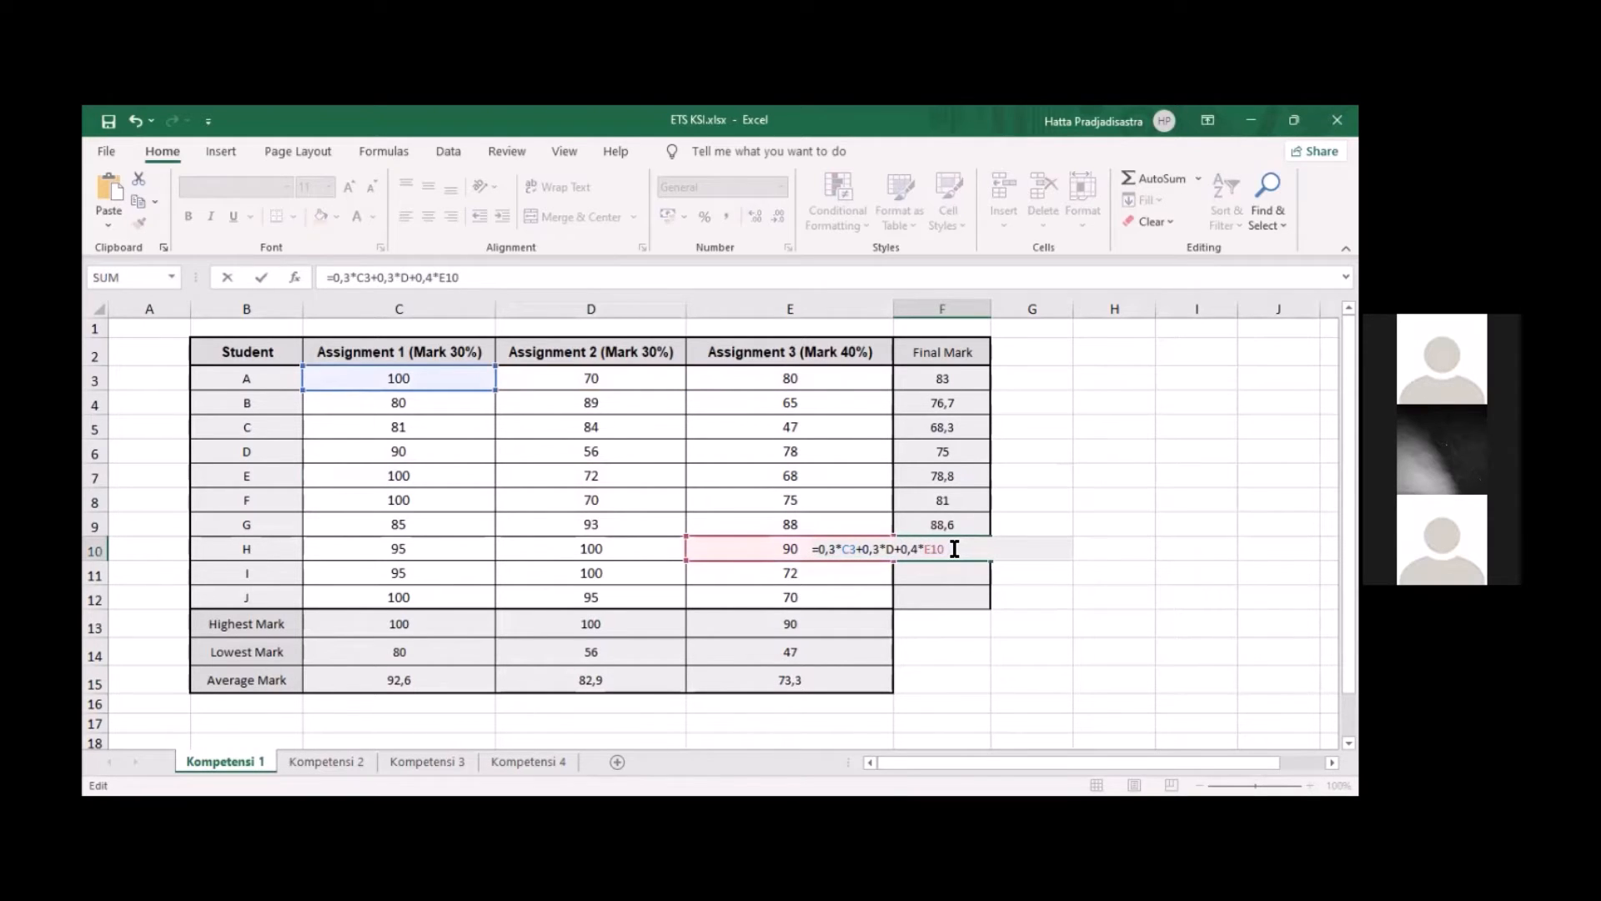
{"action": "type", "text": "10"}
{"action": "key", "text": "Left"}
{"action": "key", "text": "Left"}
{"action": "key", "text": "Left"}
{"action": "key", "text": "Left"}
{"action": "key", "text": "Left"}
{"action": "key", "text": "Left"}
{"action": "key", "text": "Left"}
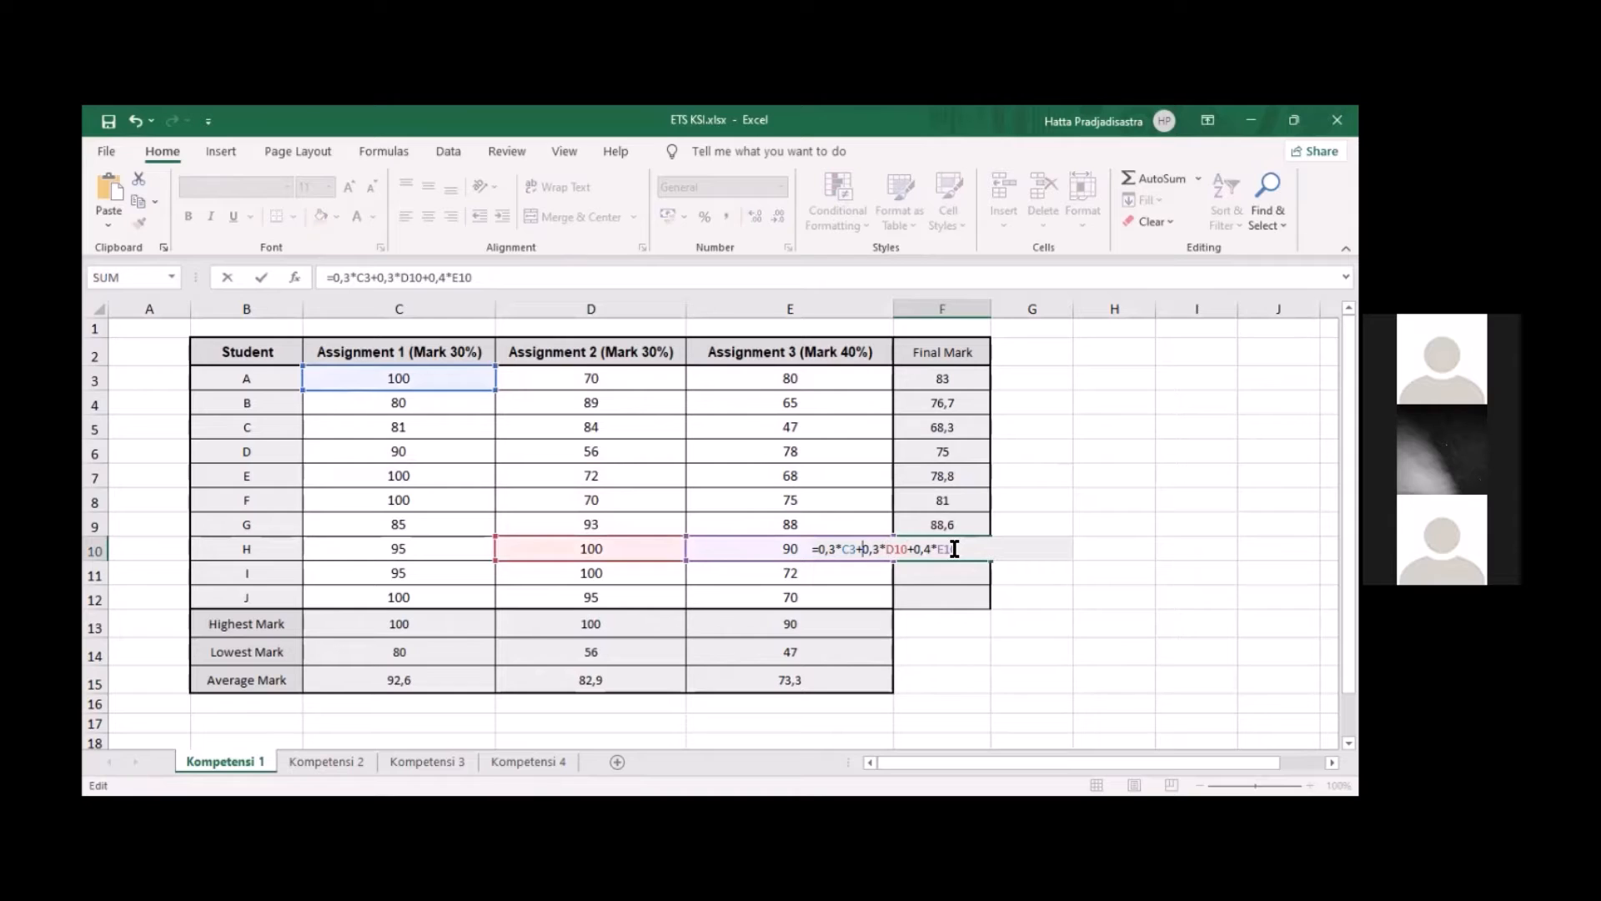
{"action": "key", "text": "BackSpace"}
{"action": "type", "text": "10"}
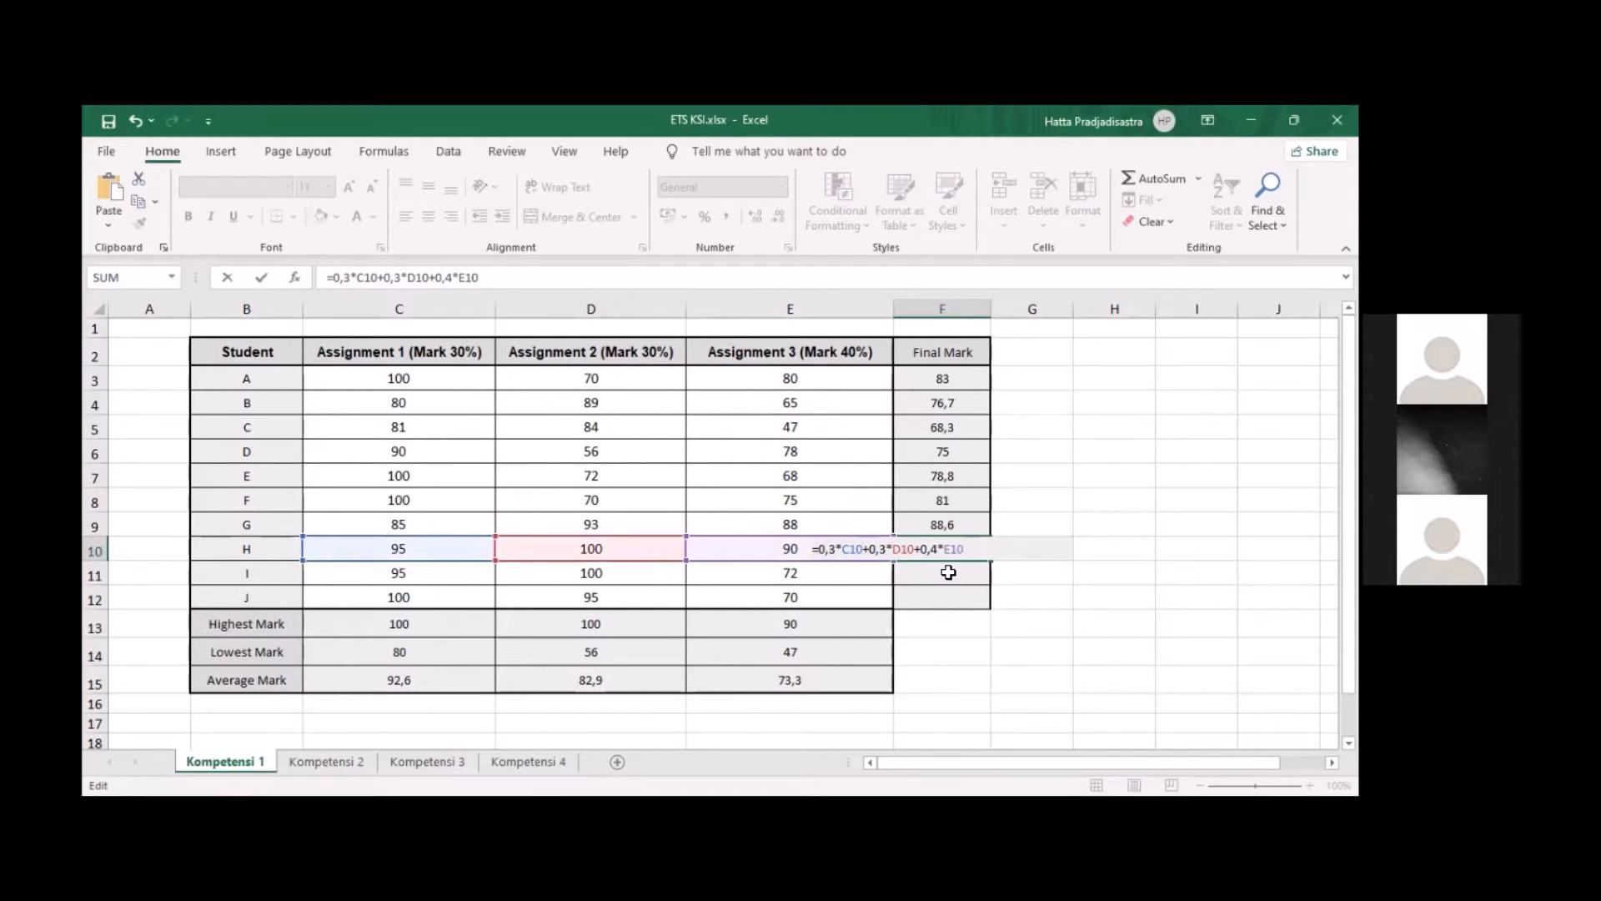
{"action": "key", "text": "Return"}
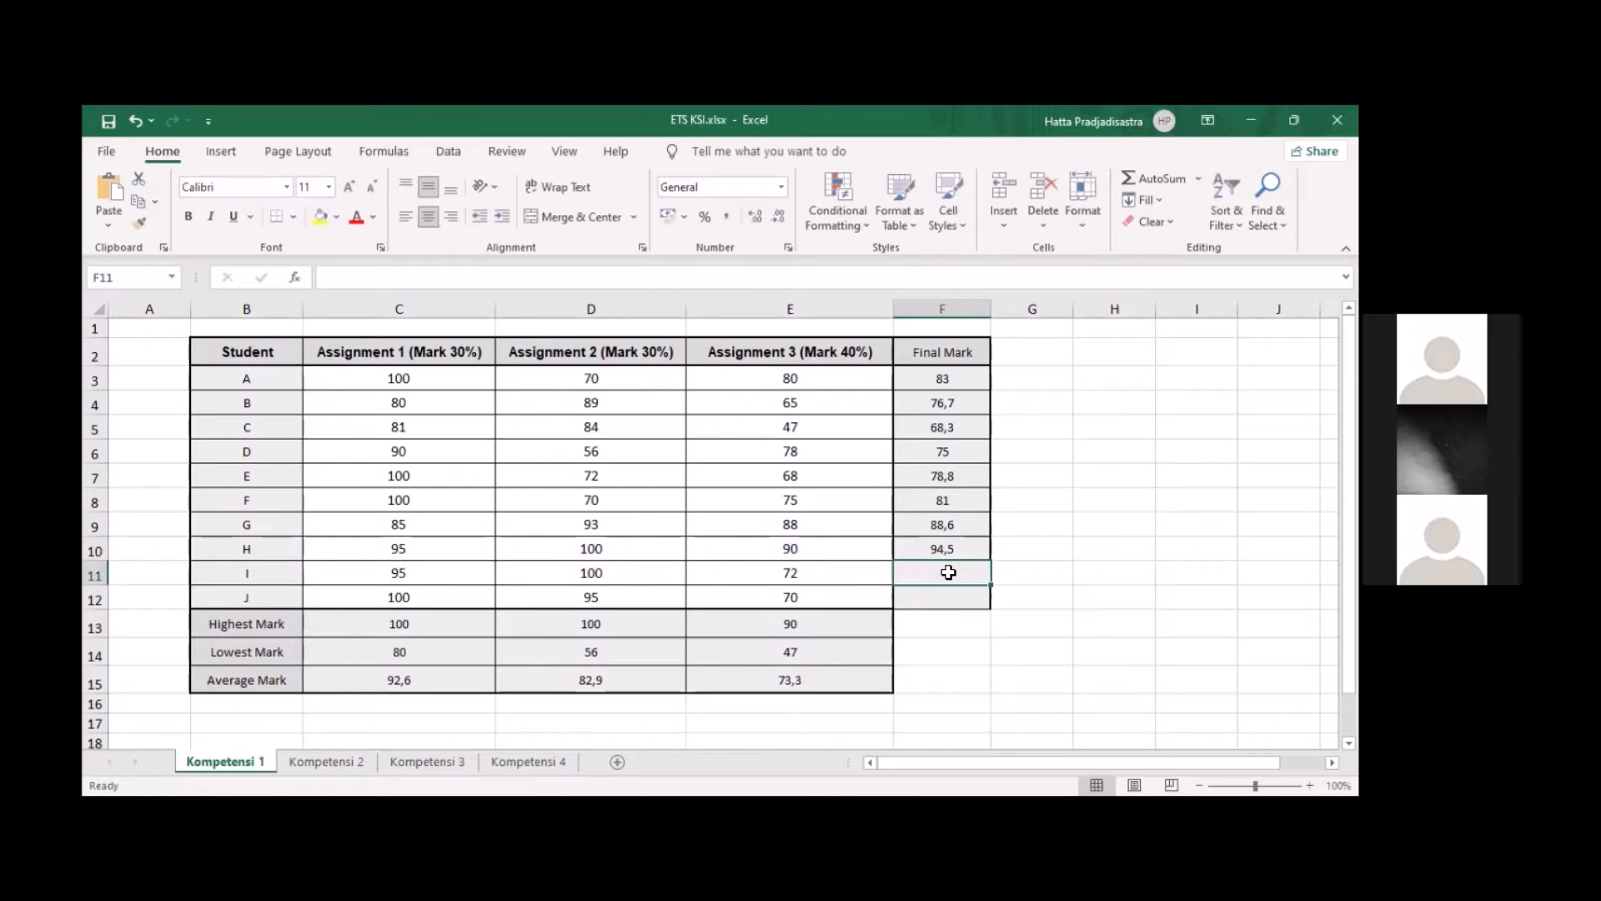
Paste the final mark formula into F11 for student I and change its Assignment 3 reference to E11
{"action": "type", "text": "="}
{"action": "type", "text": "=0,3*C3+0,3*D3+0,4*E3"}
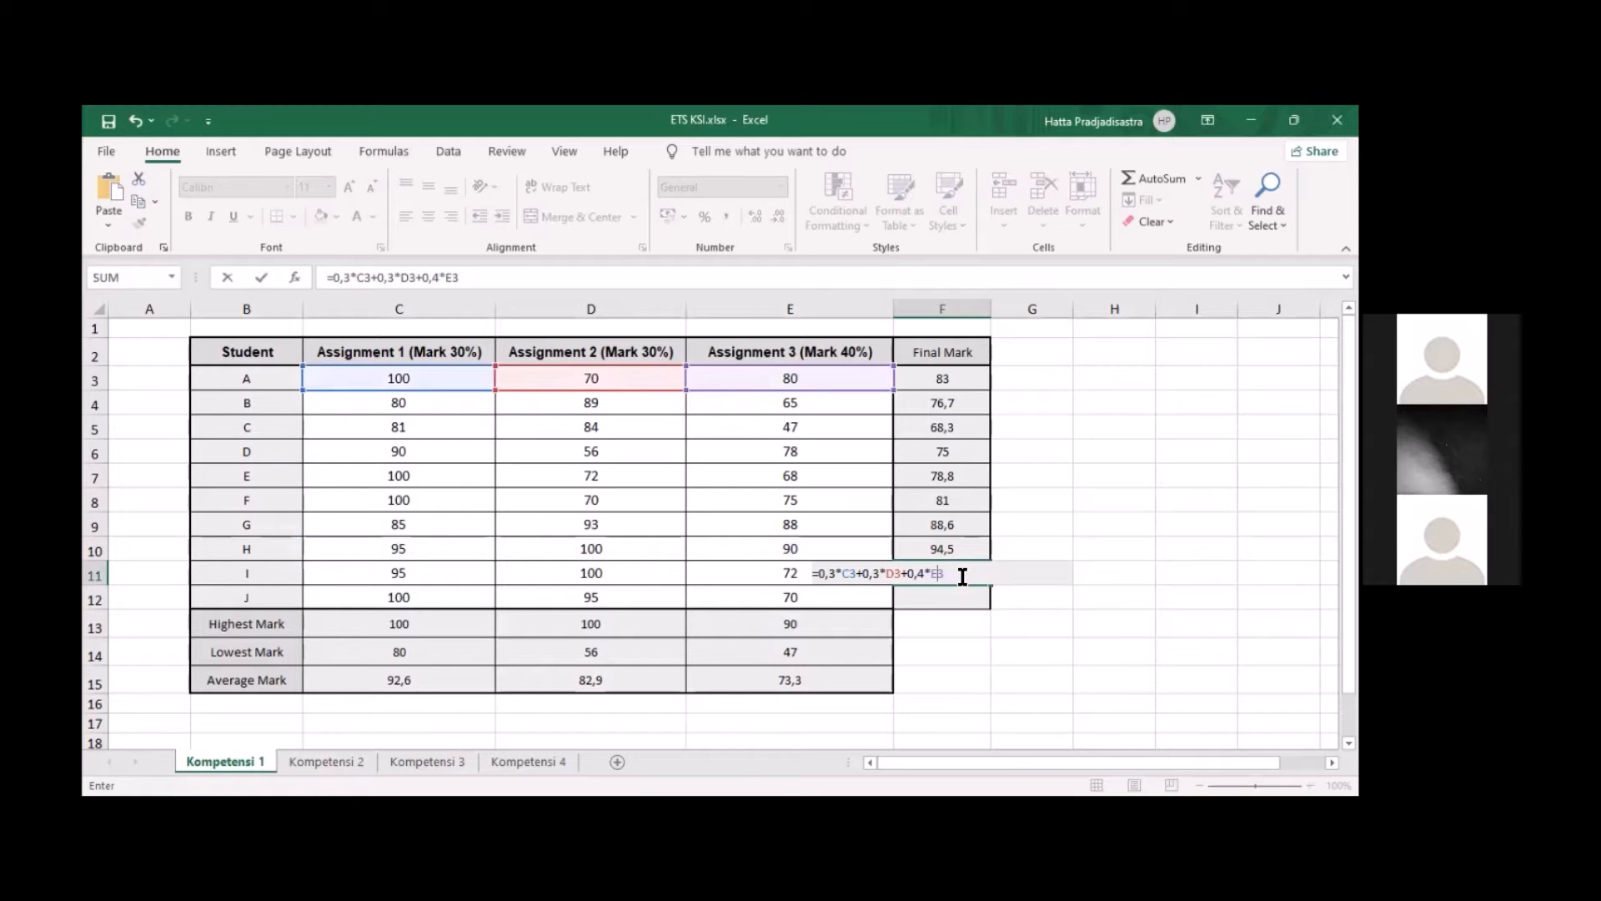
{"action": "key", "text": "BackSpace"}
{"action": "type", "text": "11"}
Update the Assignment 1 and 2 references in F11 so the formula reads =0,3*C11+0,3*D11+0,4*E11
{"action": "key", "text": "Left"}
{"action": "key", "text": "Left"}
{"action": "double_click", "coordinate": [963, 577]}
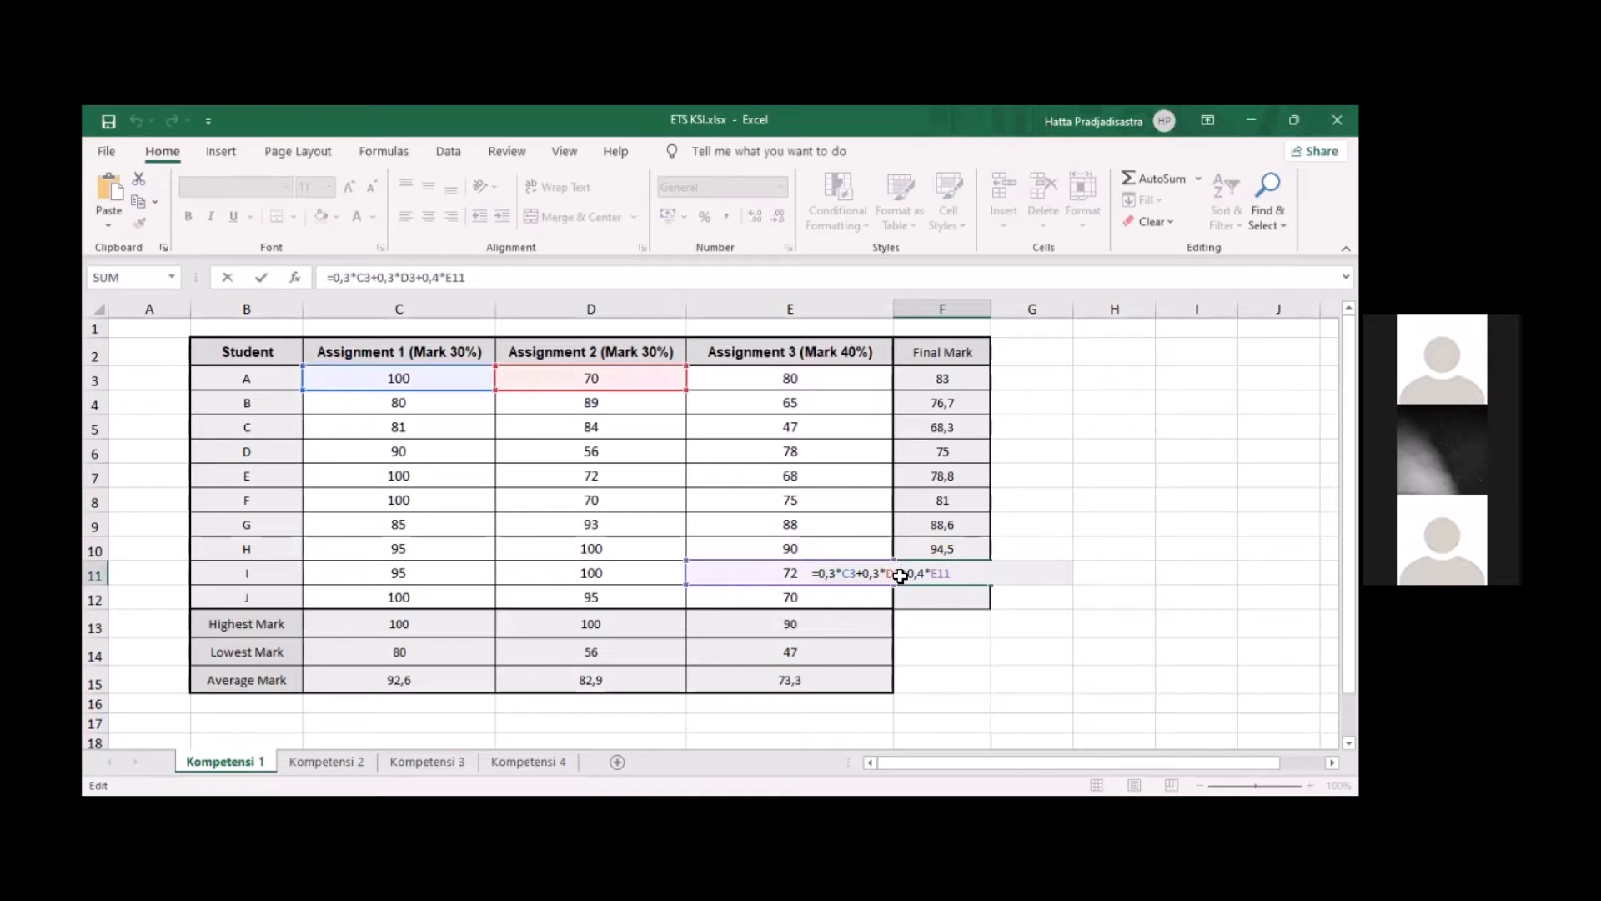
{"action": "key", "text": "BackSpace"}
{"action": "type", "text": "11"}
{"action": "key", "text": "Left"}
{"action": "key", "text": "Left"}
{"action": "key", "text": "Left"}
{"action": "key", "text": "Left"}
{"action": "key", "text": "Left"}
{"action": "key", "text": "Left"}
{"action": "key", "text": "Left"}
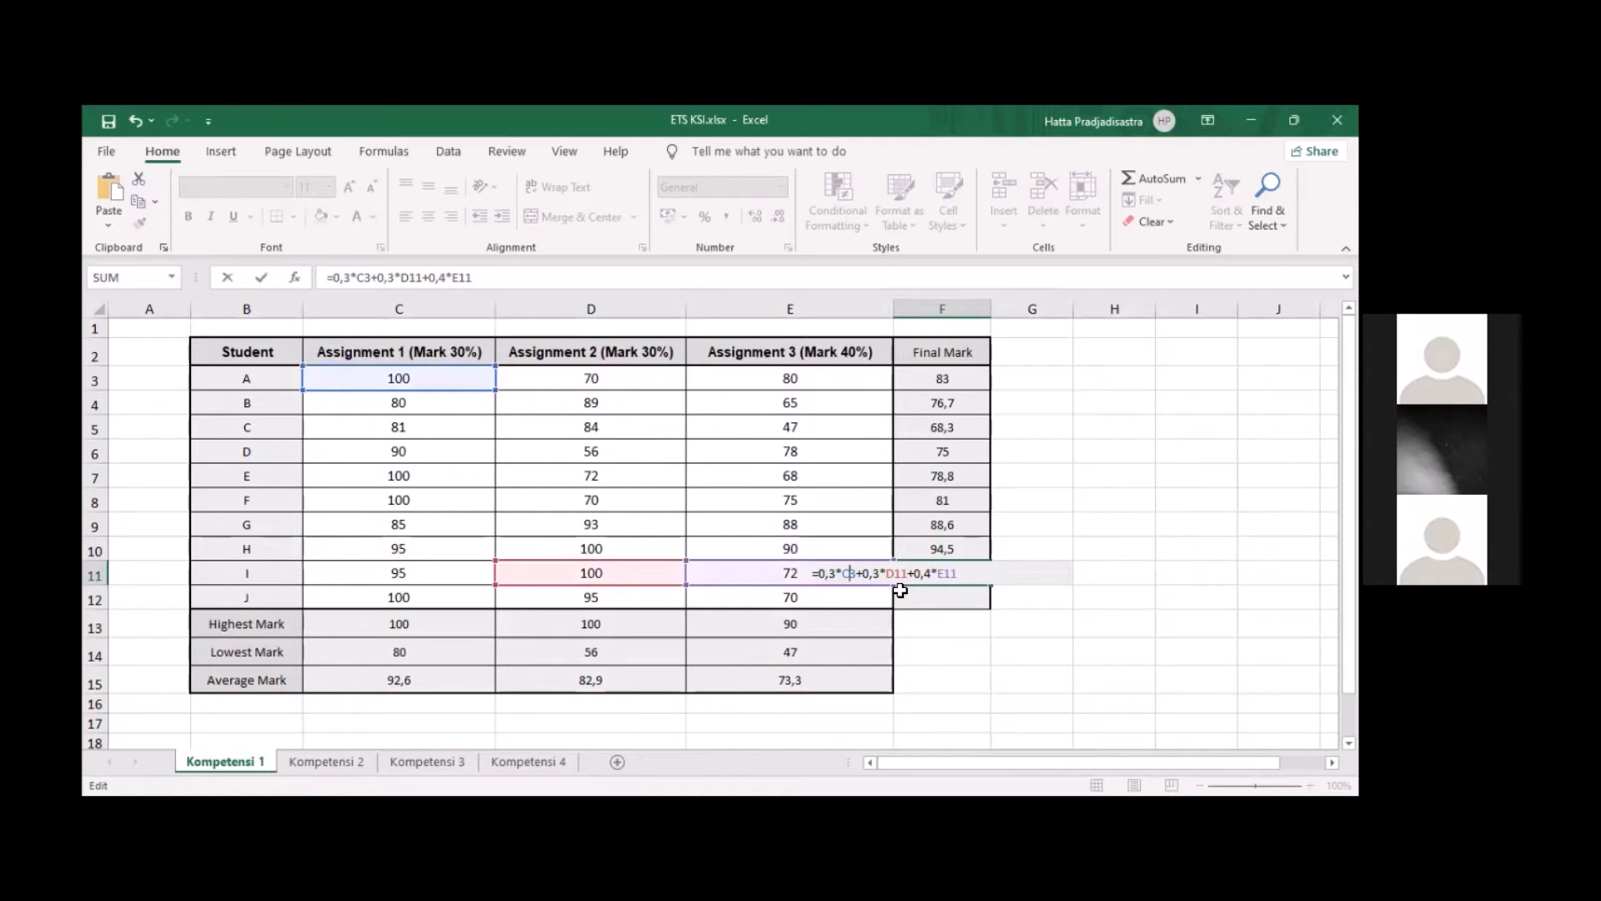
{"action": "key", "text": "Left"}
{"action": "key", "text": "BackSpace"}
{"action": "type", "text": "11"}
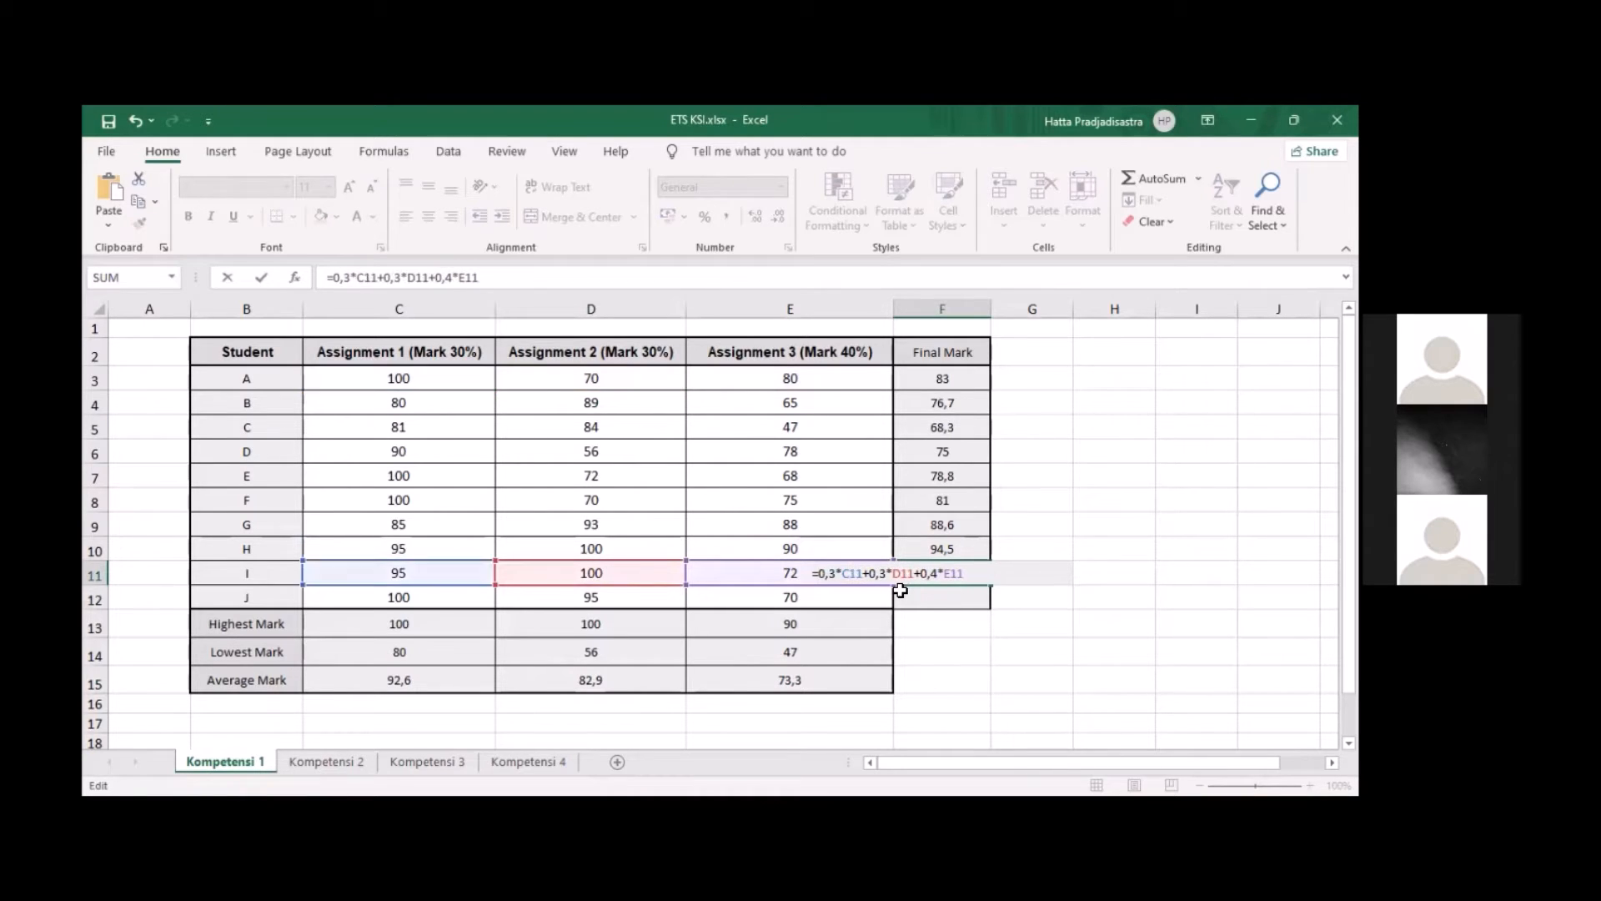
{"action": "key", "text": "Return"}
Paste the final mark formula into F12 for student J and change its Assignment 3 reference to E12
{"action": "double_click", "coordinate": [927, 597]}
{"action": "type", "text": "=0,3*C3+0,3*D3+0,4*E3"}
{"action": "left_click", "coordinate": [958, 597]}
{"action": "left_click", "coordinate": [961, 599]}
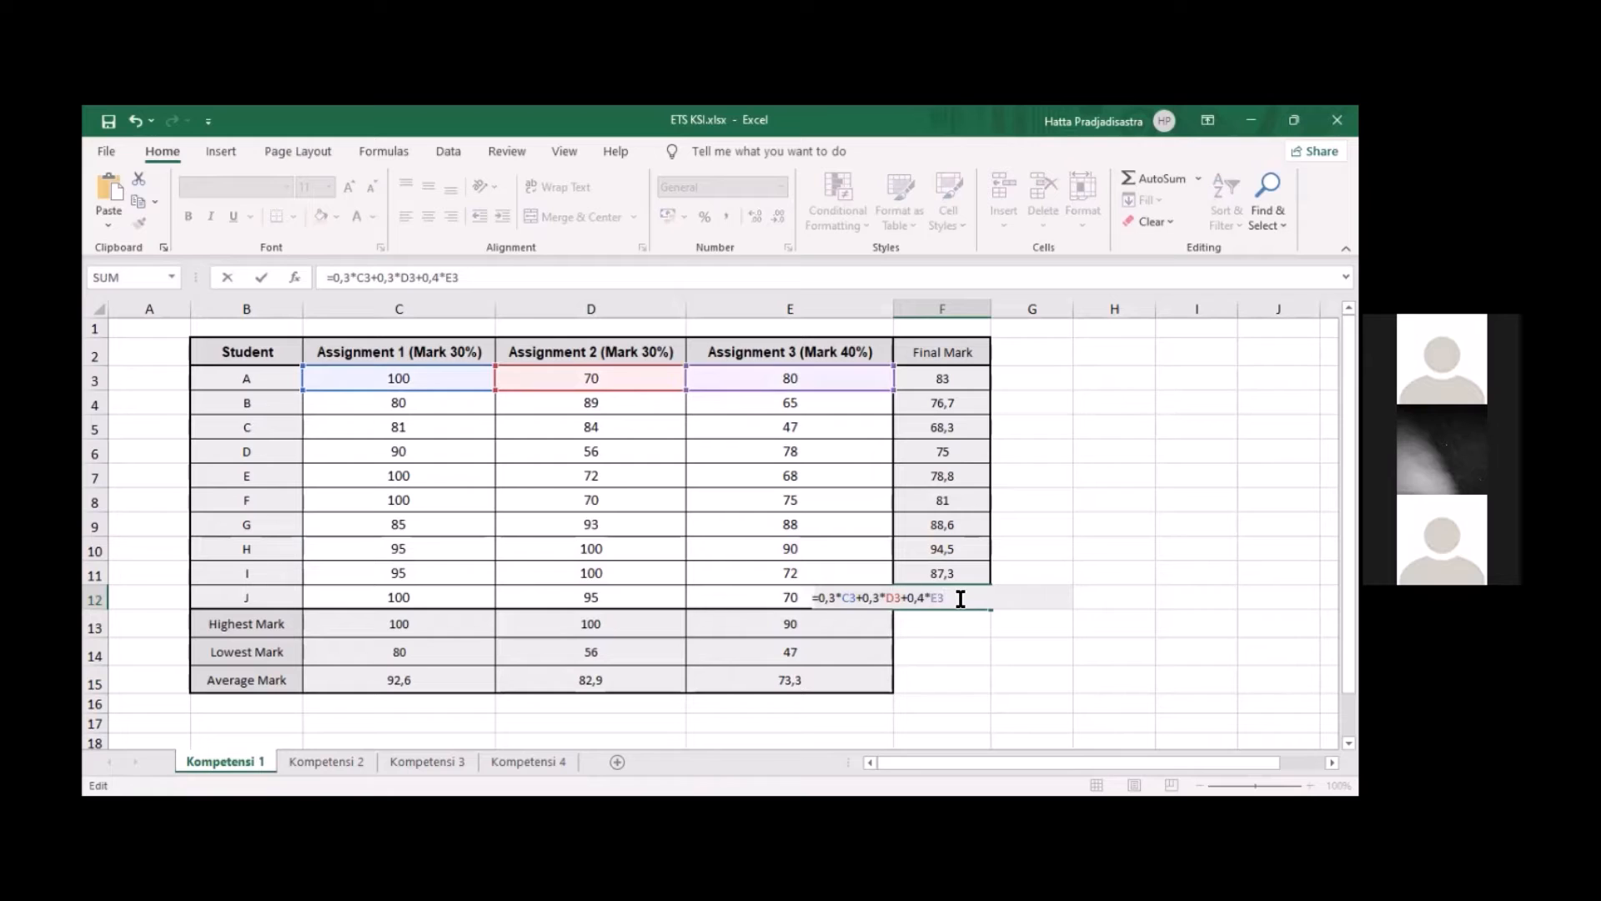
{"action": "key", "text": "BackSpace"}
{"action": "type", "text": "12"}
Update the Assignment 1 and 2 references in F12 so the formula reads =0,3*C12+0,3*D12+0,4*E12
{"action": "key", "text": "BackSpace"}
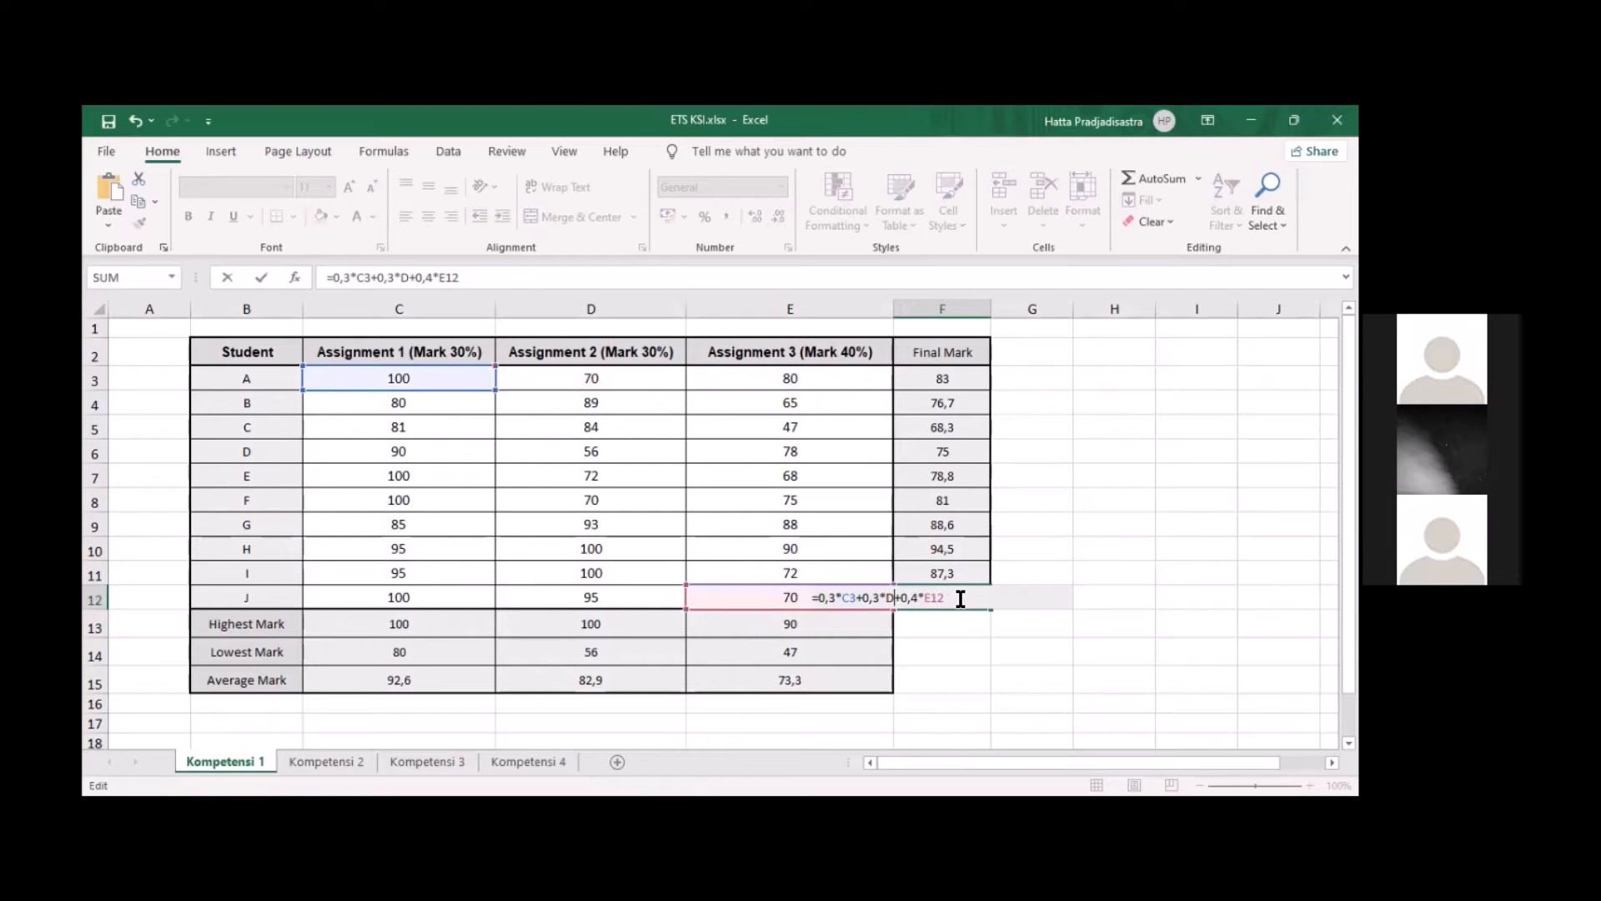
{"action": "type", "text": "12"}
{"action": "key", "text": "Left"}
{"action": "key", "text": "Left"}
{"action": "key", "text": "Left"}
{"action": "key", "text": "Left"}
{"action": "key", "text": "Left"}
{"action": "key", "text": "Left"}
{"action": "key", "text": "Left"}
{"action": "key", "text": "BackSpace"}
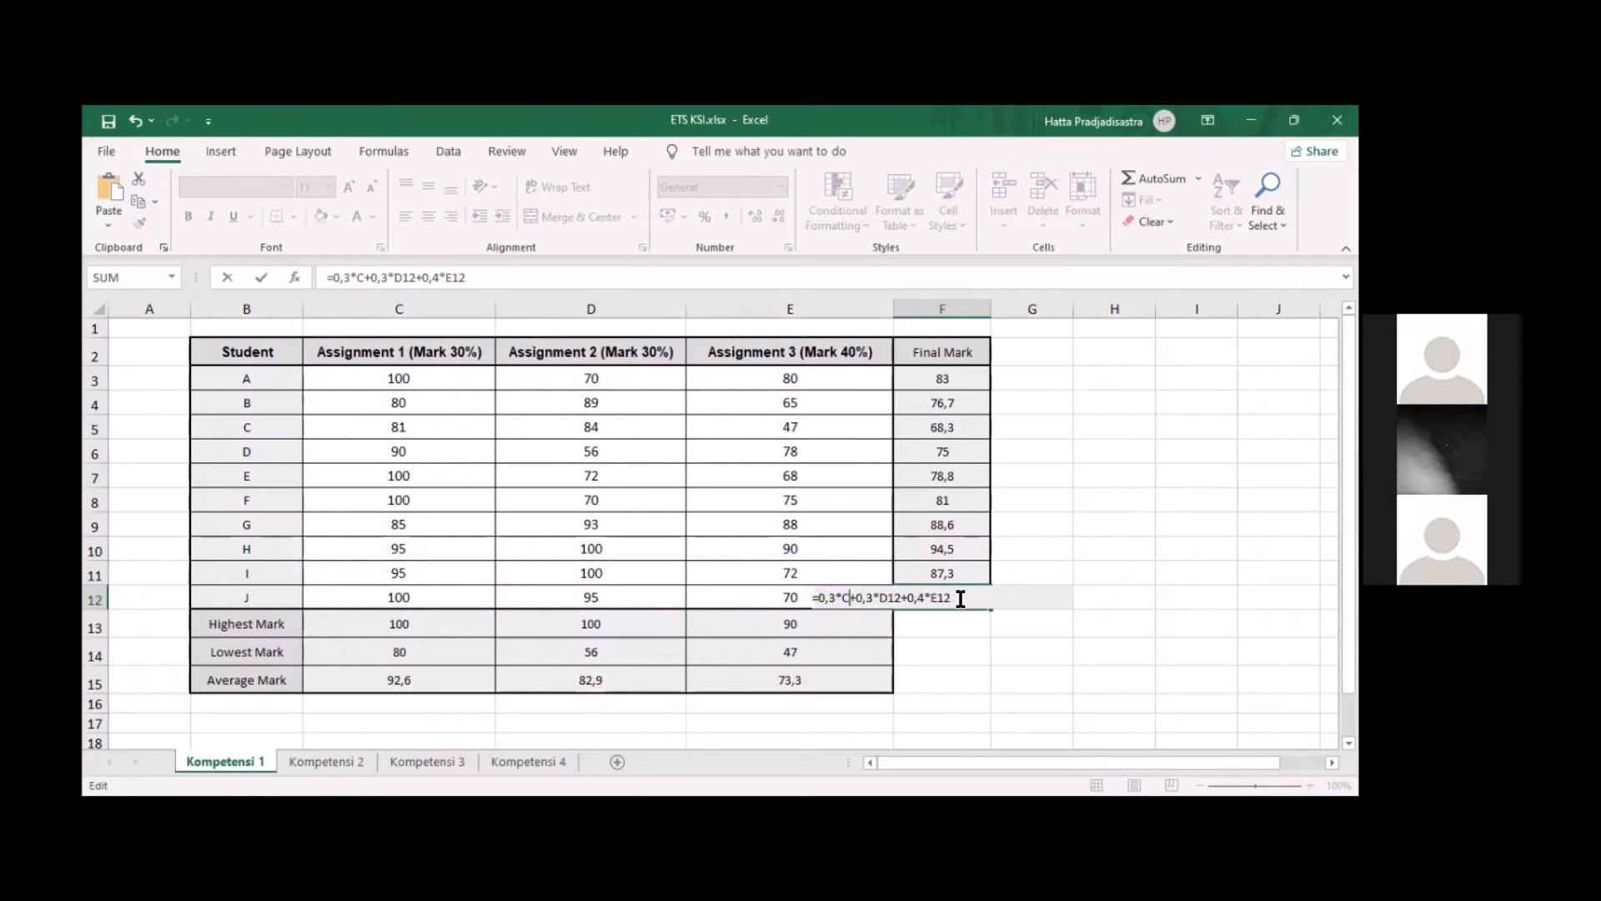
{"action": "type", "text": "12"}
{"action": "key", "text": "Return"}
Review student A's weighted final mark formula in F3, leaving it as it is
{"action": "left_click", "coordinate": [960, 572]}
{"action": "left_click", "coordinate": [959, 379]}
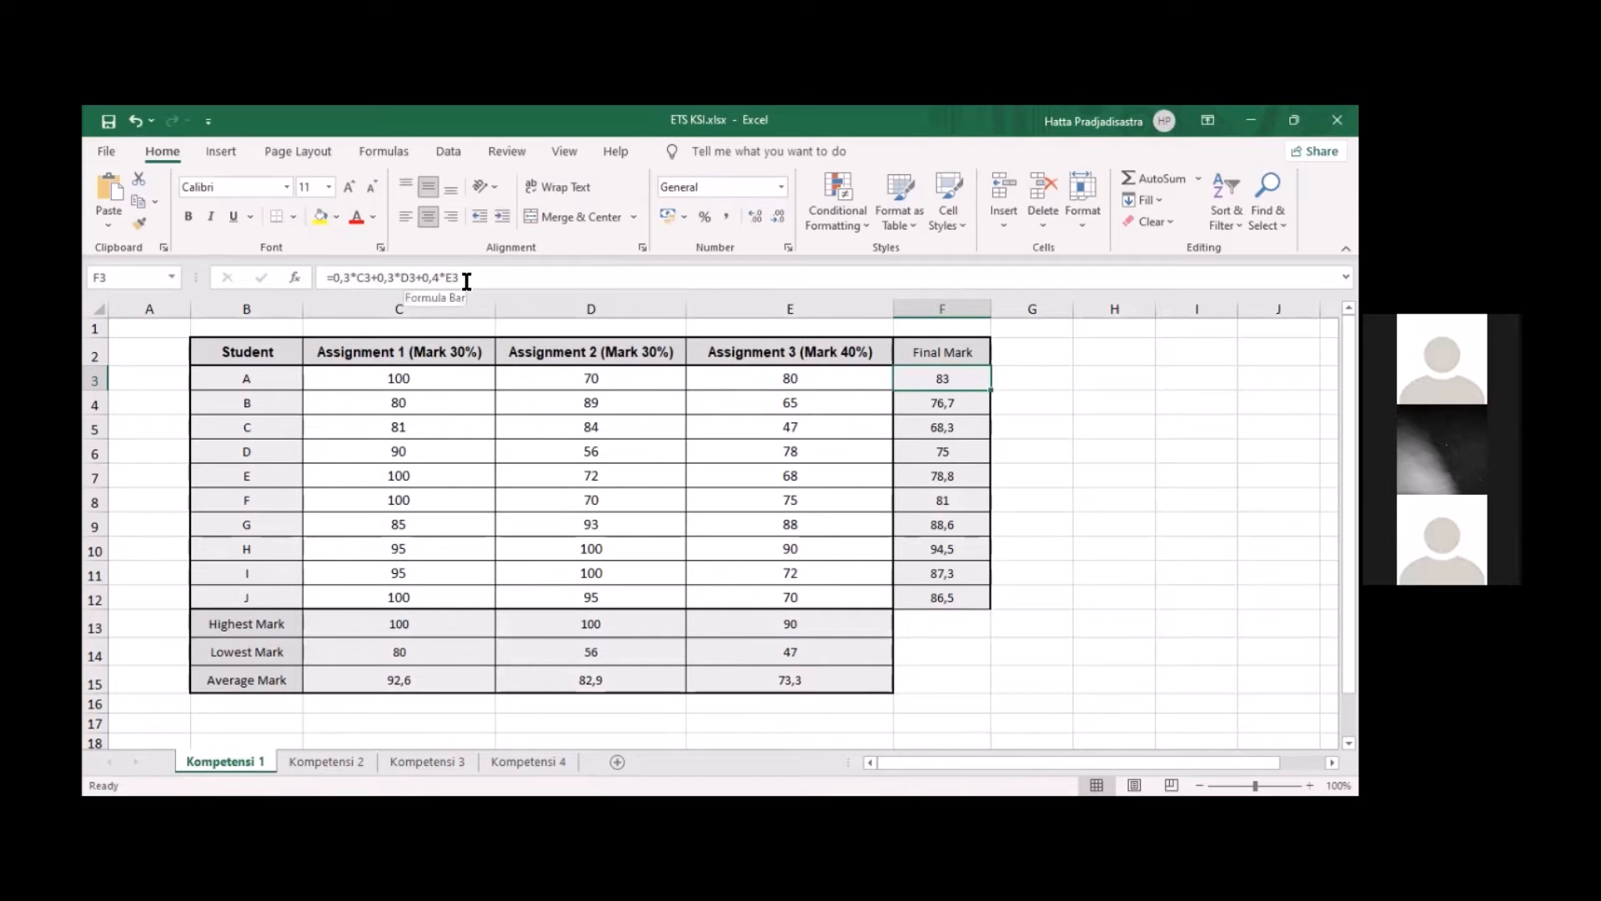
{"action": "left_click_drag", "start_coordinate": [464, 278], "coordinate": [315, 283]}
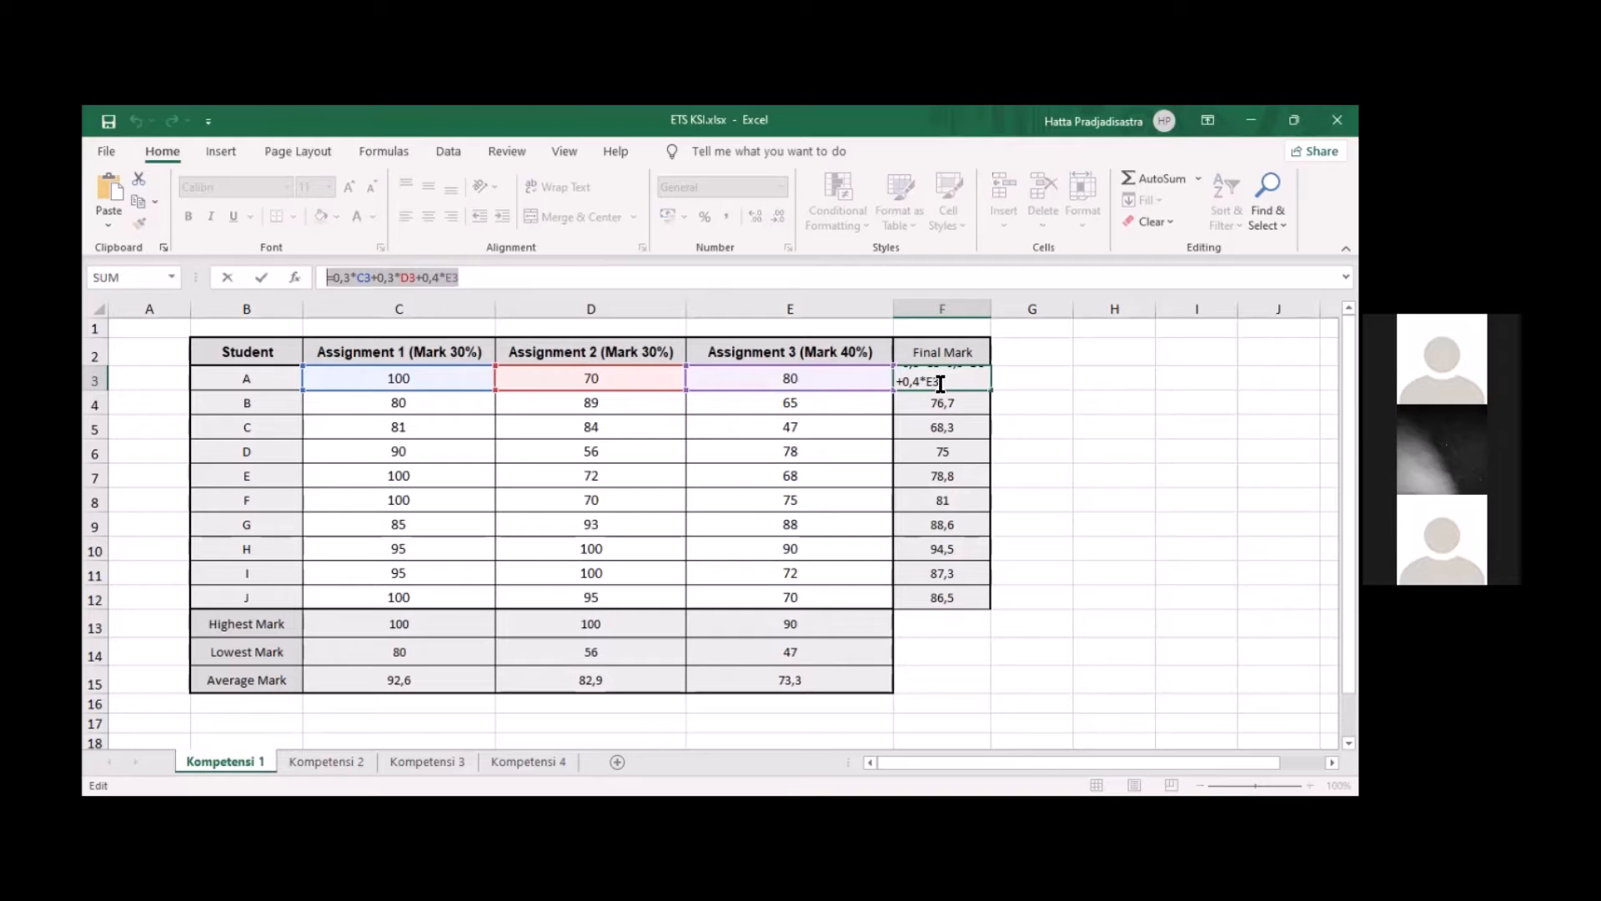
{"action": "key", "text": "Return"}
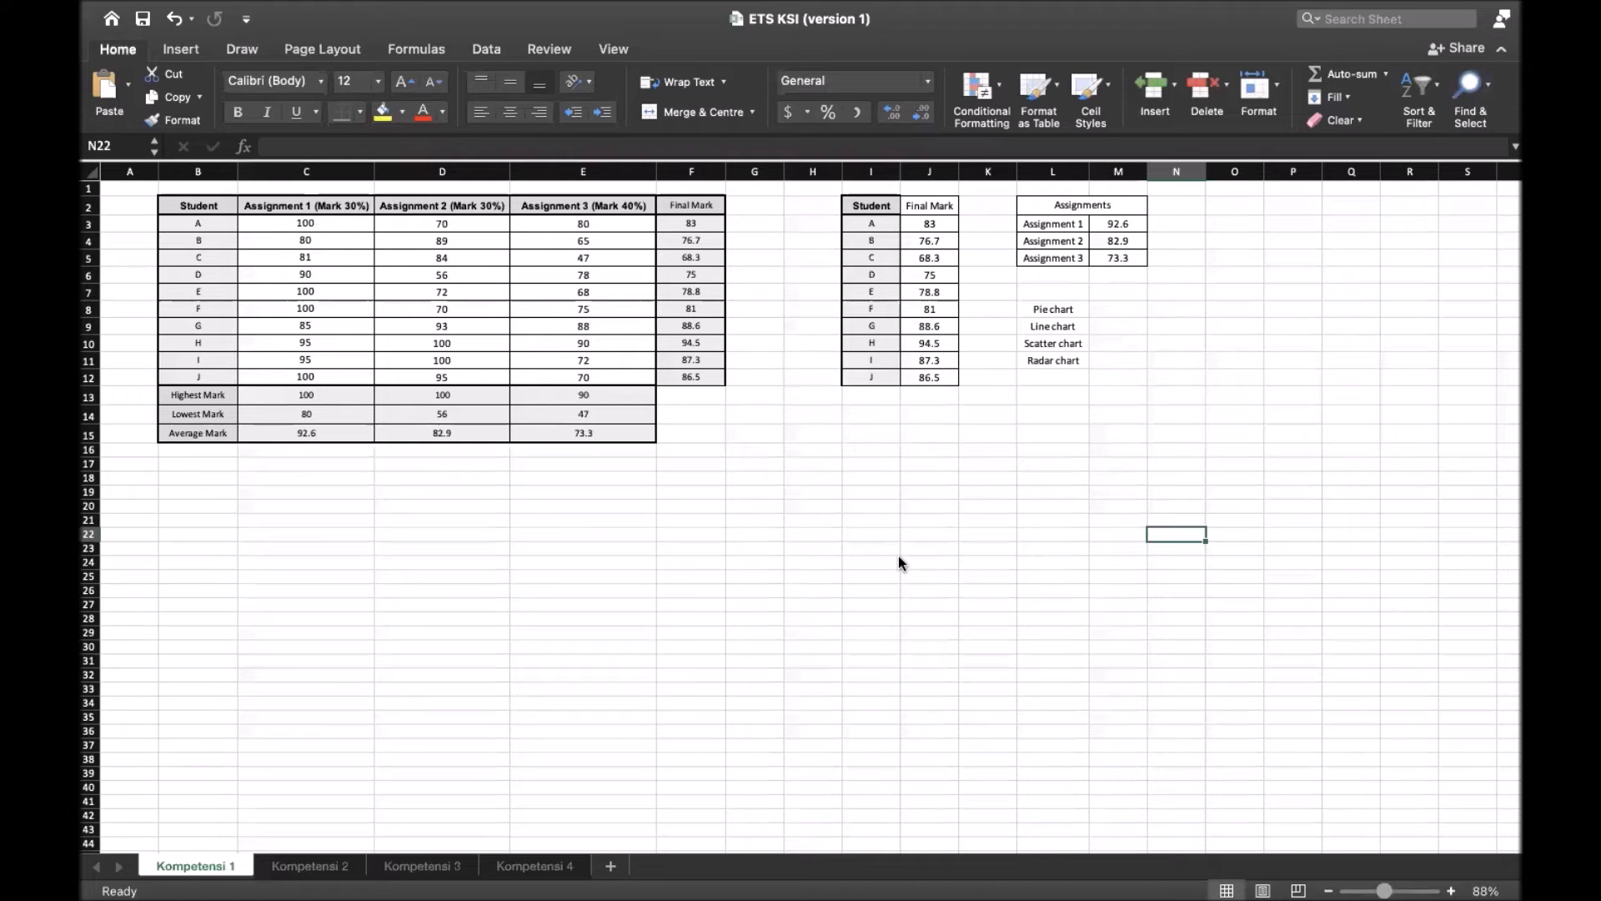
Insert a basic 2-D pie chart and place it directly below the student mark table
{"action": "scroll", "coordinate": [898, 563], "scroll_direction": "up", "scroll_amount": 1}
{"action": "left_click", "coordinate": [1063, 313]}
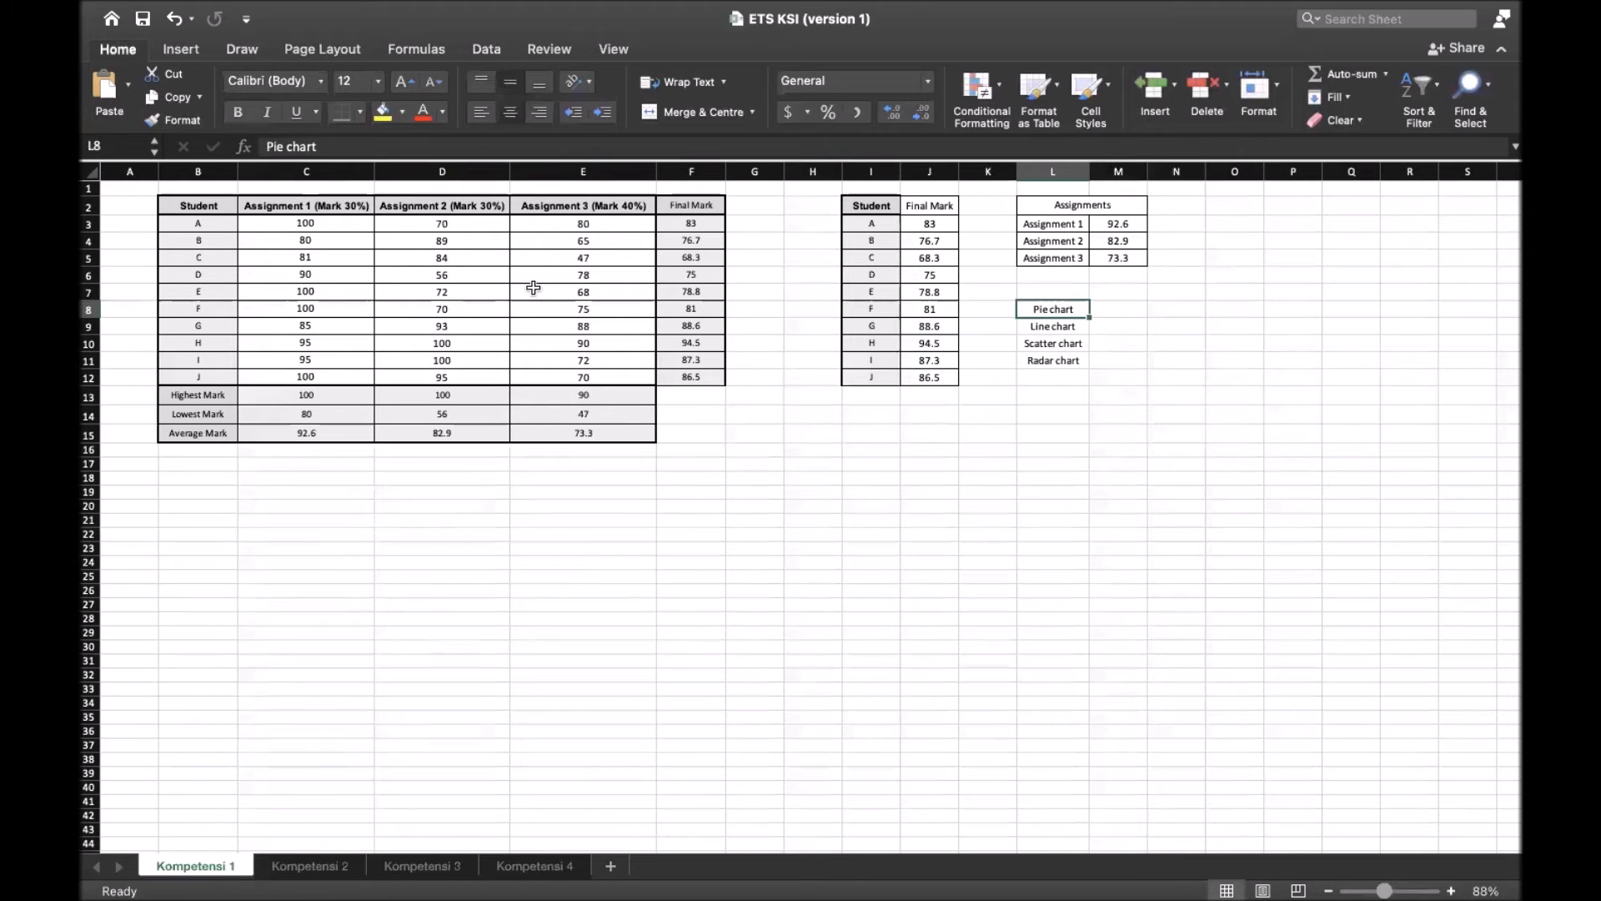
{"action": "left_click", "coordinate": [180, 49]}
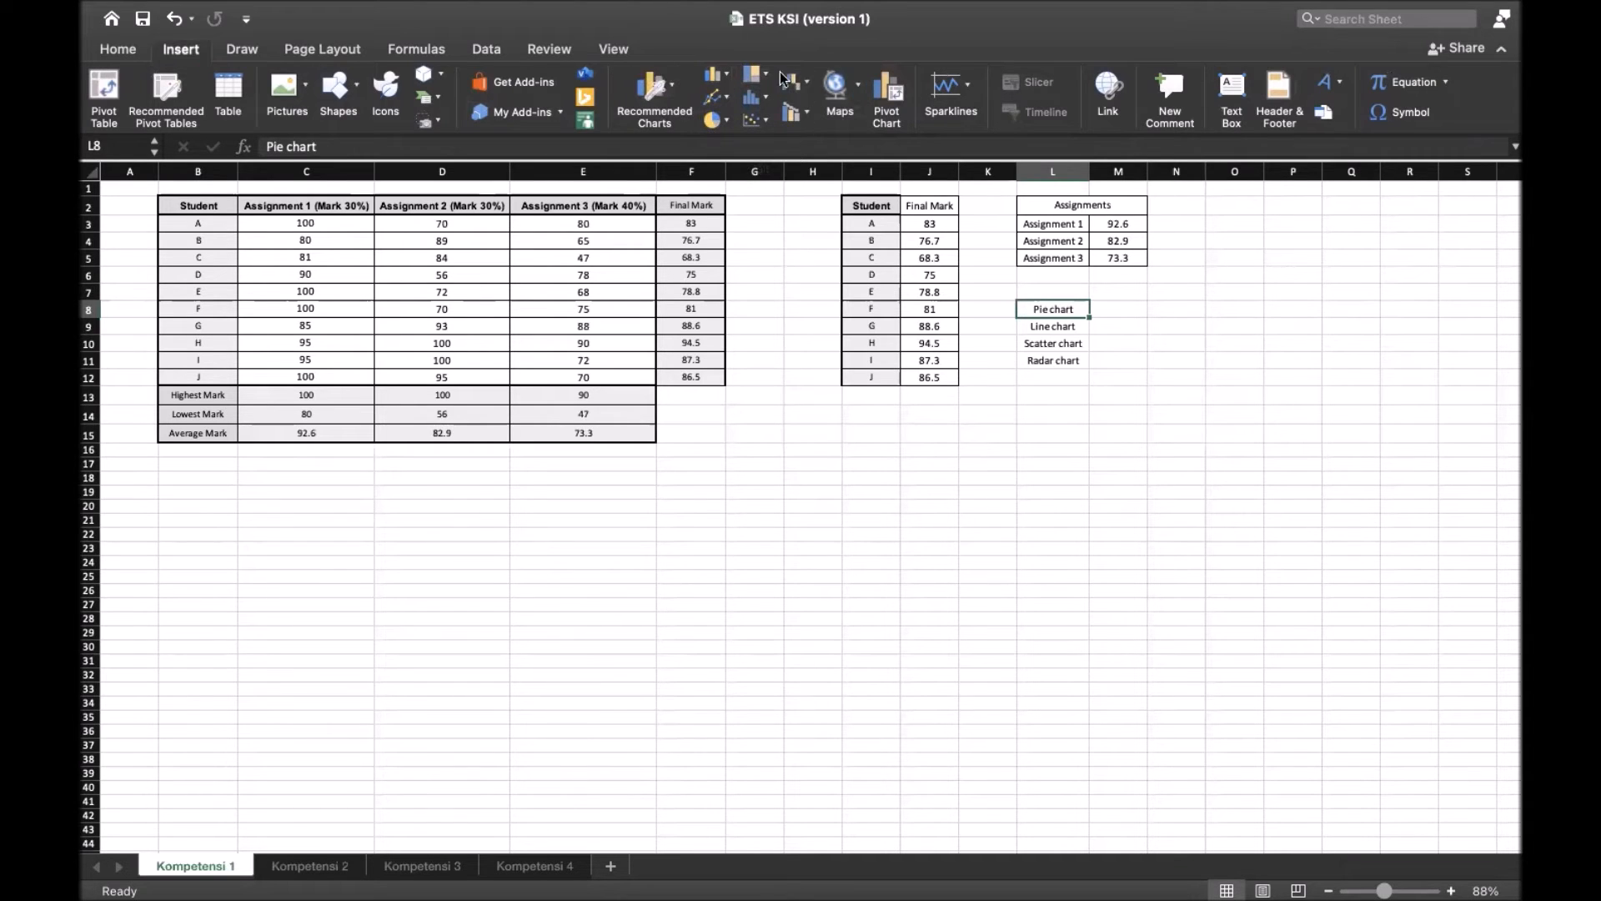
{"action": "left_click", "coordinate": [714, 121]}
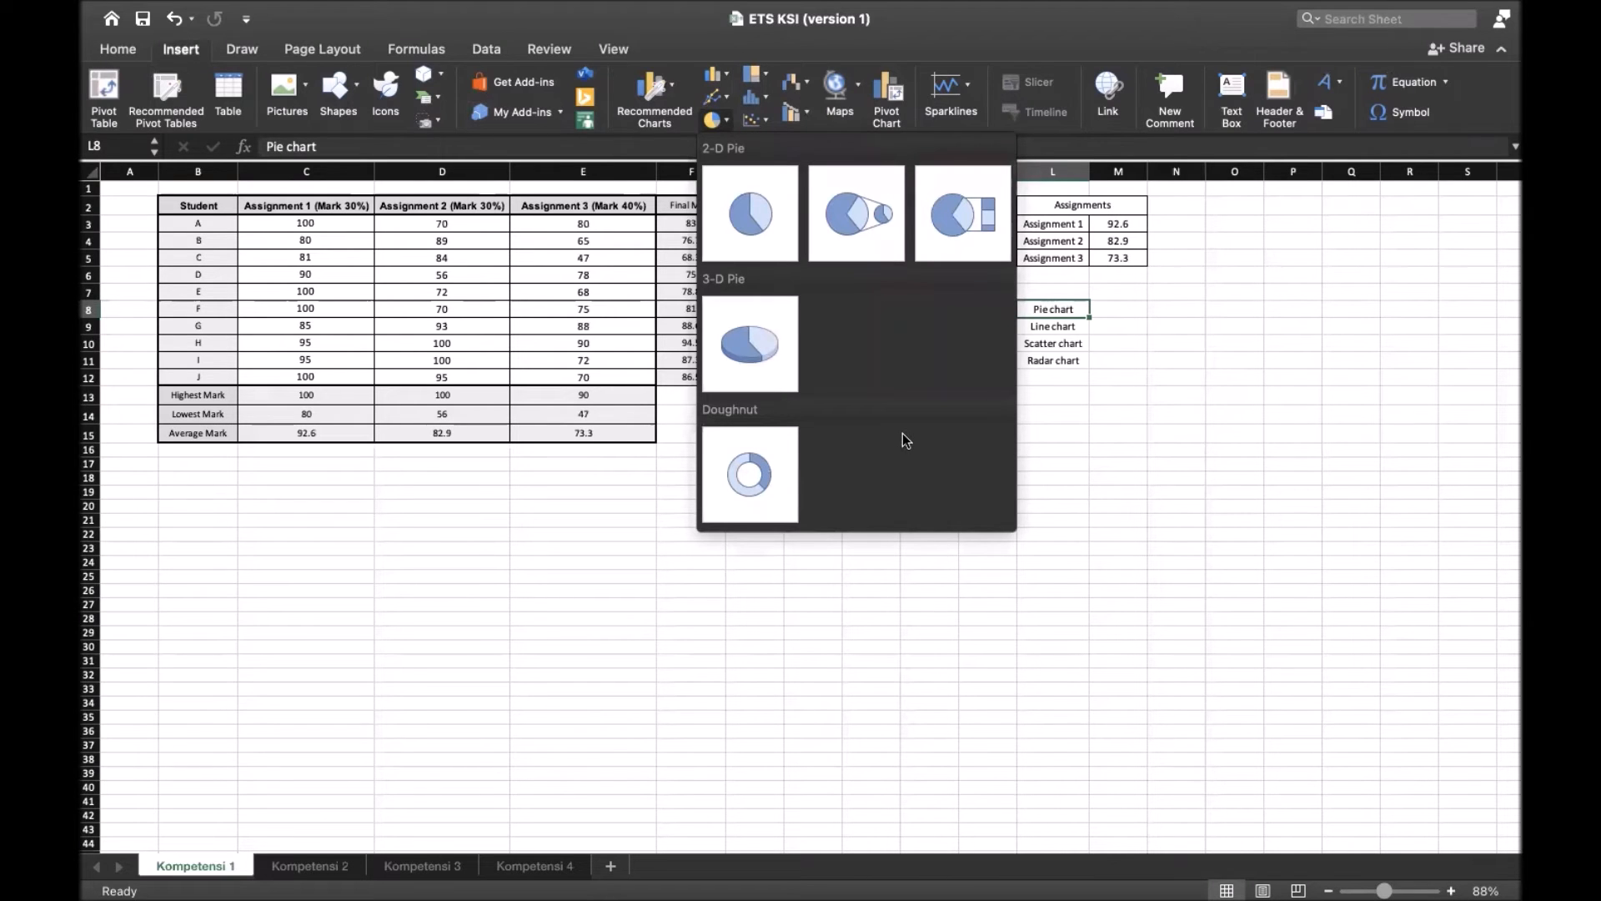
{"action": "left_click", "coordinate": [756, 236]}
{"action": "left_click_drag", "start_coordinate": [799, 510], "coordinate": [428, 557]}
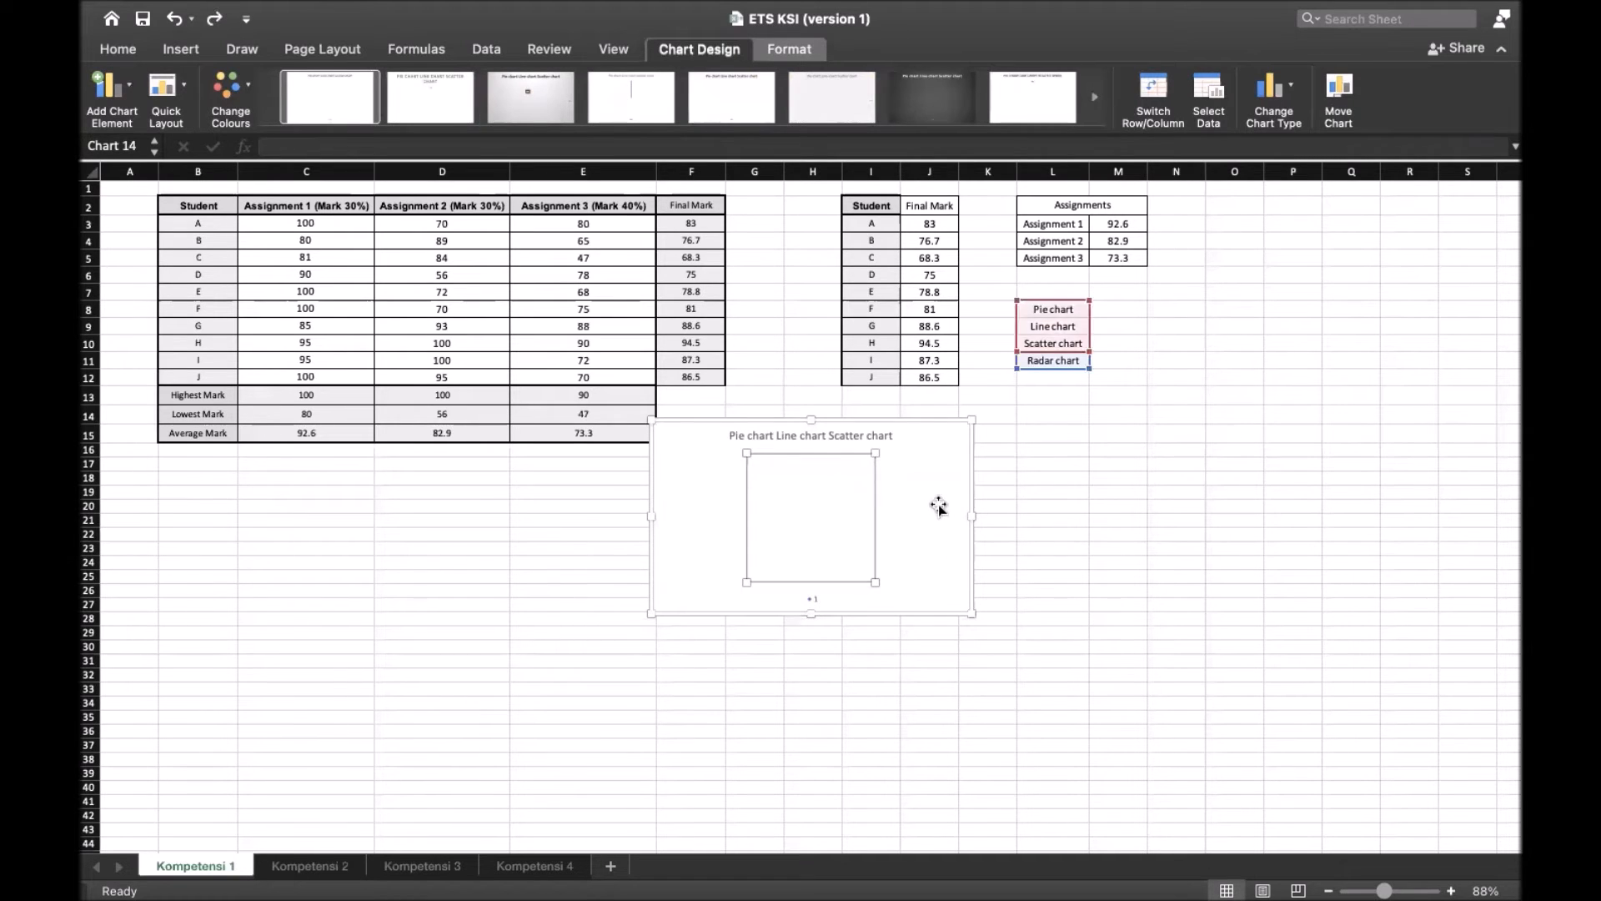
{"action": "left_click_drag", "start_coordinate": [937, 504], "coordinate": [444, 546]}
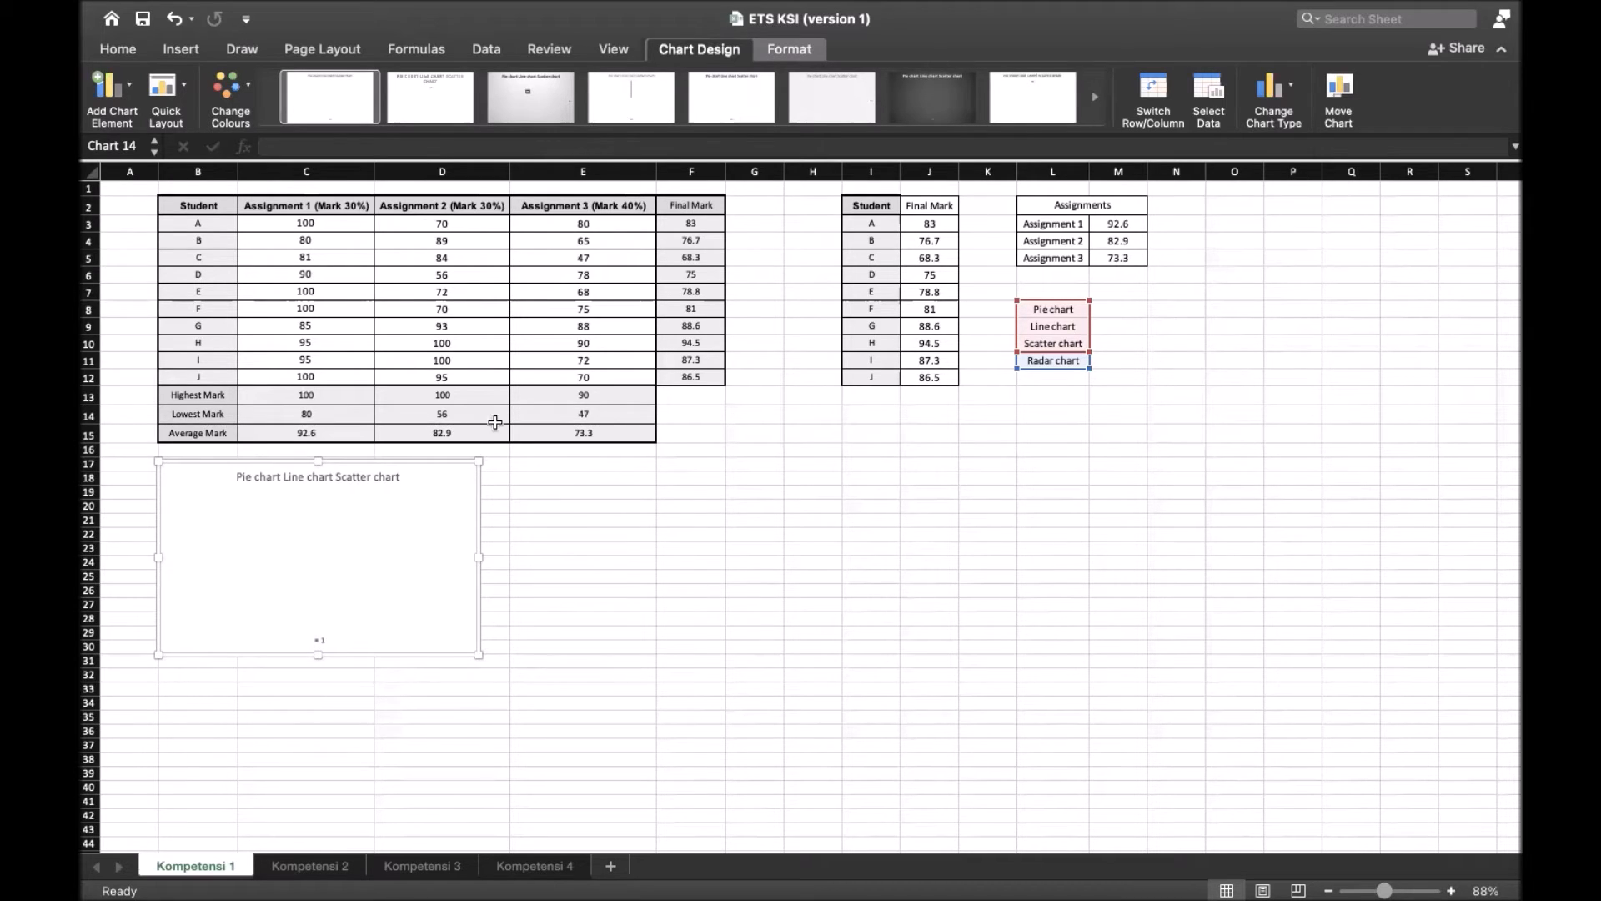
Set the pie chart's data range to the assignment names and averages in L3:M5 of Kompetensi 1
{"action": "left_click", "coordinate": [1216, 90]}
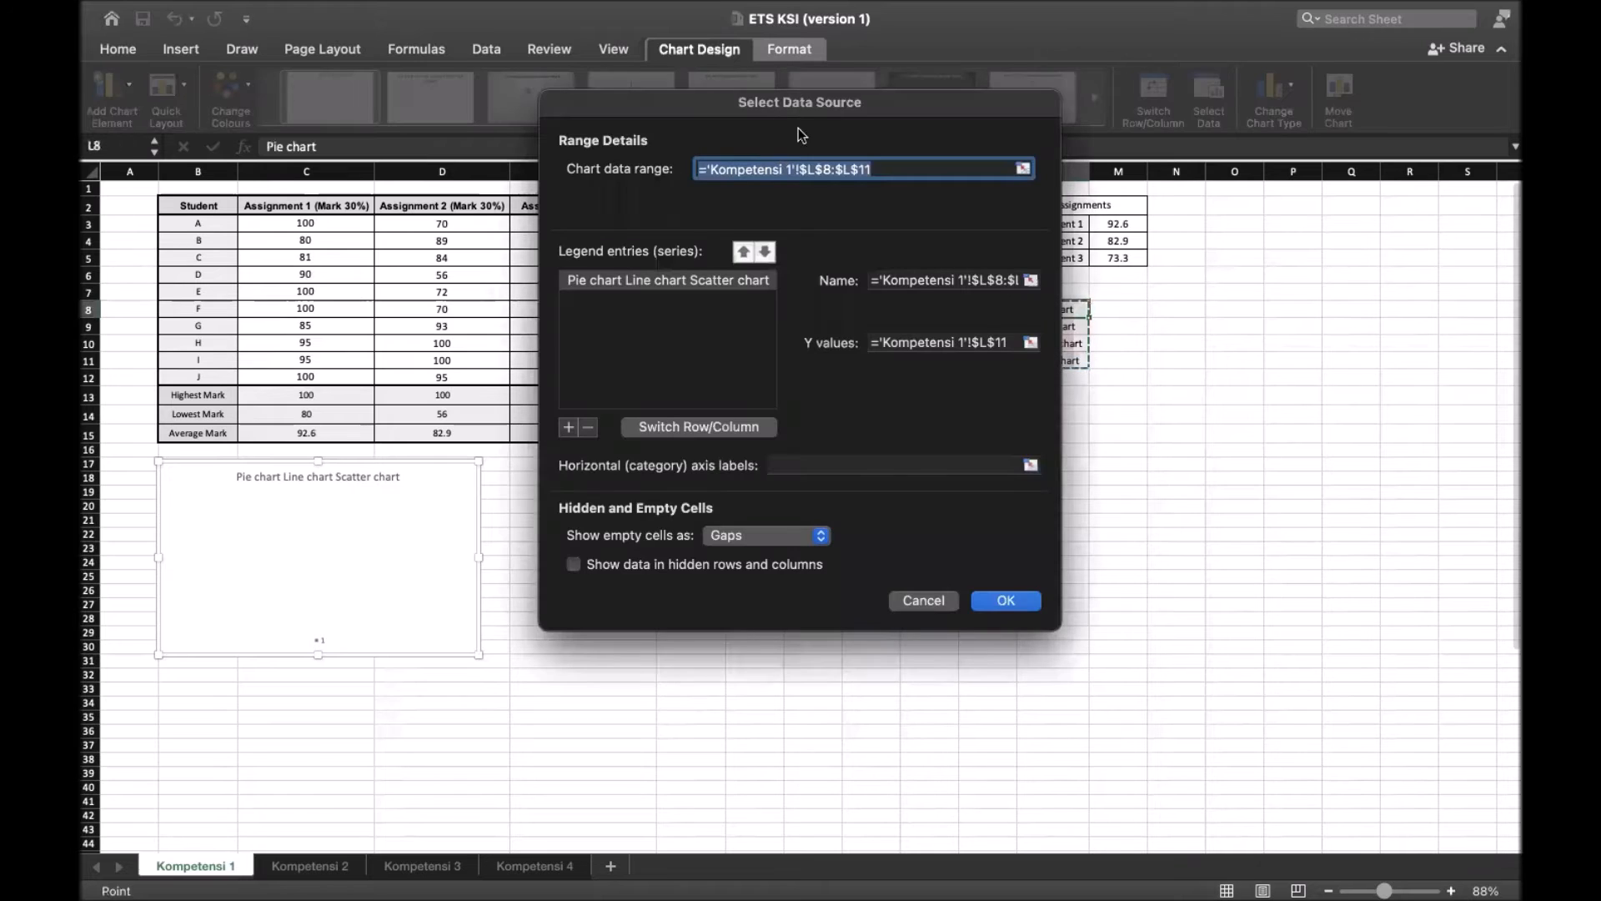
{"action": "left_click_drag", "start_coordinate": [849, 125], "coordinate": [767, 205]}
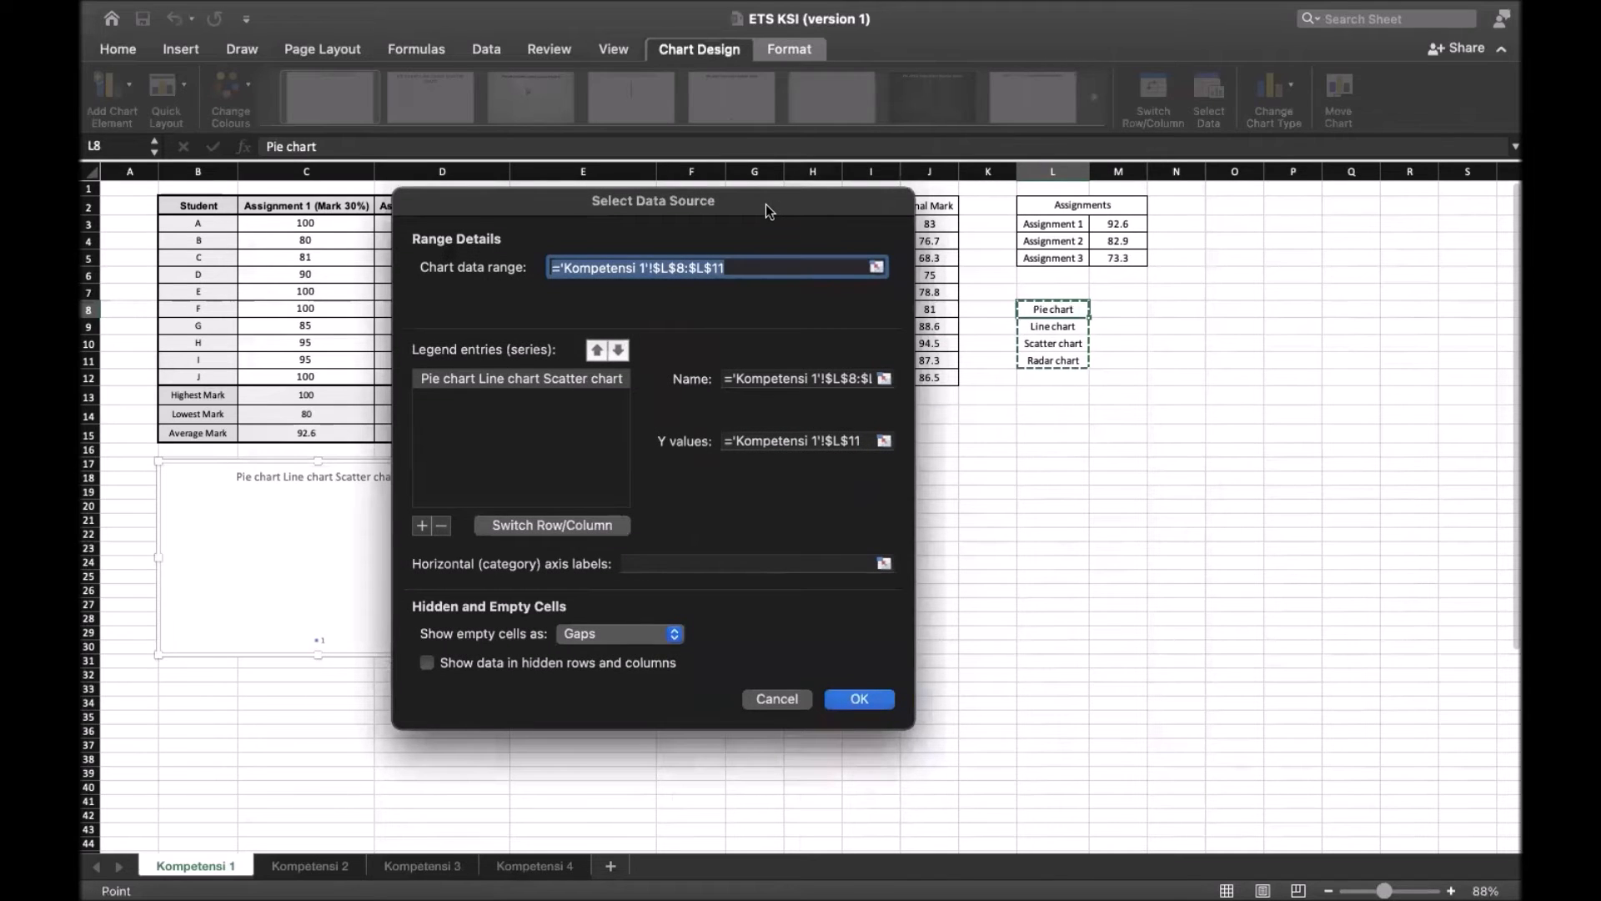
{"action": "left_click_drag", "start_coordinate": [766, 204], "coordinate": [1153, 222]}
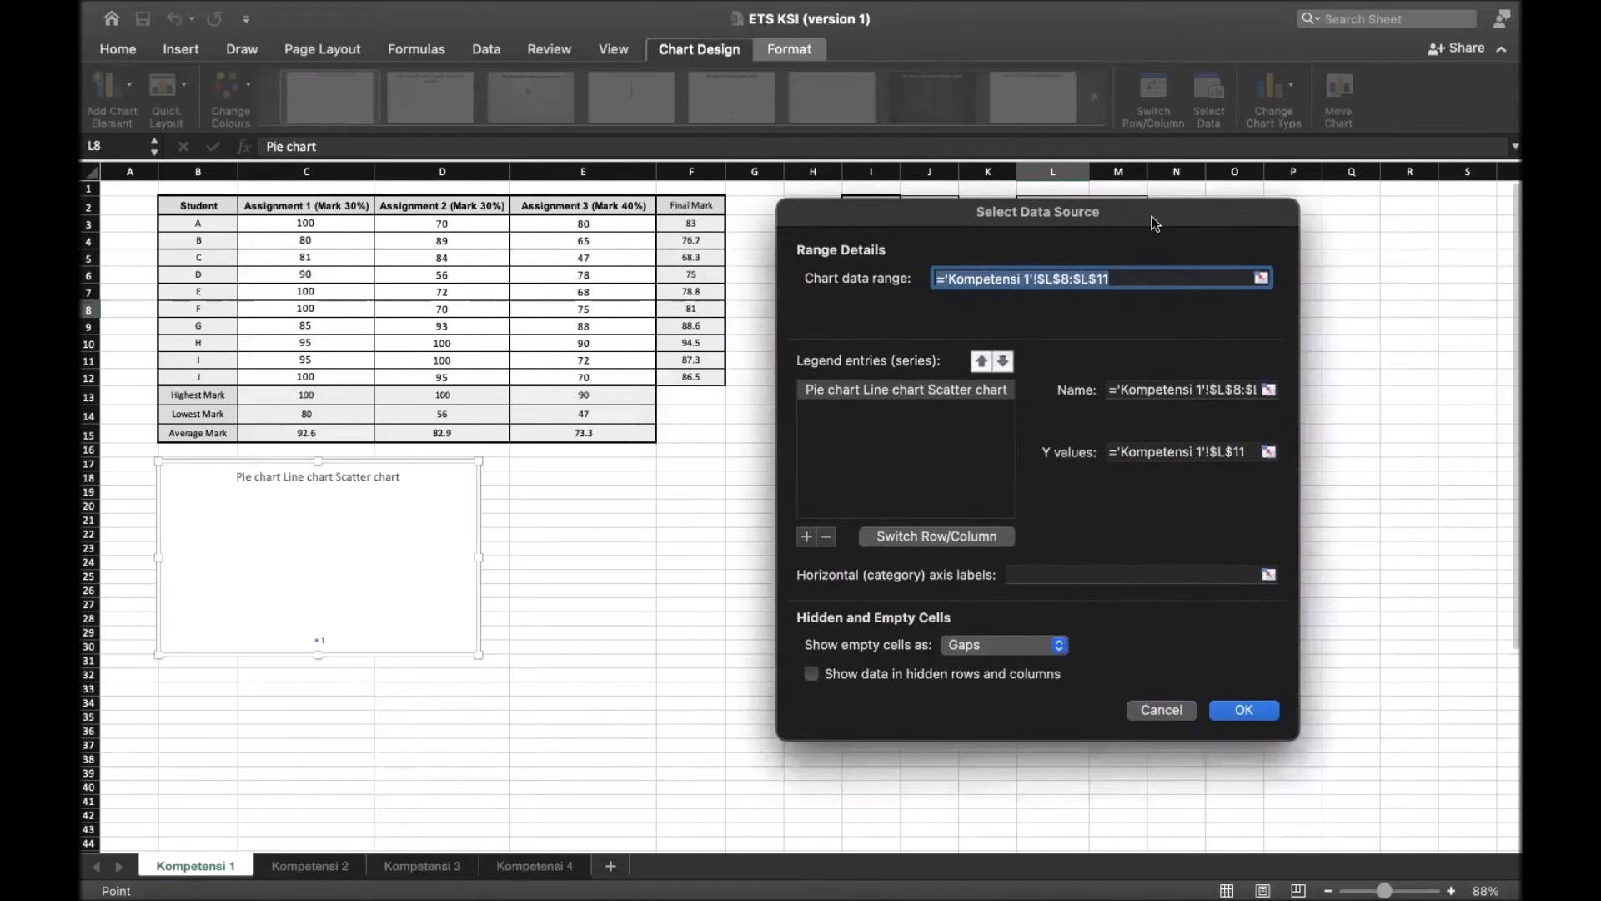
{"action": "left_click_drag", "start_coordinate": [1154, 223], "coordinate": [689, 209]}
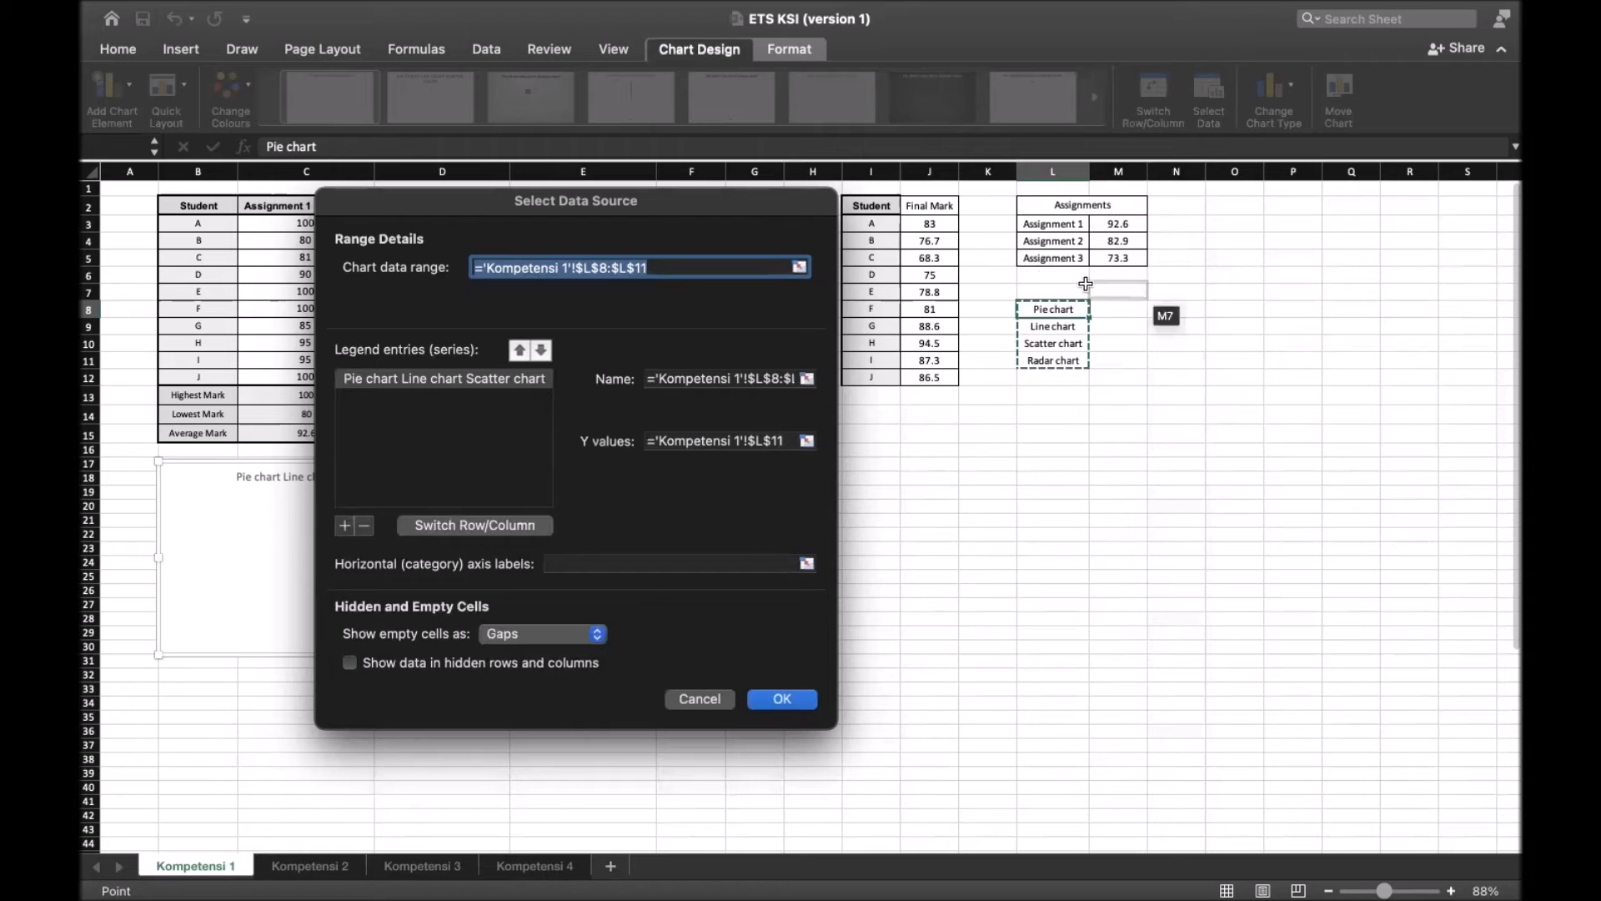
{"action": "mouse_move", "coordinate": [748, 209]}
{"action": "left_mouse_down"}
{"action": "mouse_move", "coordinate": [818, 274]}
{"action": "mouse_move", "coordinate": [812, 290]}
{"action": "mouse_move", "coordinate": [716, 207]}
{"action": "left_mouse_up"}
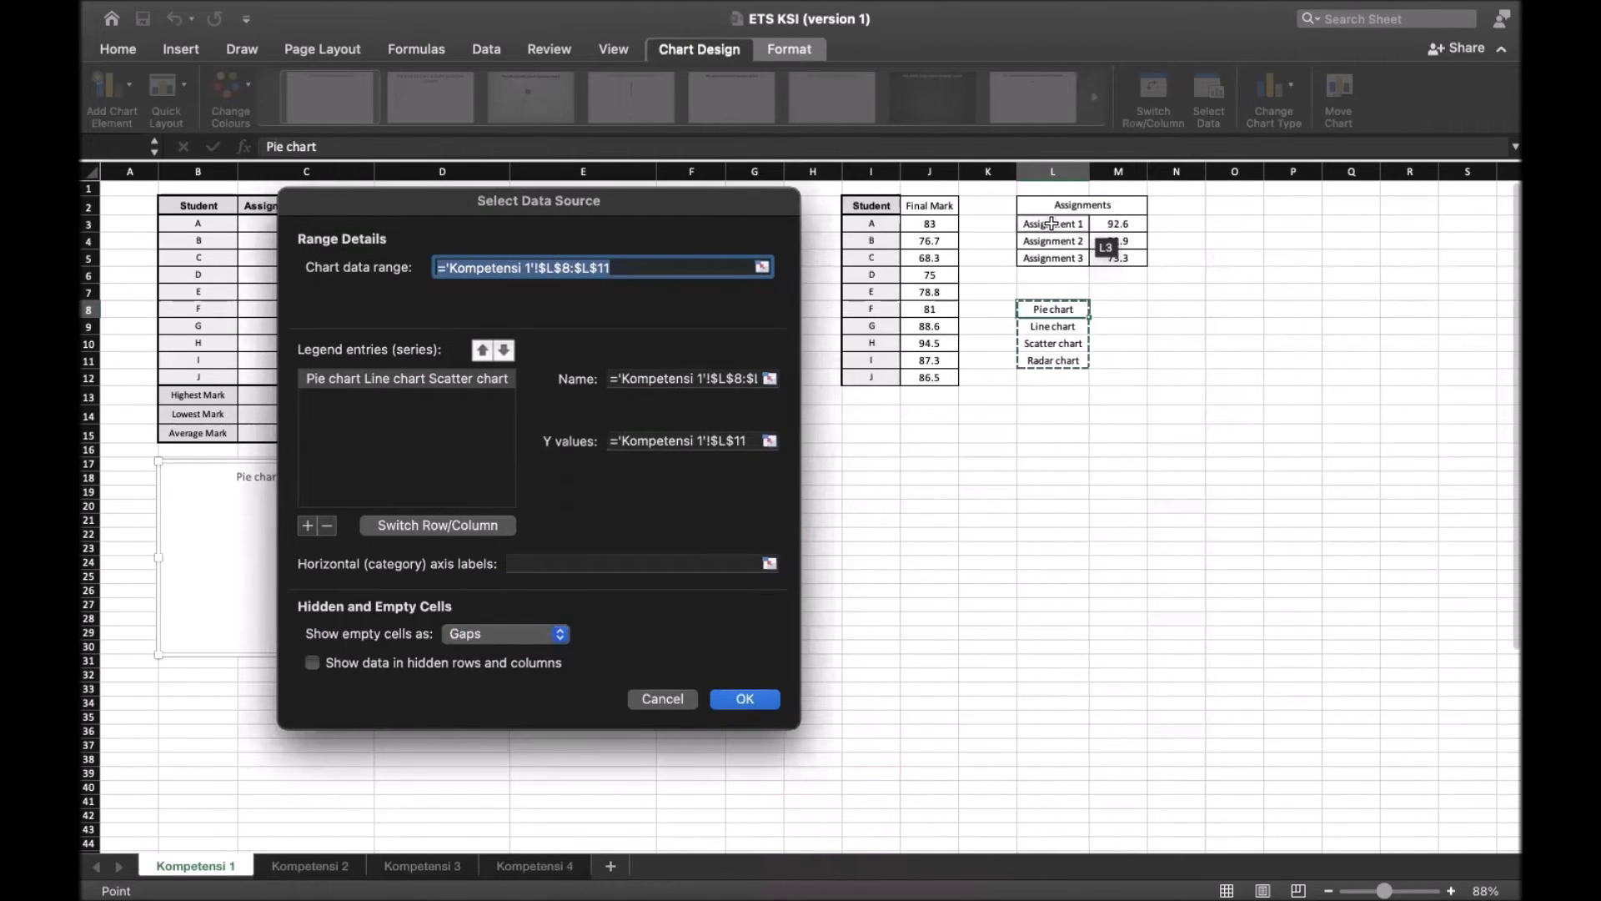
{"action": "left_click_drag", "start_coordinate": [1048, 224], "coordinate": [1116, 262]}
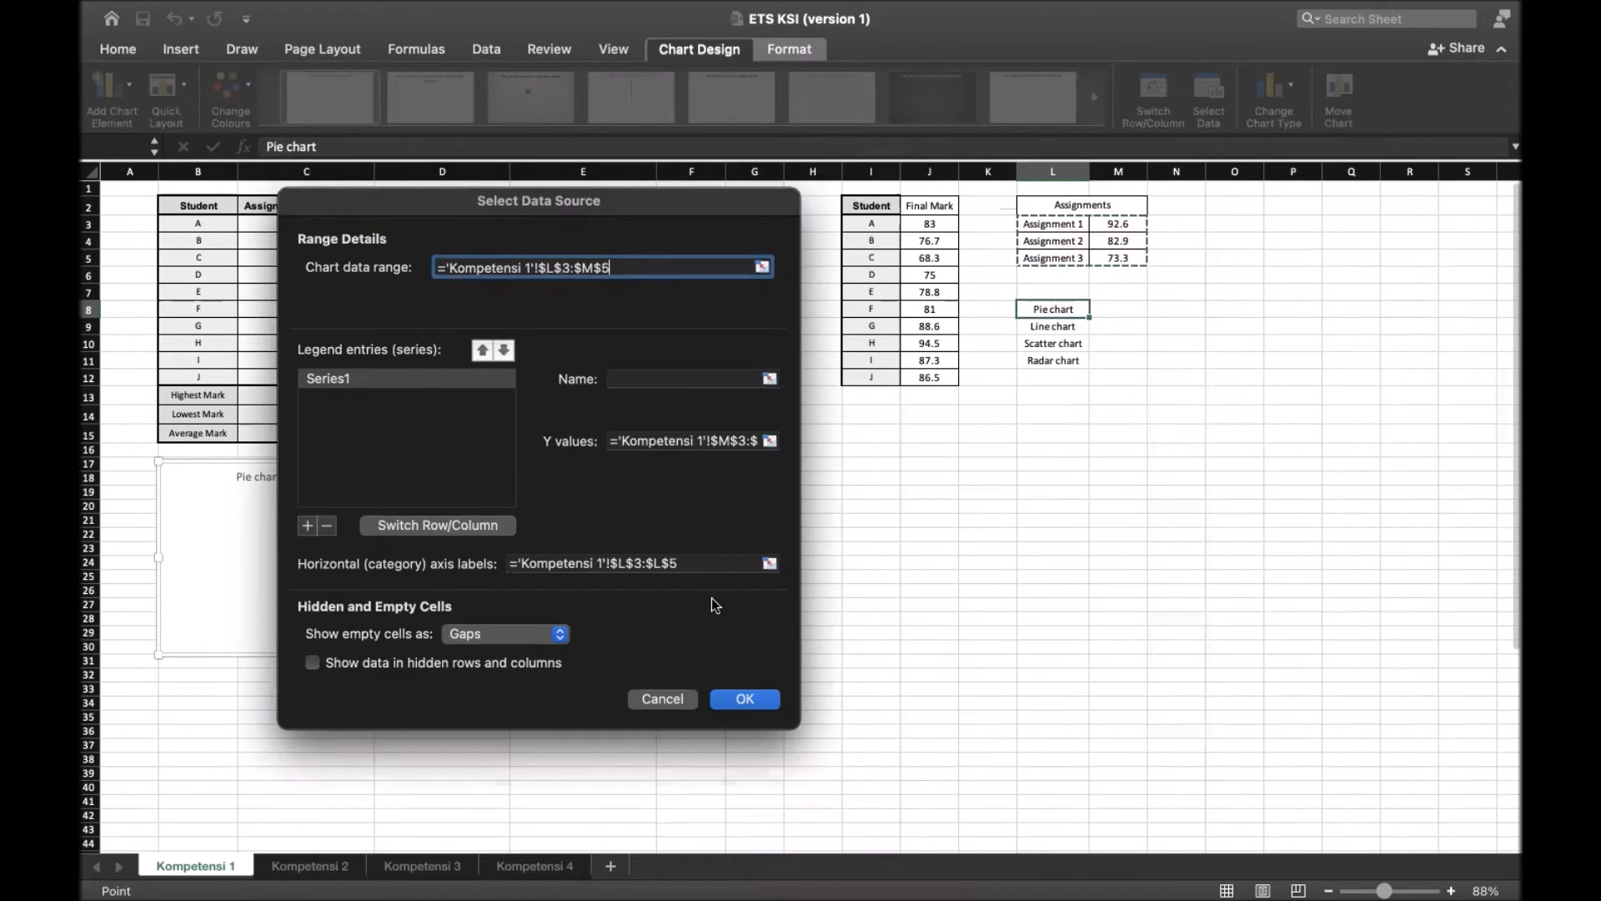
{"action": "left_click", "coordinate": [742, 694]}
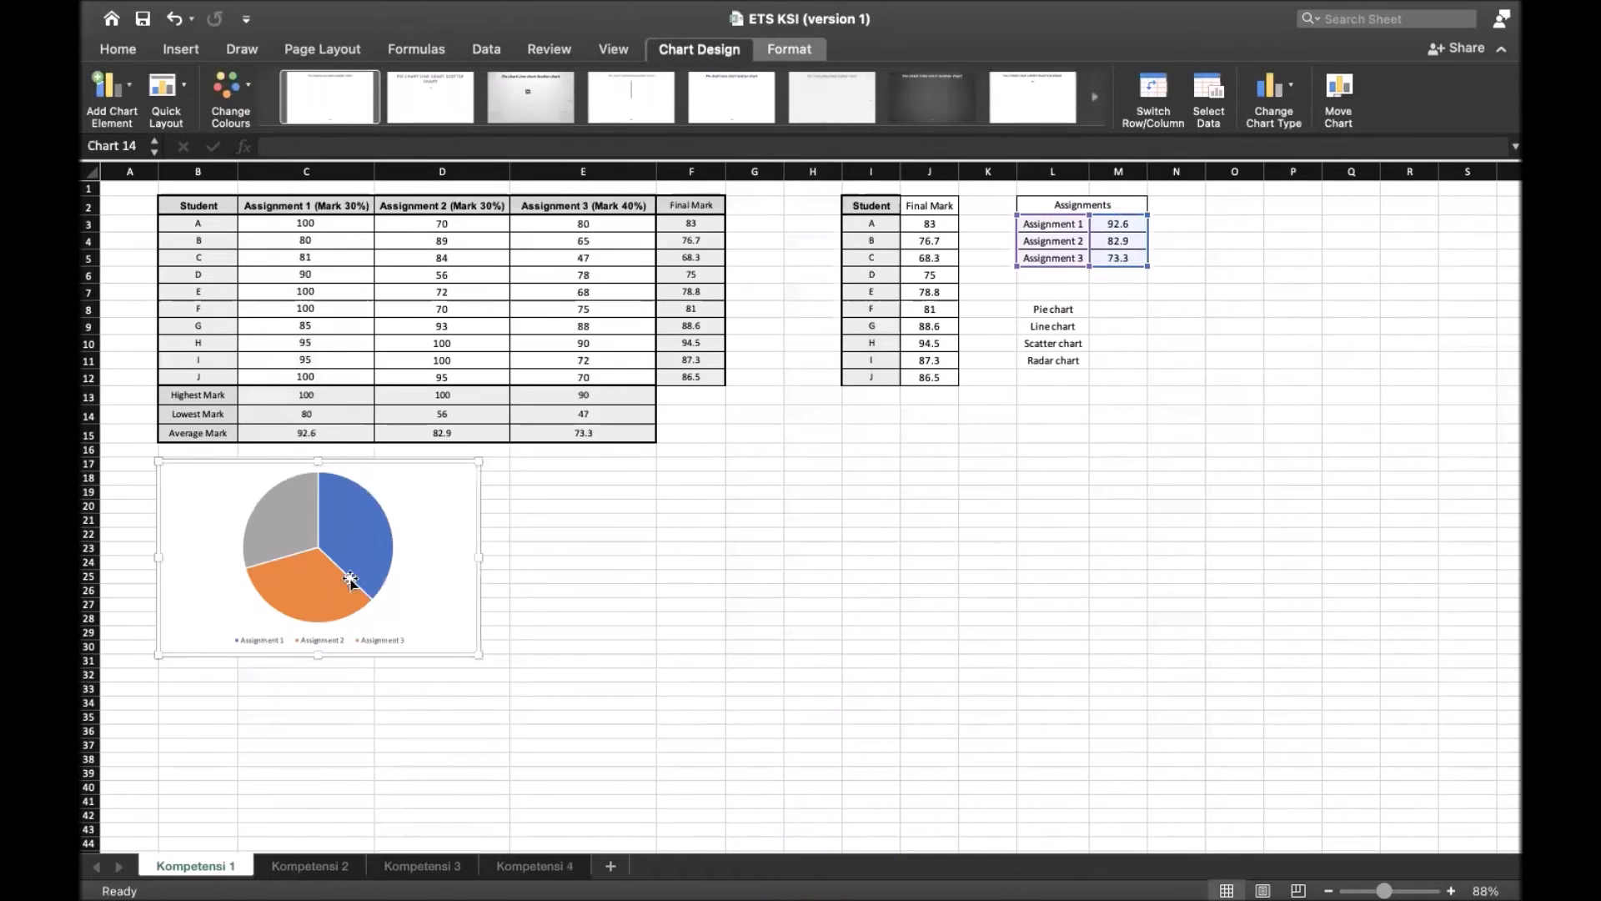
Move the pie chart down about one row and inspect the value of its Assignment 1 slice
{"action": "left_click", "coordinate": [357, 534]}
{"action": "left_click_drag", "start_coordinate": [422, 518], "coordinate": [422, 525]}
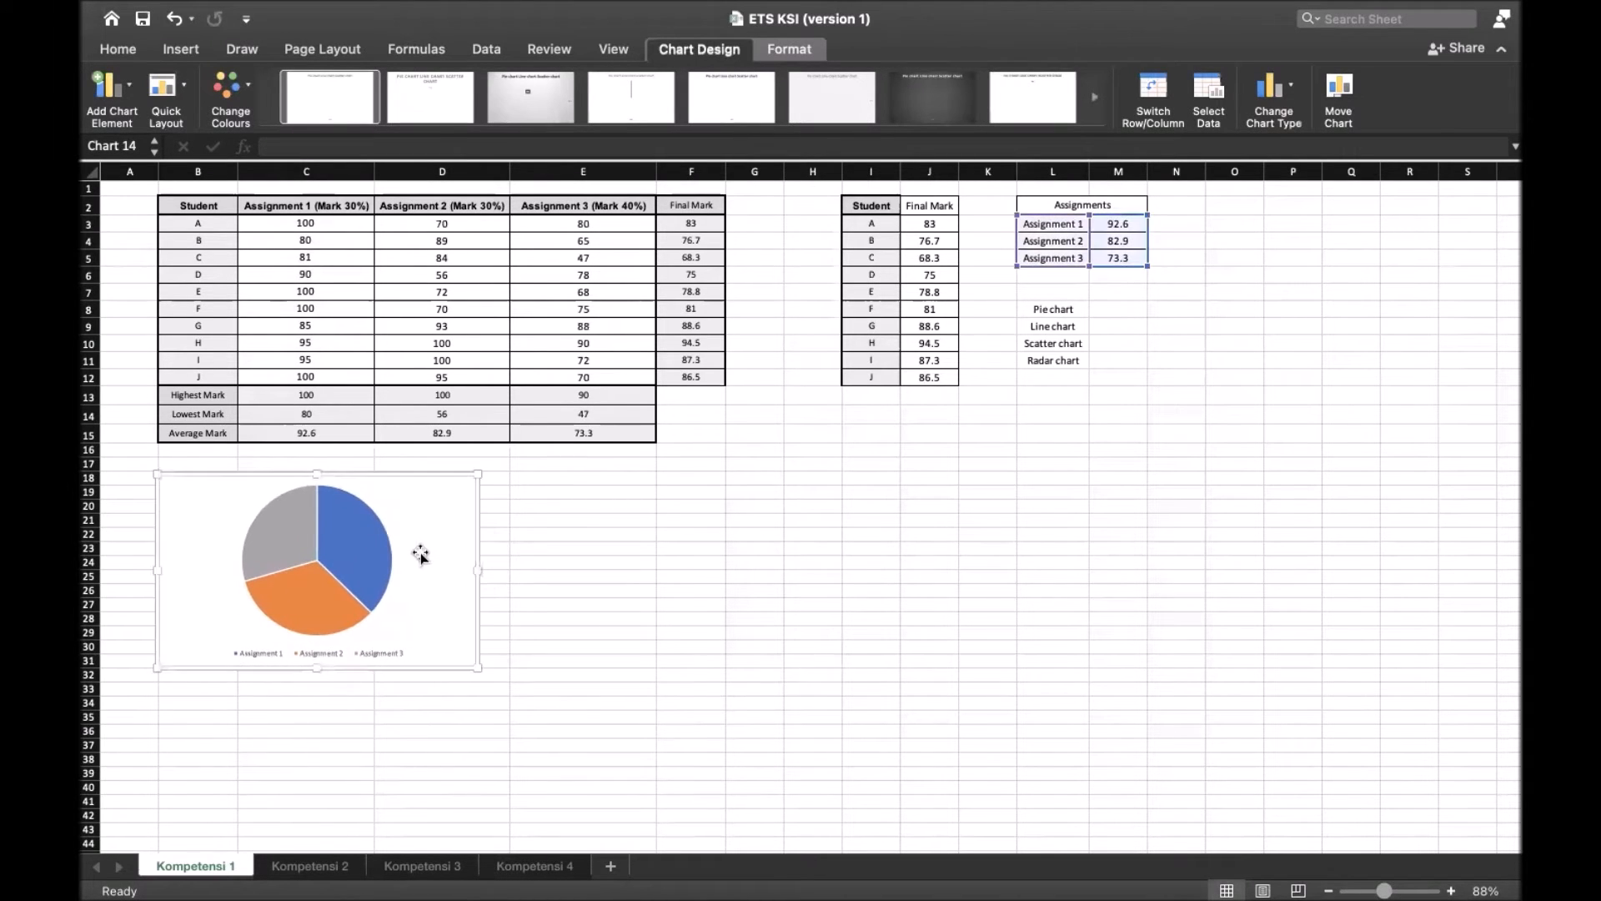
{"action": "left_click", "coordinate": [360, 587]}
{"action": "right_click", "coordinate": [363, 546]}
{"action": "key", "text": "Escape"}
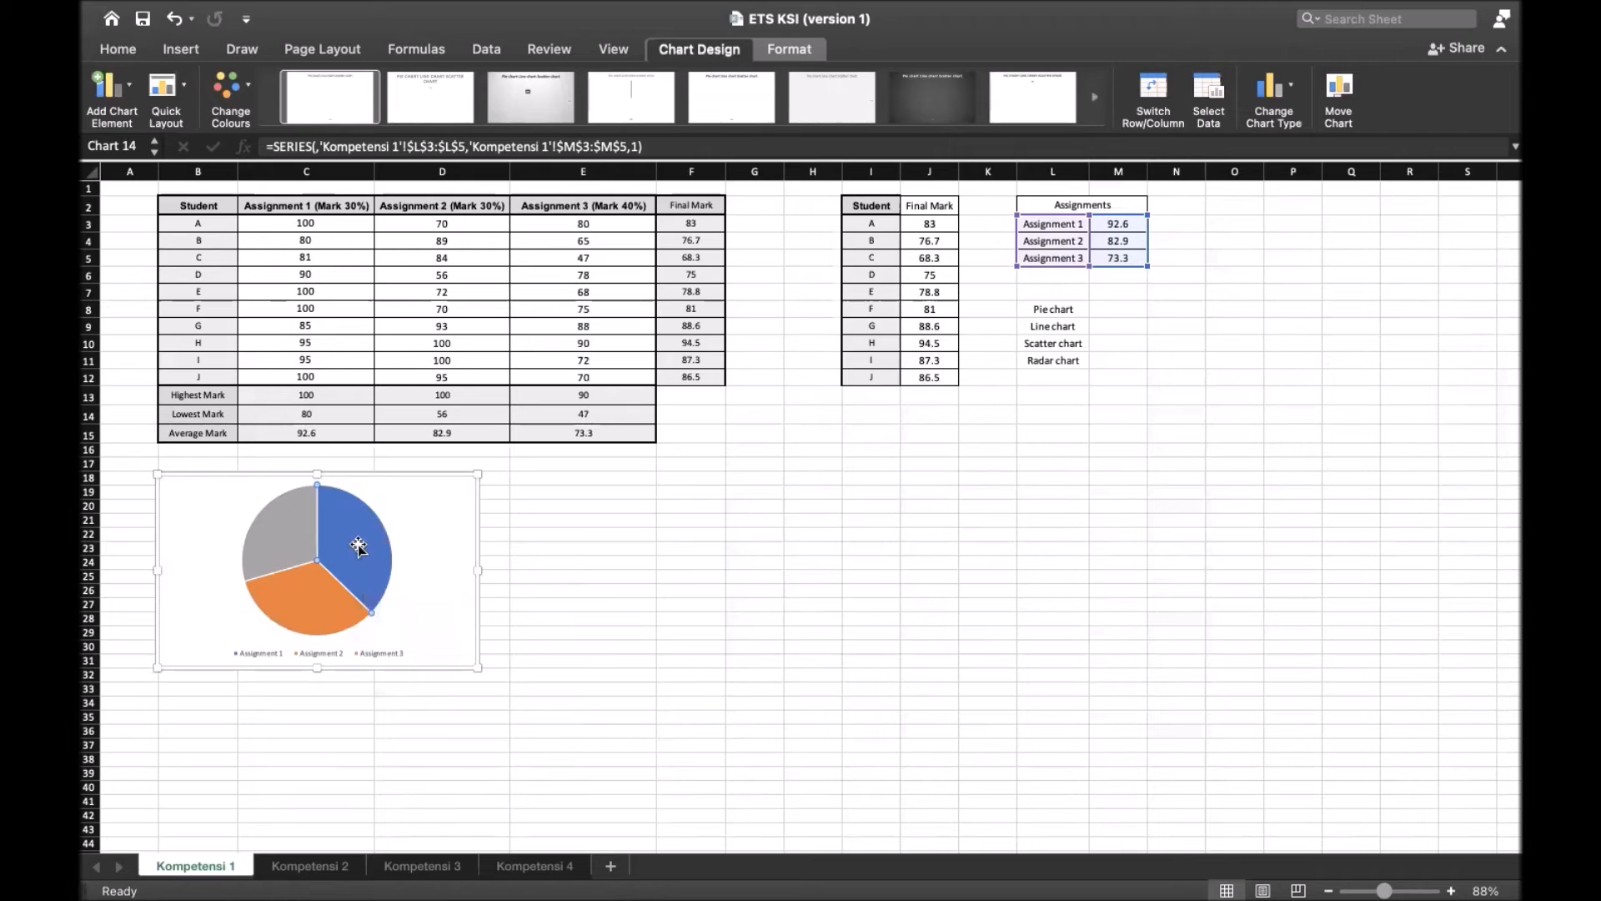
{"action": "mouse_move", "coordinate": [356, 552]}
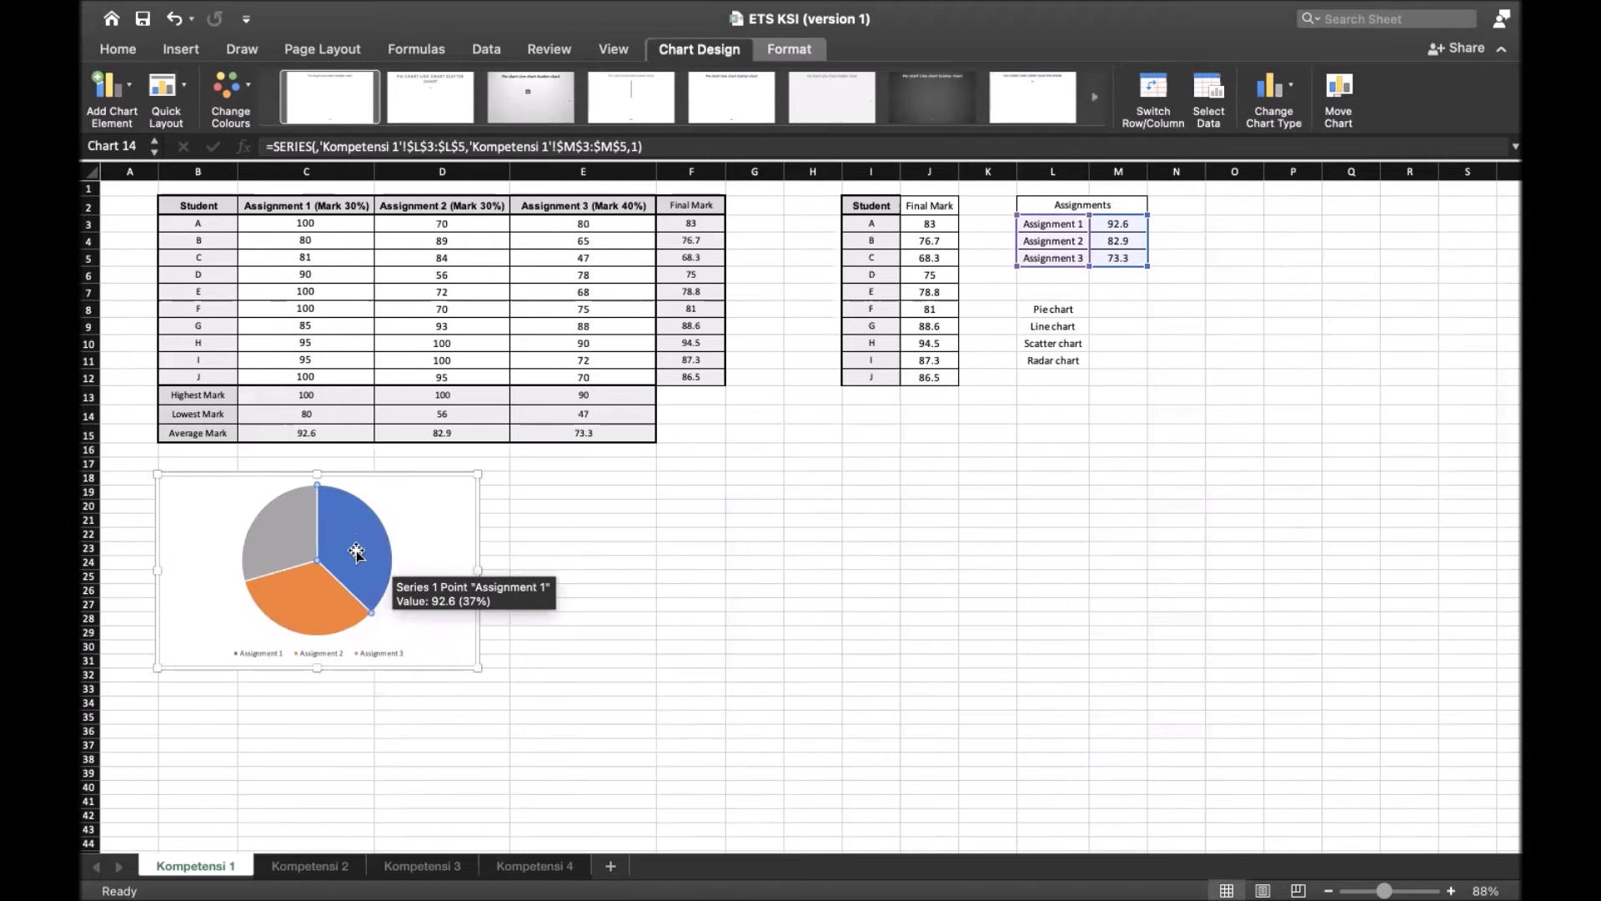
{"action": "left_click", "coordinate": [408, 532]}
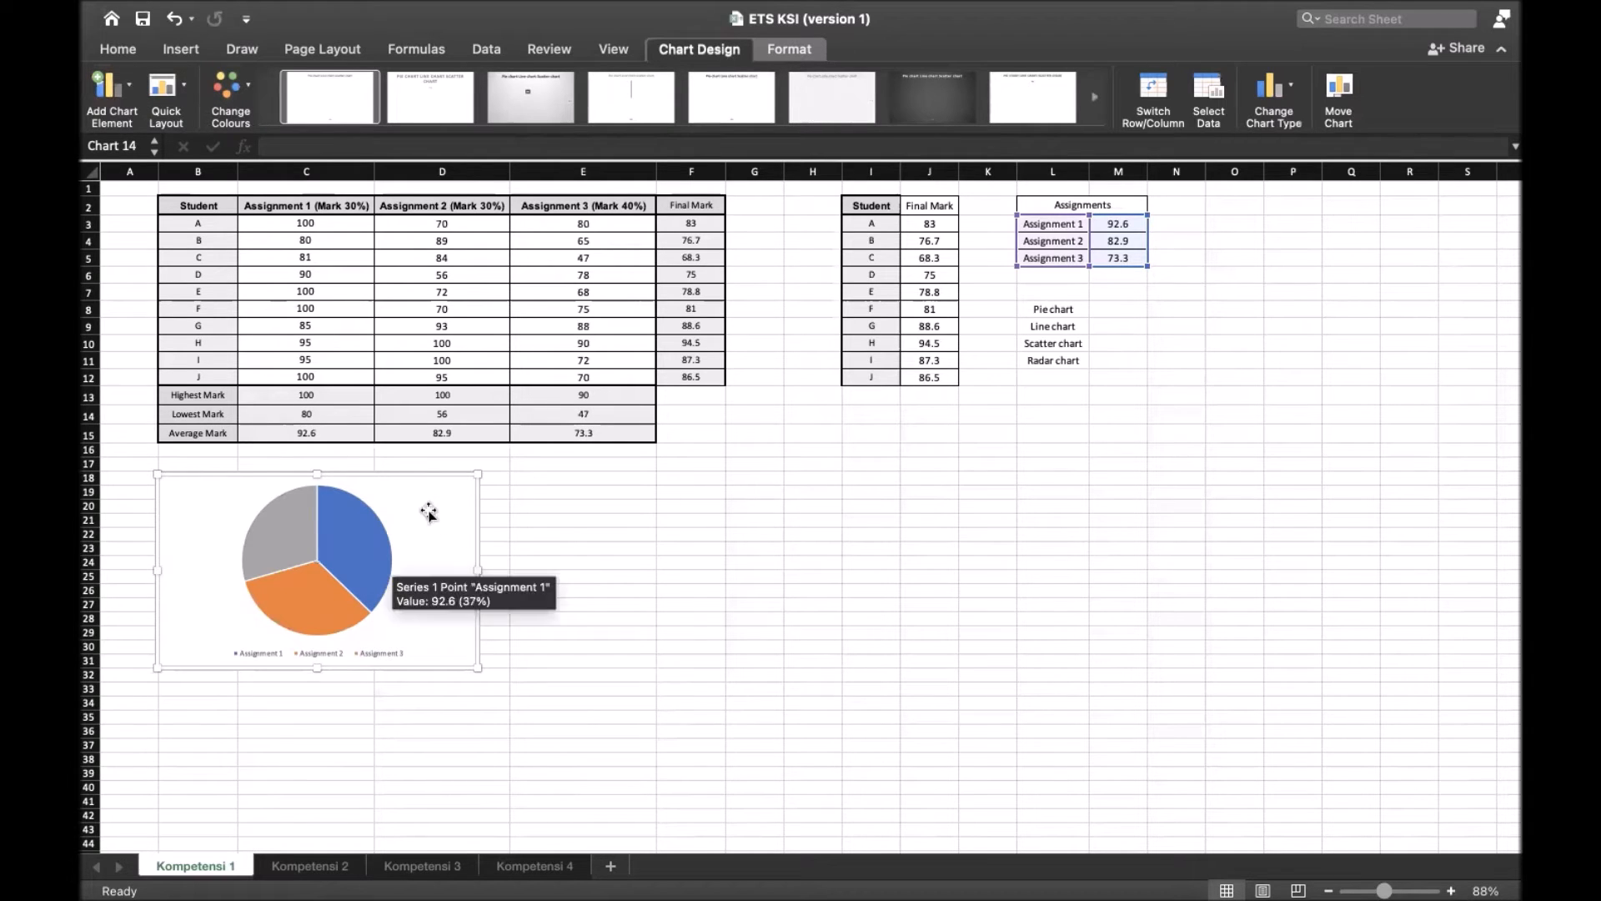
Place the pie chart's legend on the left and add data labels at the outside end of the slices
{"action": "left_click", "coordinate": [119, 97]}
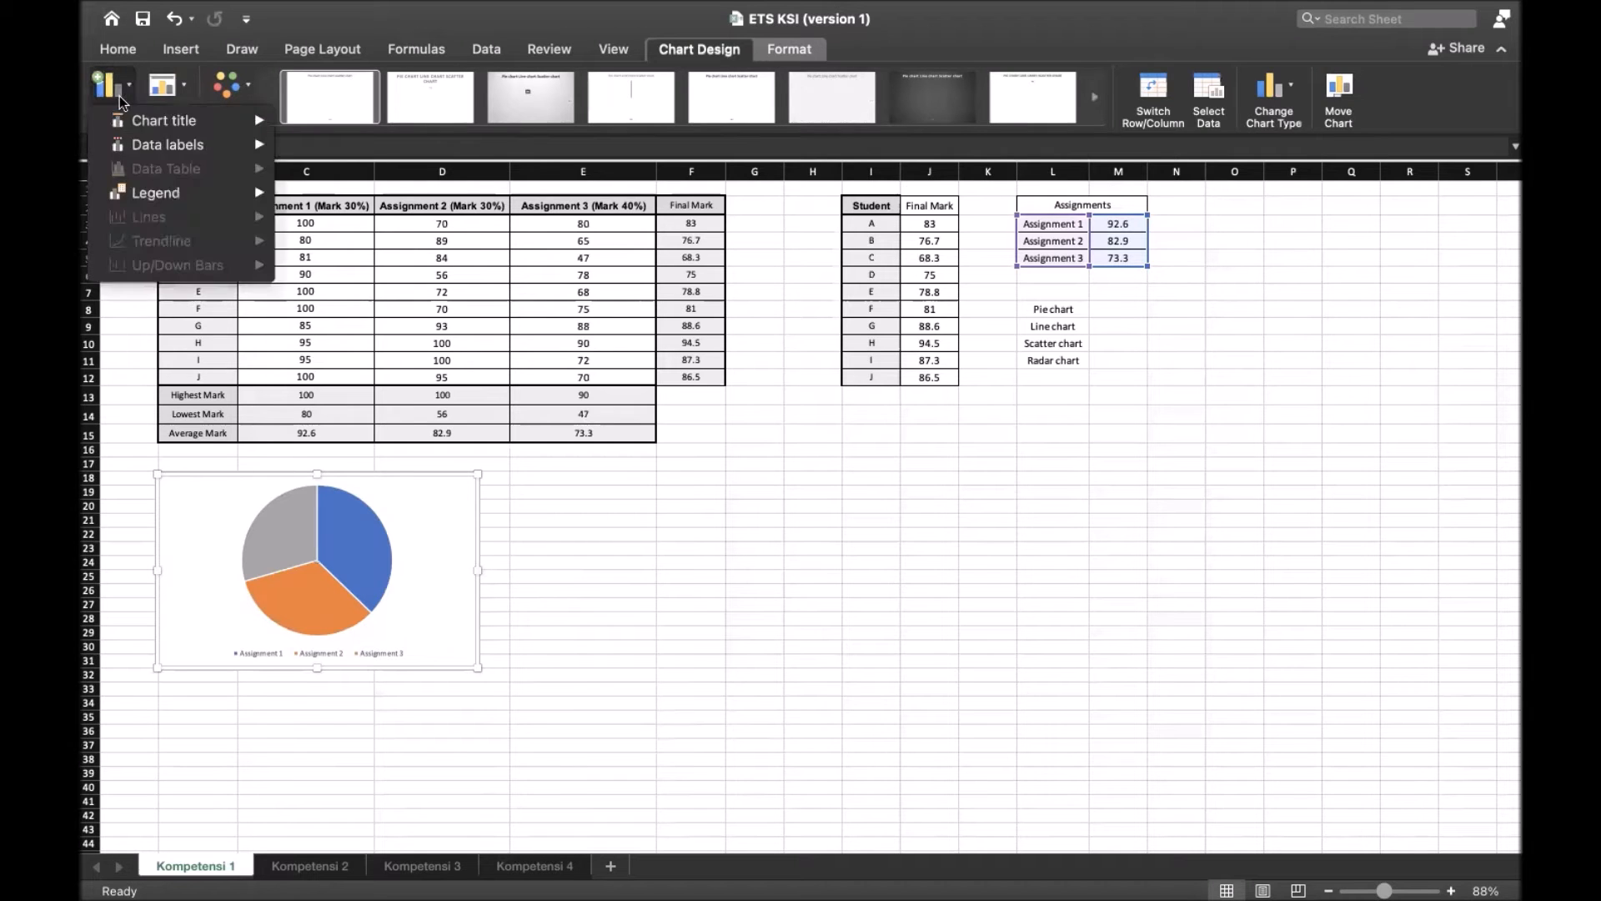
{"action": "mouse_move", "coordinate": [183, 193]}
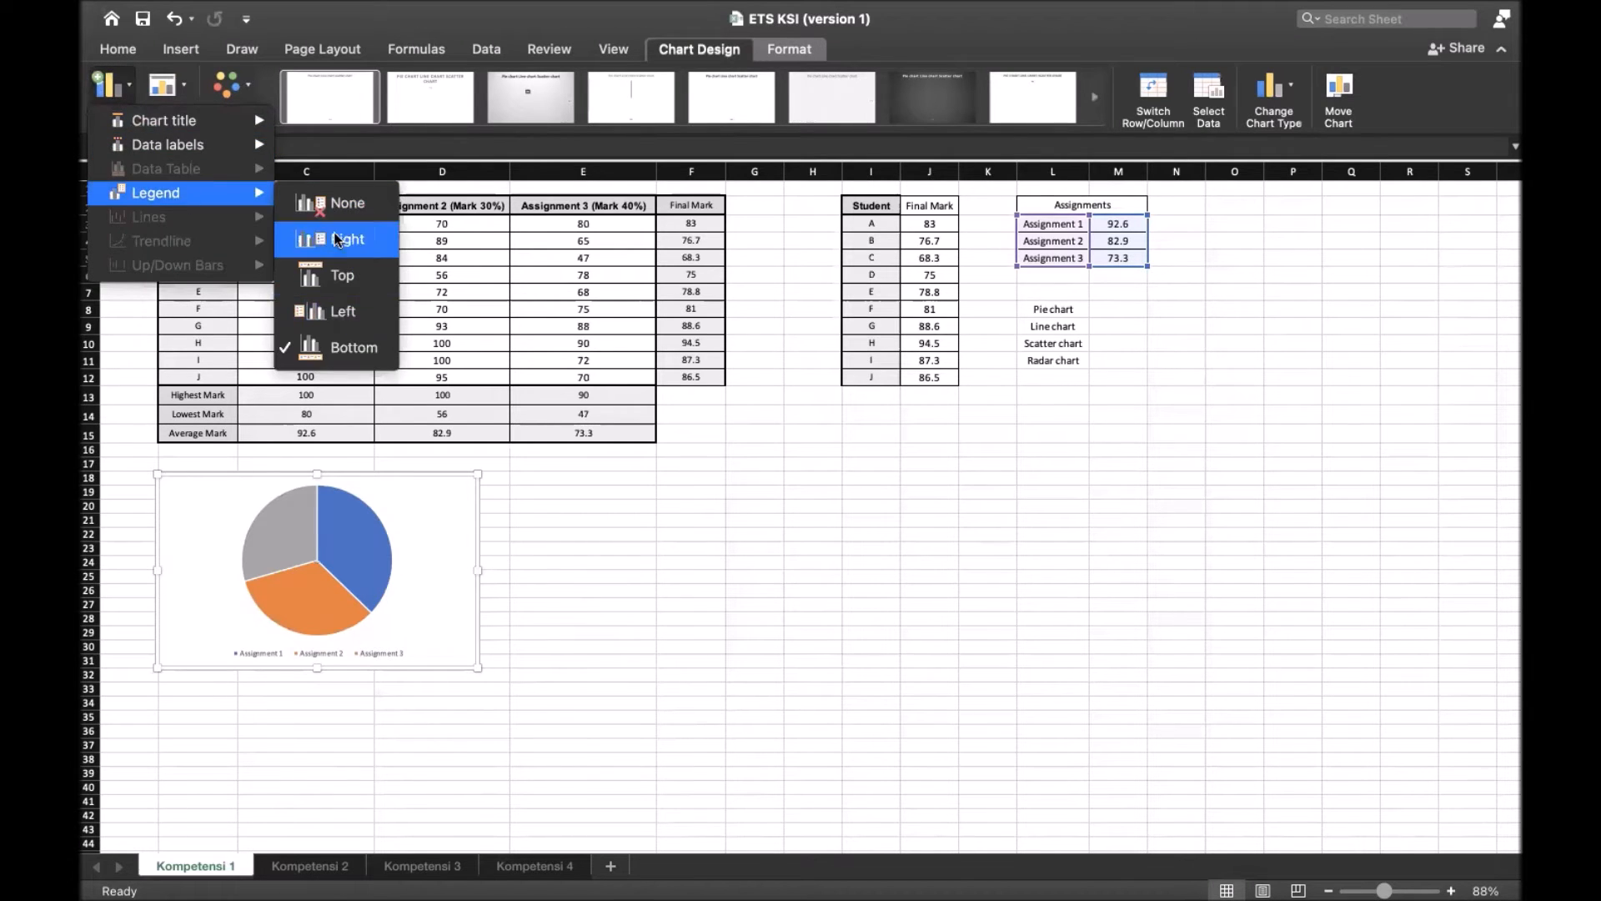
{"action": "left_click", "coordinate": [345, 314]}
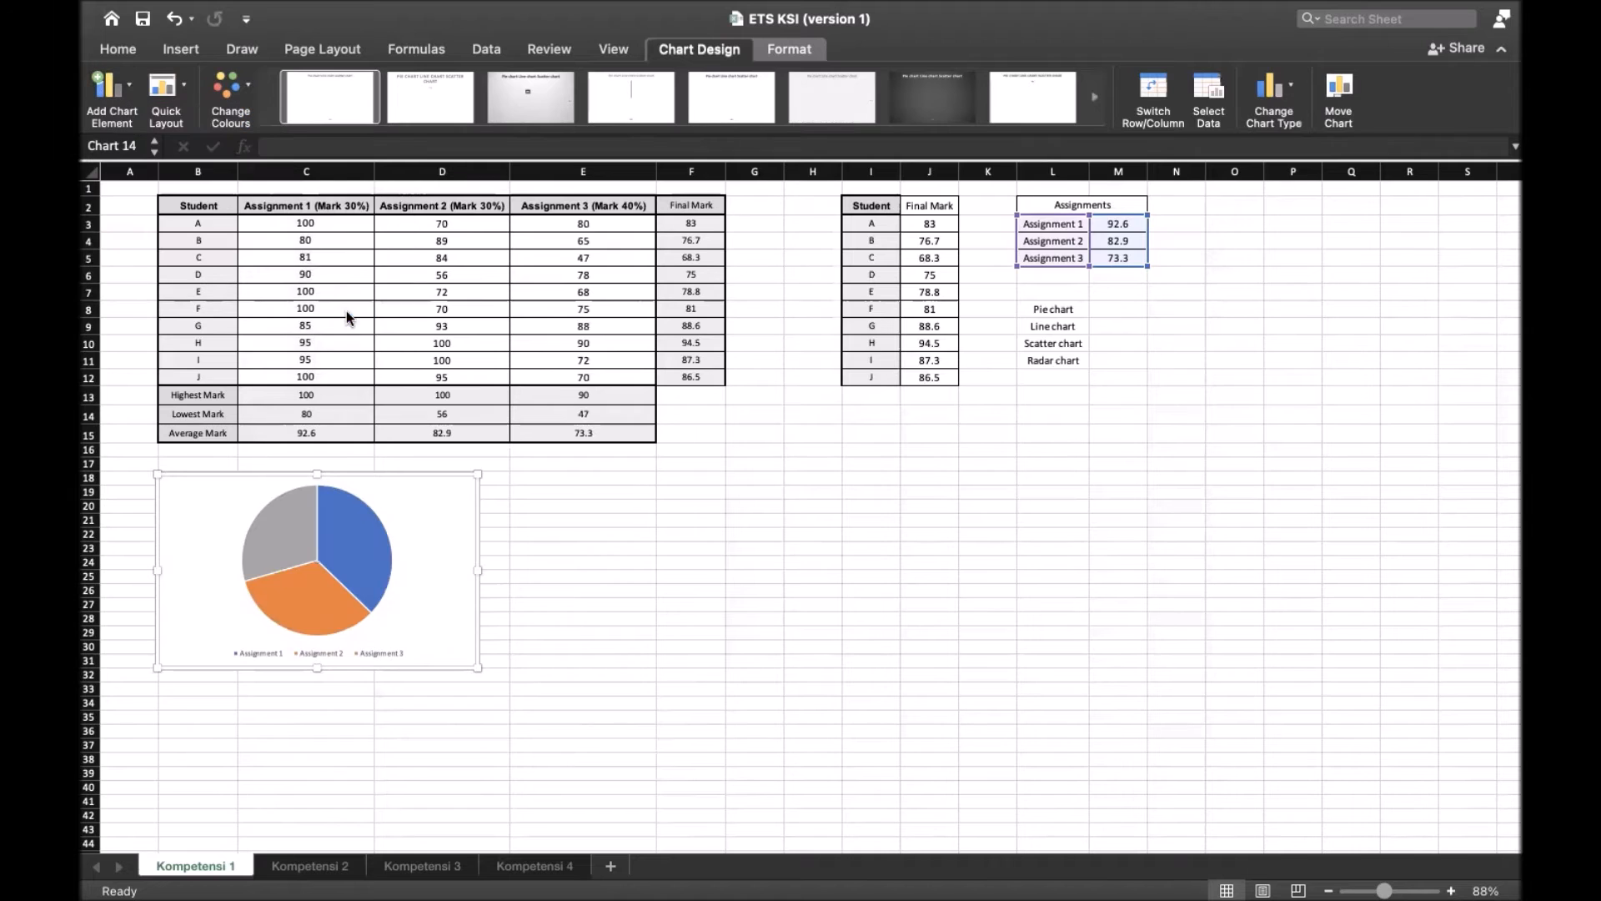
{"action": "left_click", "coordinate": [114, 92]}
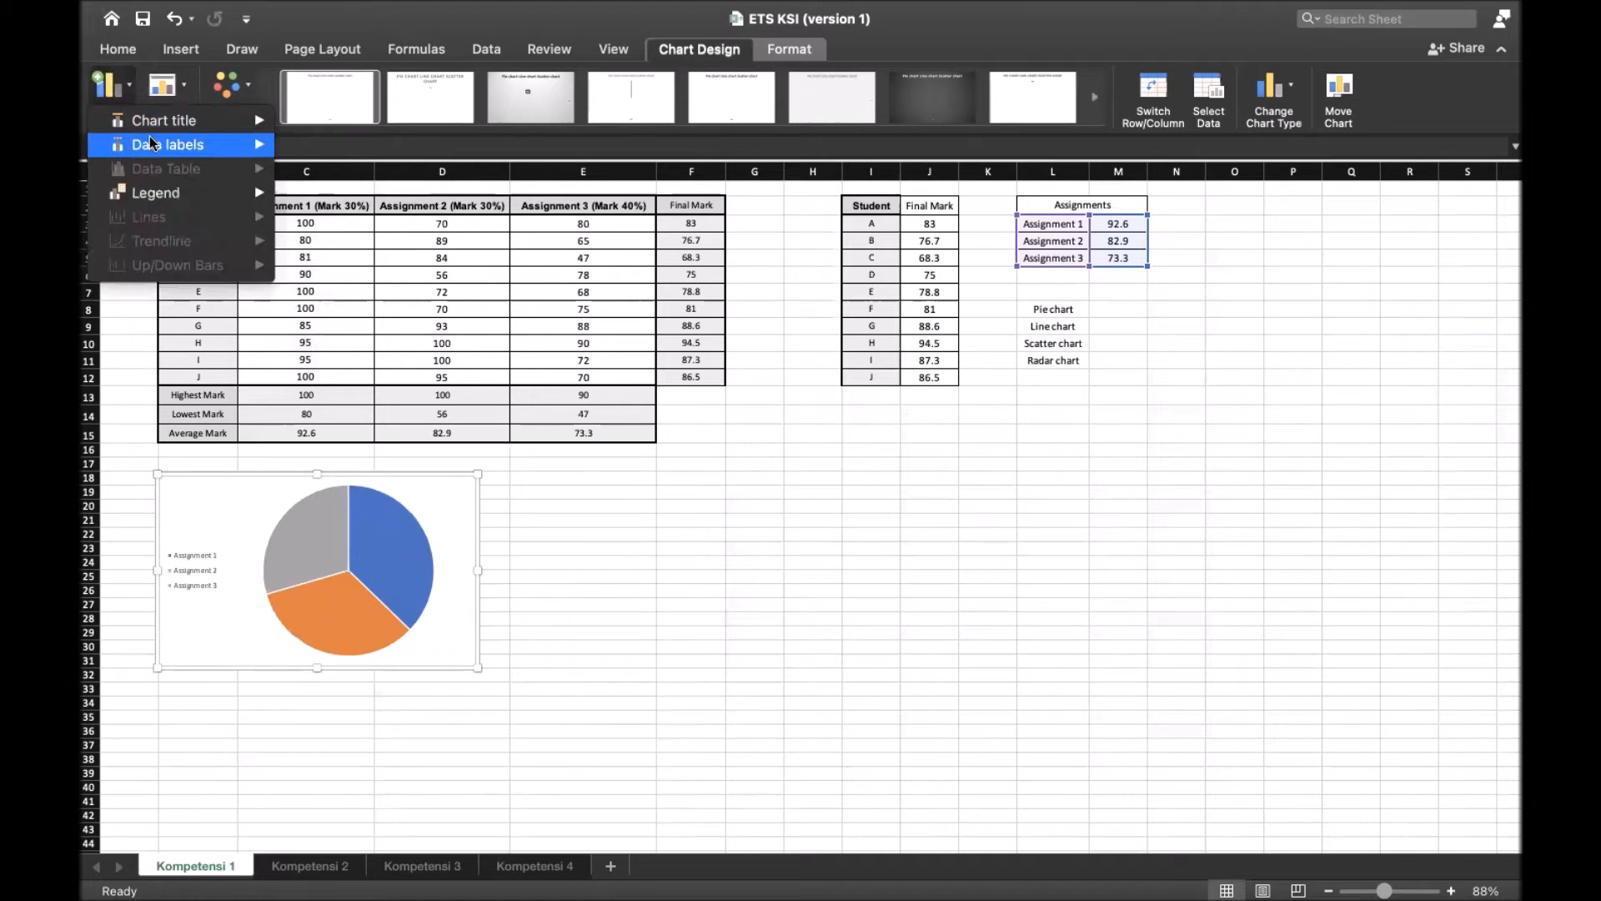
{"action": "mouse_move", "coordinate": [154, 145]}
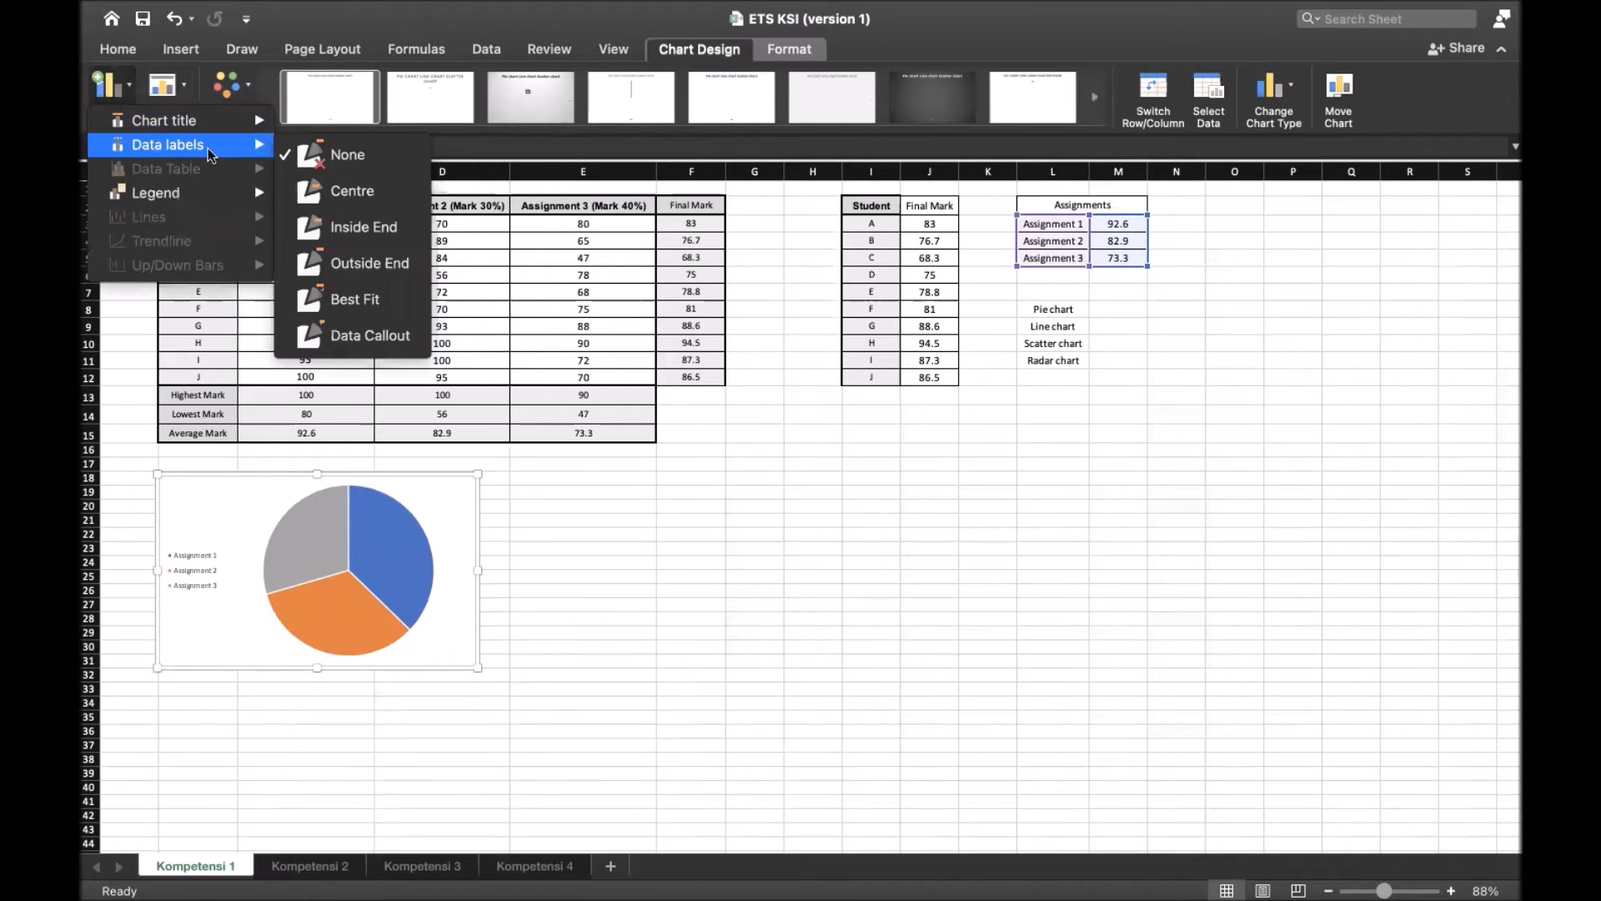
{"action": "left_click", "coordinate": [373, 263]}
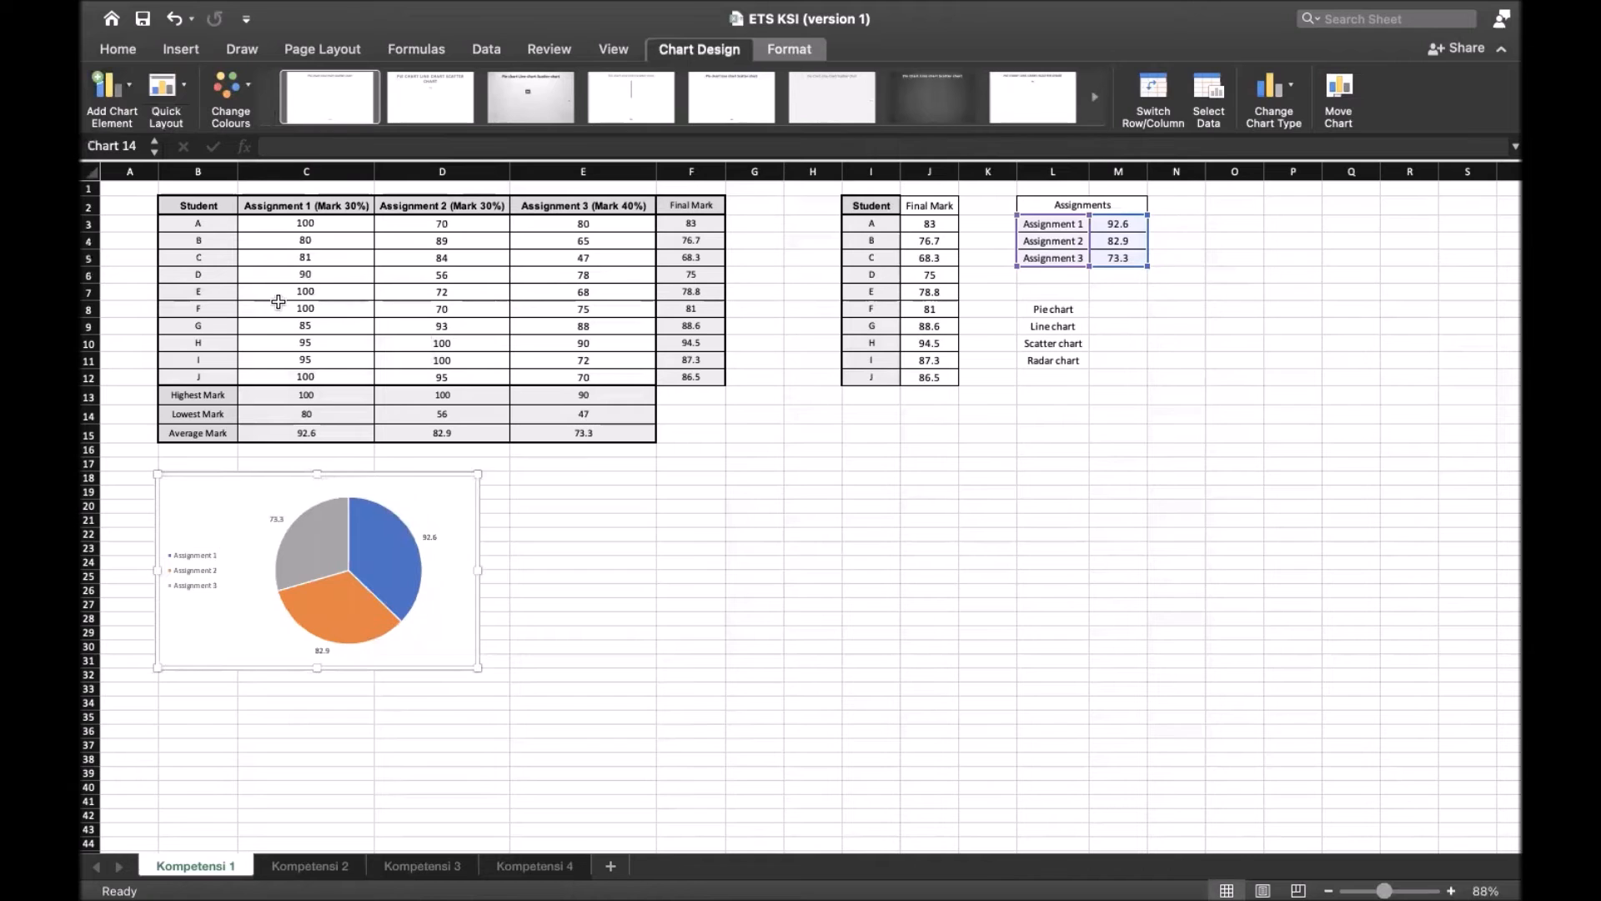
Add a title above the pie chart reading "Assignments Chart" and close the title formatting options
{"action": "left_click", "coordinate": [116, 93]}
{"action": "mouse_move", "coordinate": [174, 118]}
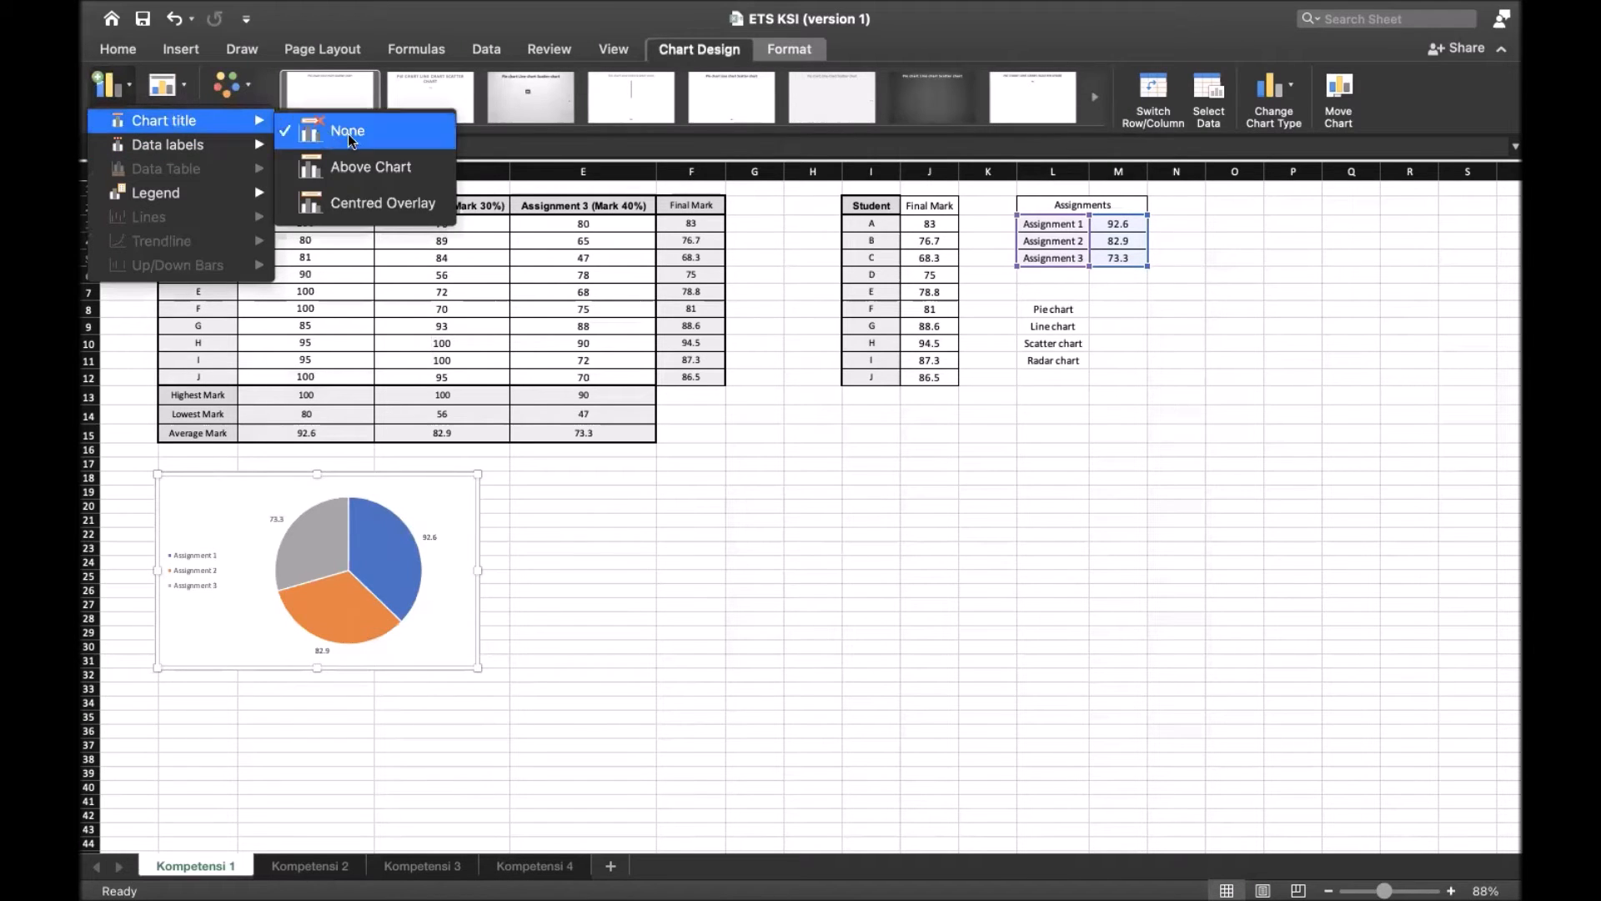
{"action": "left_click", "coordinate": [371, 166]}
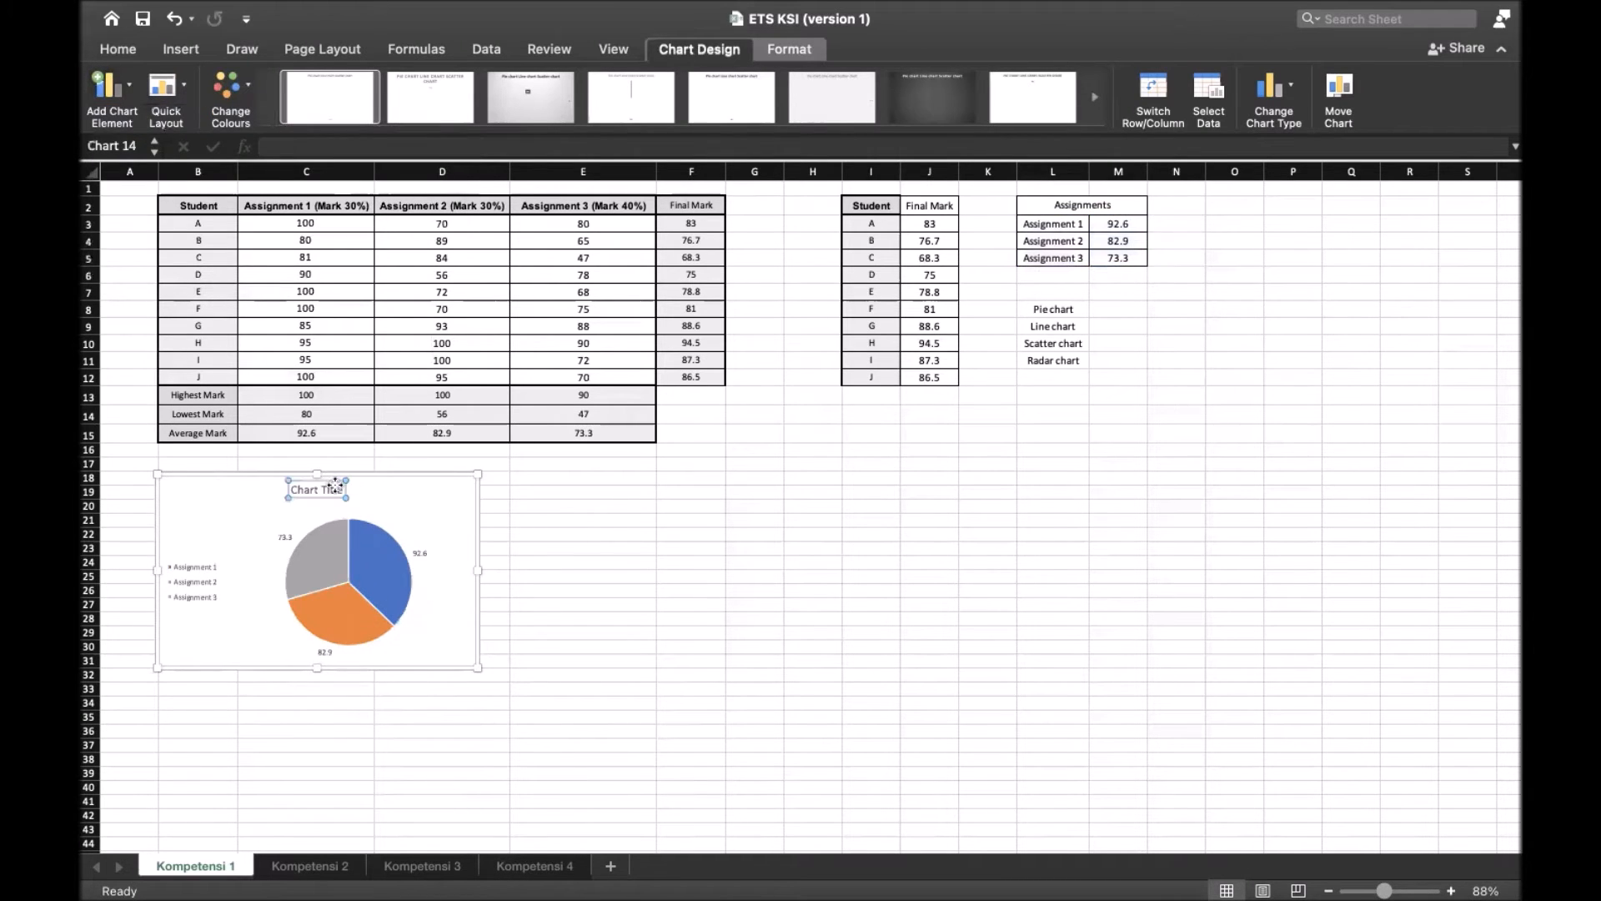
{"action": "double_click", "coordinate": [334, 488]}
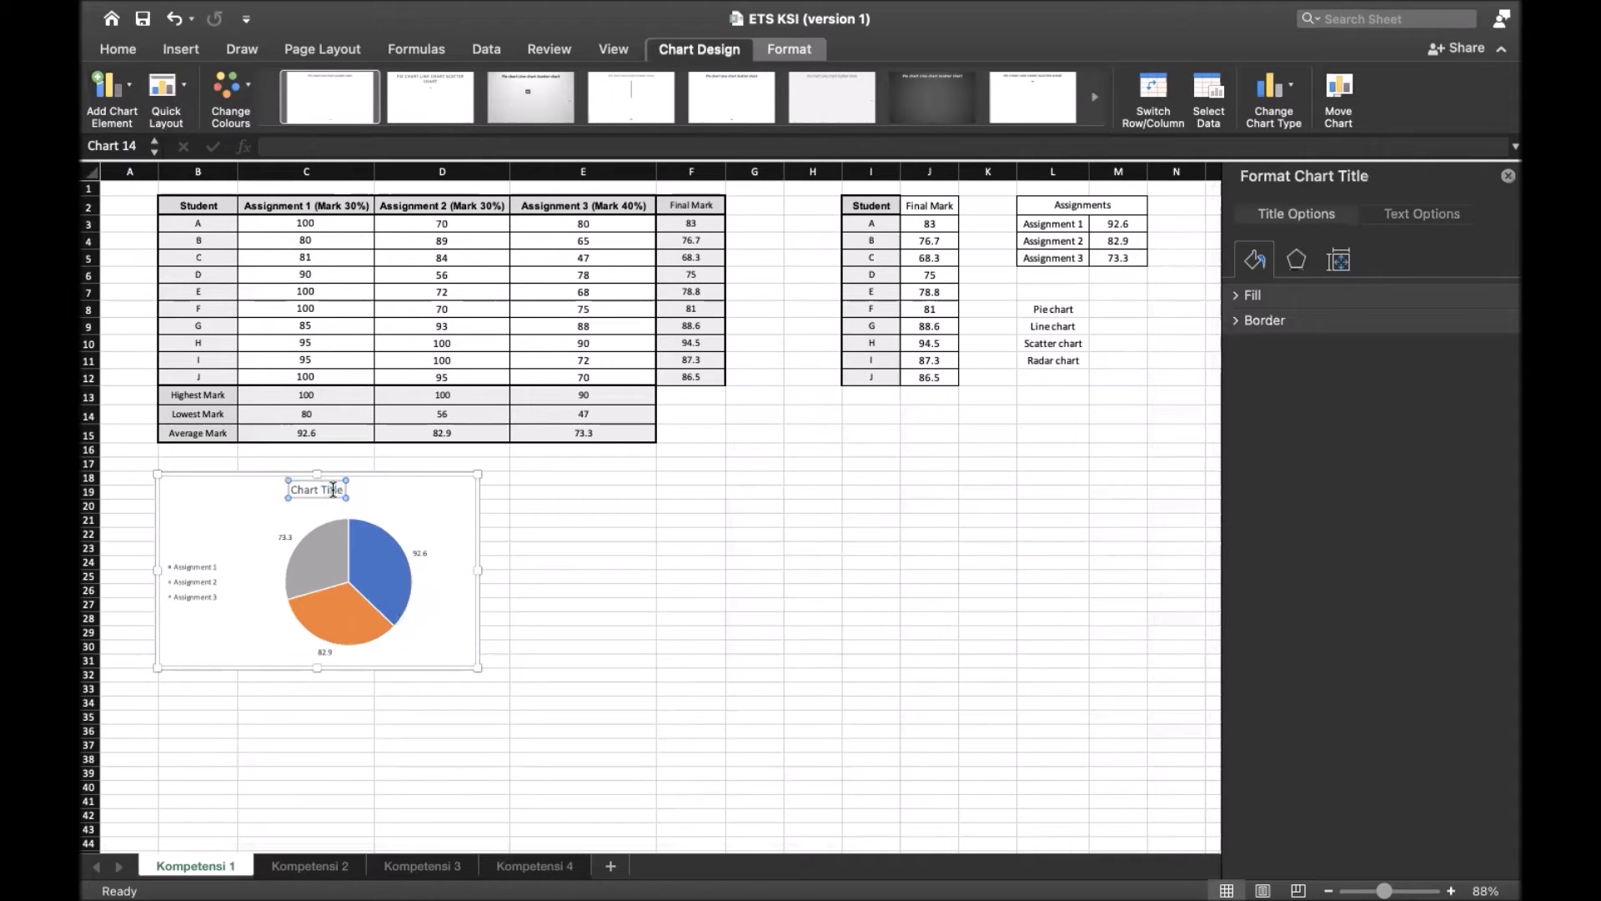
{"action": "double_click", "coordinate": [333, 490]}
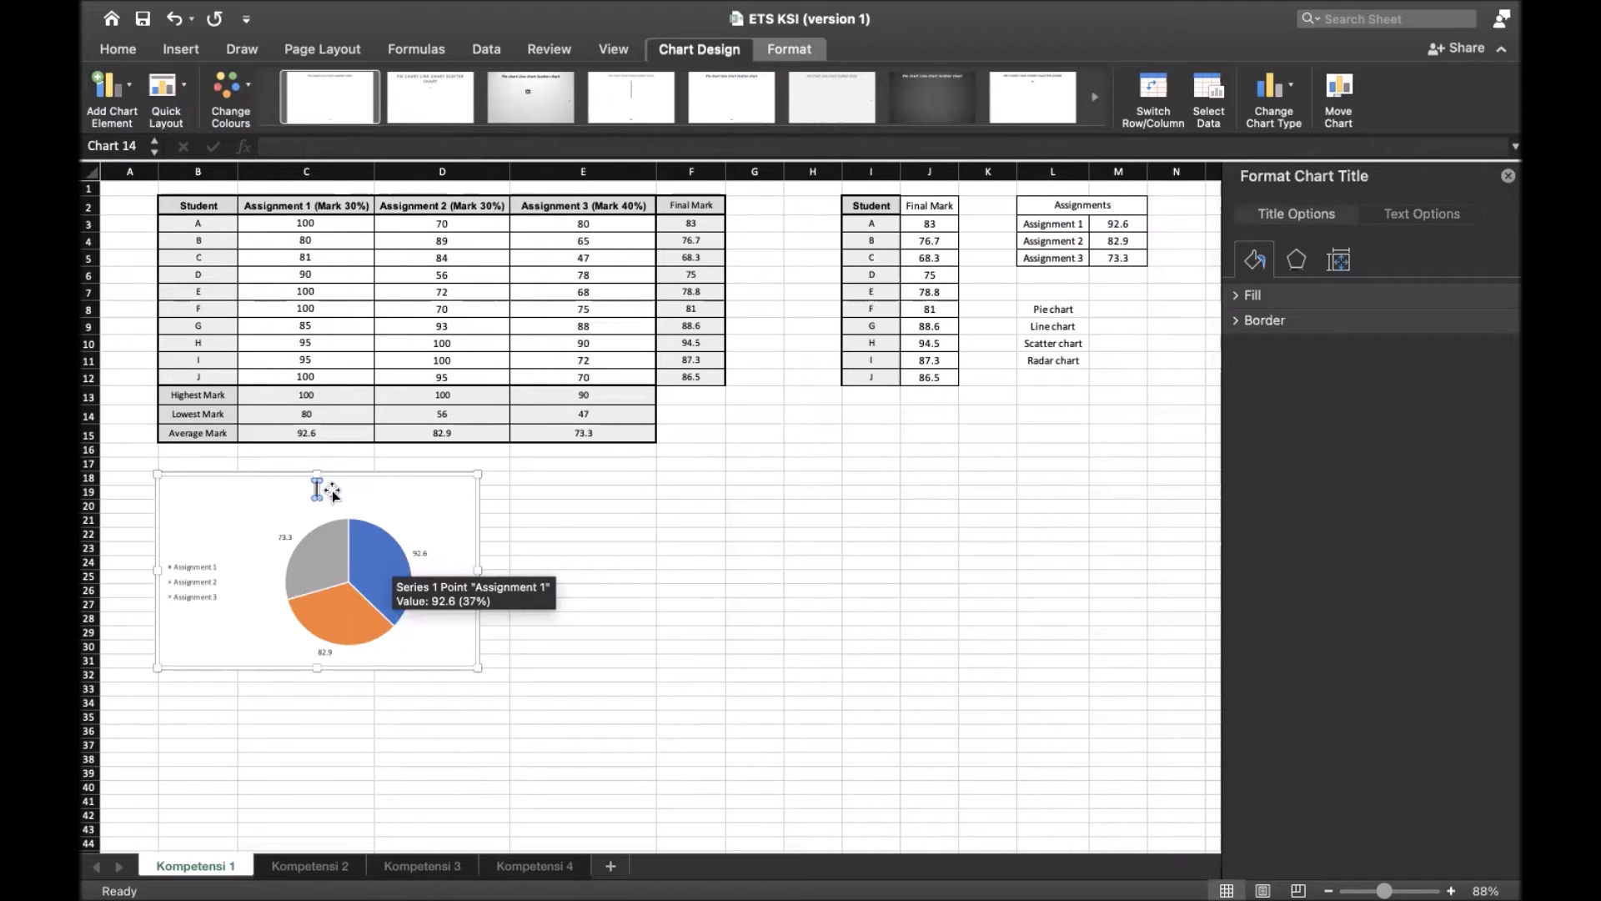
{"action": "type", "text": "Assignments Chart"}
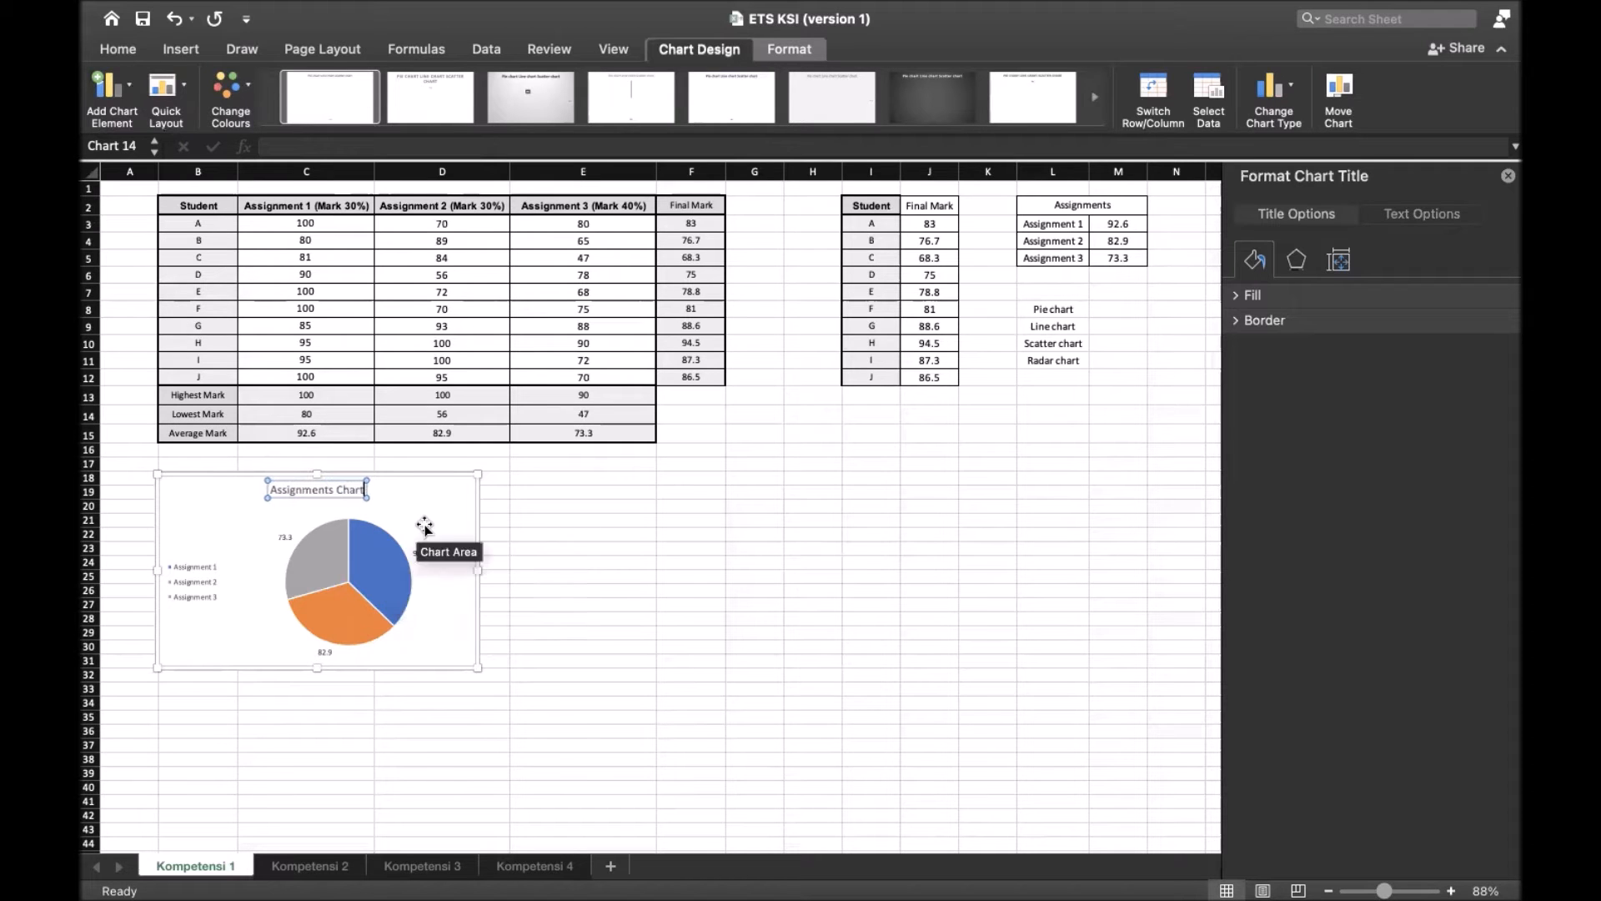
{"action": "left_click", "coordinate": [600, 575]}
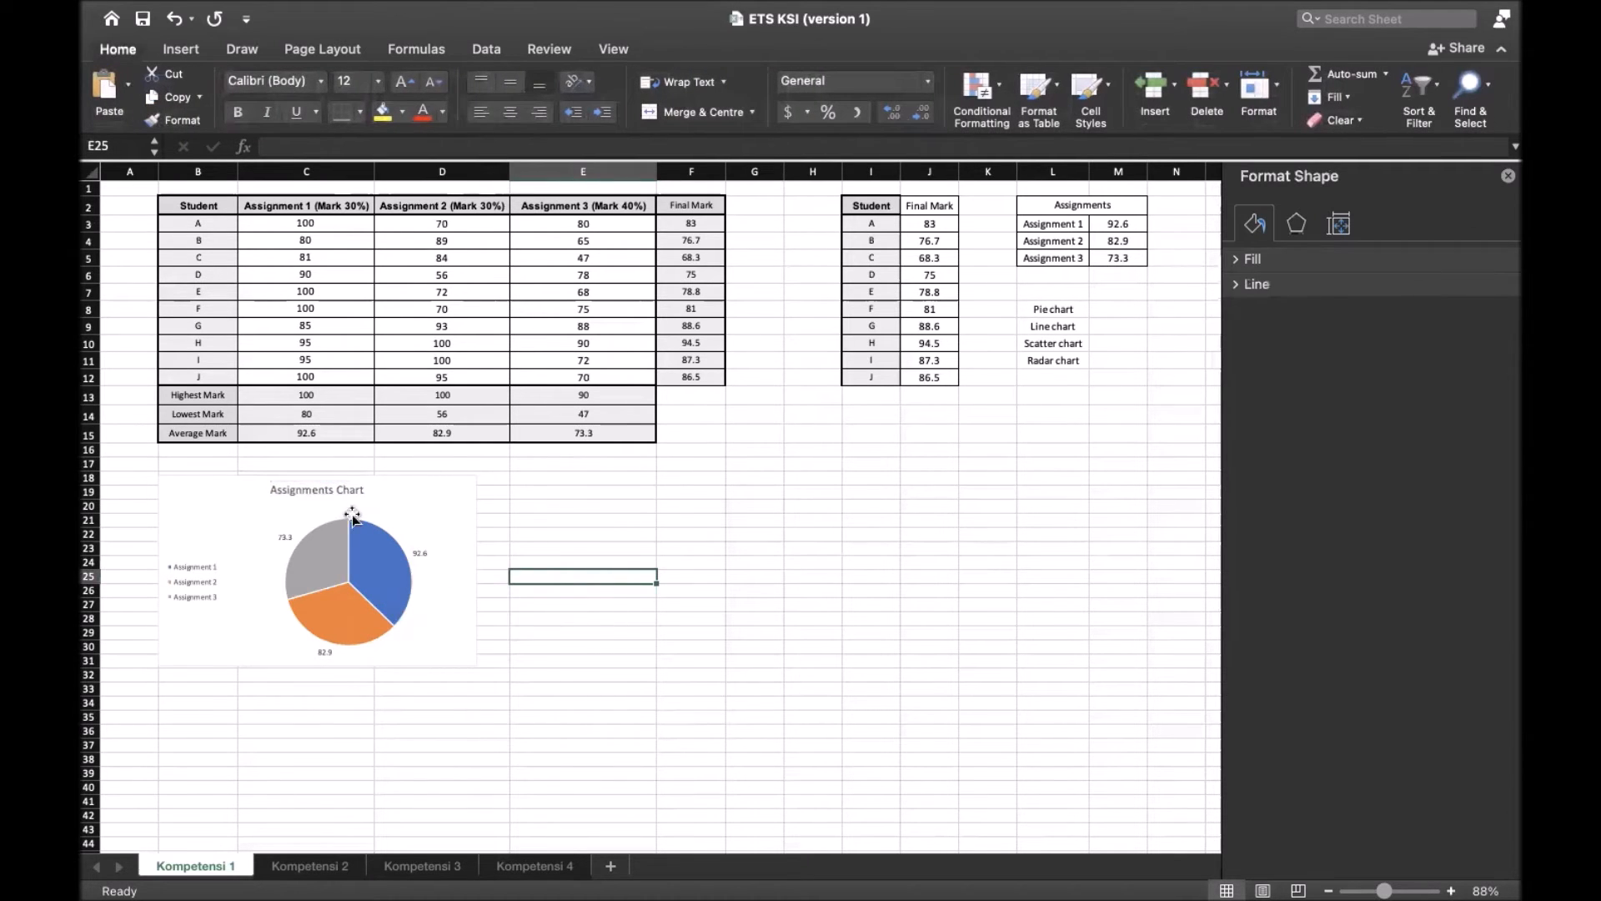
{"action": "left_click", "coordinate": [1508, 176]}
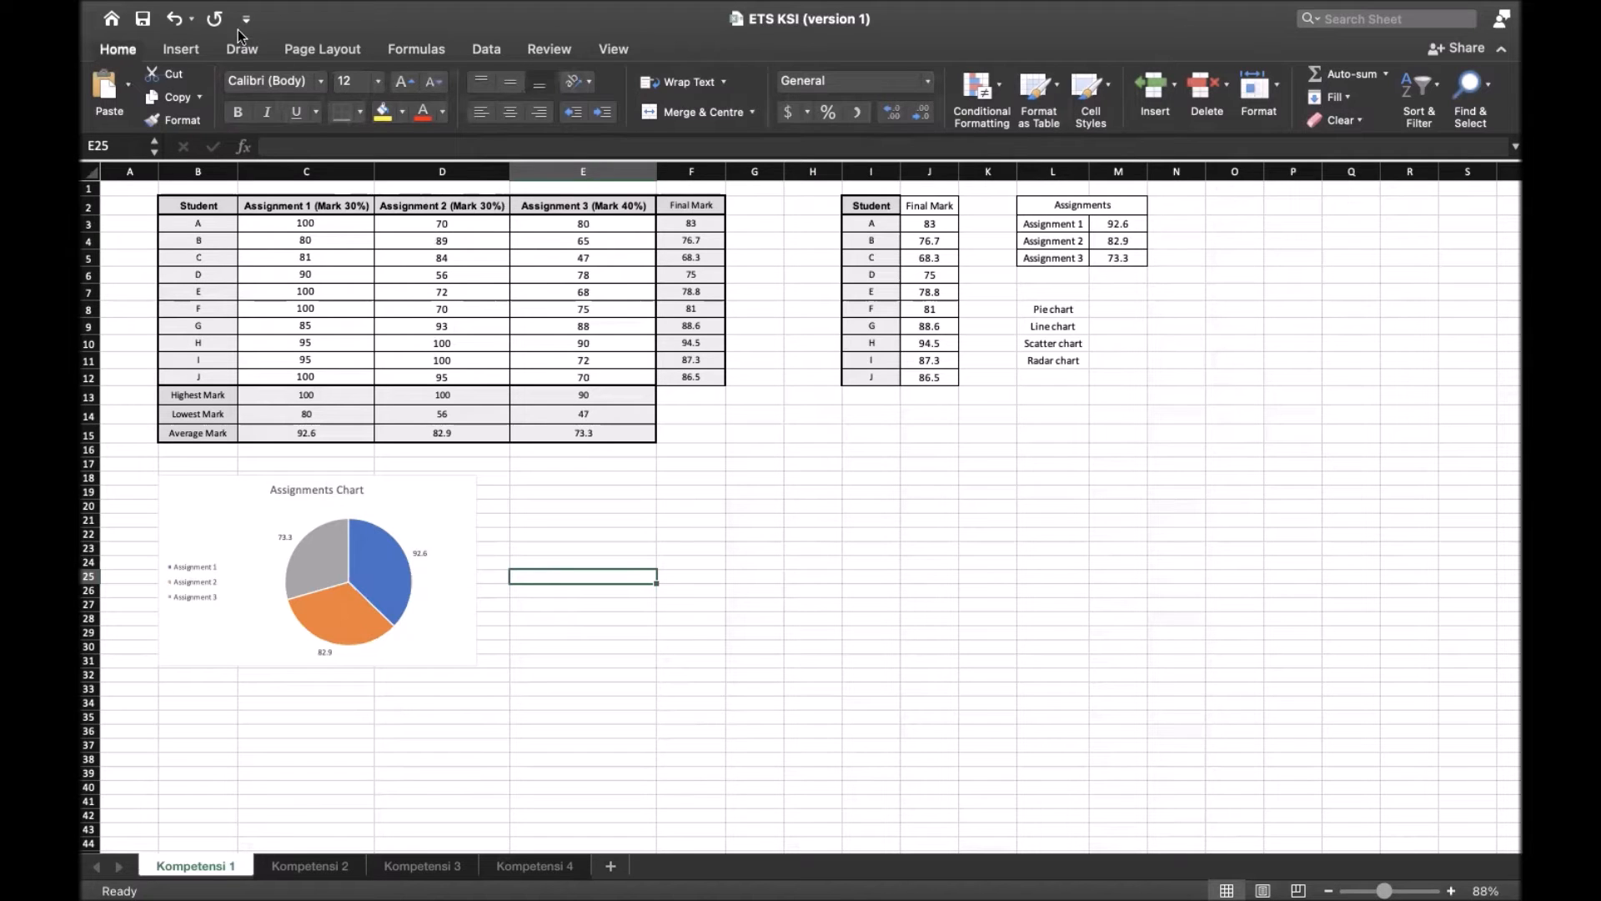
Insert a 2-D line chart with markers and place it beside the pie chart, starting at column E
{"action": "left_click", "coordinate": [182, 50]}
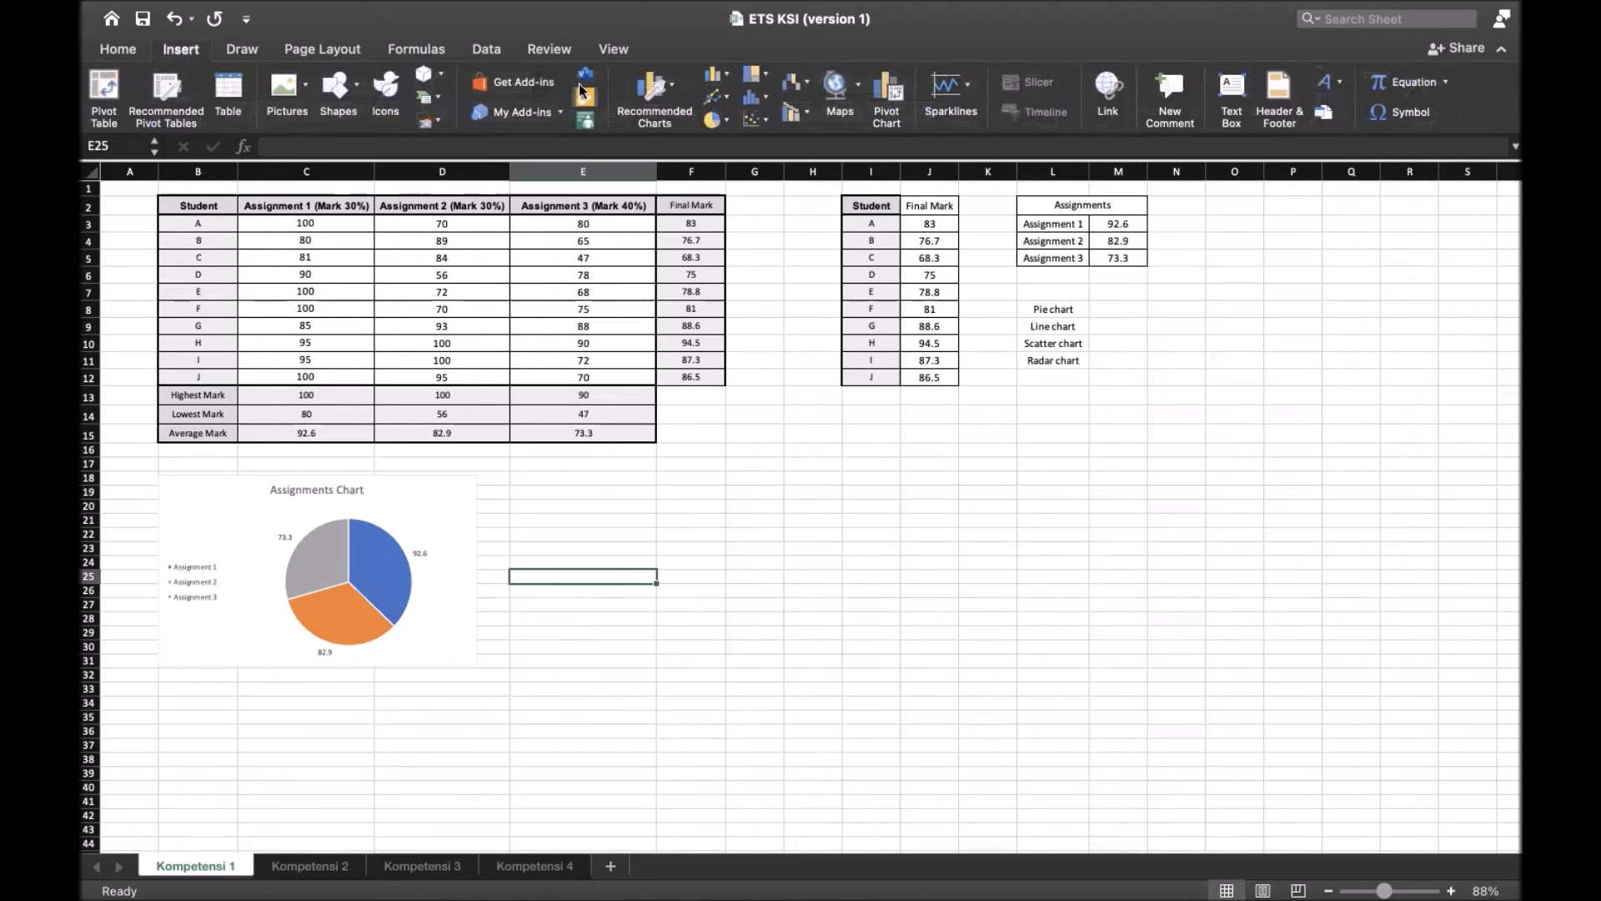
{"action": "left_click", "coordinate": [724, 99]}
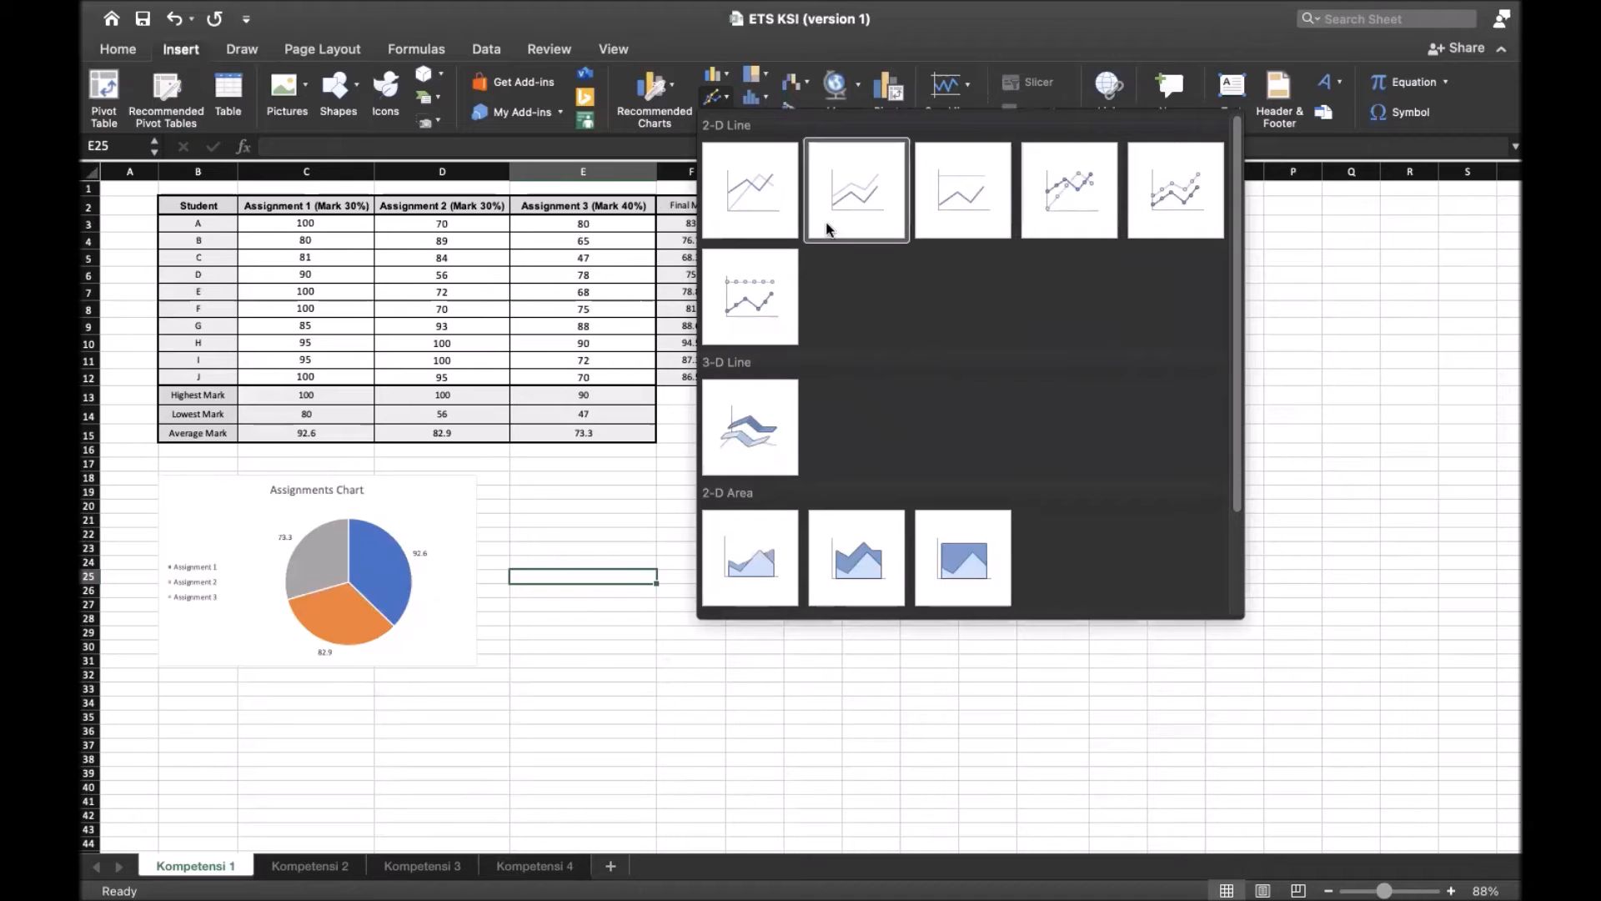
{"action": "left_click", "coordinate": [1079, 202]}
{"action": "left_click_drag", "start_coordinate": [729, 468], "coordinate": [697, 509]}
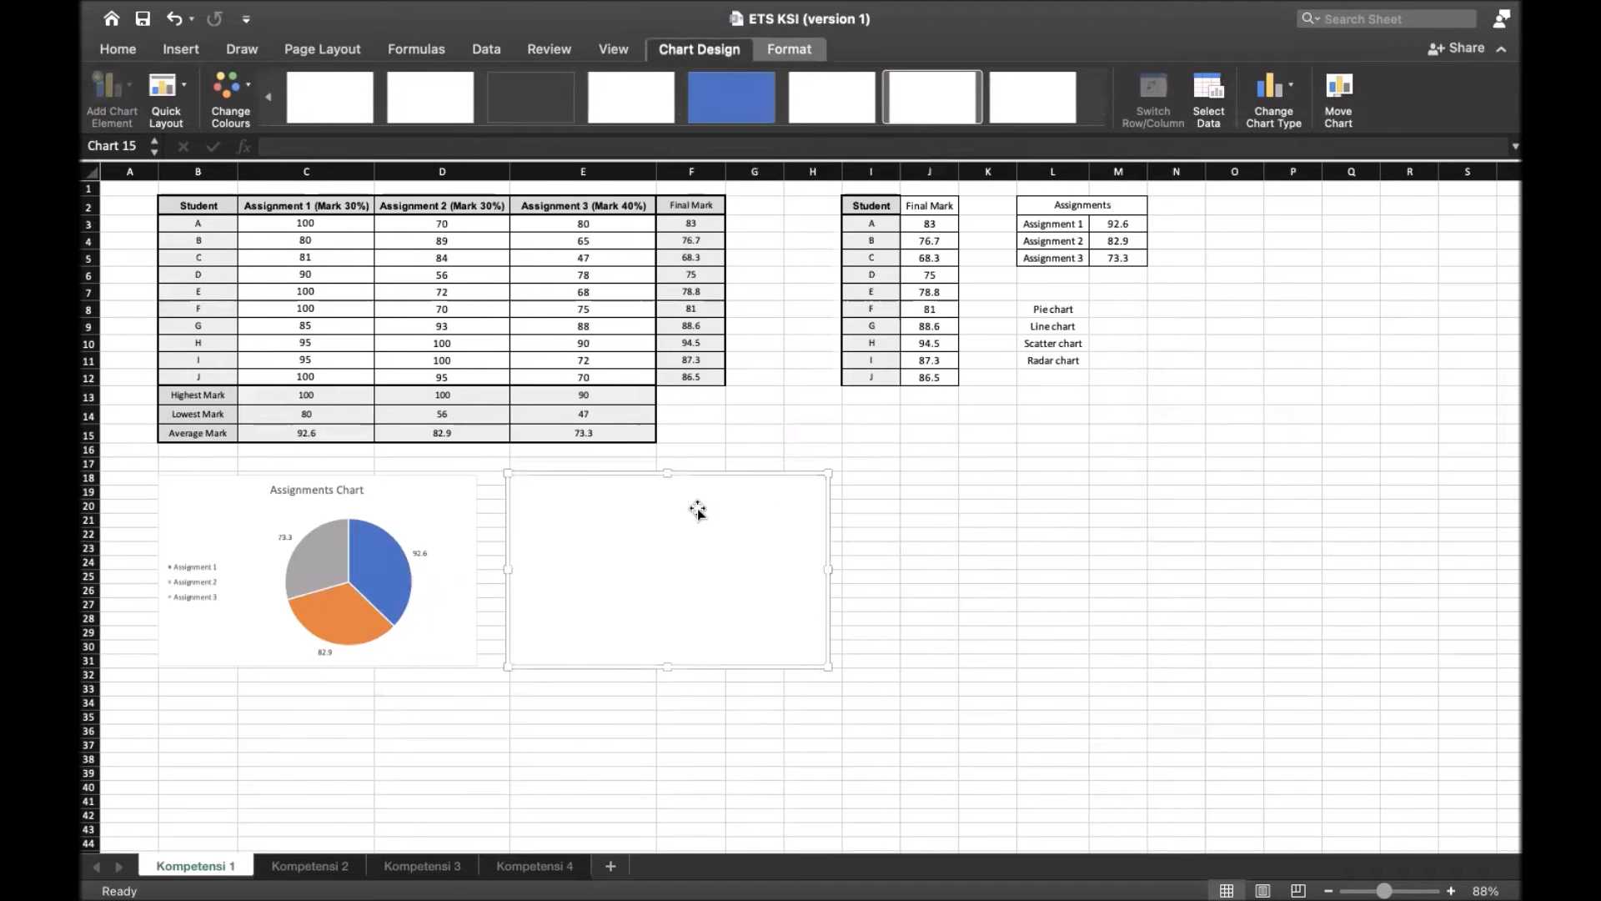
{"action": "left_click_drag", "start_coordinate": [696, 510], "coordinate": [698, 513]}
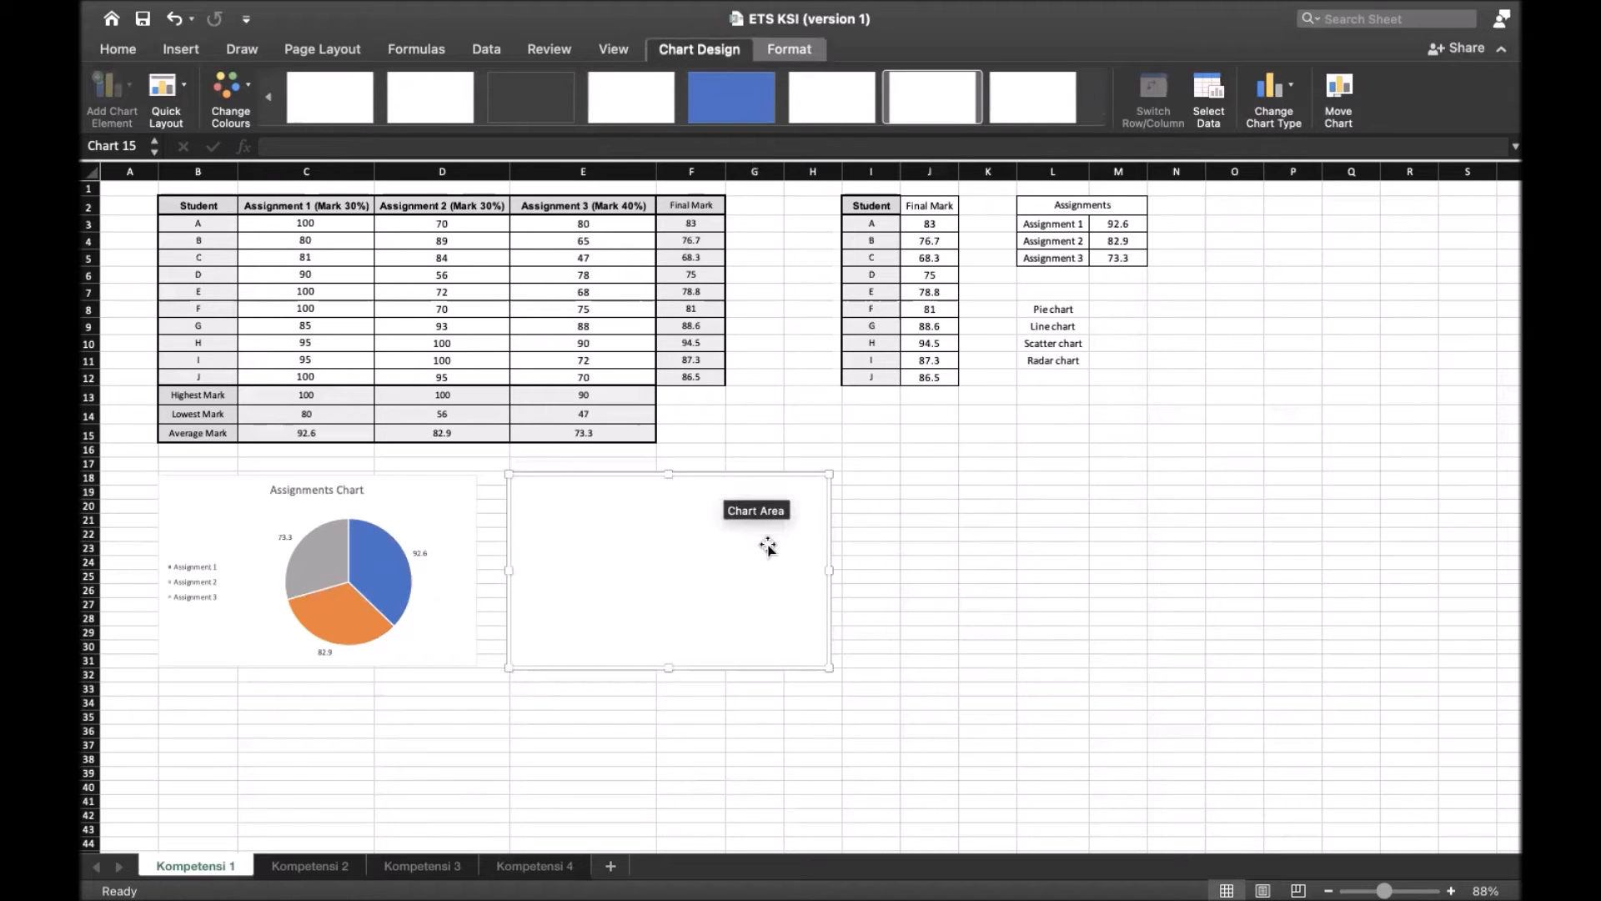
Set the line chart's data range to the students and final marks in I3:J12 of Kompetensi 1
{"action": "left_click", "coordinate": [1209, 84]}
{"action": "left_click_drag", "start_coordinate": [950, 124], "coordinate": [1392, 233]}
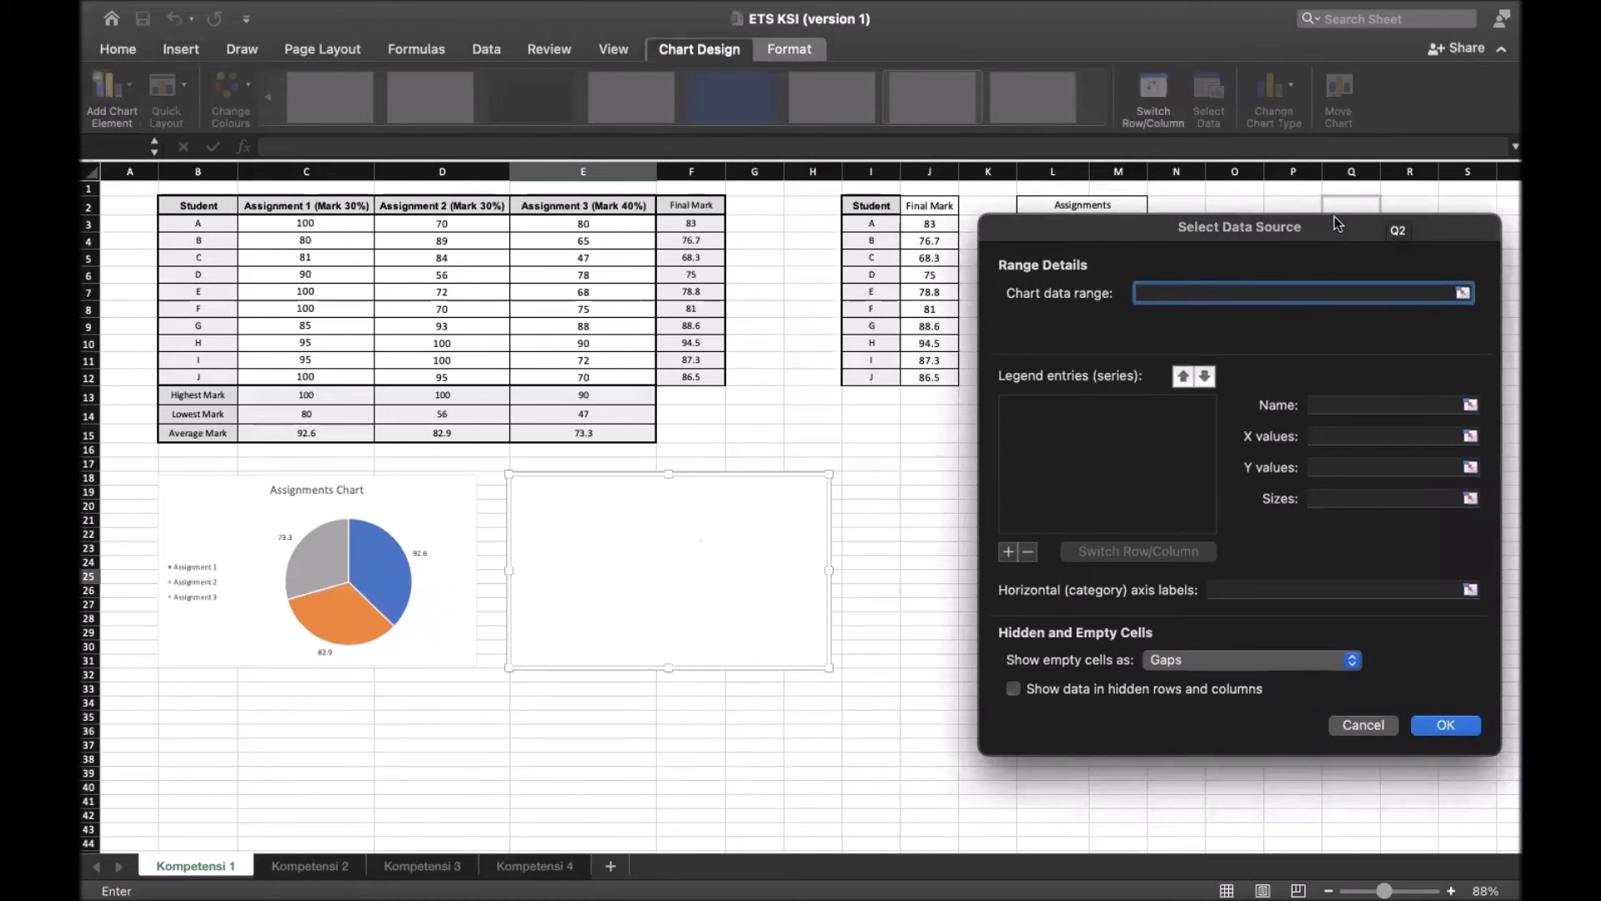
{"action": "left_click_drag", "start_coordinate": [1342, 233], "coordinate": [593, 204]}
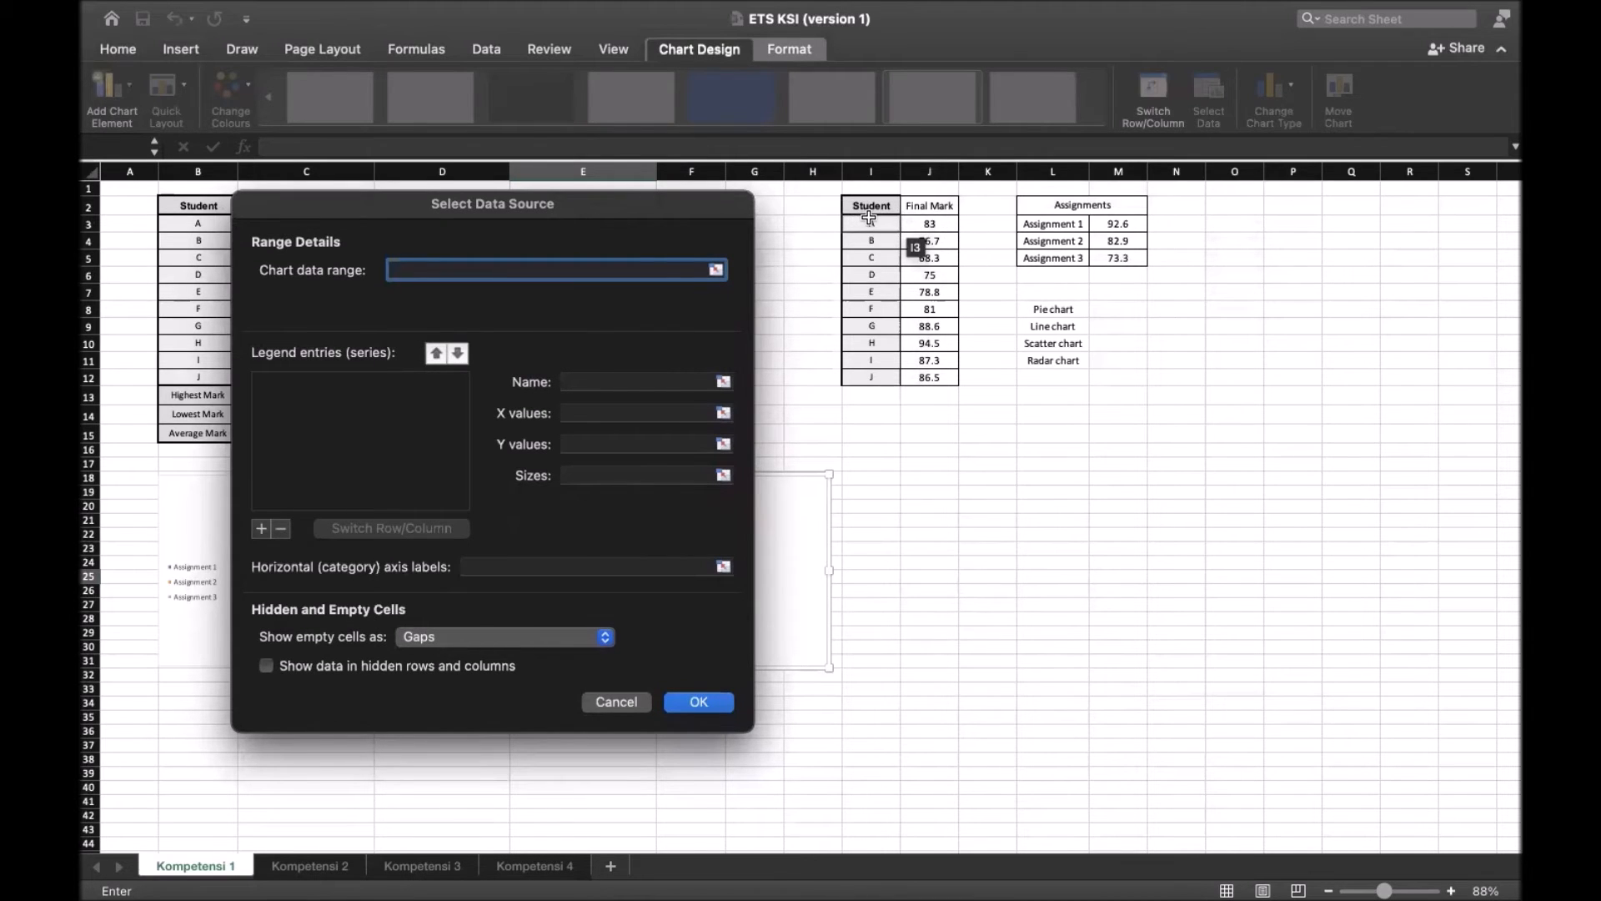
{"action": "left_click_drag", "start_coordinate": [870, 221], "coordinate": [950, 374]}
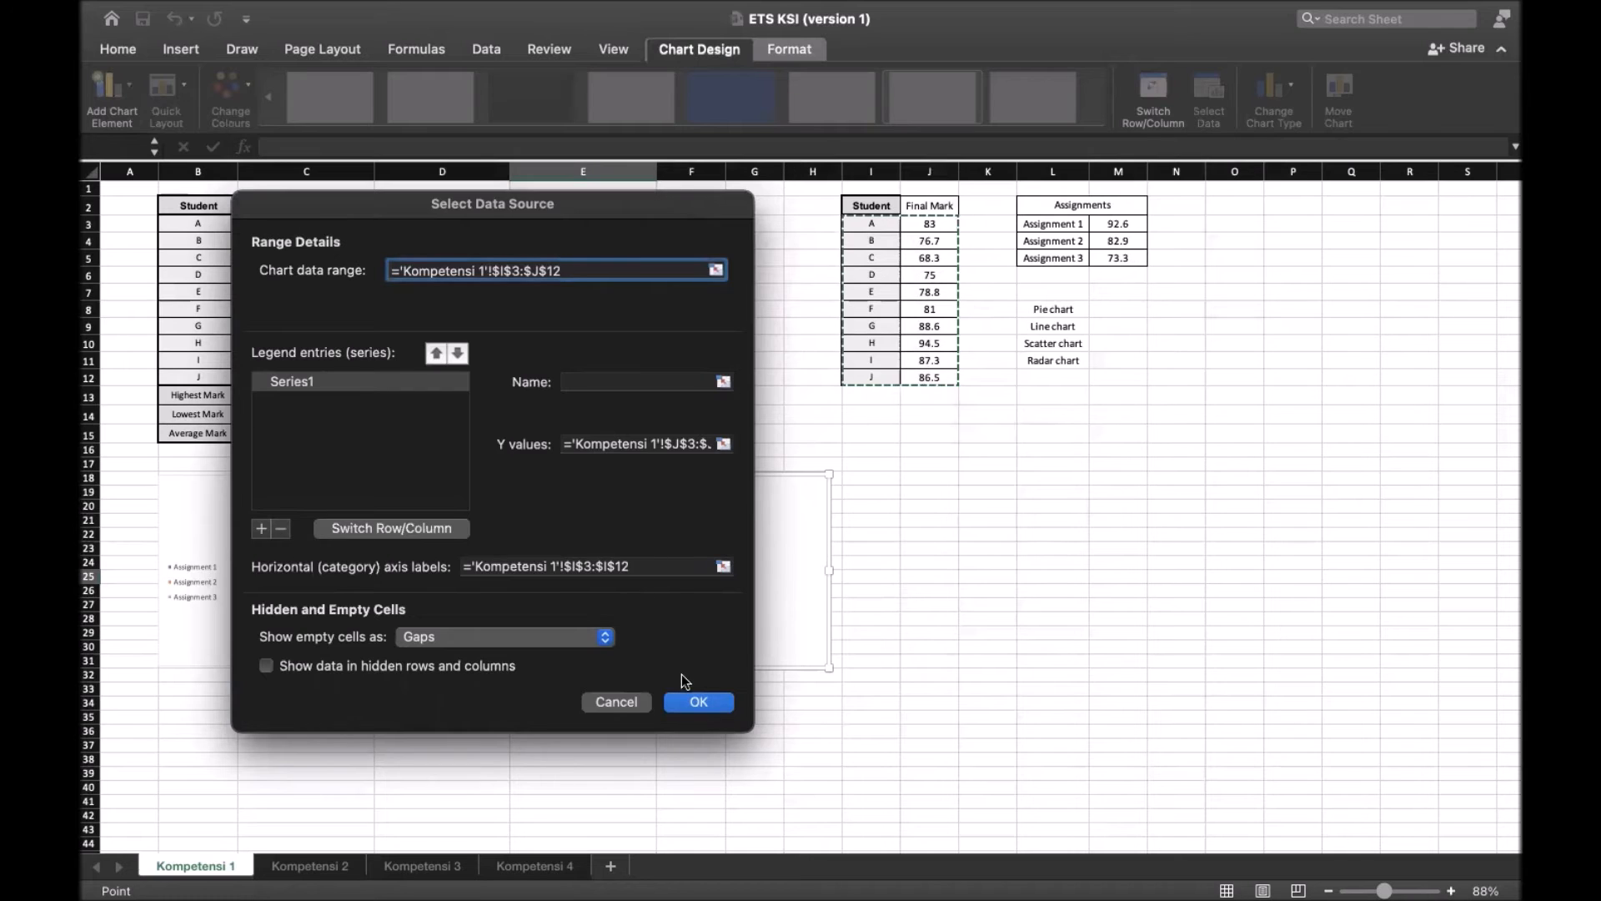
{"action": "left_click", "coordinate": [694, 703]}
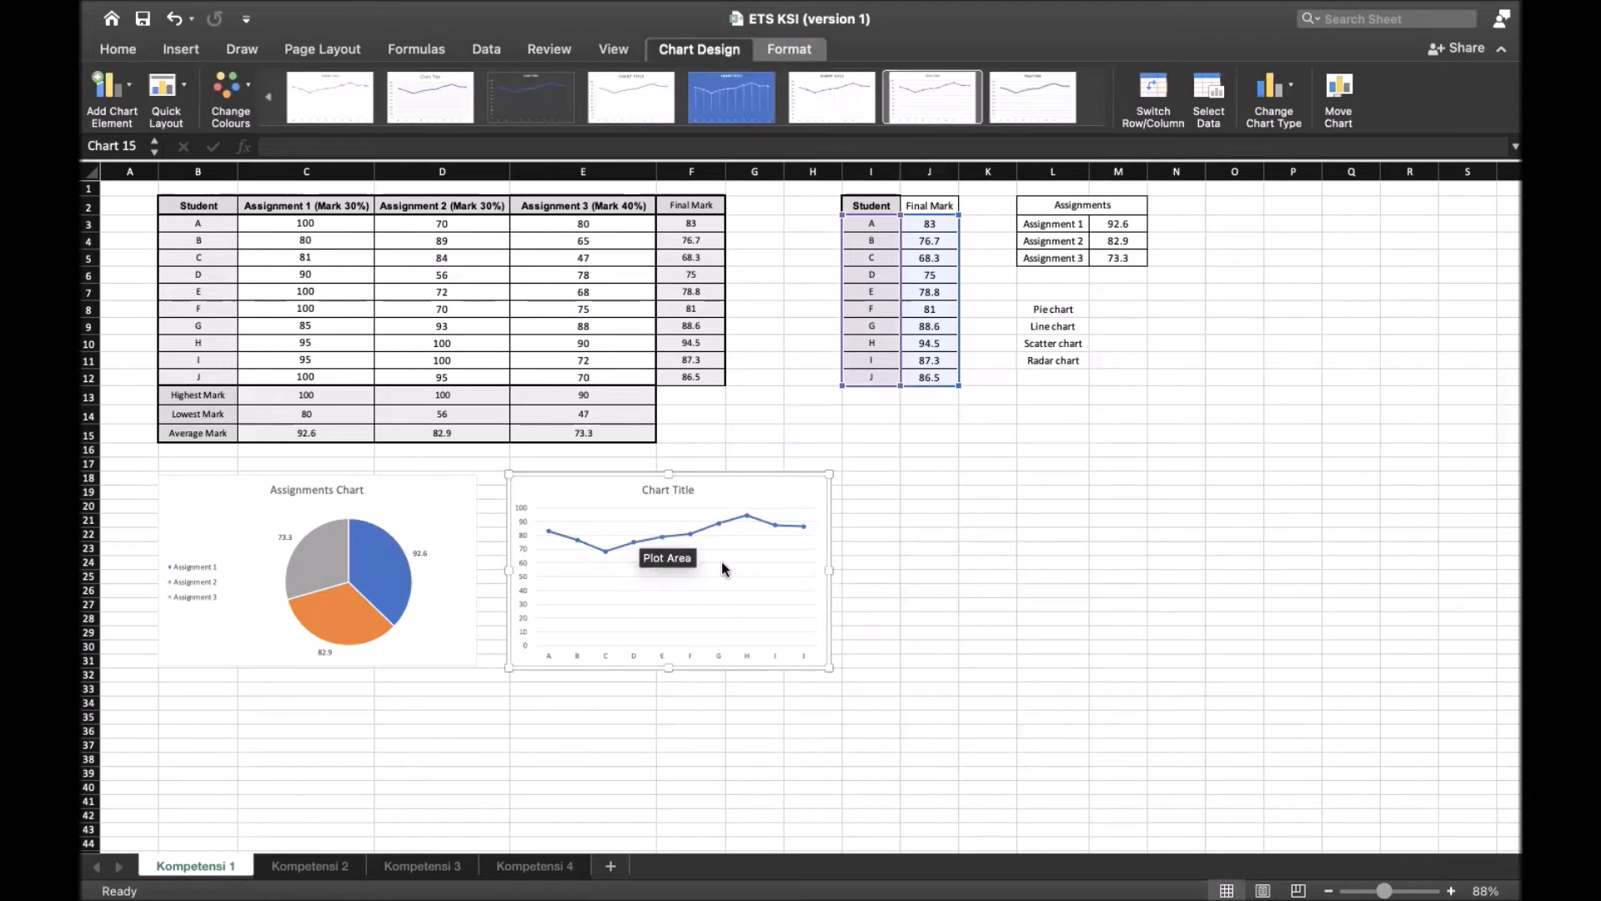
Change the line chart's title to "Line Chart" and close the title formatting options
{"action": "double_click", "coordinate": [682, 490]}
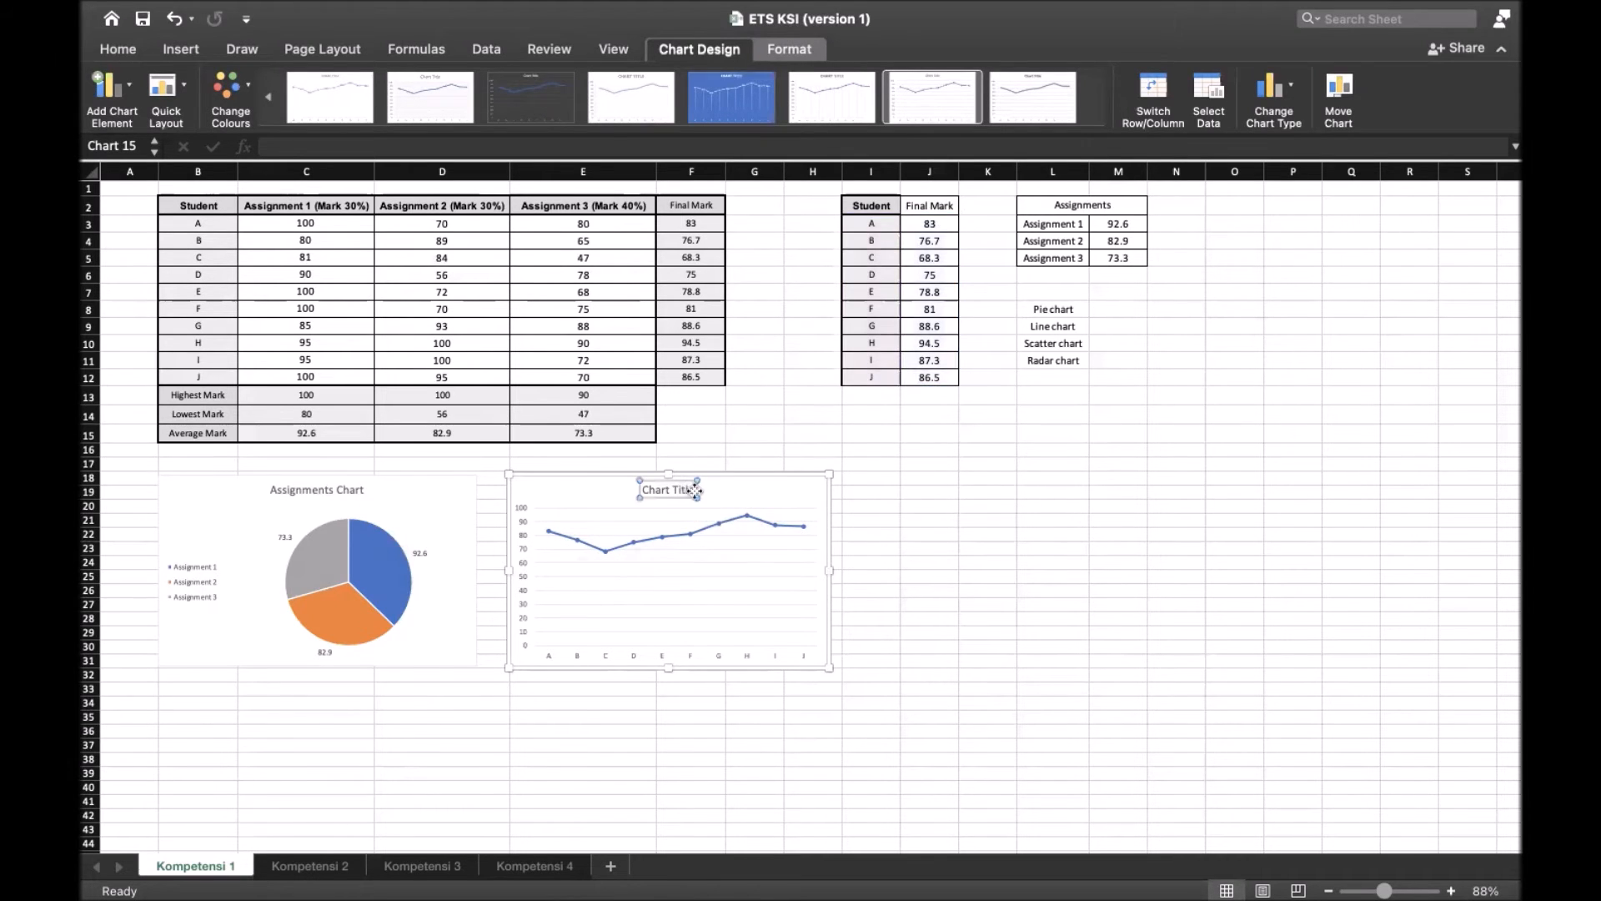
{"action": "key", "text": "BackSpace"}
{"action": "key", "text": "BackSpace"}
{"action": "key", "text": "BackSpace"}
{"action": "key", "text": "BackSpace"}
{"action": "key", "text": "BackSpace"}
{"action": "key", "text": "BackSpace"}
{"action": "key", "text": "BackSpace"}
{"action": "key", "text": "BackSpace"}
{"action": "key", "text": "BackSpace"}
{"action": "key", "text": "BackSpace"}
{"action": "key", "text": "BackSpace"}
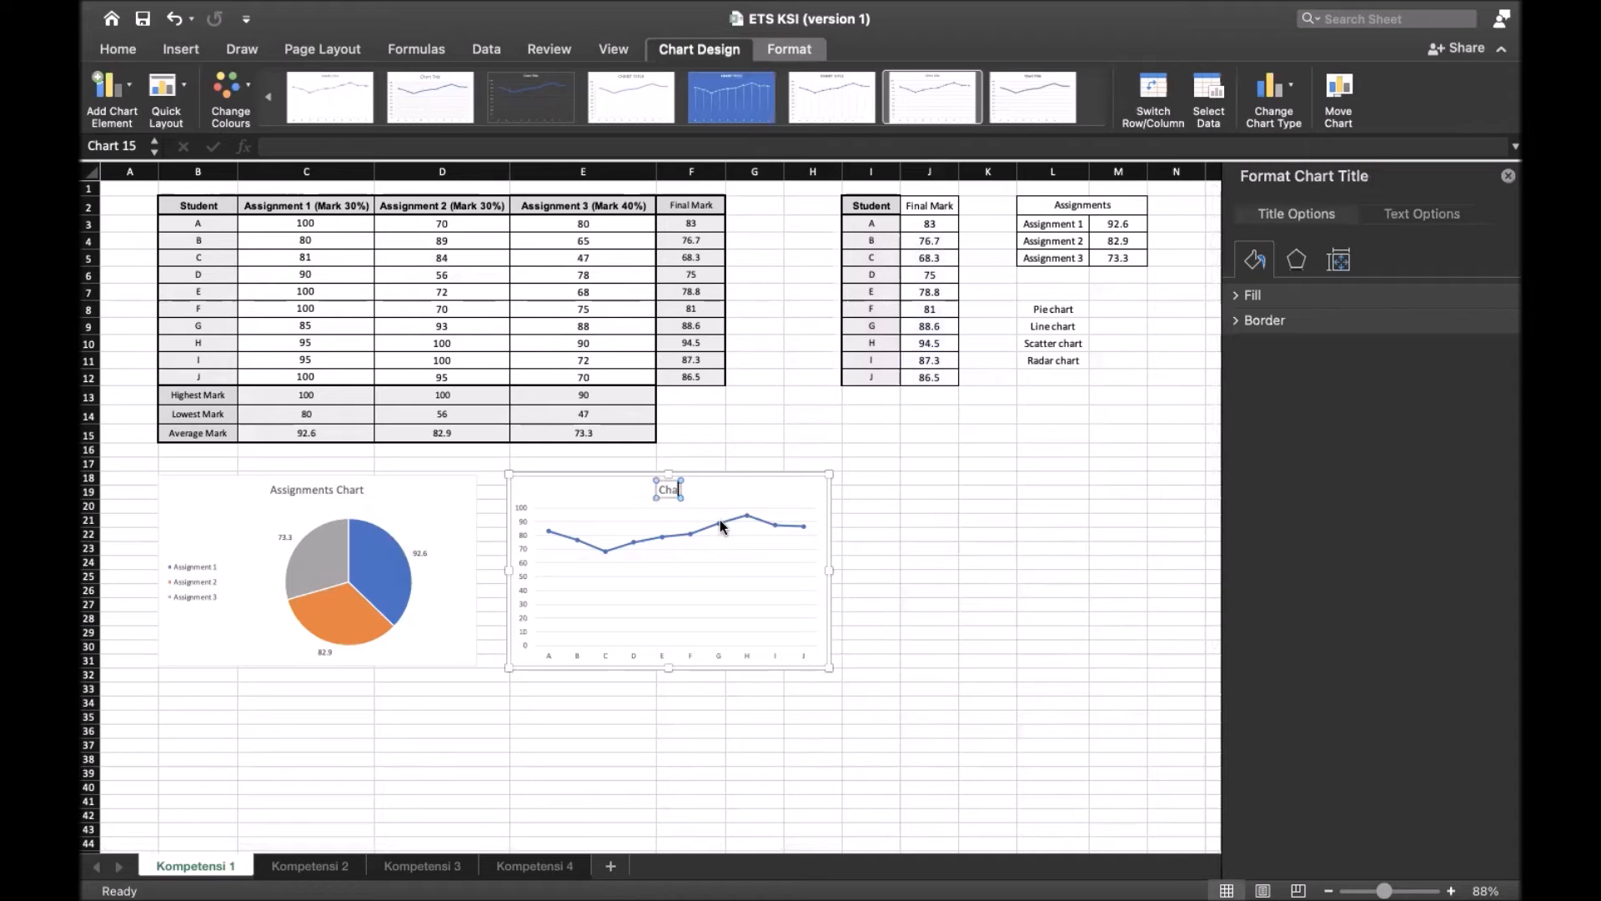
{"action": "type", "text": "Line Chart"}
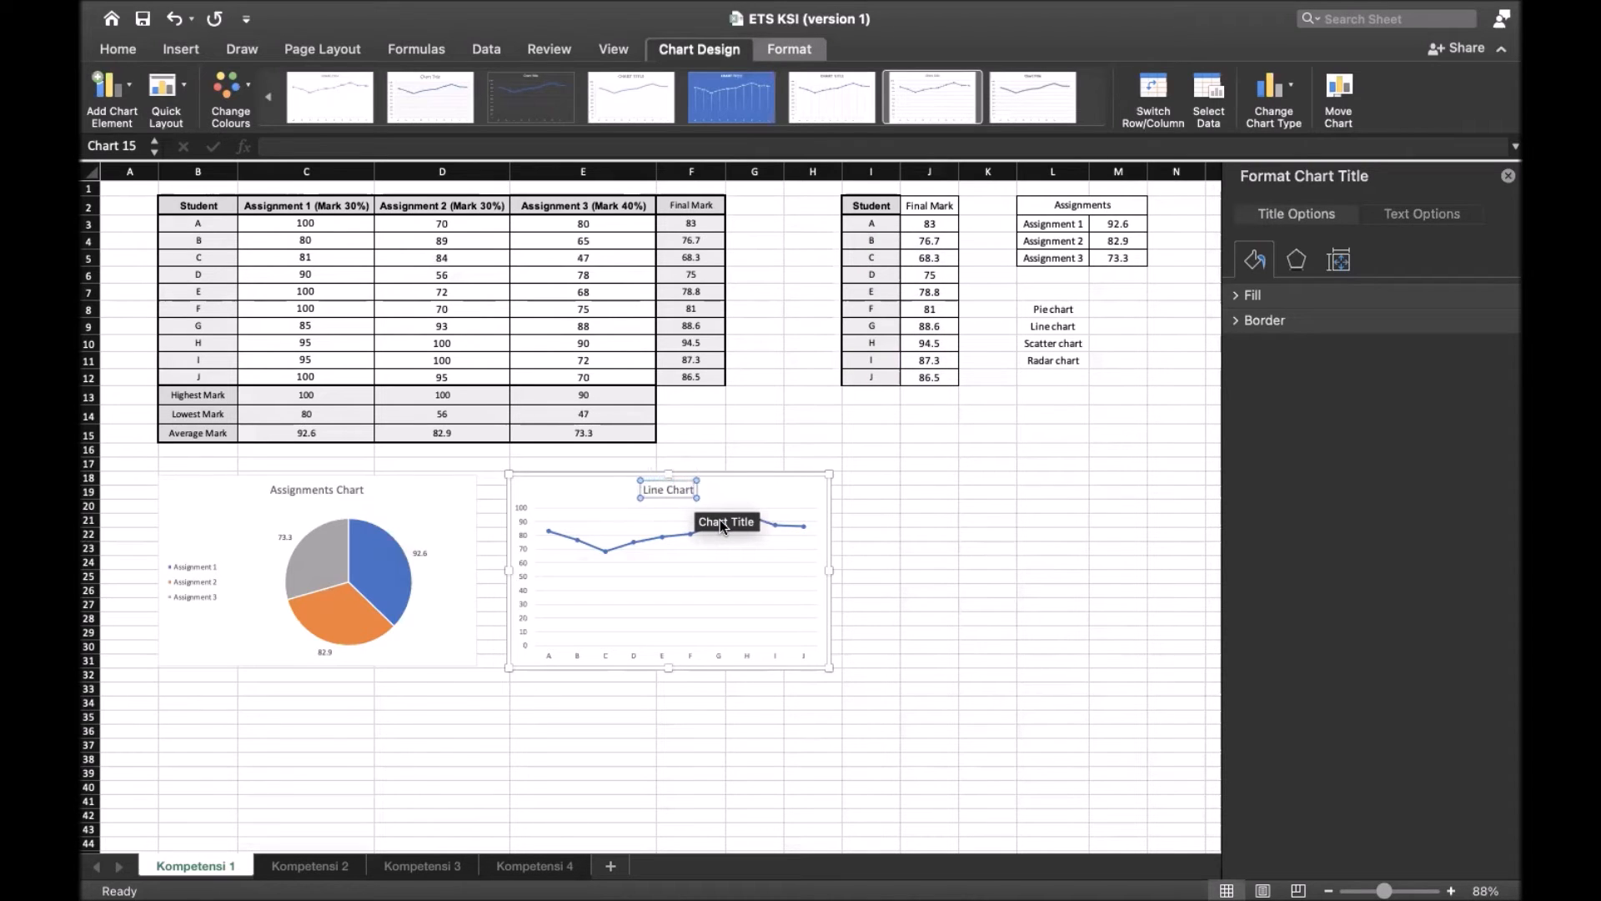
{"action": "left_click", "coordinate": [889, 504]}
{"action": "left_click", "coordinate": [895, 590]}
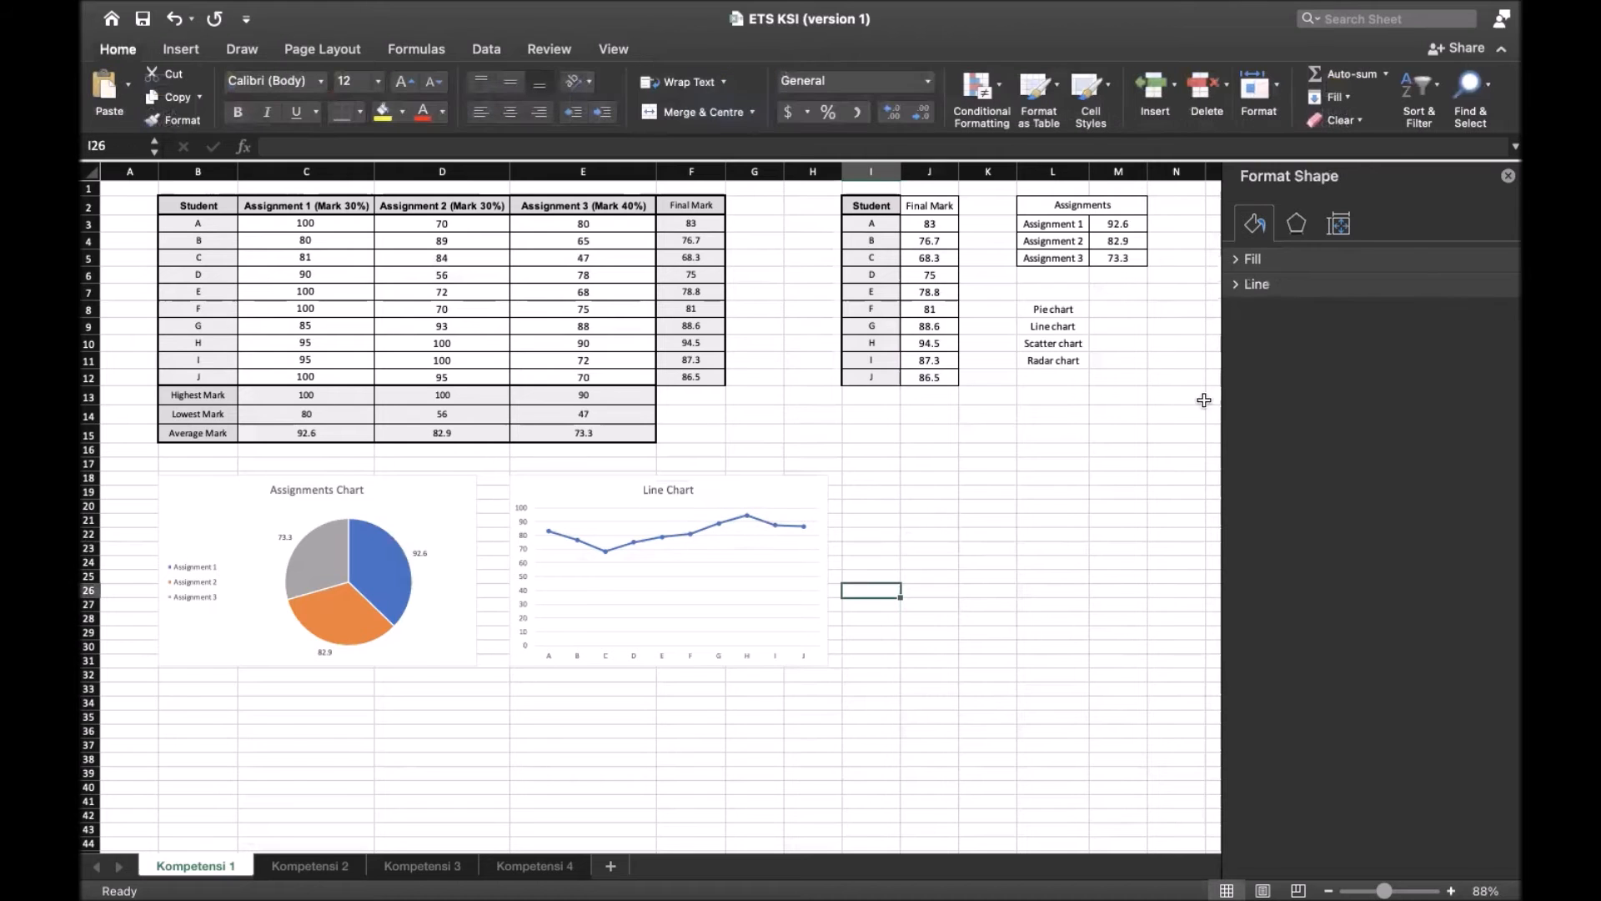
{"action": "left_click", "coordinate": [1509, 177]}
Insert a markers-only scatter chart and place it to the right of the line chart, starting at column I
{"action": "scroll", "coordinate": [799, 584], "scroll_direction": "down", "scroll_amount": 3}
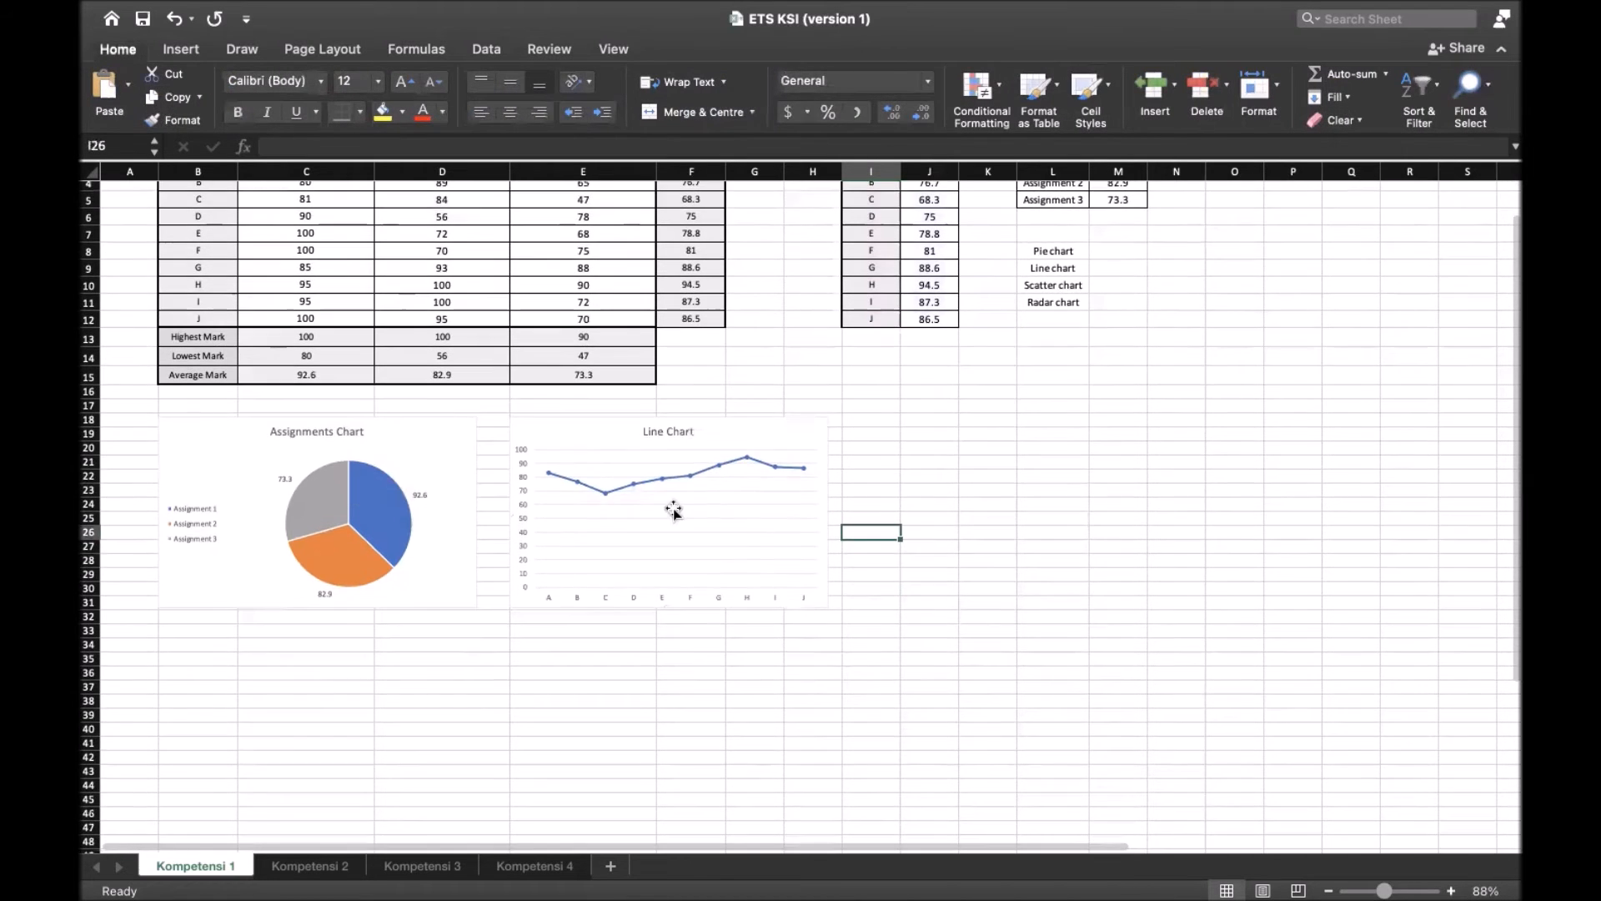
{"action": "scroll", "coordinate": [695, 487], "scroll_direction": "up", "scroll_amount": 3}
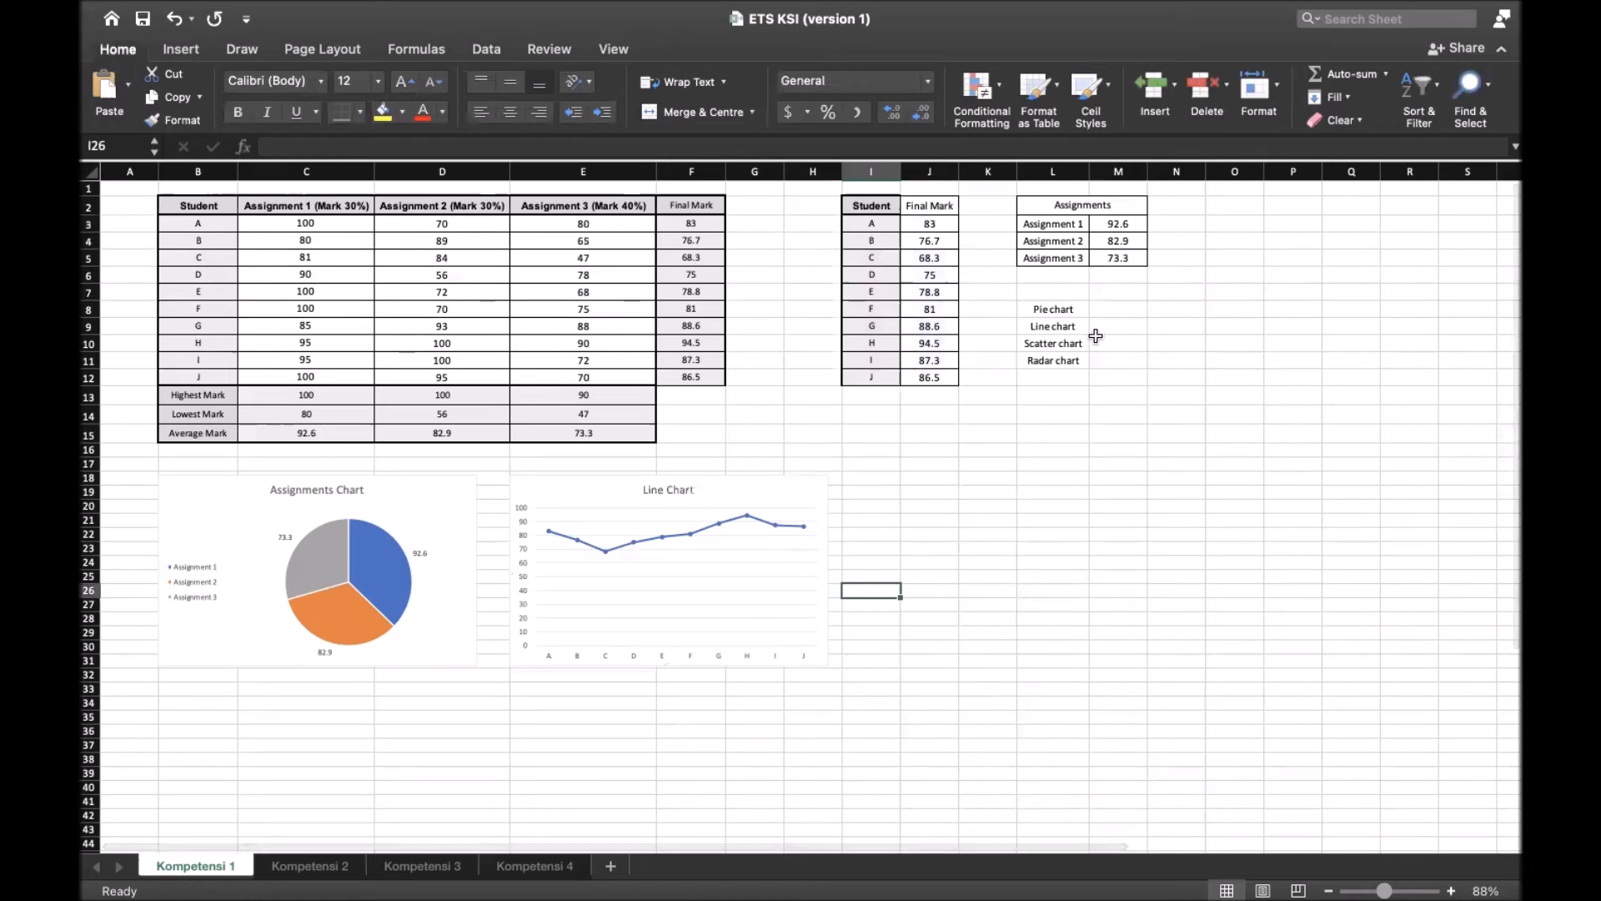
{"action": "left_click", "coordinate": [1070, 348]}
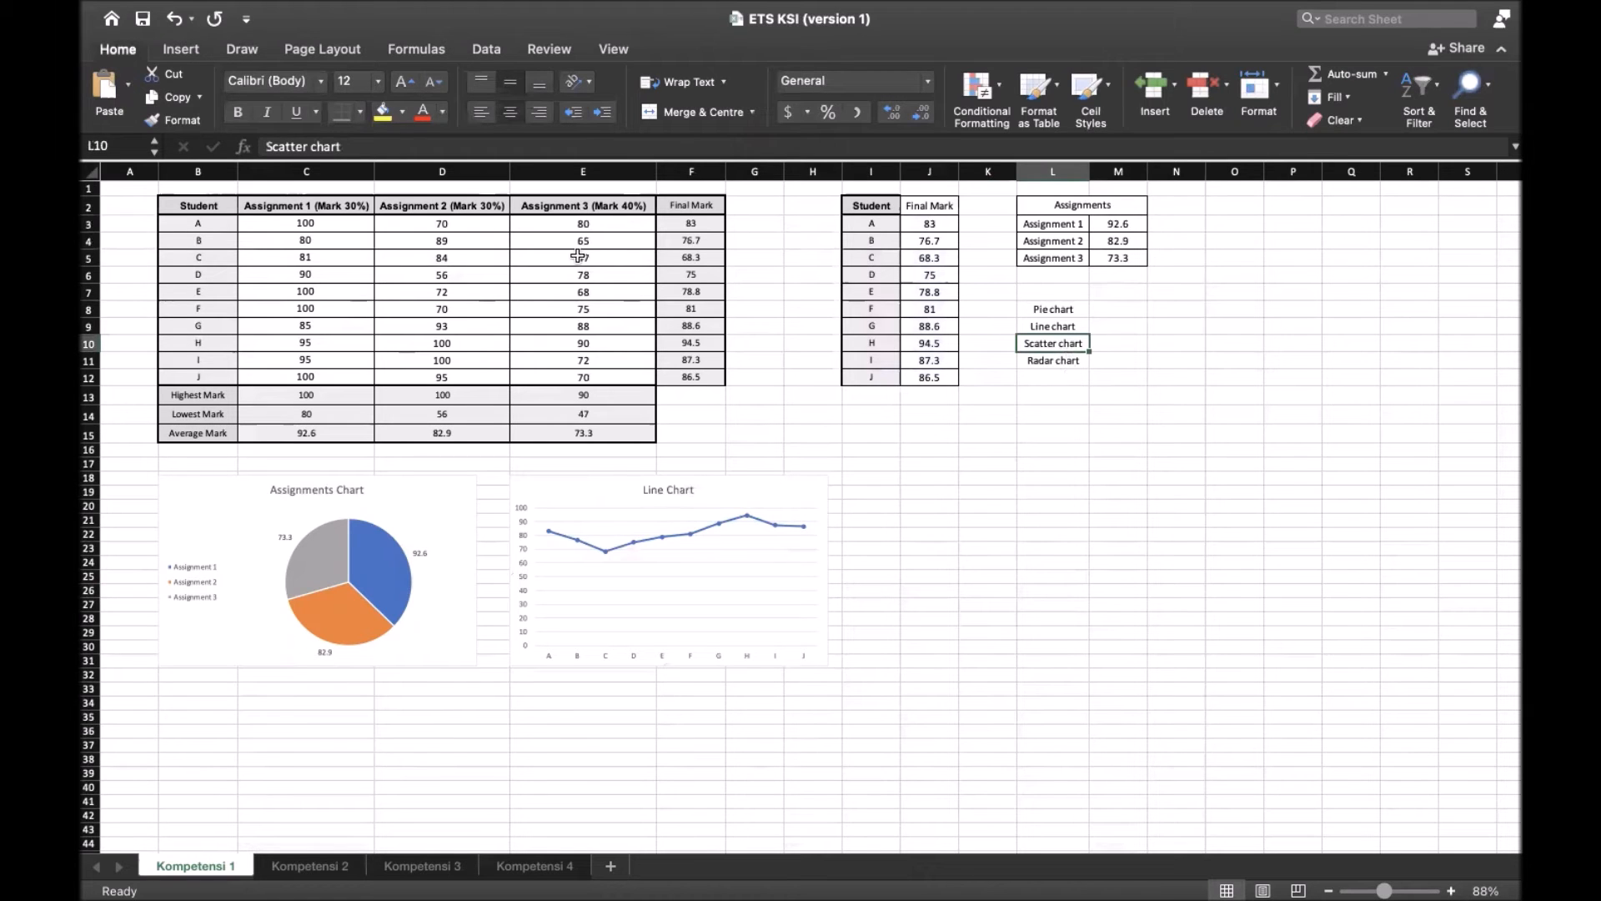
{"action": "left_click", "coordinate": [180, 50]}
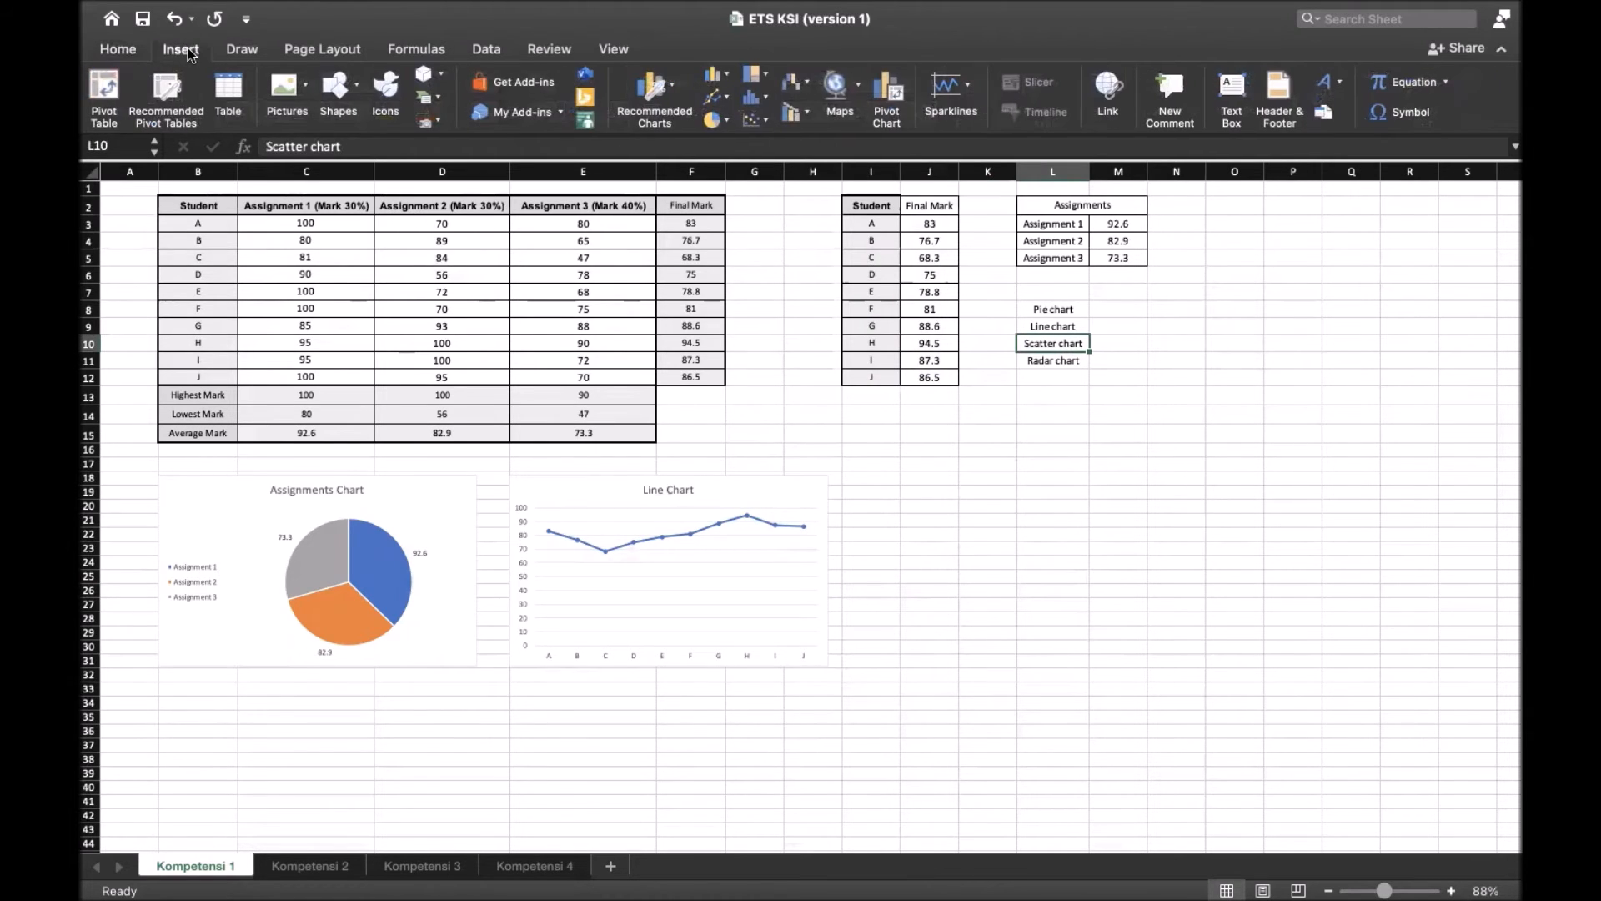
{"action": "left_click", "coordinate": [757, 121]}
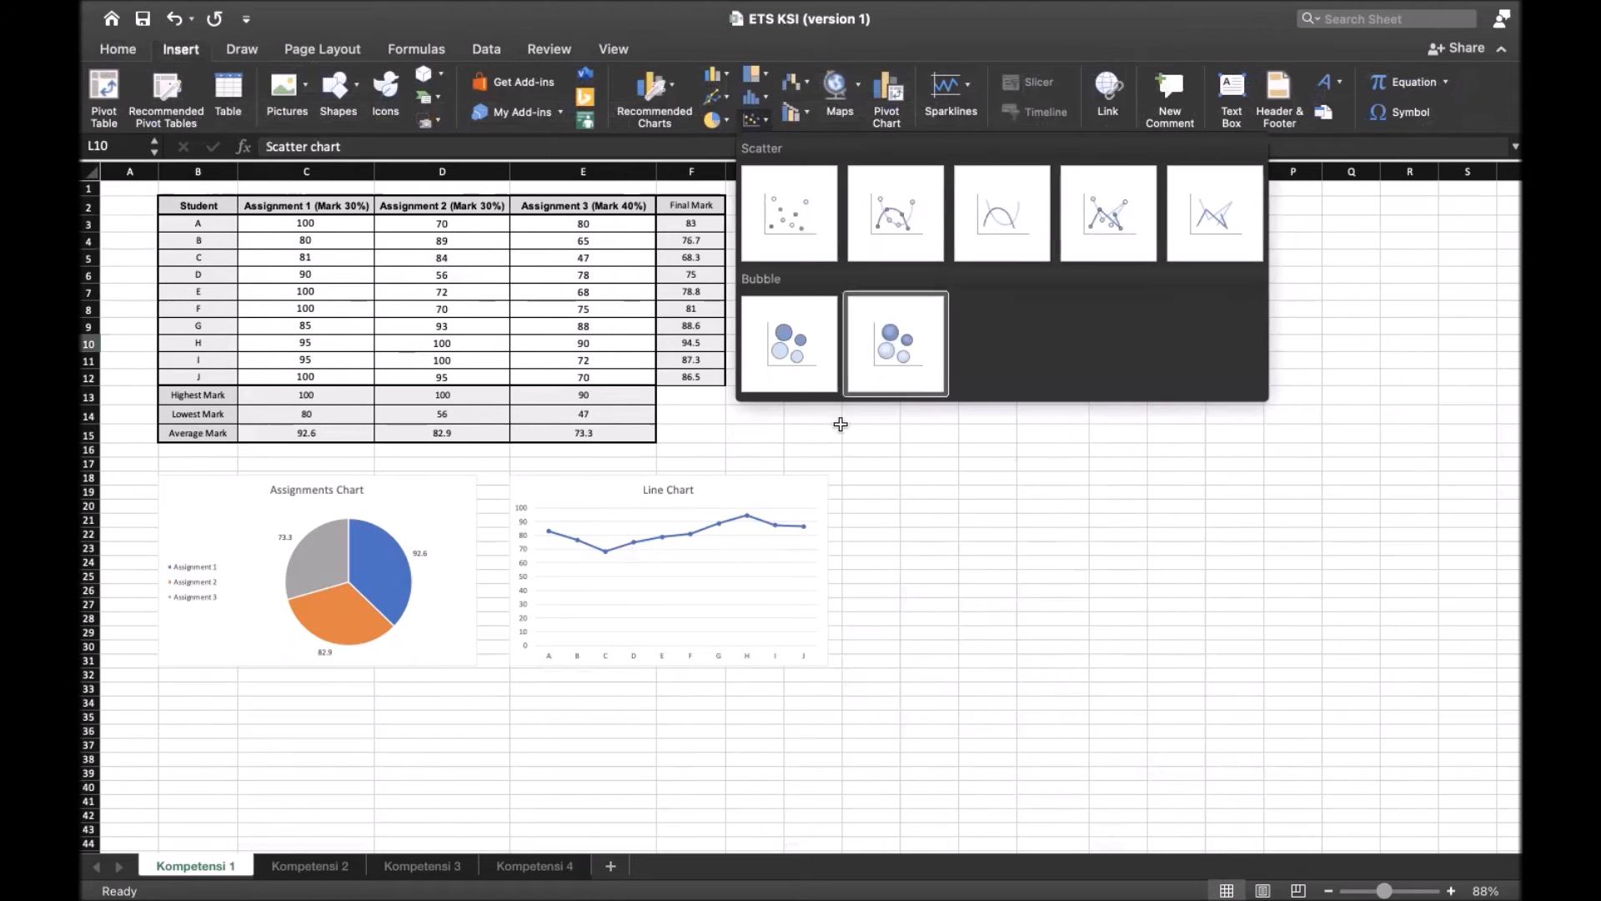
{"action": "left_click", "coordinate": [798, 223]}
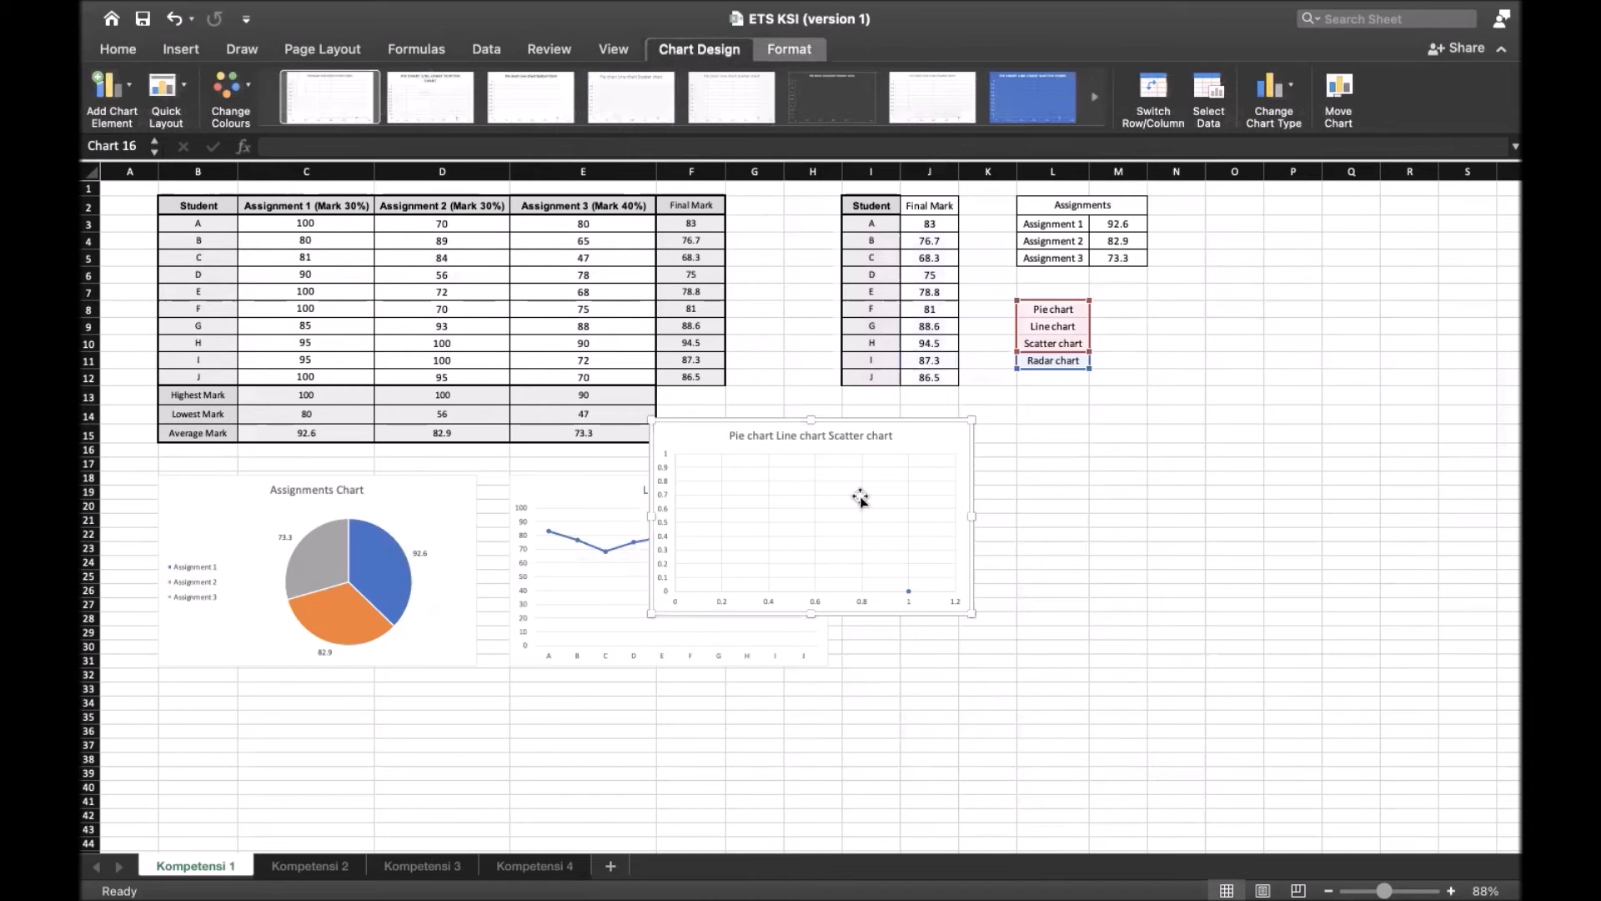
{"action": "left_click_drag", "start_coordinate": [809, 456], "coordinate": [877, 474]}
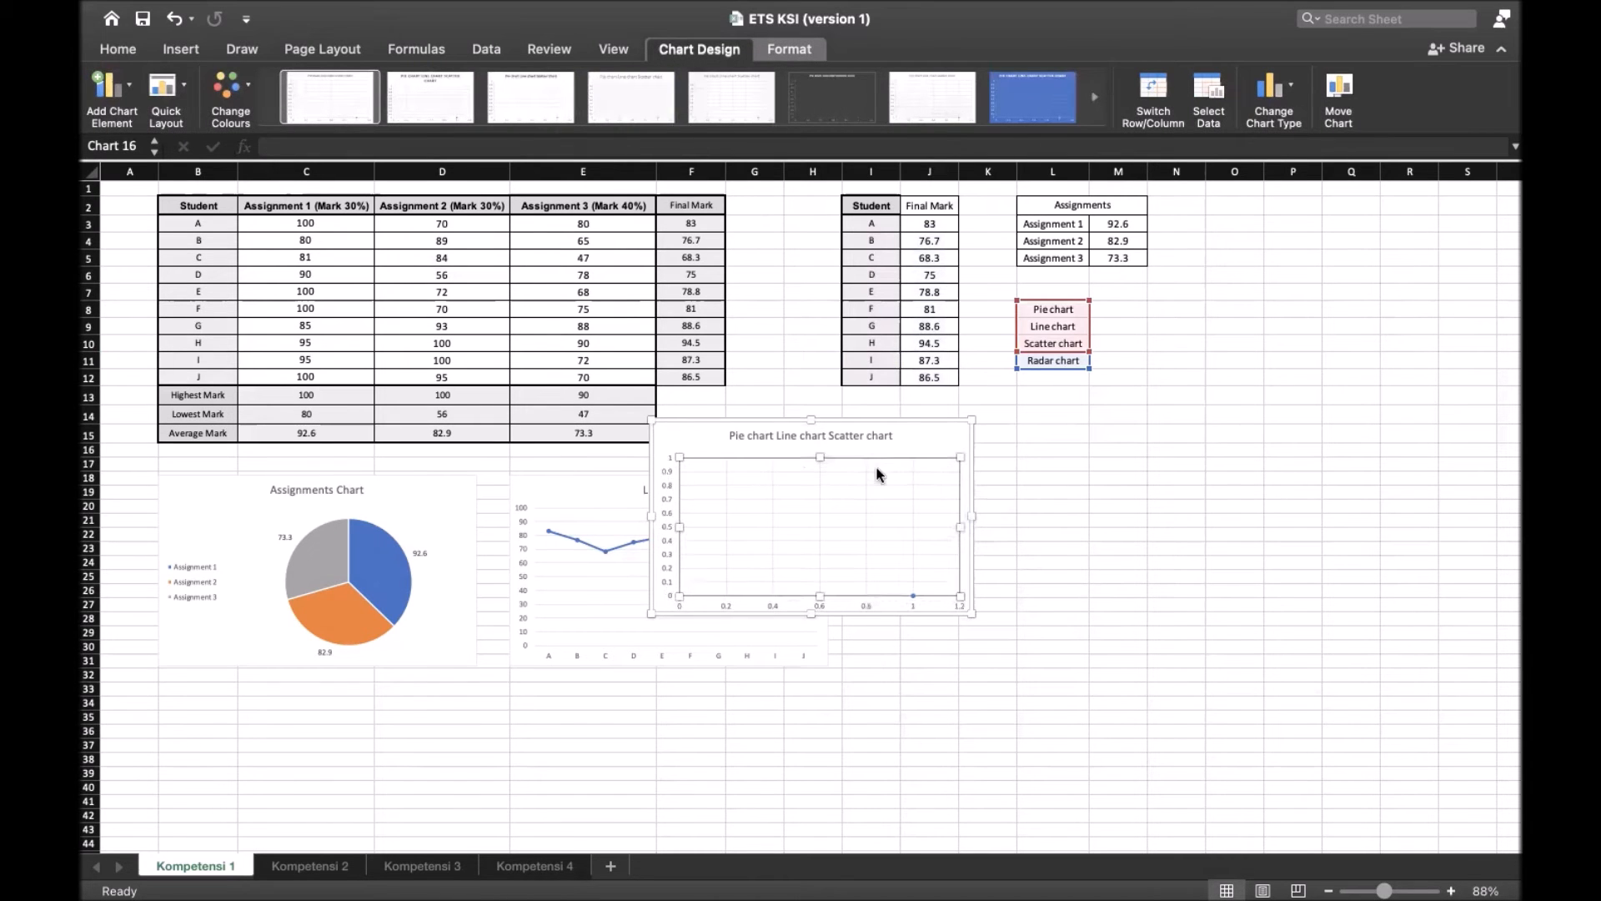
{"action": "left_click_drag", "start_coordinate": [904, 435], "coordinate": [1103, 486]}
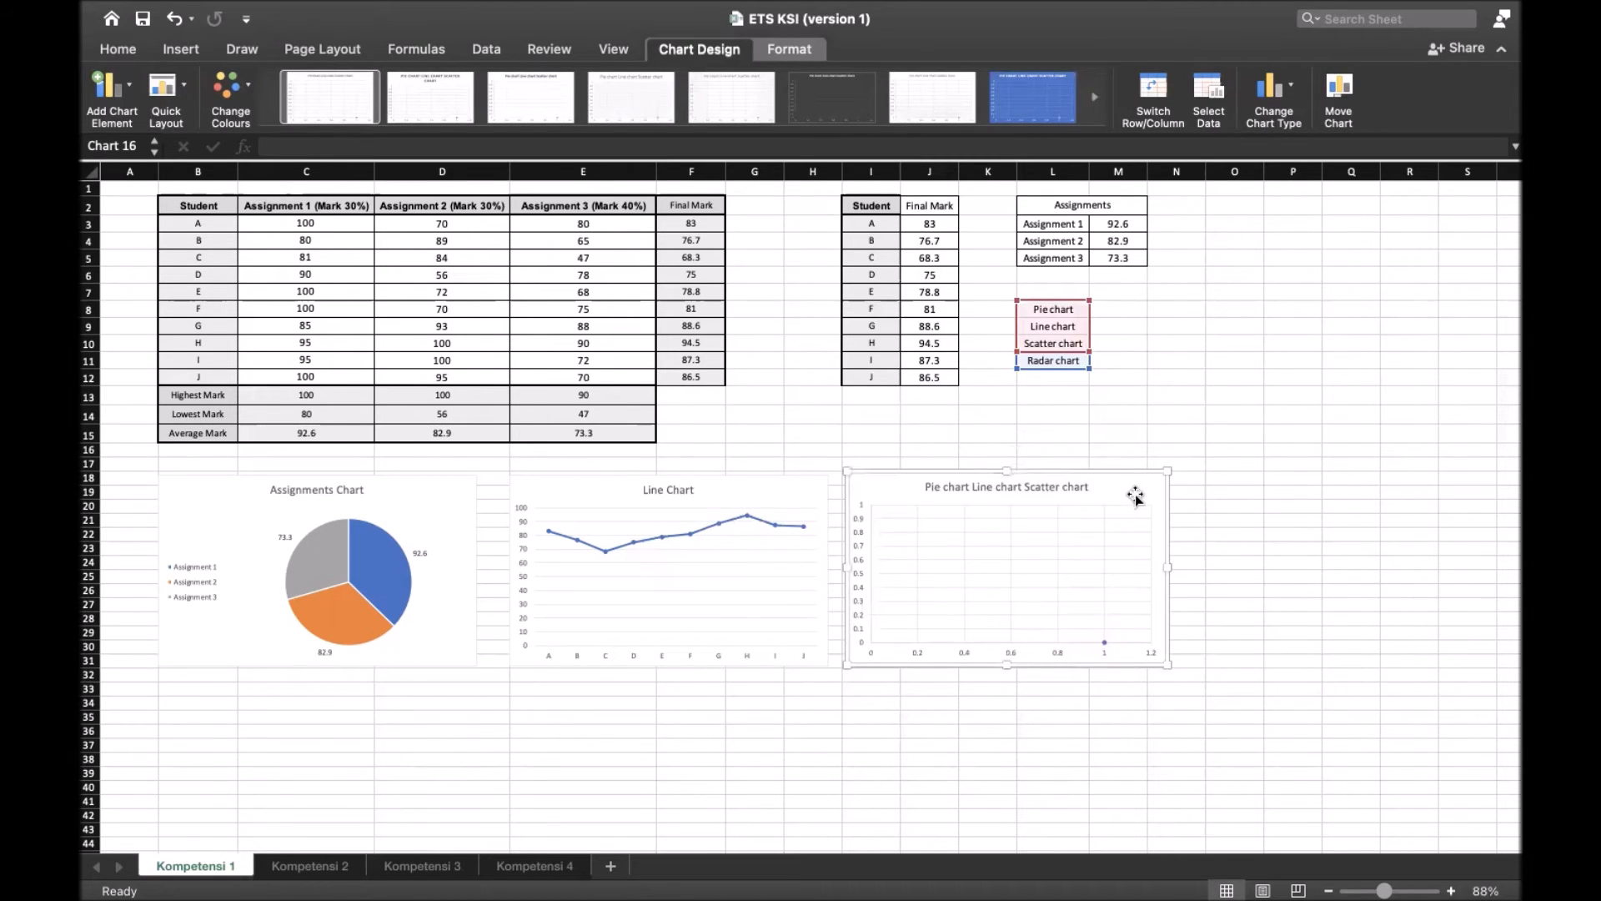
Set the scatter chart's data range to the students and three assignment marks in B2:E12 of Kompetensi 1
{"action": "scroll", "coordinate": [1134, 497], "scroll_direction": "right", "scroll_amount": 2}
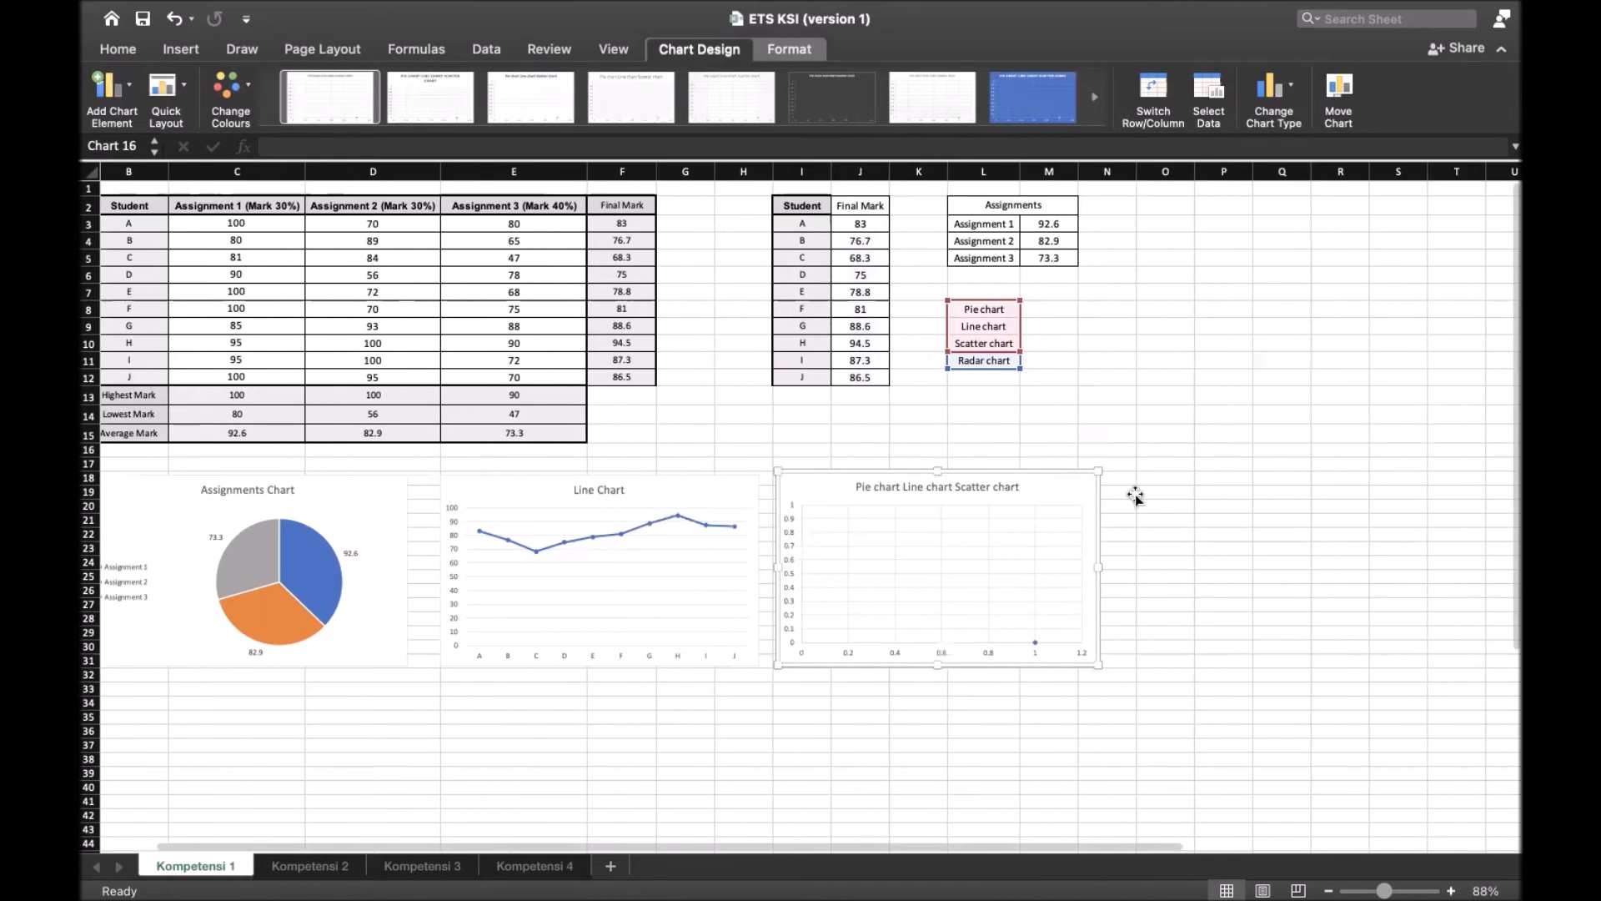
{"action": "left_click", "coordinate": [1209, 98]}
{"action": "left_click_drag", "start_coordinate": [884, 114], "coordinate": [1396, 213]}
{"action": "scroll", "coordinate": [959, 334], "scroll_direction": "right", "scroll_amount": 3}
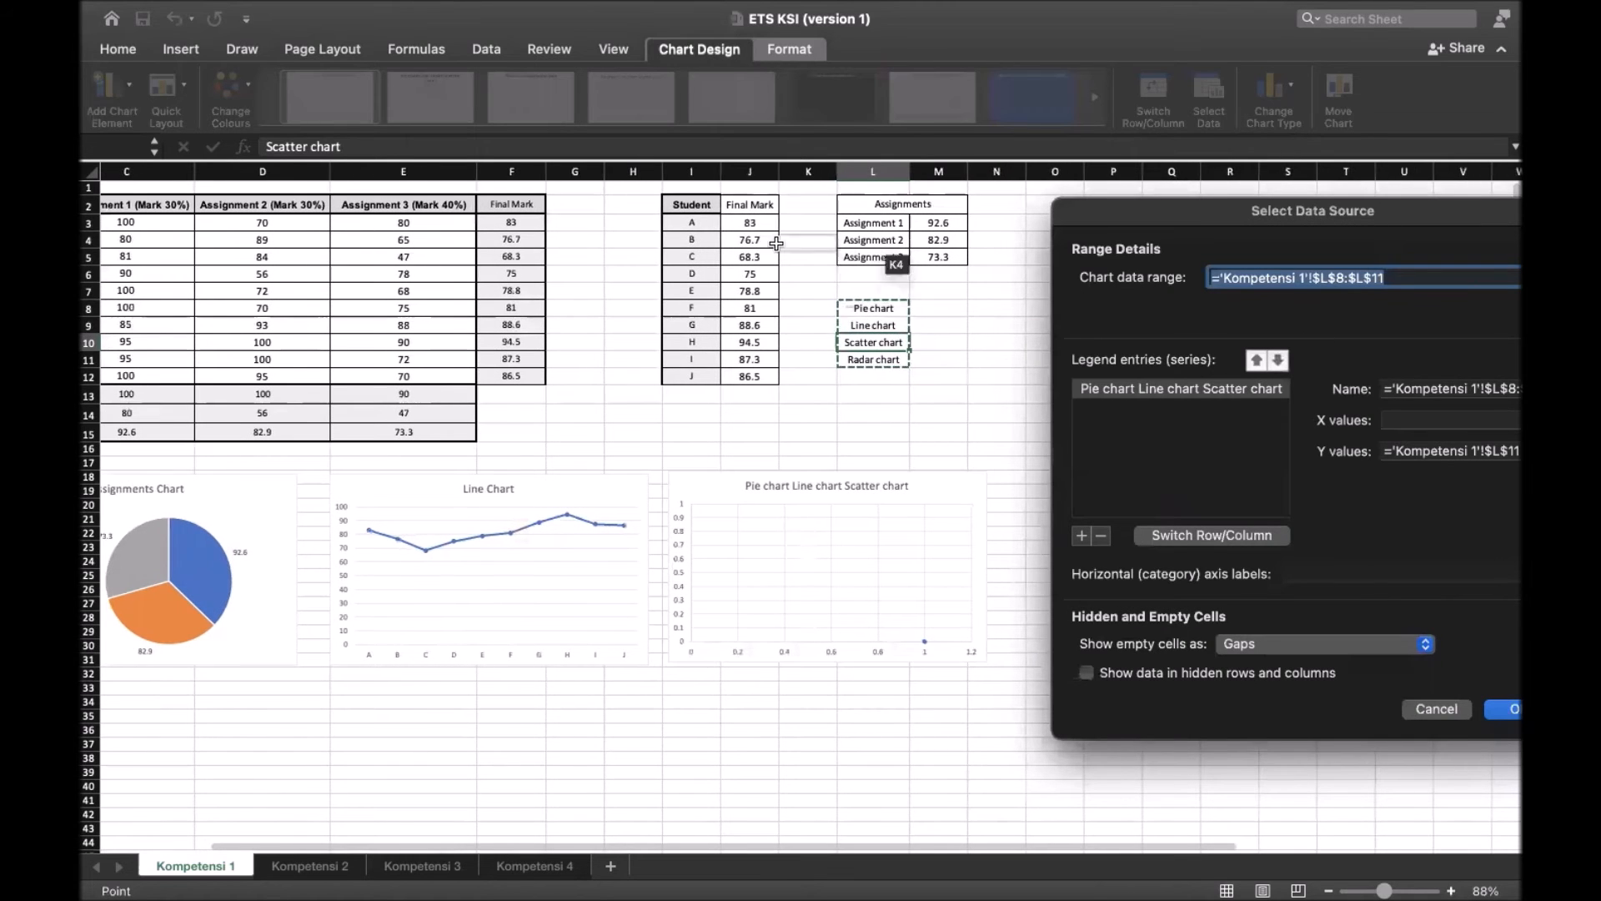
{"action": "scroll", "coordinate": [678, 219], "scroll_direction": "left", "scroll_amount": 5}
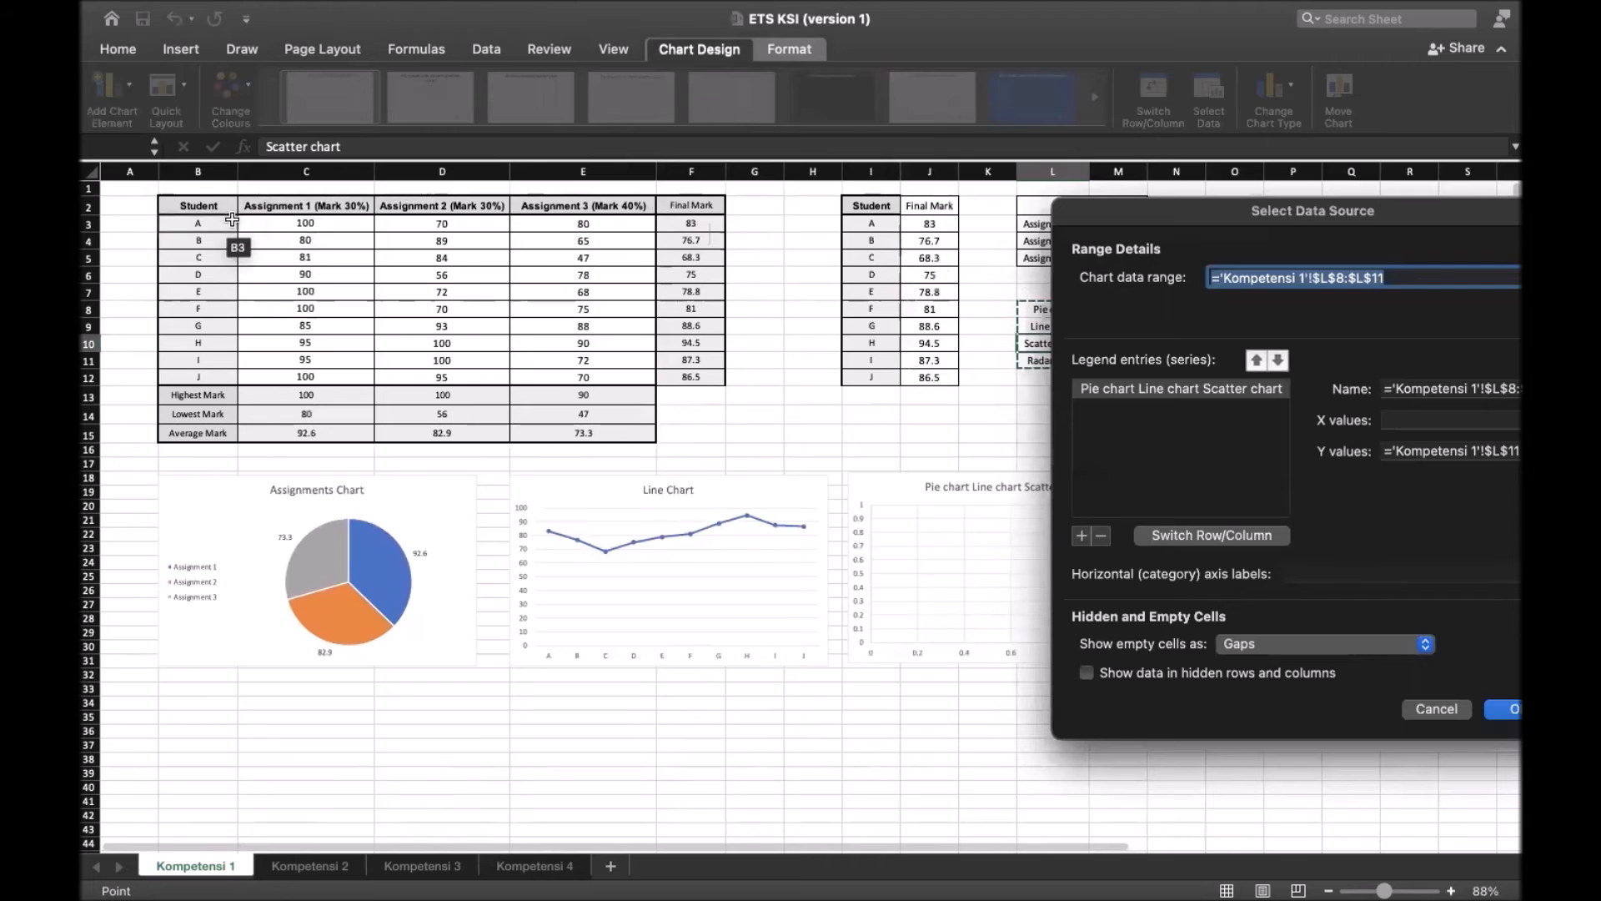
{"action": "left_click_drag", "start_coordinate": [198, 207], "coordinate": [573, 382]}
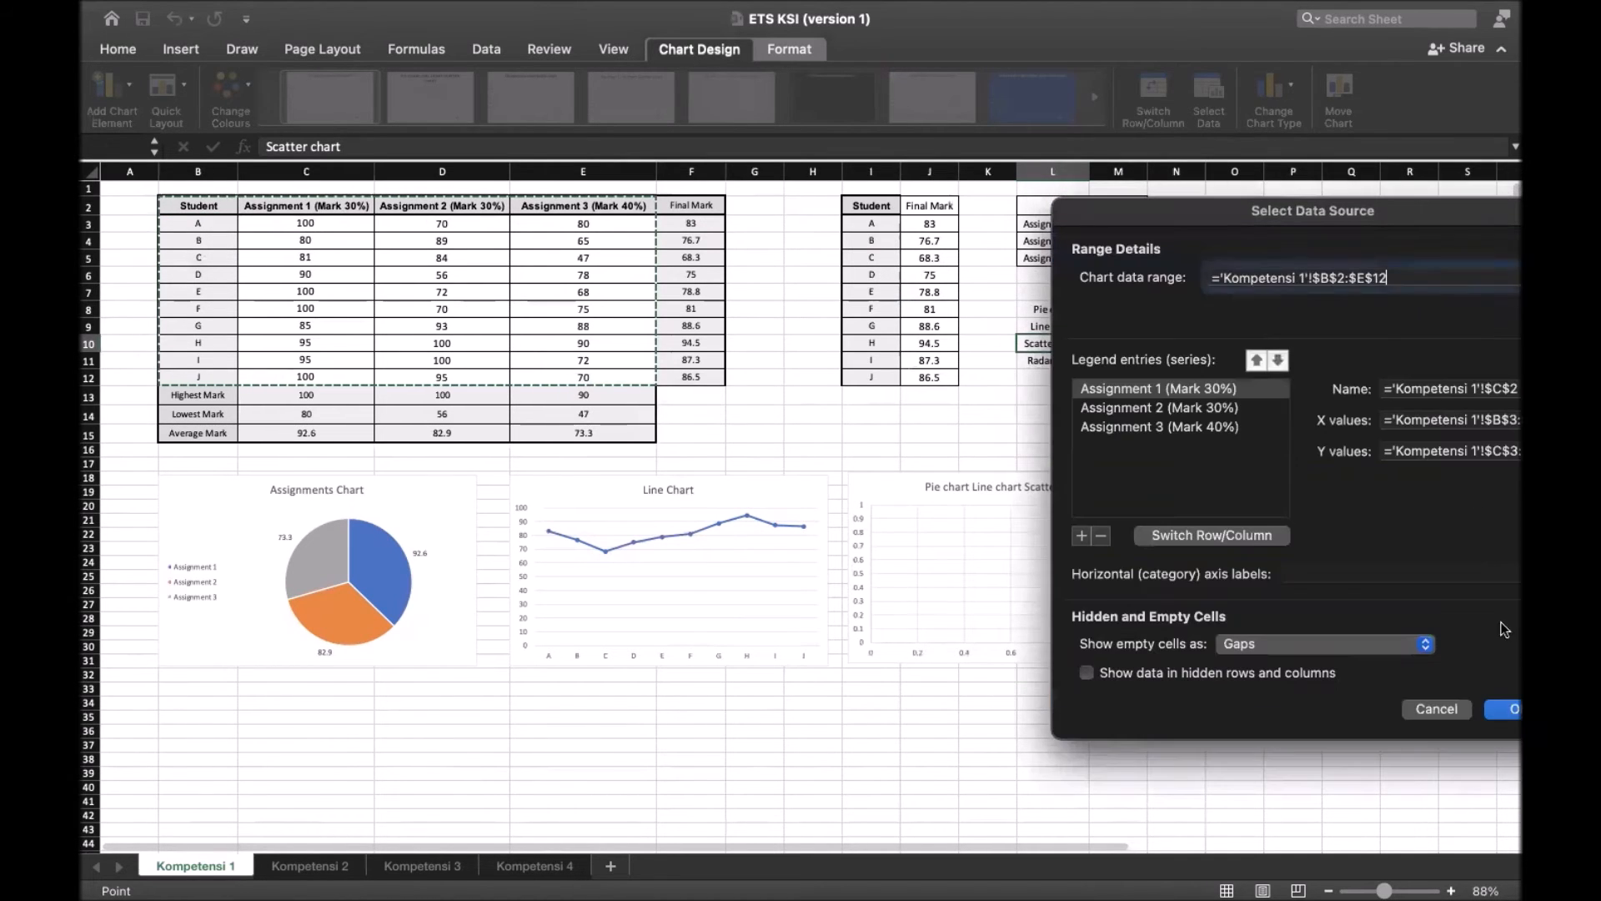
{"action": "left_click", "coordinate": [1510, 711]}
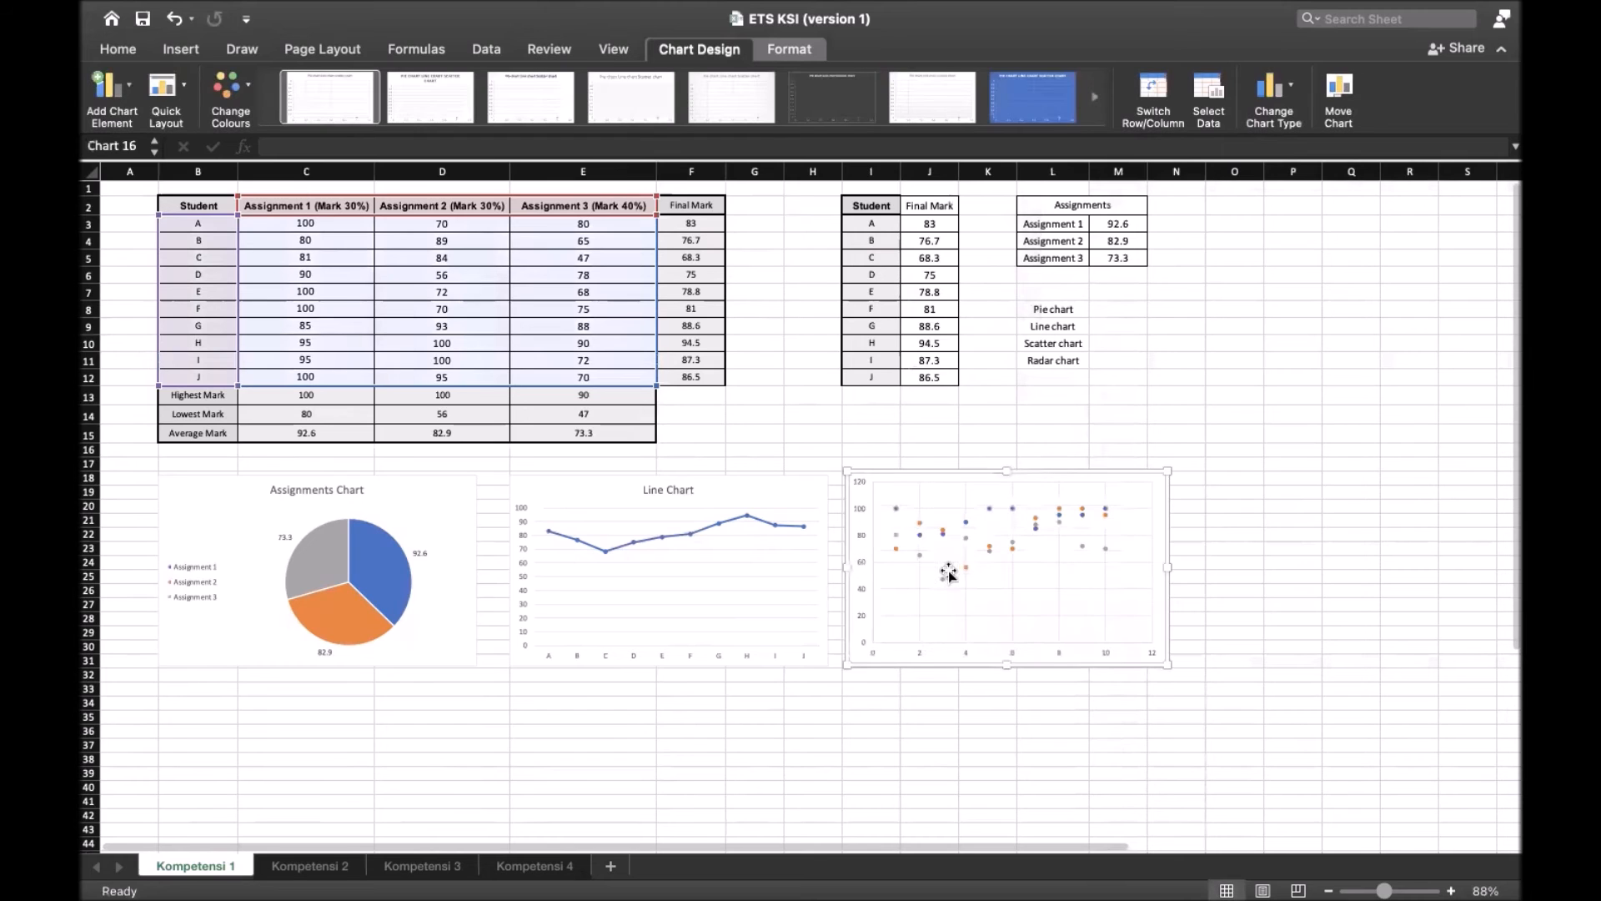
Add a legend at the bottom of the scatter chart and deselect the chart
{"action": "scroll", "coordinate": [1087, 510], "scroll_direction": "right", "scroll_amount": 3}
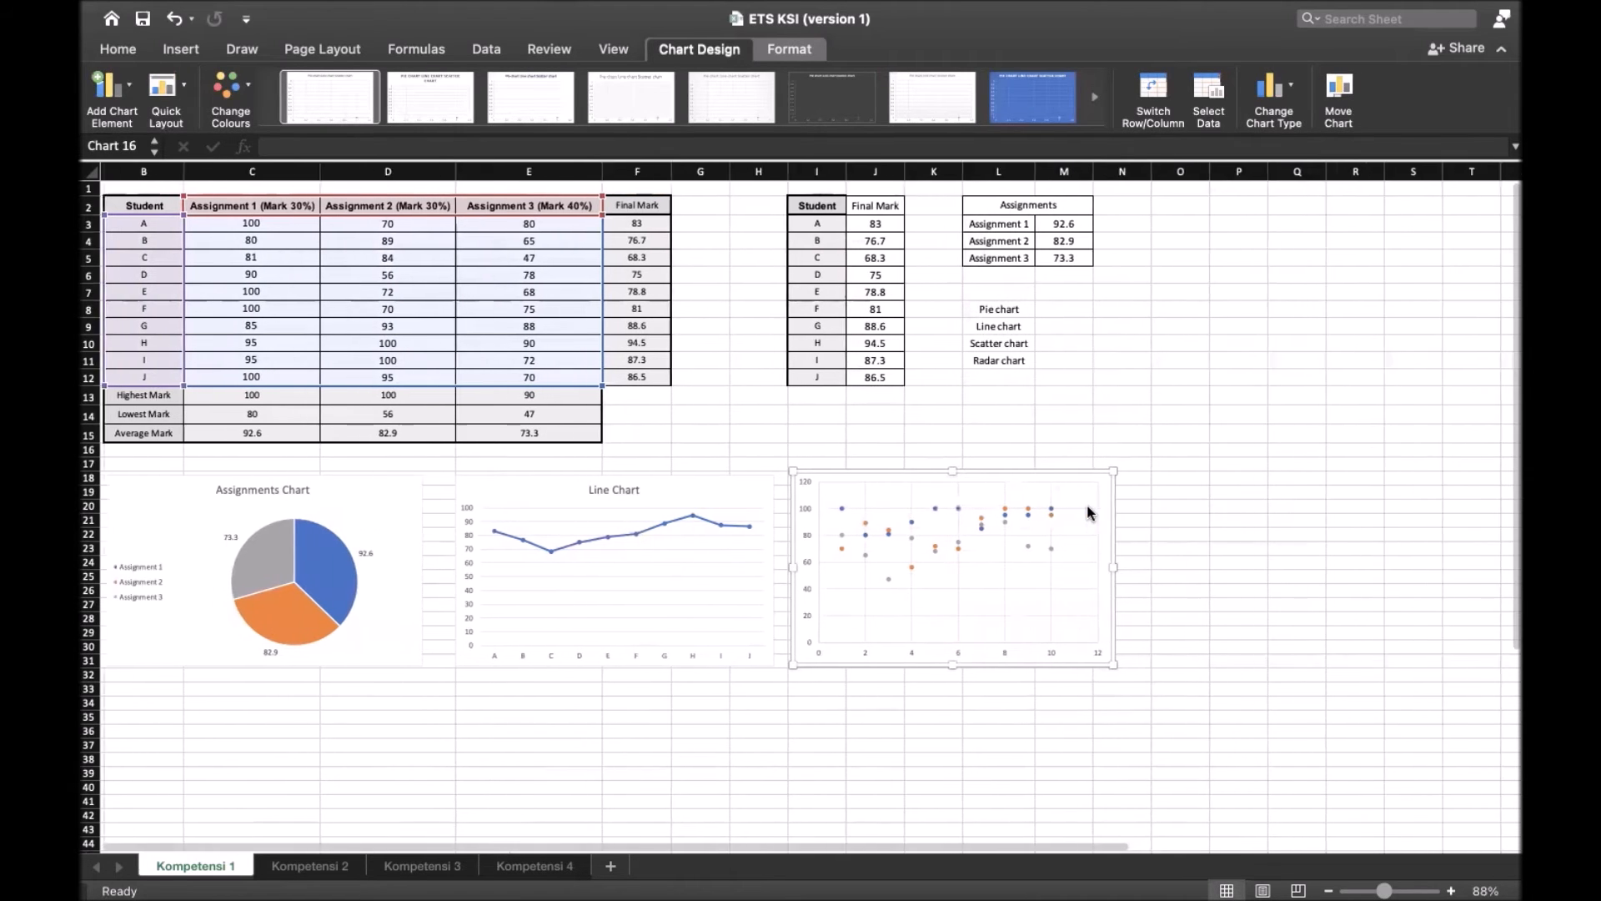
{"action": "scroll", "coordinate": [1087, 509], "scroll_direction": "left", "scroll_amount": 3}
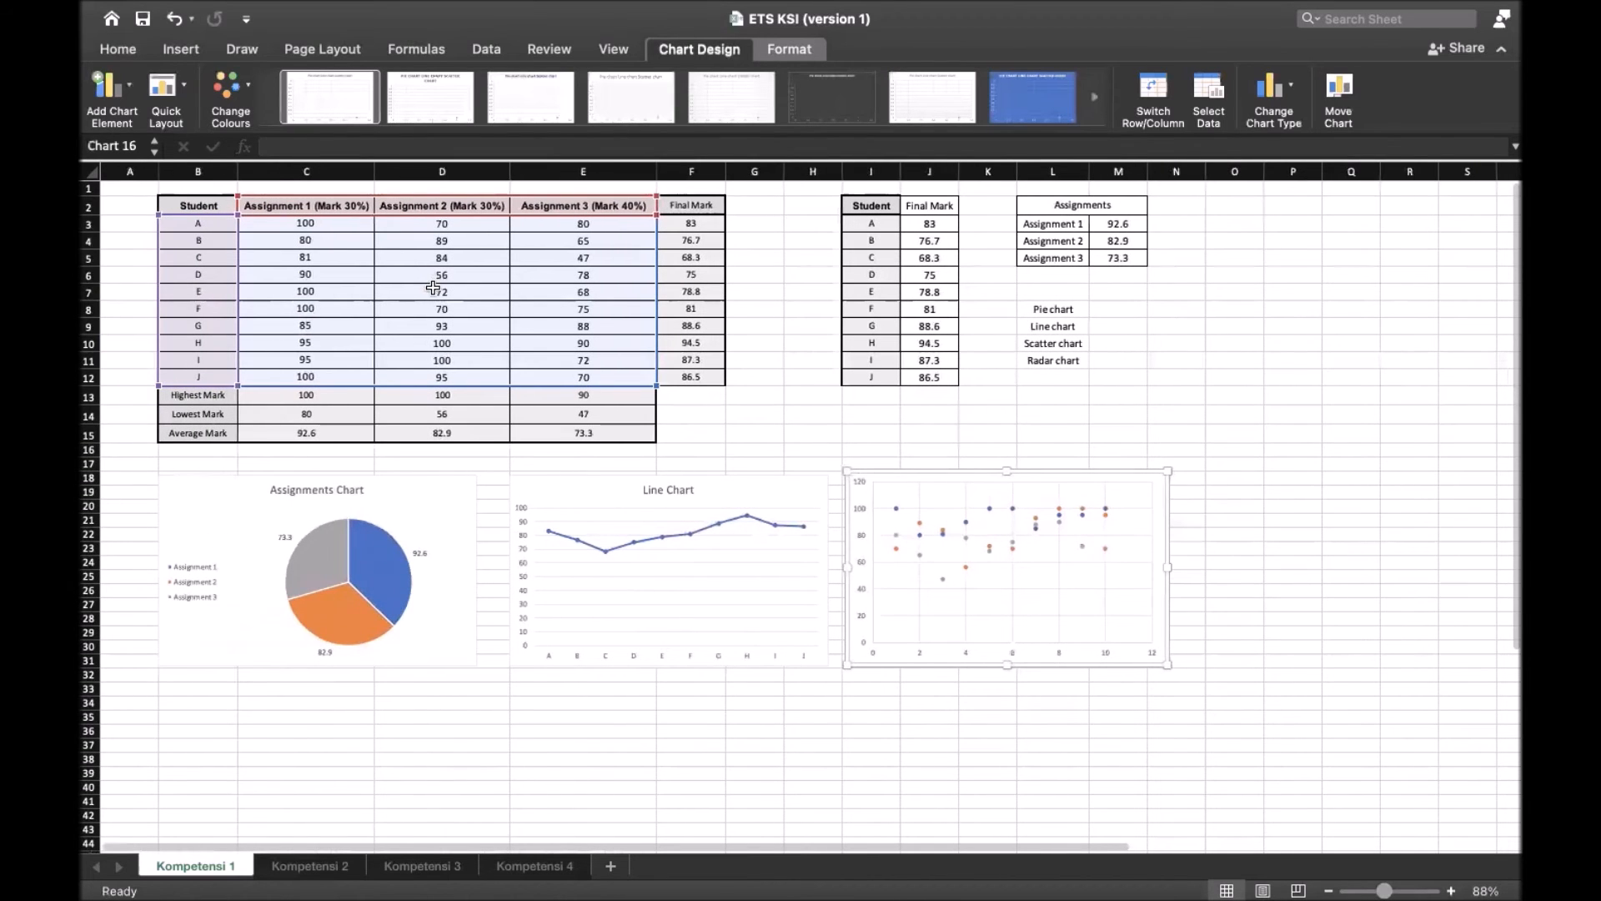
{"action": "left_click", "coordinate": [442, 464]}
{"action": "left_click", "coordinate": [959, 542]}
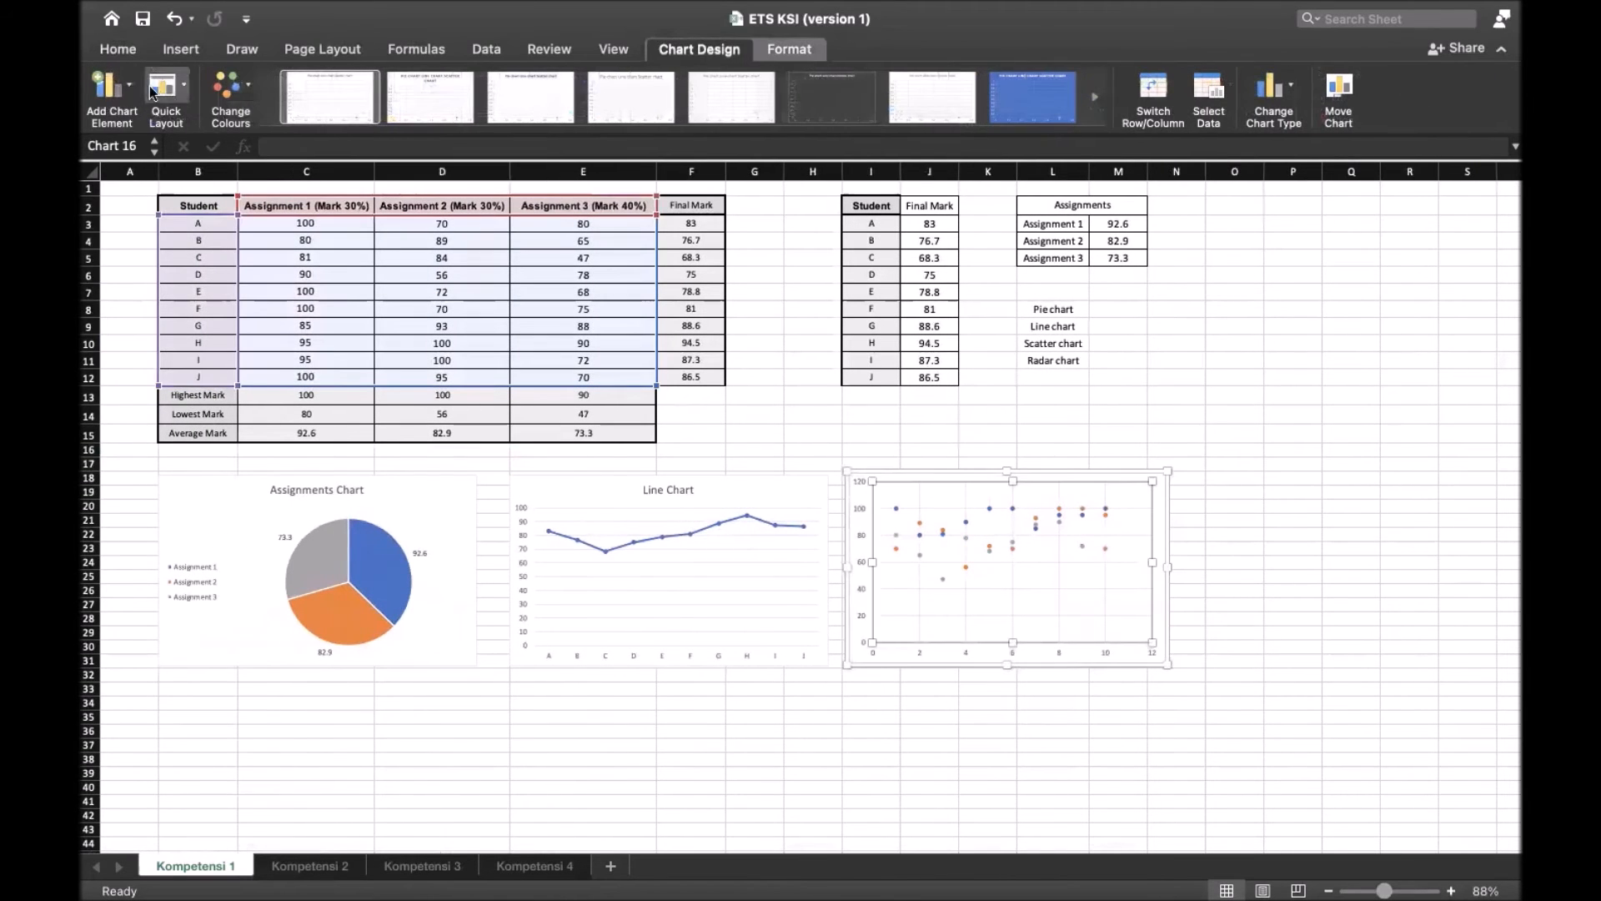
{"action": "left_click", "coordinate": [109, 84]}
{"action": "mouse_move", "coordinate": [188, 196]}
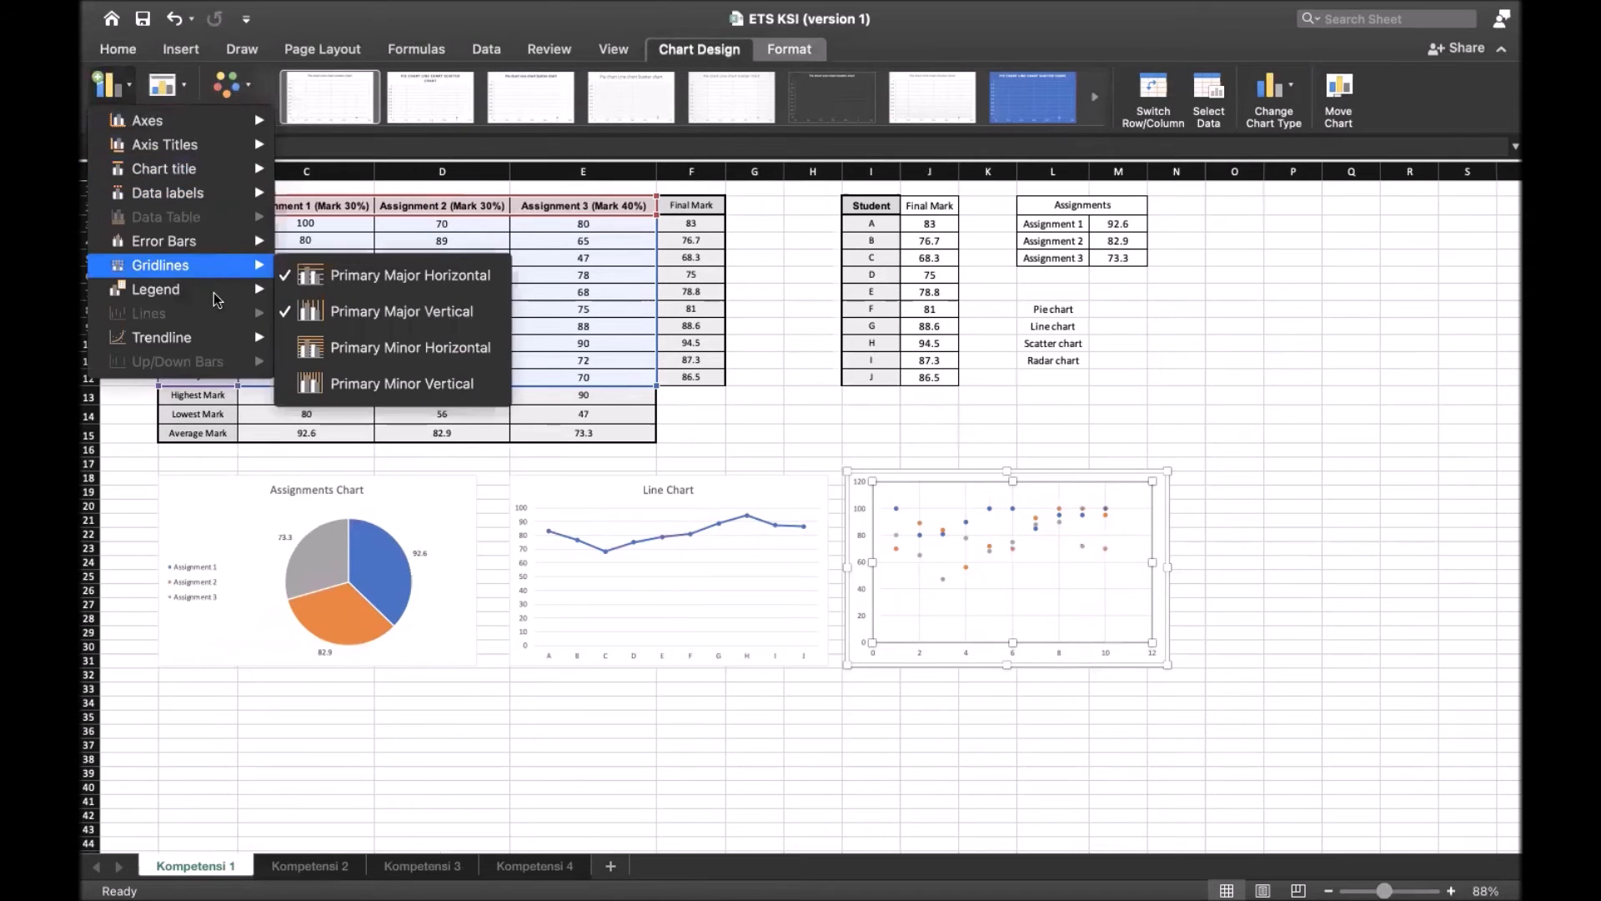
{"action": "mouse_move", "coordinate": [234, 292]}
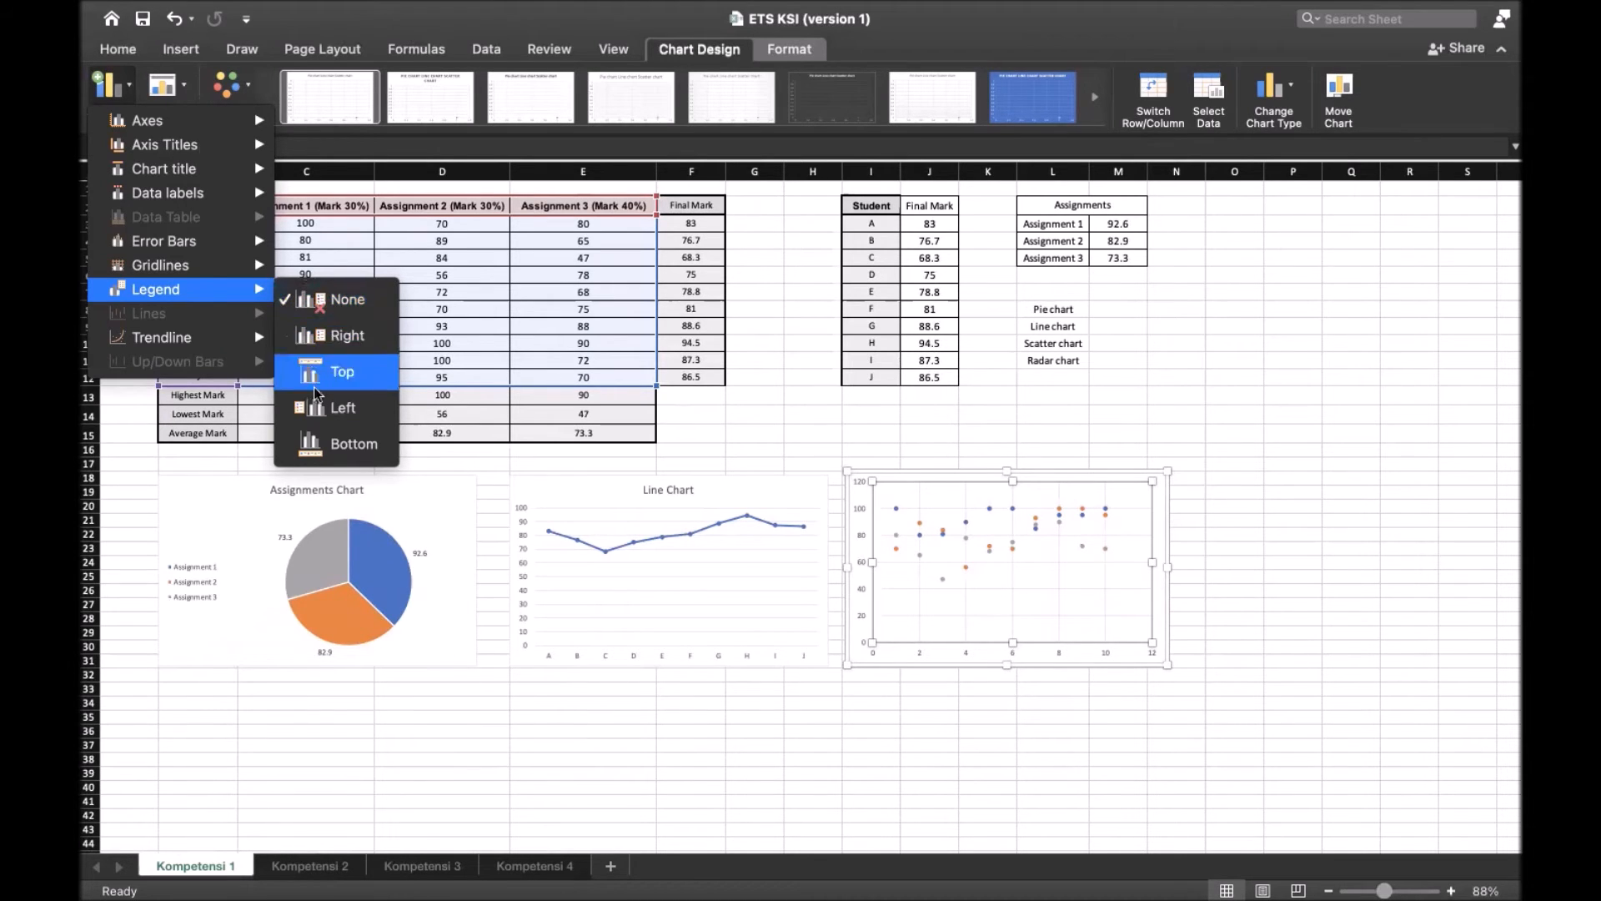
{"action": "left_click", "coordinate": [346, 444]}
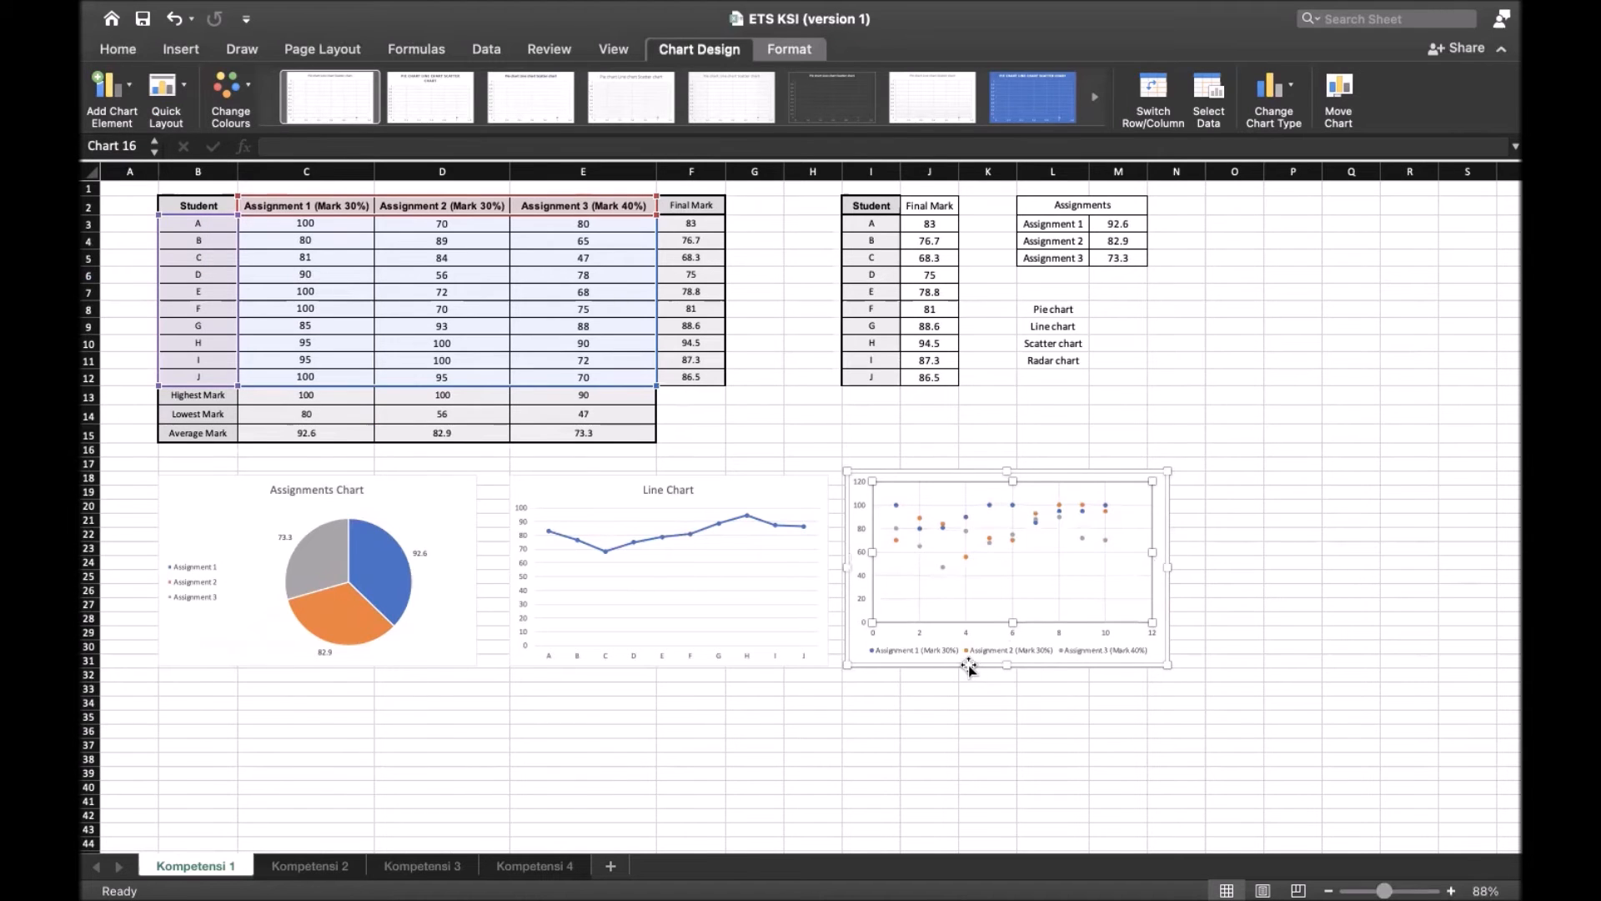
{"action": "left_click", "coordinate": [988, 688]}
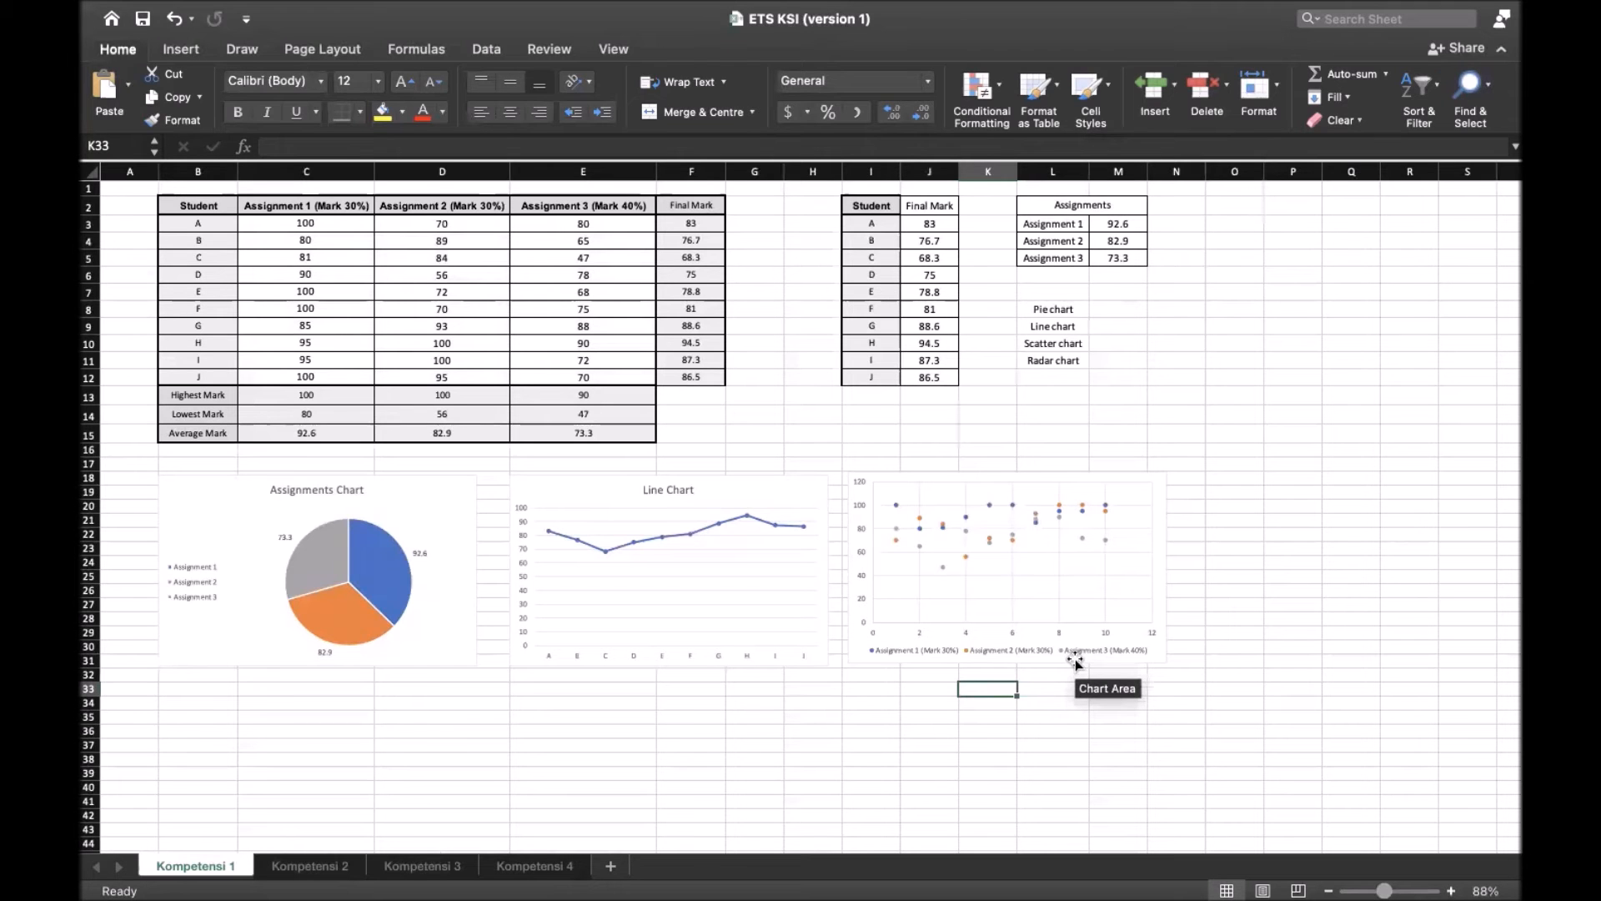
Insert a basic radar chart without markers and place it to the right of the scatter chart, starting at column N
{"action": "left_click", "coordinate": [1096, 702]}
{"action": "scroll", "coordinate": [1037, 553], "scroll_direction": "right", "scroll_amount": 1}
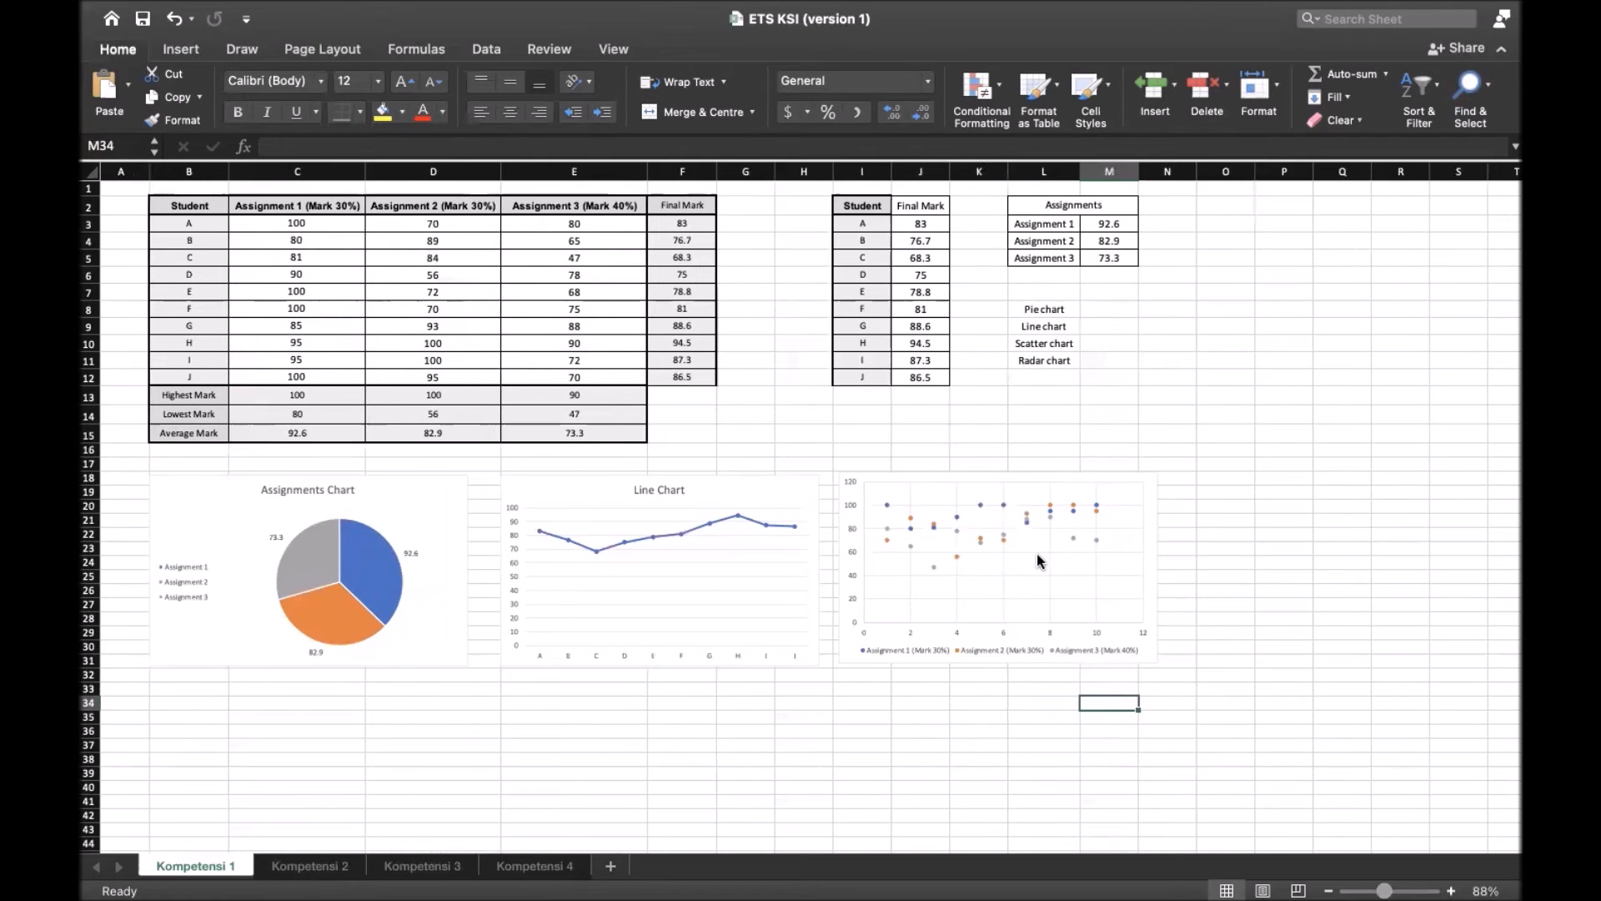
{"action": "scroll", "coordinate": [1038, 553], "scroll_direction": "right", "scroll_amount": 4}
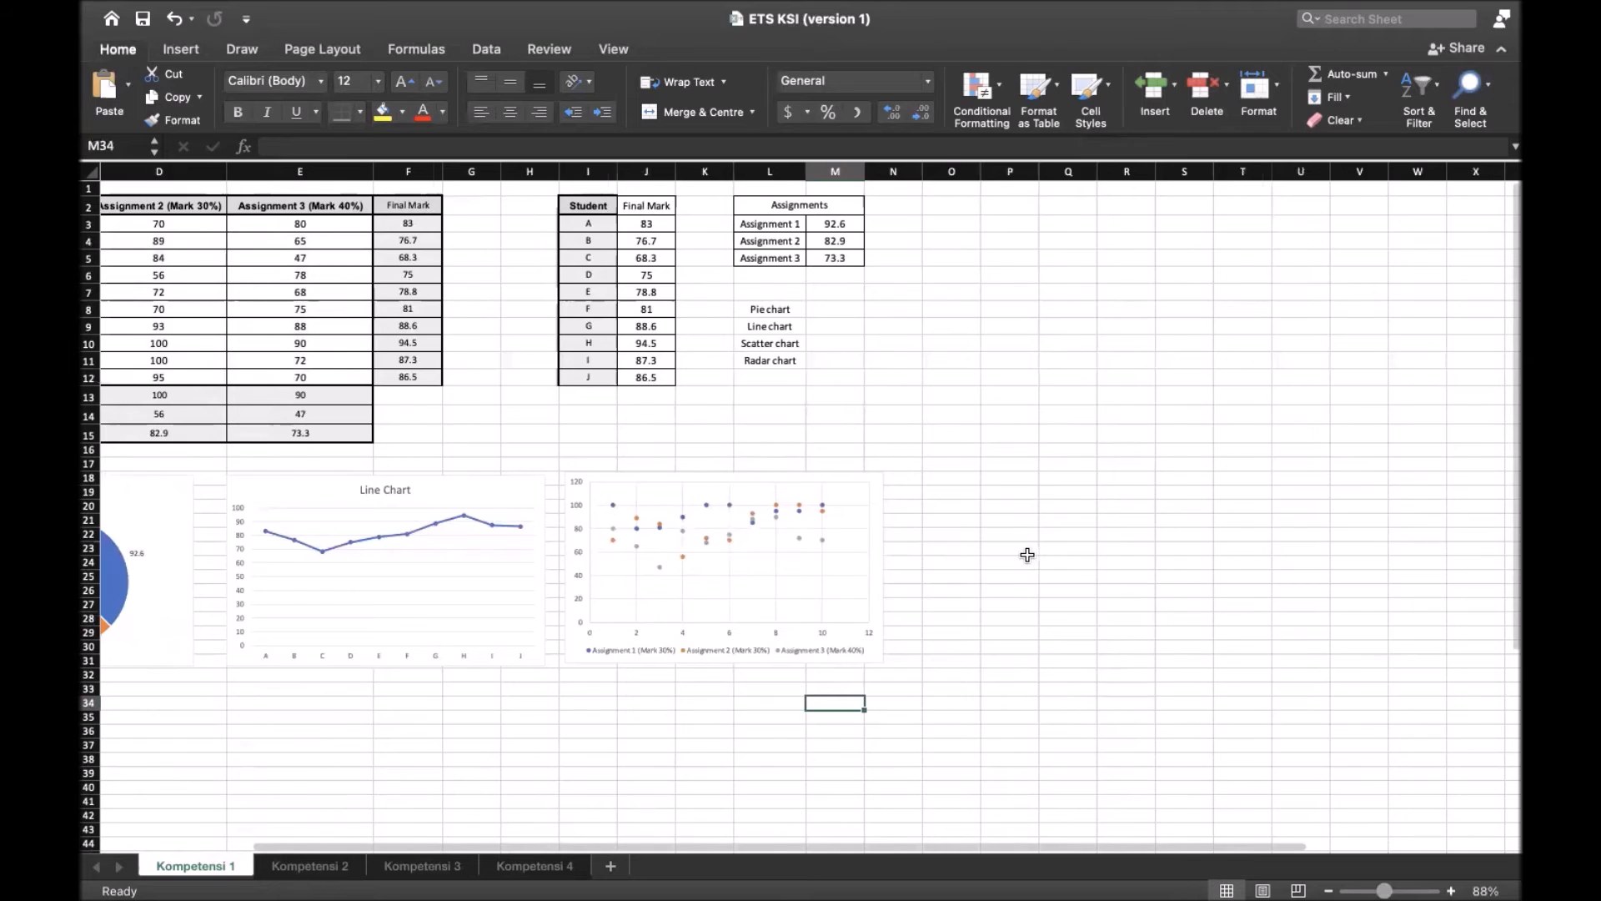
{"action": "scroll", "coordinate": [1028, 554], "scroll_direction": "right", "scroll_amount": 1}
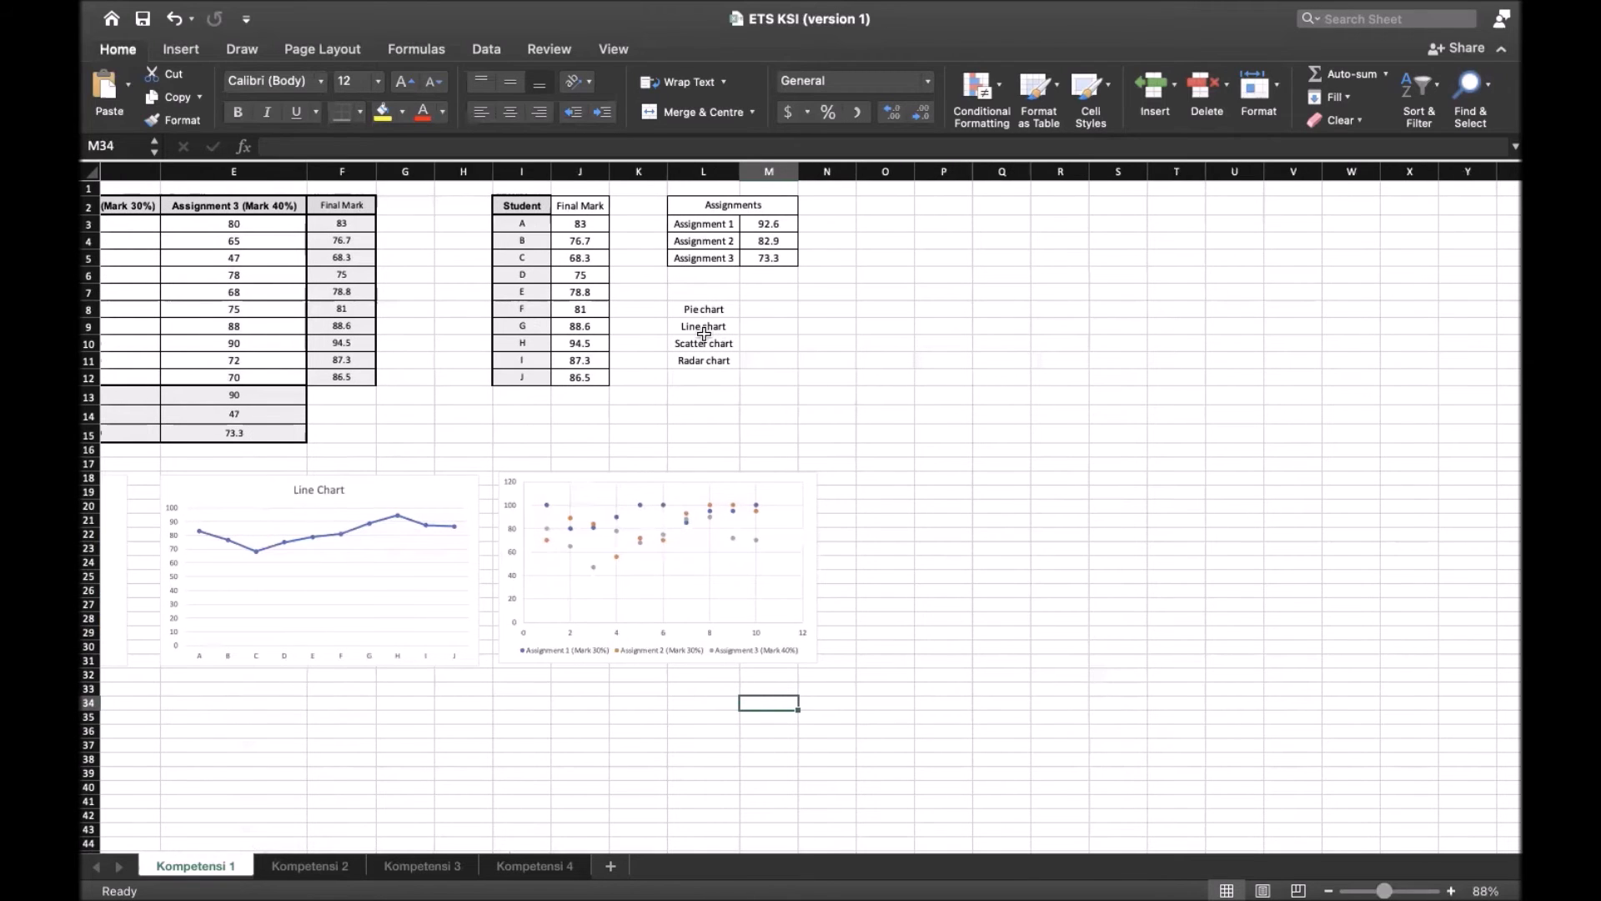
{"action": "left_click", "coordinate": [697, 360]}
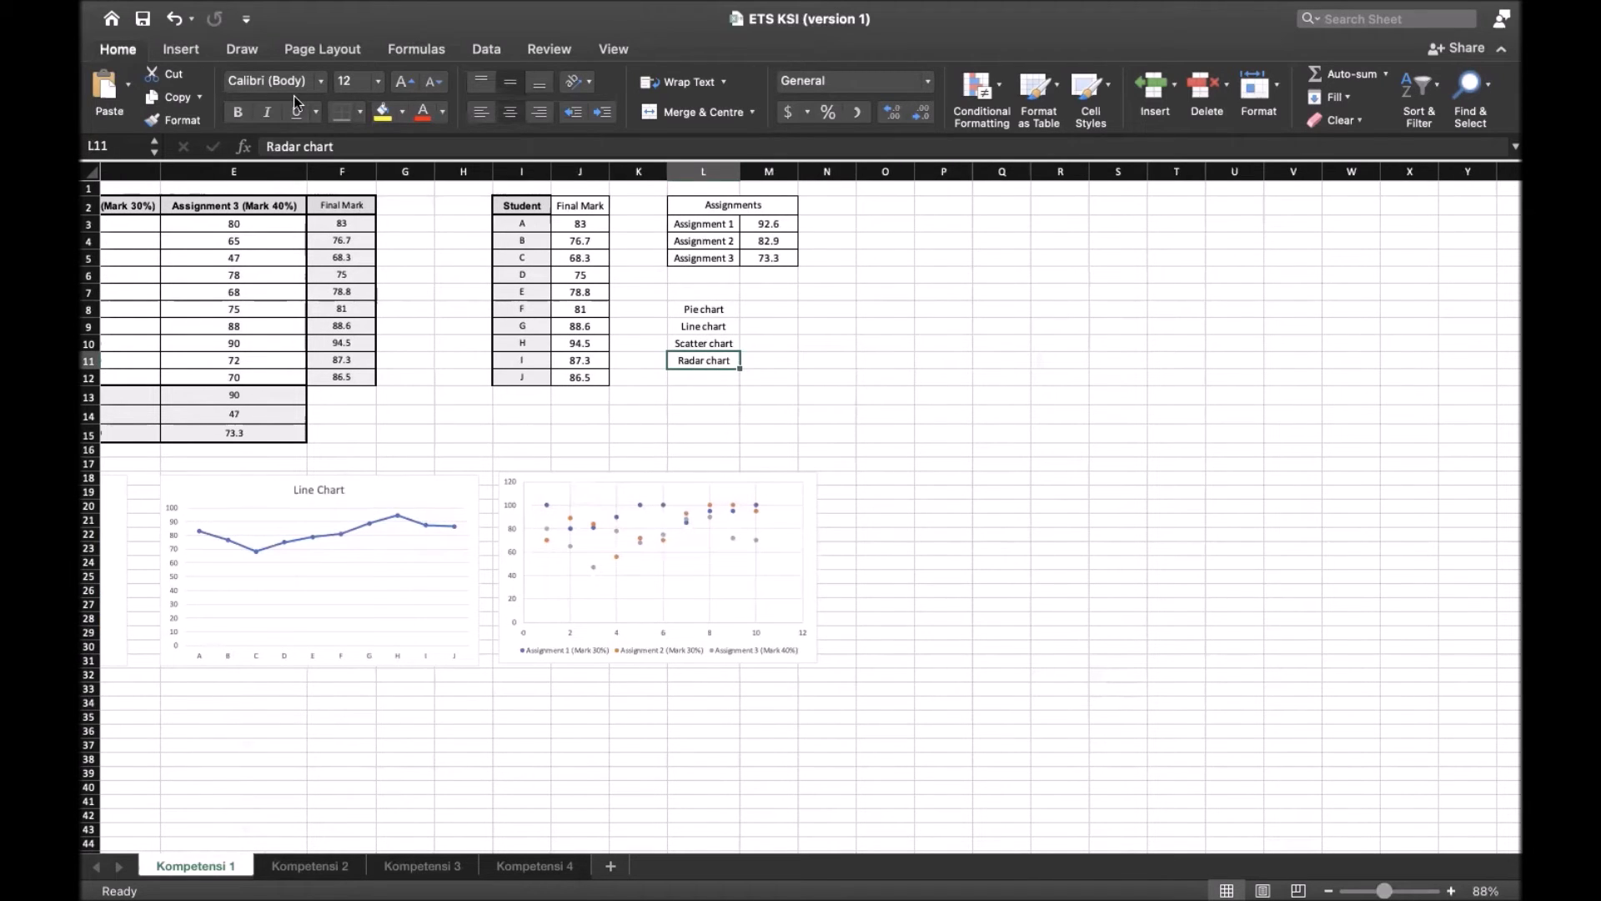
{"action": "left_click", "coordinate": [181, 49]}
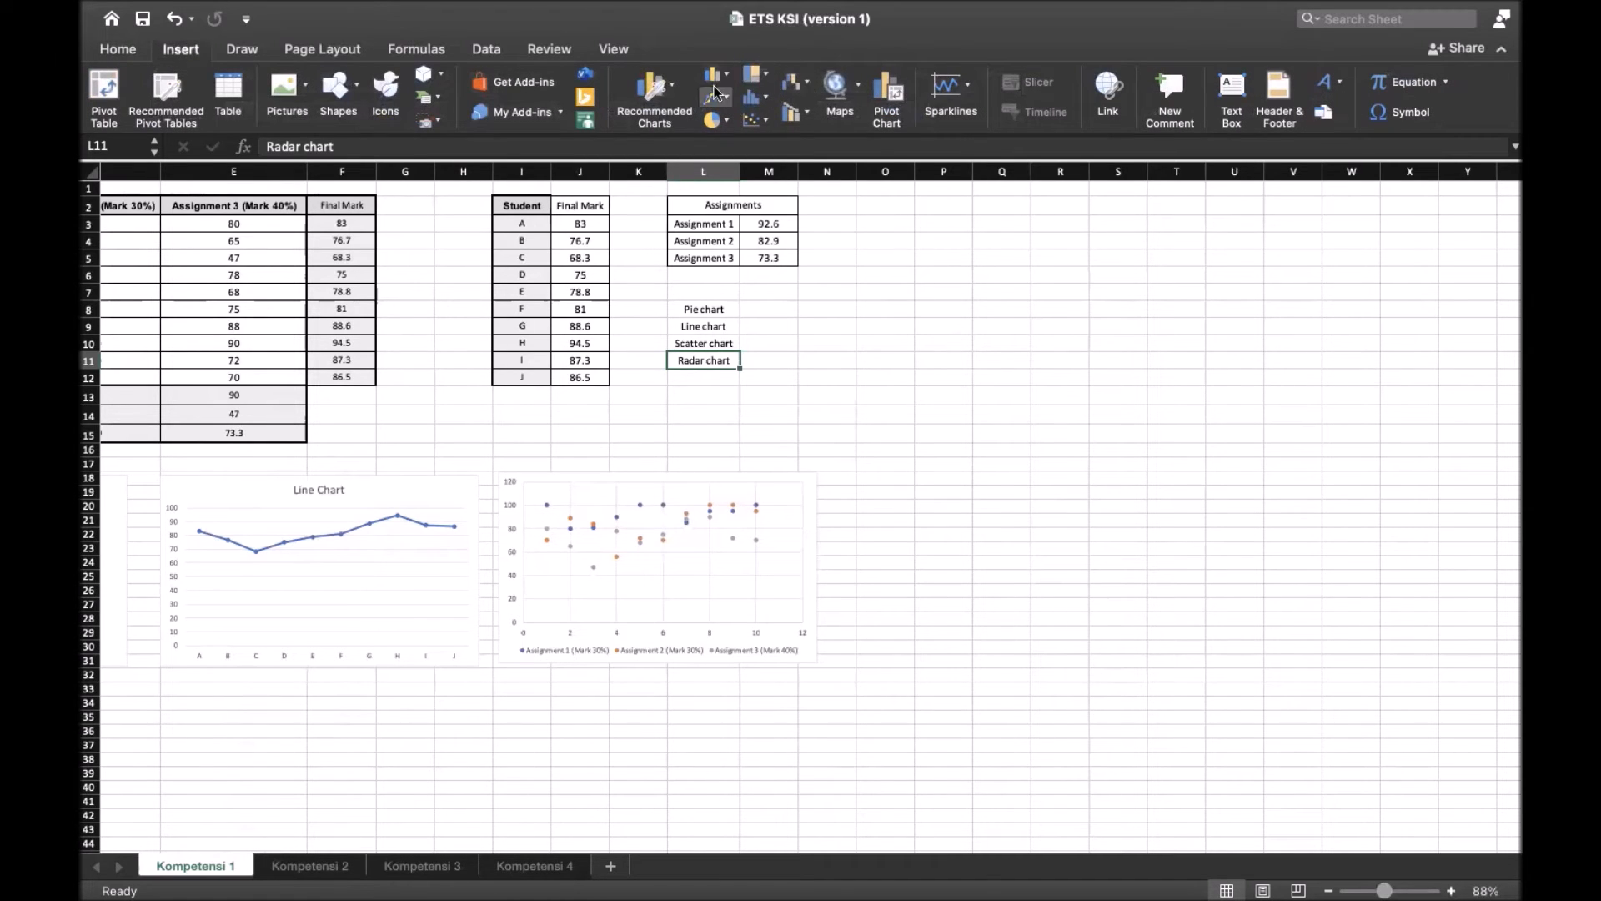
{"action": "left_click", "coordinate": [804, 82]}
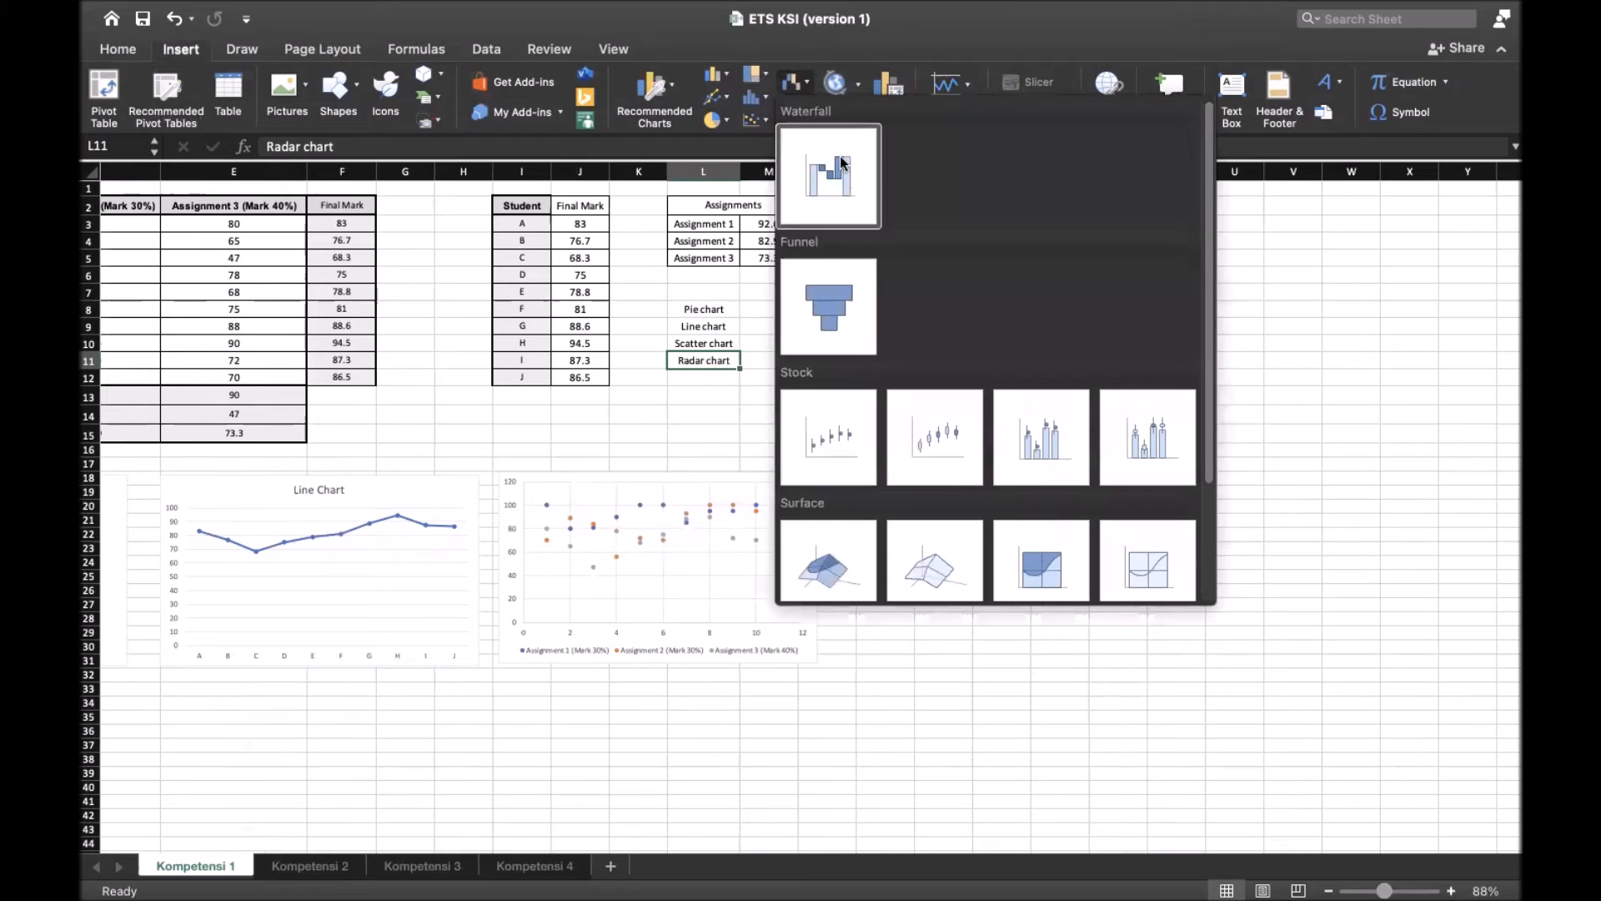
{"action": "scroll", "coordinate": [874, 326], "scroll_direction": "down", "scroll_amount": 3}
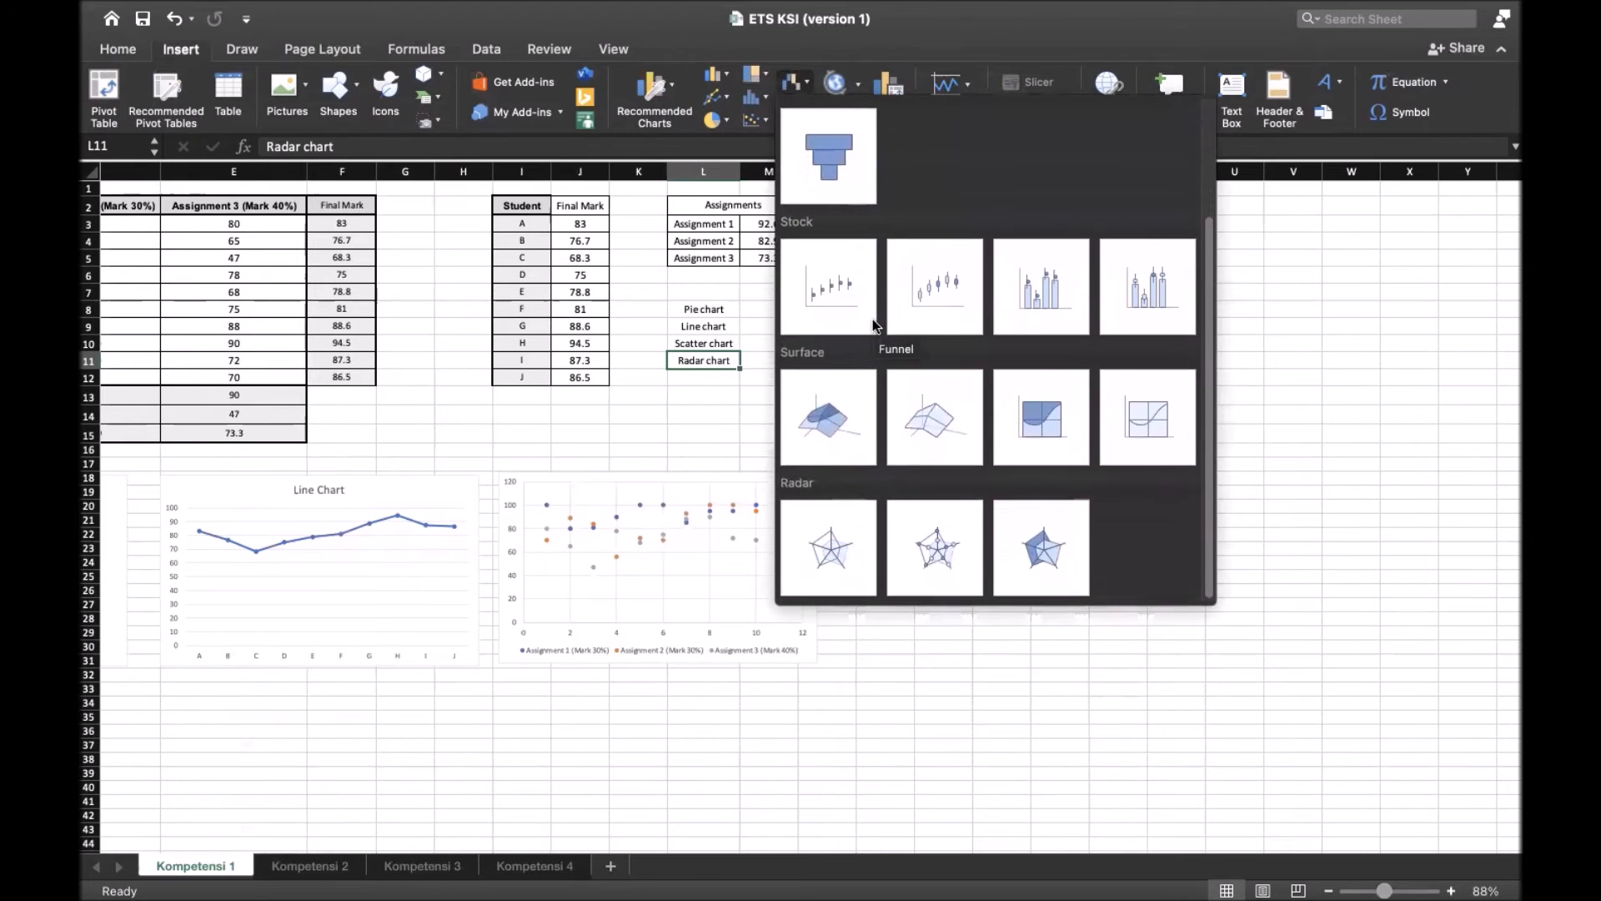
{"action": "left_click", "coordinate": [831, 545]}
{"action": "left_click_drag", "start_coordinate": [742, 469], "coordinate": [841, 483]}
{"action": "key", "text": "ctrl+z"}
{"action": "left_click_drag", "start_coordinate": [840, 436], "coordinate": [1098, 481]}
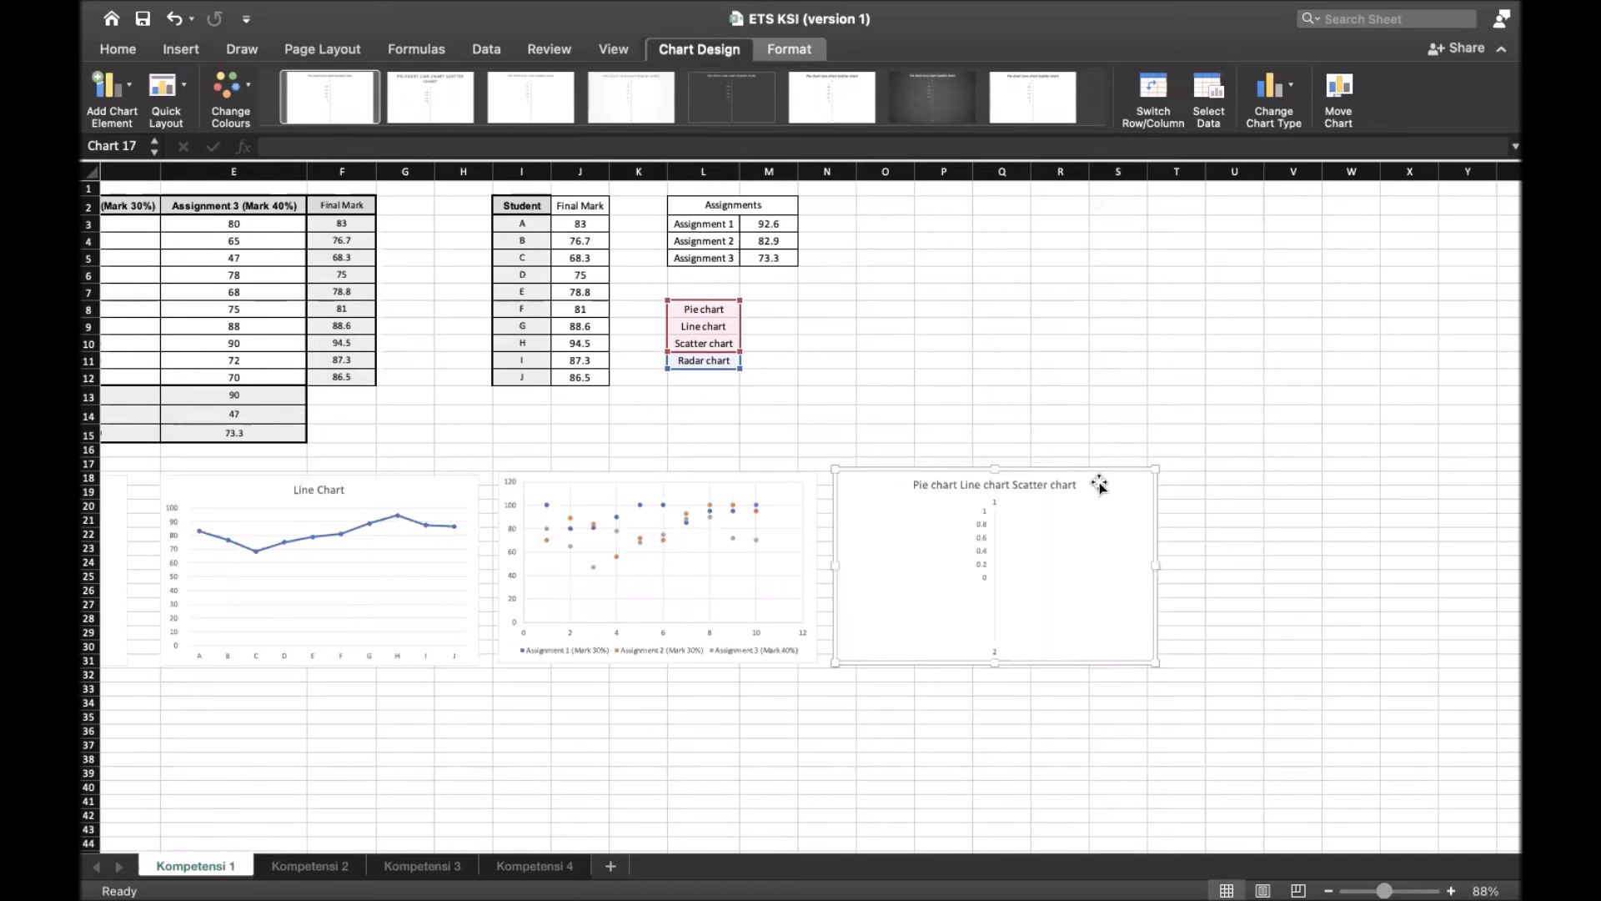
Set the radar chart's data range to the students, assignment marks and final marks in B2:F12 of Kompetensi 1
{"action": "scroll", "coordinate": [792, 530], "scroll_direction": "left", "scroll_amount": 5}
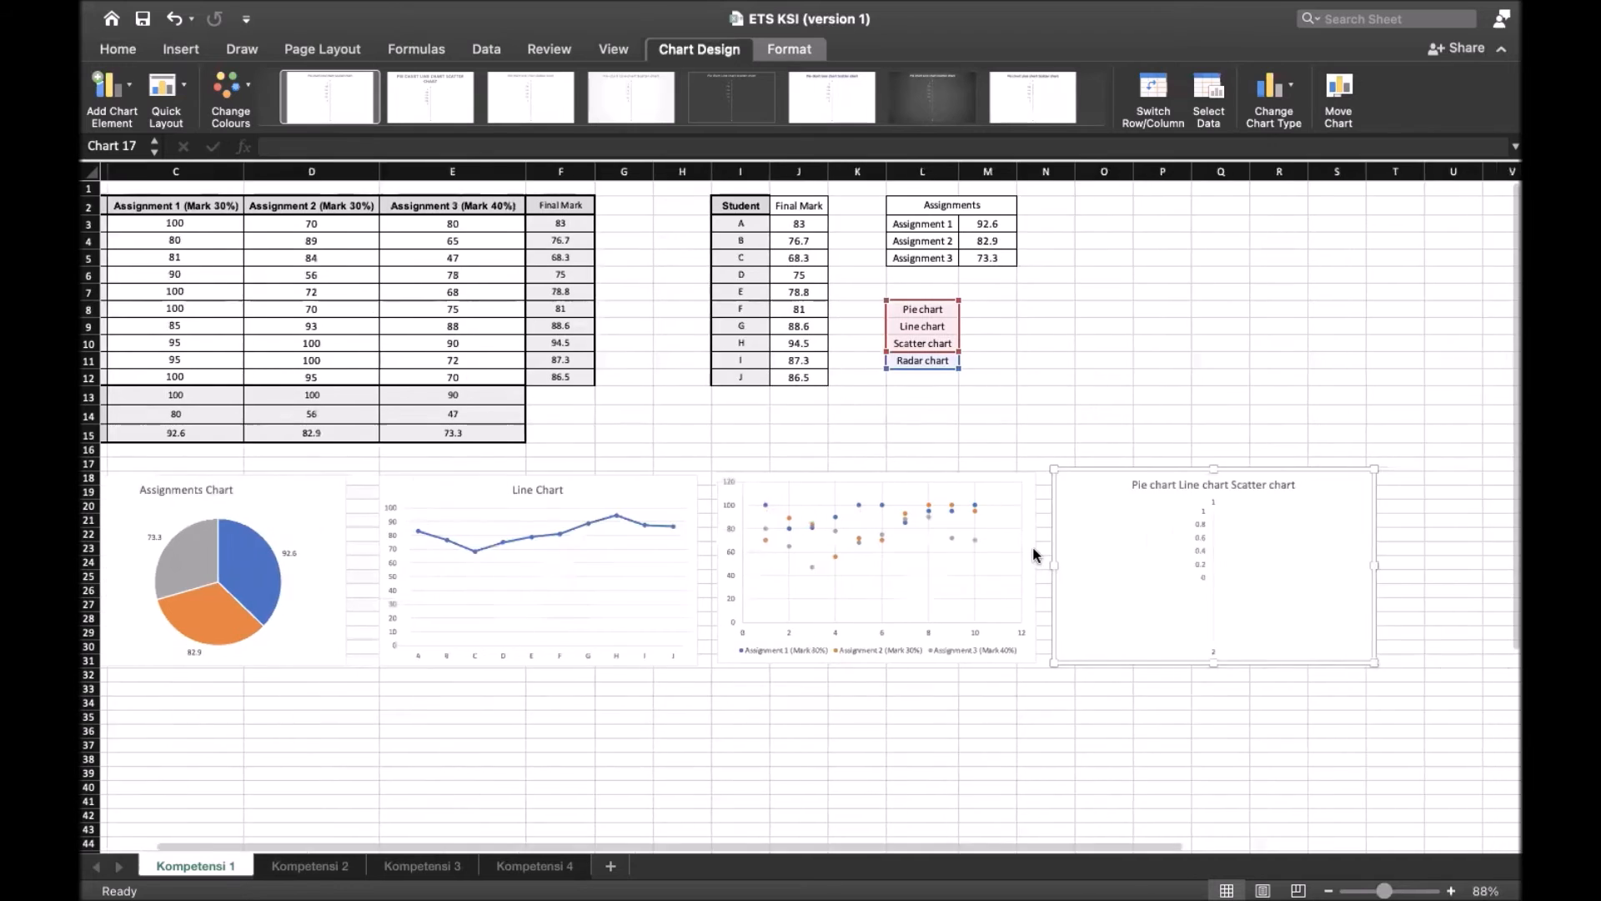
{"action": "scroll", "coordinate": [1034, 552], "scroll_direction": "right", "scroll_amount": 5}
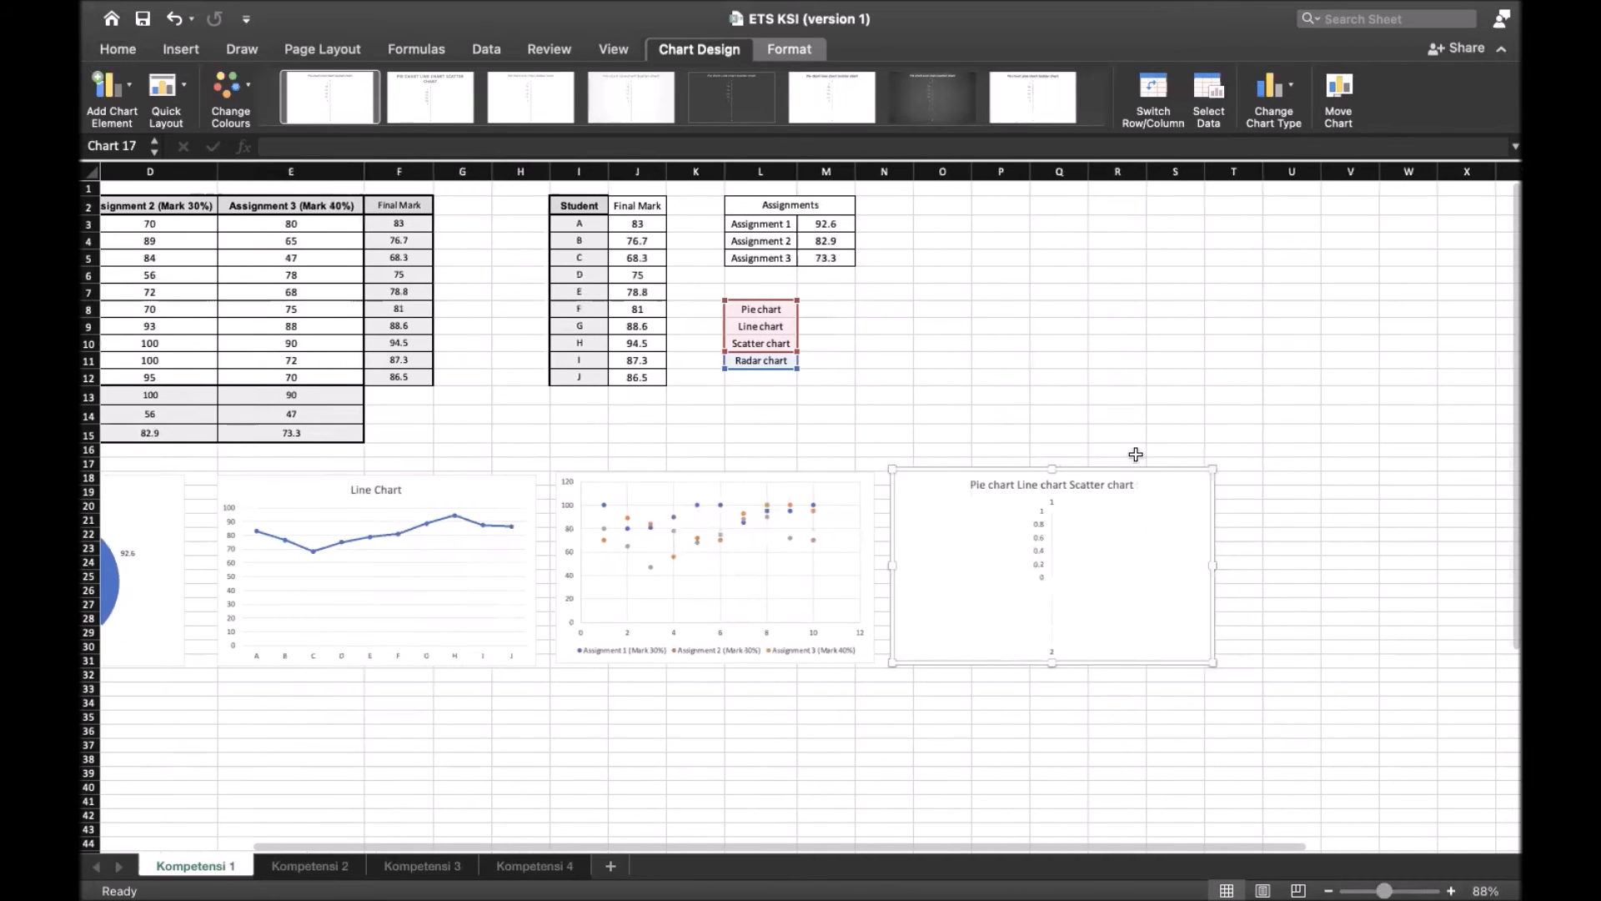
{"action": "left_click", "coordinate": [1208, 96]}
{"action": "left_click_drag", "start_coordinate": [653, 125], "coordinate": [959, 133]}
{"action": "scroll", "coordinate": [499, 289], "scroll_direction": "left", "scroll_amount": 5}
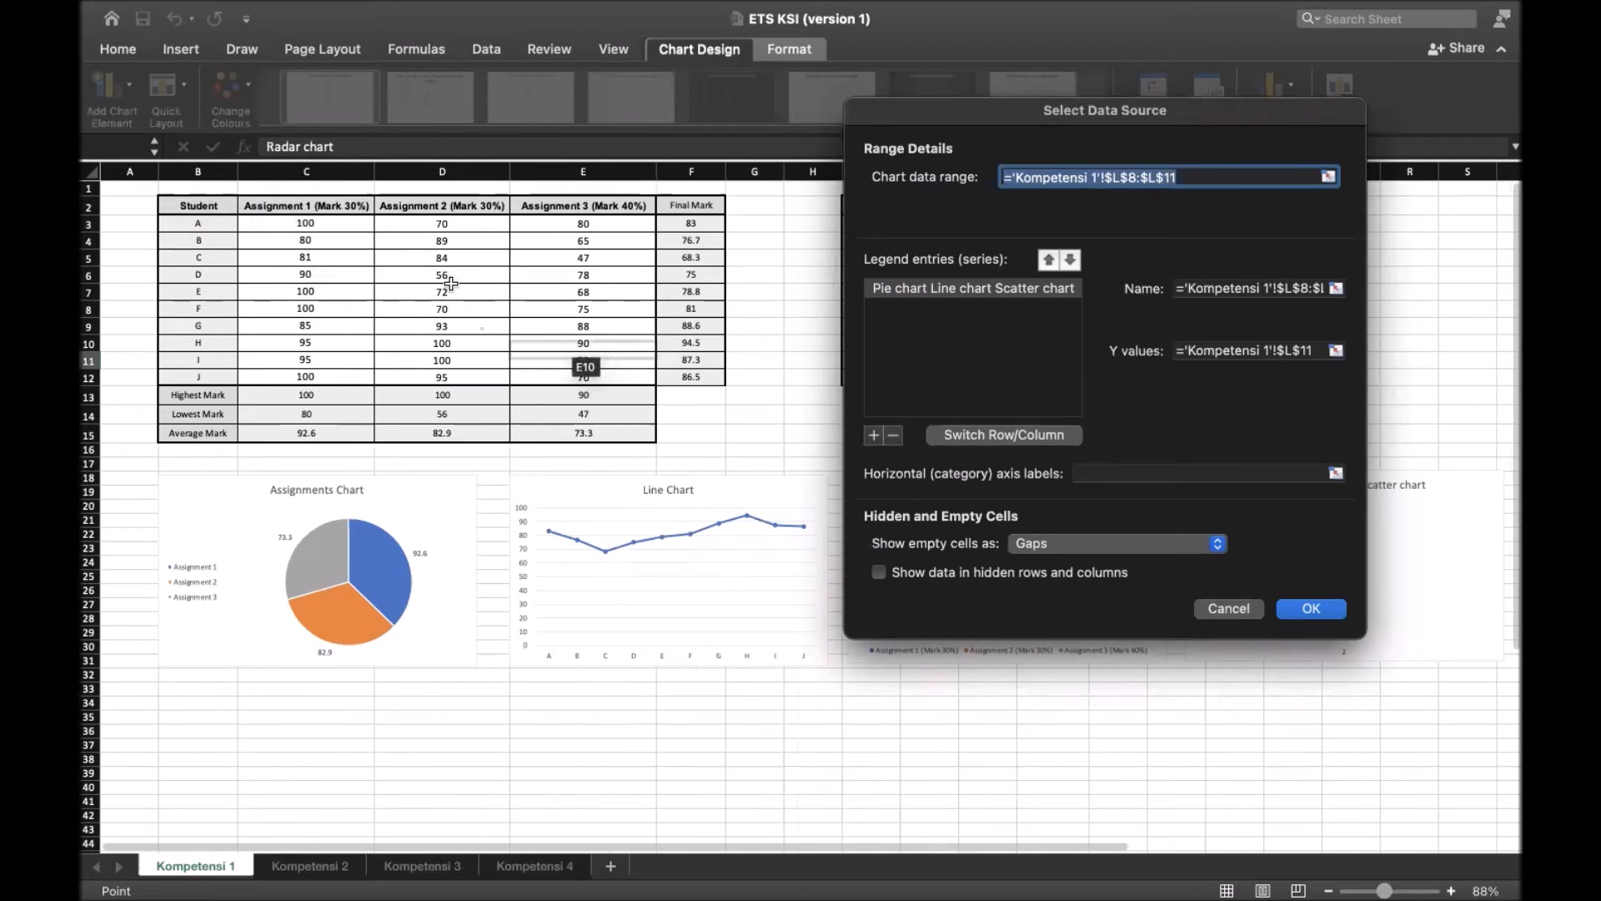
{"action": "left_click_drag", "start_coordinate": [198, 205], "coordinate": [719, 380]}
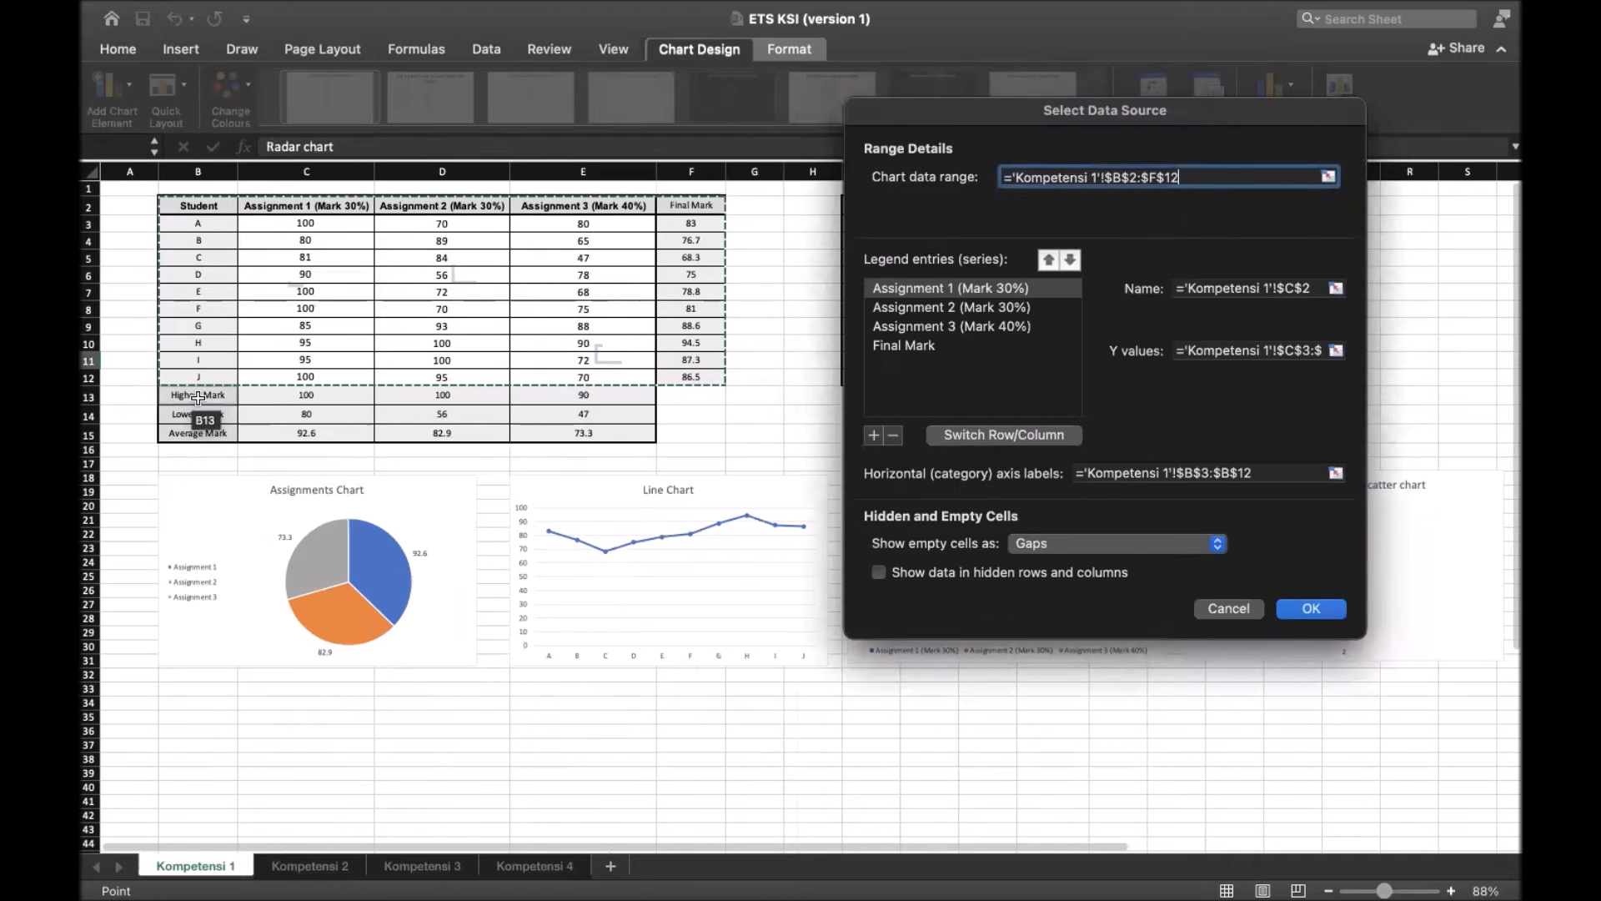
{"action": "scroll", "coordinate": [250, 459], "scroll_direction": "right", "scroll_amount": 5}
{"action": "scroll", "coordinate": [453, 488], "scroll_direction": "left", "scroll_amount": 3}
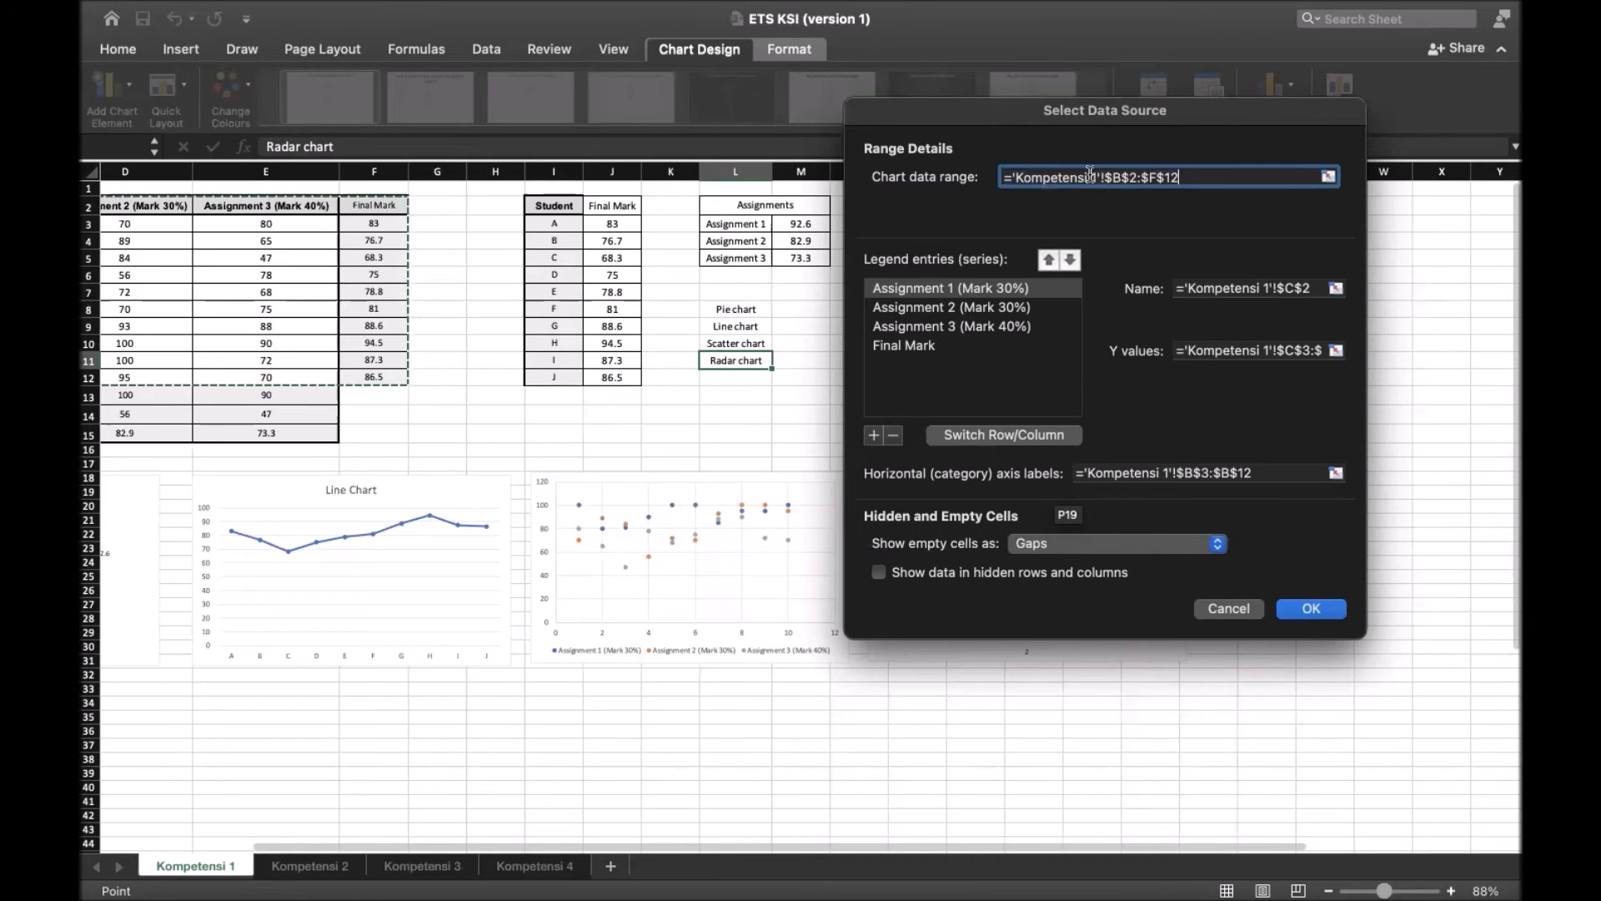
{"action": "scroll", "coordinate": [727, 394], "scroll_direction": "right", "scroll_amount": 2}
{"action": "scroll", "coordinate": [726, 394], "scroll_direction": "right", "scroll_amount": 2}
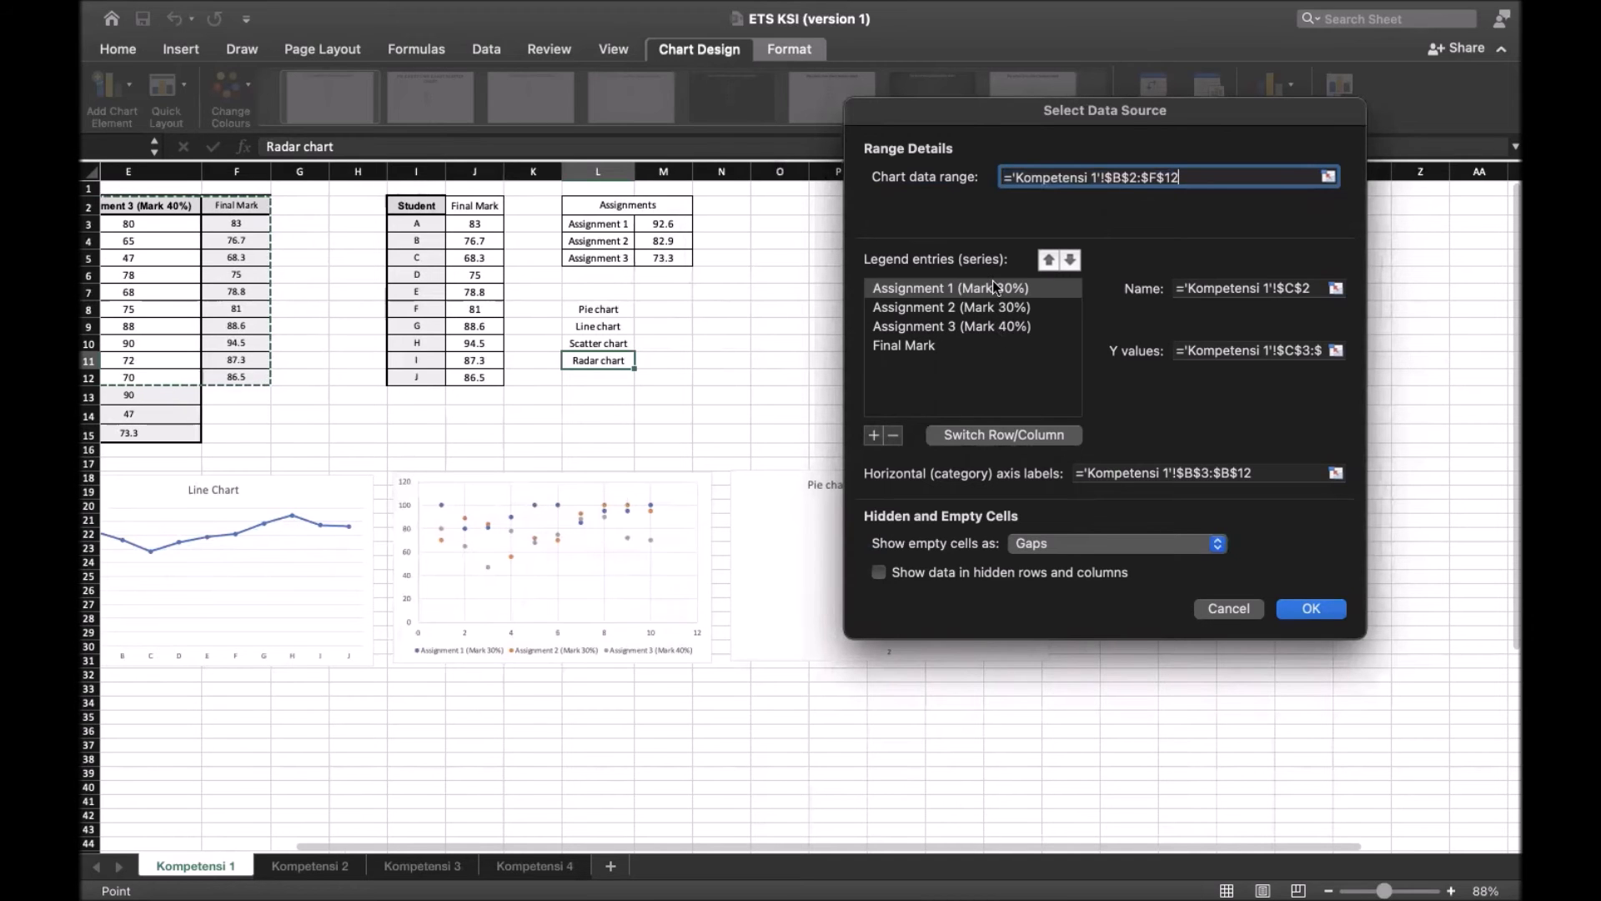
{"action": "scroll", "coordinate": [939, 454], "scroll_direction": "right", "scroll_amount": 2}
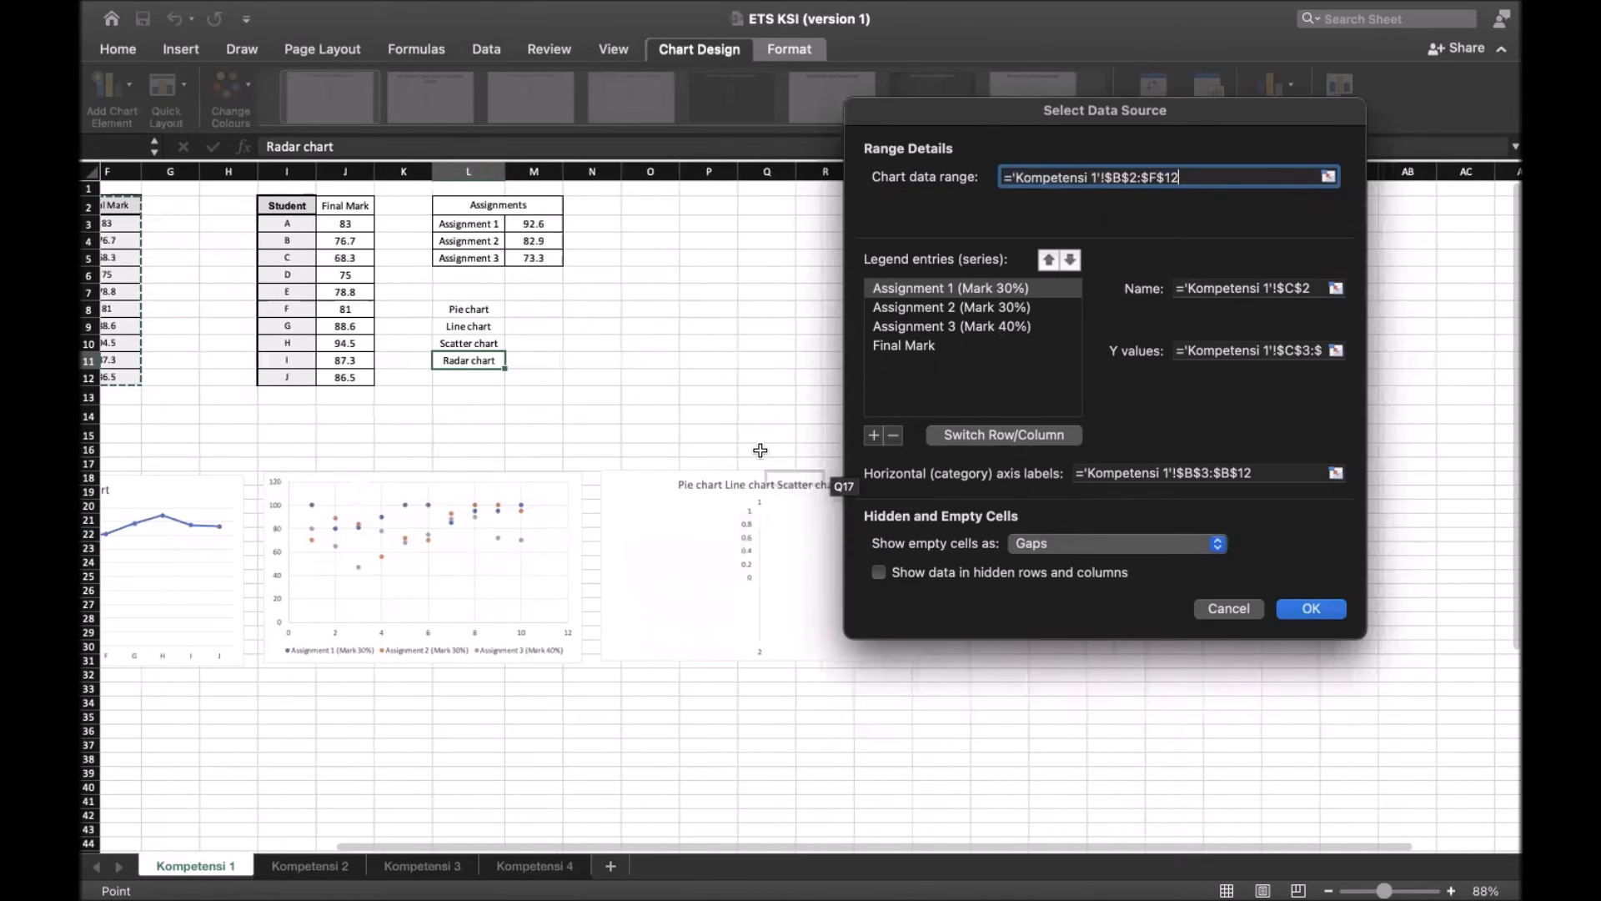
{"action": "scroll", "coordinate": [926, 459], "scroll_direction": "right", "scroll_amount": 2}
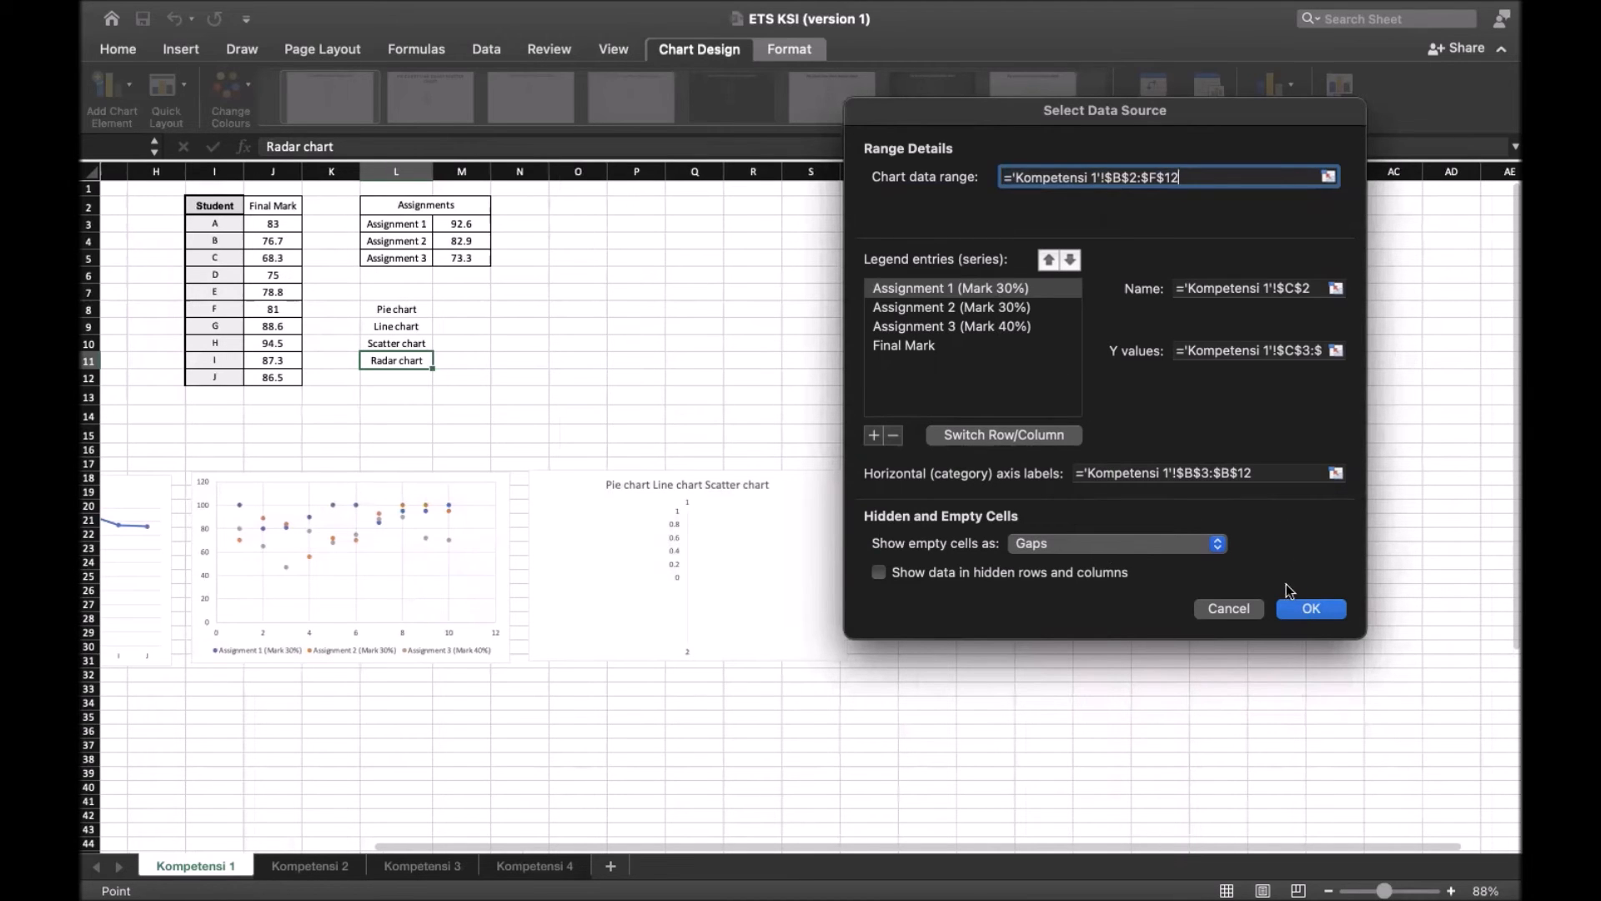
{"action": "left_click", "coordinate": [1313, 606]}
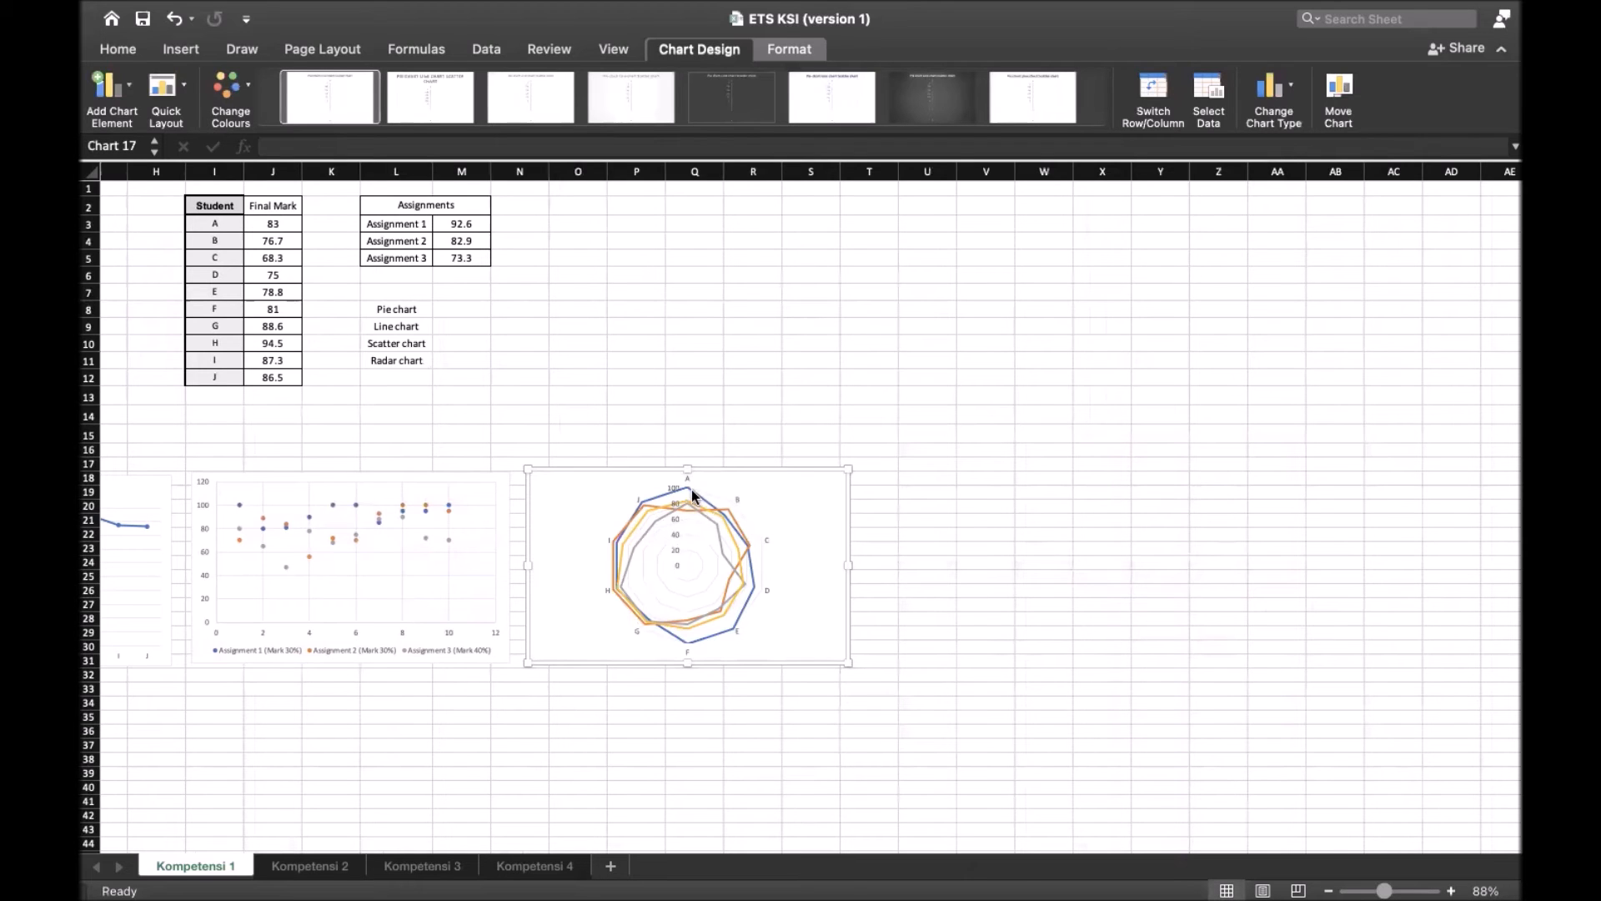
Add a legend at the bottom of the radar chart
{"action": "left_click", "coordinate": [107, 86]}
{"action": "mouse_move", "coordinate": [176, 248]}
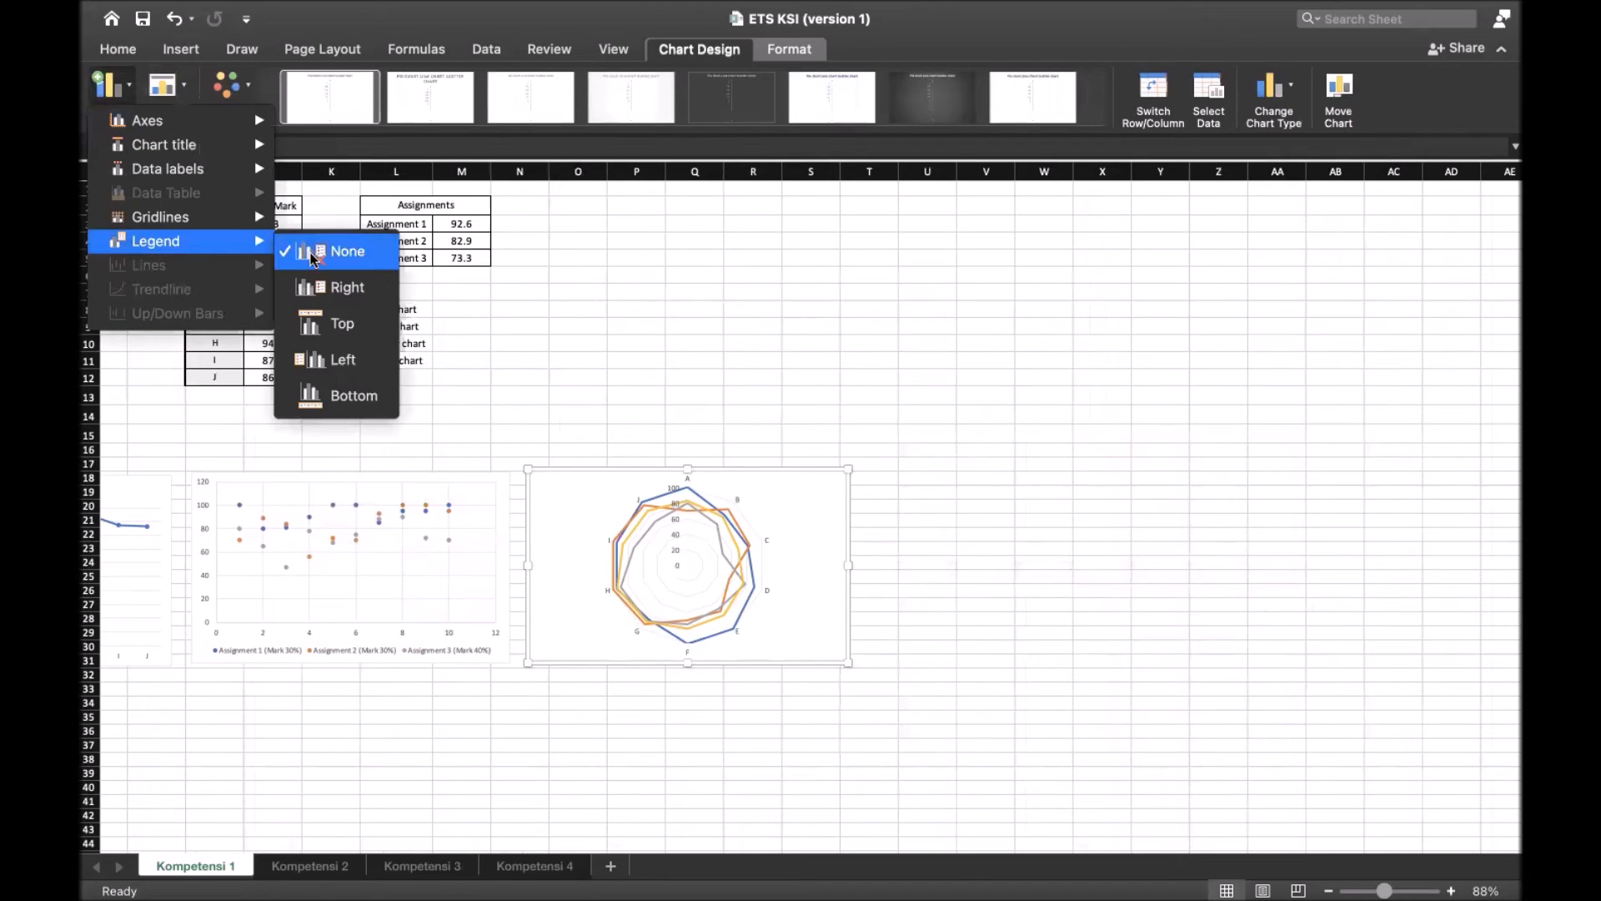
{"action": "left_click", "coordinate": [313, 392]}
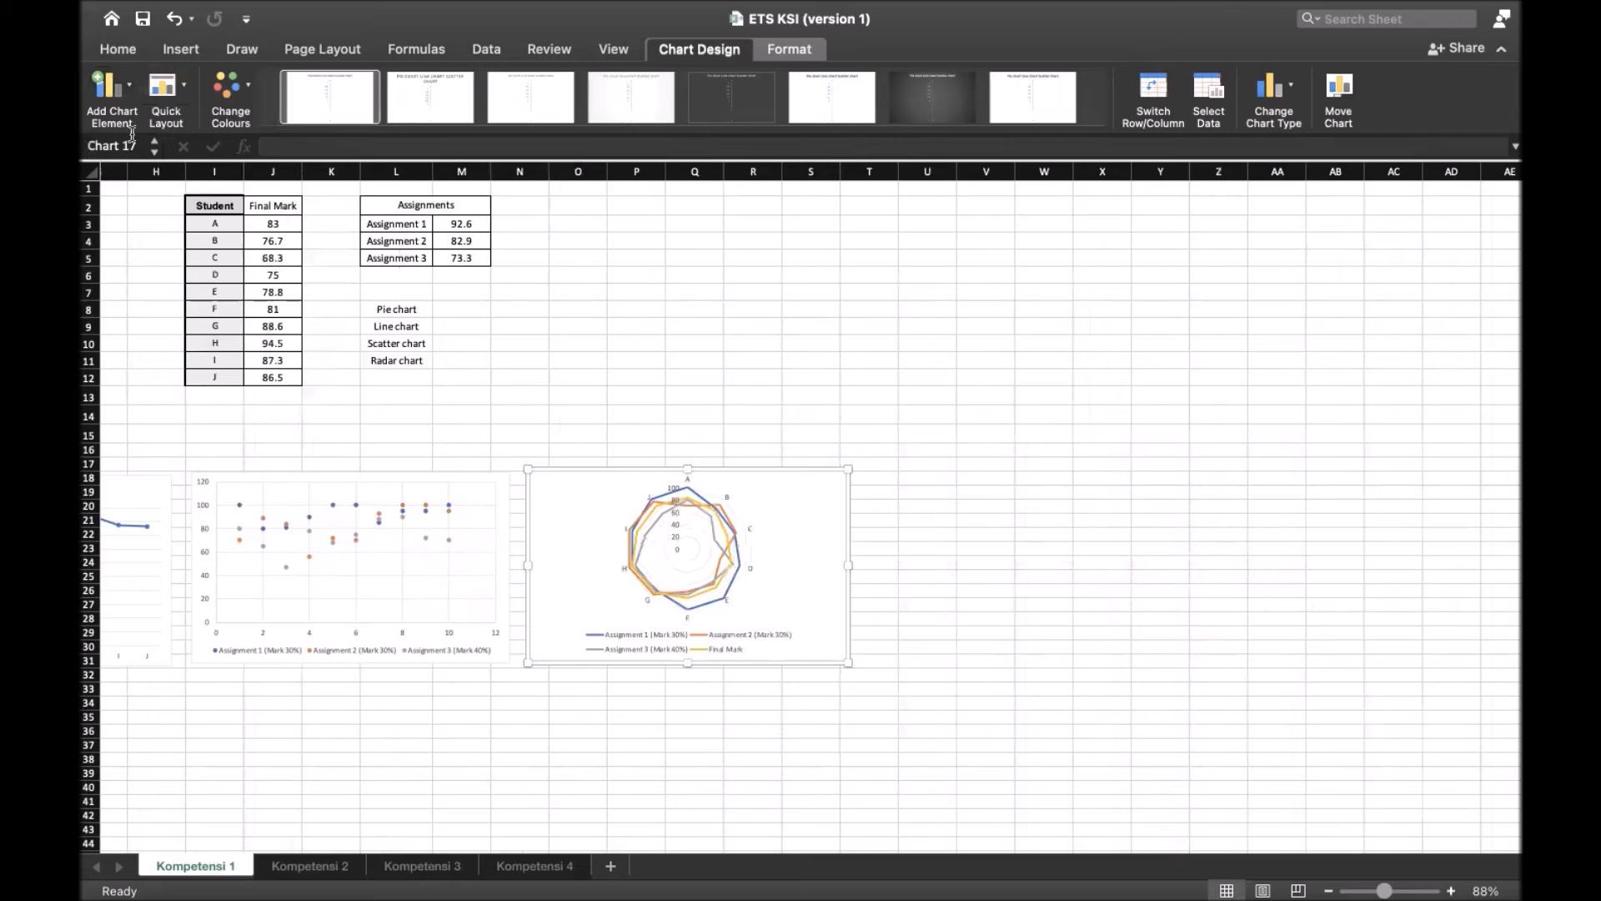
{"action": "left_click", "coordinate": [109, 86]}
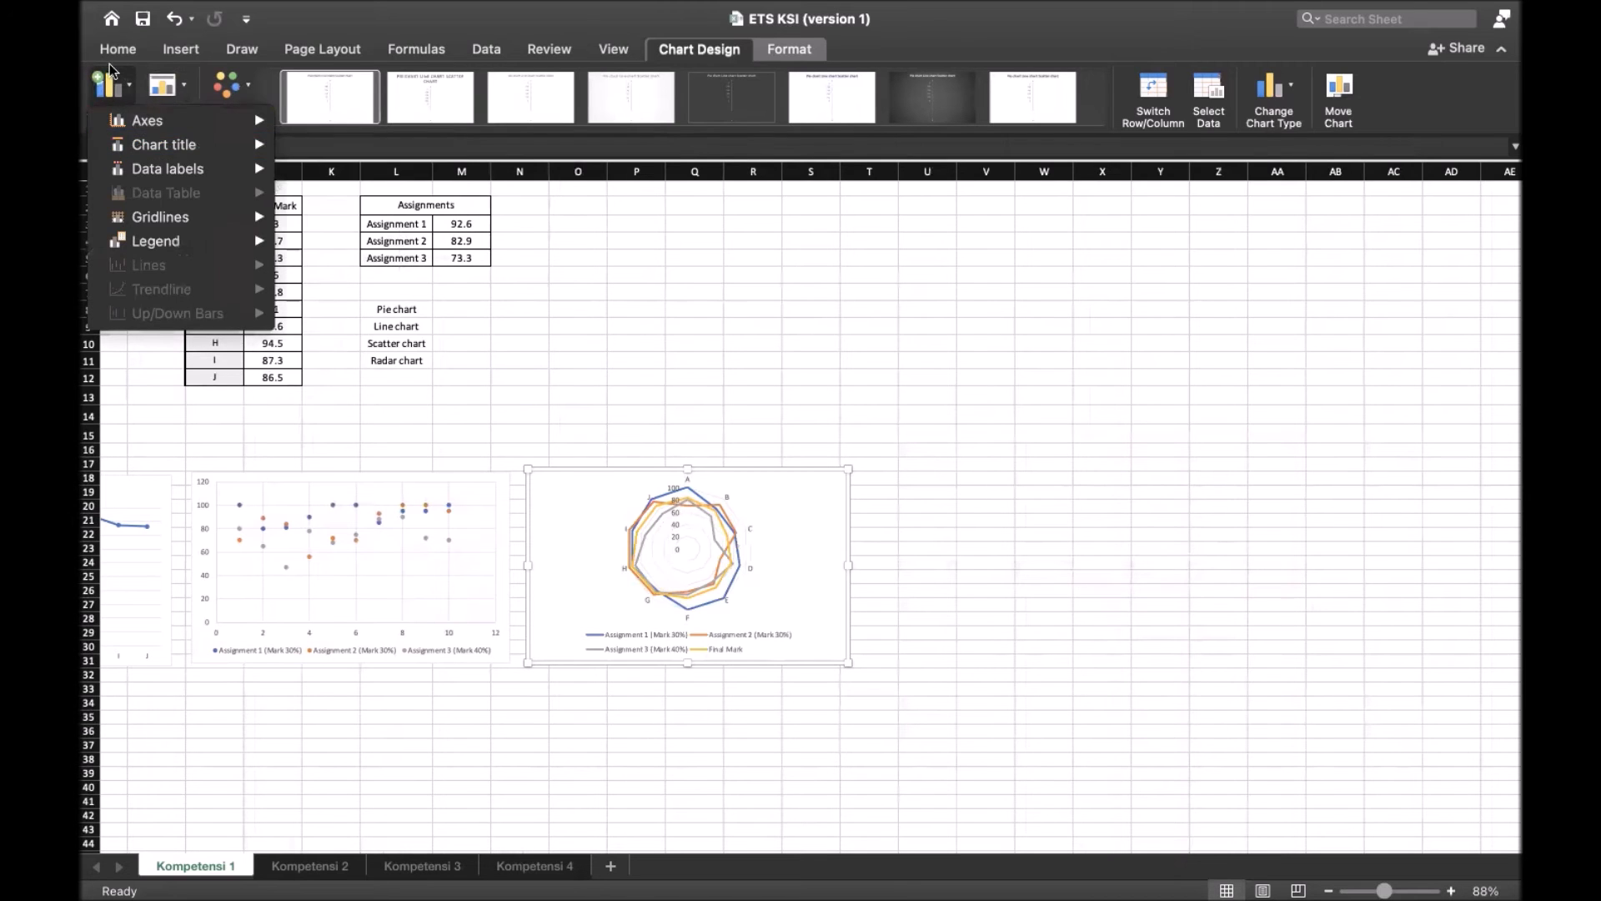
{"action": "left_click", "coordinate": [109, 71]}
Enlarge the radar chart so it extends to about column U and row 35, and deselect it
{"action": "left_click_drag", "start_coordinate": [849, 665], "coordinate": [925, 719]}
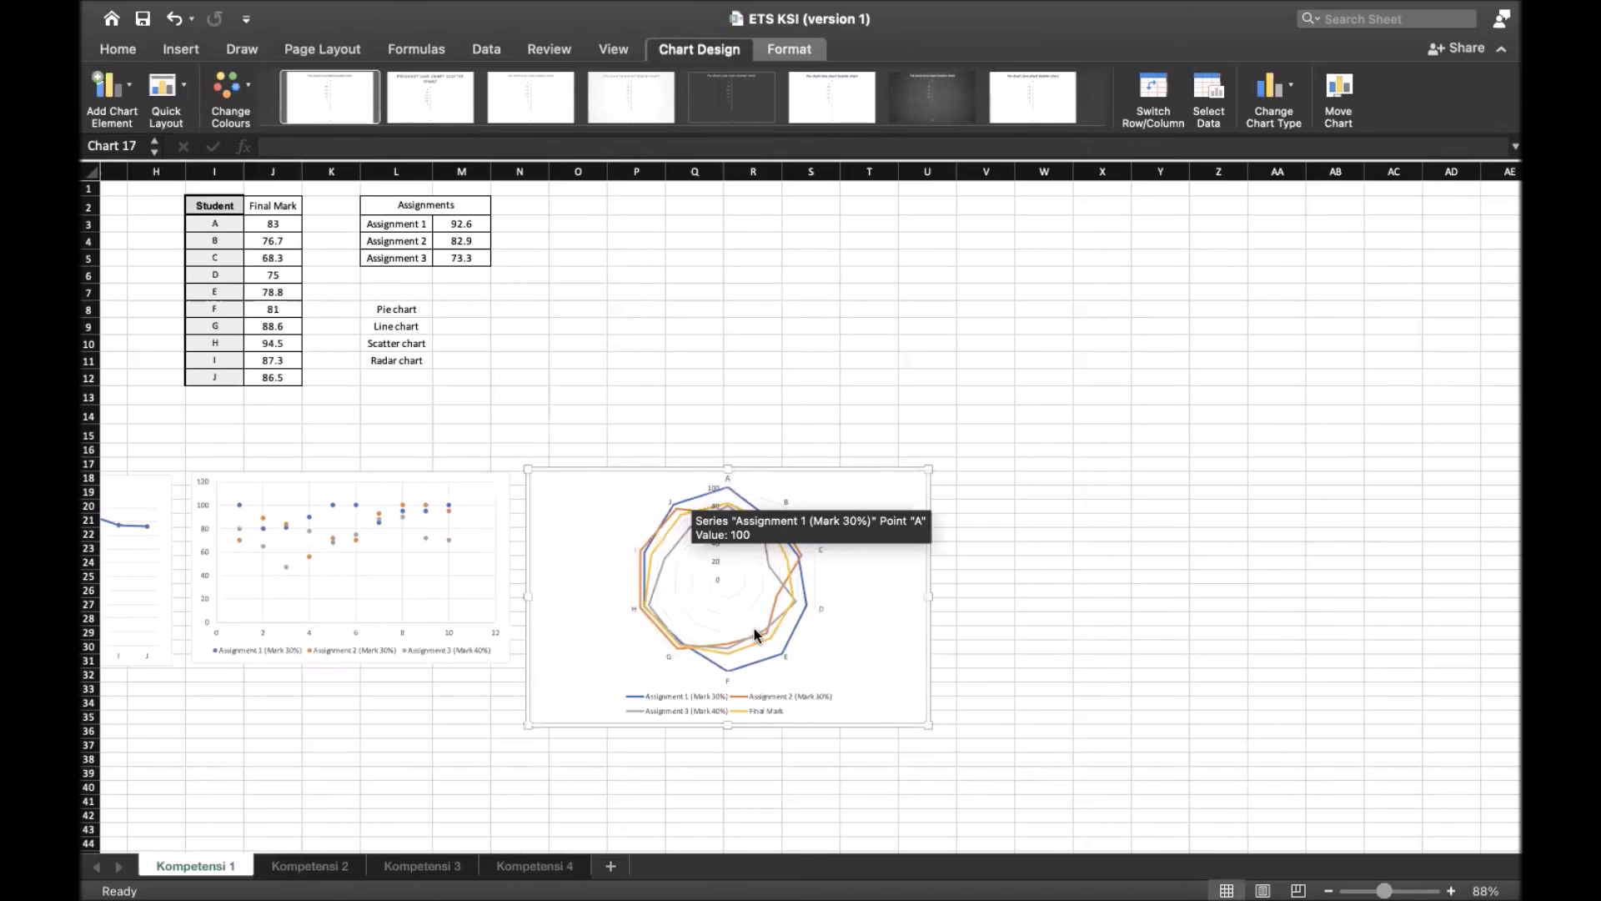
{"action": "scroll", "coordinate": [793, 596], "scroll_direction": "left", "scroll_amount": 1}
{"action": "left_click", "coordinate": [877, 399]}
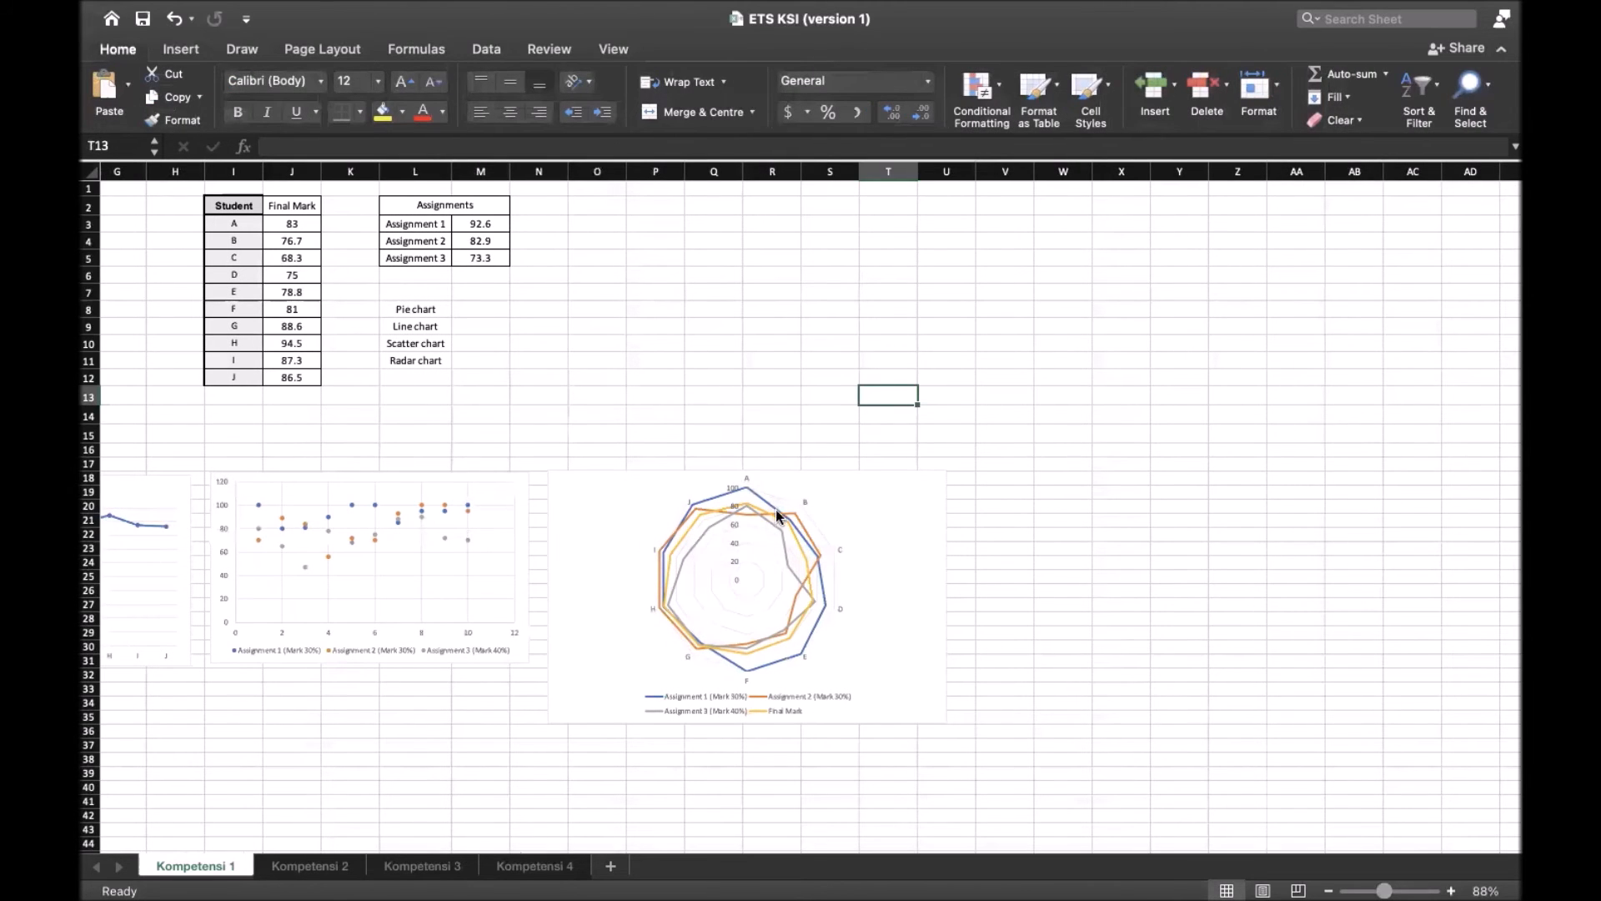
{"action": "mouse_move", "coordinate": [748, 489]}
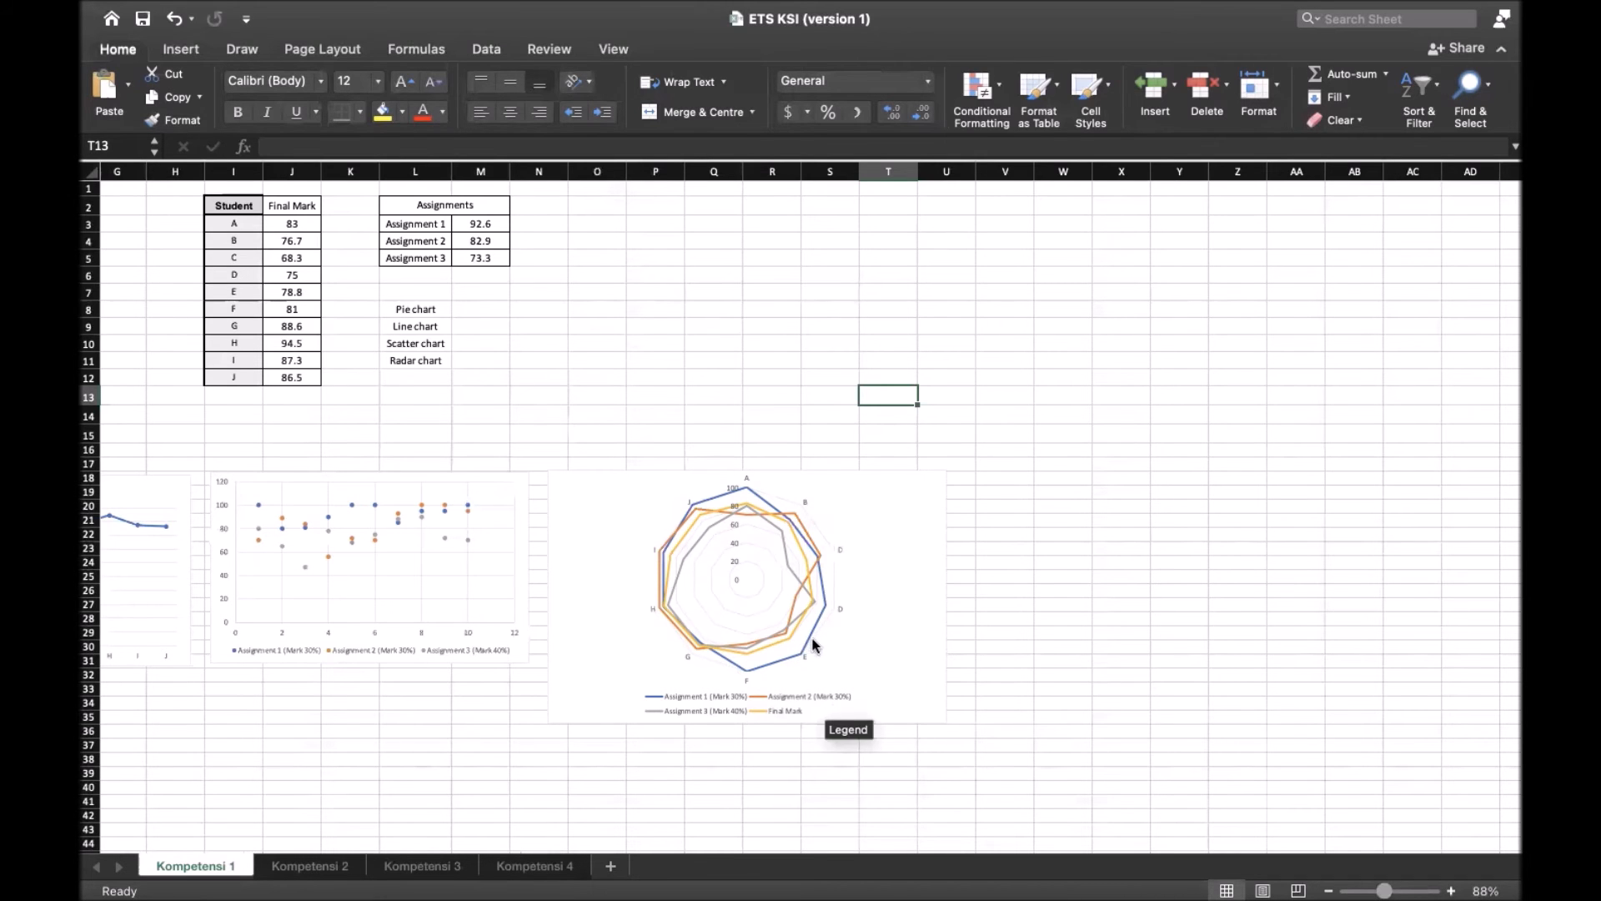
Examine the radar chart's student axes, value gridlines and legend entries up close
{"action": "scroll", "coordinate": [809, 642], "scroll_direction": "left", "scroll_amount": 2}
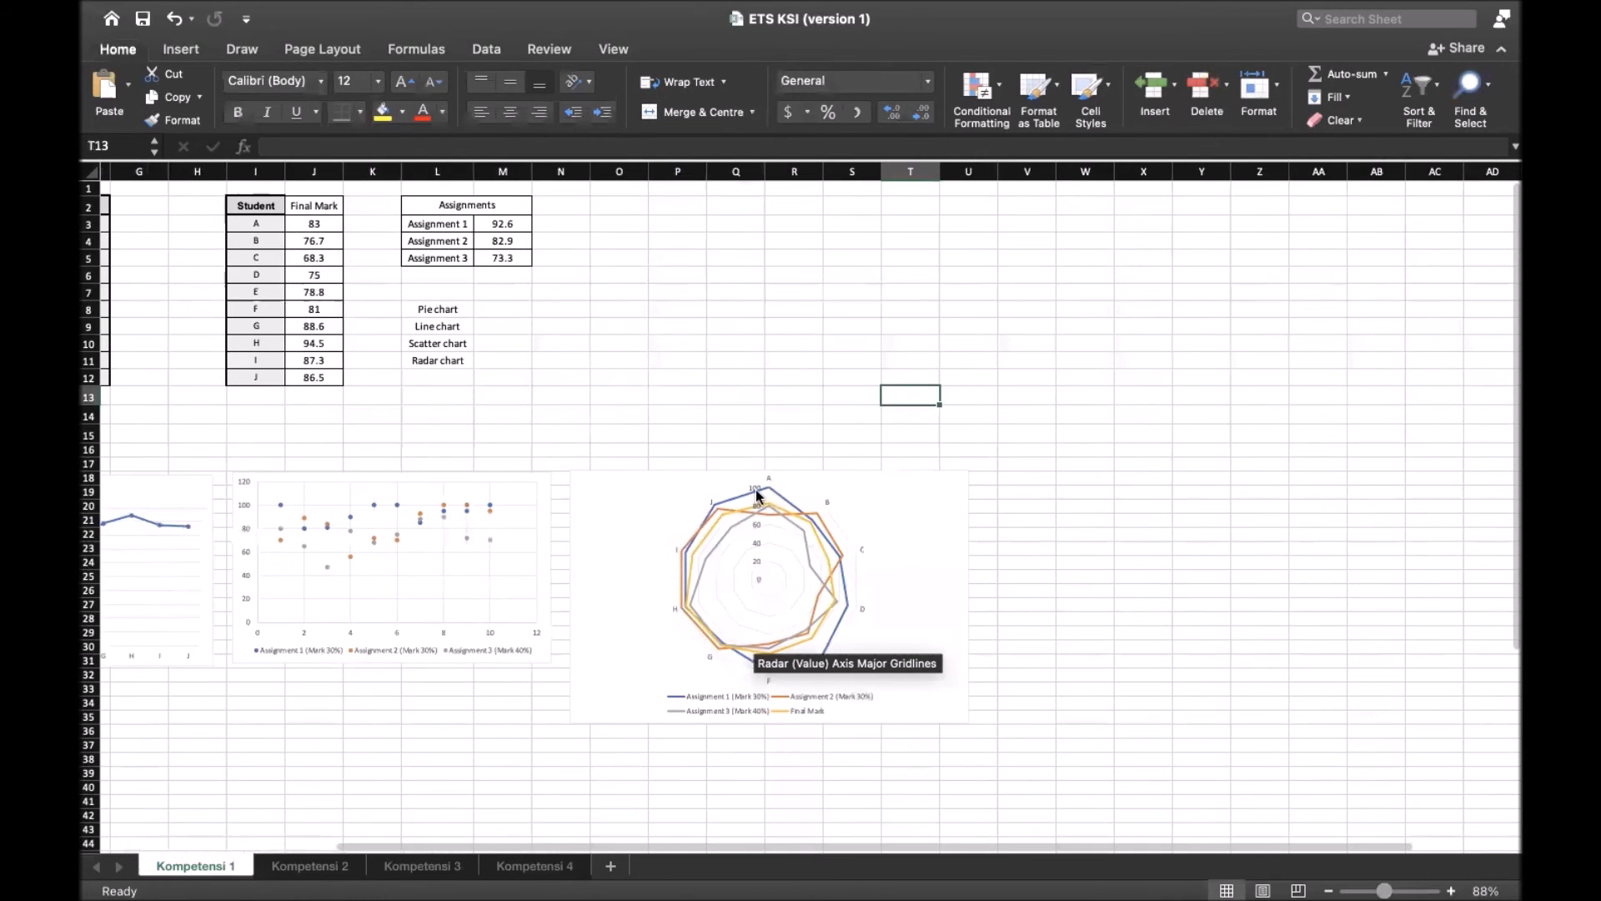
{"action": "scroll", "coordinate": [755, 489], "scroll_direction": "up", "scroll_amount": 5}
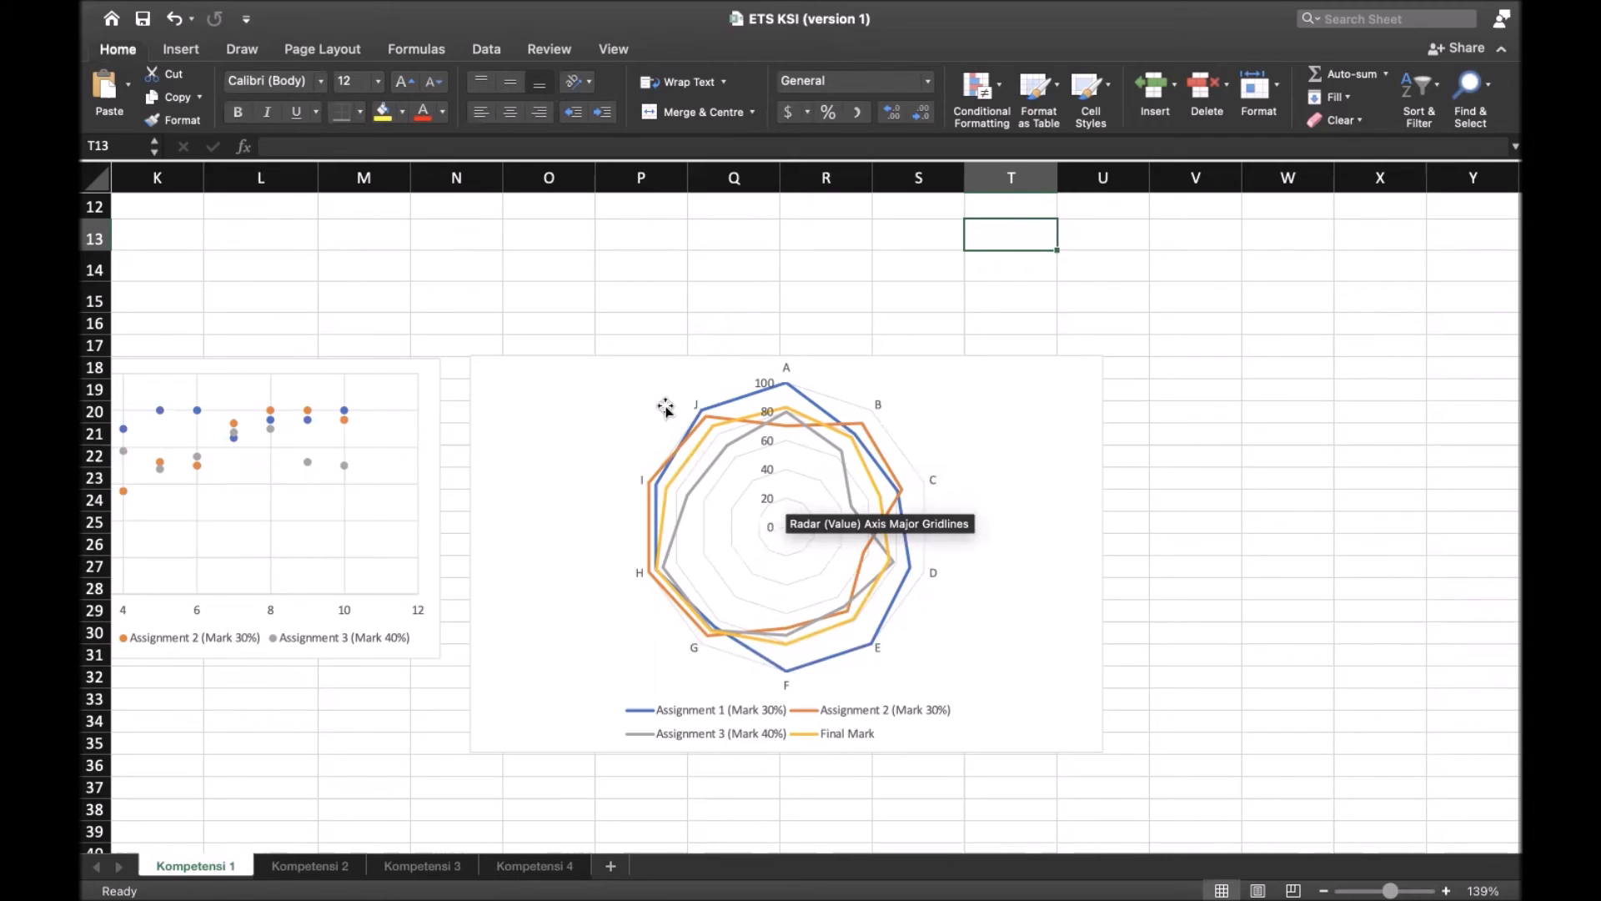
{"action": "mouse_move", "coordinate": [705, 419]}
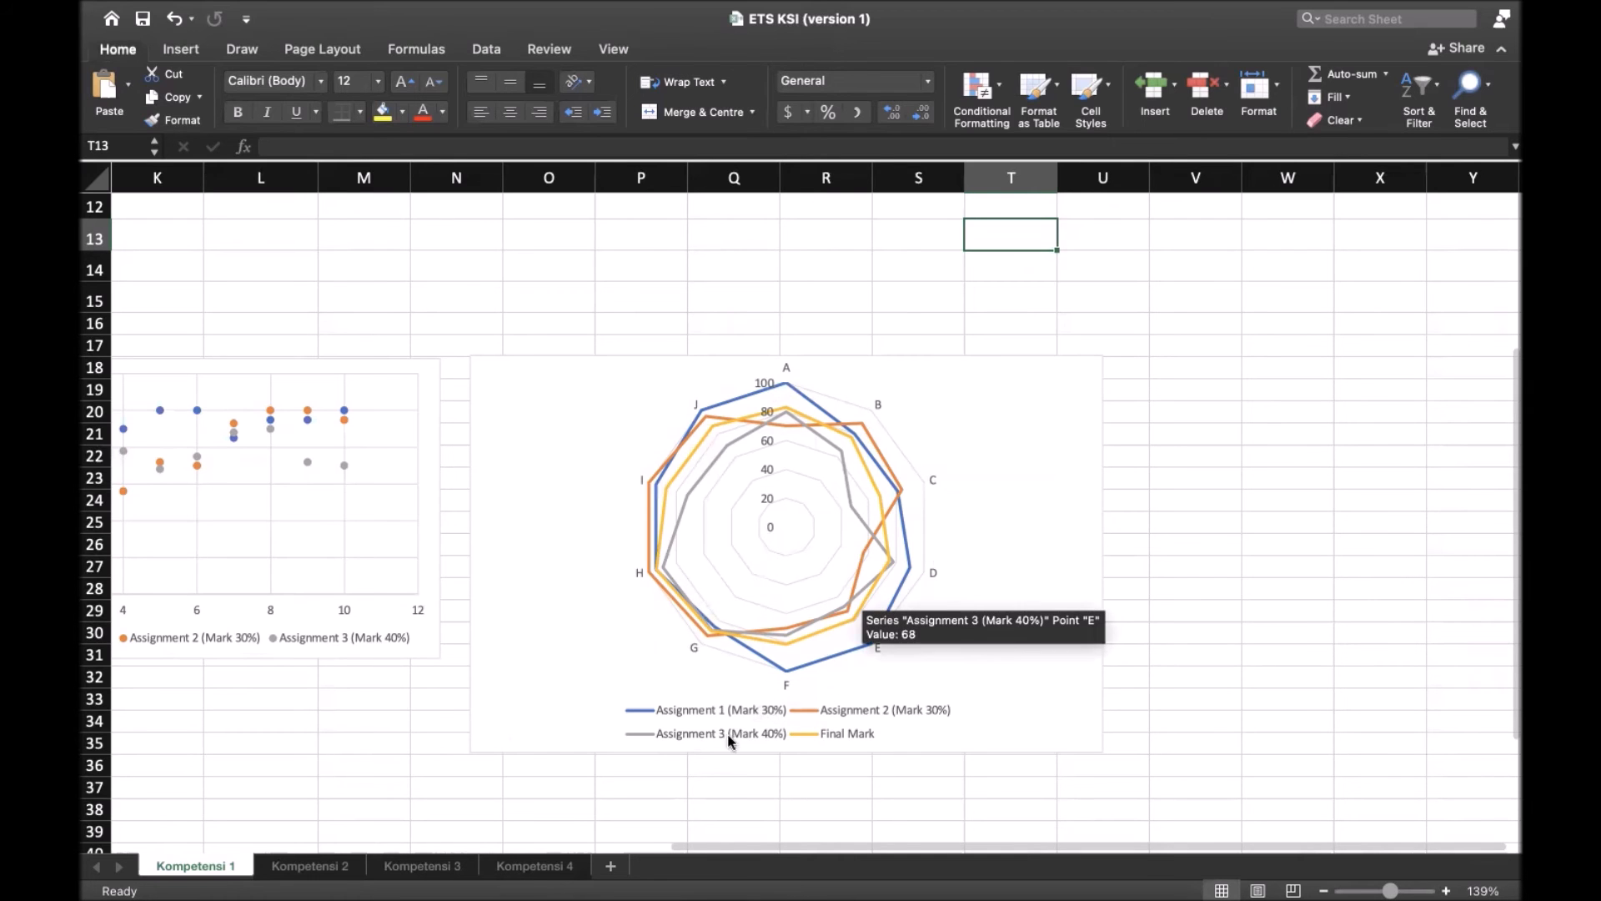
{"action": "scroll", "coordinate": [708, 643], "scroll_direction": "down", "scroll_amount": 5}
{"action": "scroll", "coordinate": [708, 643], "scroll_direction": "down", "scroll_amount": 2}
{"action": "scroll", "coordinate": [705, 635], "scroll_direction": "left", "scroll_amount": 5}
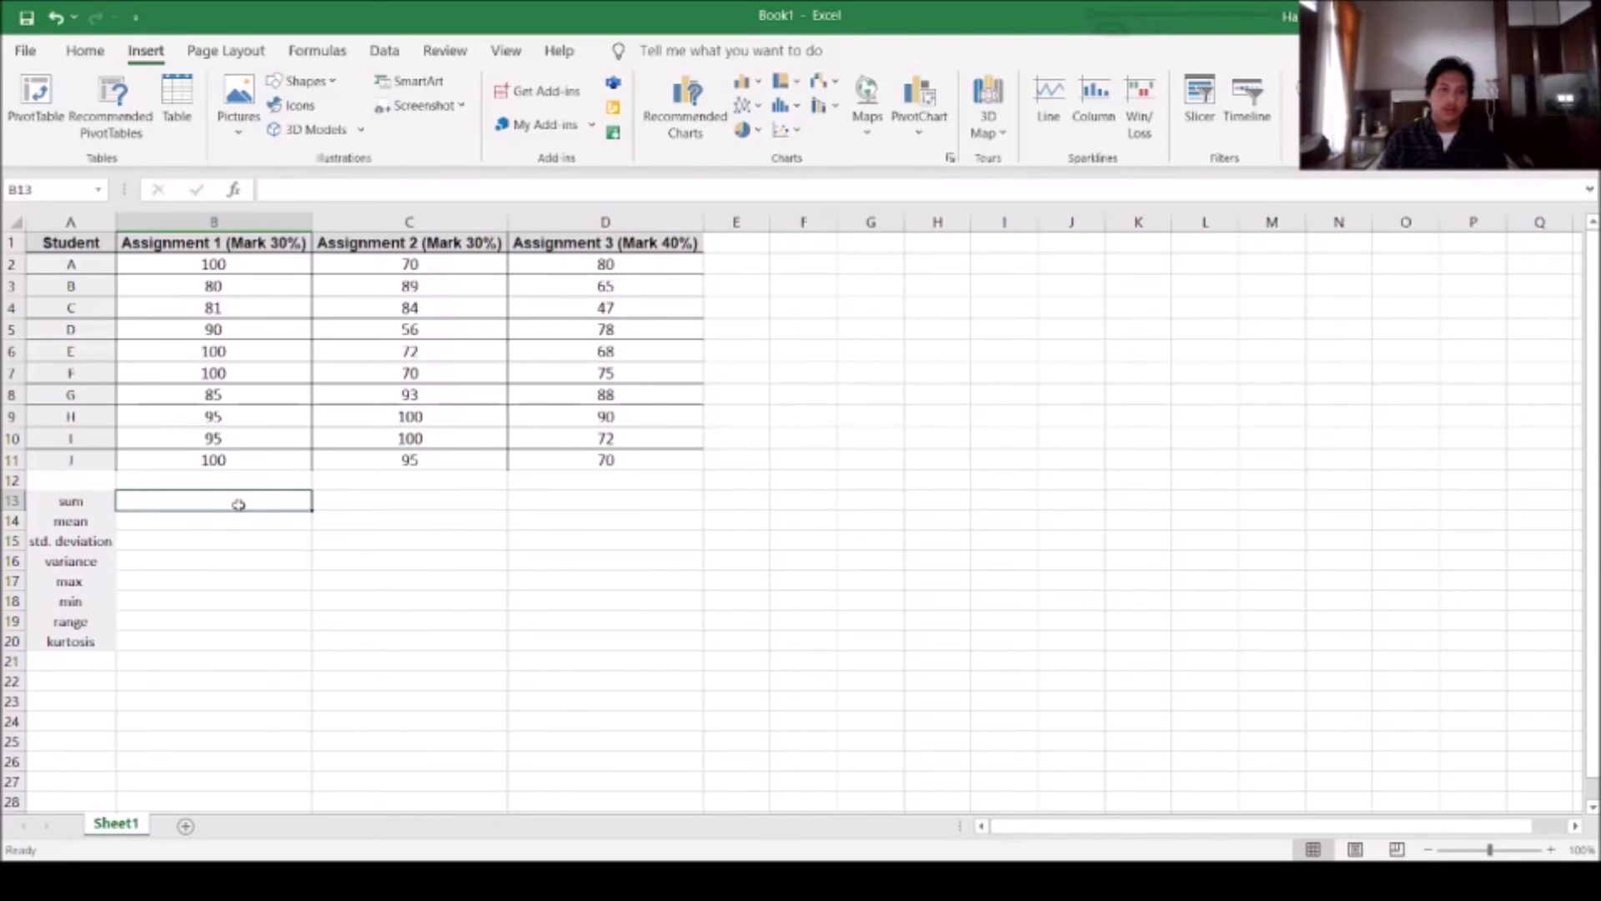
In Sheet1 of Book1, calculate the sum of the Assignment 1 marks in B13 with =SUM(B2:B11)
{"action": "type", "text": "=sum"}
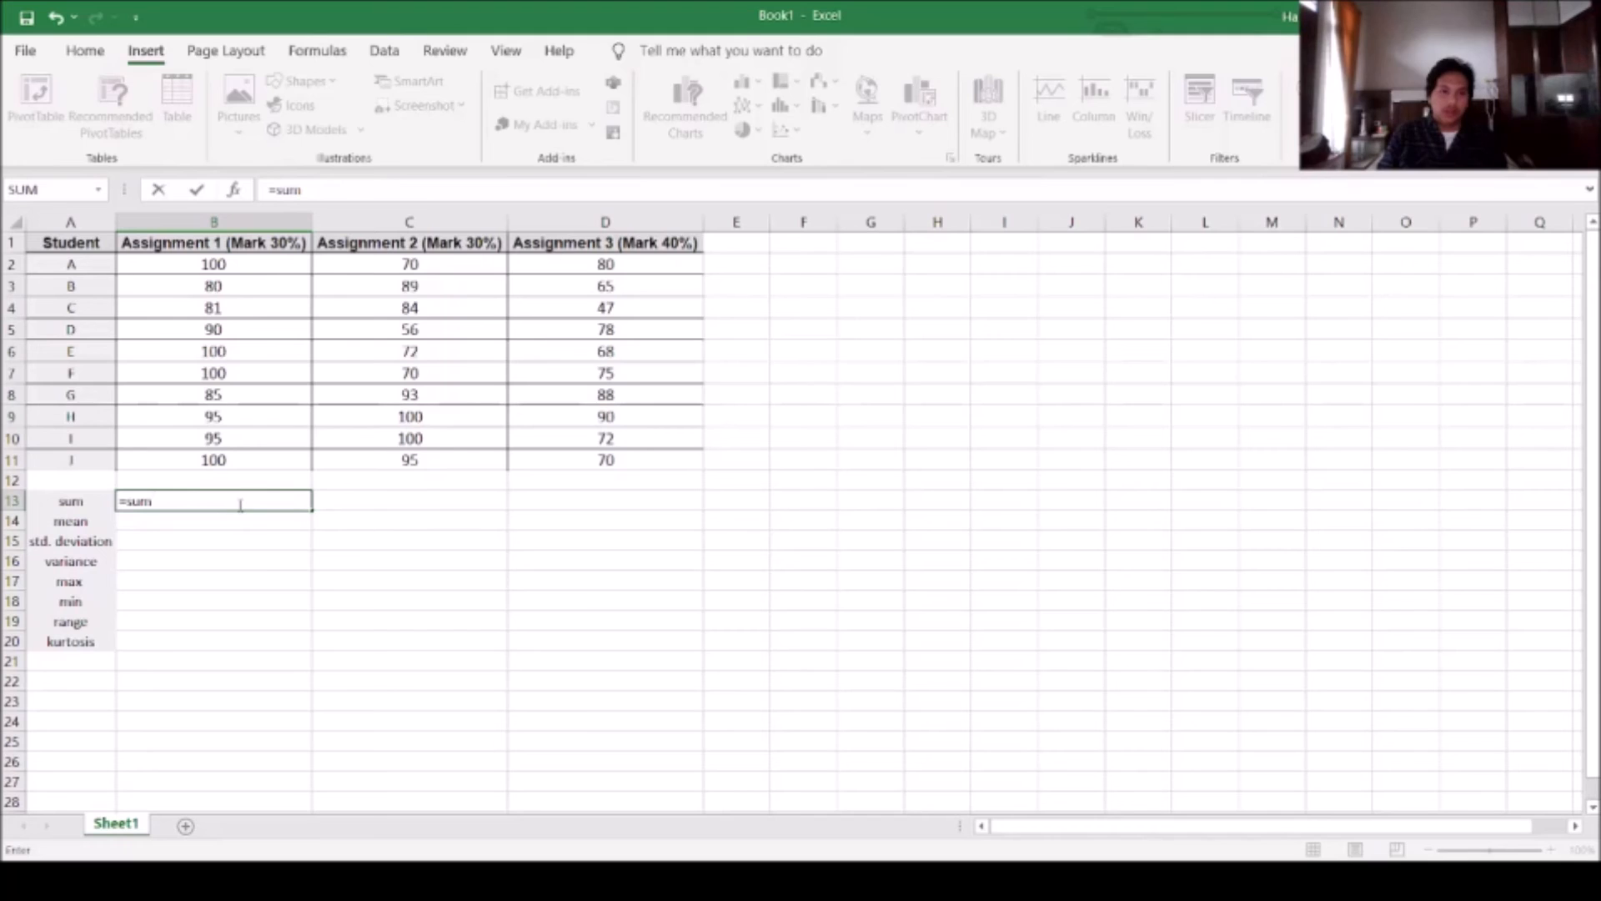
{"action": "type", "text": "("}
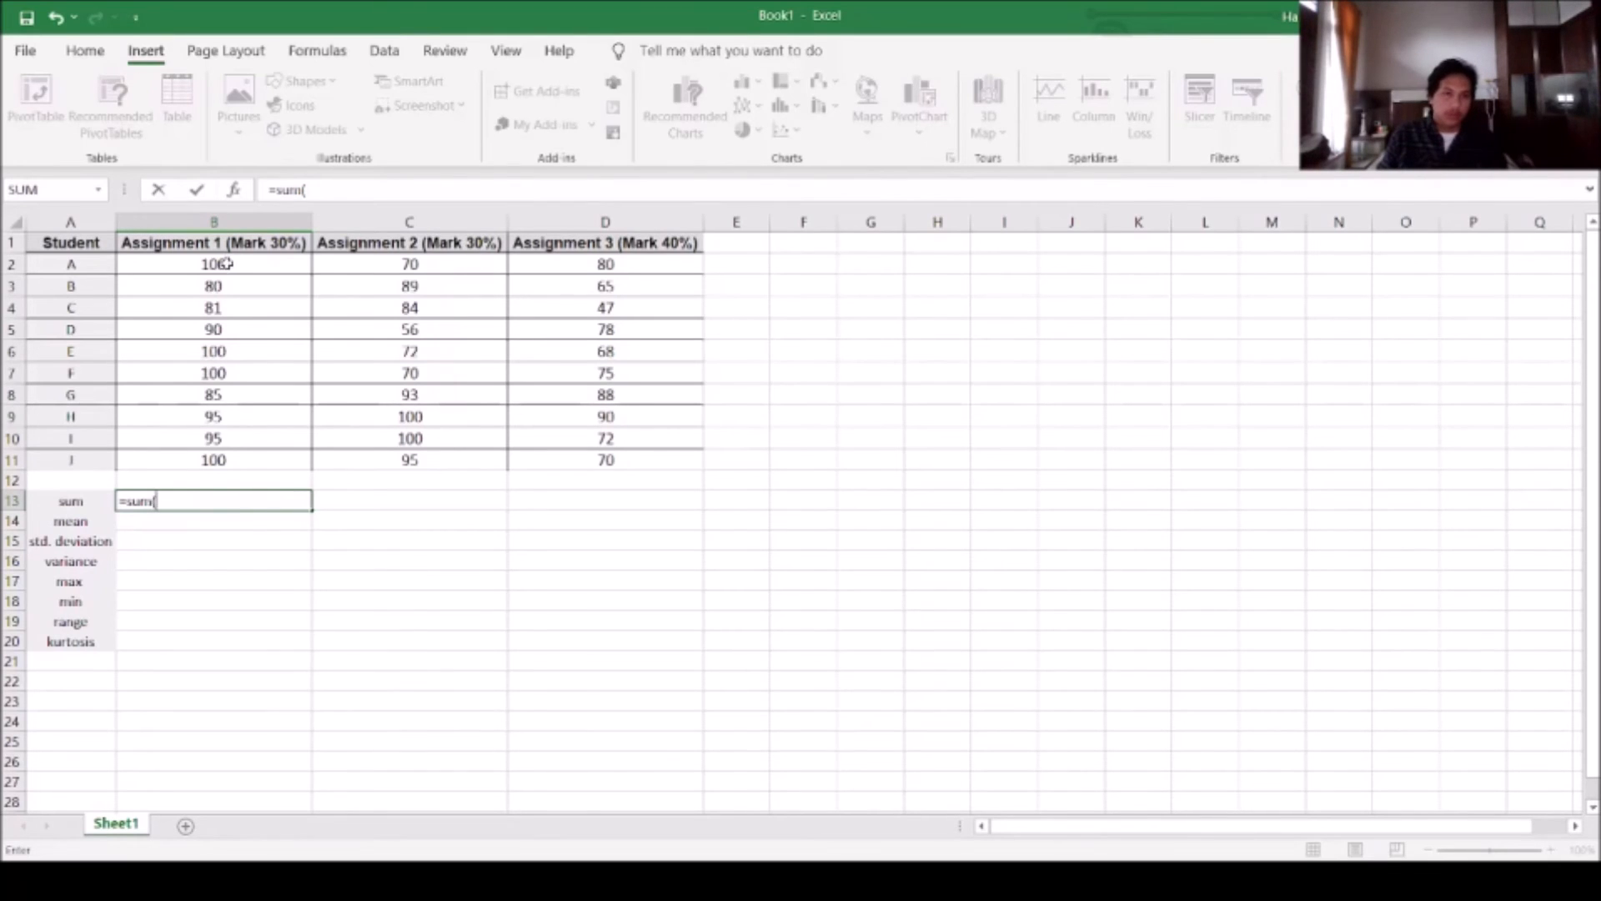
{"action": "left_click_drag", "start_coordinate": [227, 263], "coordinate": [257, 448]}
{"action": "type", "text": ")"}
{"action": "key", "text": "Return"}
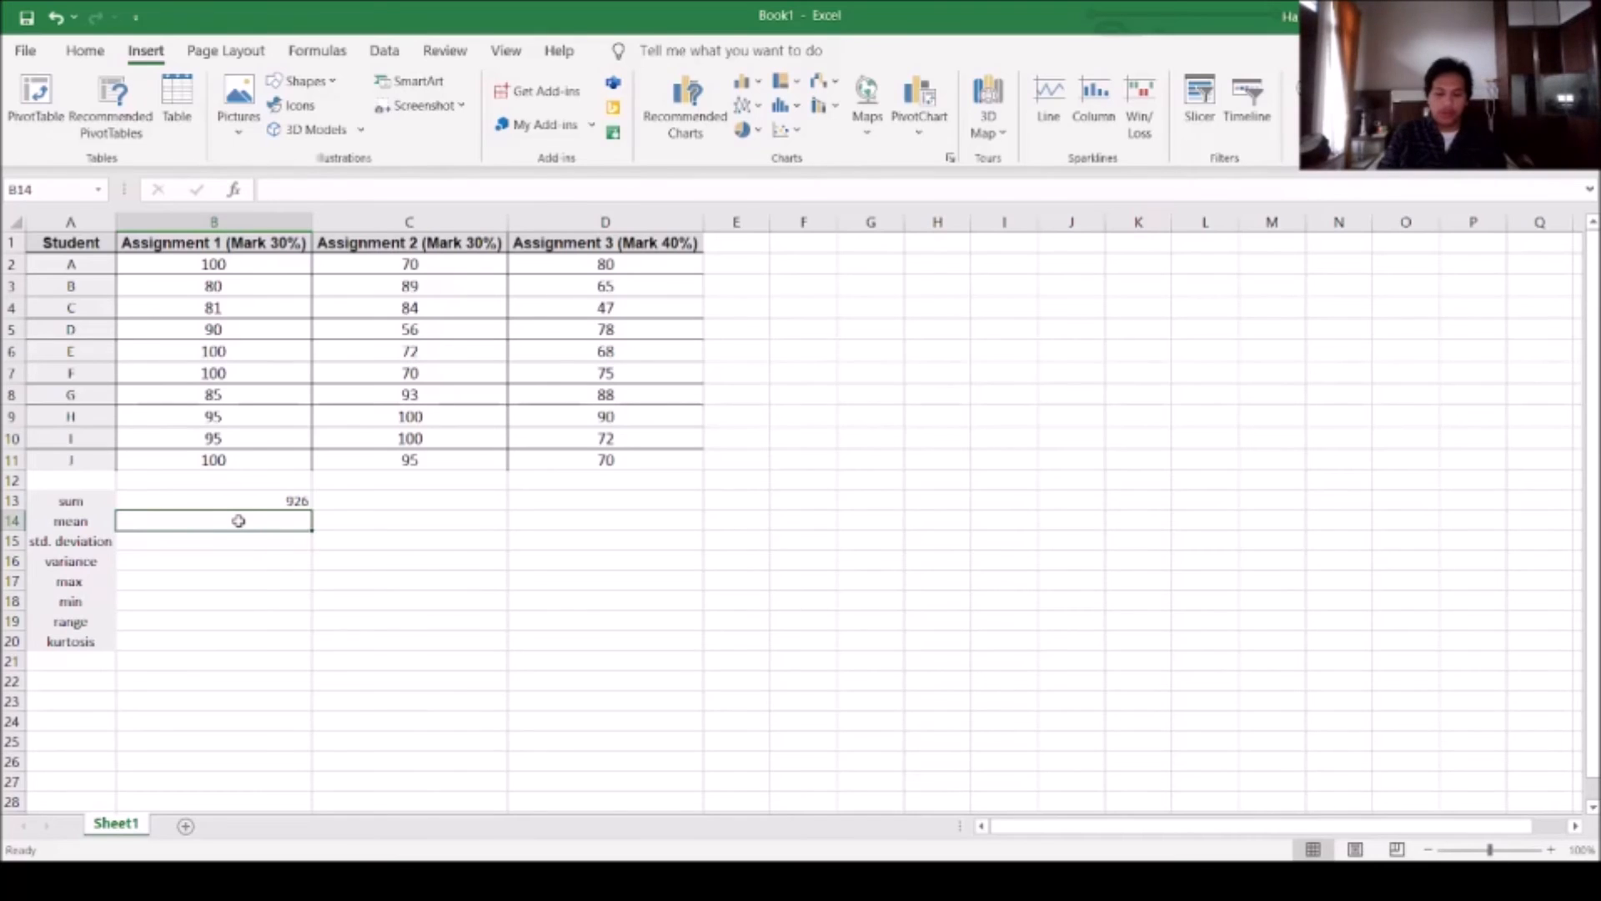
Calculate the mean of the Assignment 1 marks in B14 with AVERAGE over B2:B11
{"action": "type", "text": "=a"}
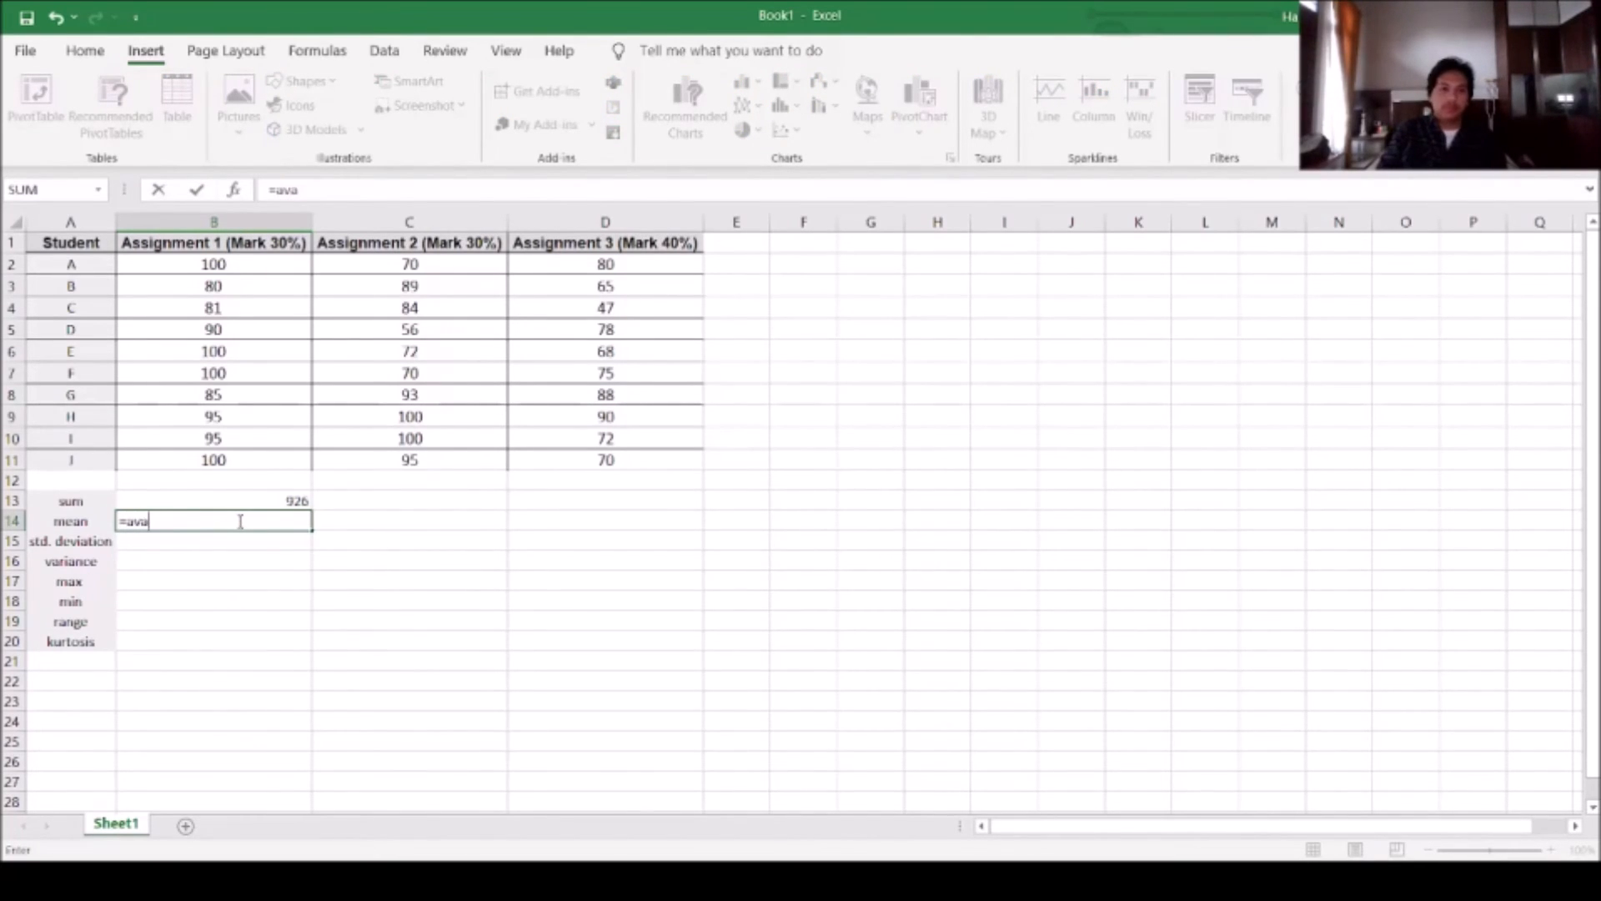
{"action": "type", "text": "verage("}
{"action": "left_click_drag", "start_coordinate": [248, 271], "coordinate": [261, 454]}
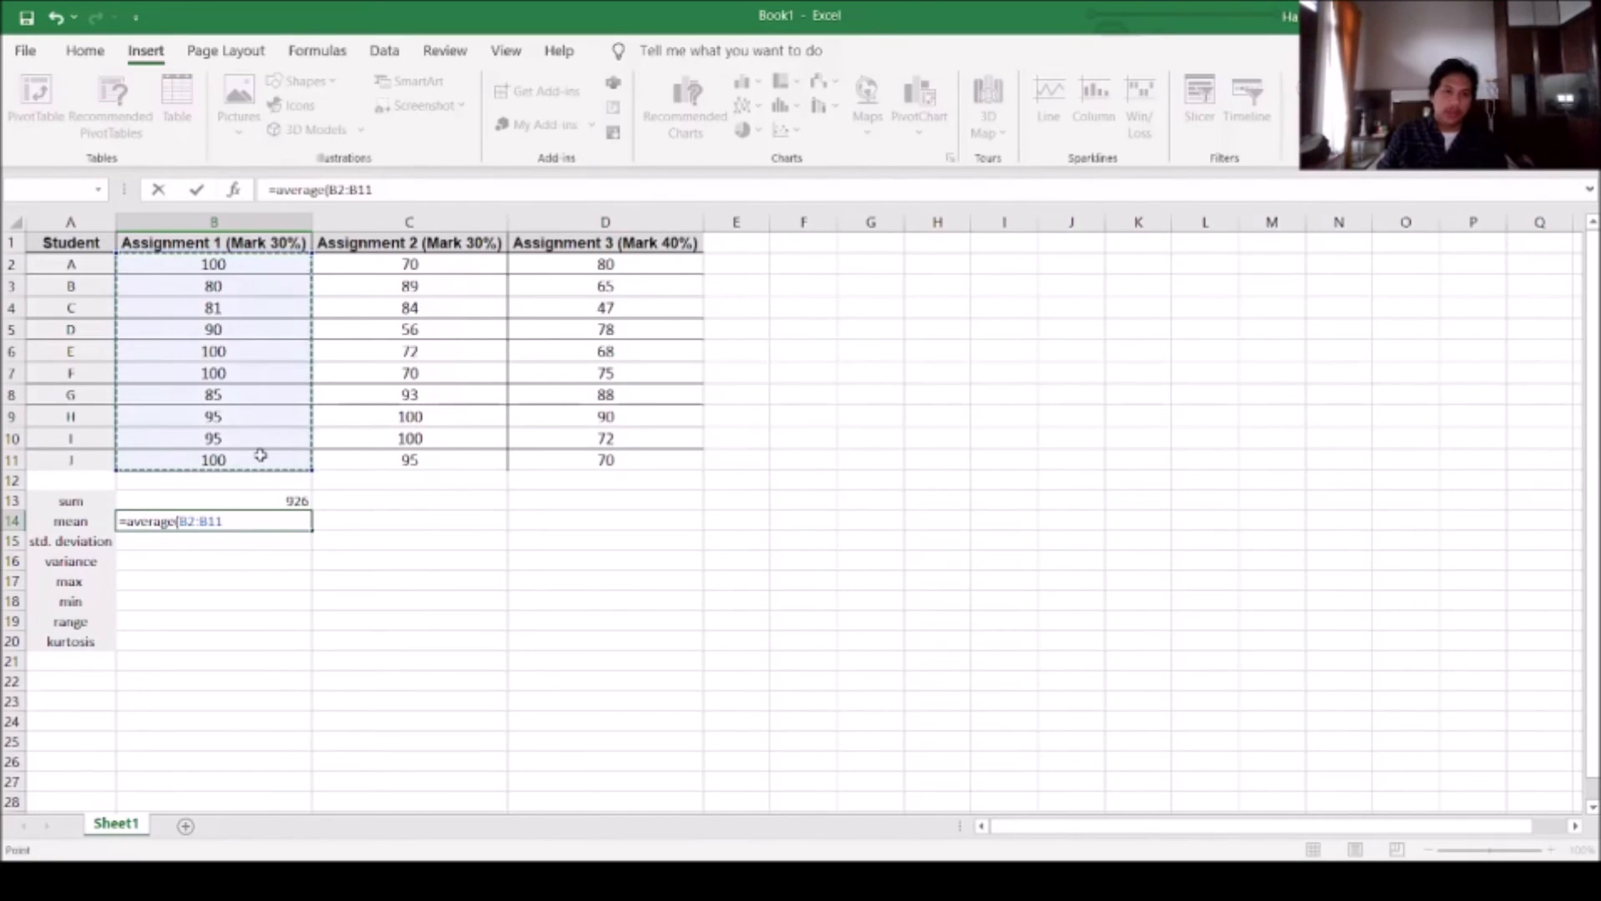
{"action": "key", "text": "Return"}
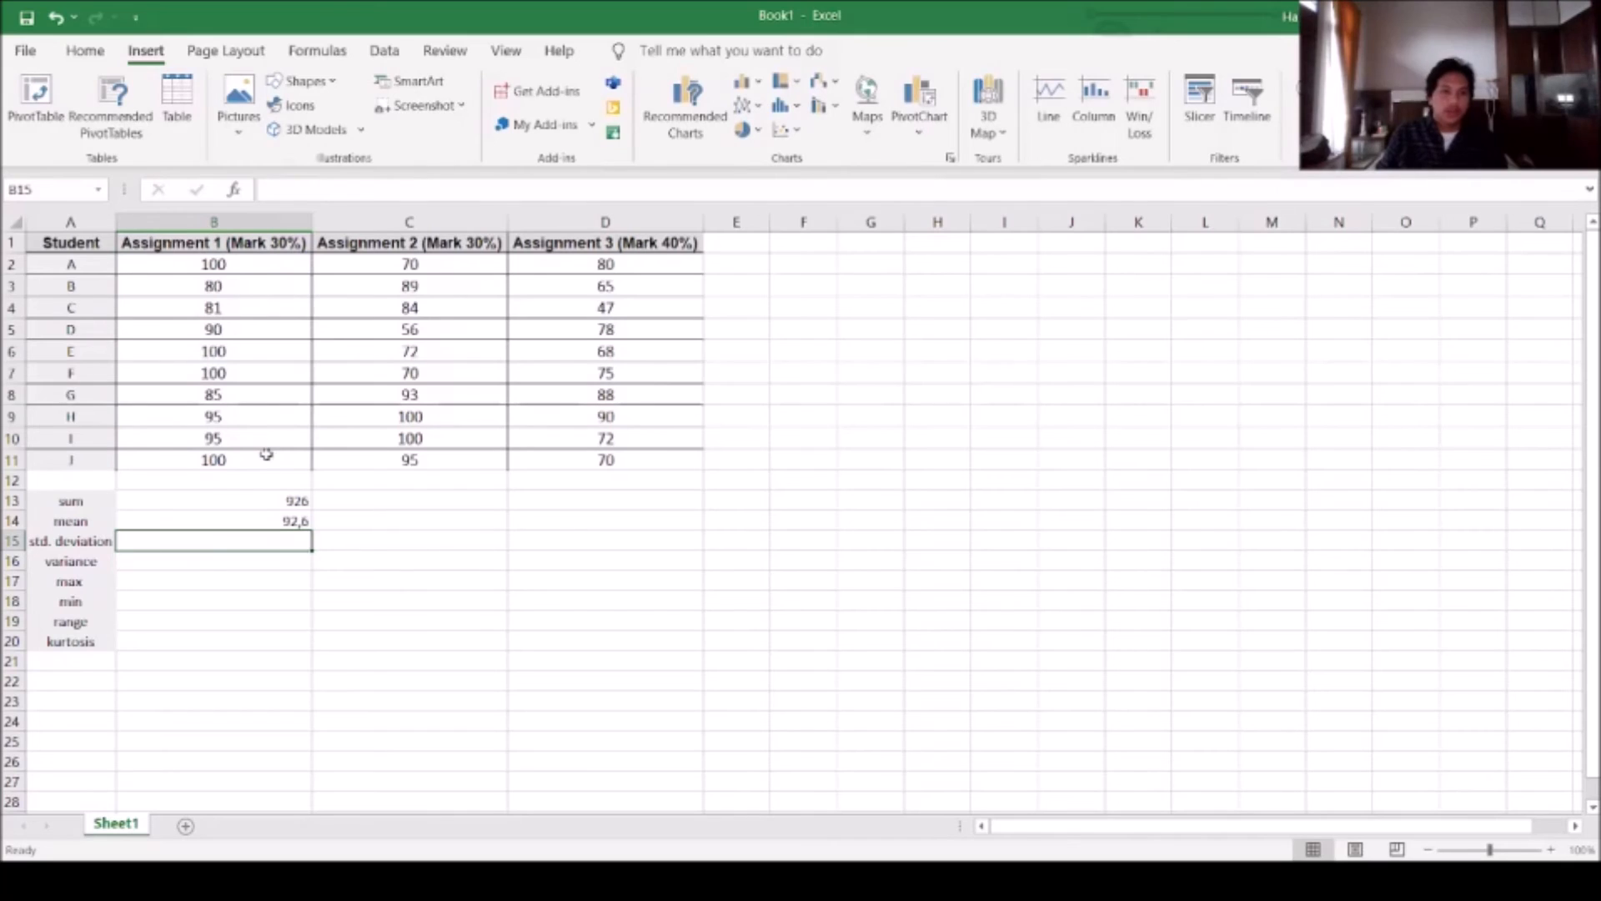
Calculate the population standard deviation of the Assignment 1 marks in B15 with STDEV.P over B2:B11
{"action": "type", "text": "=s"}
{"action": "type", "text": "tdev.p"}
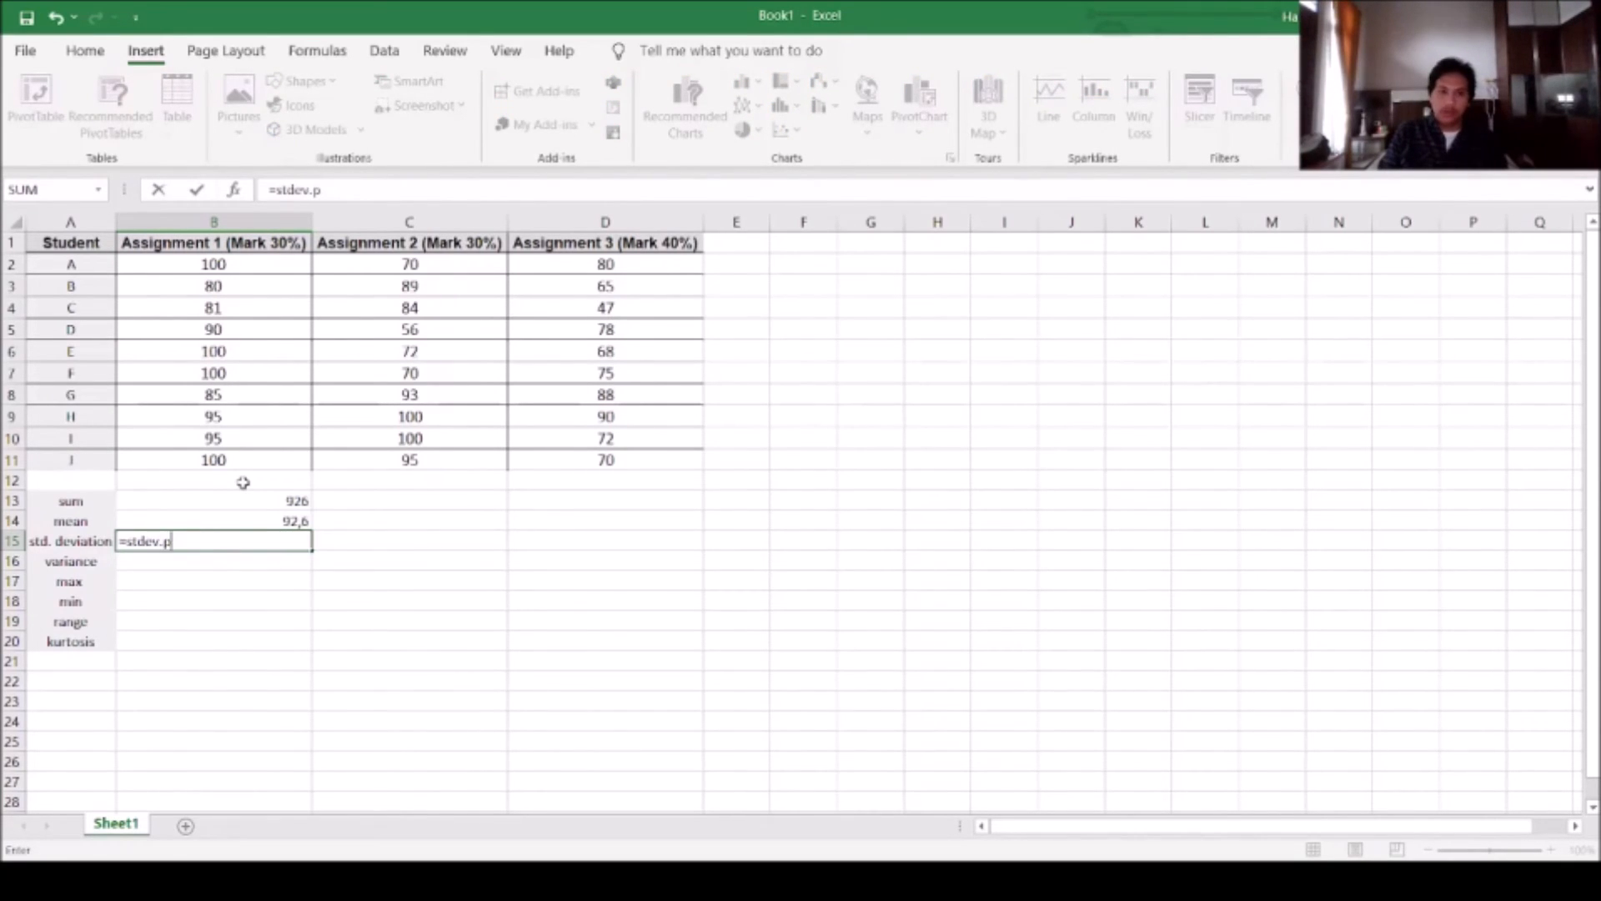
{"action": "type", "text": "("}
{"action": "left_click_drag", "start_coordinate": [242, 260], "coordinate": [253, 459]}
{"action": "key", "text": "Return"}
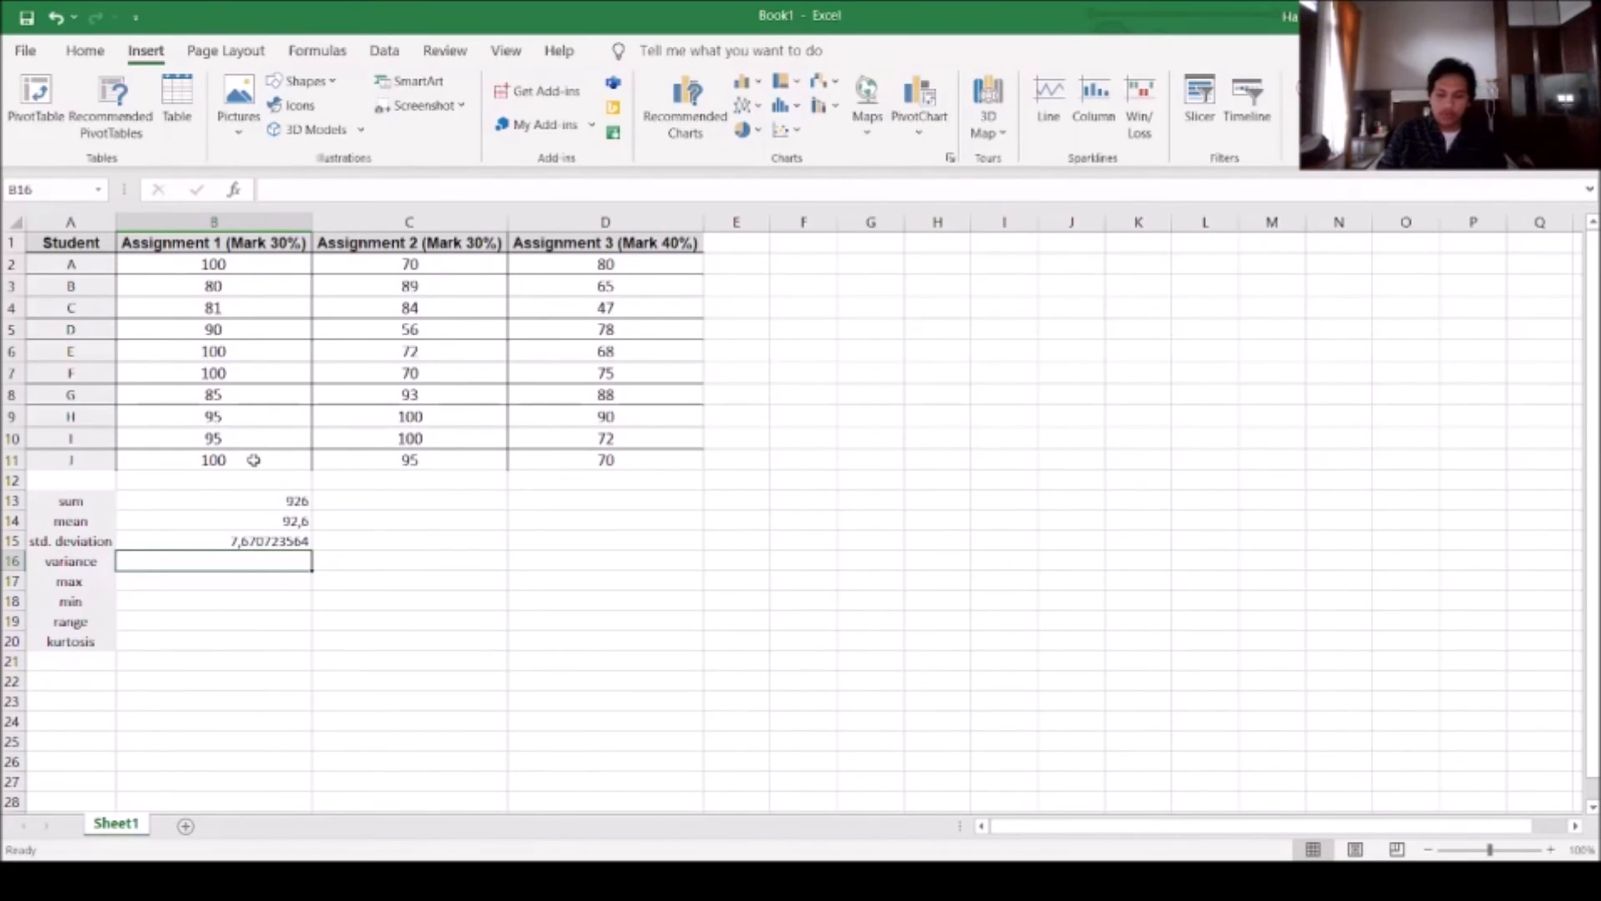
Calculate the population variance of the Assignment 1 marks in B16 with VAR.P over B2:B11
{"action": "type", "text": "=varia"}
{"action": "key", "text": "BackSpace"}
{"action": "key", "text": "BackSpace"}
{"action": "key", "text": "BackSpace"}
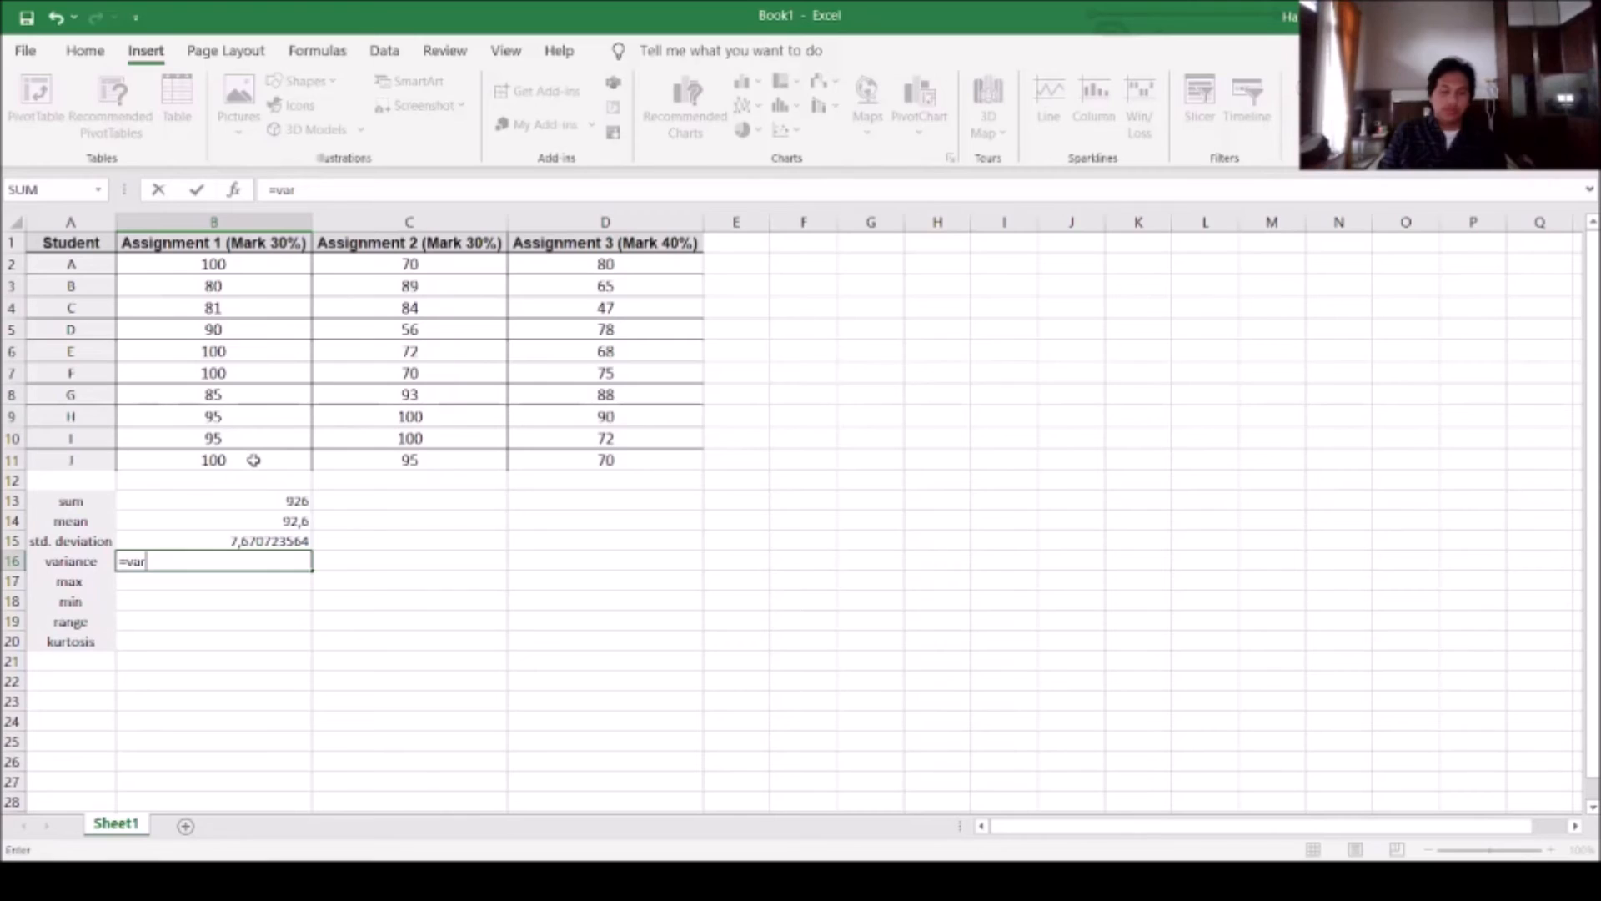
{"action": "type", "text": "r.p("}
{"action": "left_click_drag", "start_coordinate": [200, 265], "coordinate": [238, 458]}
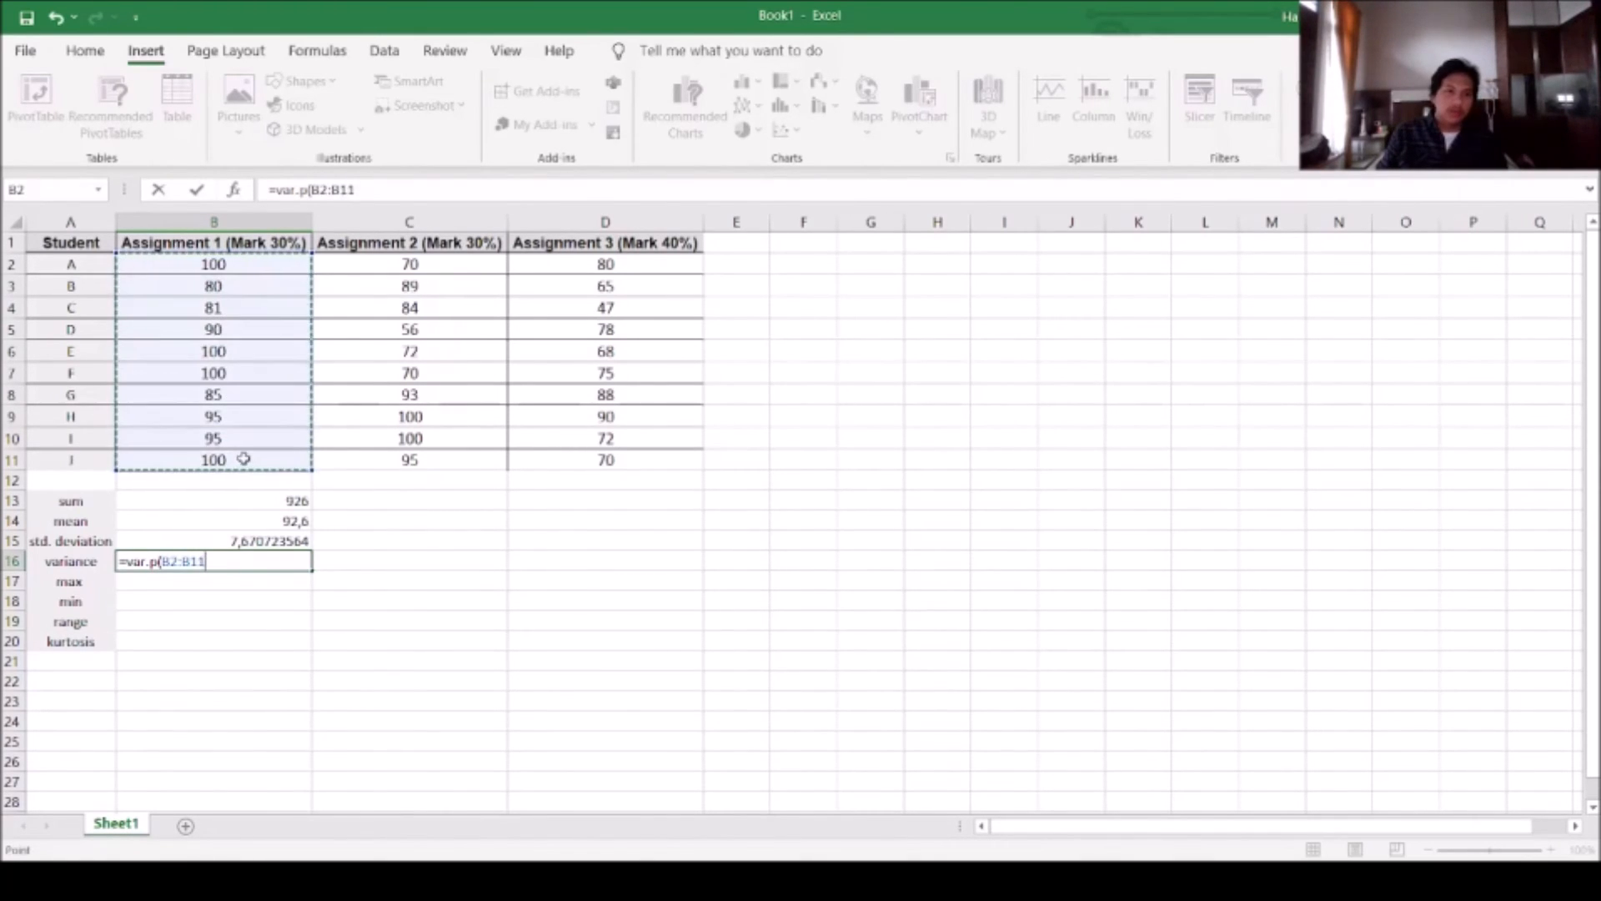
{"action": "key", "text": "Return"}
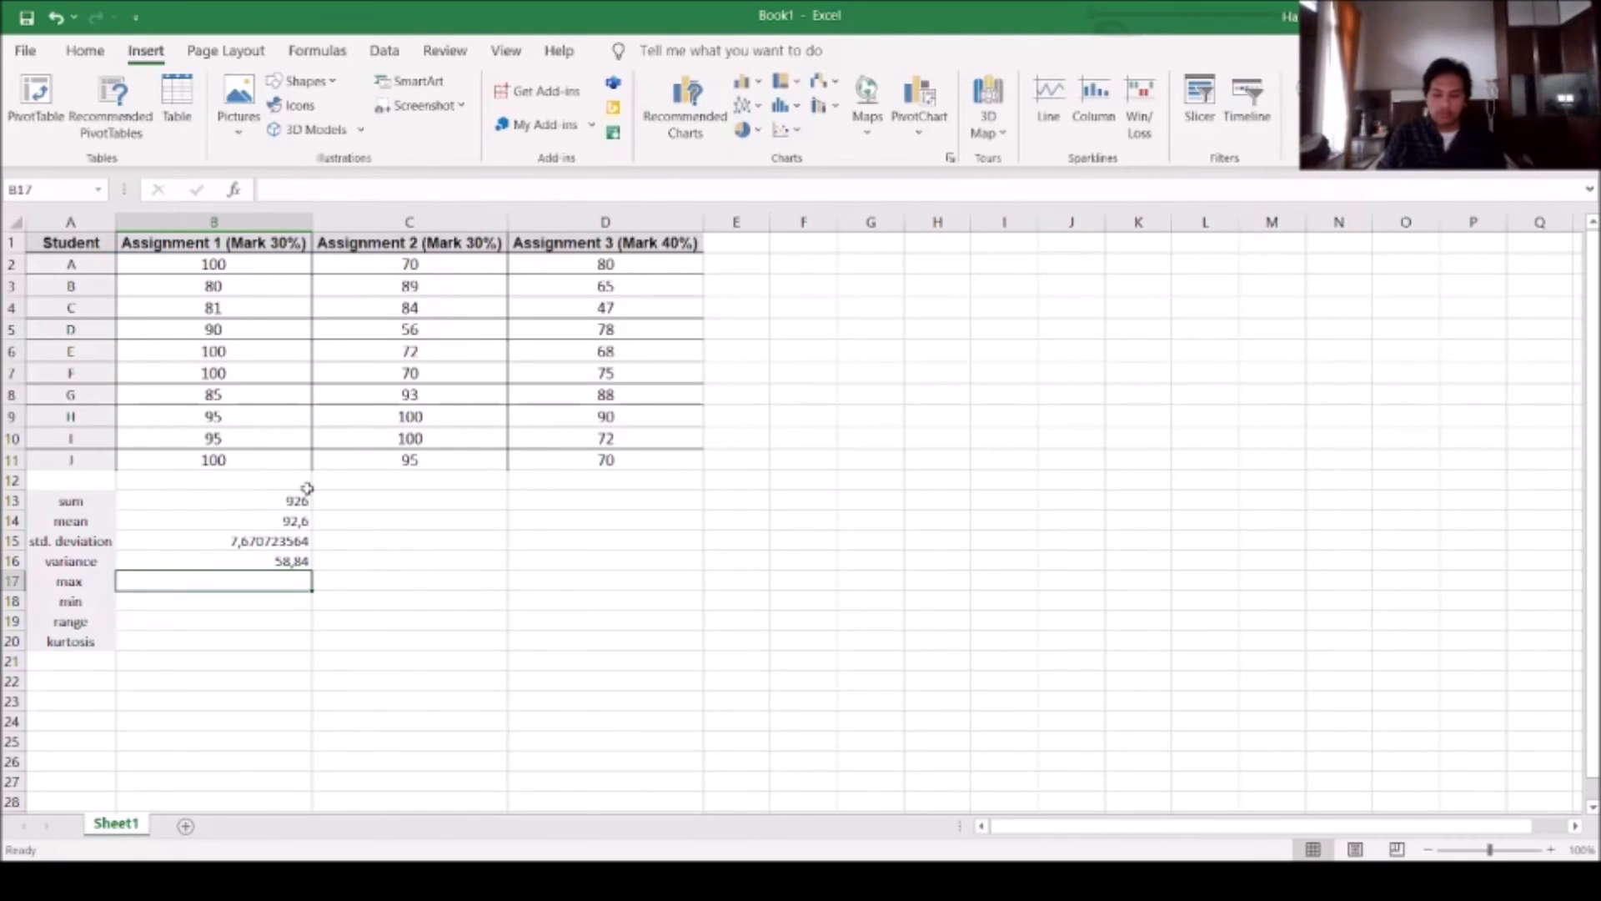
Calculate the highest Assignment 1 mark in B17 with a MAX formula over the column's marks
{"action": "type", "text": "=max"}
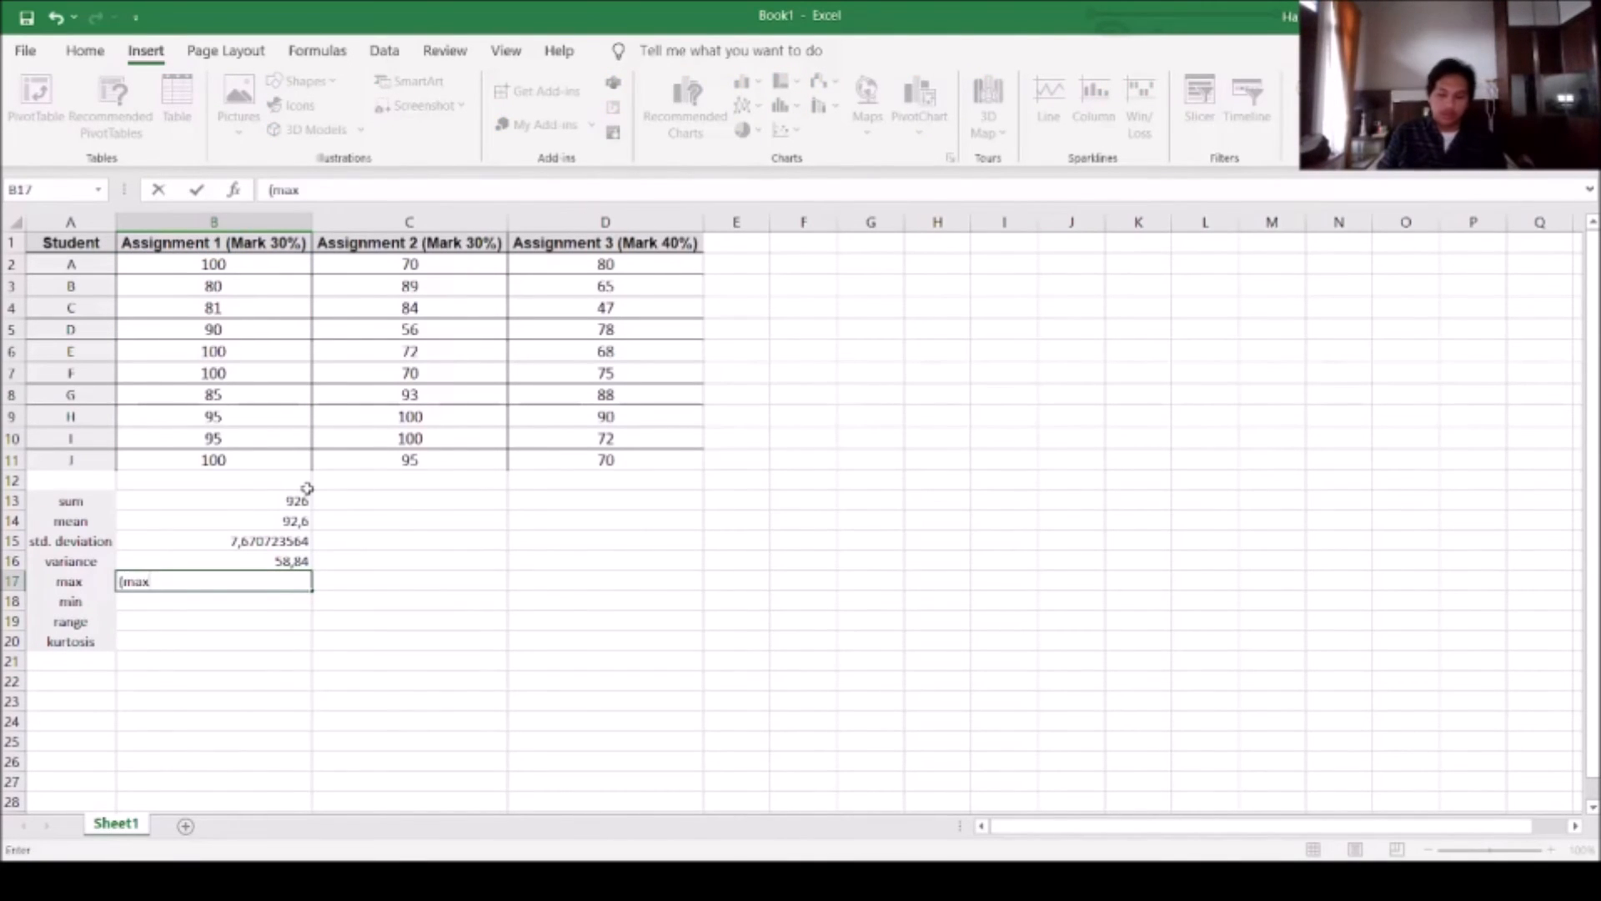
{"action": "key", "text": "BackSpace"}
{"action": "key", "text": "BackSpace"}
{"action": "type", "text": "=max"}
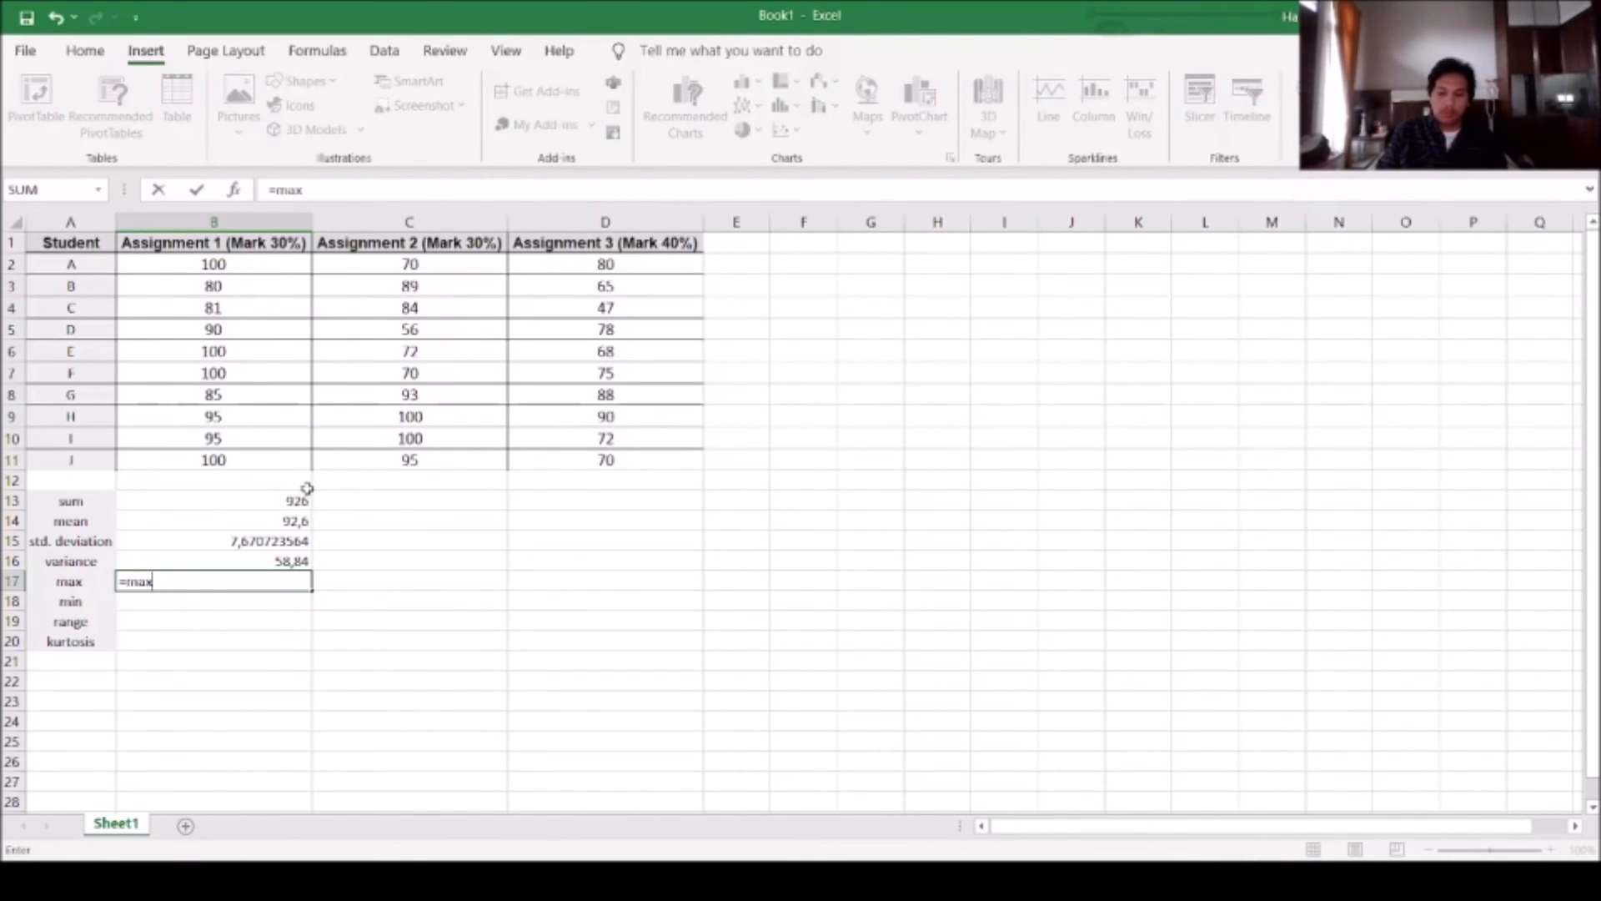
{"action": "left_click_drag", "start_coordinate": [218, 265], "coordinate": [249, 461]}
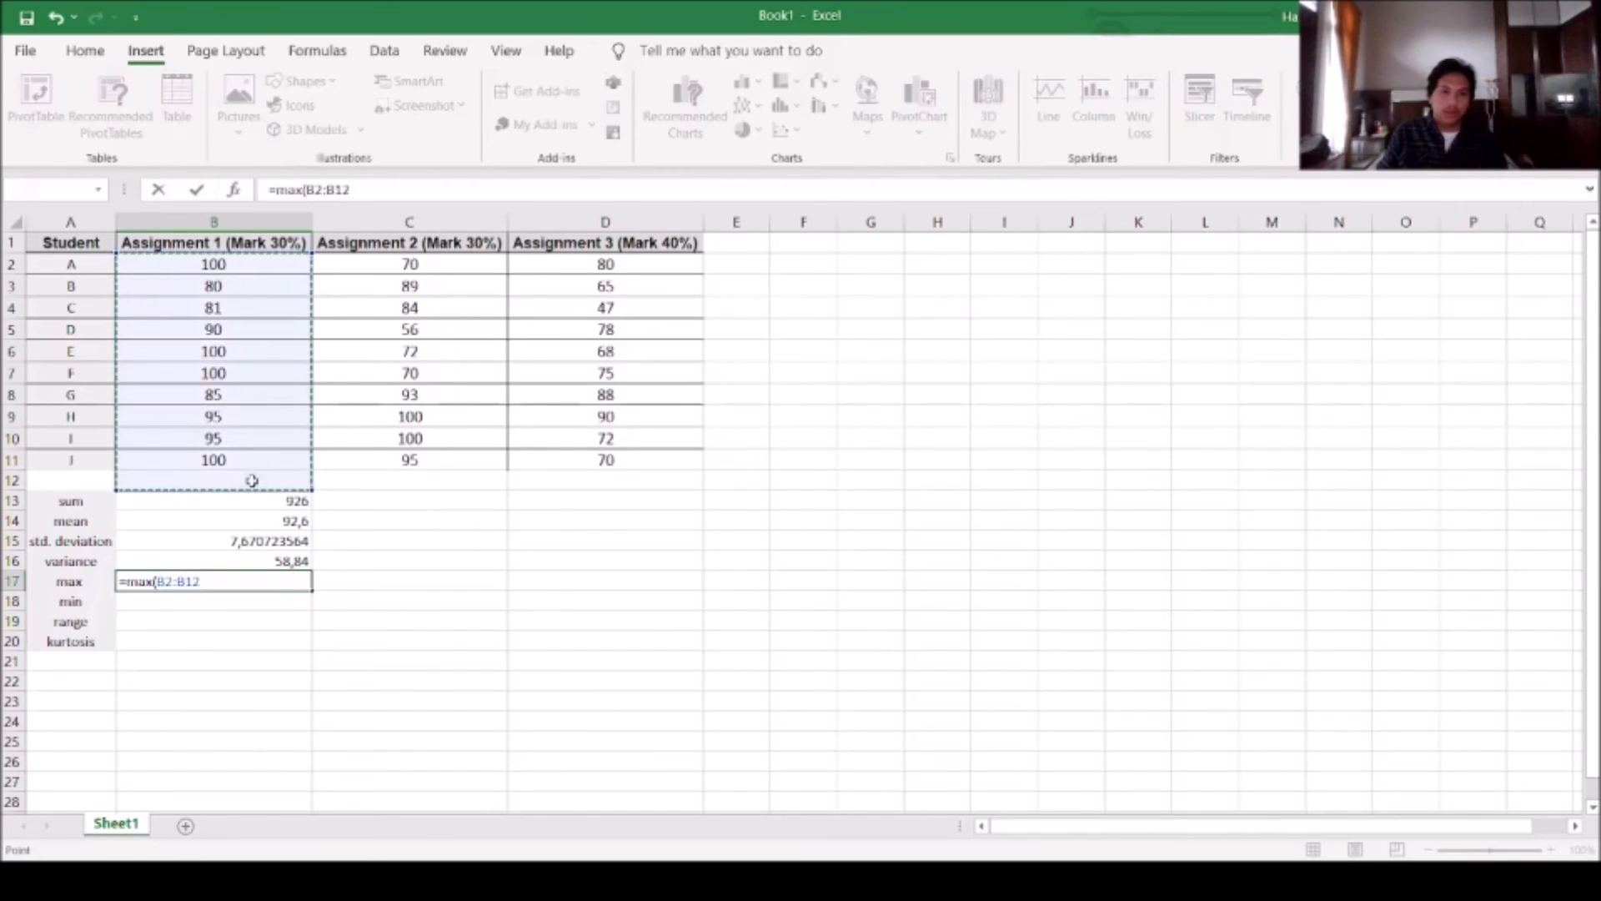
{"action": "key", "text": "Return"}
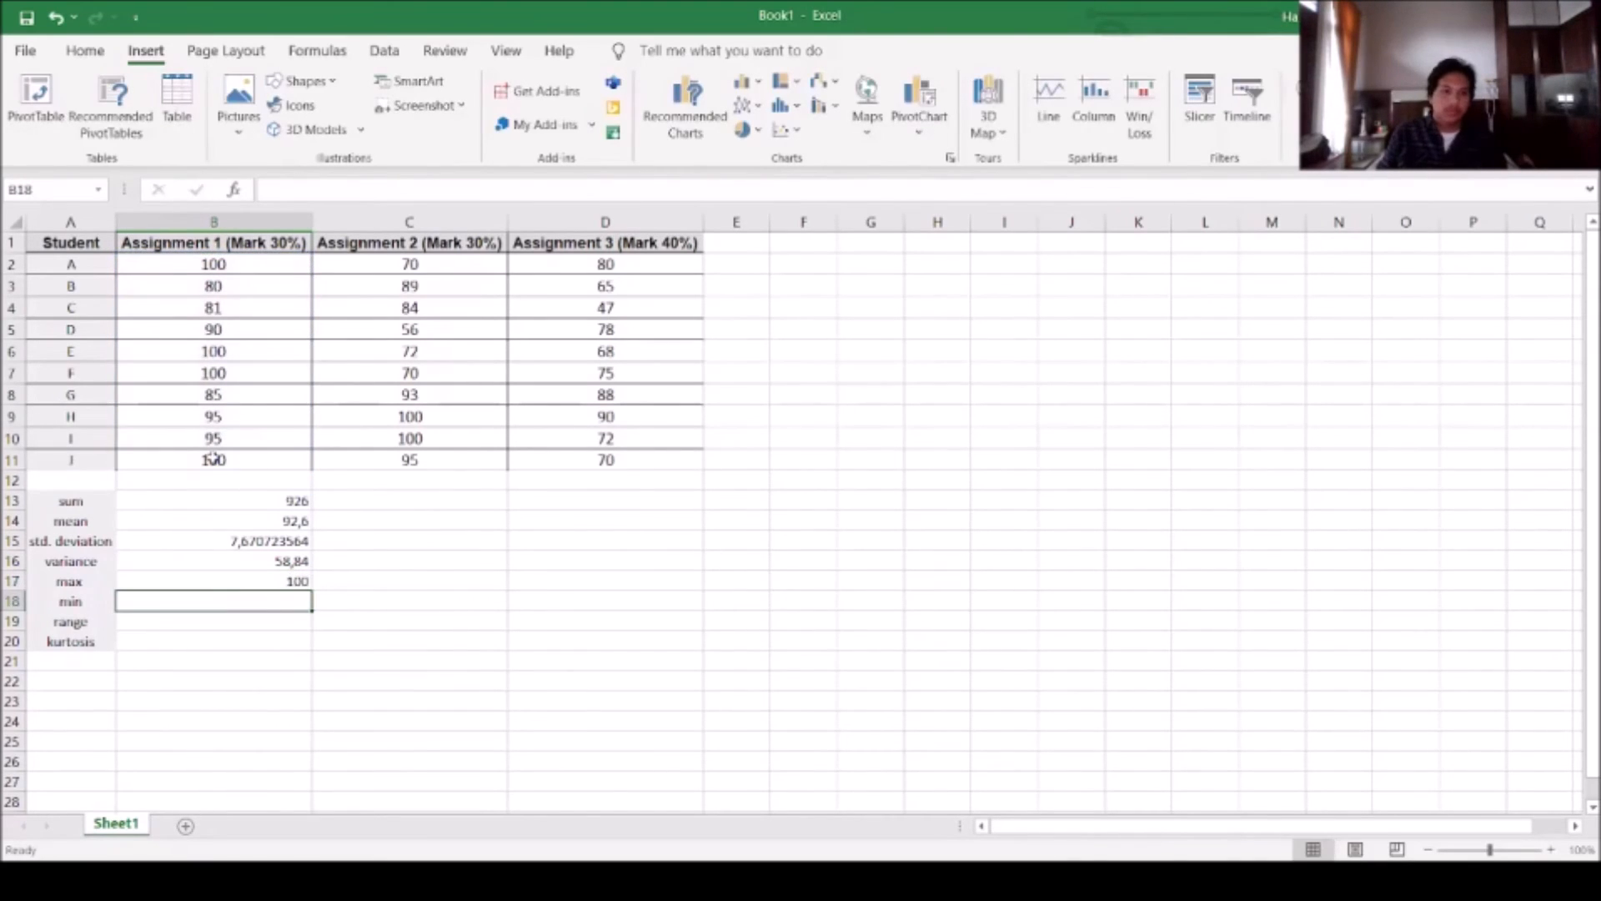
Calculate the lowest Assignment 1 mark in B18 with a MIN formula over the column's marks
{"action": "type", "text": "=min("}
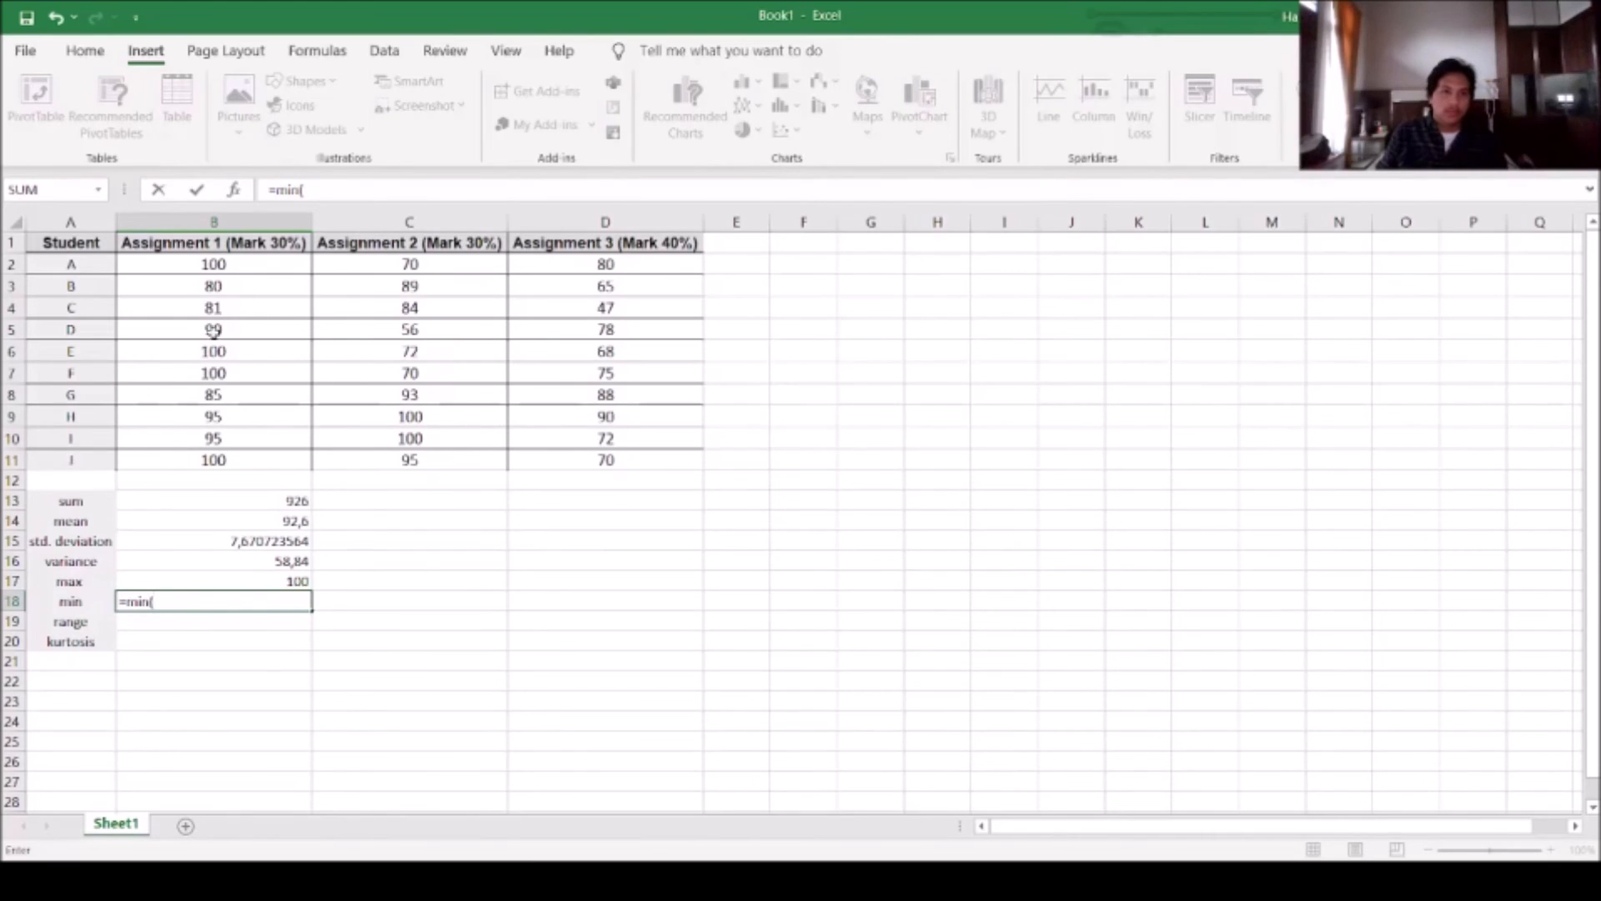
{"action": "left_click_drag", "start_coordinate": [225, 266], "coordinate": [251, 448]}
{"action": "key", "text": "Return"}
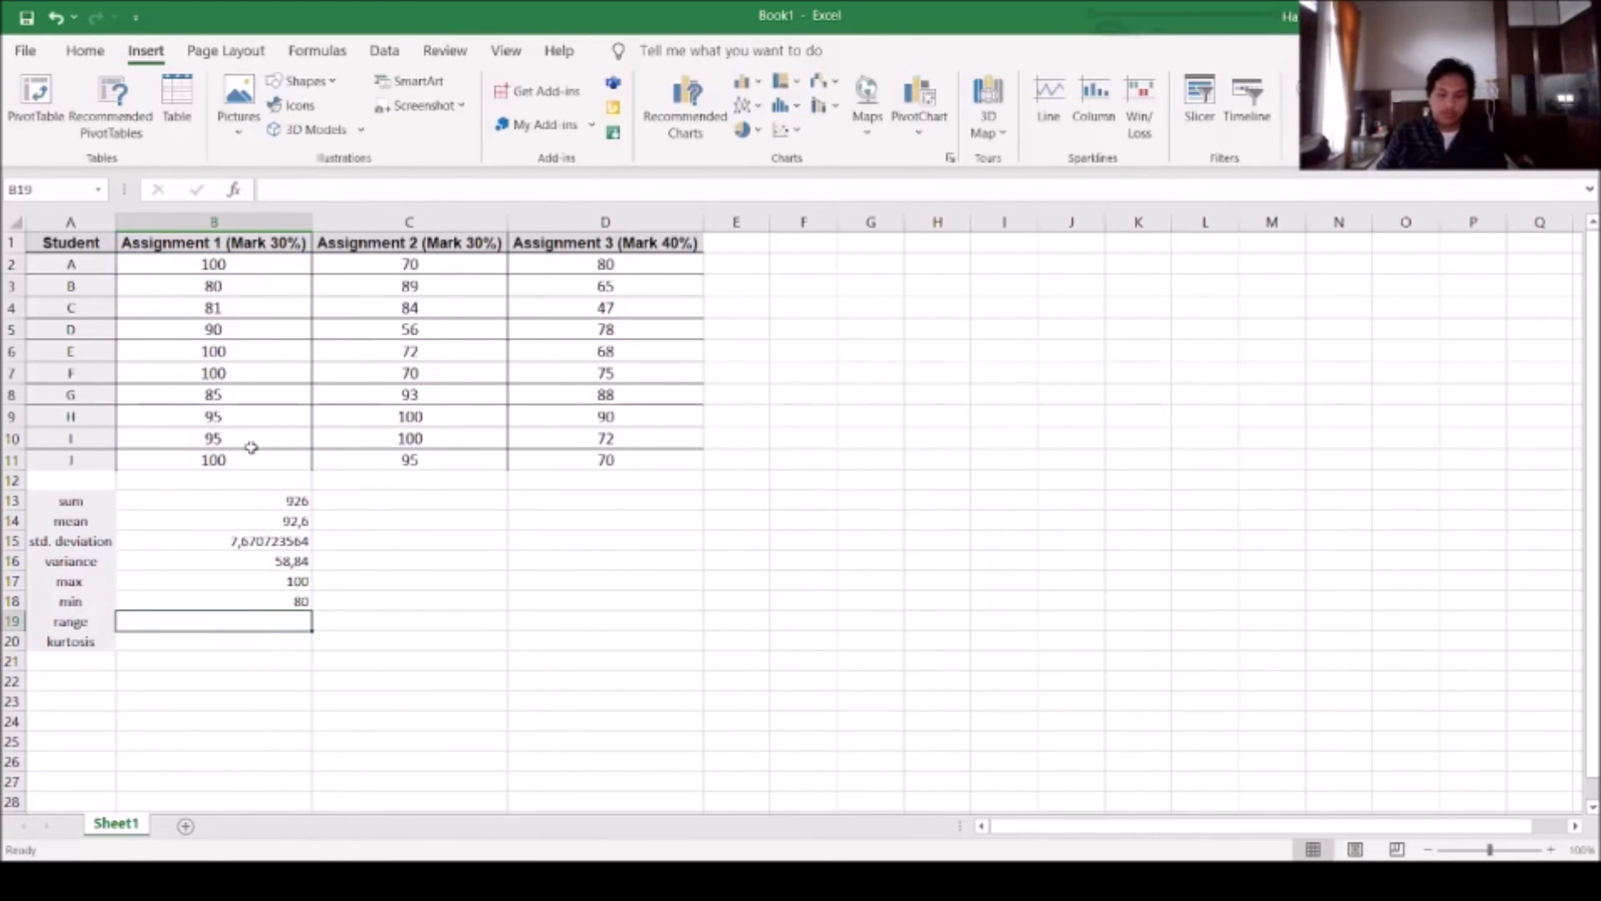
Calculate the range of the Assignment 1 marks in B19 with =MAX(B2:B11)-MIN(B2:B11)
{"action": "type", "text": "("}
{"action": "type", "text": "=ma"}
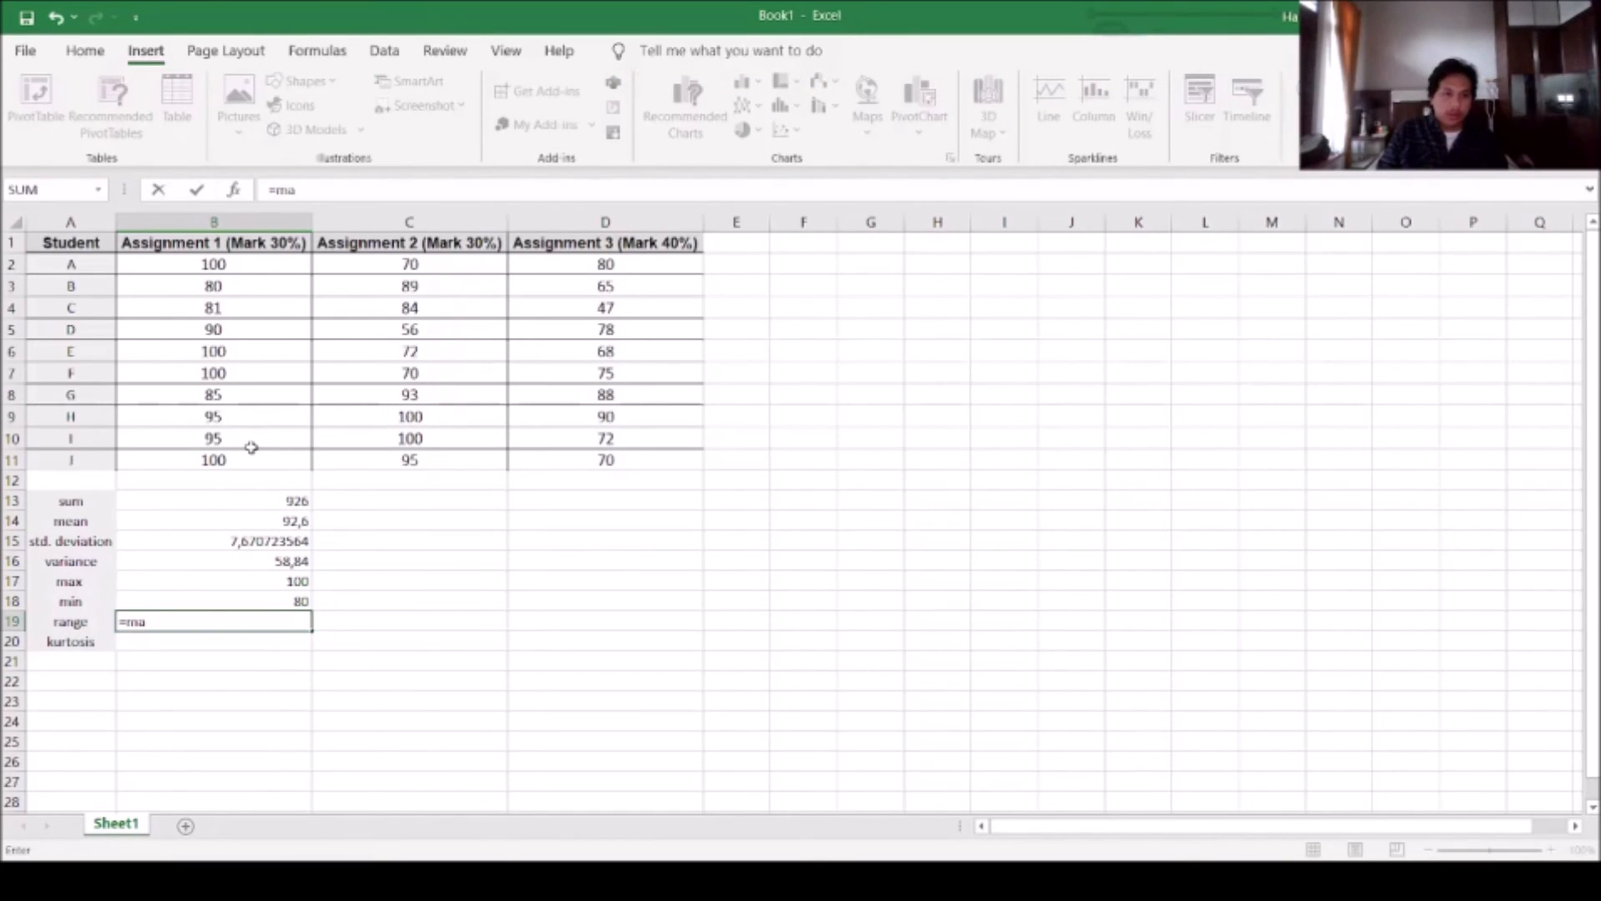
{"action": "type", "text": "x("}
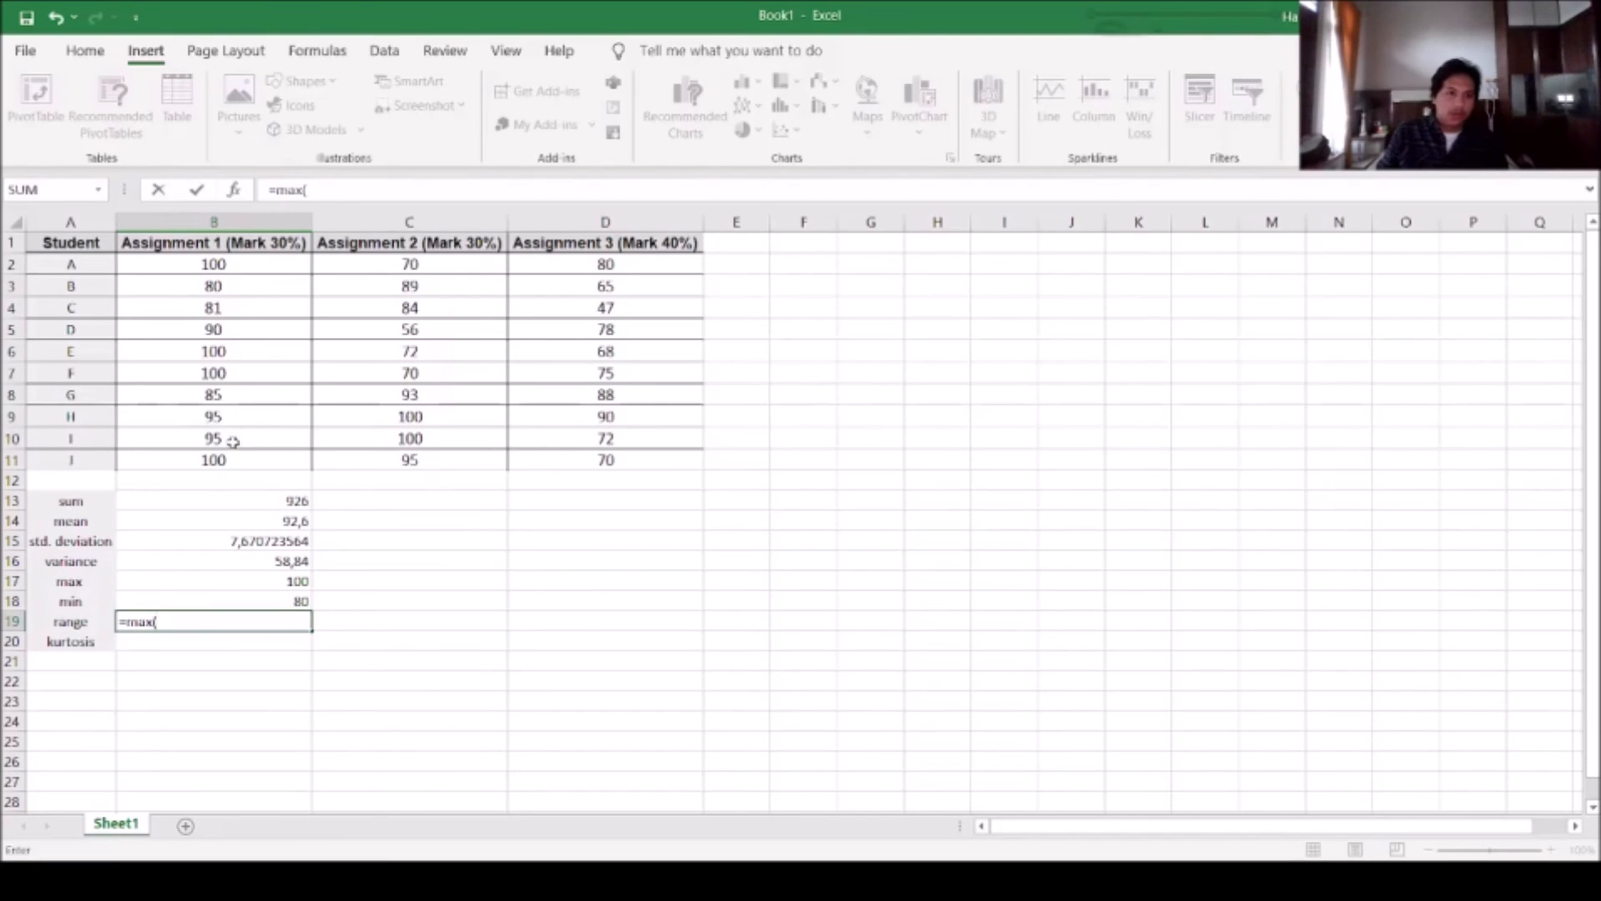
{"action": "left_click_drag", "start_coordinate": [231, 258], "coordinate": [263, 459]}
{"action": "type", "text": ")-min("}
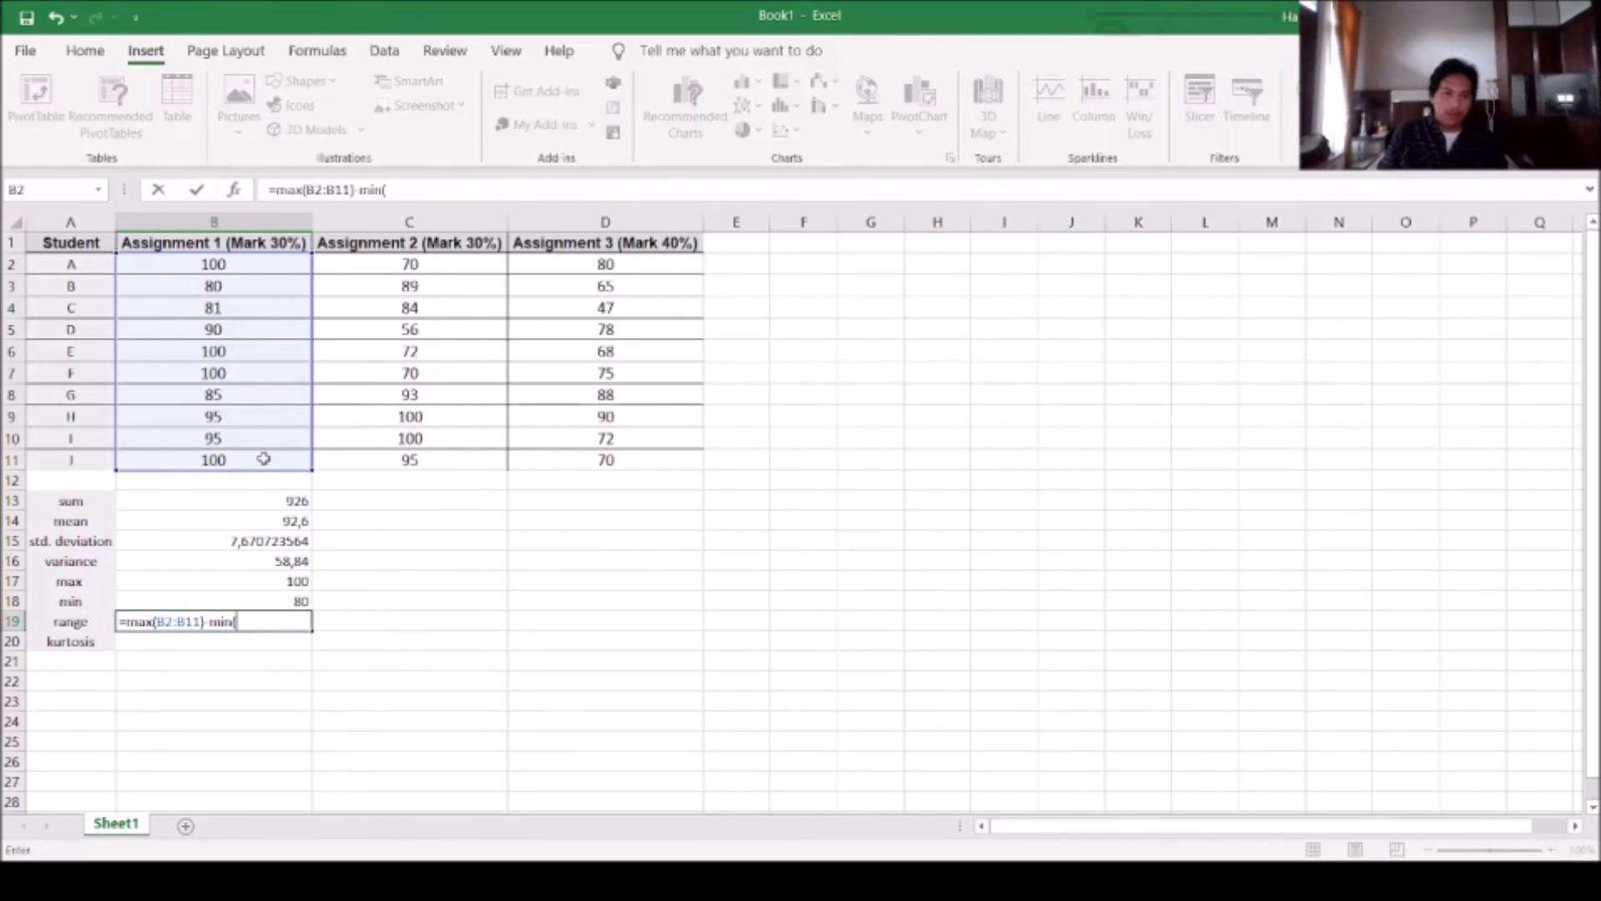
{"action": "left_click_drag", "start_coordinate": [237, 265], "coordinate": [253, 466]}
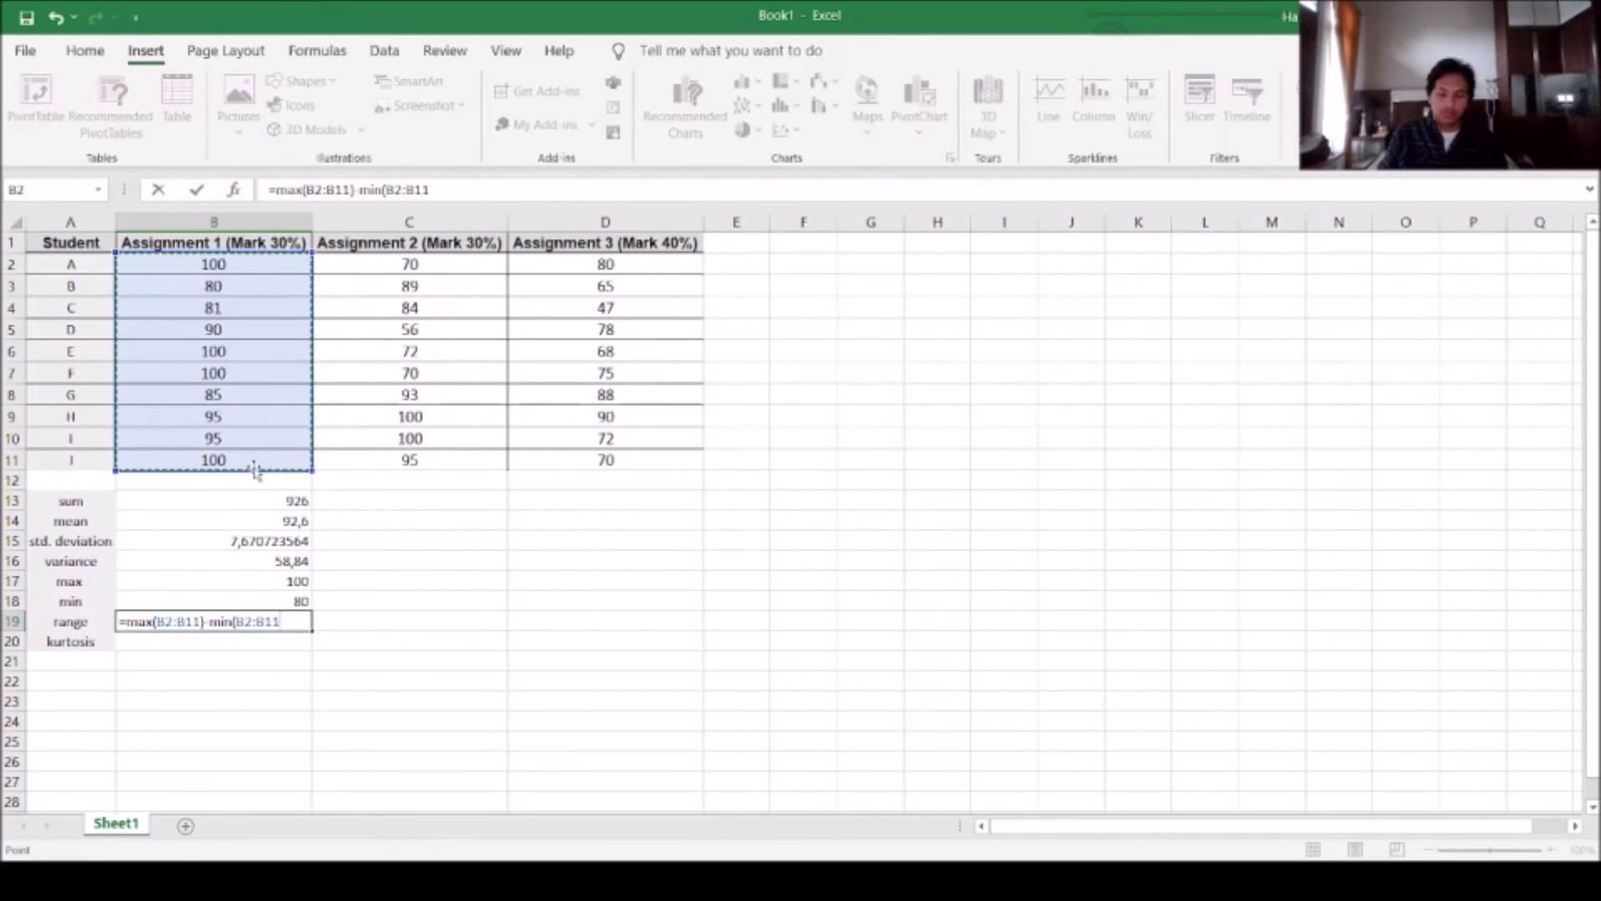
{"action": "key", "text": "Return"}
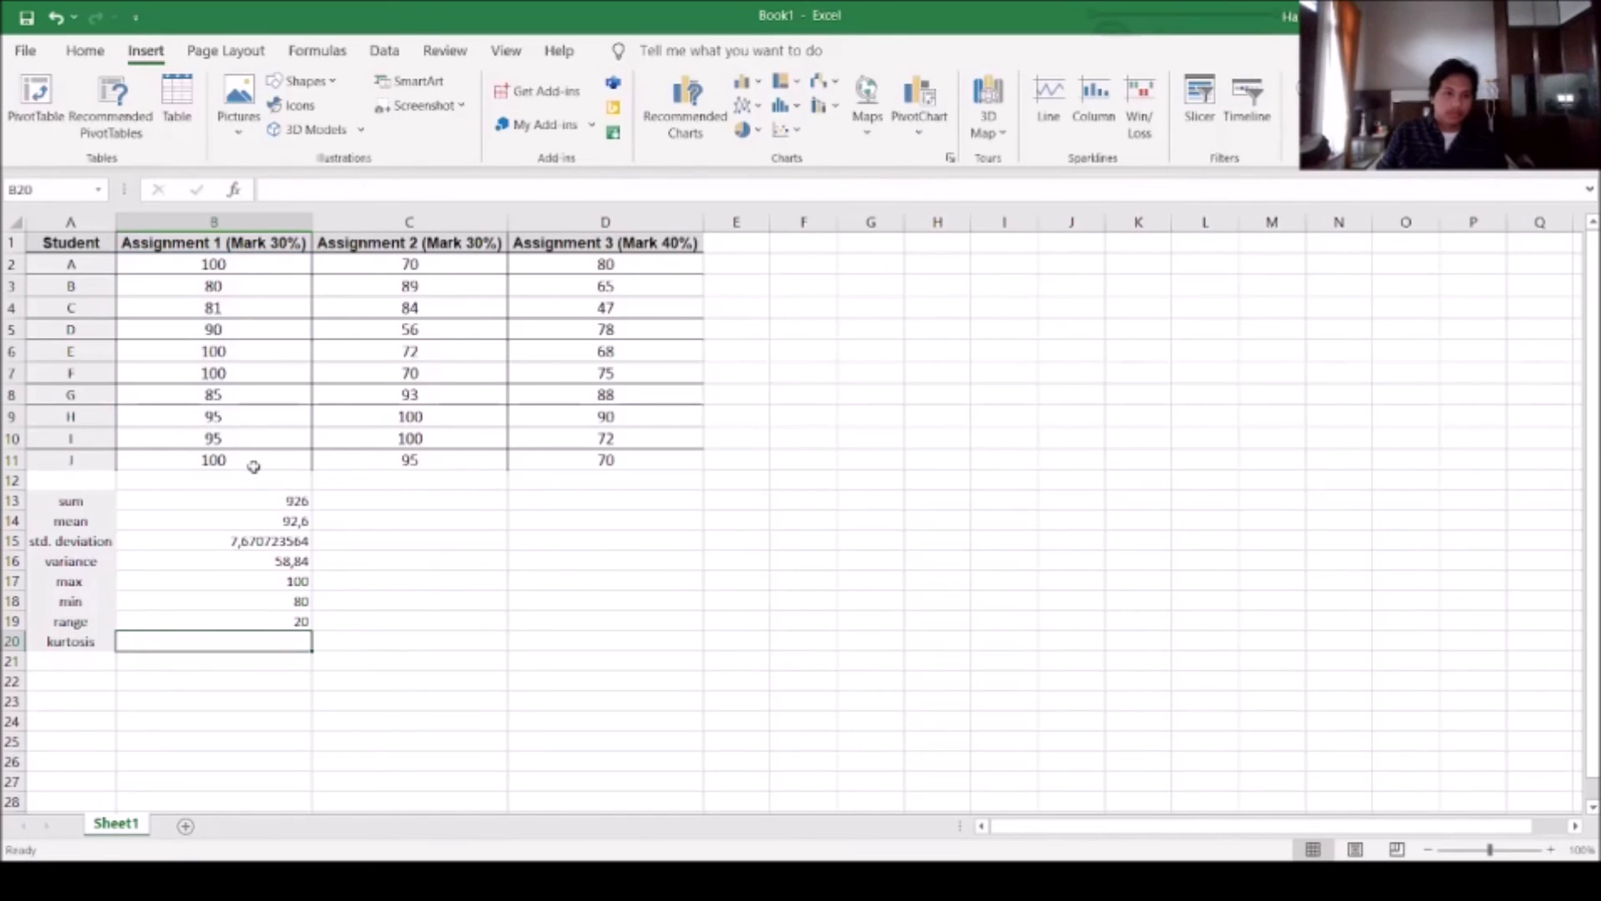
Calculate the kurtosis of the Assignment 1 marks in B20 with a KURT formula over the column's marks
{"action": "type", "text": "="}
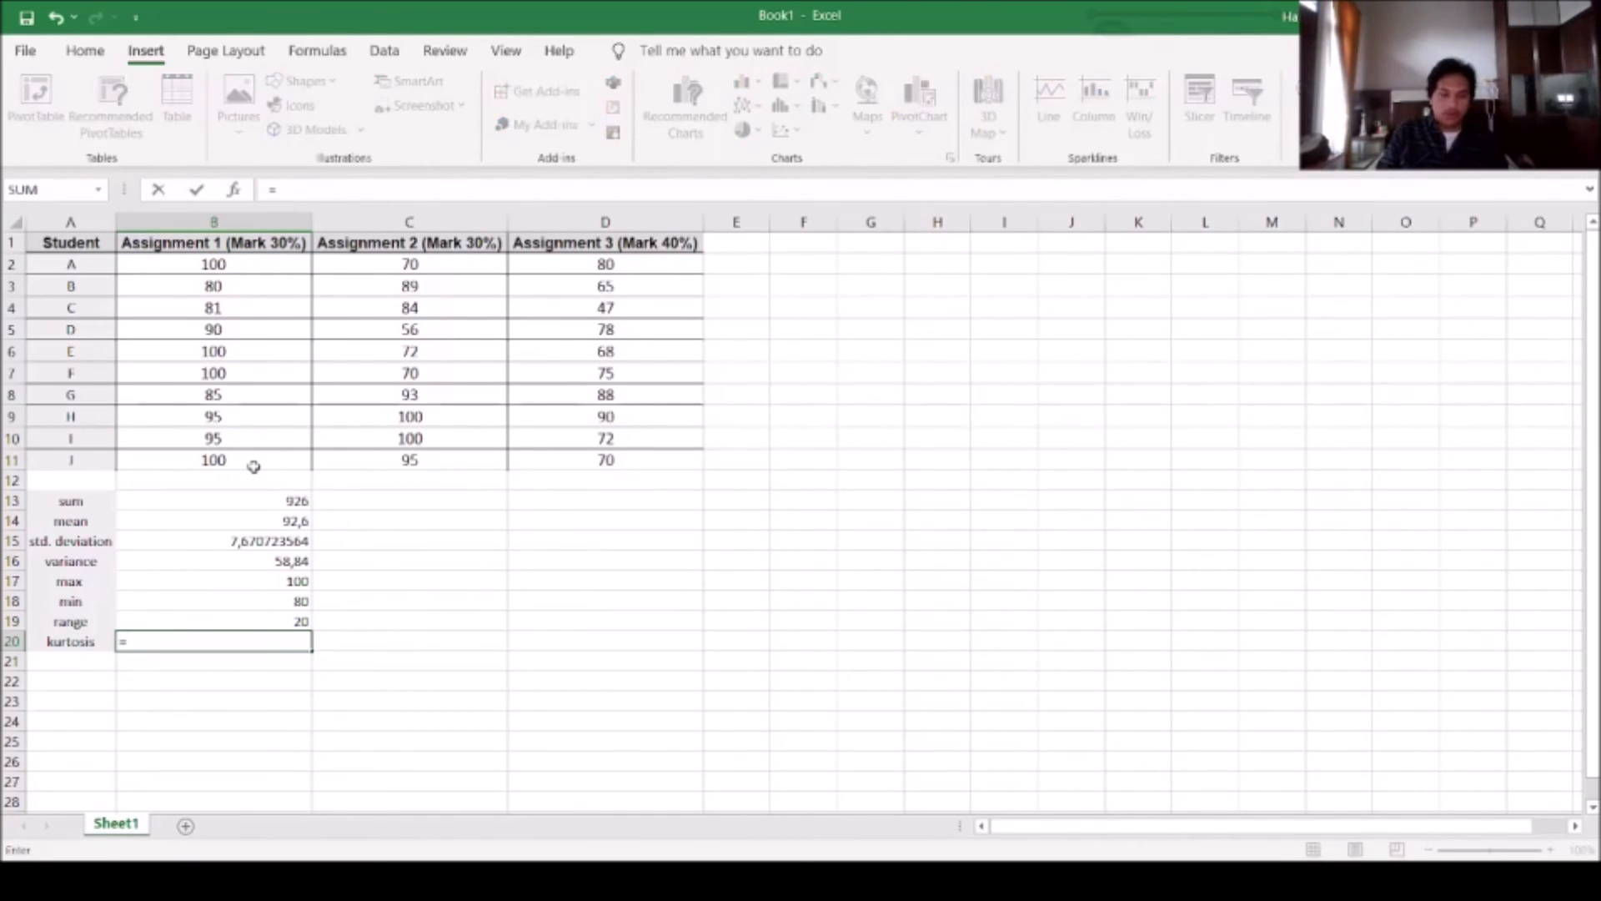
{"action": "type", "text": "kurt"}
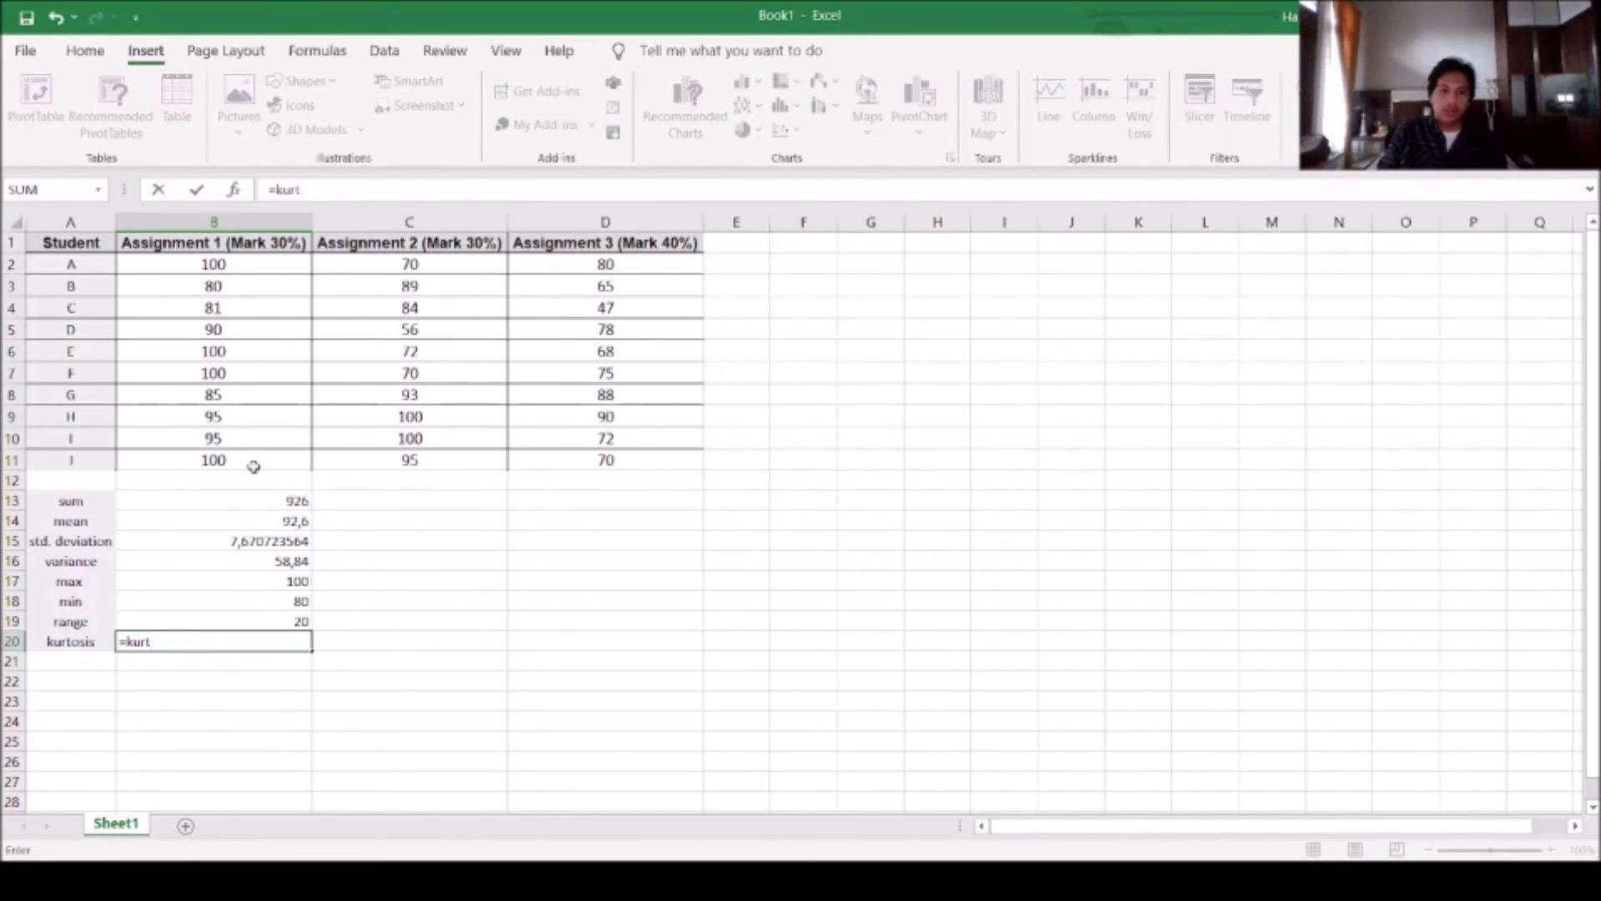
{"action": "type", "text": "("}
{"action": "left_click_drag", "start_coordinate": [221, 279], "coordinate": [232, 469]}
{"action": "key", "text": "Return"}
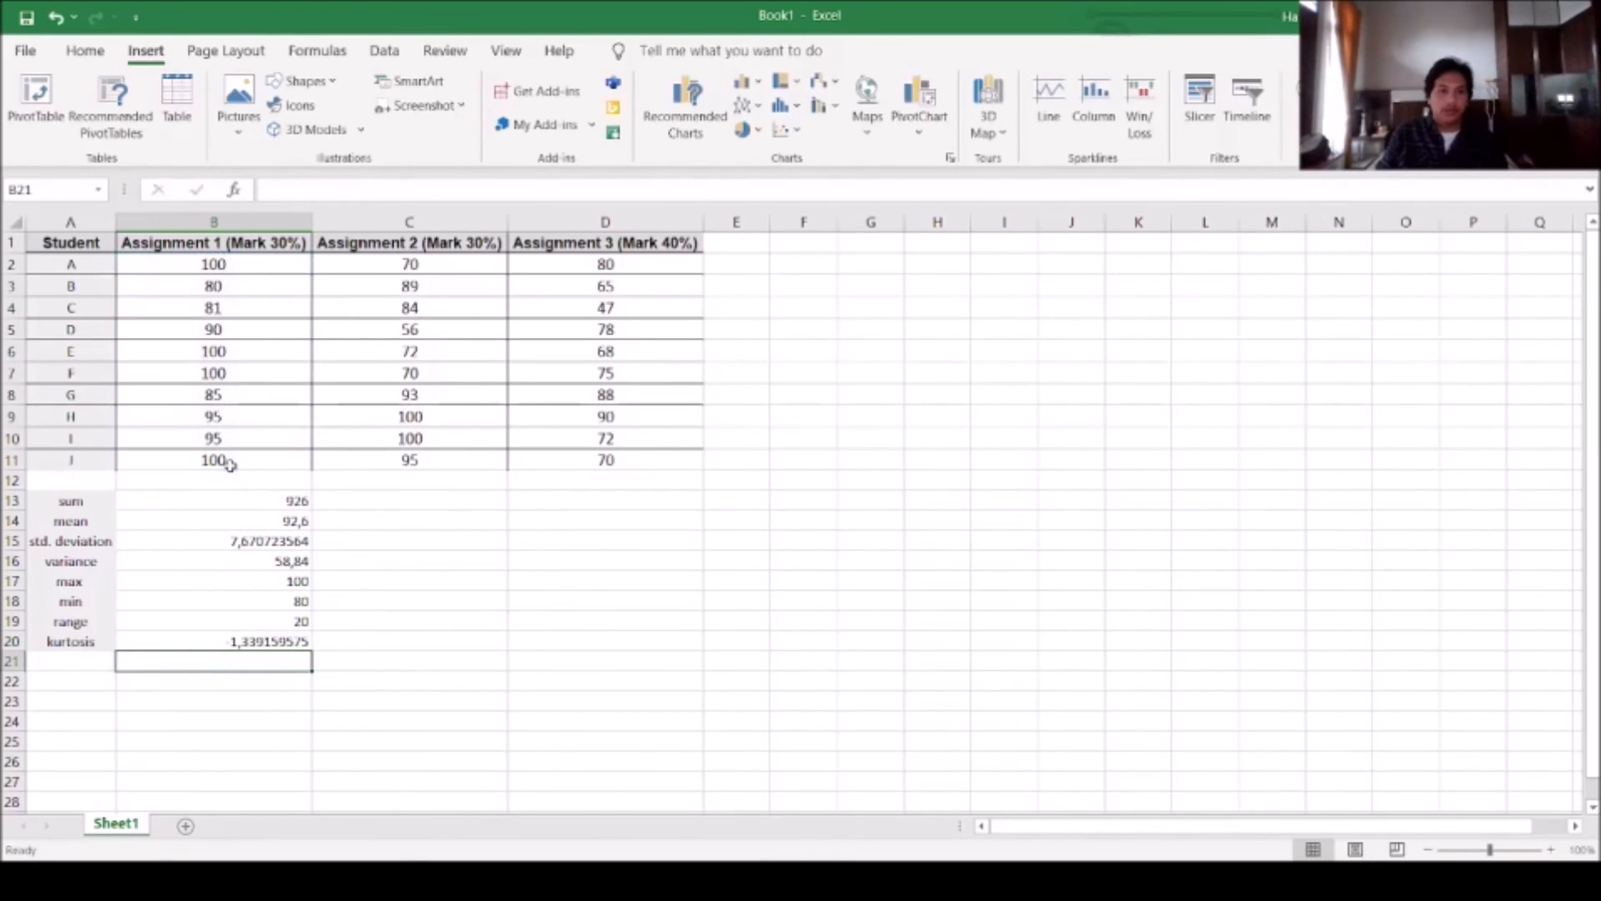
Fill the statistics formulas in B13:B20 across to columns C and D for Assignments 2 and 3, and deselect the range
{"action": "left_click_drag", "start_coordinate": [278, 504], "coordinate": [305, 642]}
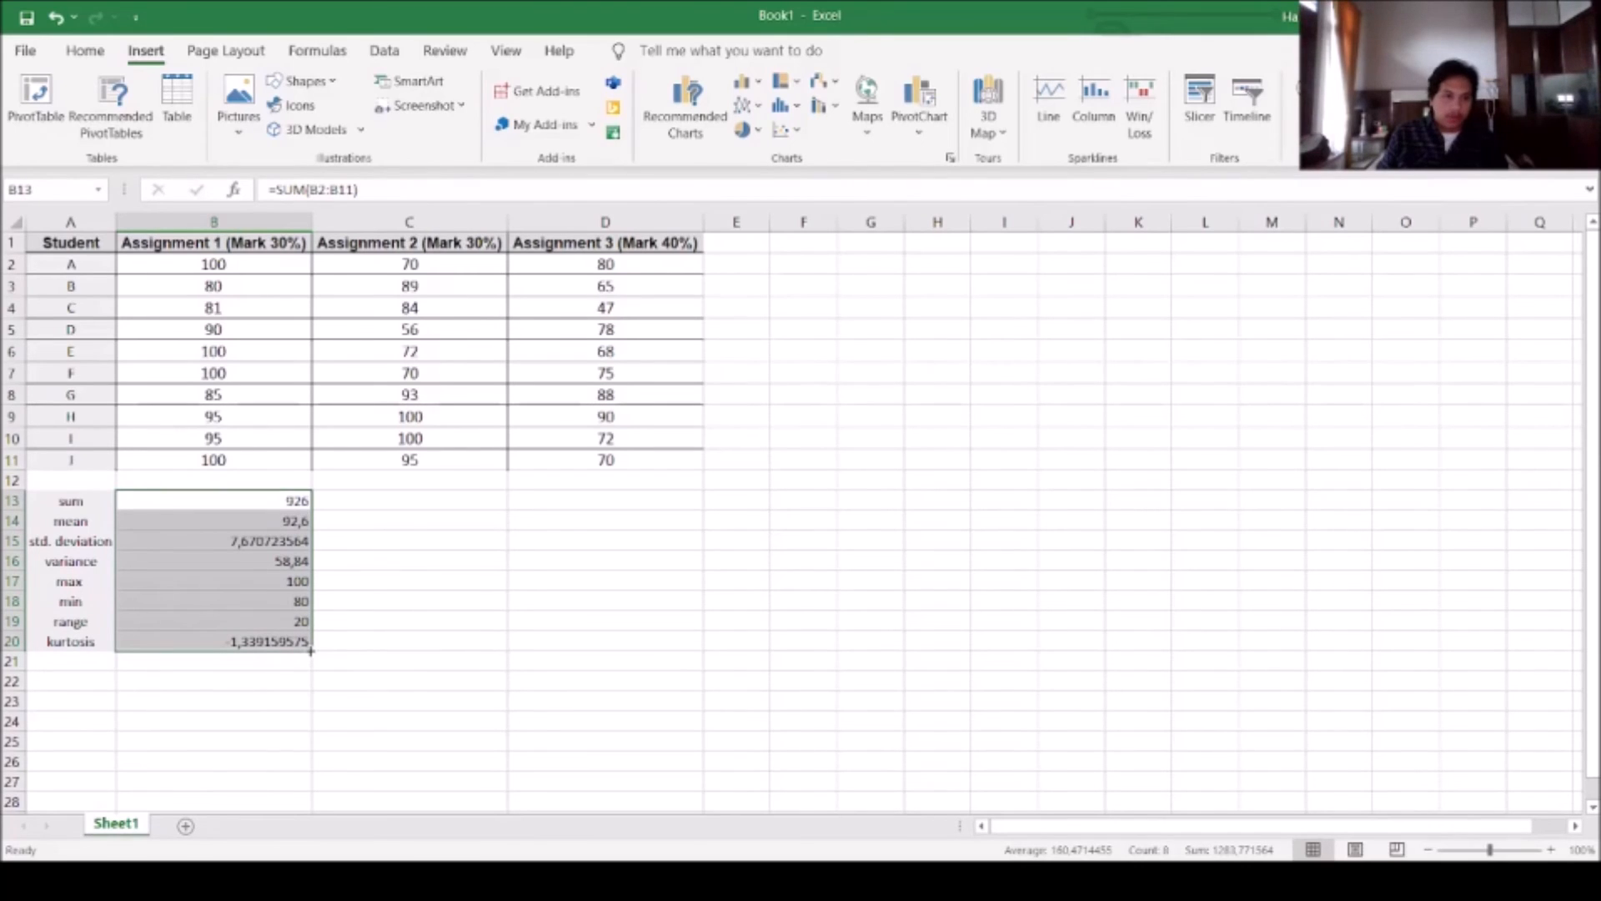
{"action": "left_click_drag", "start_coordinate": [310, 651], "coordinate": [654, 643]}
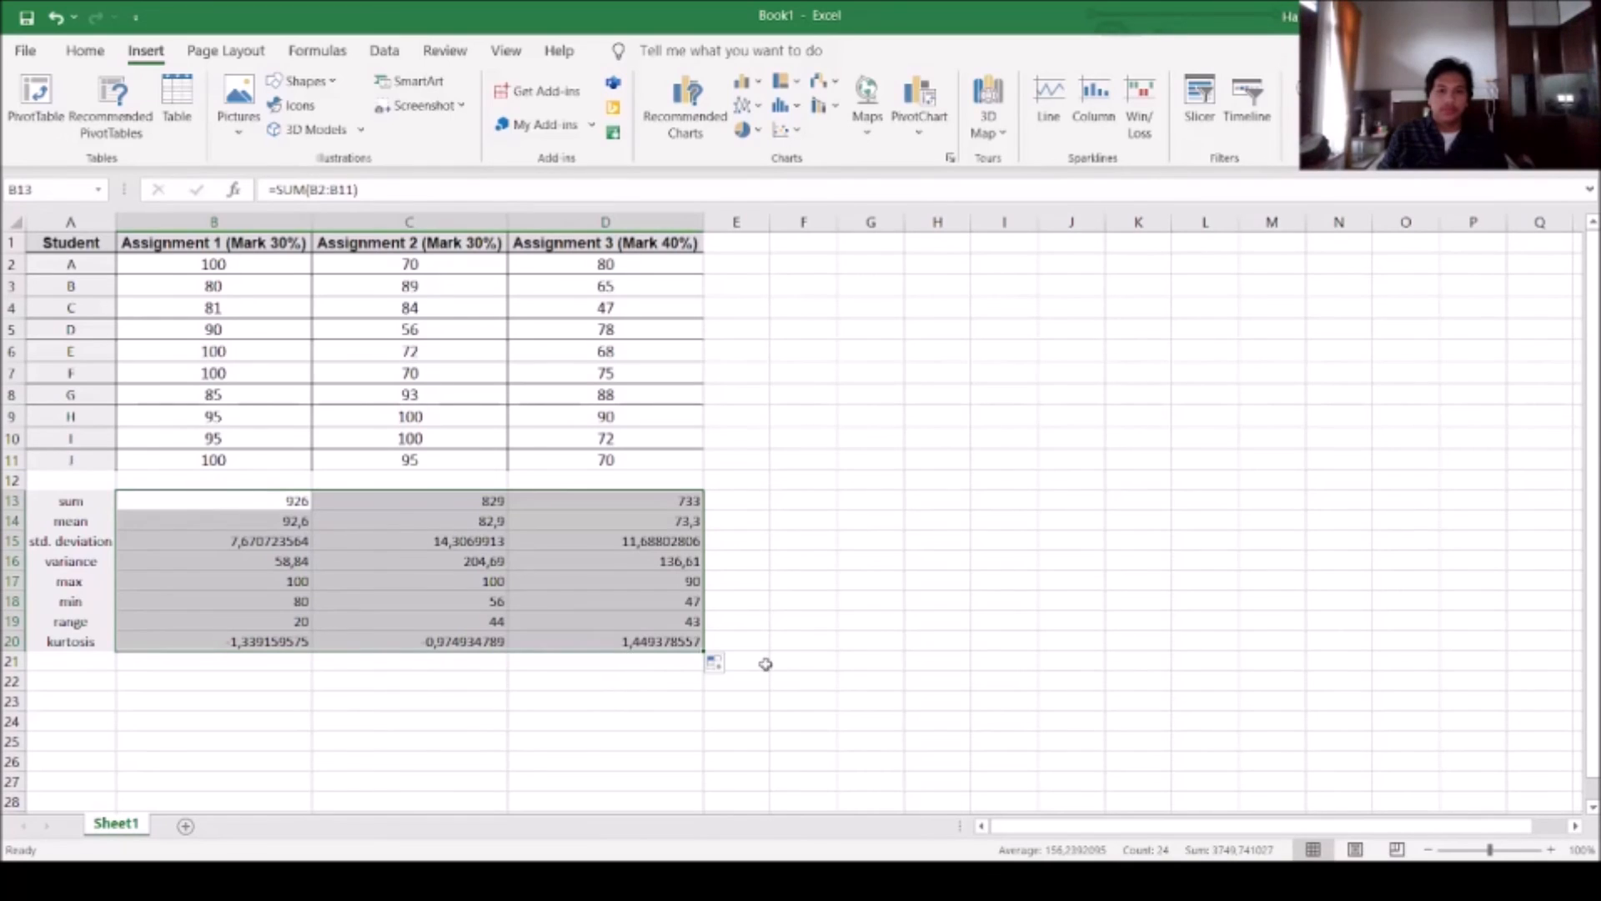
{"action": "left_click", "coordinate": [714, 620]}
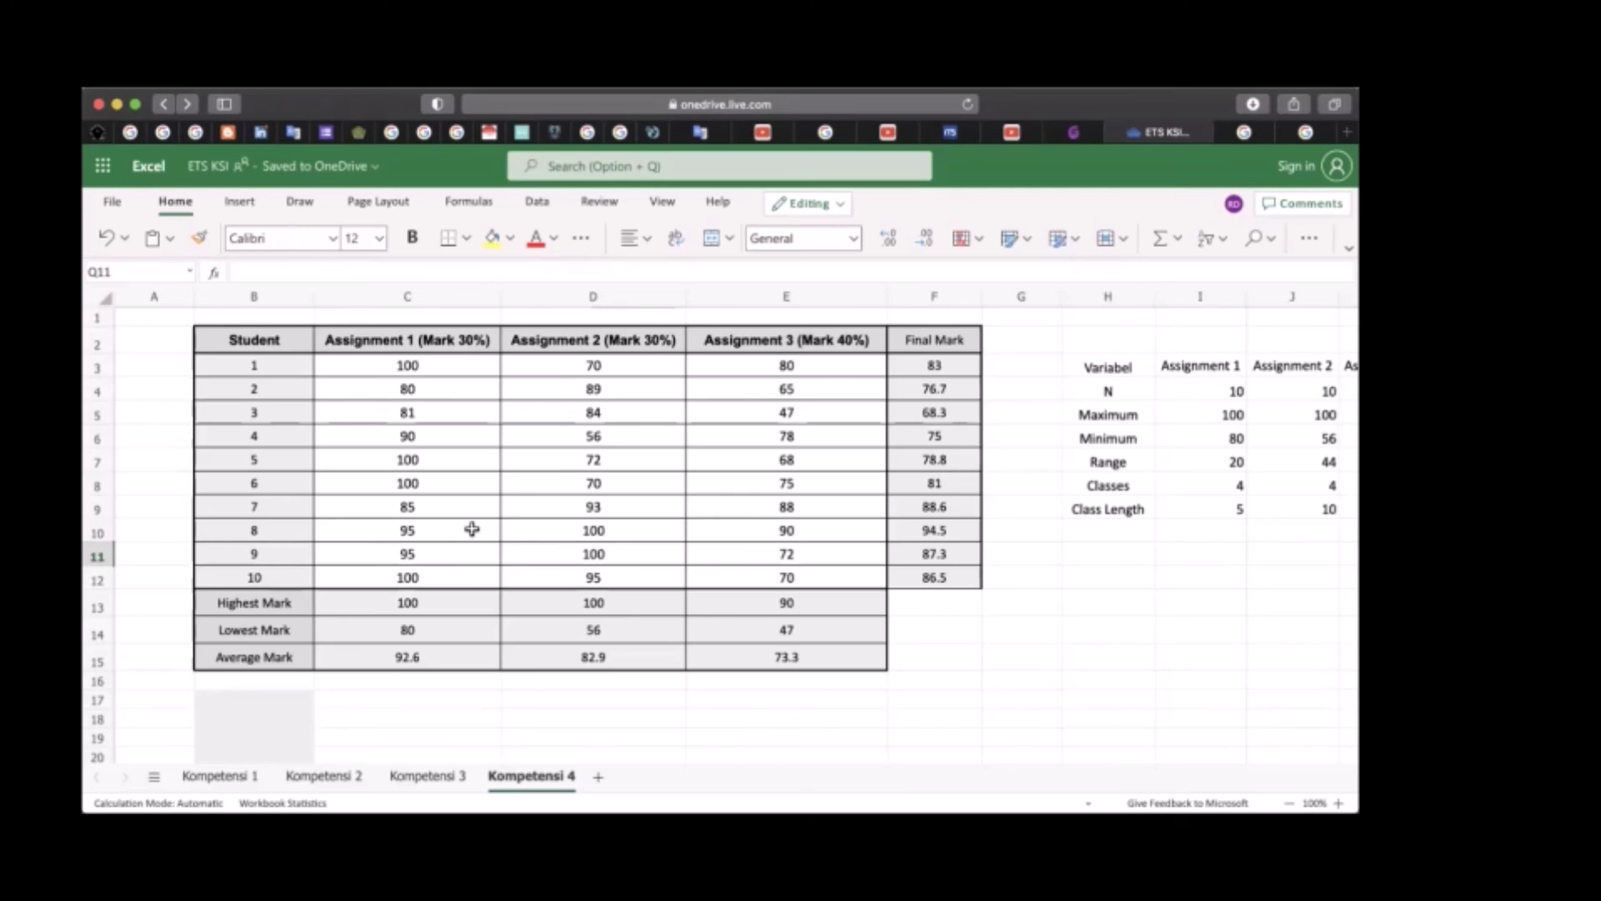
Examine the Assignment 1 count formula in I4 of the Kompetensi 4 sheet against the student mark table
{"action": "scroll", "coordinate": [750, 507], "scroll_direction": "right", "scroll_amount": 6}
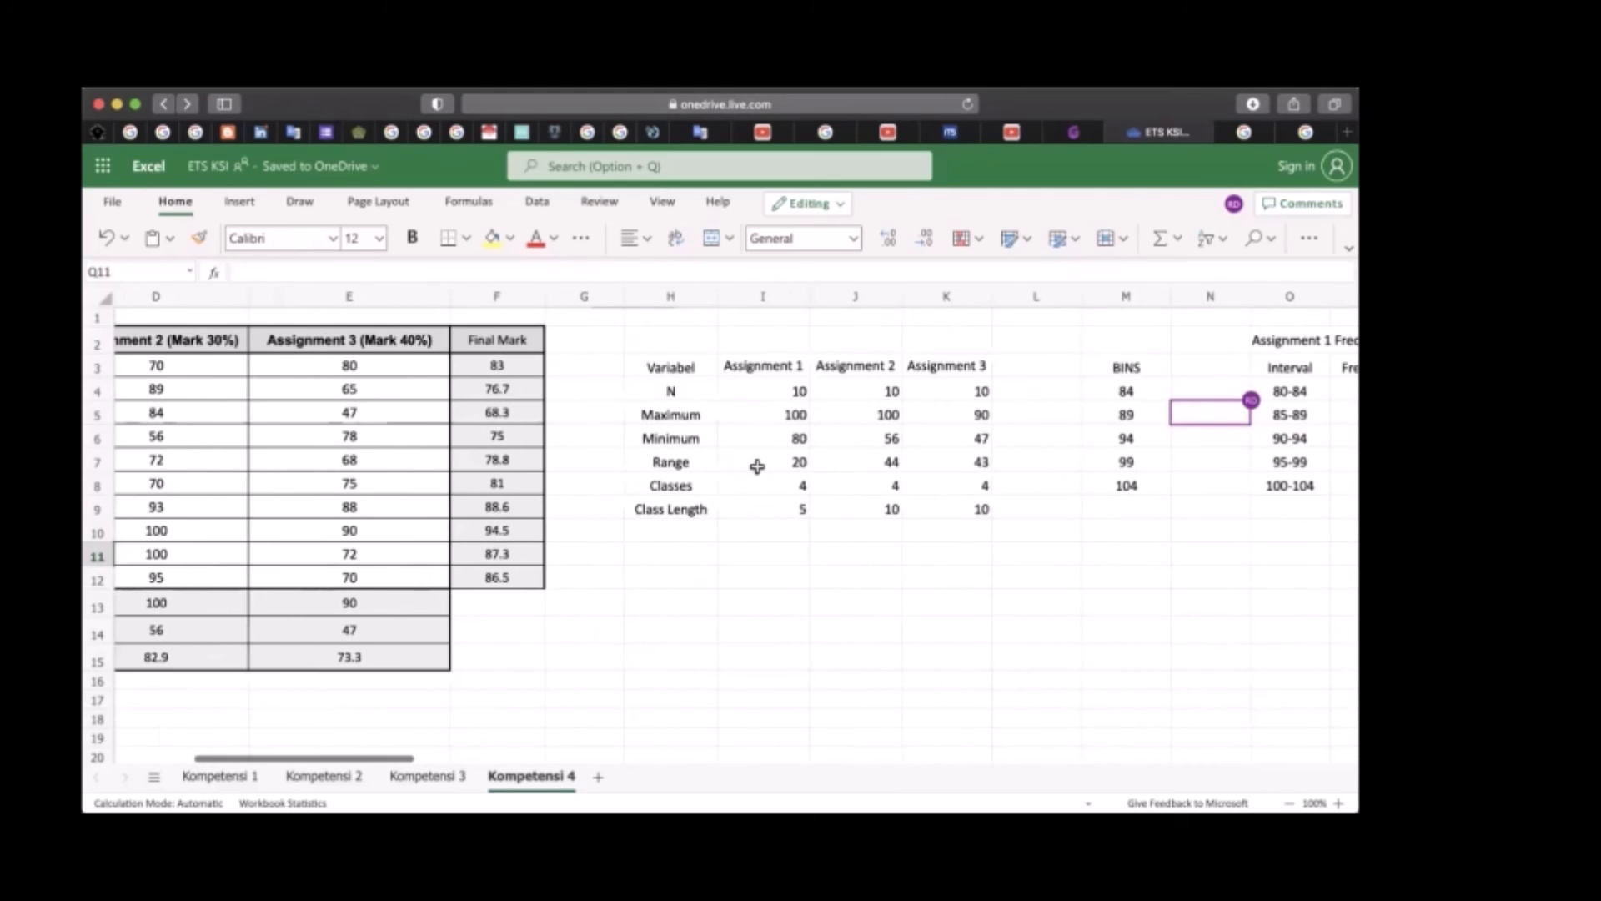
{"action": "scroll", "coordinate": [734, 433], "scroll_direction": "right", "scroll_amount": 2}
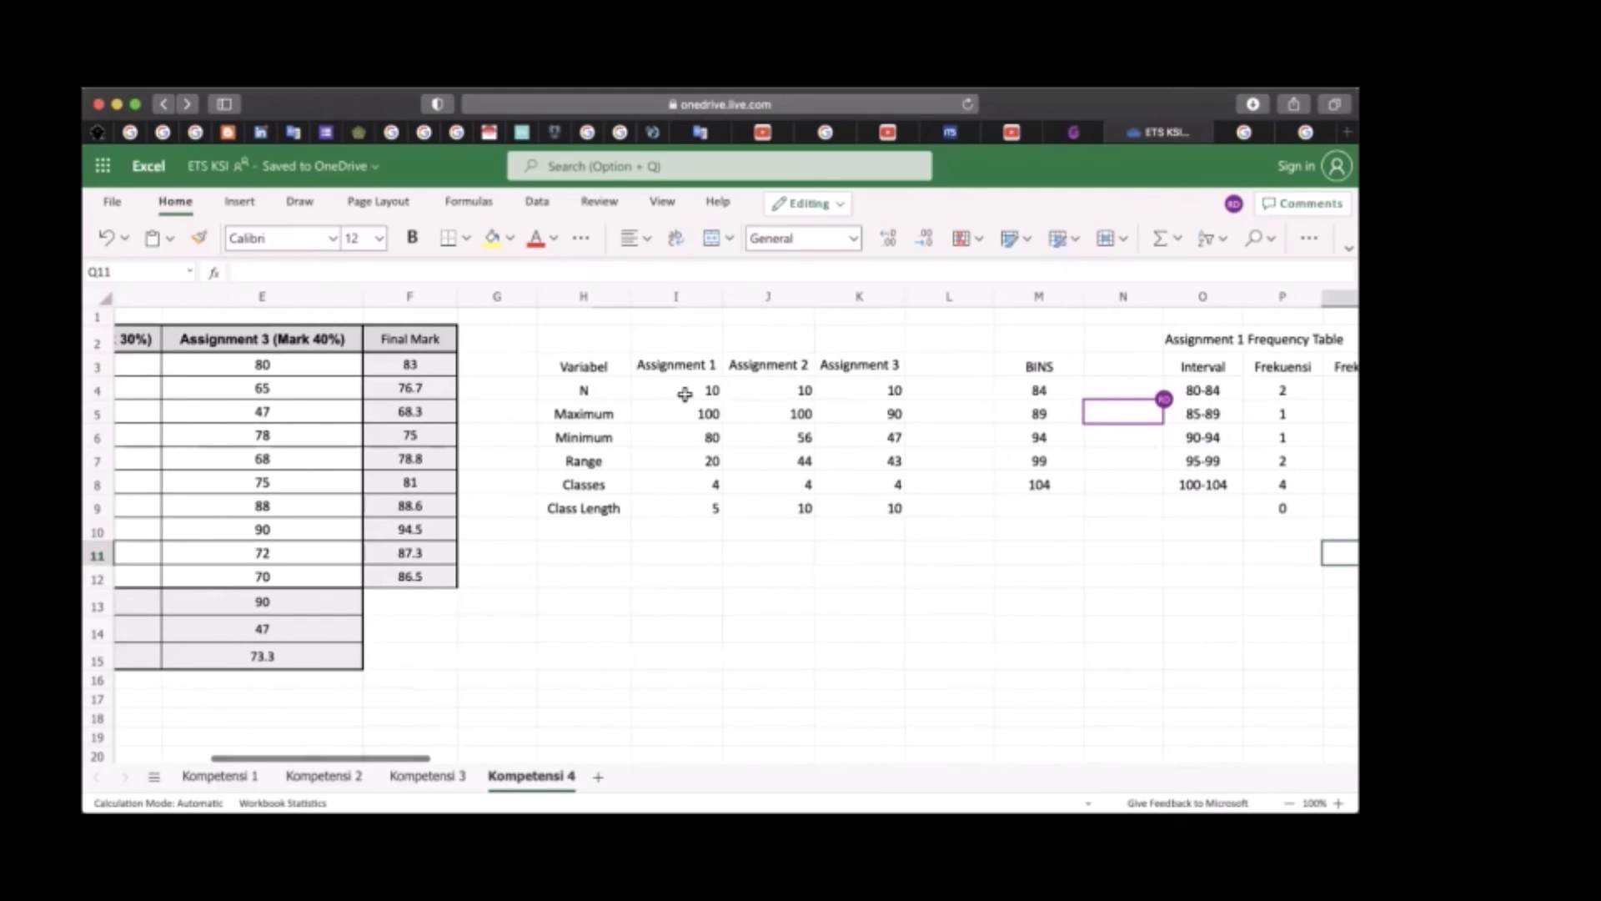
{"action": "left_click", "coordinate": [582, 387]}
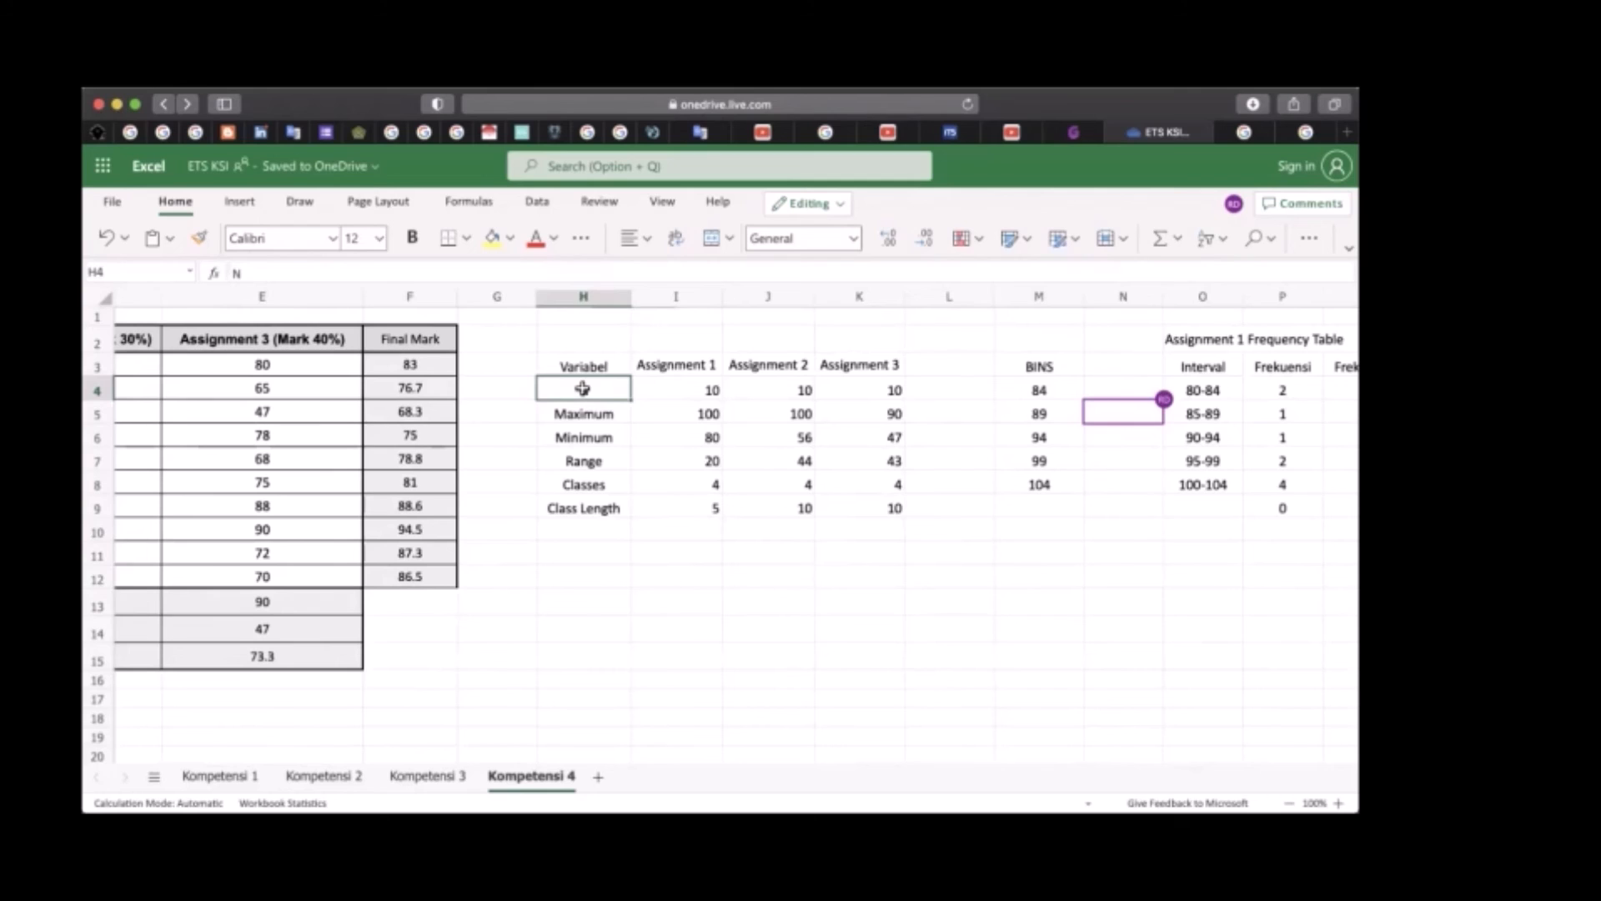
{"action": "left_click", "coordinate": [682, 388]}
{"action": "scroll", "coordinate": [541, 393], "scroll_direction": "left", "scroll_amount": 3}
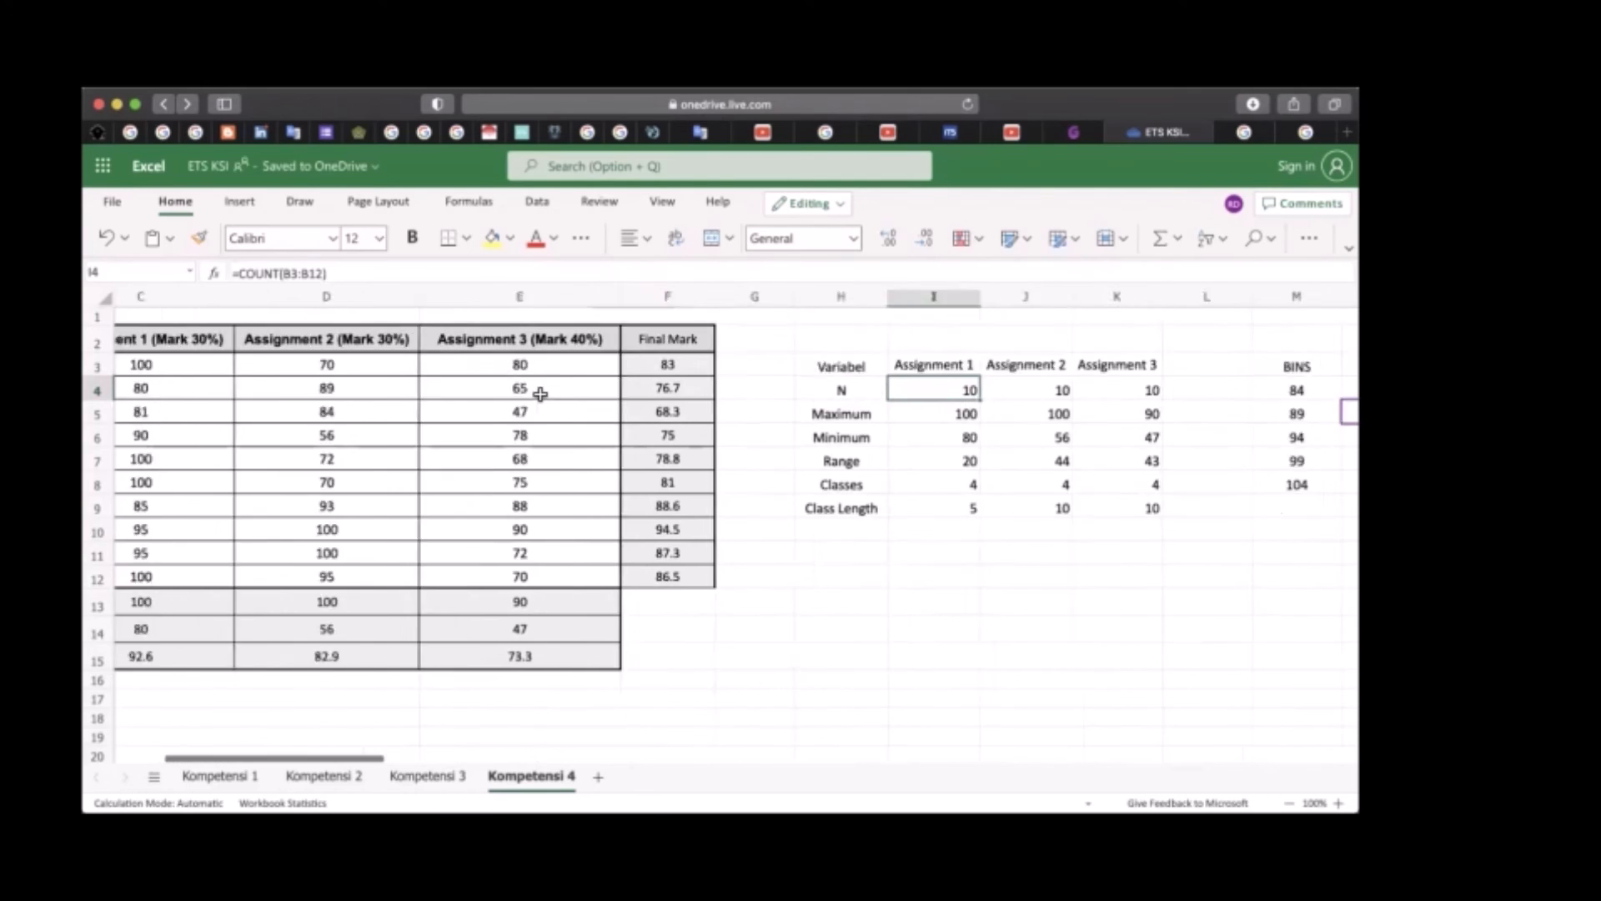
{"action": "scroll", "coordinate": [541, 394], "scroll_direction": "left", "scroll_amount": 2}
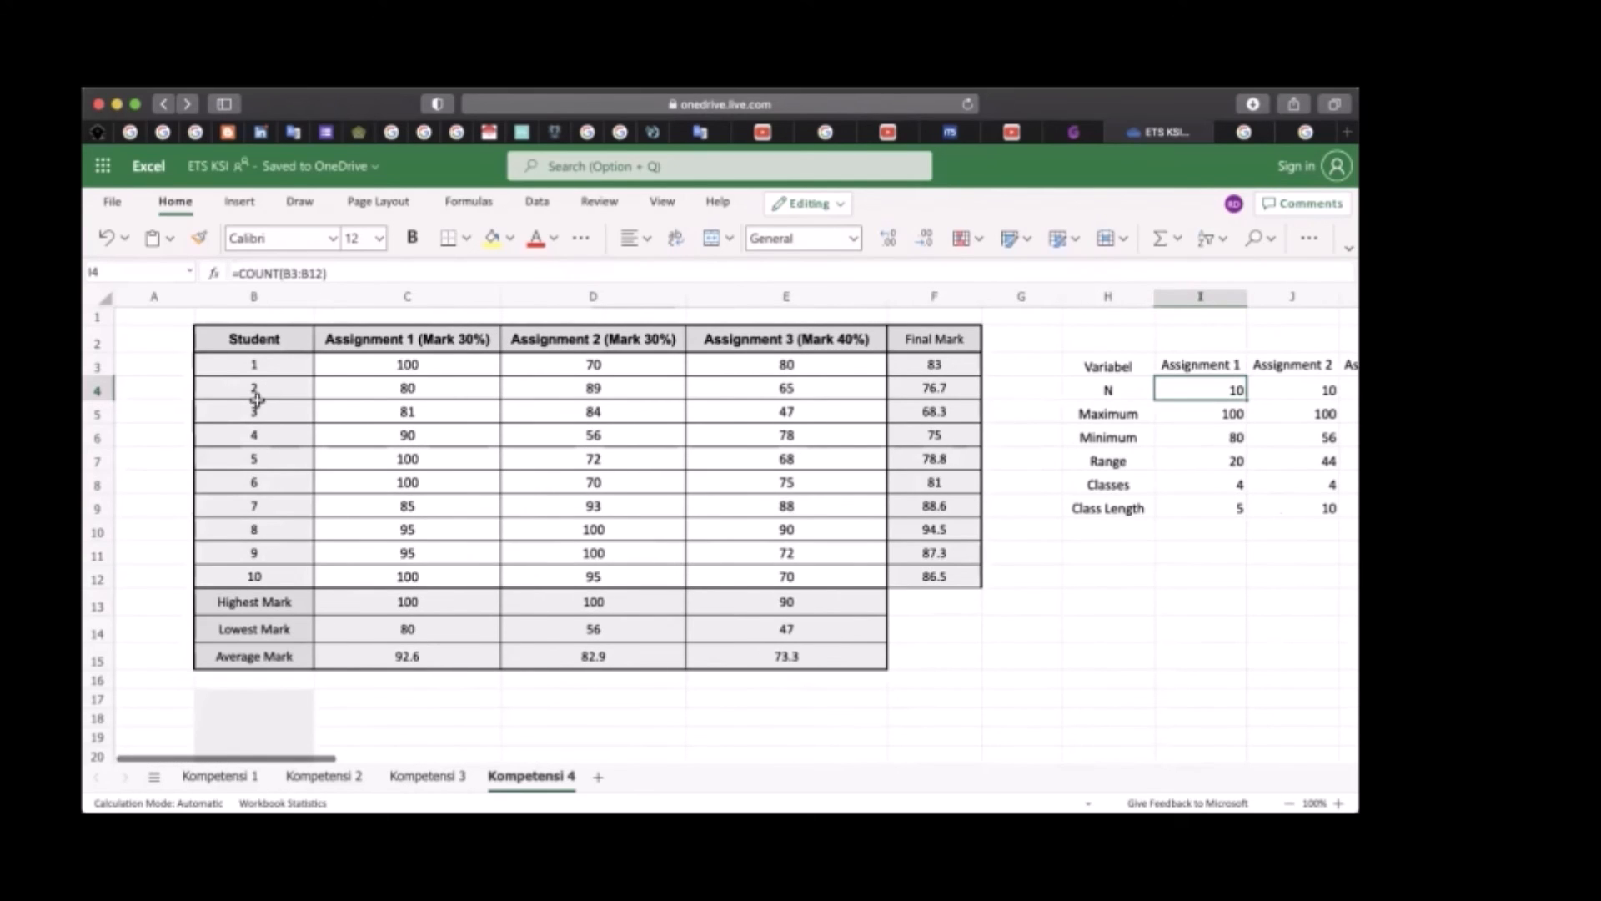
{"action": "scroll", "coordinate": [538, 421], "scroll_direction": "right", "scroll_amount": 5}
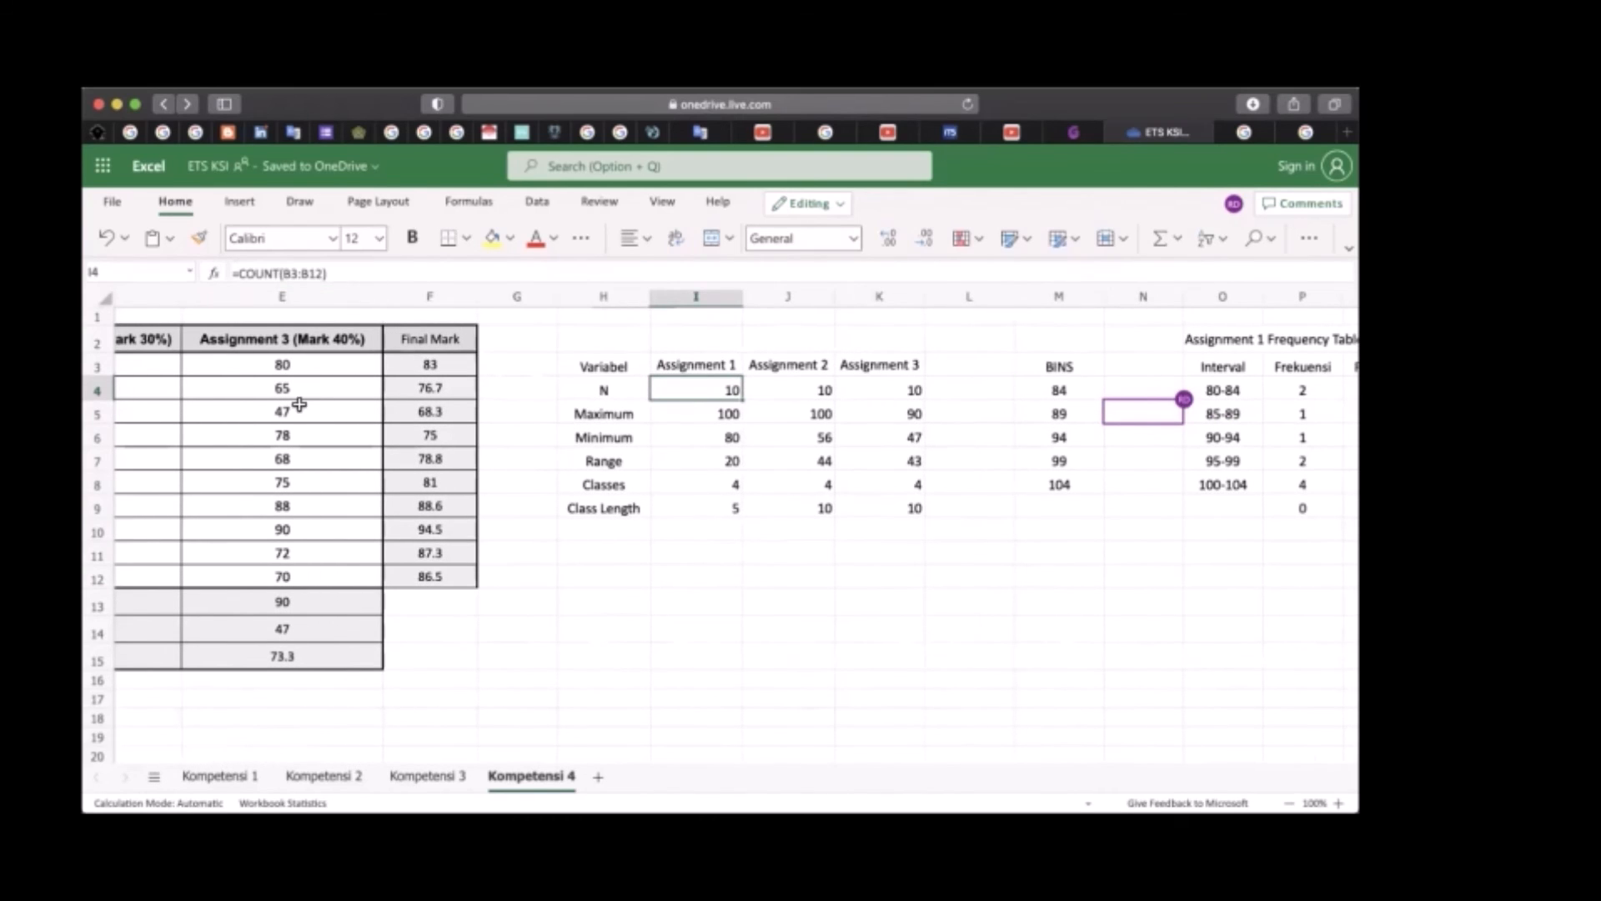
{"action": "scroll", "coordinate": [296, 403], "scroll_direction": "left", "scroll_amount": 4}
{"action": "scroll", "coordinate": [268, 577], "scroll_direction": "right", "scroll_amount": 4}
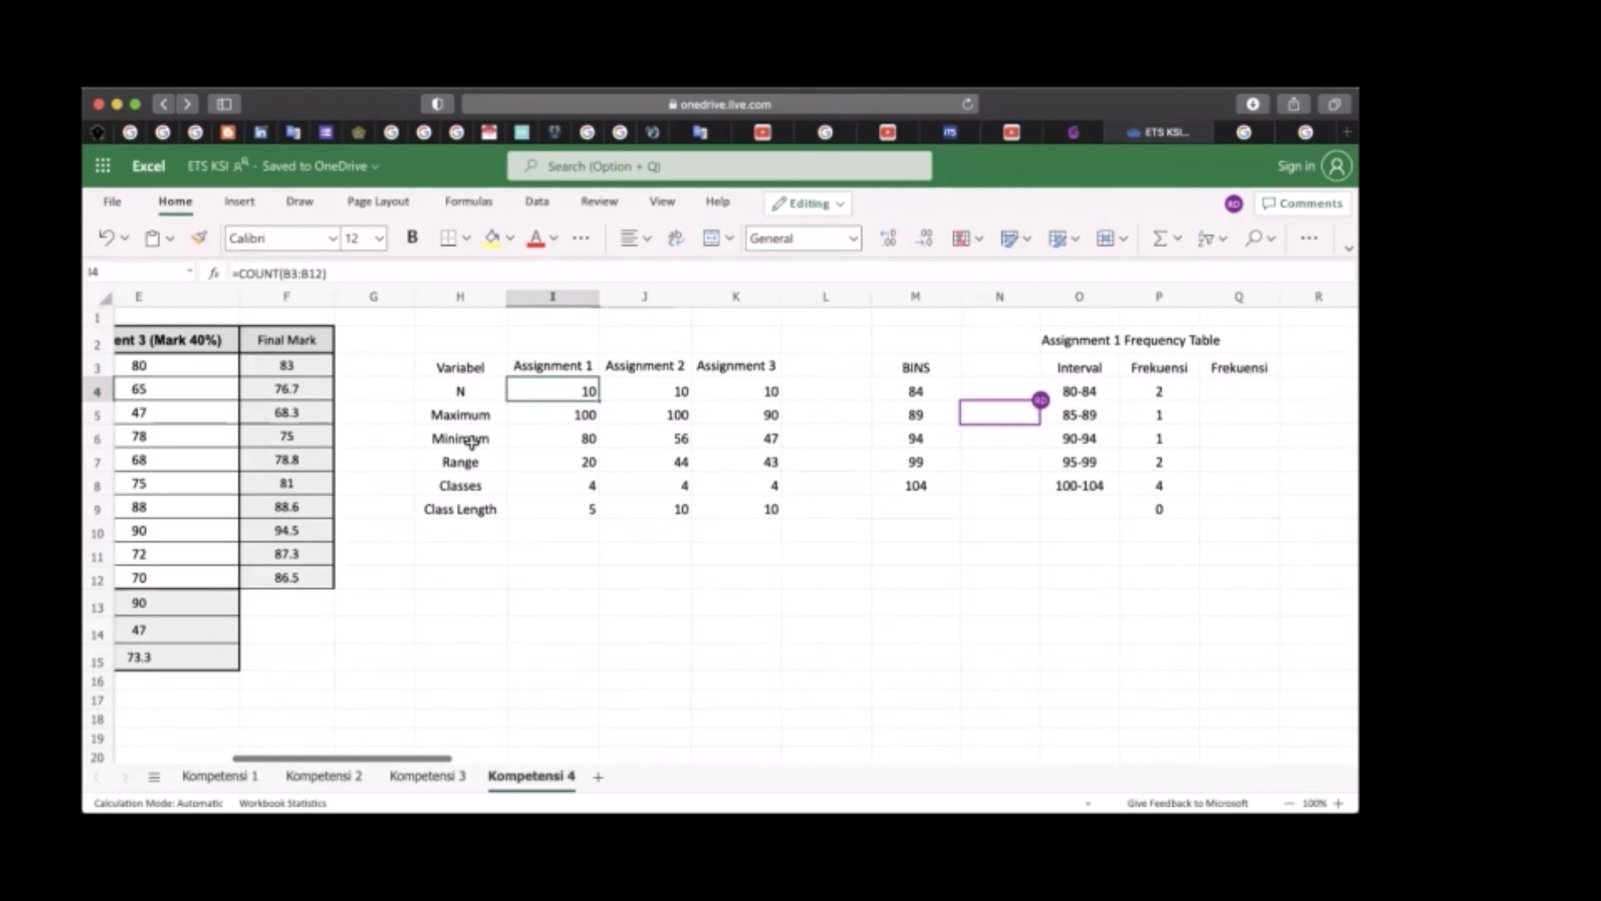
Replace the Assignment 1 maximum in I5 with a MAX formula over the marks in C3:C12
{"action": "left_click", "coordinate": [577, 414]}
{"action": "key", "text": "Delete"}
{"action": "type", "text": "="}
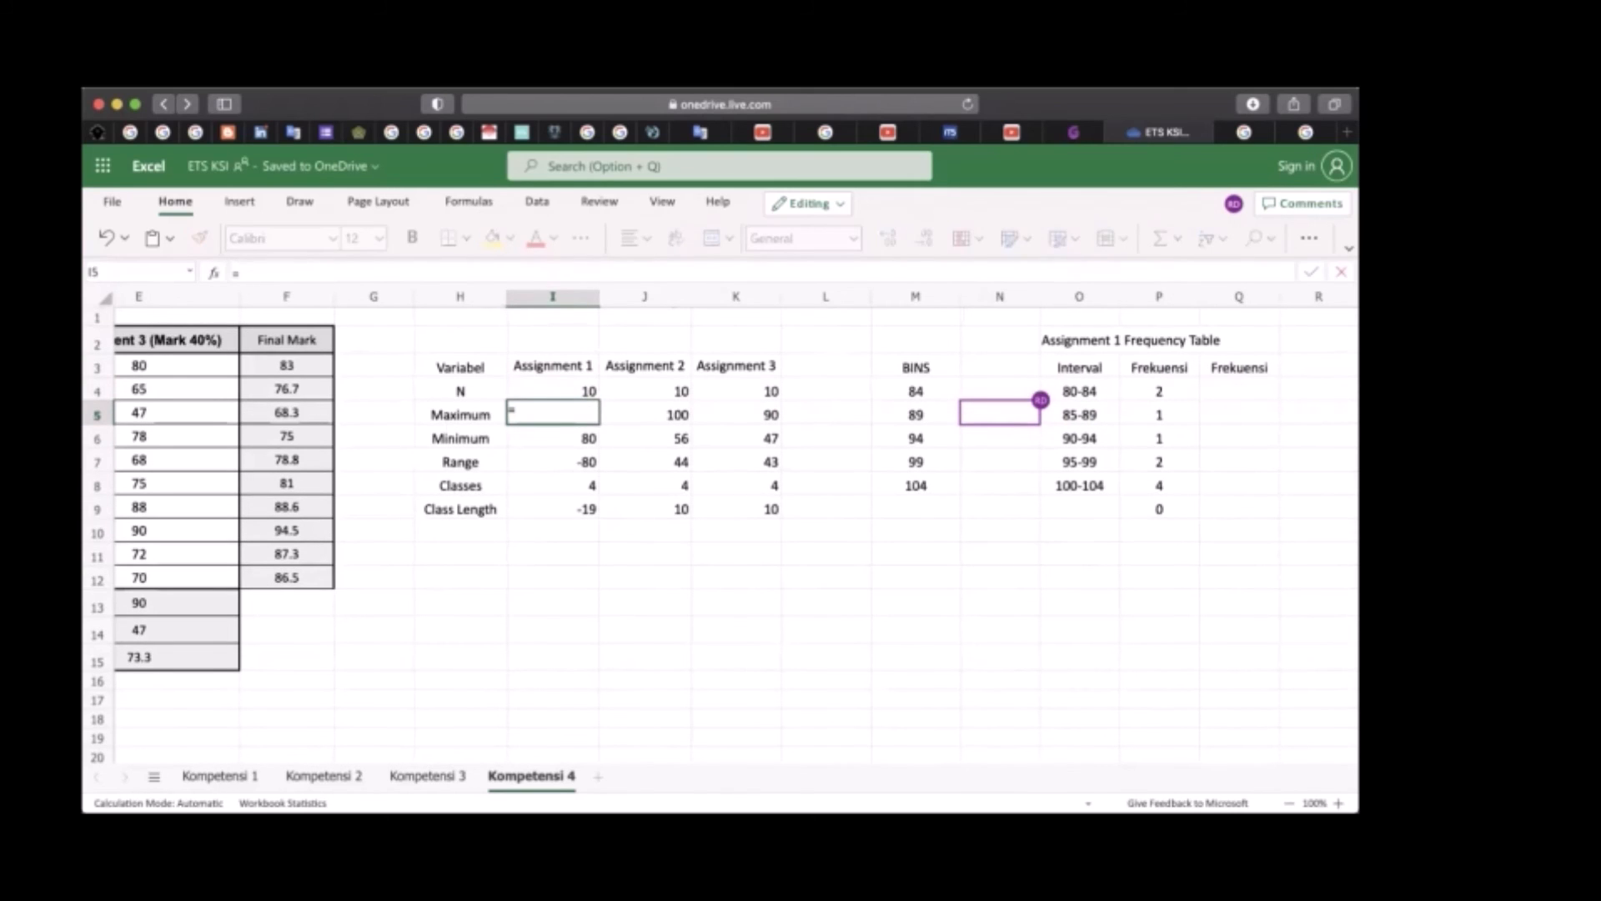
{"action": "type", "text": "MAX("}
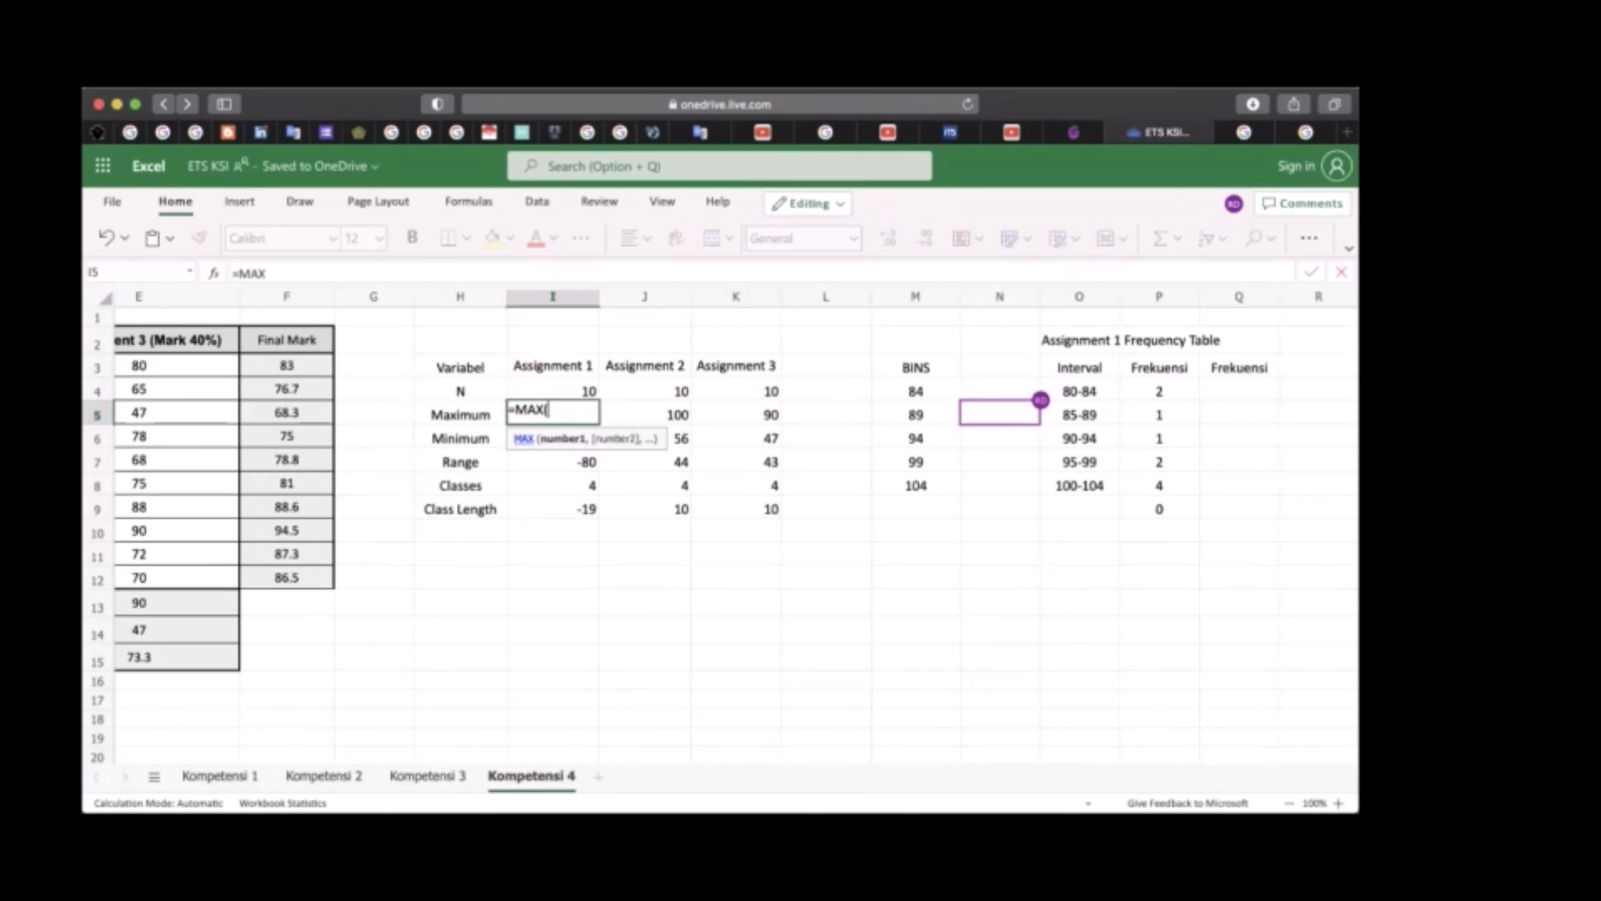
{"action": "scroll", "coordinate": [565, 424], "scroll_direction": "left", "scroll_amount": 3}
{"action": "scroll", "coordinate": [565, 423], "scroll_direction": "left", "scroll_amount": 3}
{"action": "left_click_drag", "start_coordinate": [413, 363], "coordinate": [404, 573]}
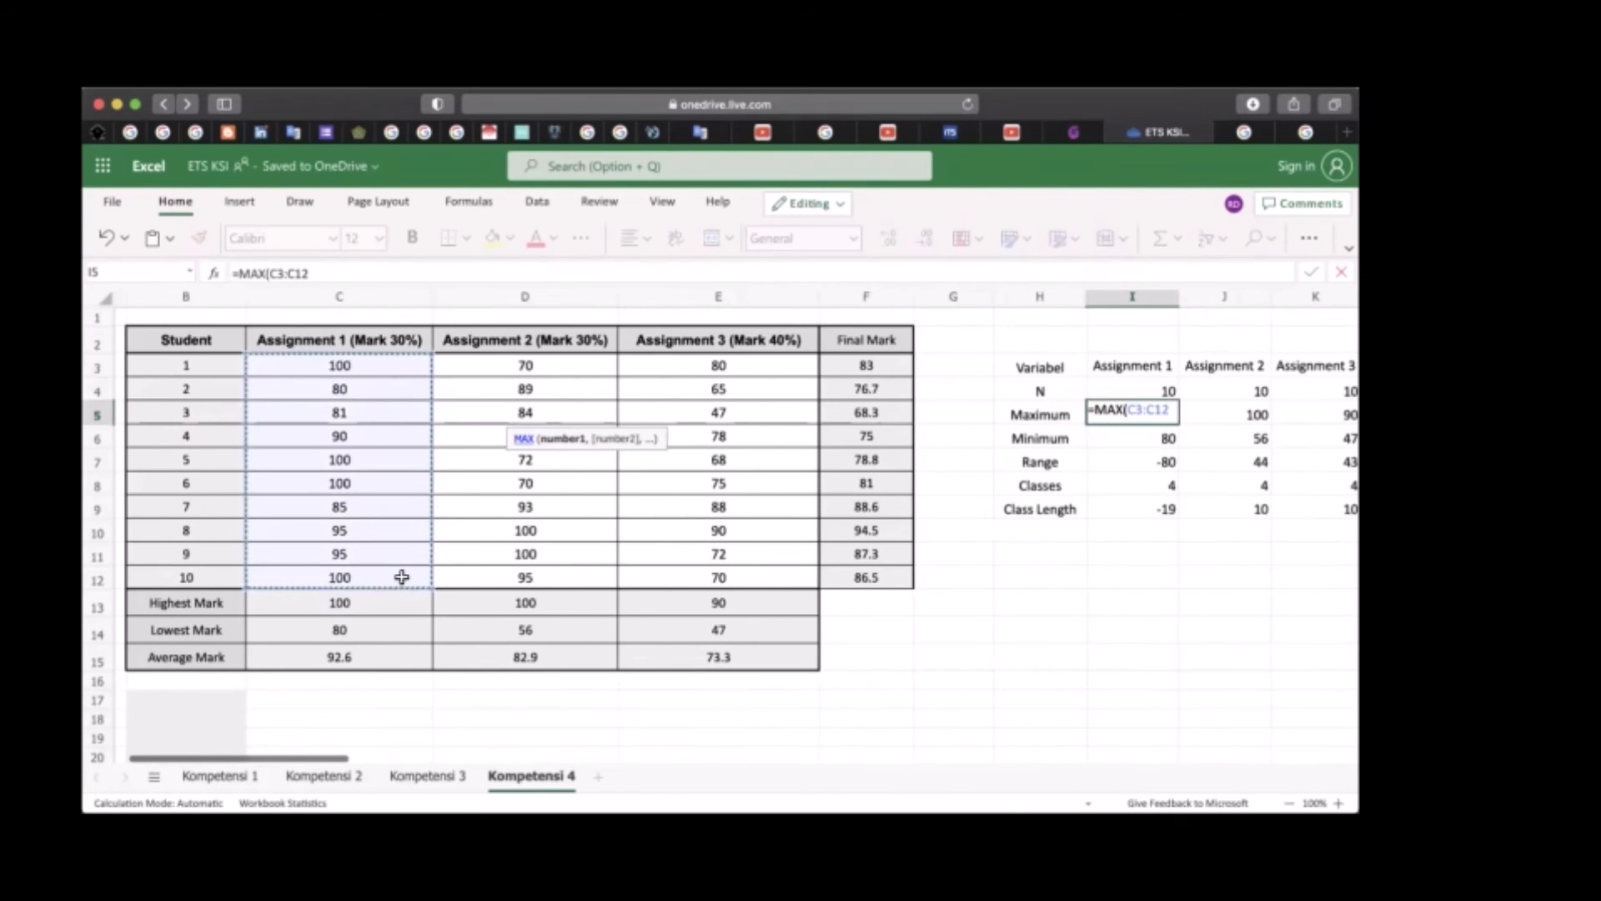
{"action": "key", "text": "Return"}
Re-enter the Assignment 1 range in I7 as the maximum minus the minimum, =I5-I6
{"action": "scroll", "coordinate": [923, 685], "scroll_direction": "right", "scroll_amount": 1}
{"action": "scroll", "coordinate": [923, 685], "scroll_direction": "right", "scroll_amount": 5}
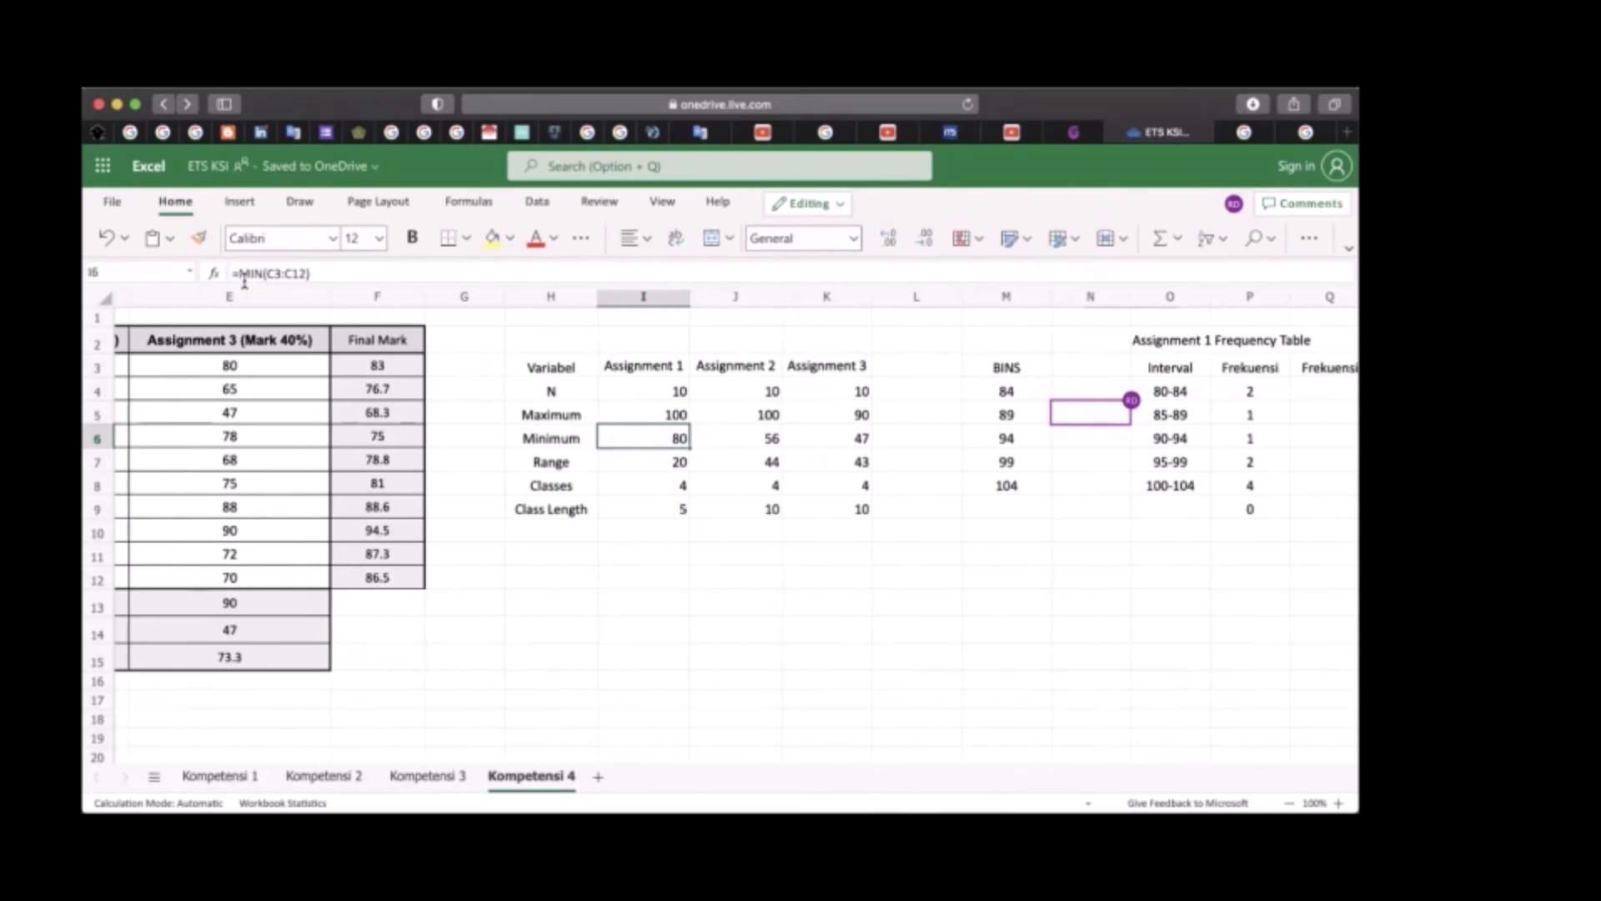
{"action": "left_click", "coordinate": [659, 465]}
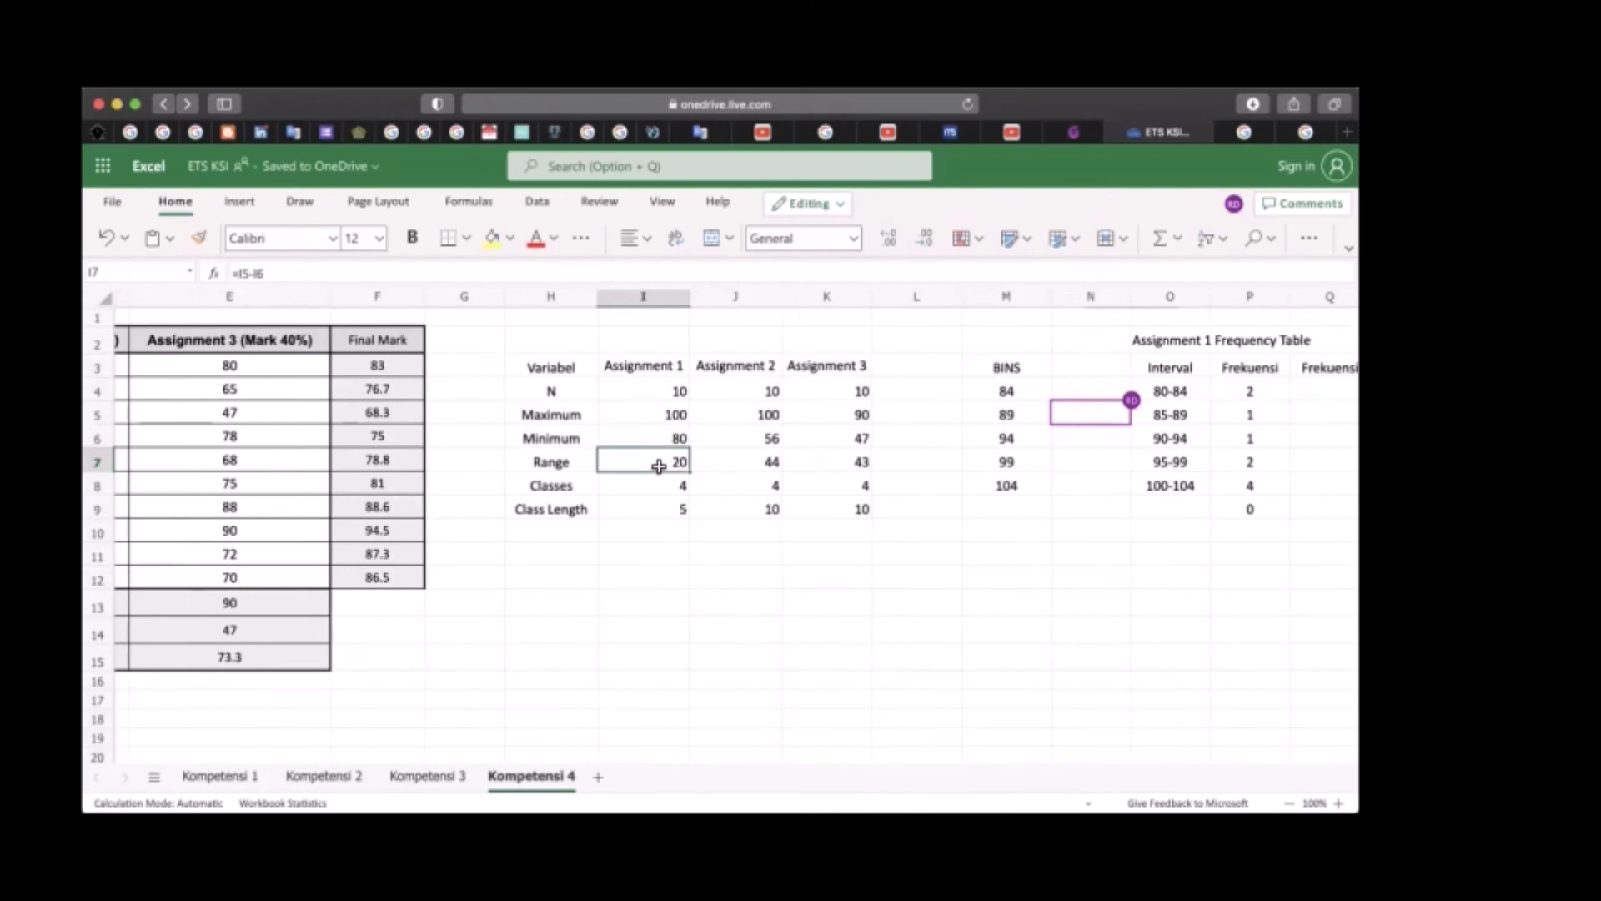
{"action": "key", "text": "Delete"}
{"action": "type", "text": "="}
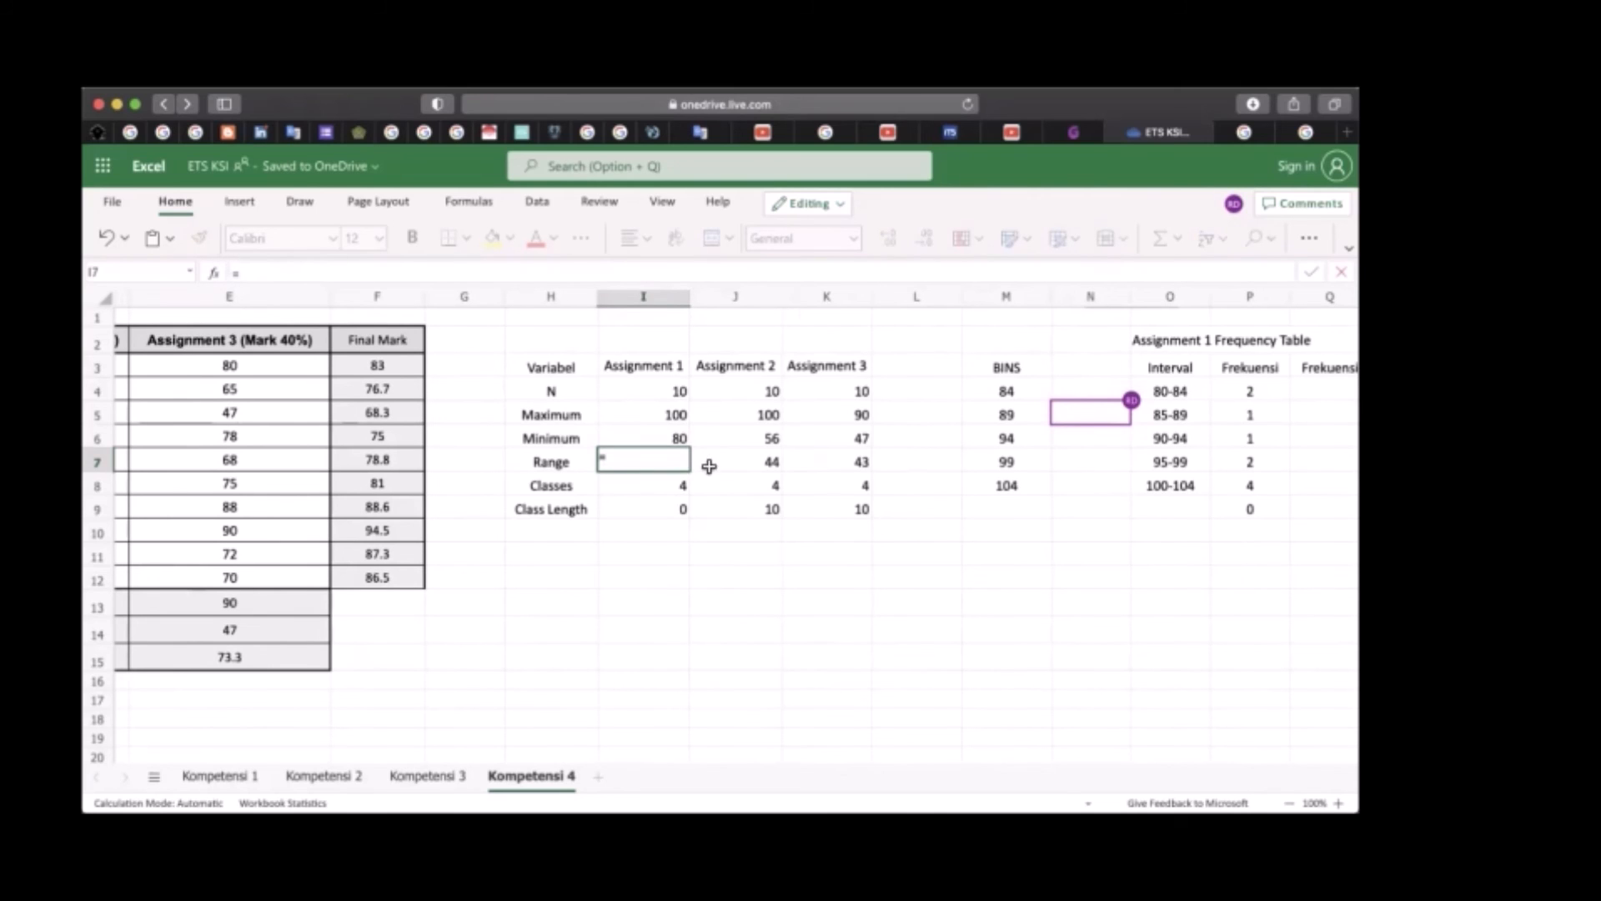
{"action": "left_click", "coordinate": [671, 416]}
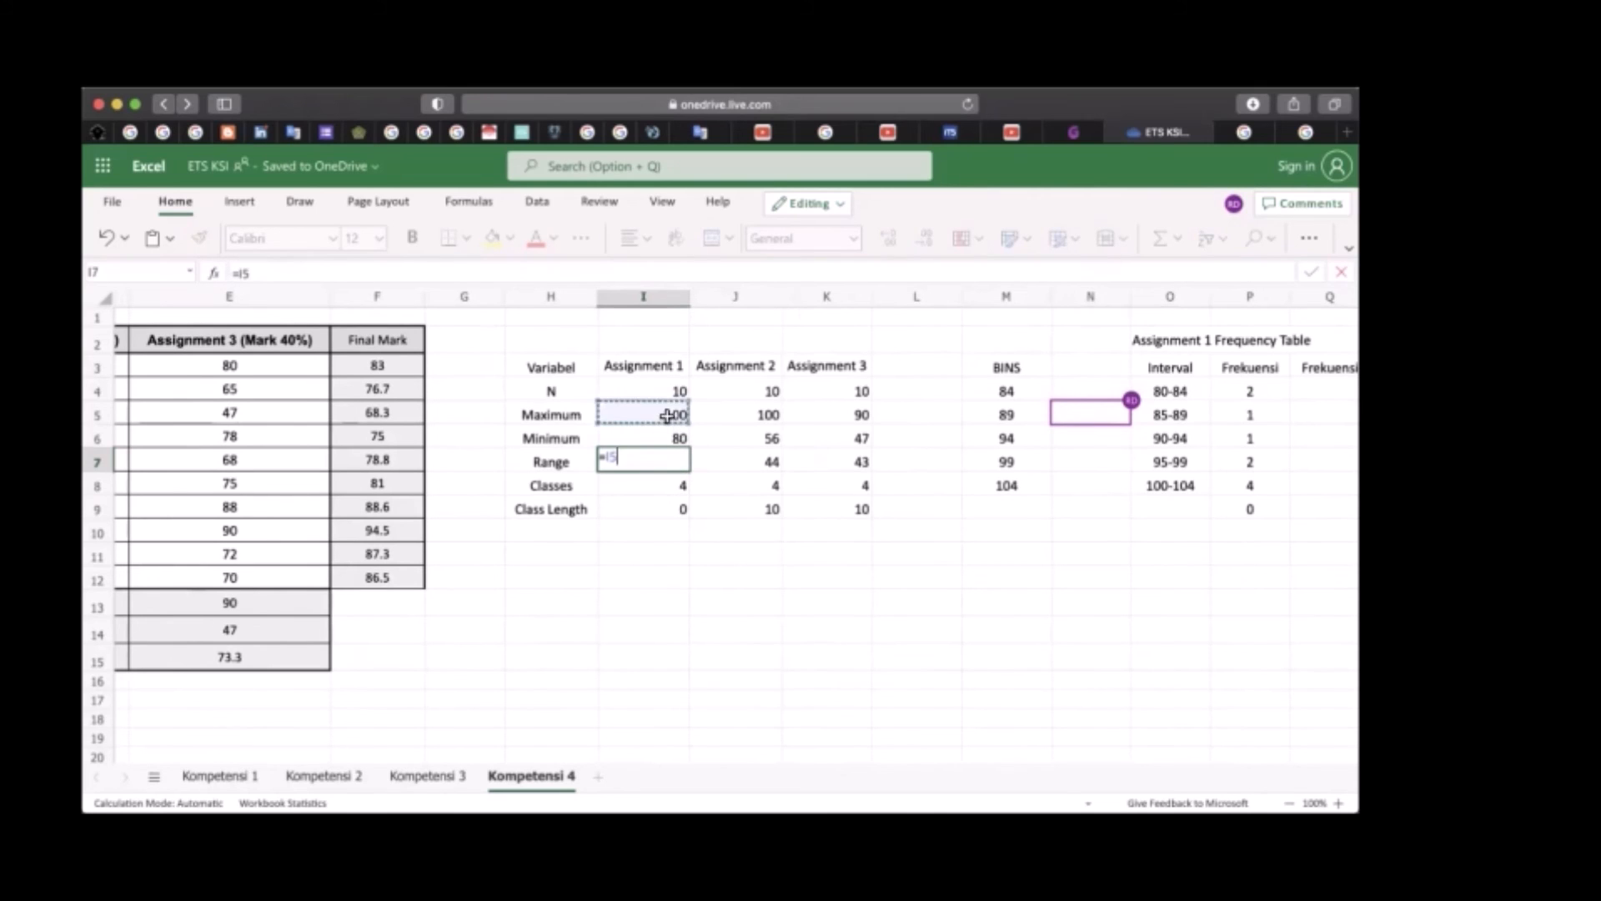
{"action": "type", "text": "-"}
{"action": "left_click", "coordinate": [665, 440]}
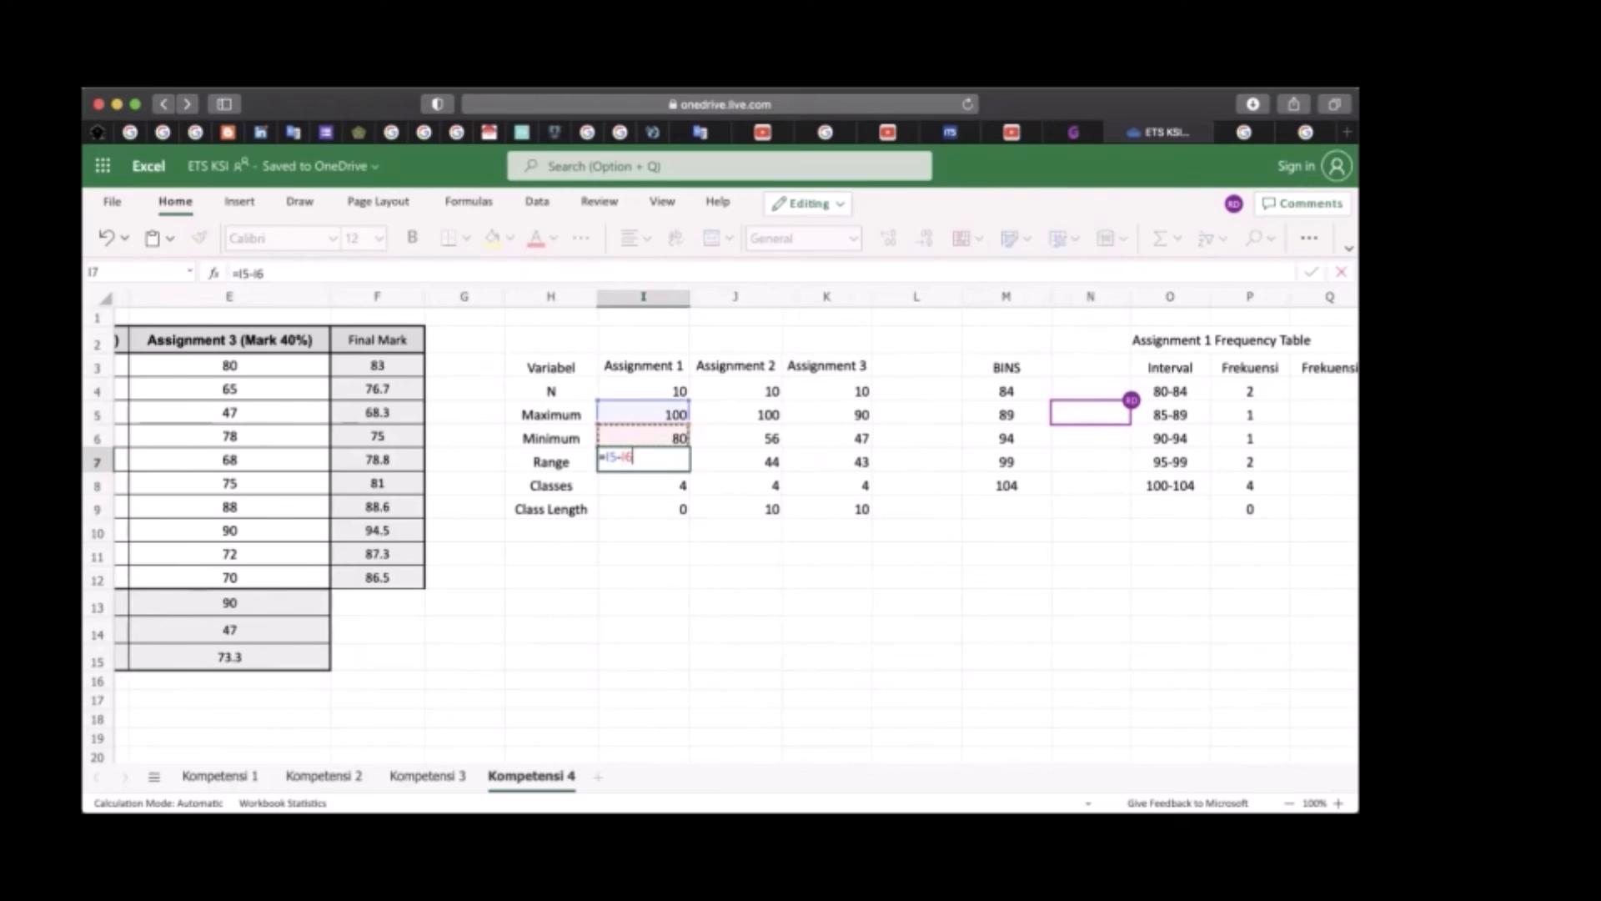
{"action": "key", "text": "Return"}
Clear the Assignment 1 Classes and Class Length cells, and calculate the number of classes in I8 with =1+(3.322*LOG(I4))
{"action": "key", "text": "Delete"}
{"action": "key", "text": "Down"}
{"action": "left_click", "coordinate": [648, 485]}
{"action": "type", "text": "=1+("}
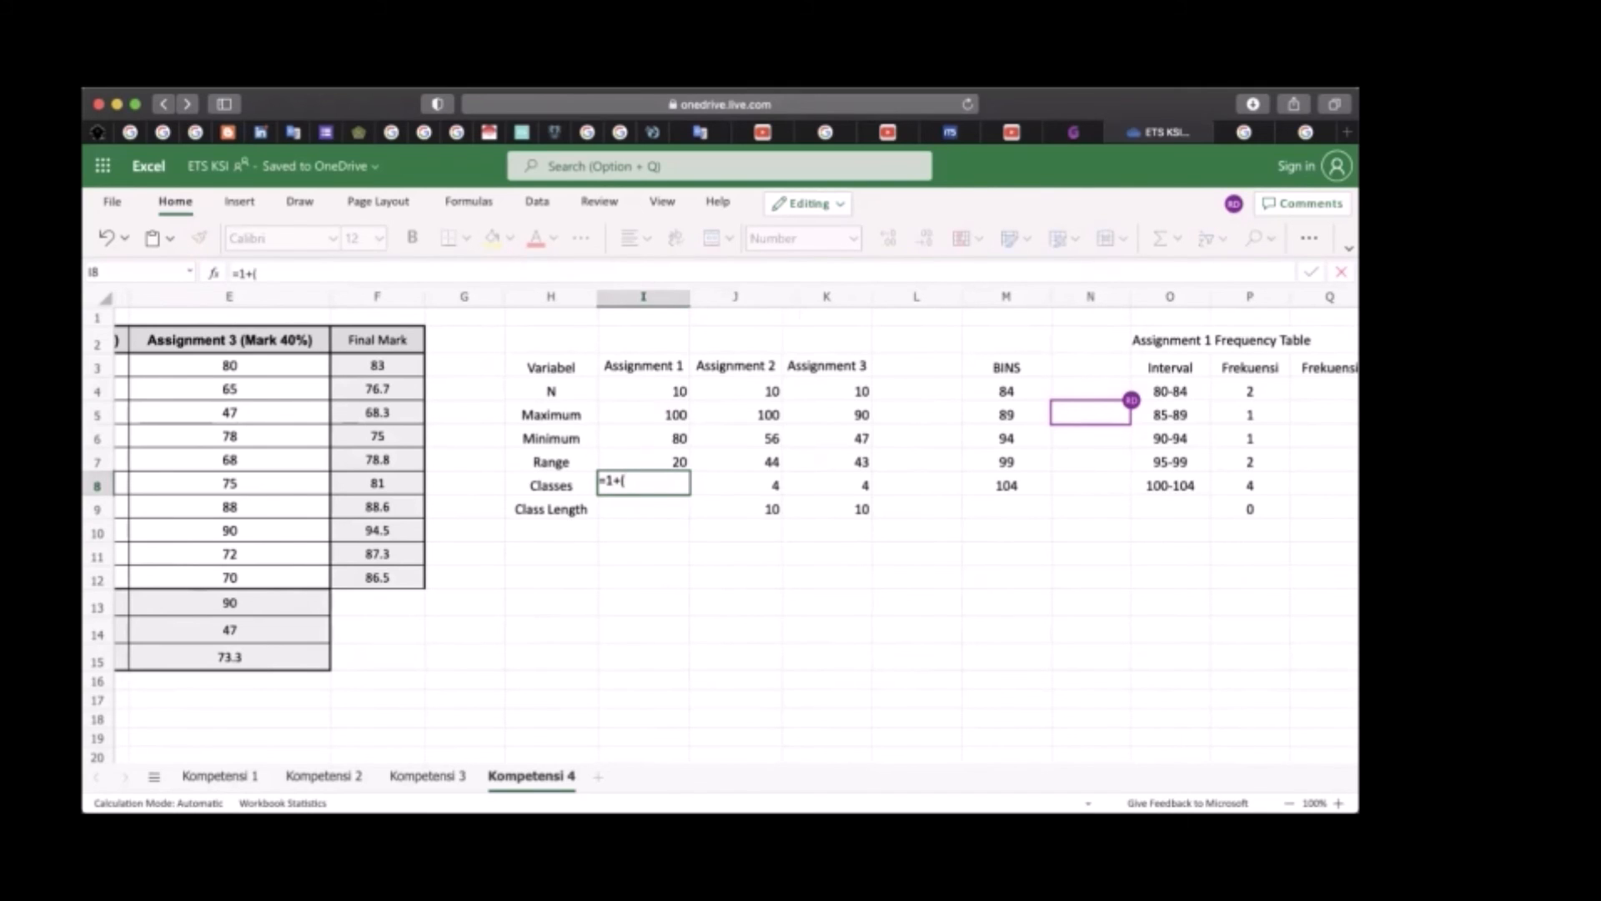
{"action": "type", "text": "3.322*LOG("}
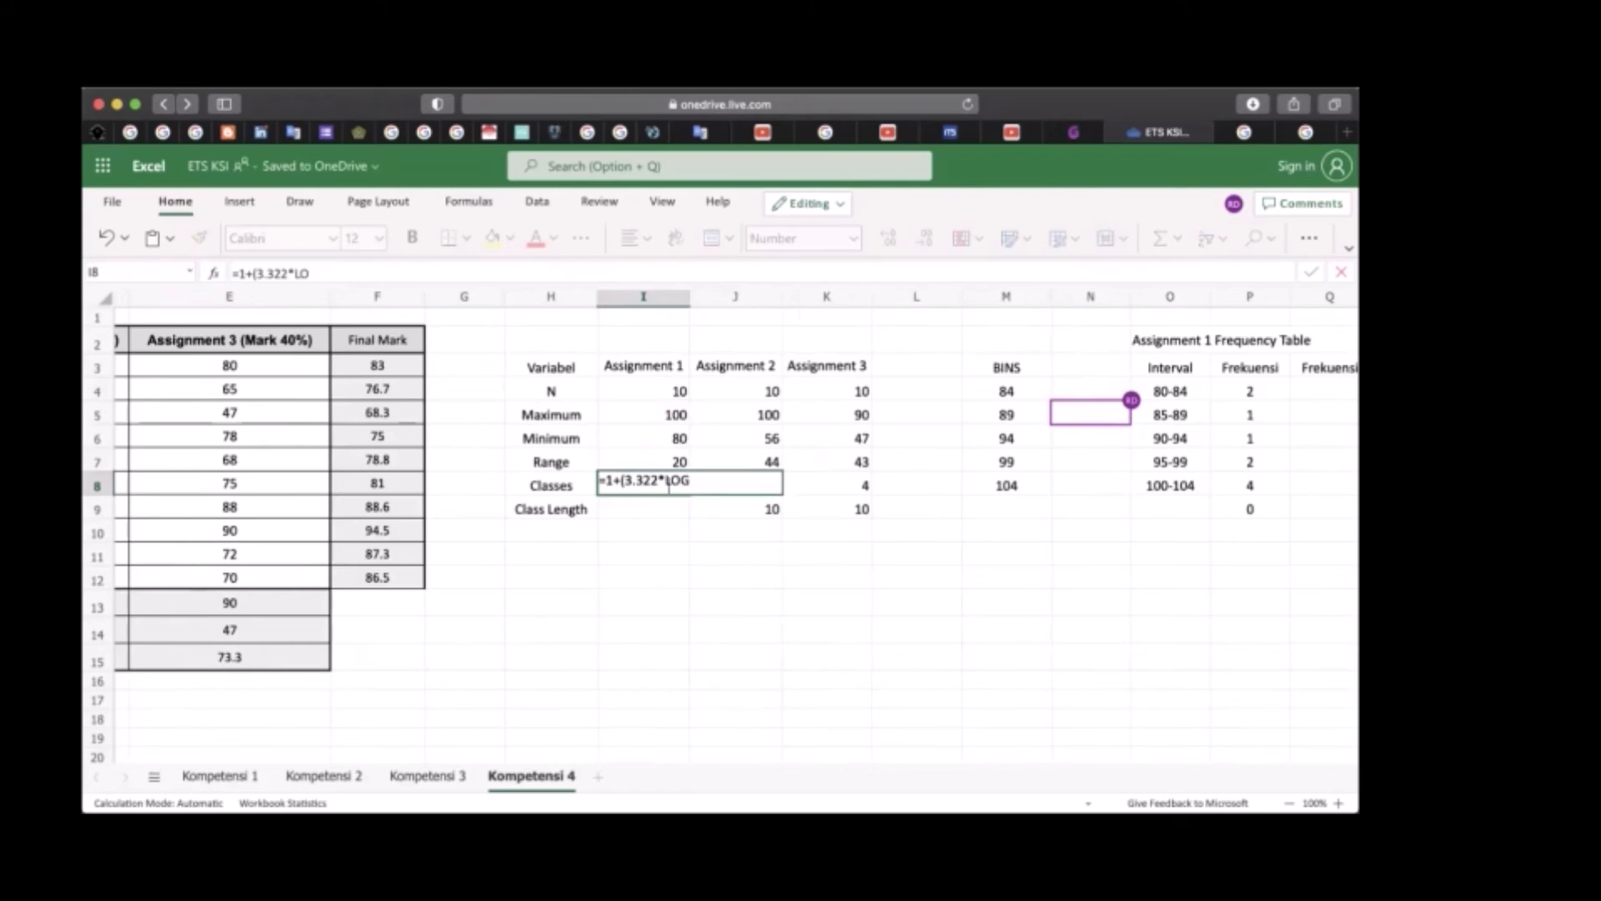
{"action": "left_click", "coordinate": [655, 392]}
{"action": "type", "text": "))"}
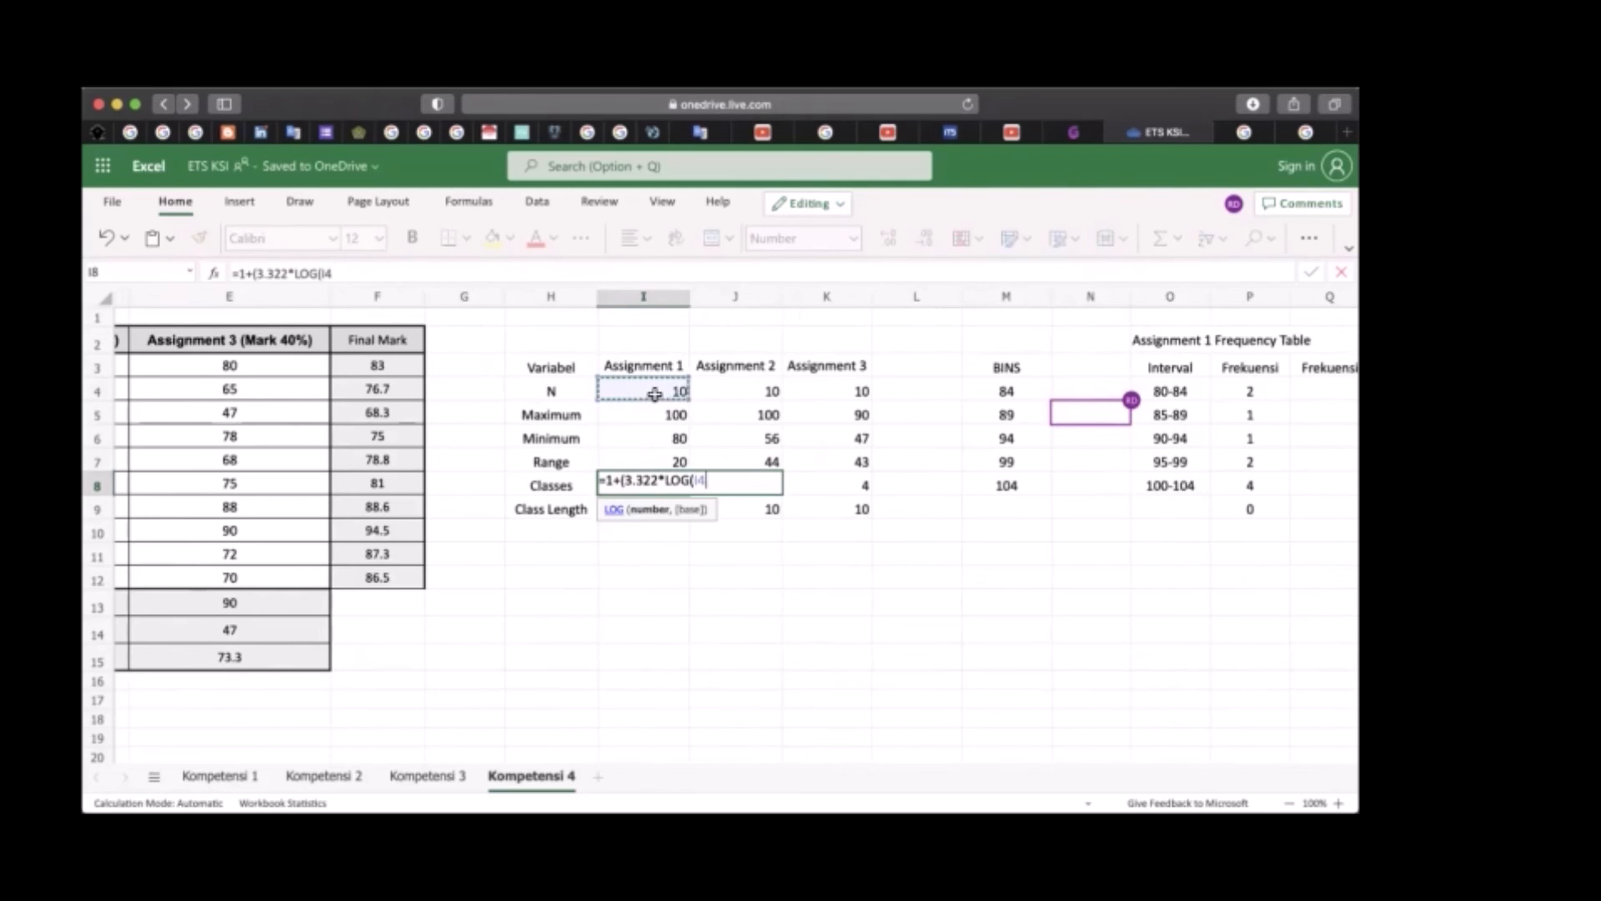
{"action": "key", "text": "Return"}
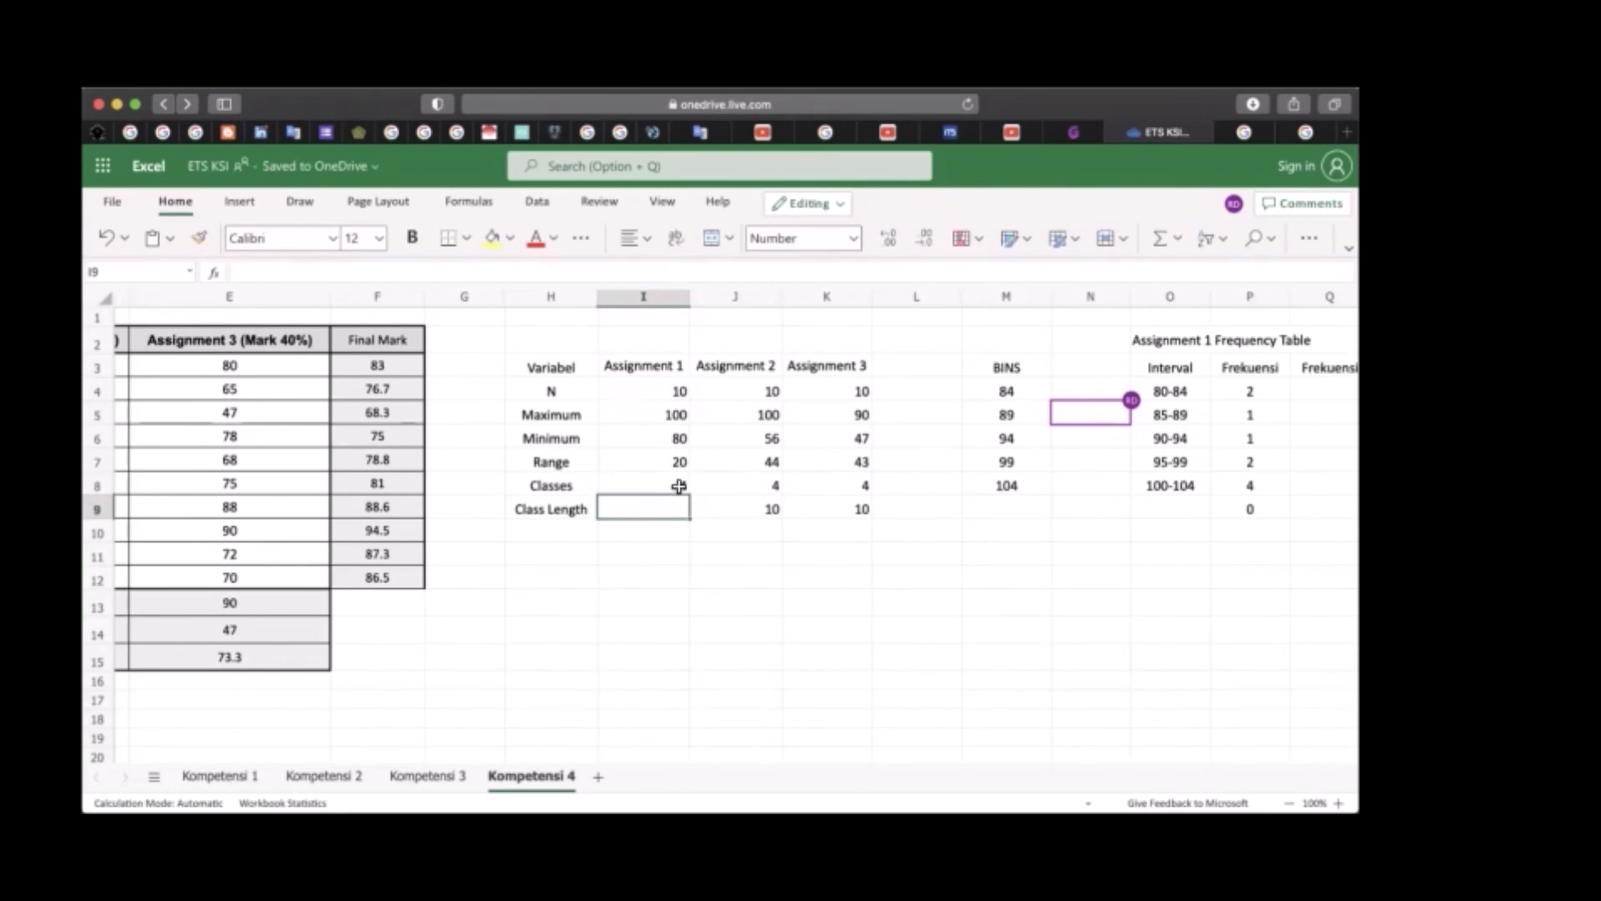
Calculate the Assignment 1 class length in I9 by dividing the range by the number of classes, =I7/I8
{"action": "type", "text": "="}
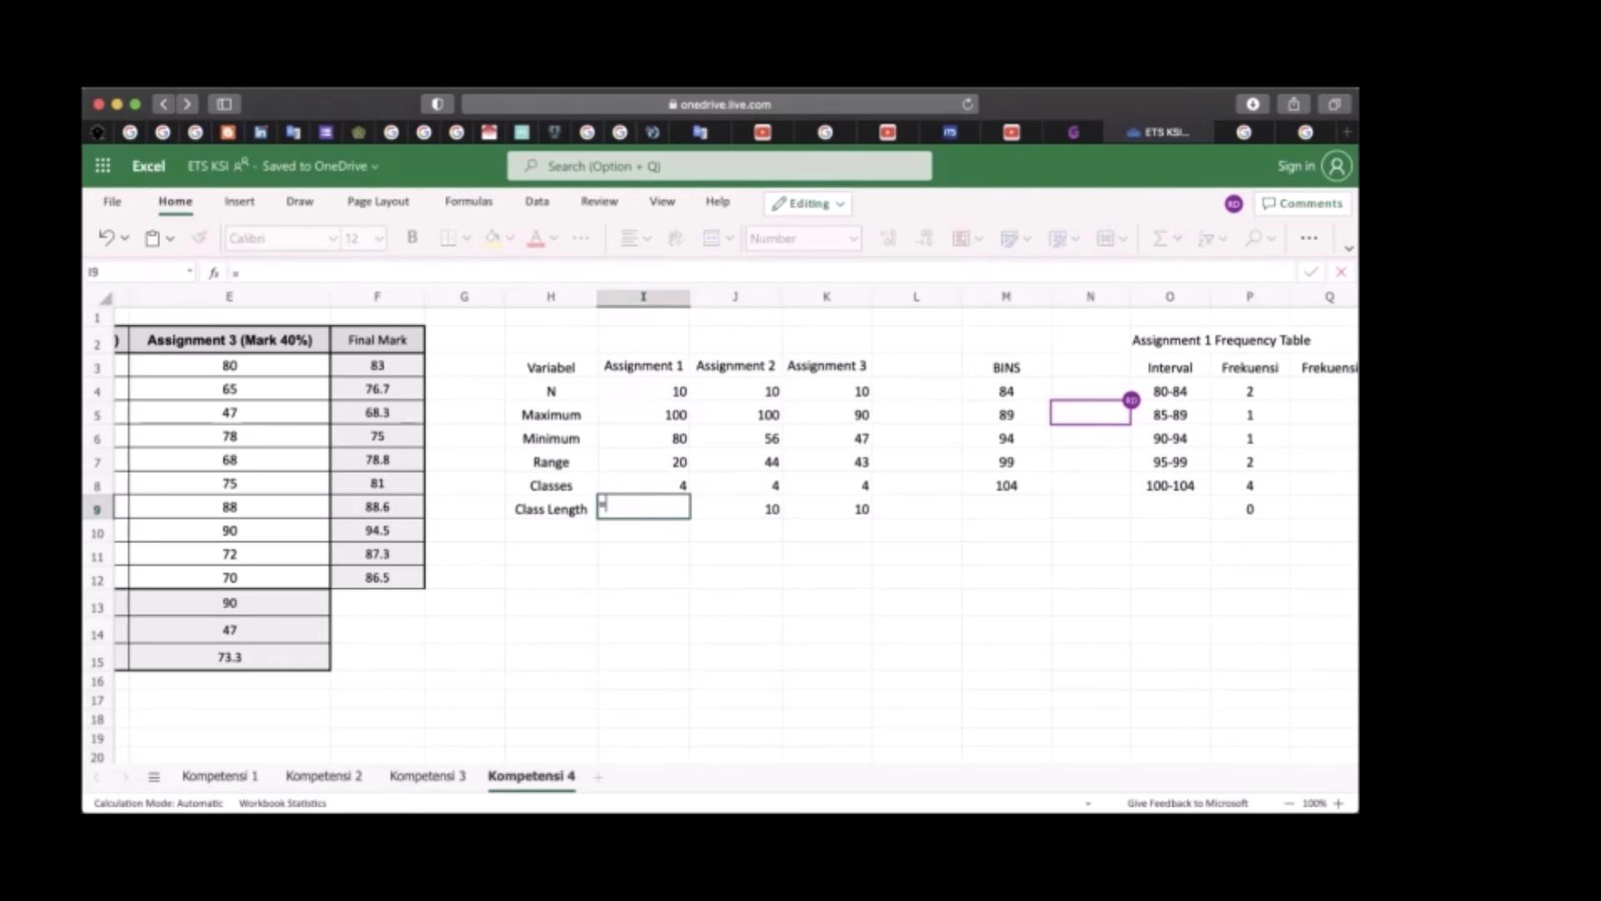
{"action": "left_click", "coordinate": [667, 461]}
{"action": "type", "text": "/"}
{"action": "left_click", "coordinate": [674, 490]}
{"action": "key", "text": "Return"}
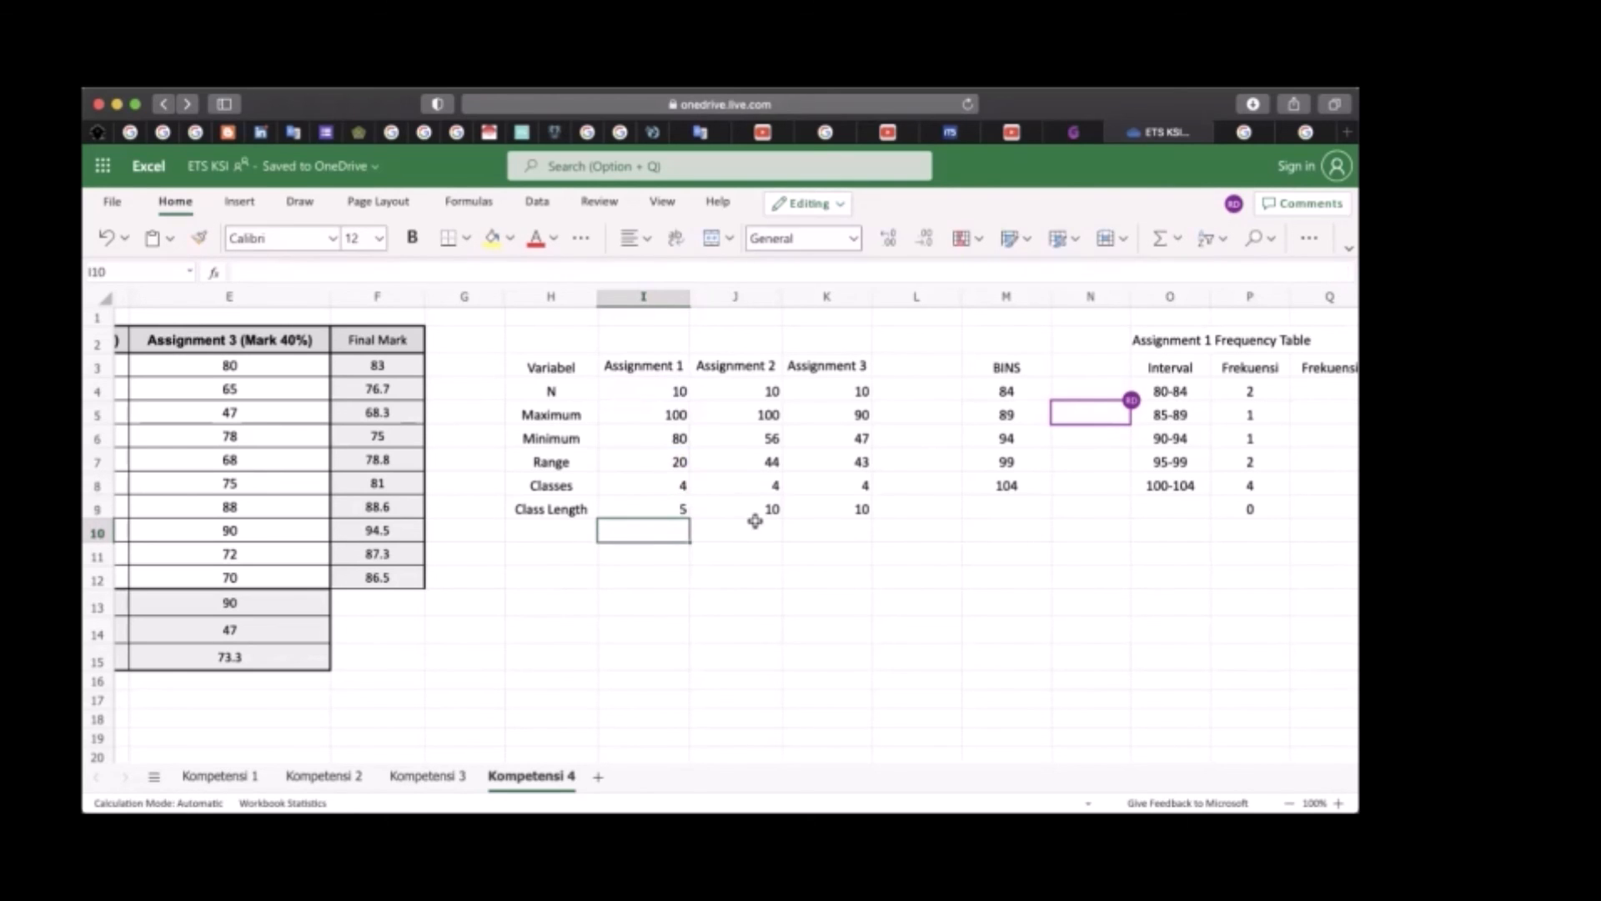
Review the BINS, Interval and Frekuensi columns of the Assignment 1 Frequency Table
{"action": "scroll", "coordinate": [755, 520], "scroll_direction": "right", "scroll_amount": 5}
{"action": "scroll", "coordinate": [755, 520], "scroll_direction": "right", "scroll_amount": 3}
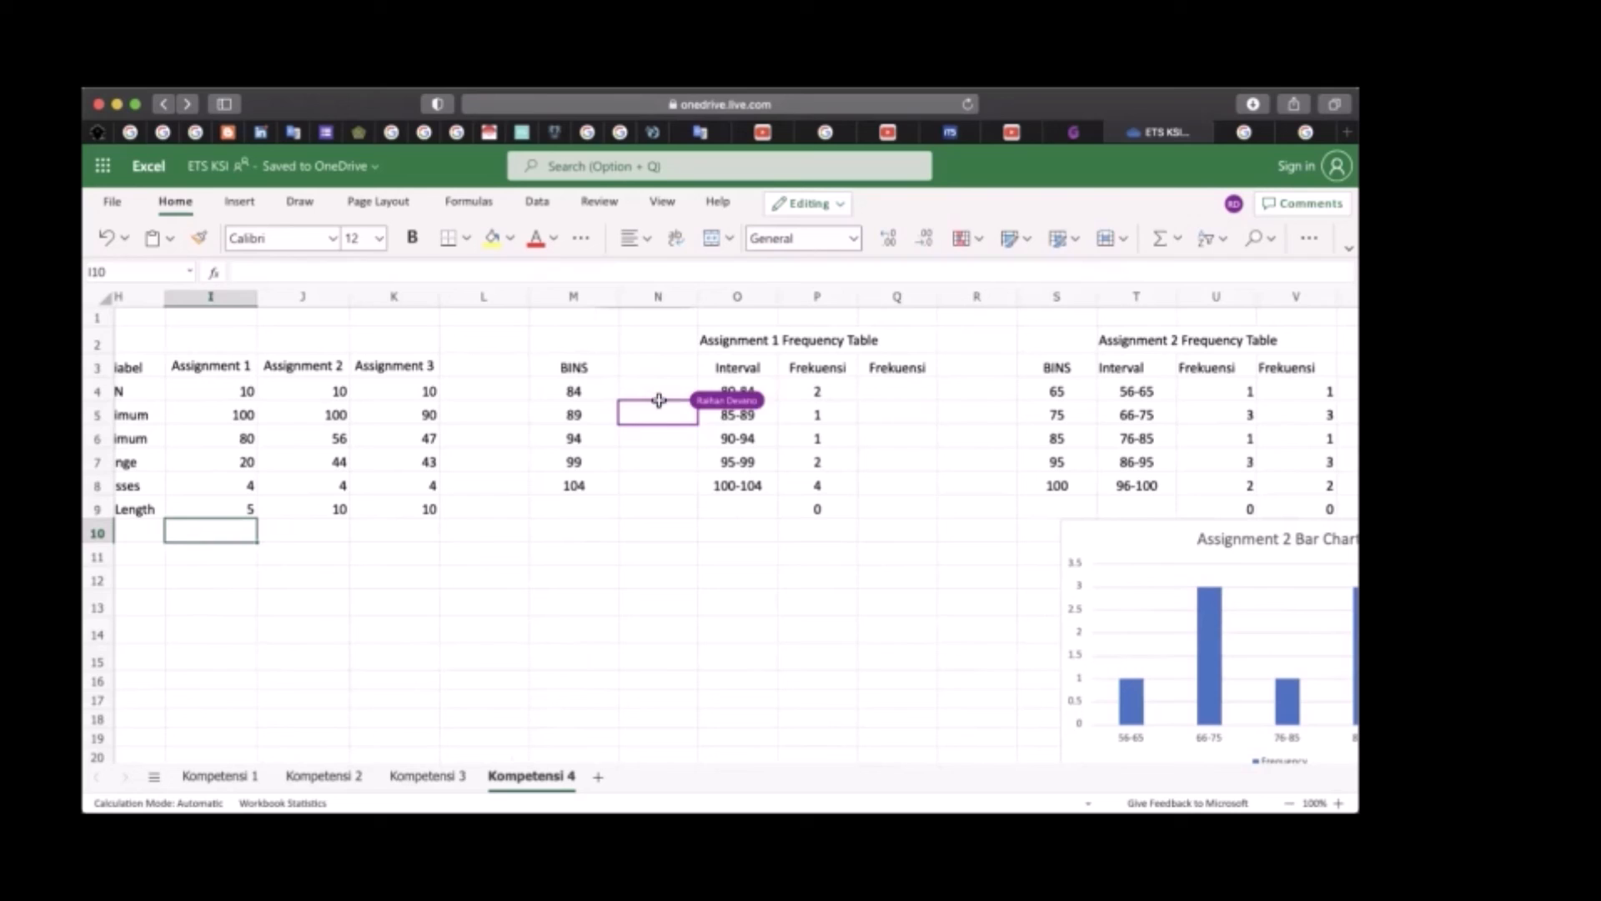
{"action": "left_click", "coordinate": [579, 389]}
{"action": "left_click", "coordinate": [761, 377]}
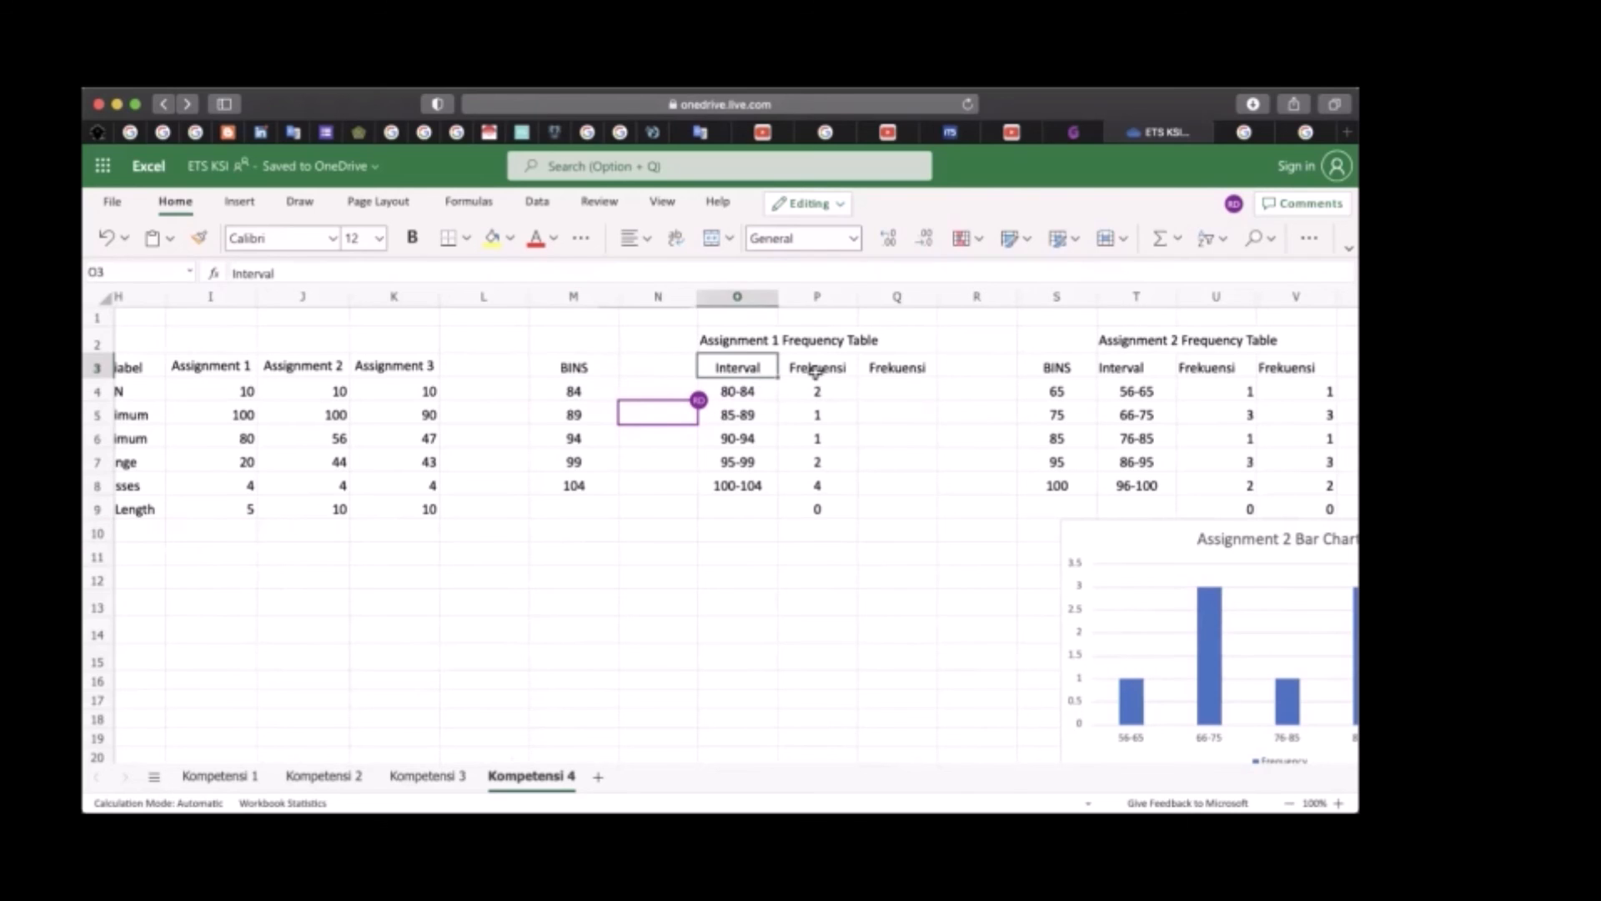
{"action": "left_click", "coordinate": [815, 370]}
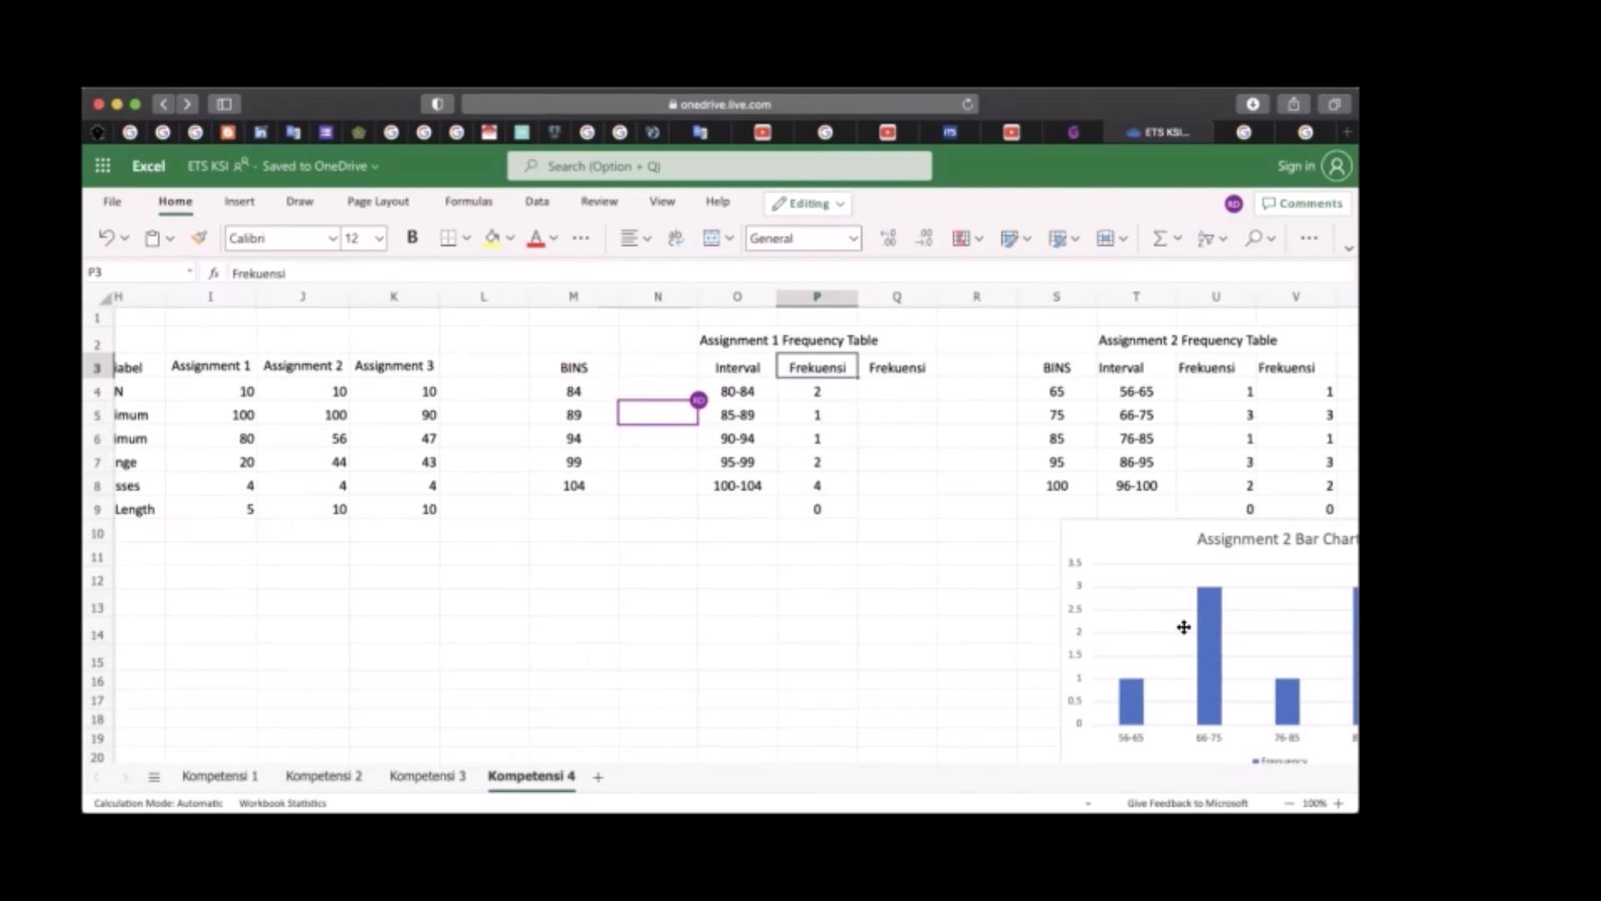
{"action": "scroll", "coordinate": [612, 512], "scroll_direction": "right", "scroll_amount": 1}
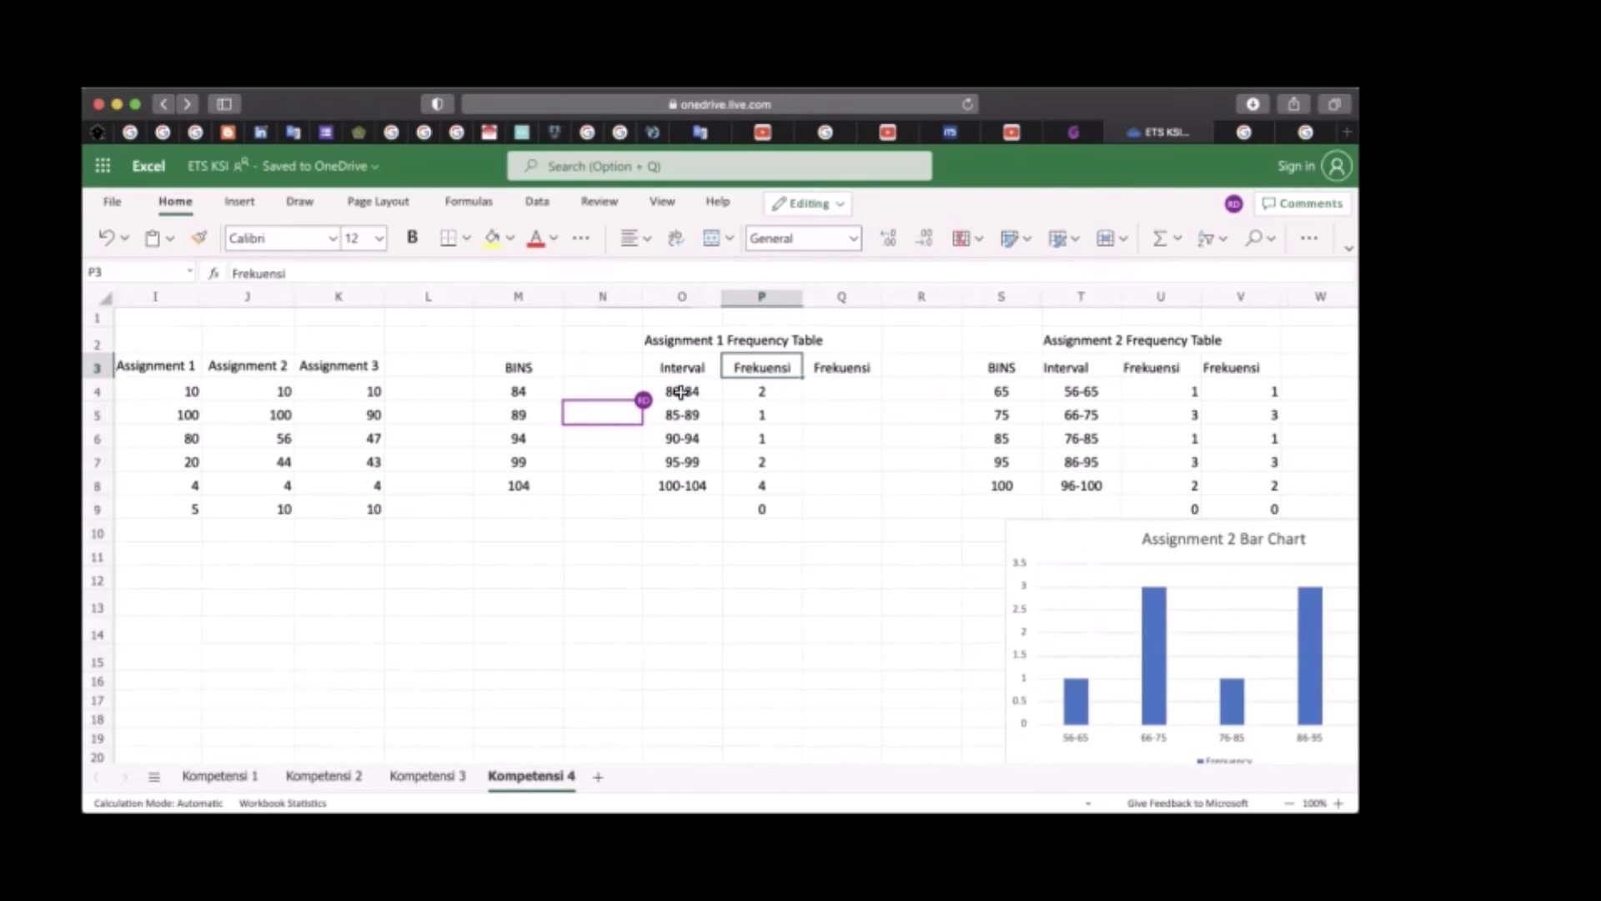
Compare the first Assignment 1 intervals with the minimum mark in I6 and the class length in I9
{"action": "scroll", "coordinate": [667, 396], "scroll_direction": "left", "scroll_amount": 5}
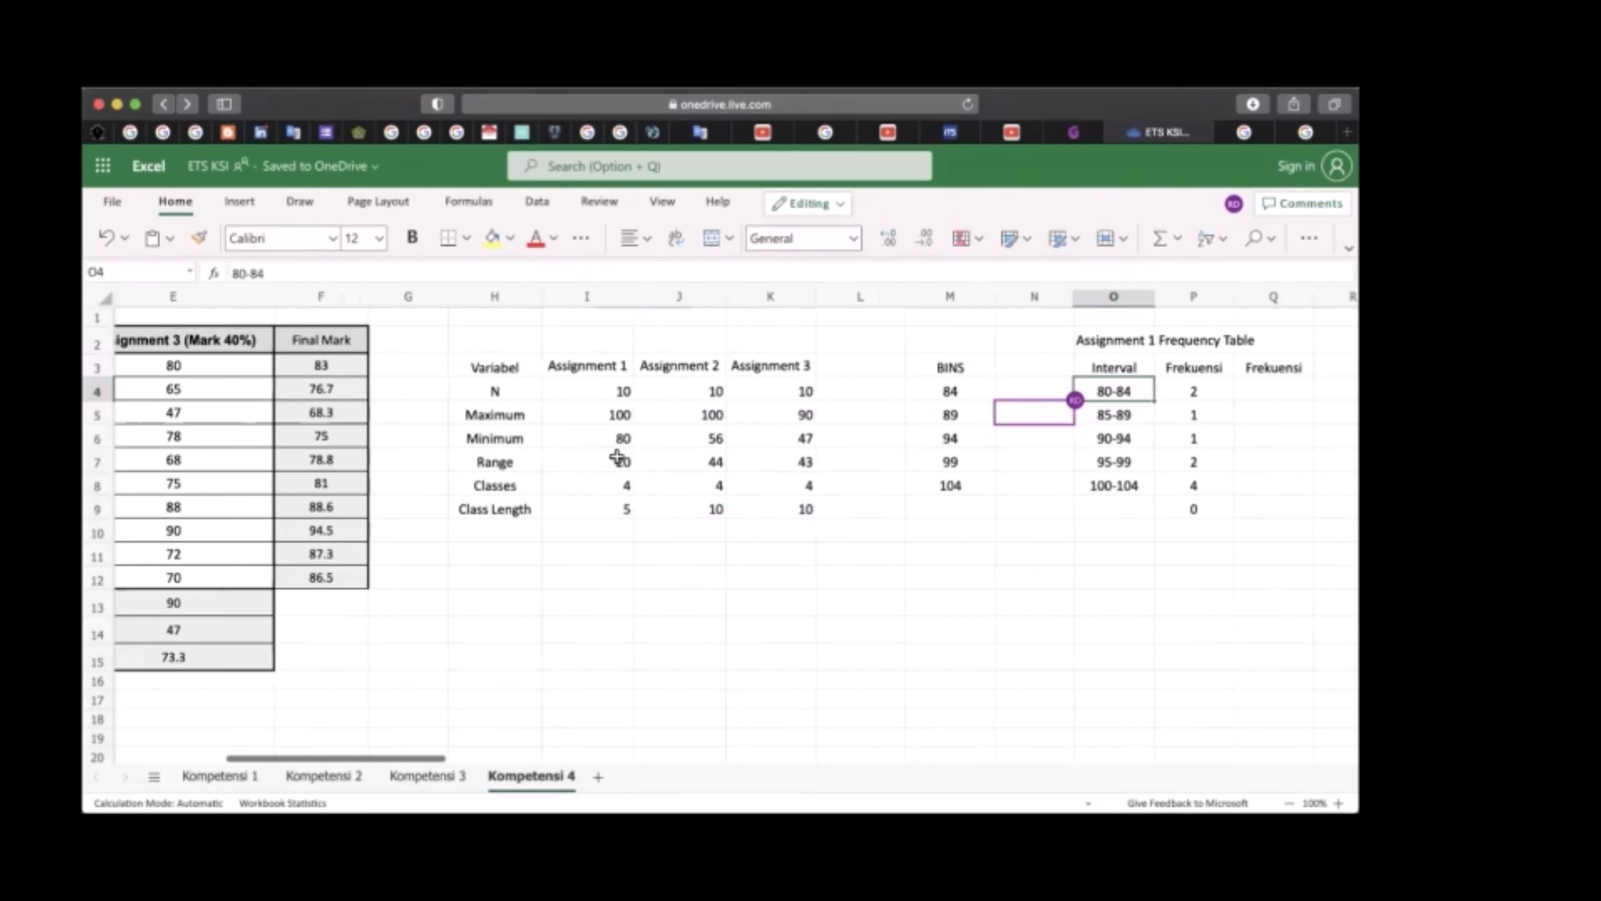
{"action": "left_click", "coordinate": [623, 451]}
{"action": "left_click", "coordinate": [623, 440]}
{"action": "scroll", "coordinate": [617, 439], "scroll_direction": "right", "scroll_amount": 6}
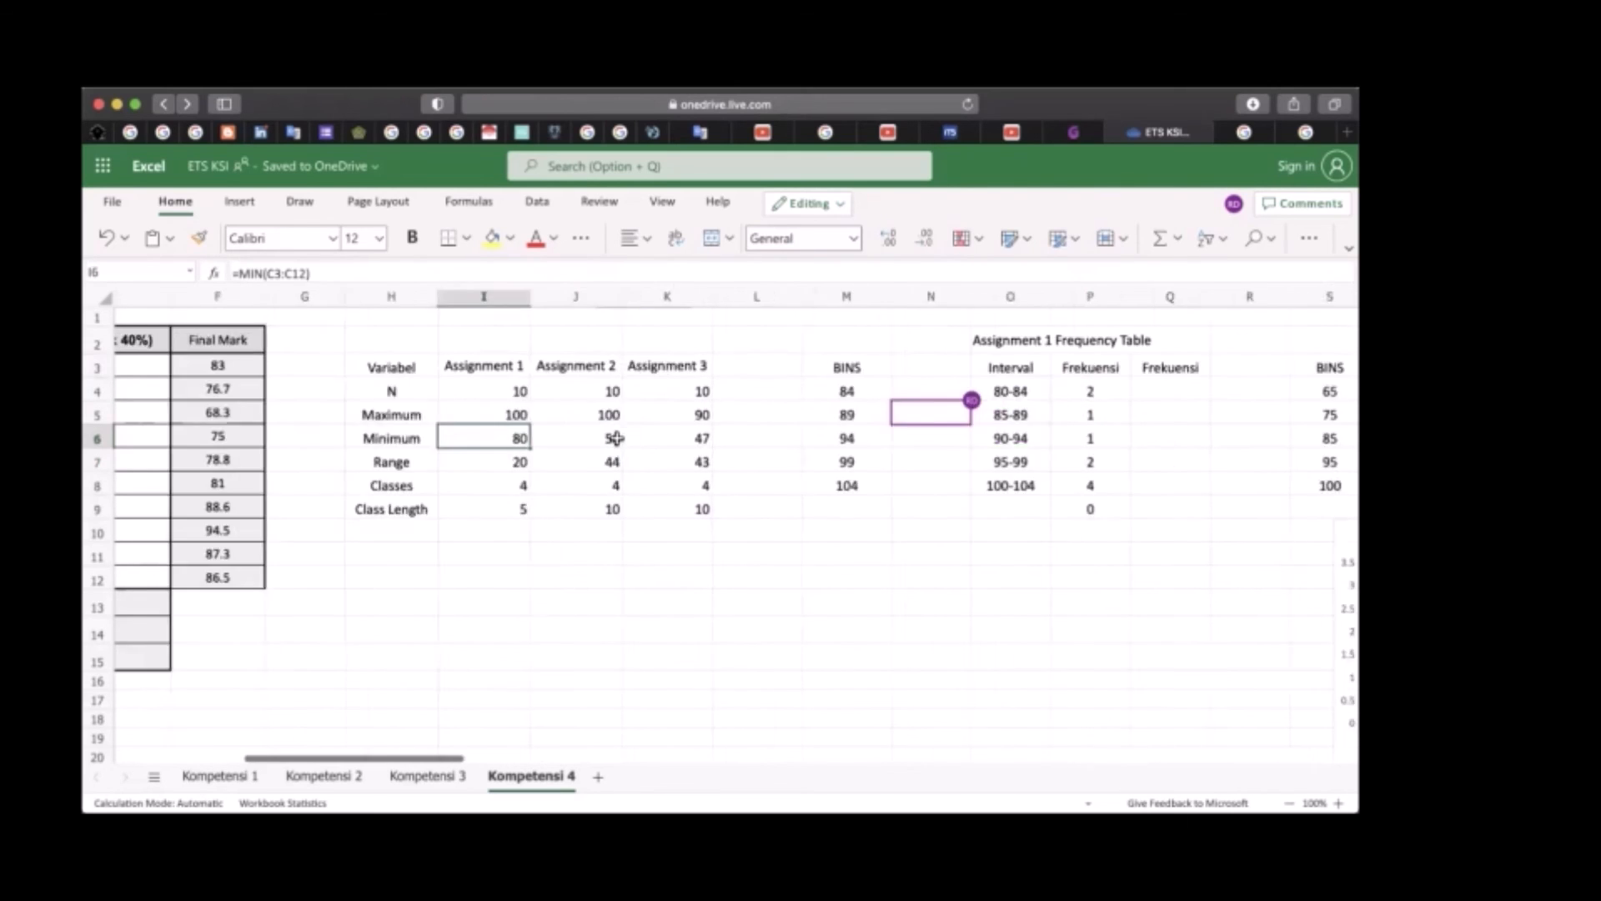
{"action": "scroll", "coordinate": [617, 438], "scroll_direction": "right", "scroll_amount": 2}
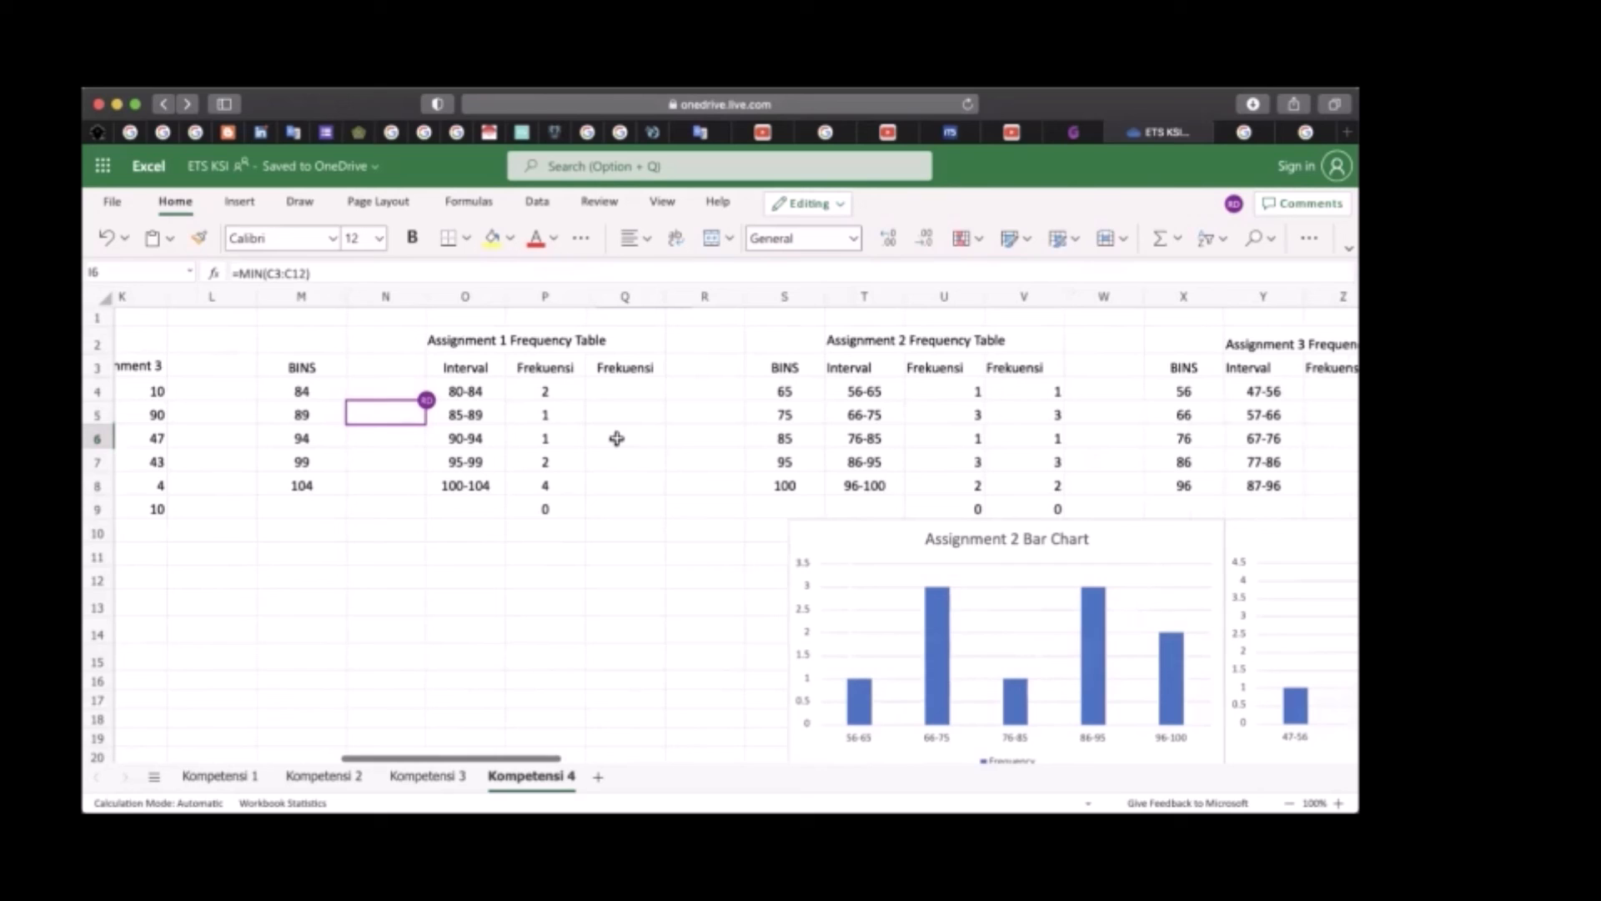
{"action": "scroll", "coordinate": [523, 436], "scroll_direction": "left", "scroll_amount": 6}
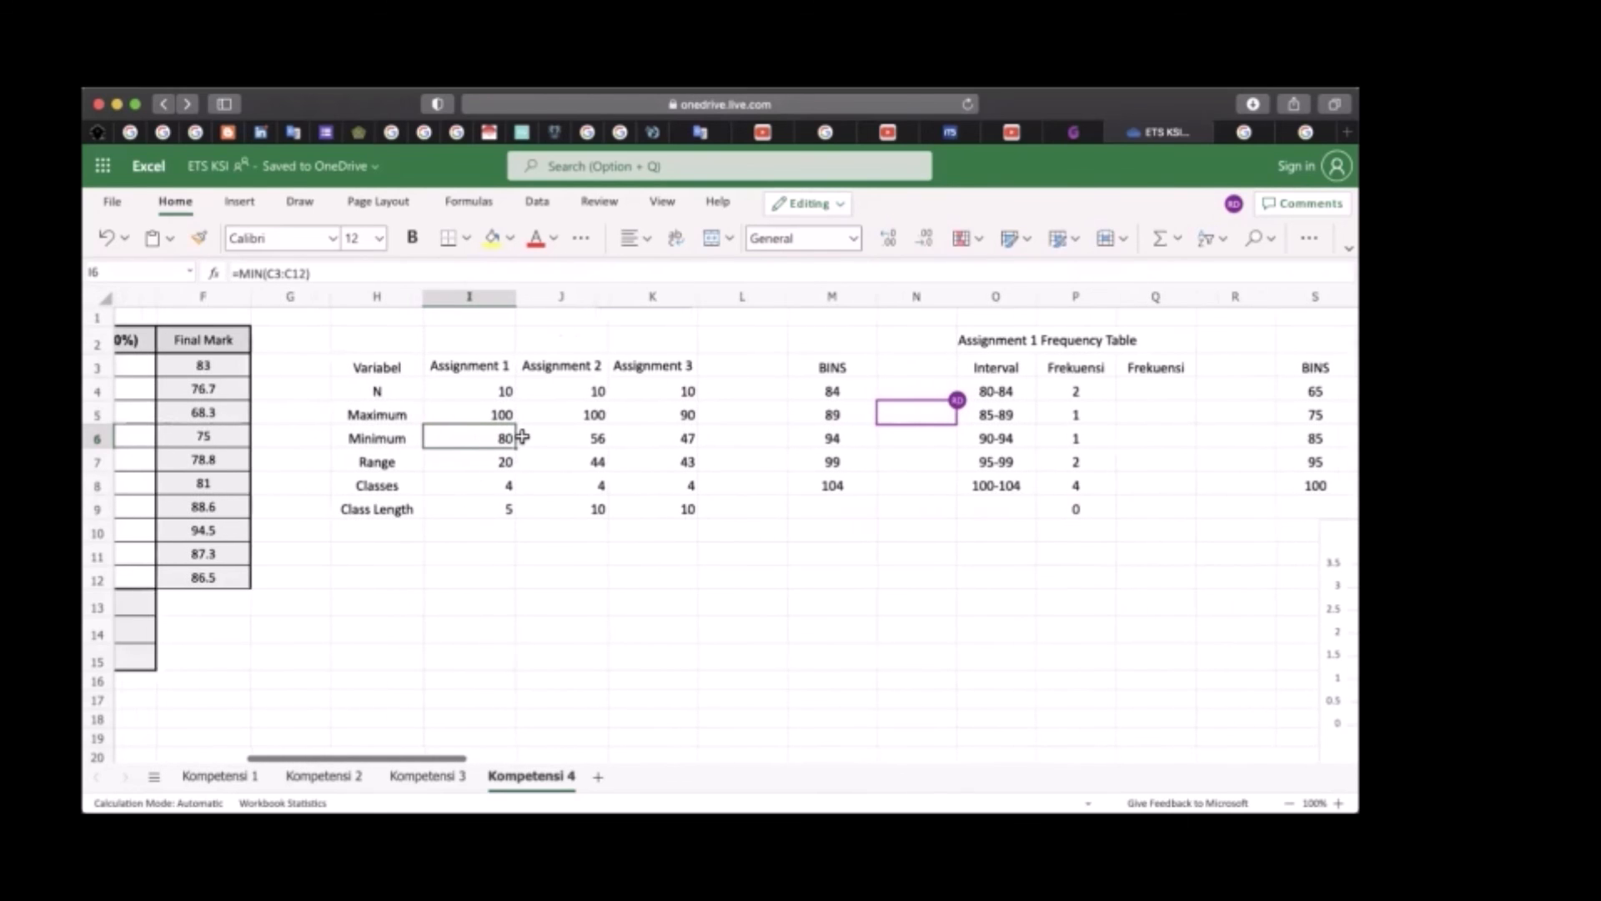
{"action": "left_click", "coordinate": [479, 514]}
{"action": "scroll", "coordinate": [479, 511], "scroll_direction": "right", "scroll_amount": 7}
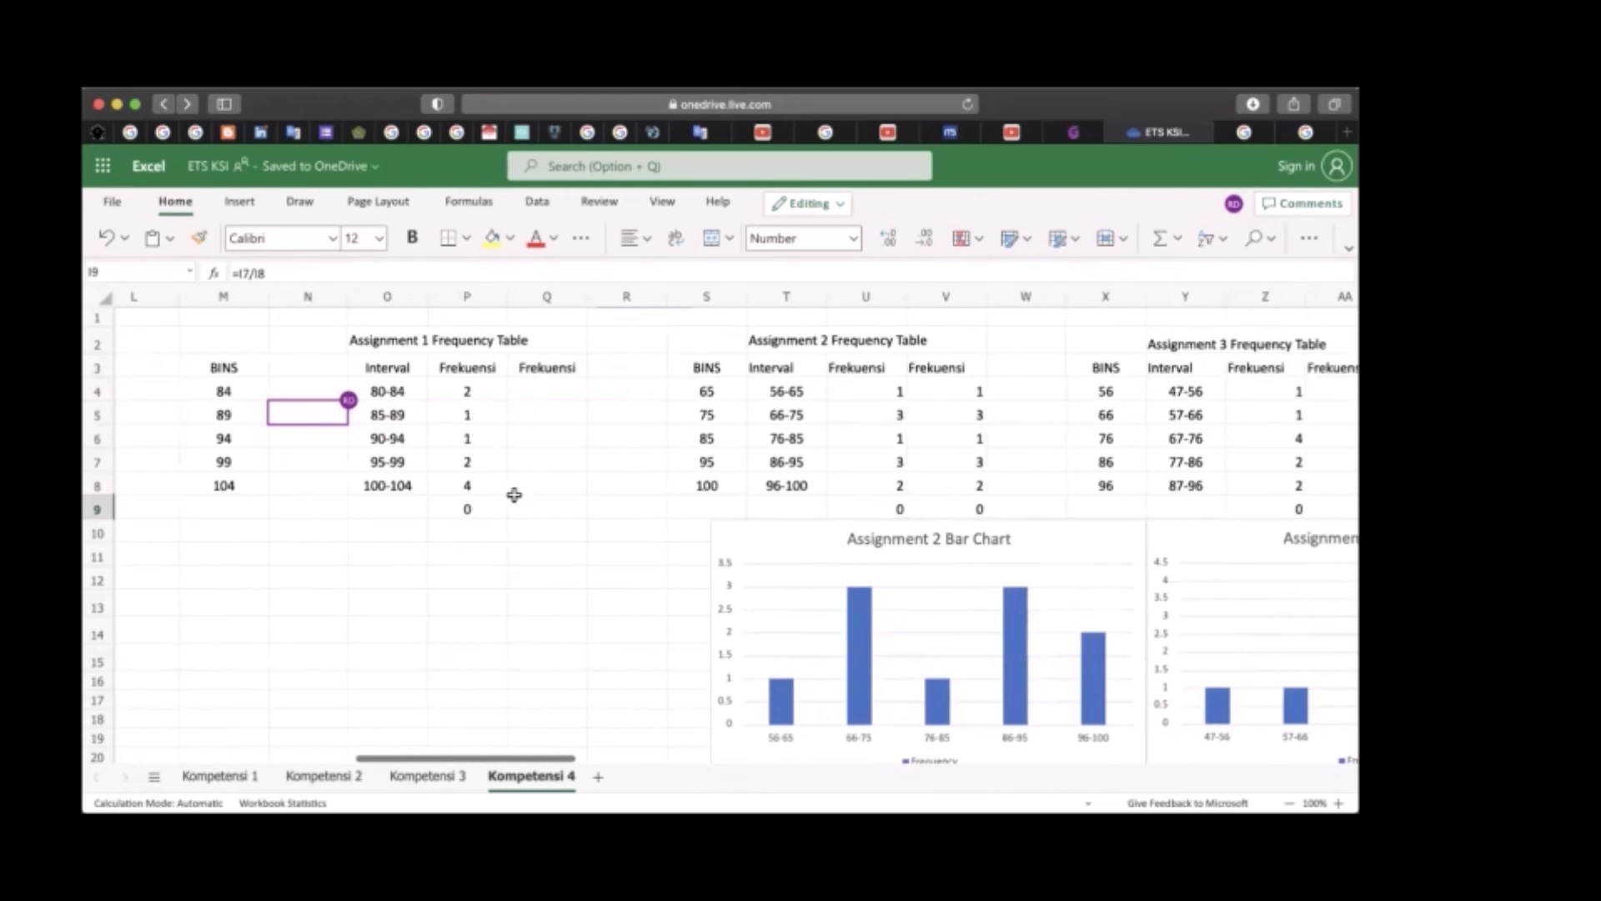
{"action": "scroll", "coordinate": [672, 454], "scroll_direction": "left", "scroll_amount": 2}
{"action": "left_click", "coordinate": [506, 391]}
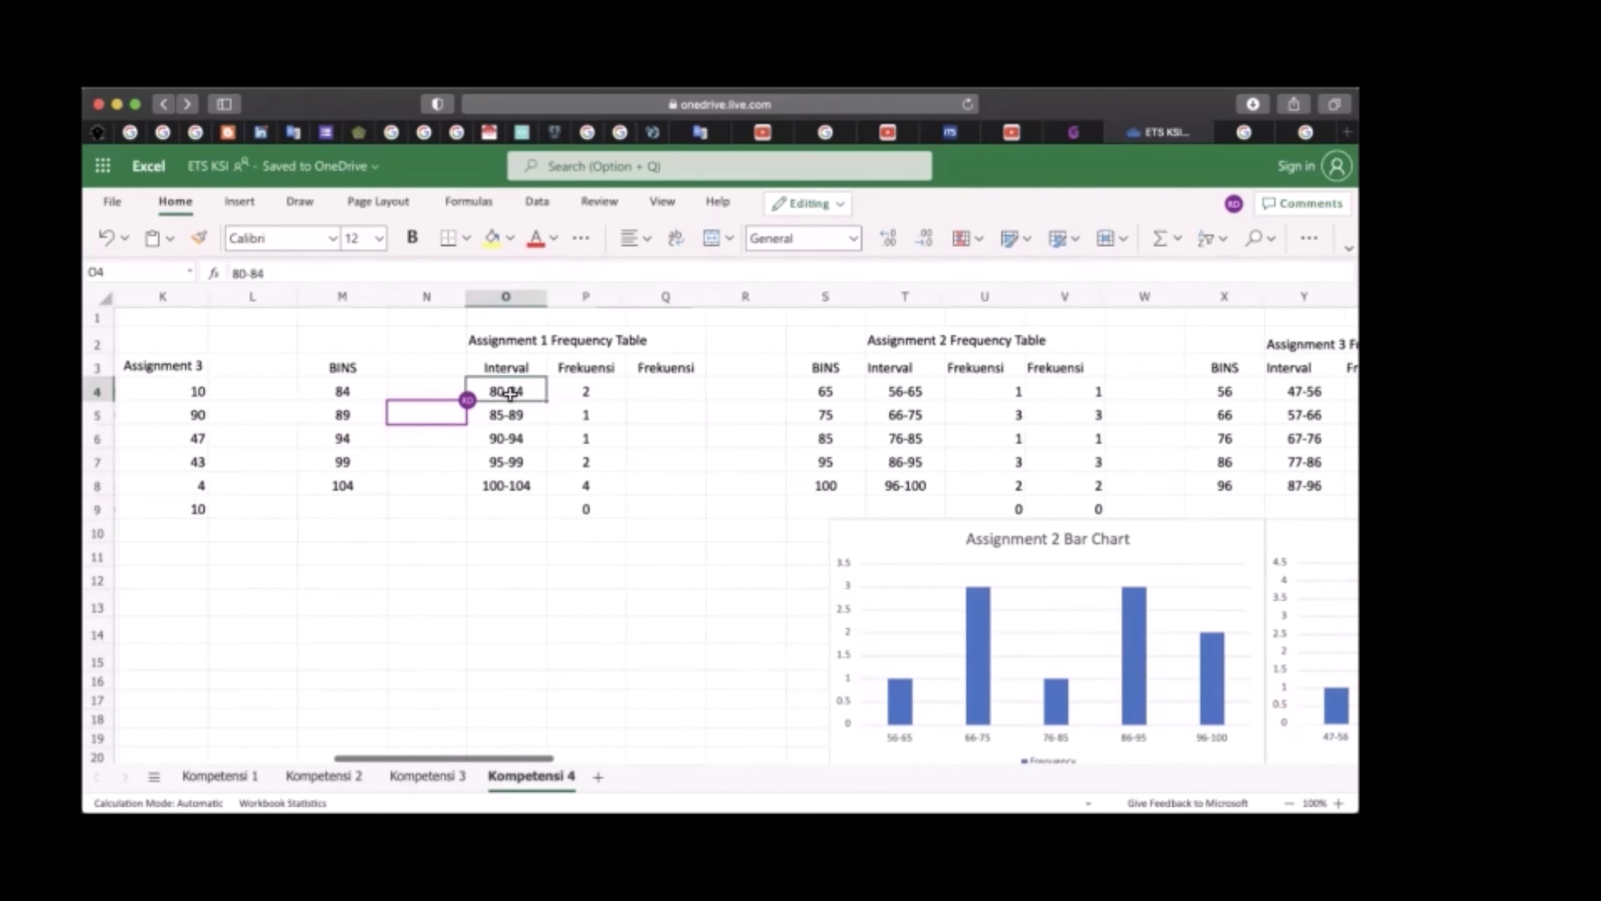
{"action": "scroll", "coordinate": [534, 418], "scroll_direction": "left", "scroll_amount": 1}
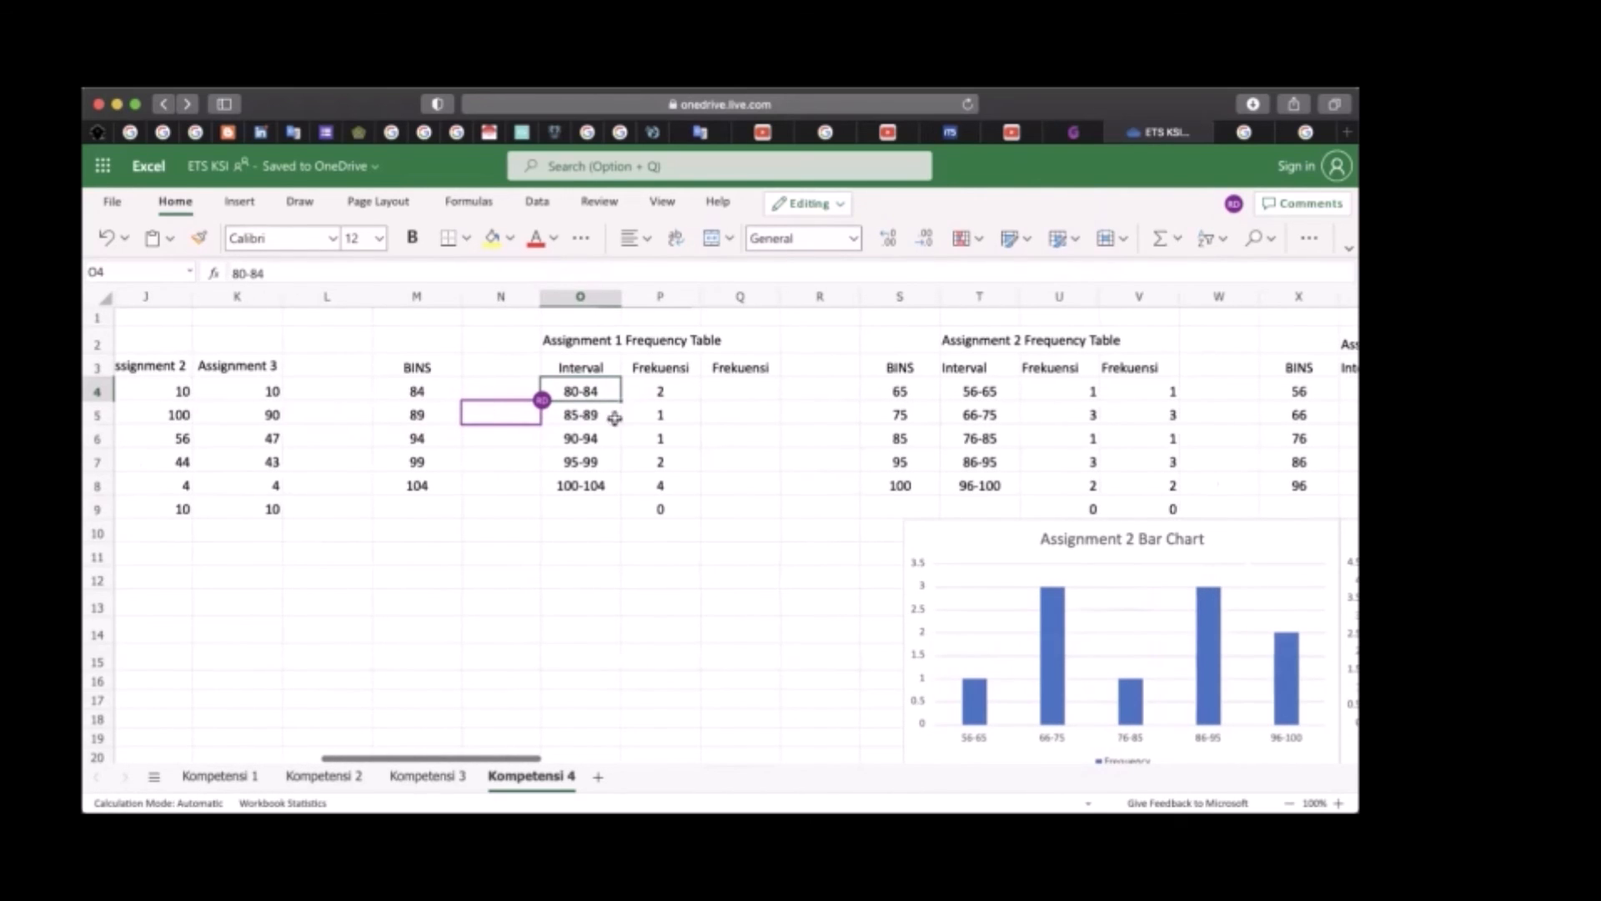
{"action": "left_click", "coordinate": [579, 415]}
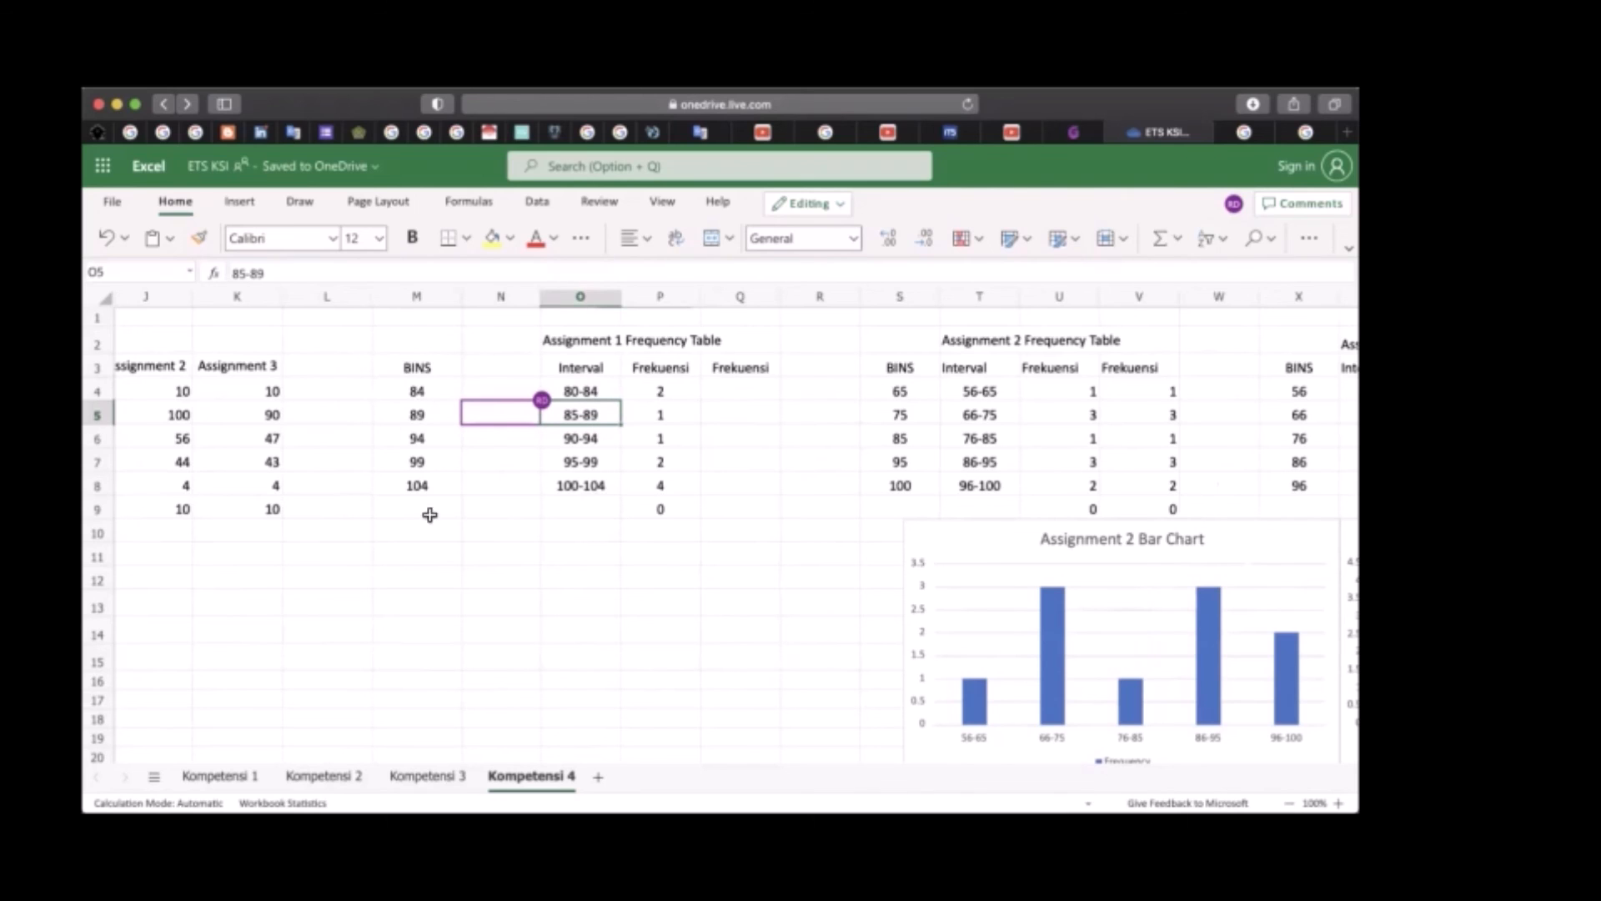
Calculate the Assignment 1 frequencies in the second Frekuensi column from Q4 with =FREQUENCY(C3:C12,M4:M8)
{"action": "left_click", "coordinate": [737, 396]}
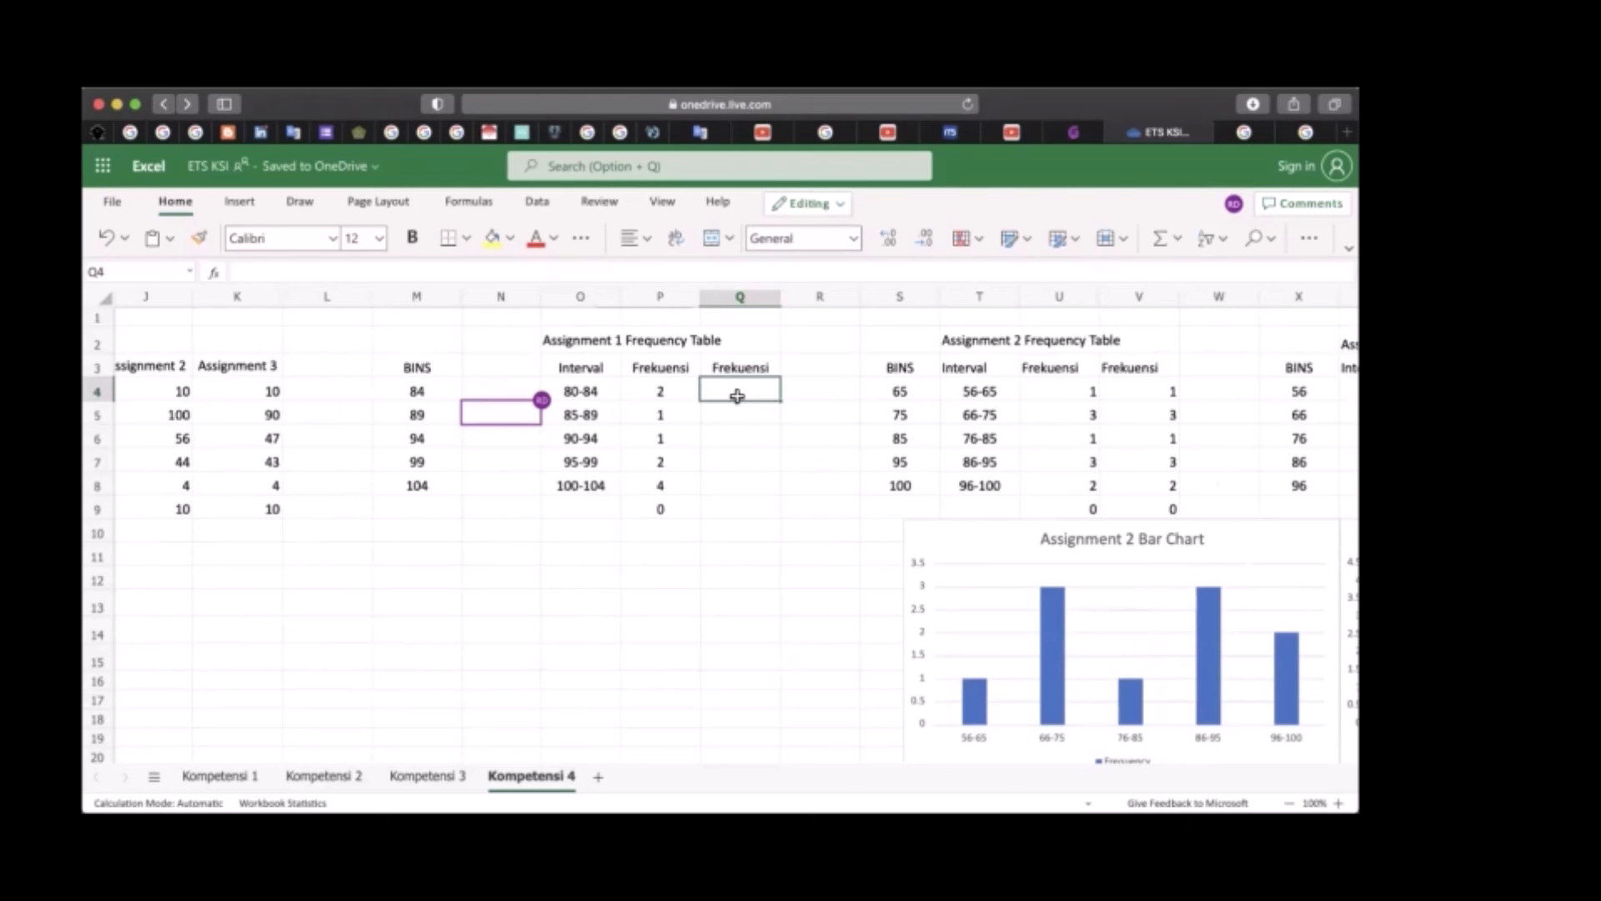
{"action": "type", "text": "="}
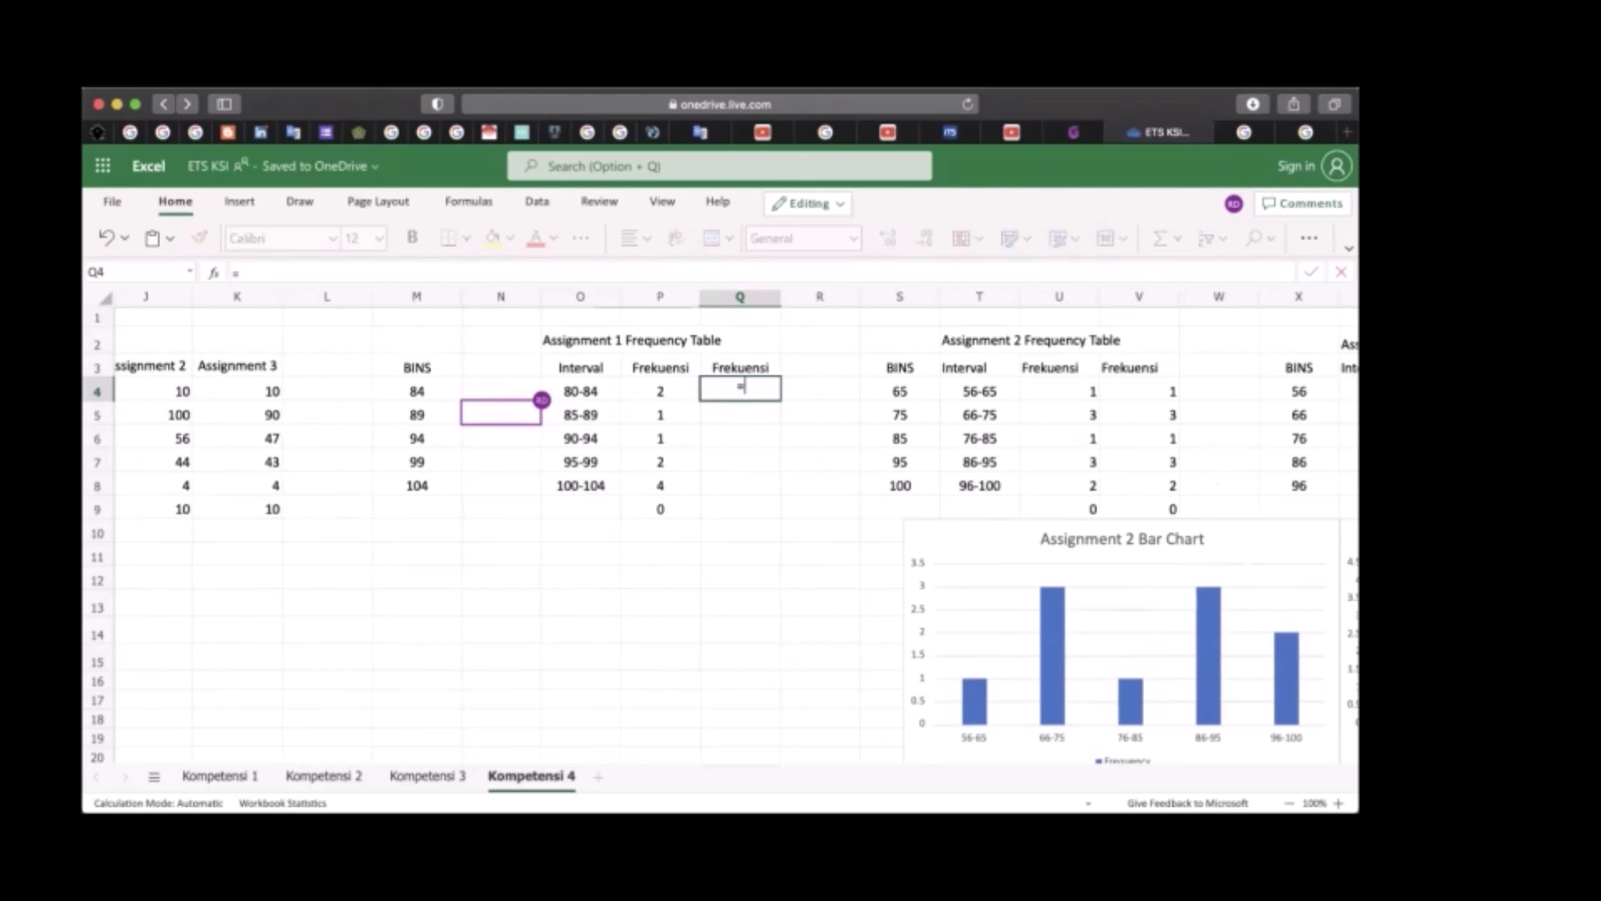
{"action": "type", "text": "FREQUE"}
{"action": "type", "text": "NCY"}
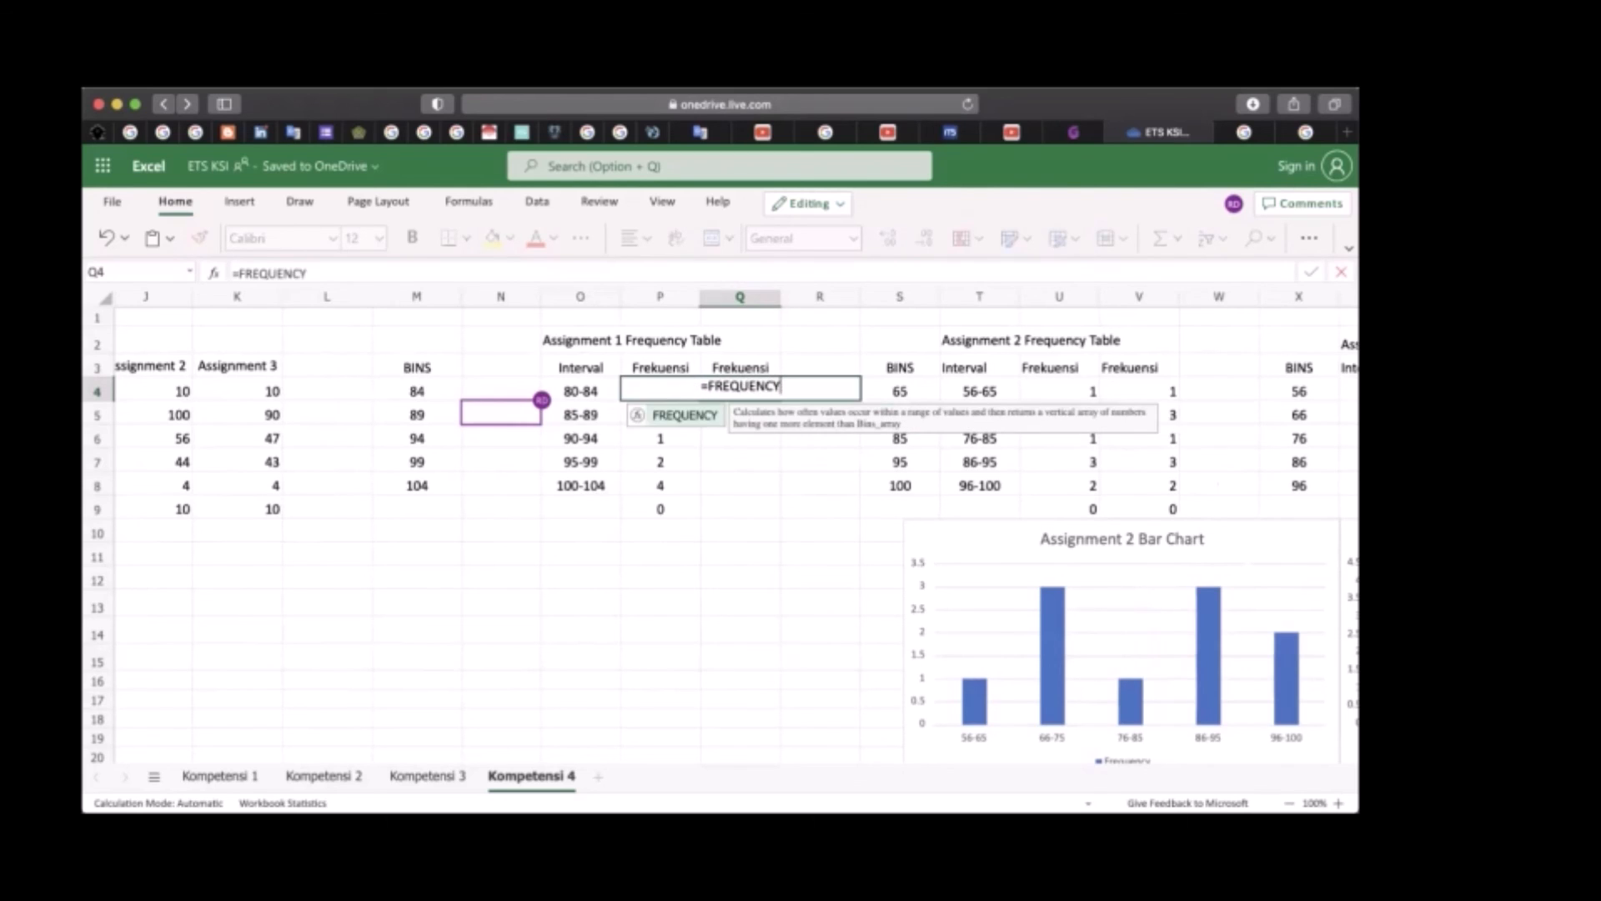
{"action": "type", "text": "("}
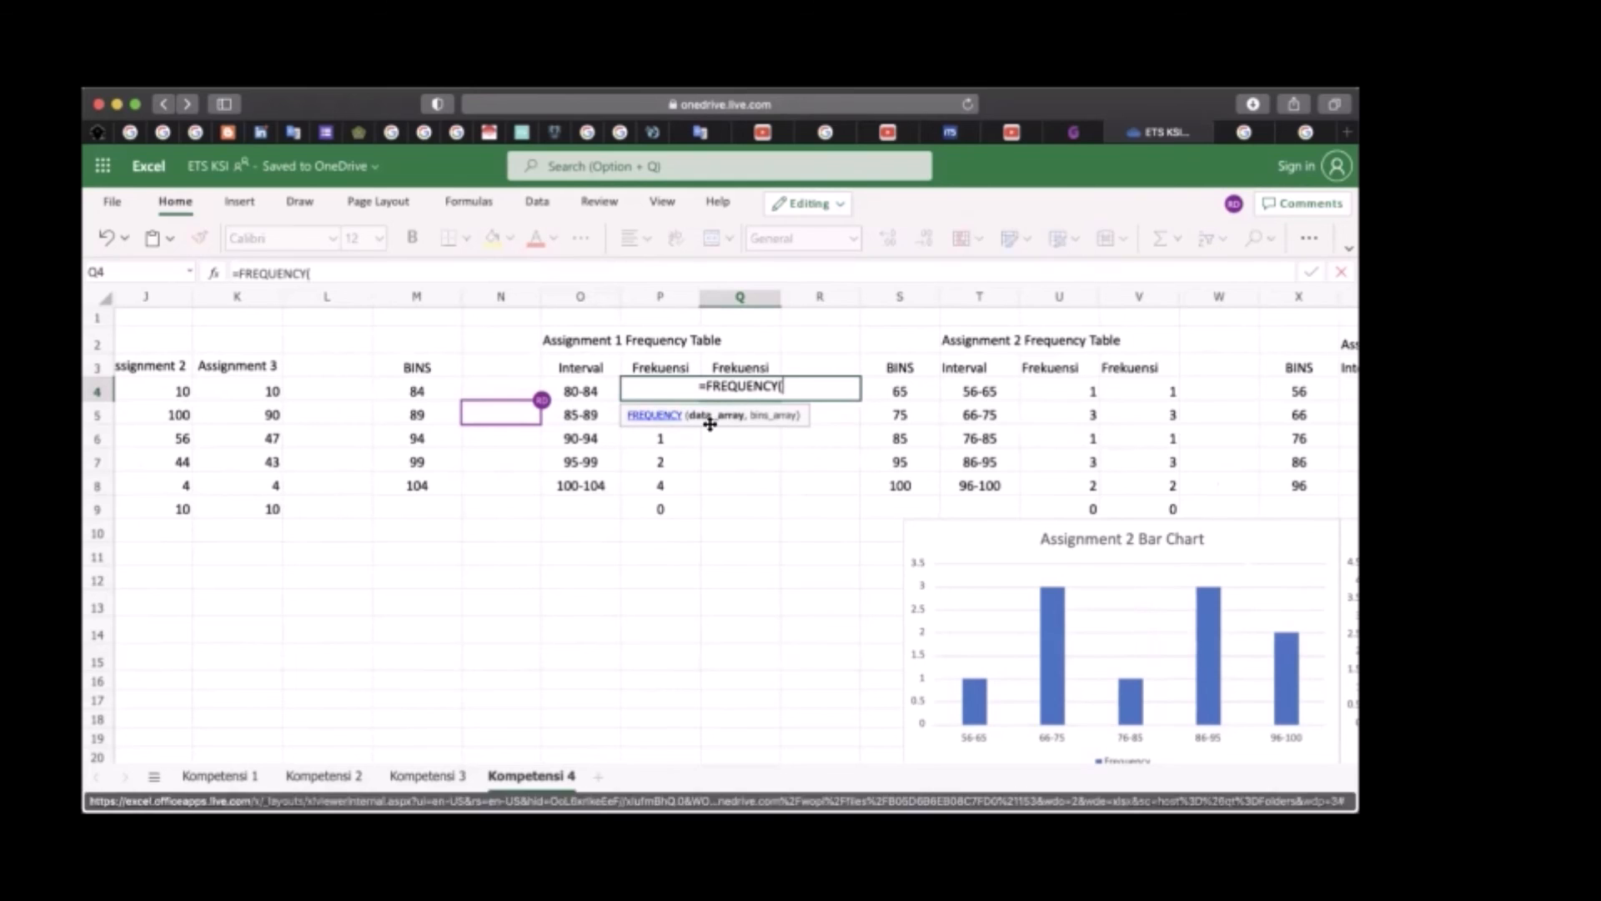
{"action": "scroll", "coordinate": [458, 470], "scroll_direction": "left", "scroll_amount": 10}
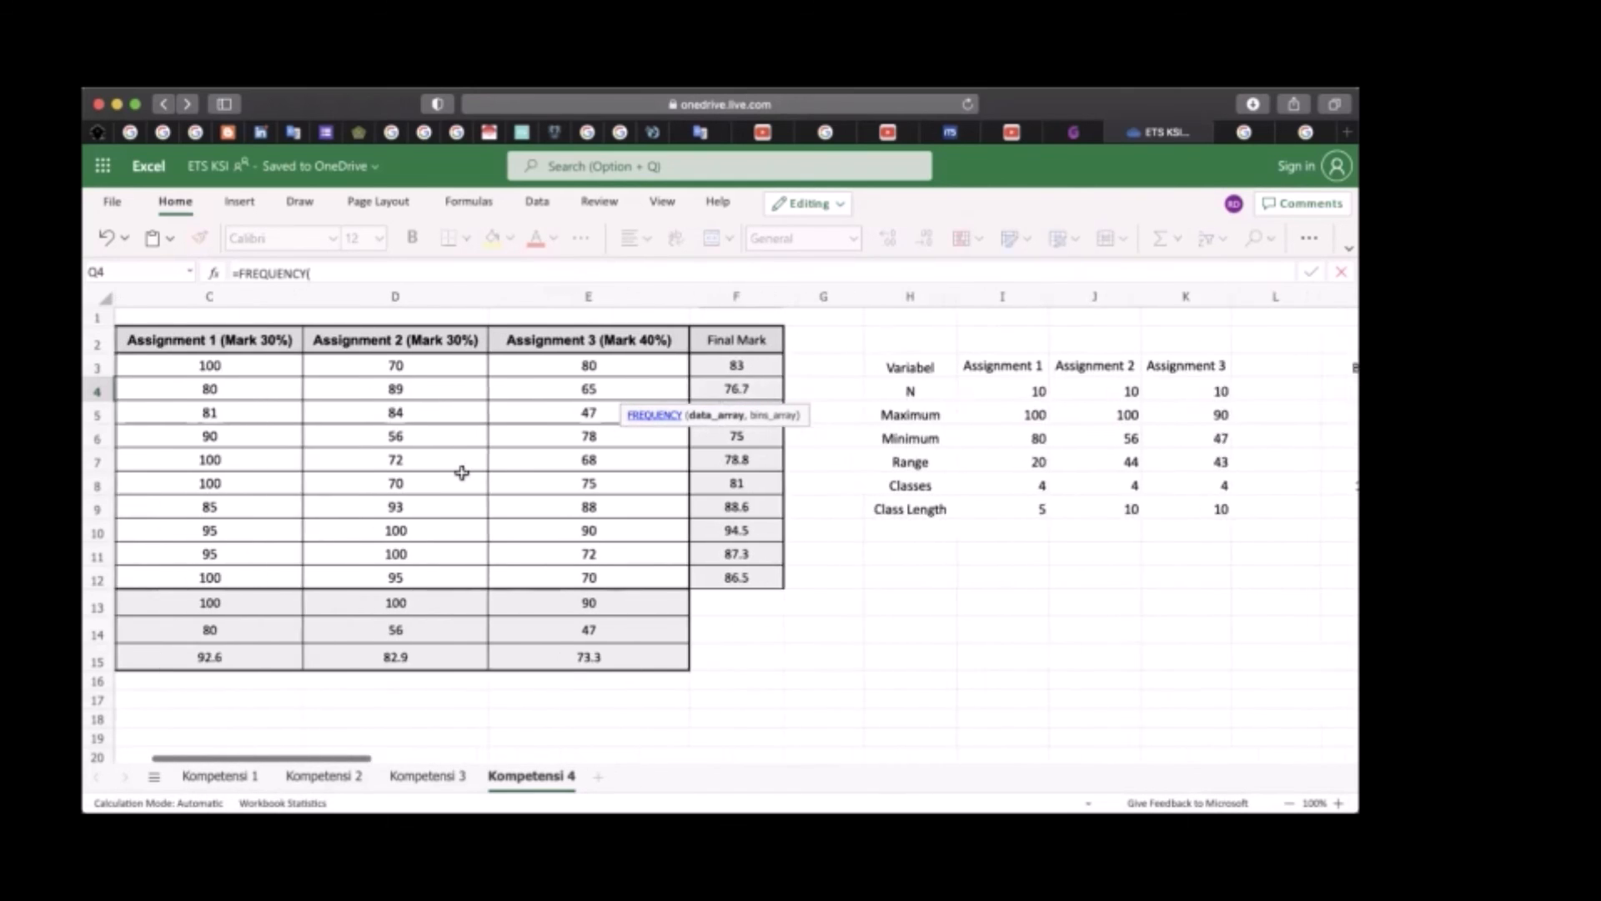
{"action": "left_click_drag", "start_coordinate": [282, 363], "coordinate": [287, 571]}
{"action": "type", "text": ","}
{"action": "scroll", "coordinate": [601, 569], "scroll_direction": "right", "scroll_amount": 8}
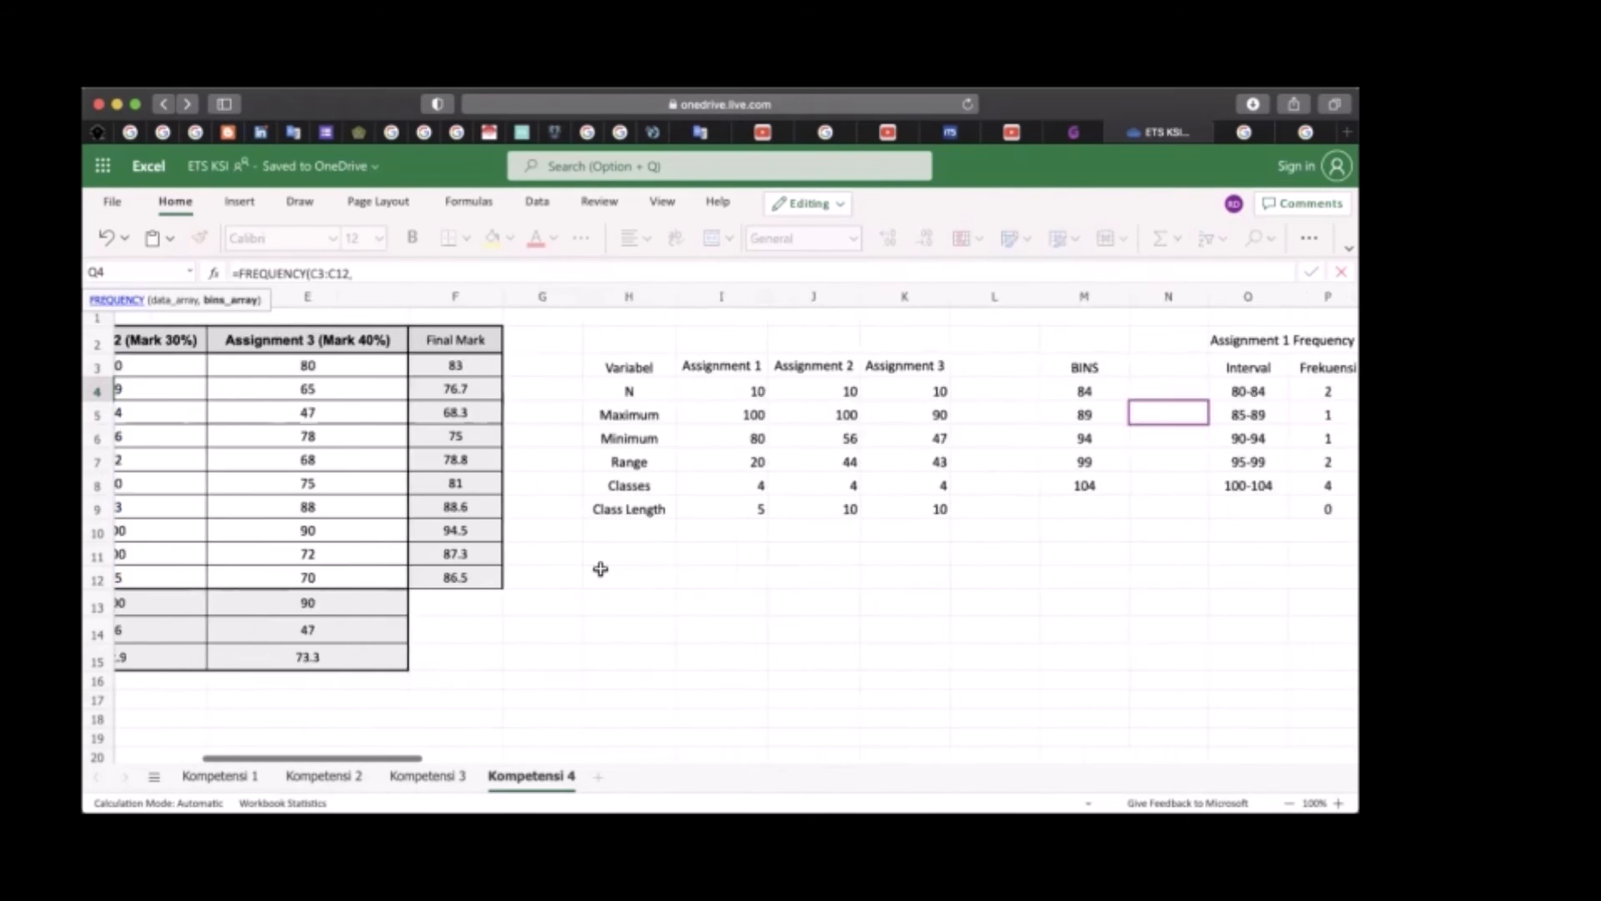
{"action": "scroll", "coordinate": [600, 569], "scroll_direction": "right", "scroll_amount": 4}
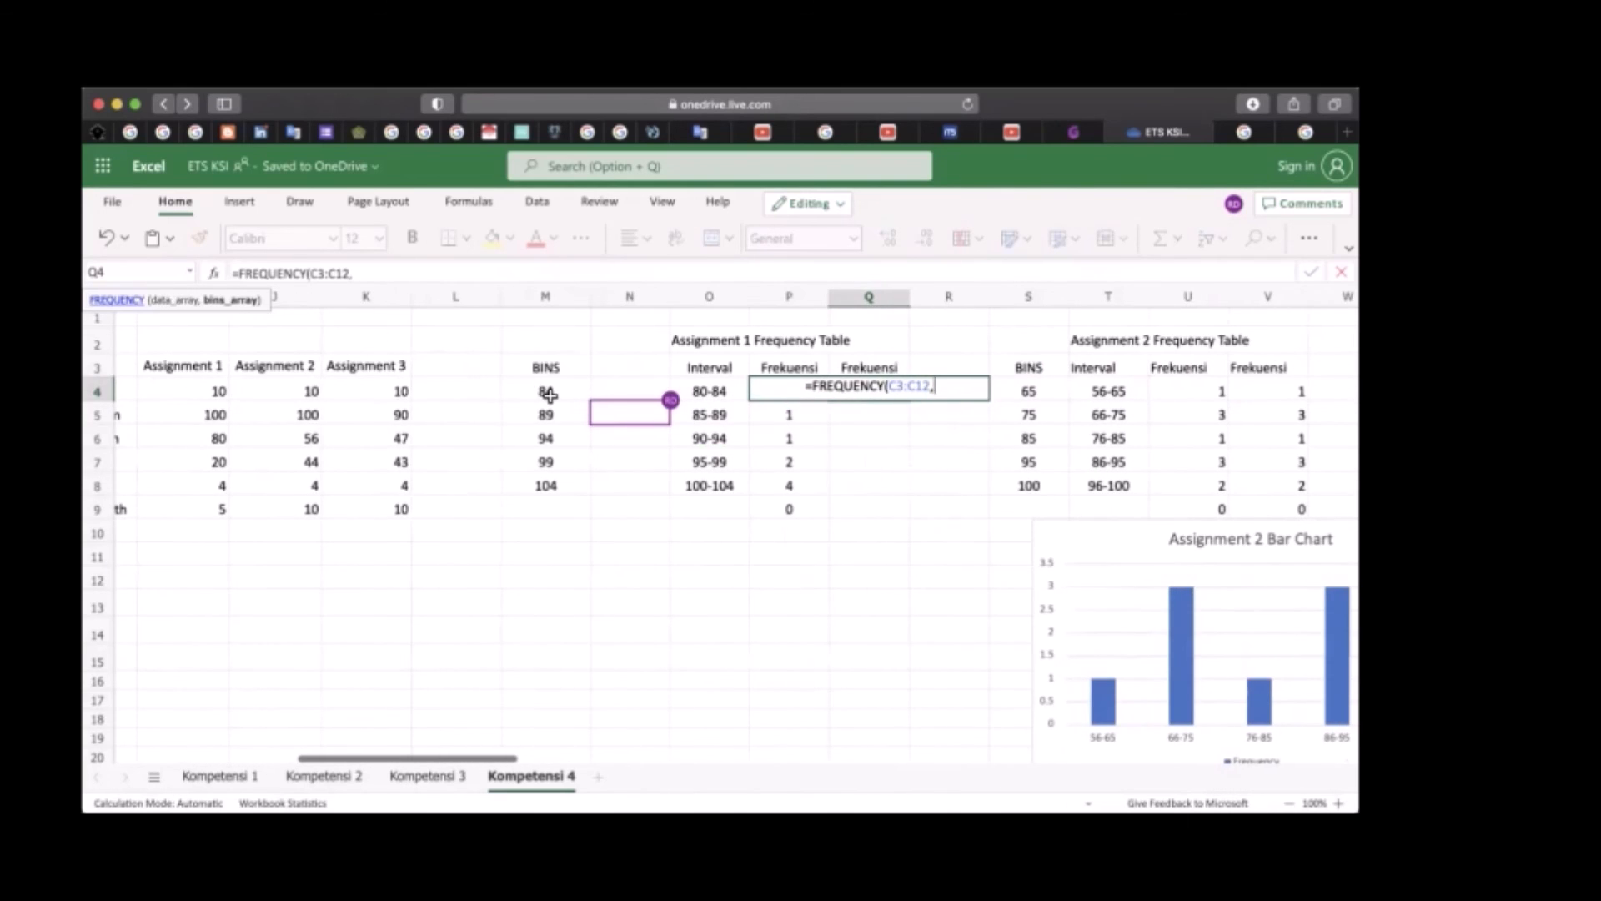
{"action": "left_click_drag", "start_coordinate": [547, 388], "coordinate": [546, 486]}
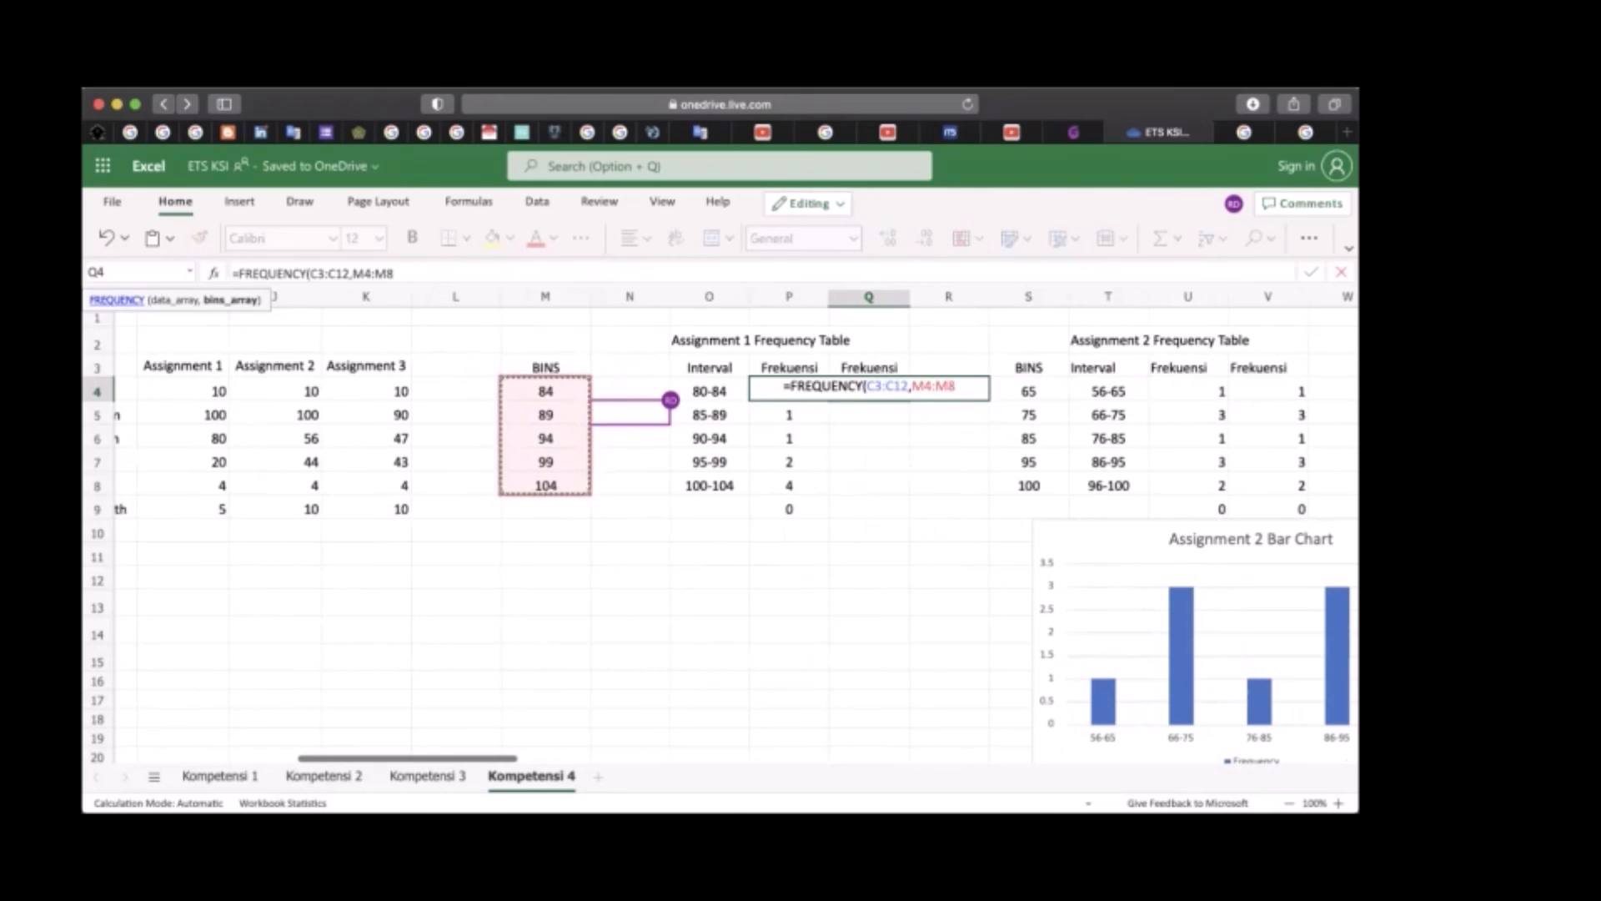
{"action": "key", "text": "Return"}
Insert a column chart of the Assignment 1 intervals and frequencies in O3:P8, and place it below the table beside the Assignment 2 Bar Chart
{"action": "scroll", "coordinate": [957, 553], "scroll_direction": "right", "scroll_amount": 2}
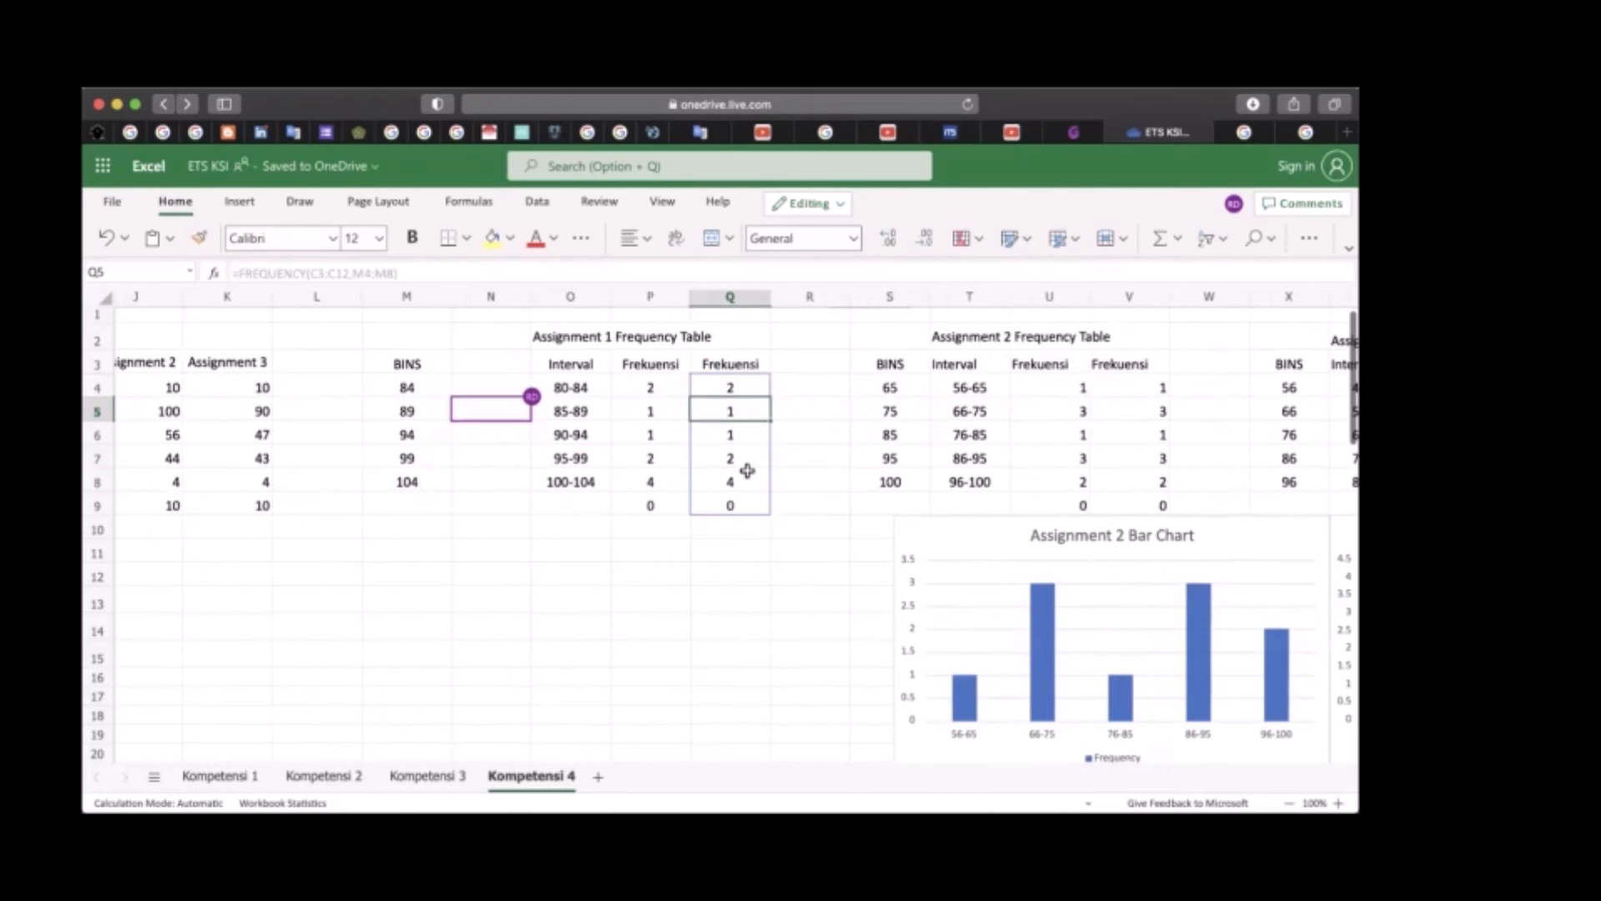
{"action": "scroll", "coordinate": [743, 468], "scroll_direction": "down", "scroll_amount": 1}
{"action": "scroll", "coordinate": [721, 525], "scroll_direction": "up", "scroll_amount": 1}
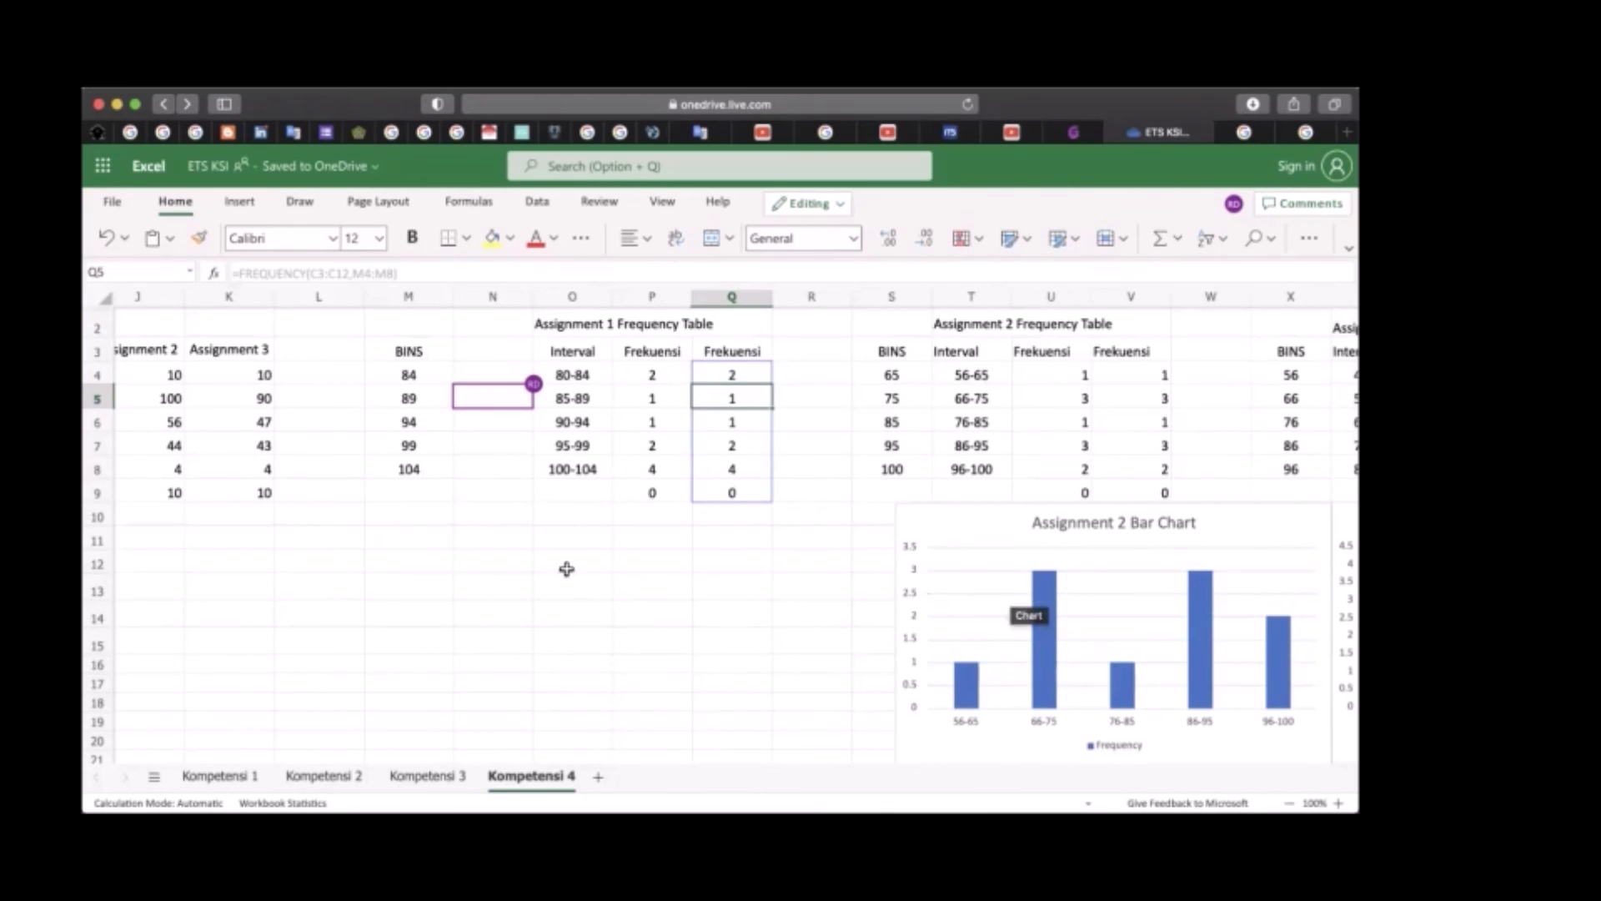
{"action": "scroll", "coordinate": [491, 596], "scroll_direction": "down", "scroll_amount": 1}
{"action": "scroll", "coordinate": [491, 596], "scroll_direction": "up", "scroll_amount": 2}
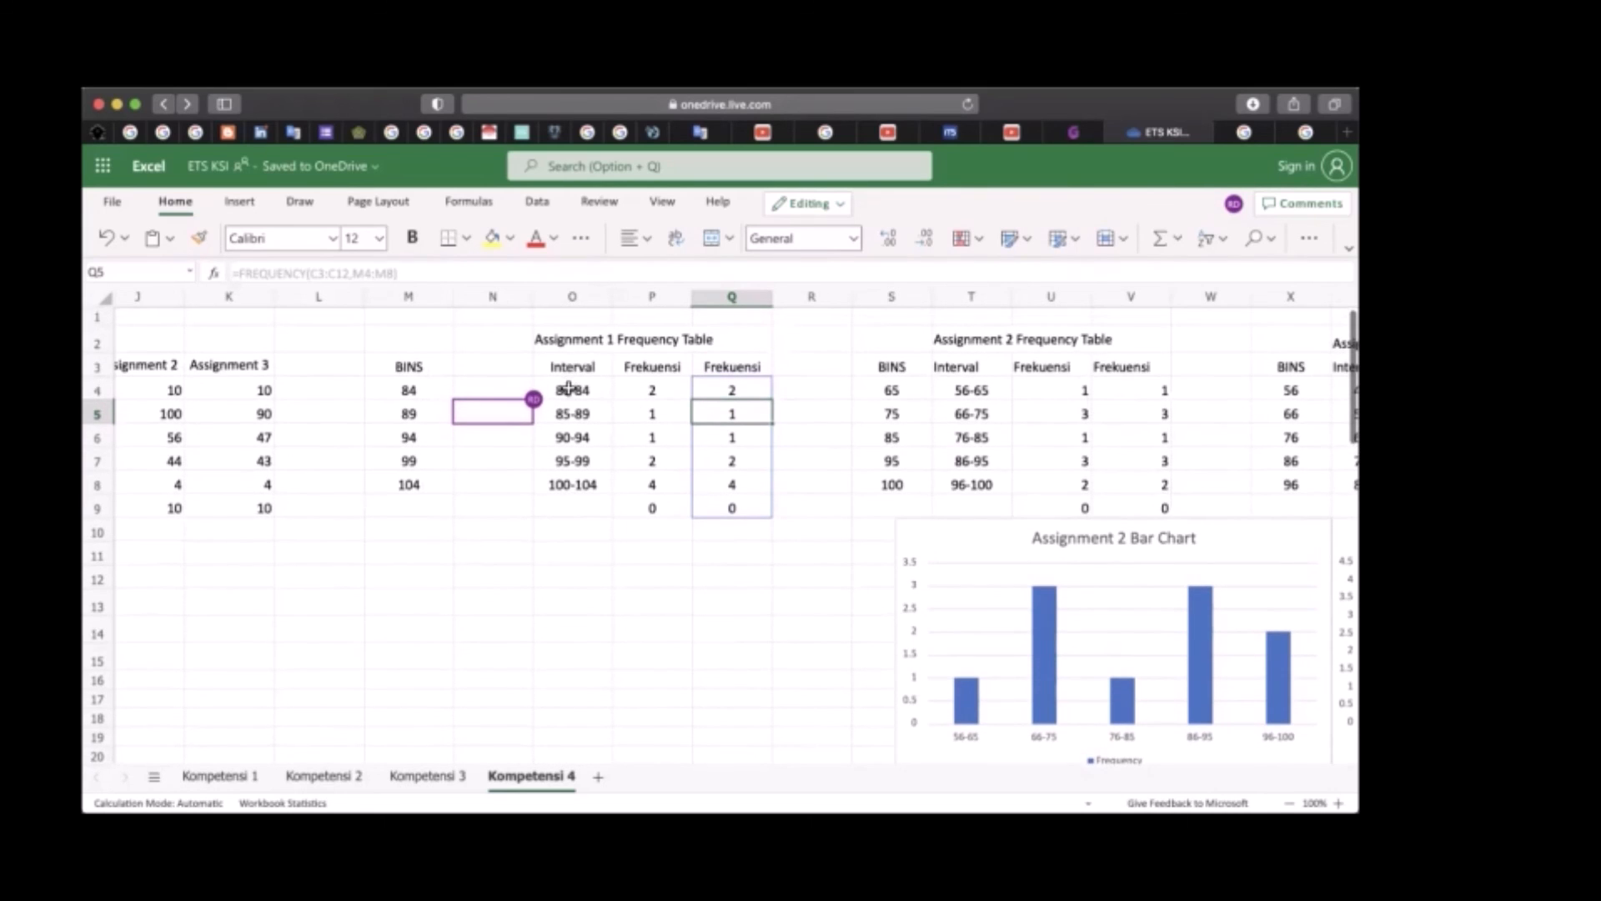
{"action": "left_click_drag", "start_coordinate": [568, 372], "coordinate": [656, 484]}
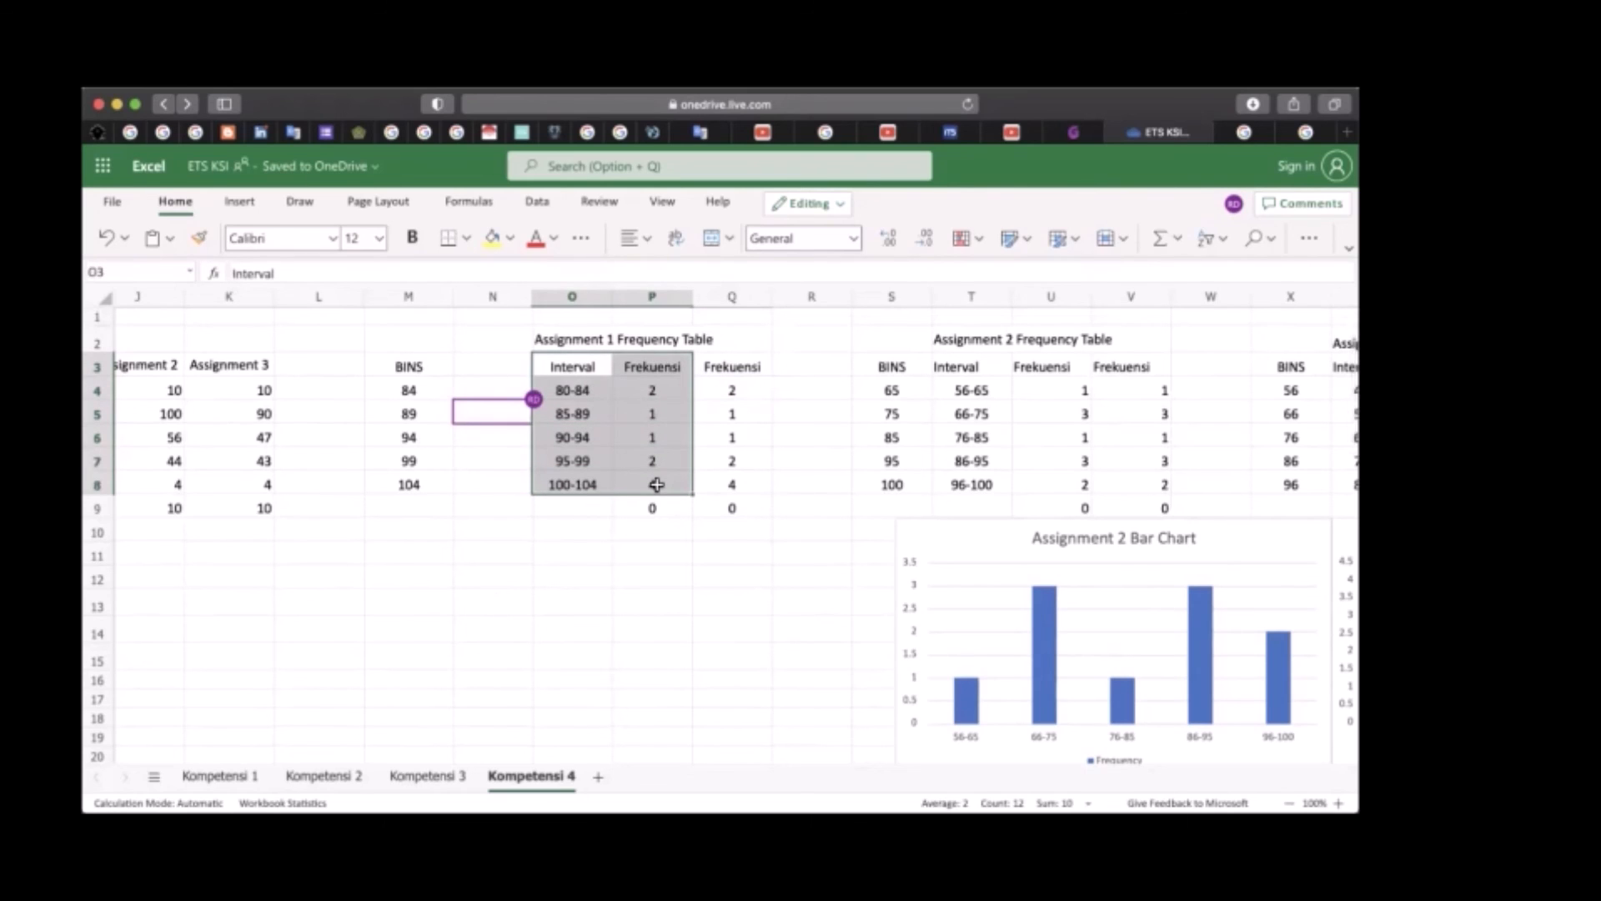
{"action": "left_click", "coordinate": [238, 202]}
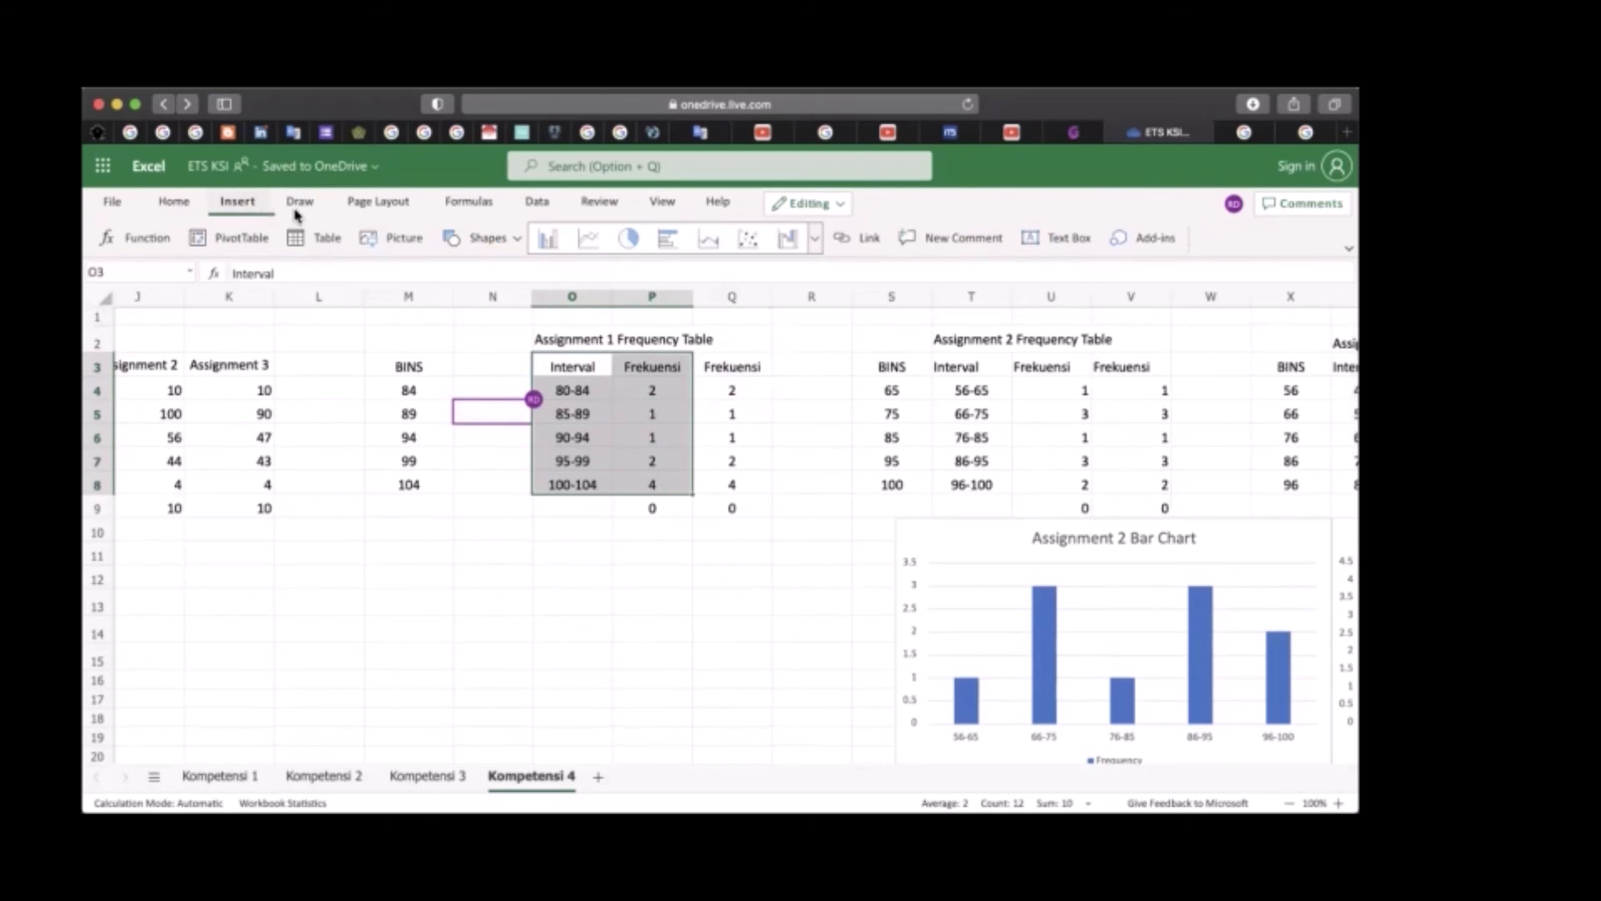
{"action": "left_click", "coordinate": [560, 241]}
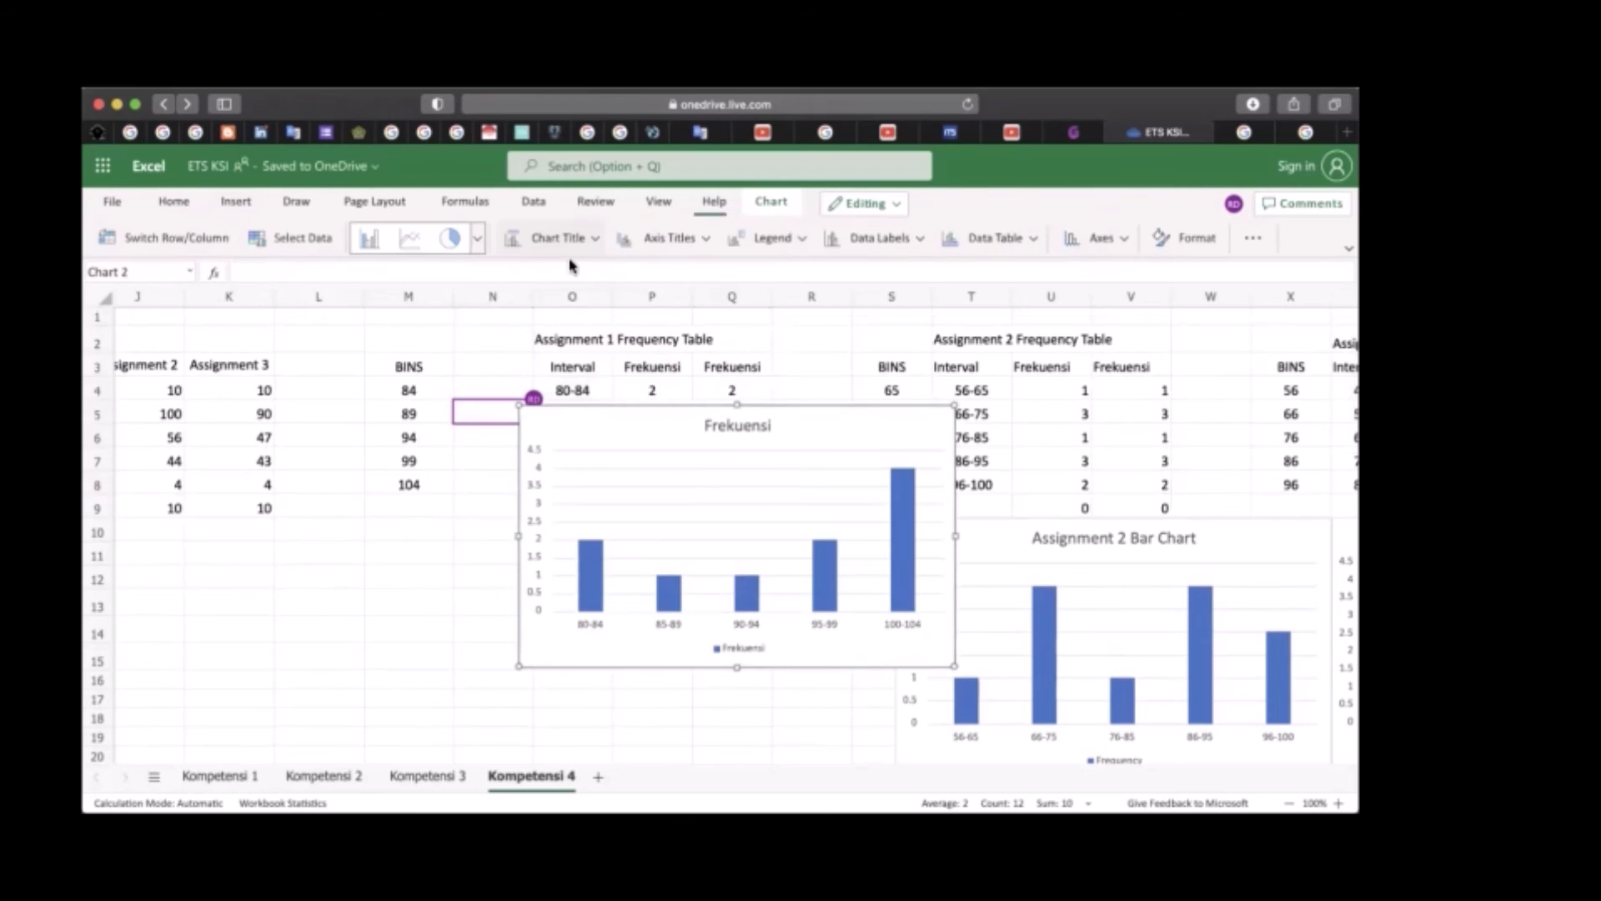
{"action": "left_click_drag", "start_coordinate": [822, 426], "coordinate": [753, 539]}
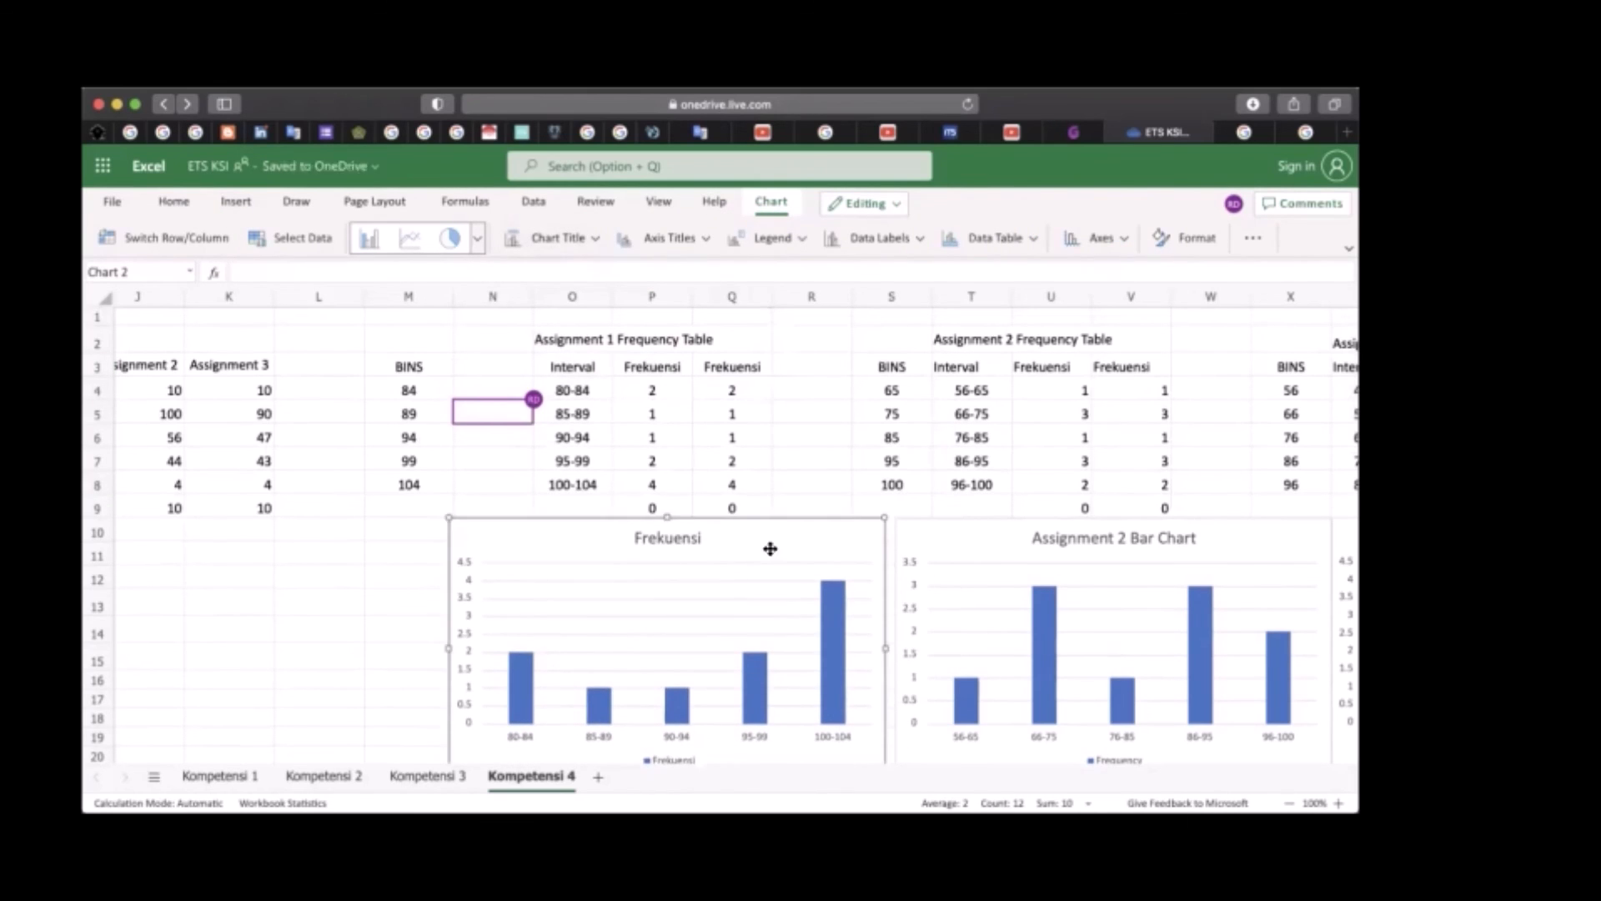
Change the new chart's title to Assignment 1 Bar Chart
{"action": "scroll", "coordinate": [815, 583], "scroll_direction": "down", "scroll_amount": 3}
{"action": "left_click", "coordinate": [678, 441]}
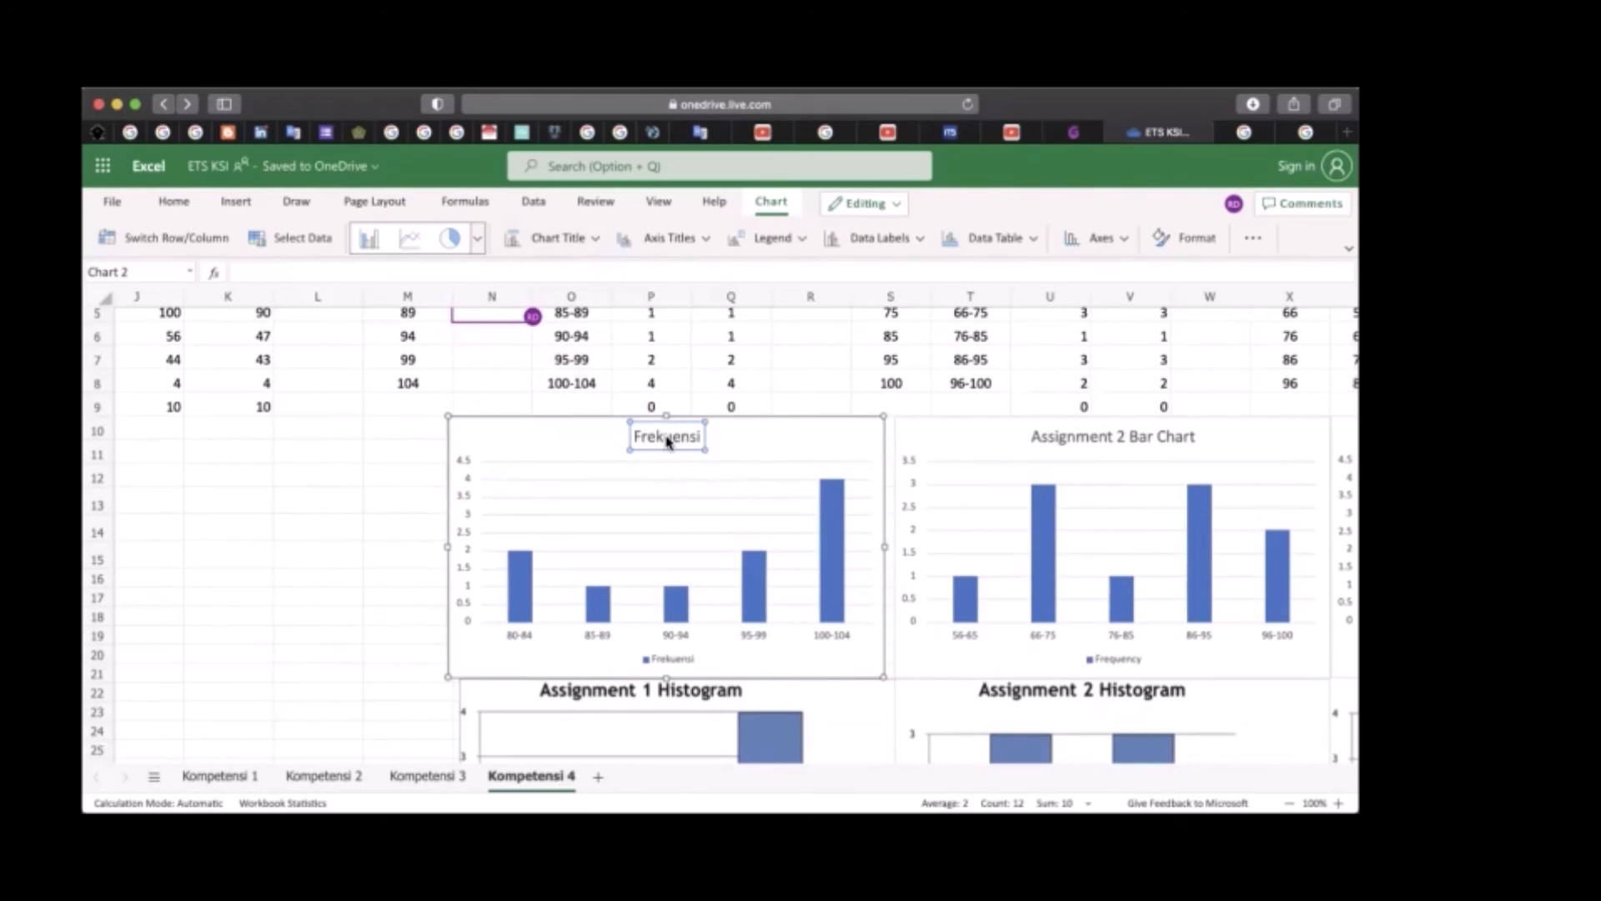
{"action": "double_click", "coordinate": [667, 440]}
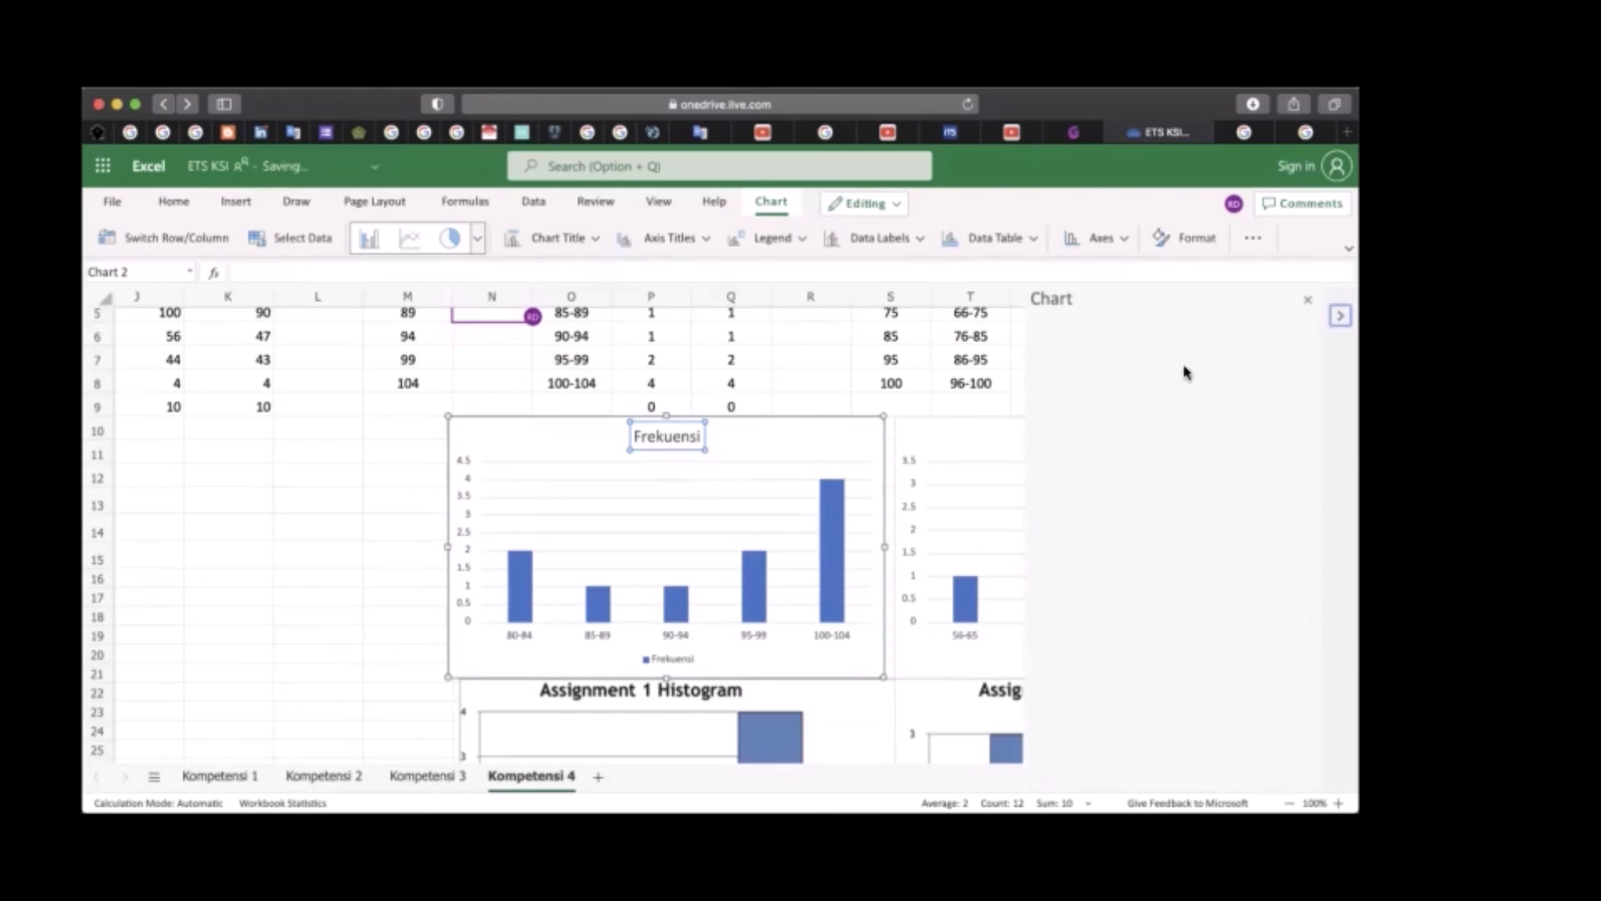
{"action": "left_click_drag", "start_coordinate": [1247, 408], "coordinate": [1156, 411]}
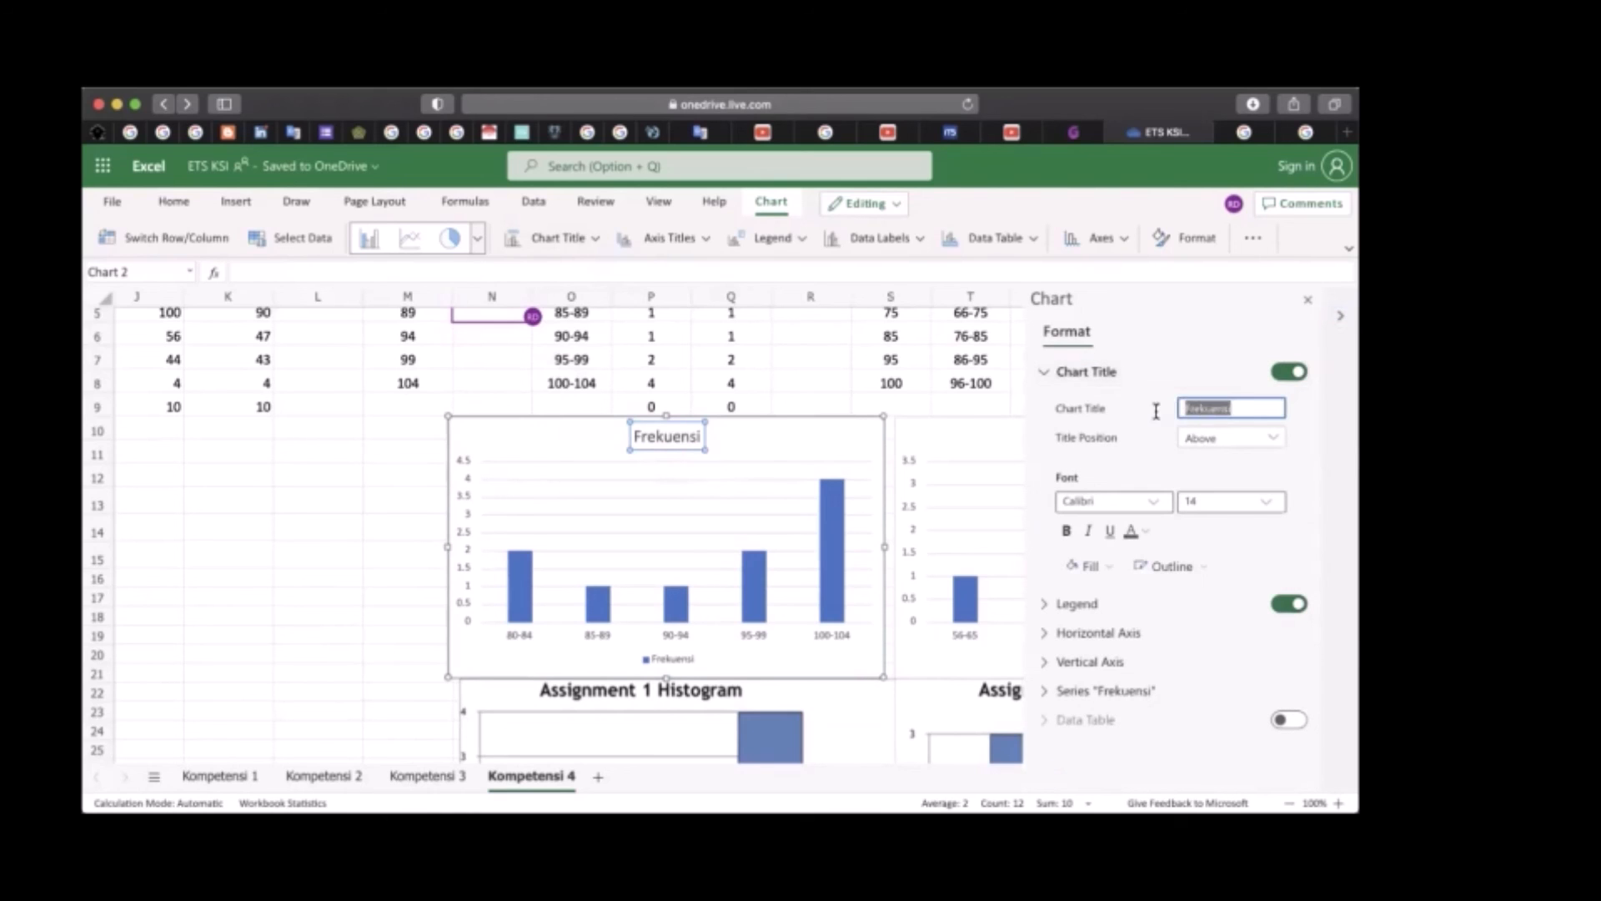
{"action": "key", "text": "BackSpace"}
{"action": "type", "text": "Assignment 1 Bar Chart"}
{"action": "key", "text": "Return"}
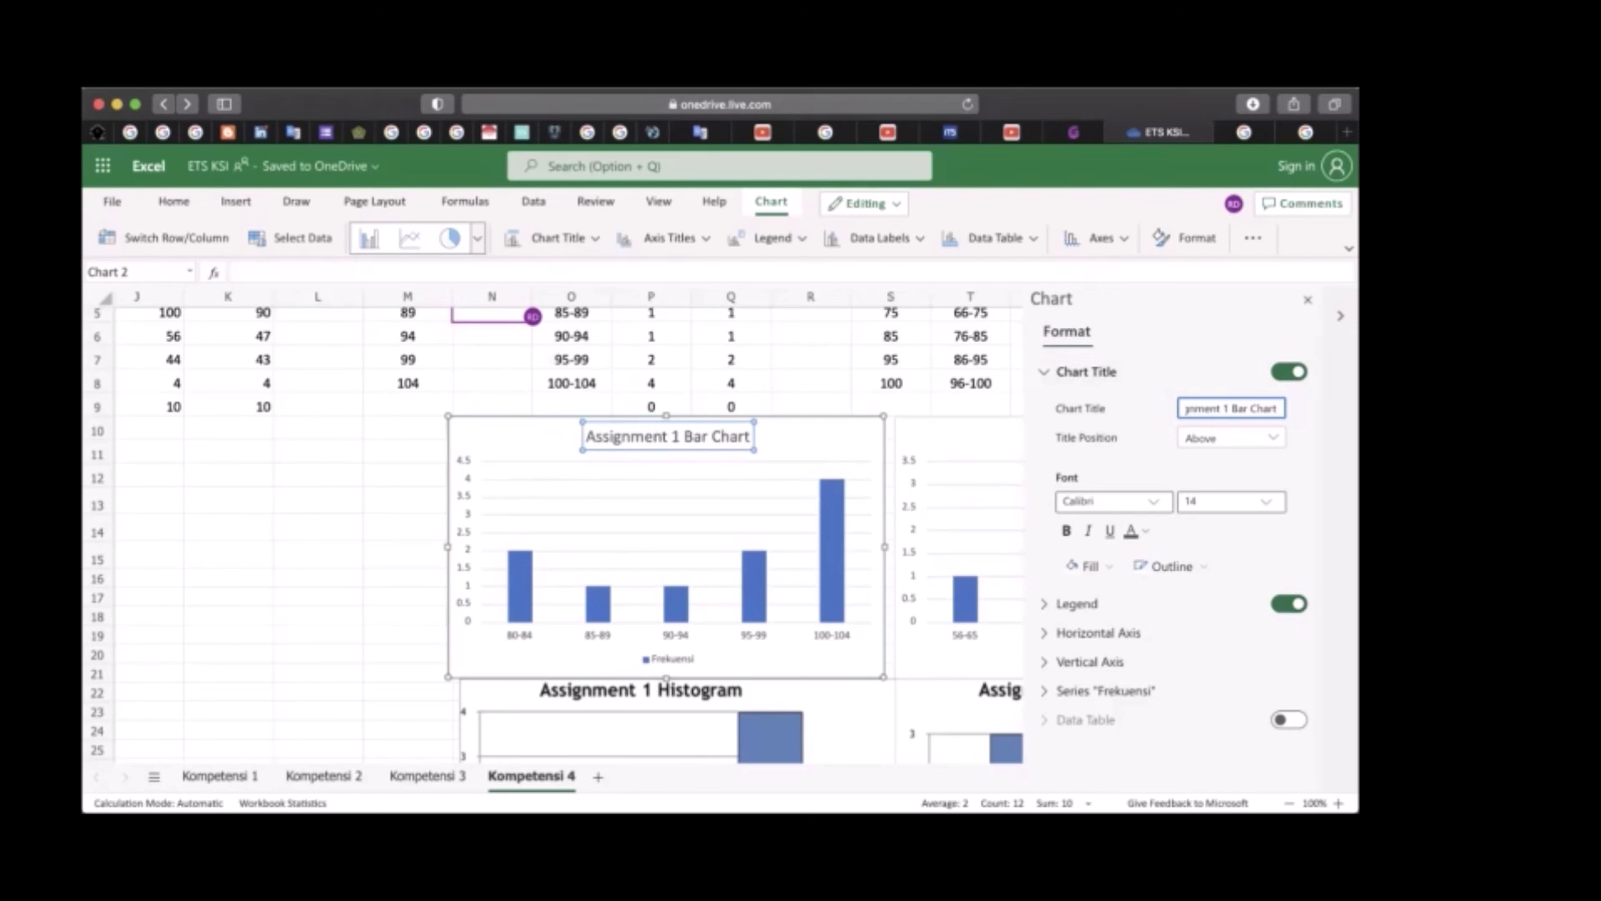
{"action": "left_click", "coordinate": [1306, 300]}
Compare the bars of the Assignment 1 Bar Chart with those of the Assignment 1 Histogram below it
{"action": "scroll", "coordinate": [784, 522], "scroll_direction": "down", "scroll_amount": 3}
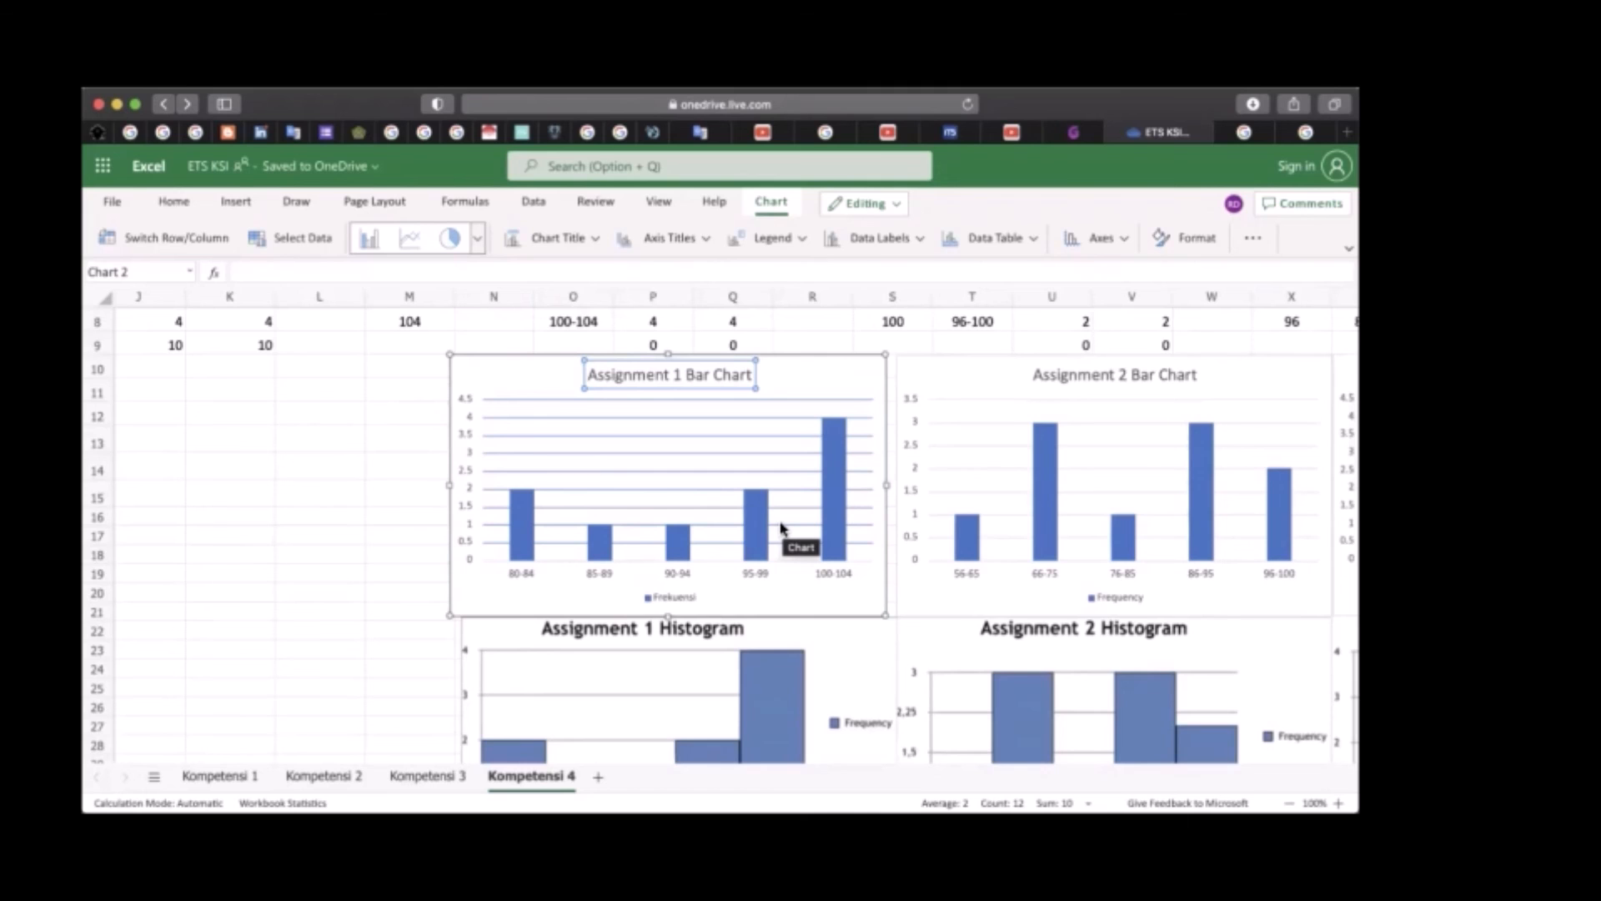
{"action": "scroll", "coordinate": [782, 525], "scroll_direction": "down", "scroll_amount": 2}
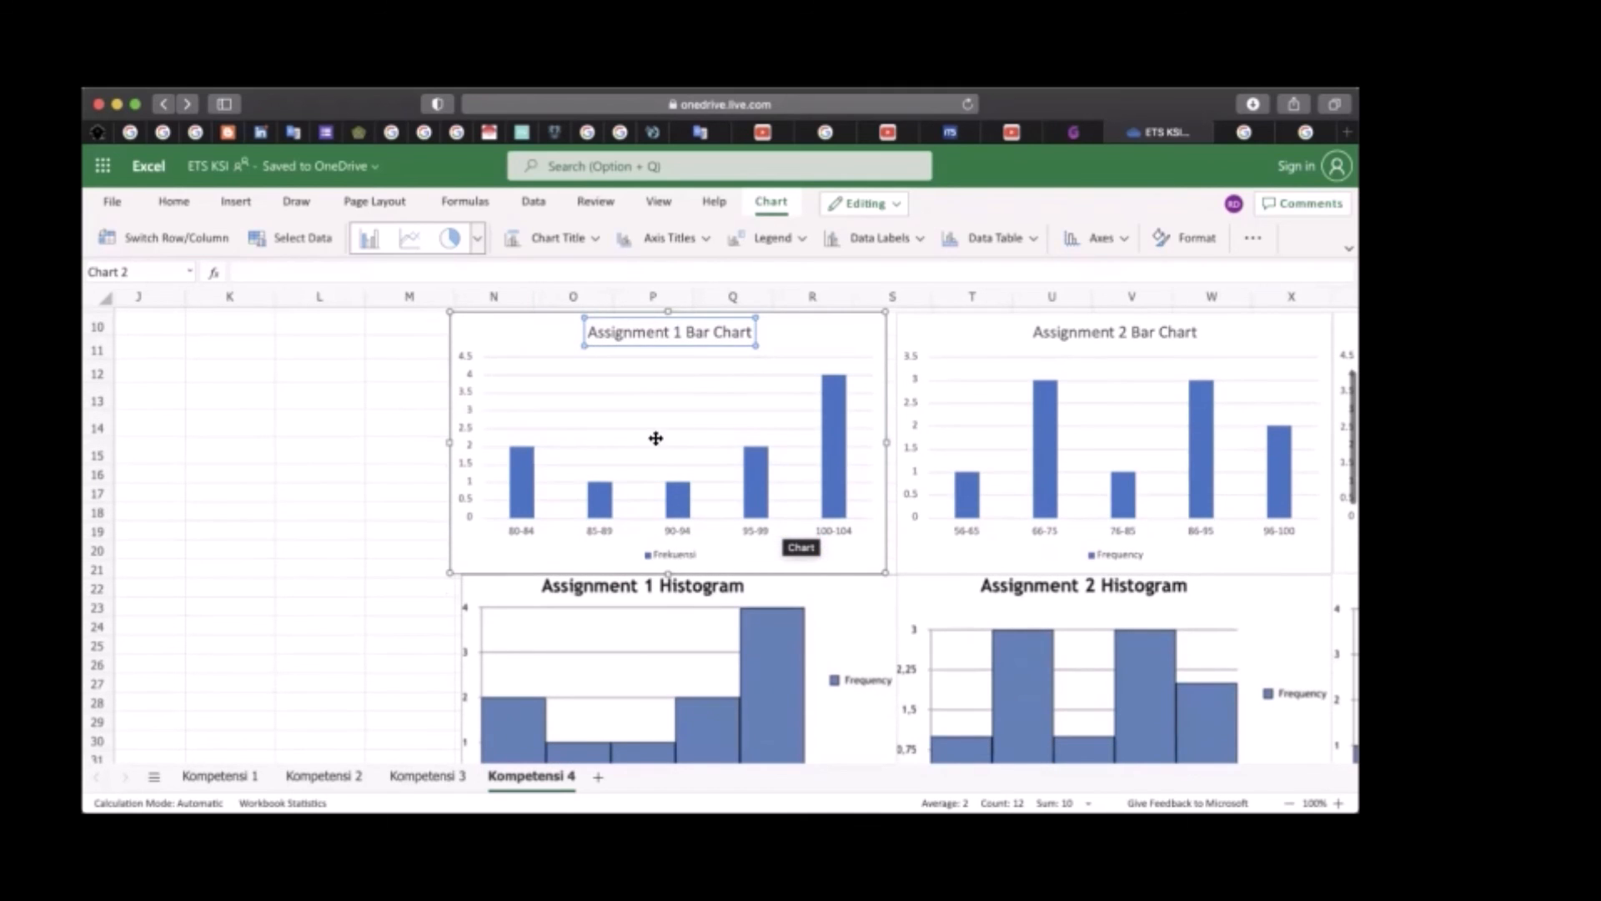
{"action": "scroll", "coordinate": [662, 490], "scroll_direction": "down", "scroll_amount": 1}
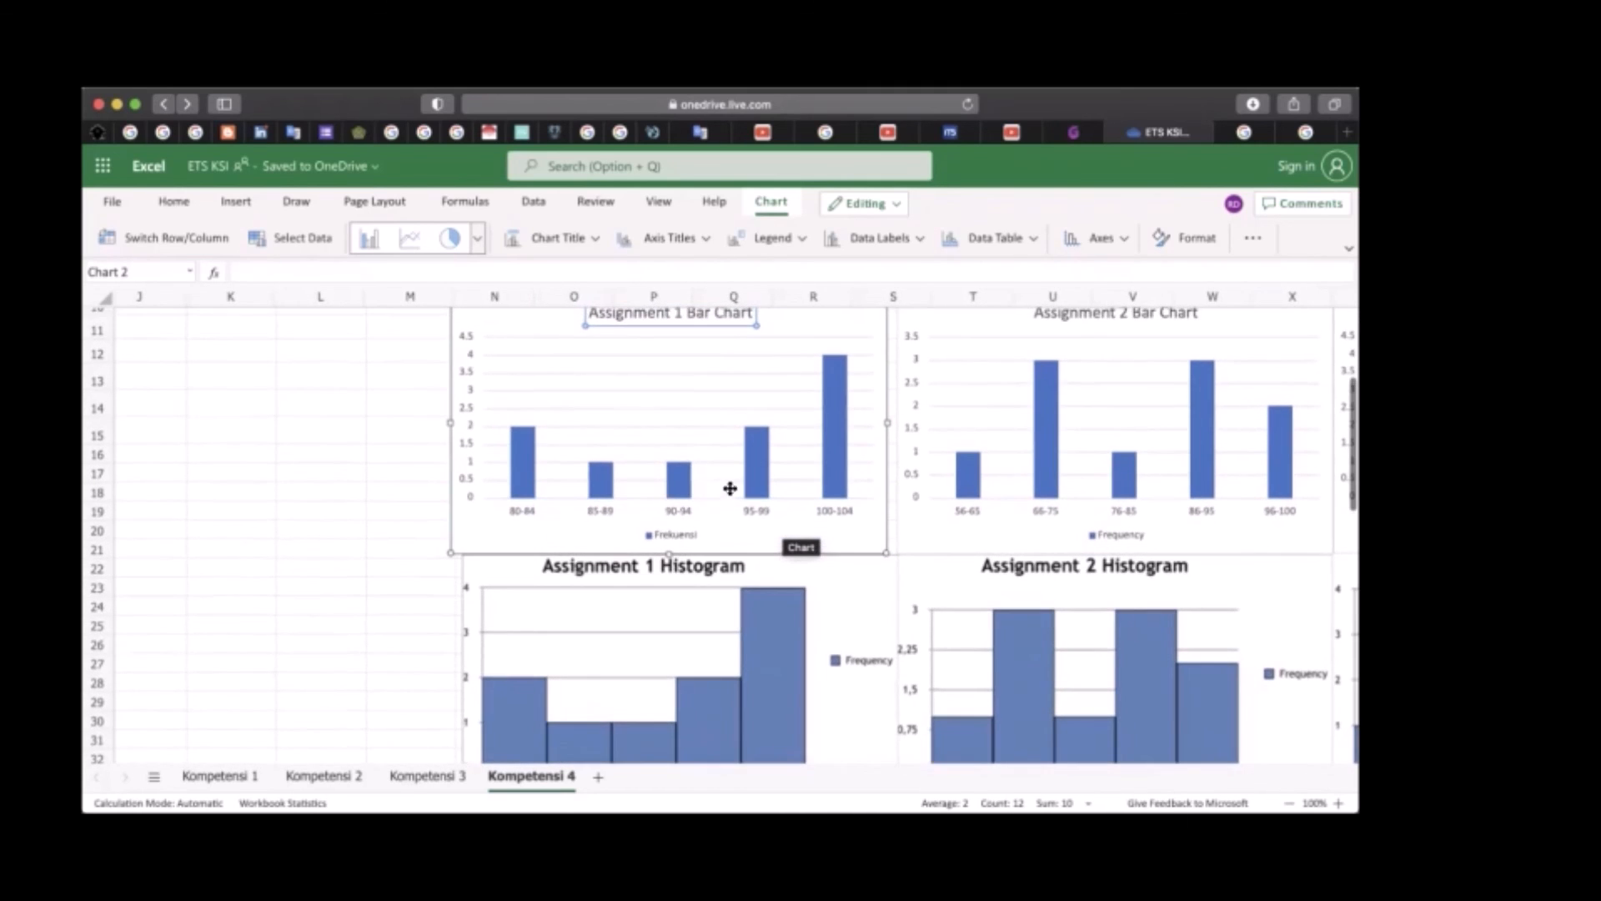
{"action": "left_click", "coordinate": [832, 409]}
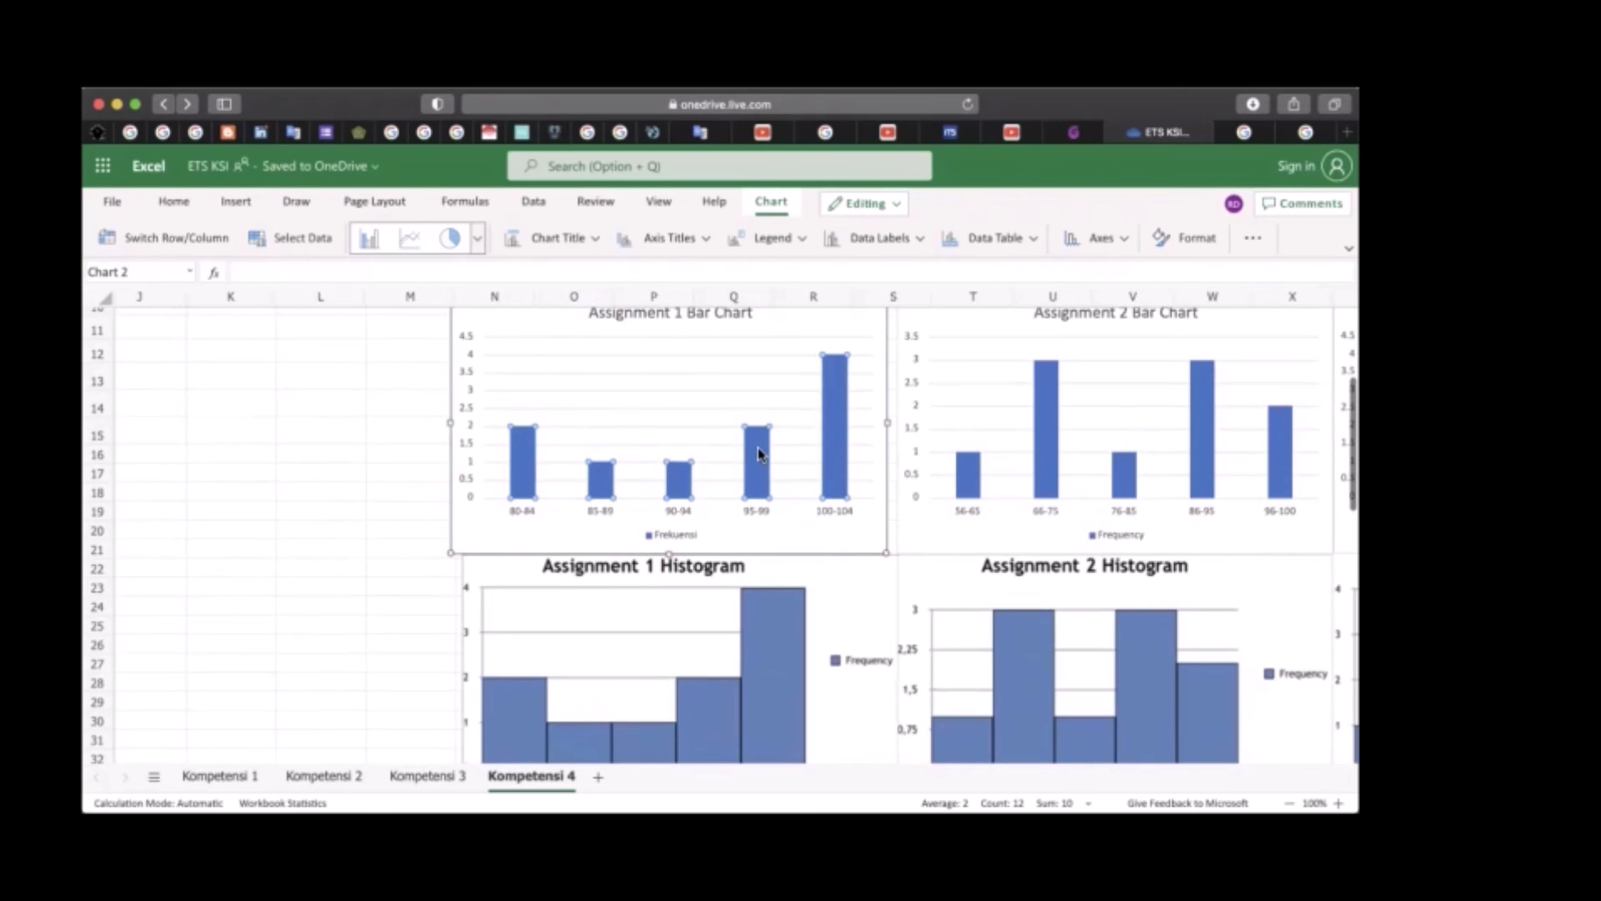
{"action": "scroll", "coordinate": [573, 472], "scroll_direction": "down", "scroll_amount": 5}
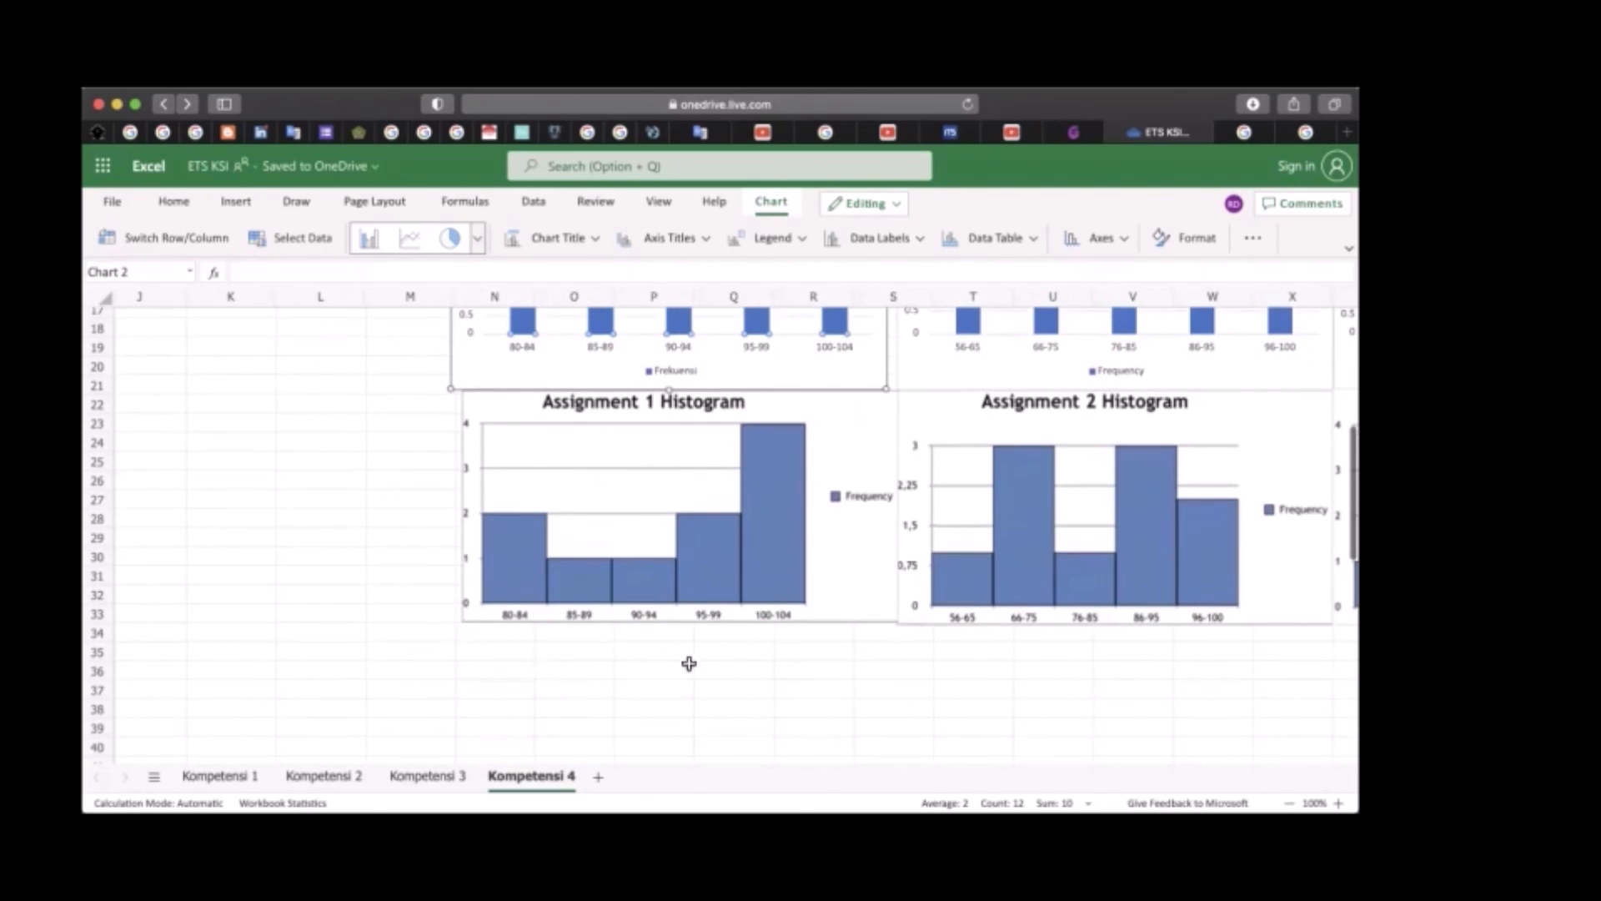
{"action": "scroll", "coordinate": [785, 632], "scroll_direction": "up", "scroll_amount": 1}
{"action": "scroll", "coordinate": [784, 633], "scroll_direction": "up", "scroll_amount": 1}
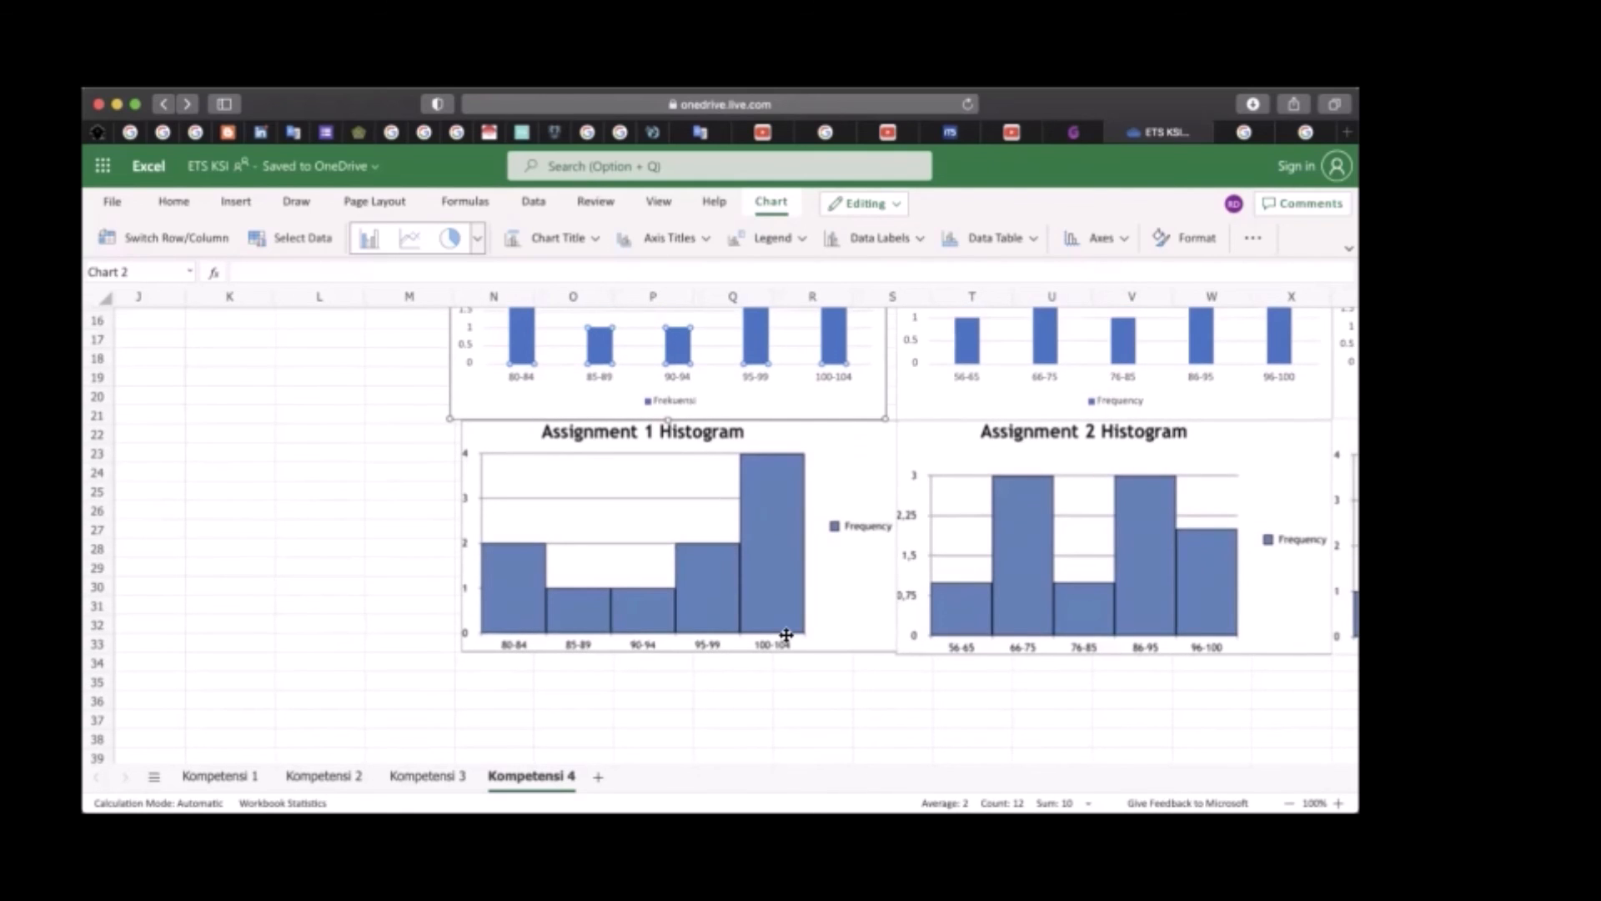
{"action": "scroll", "coordinate": [786, 635], "scroll_direction": "up", "scroll_amount": 1}
{"action": "scroll", "coordinate": [790, 642], "scroll_direction": "down", "scroll_amount": 1}
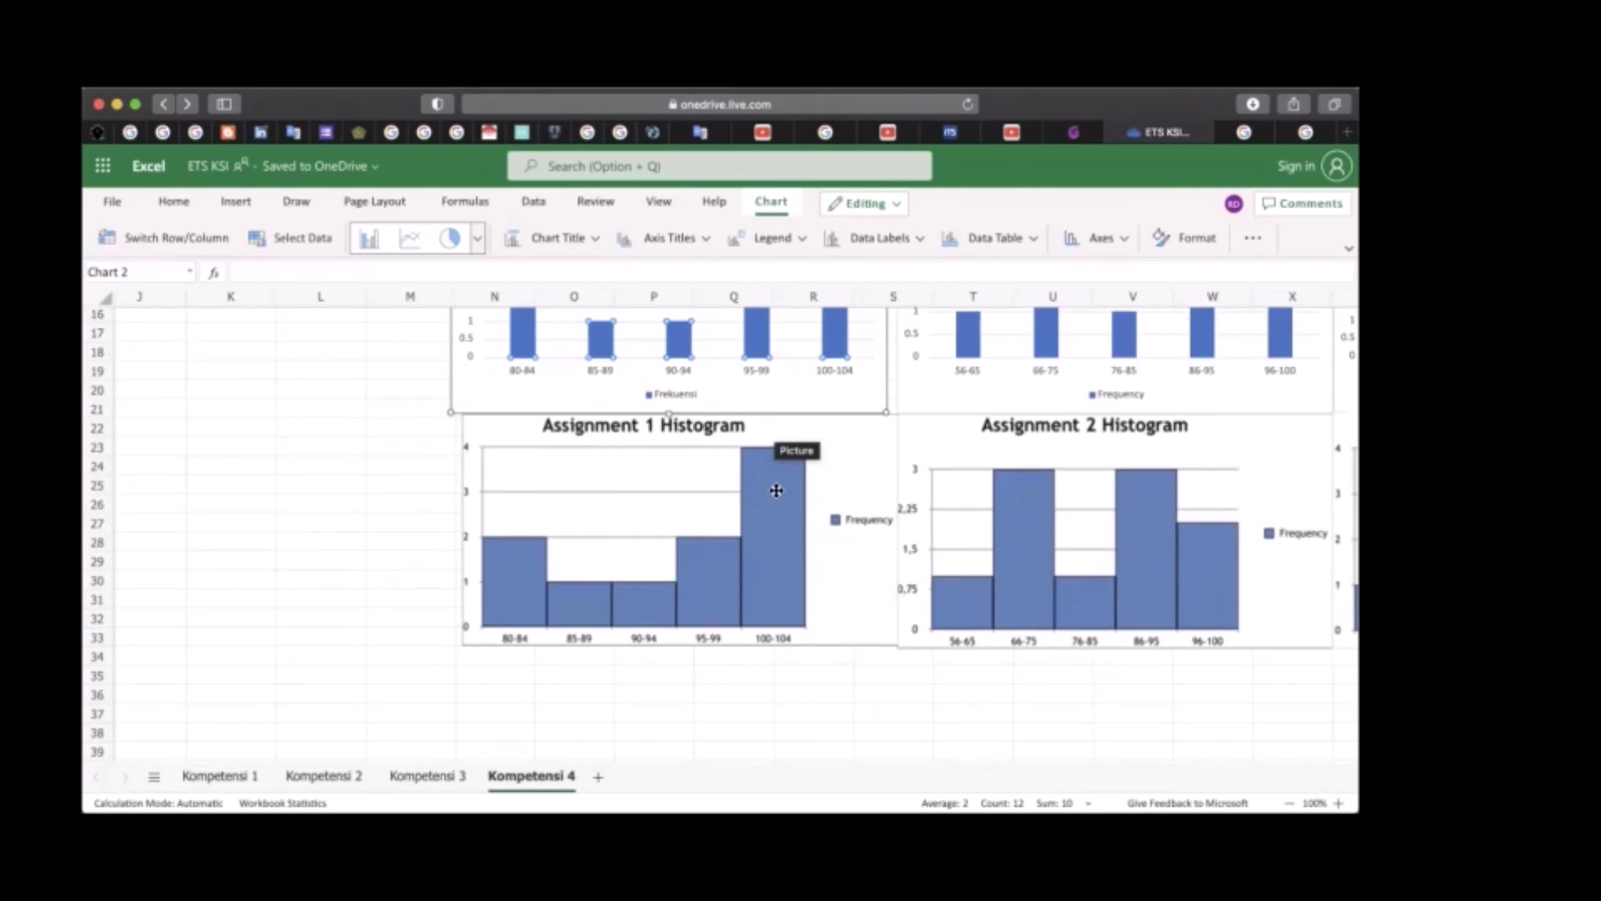
{"action": "scroll", "coordinate": [722, 558], "scroll_direction": "up", "scroll_amount": 3}
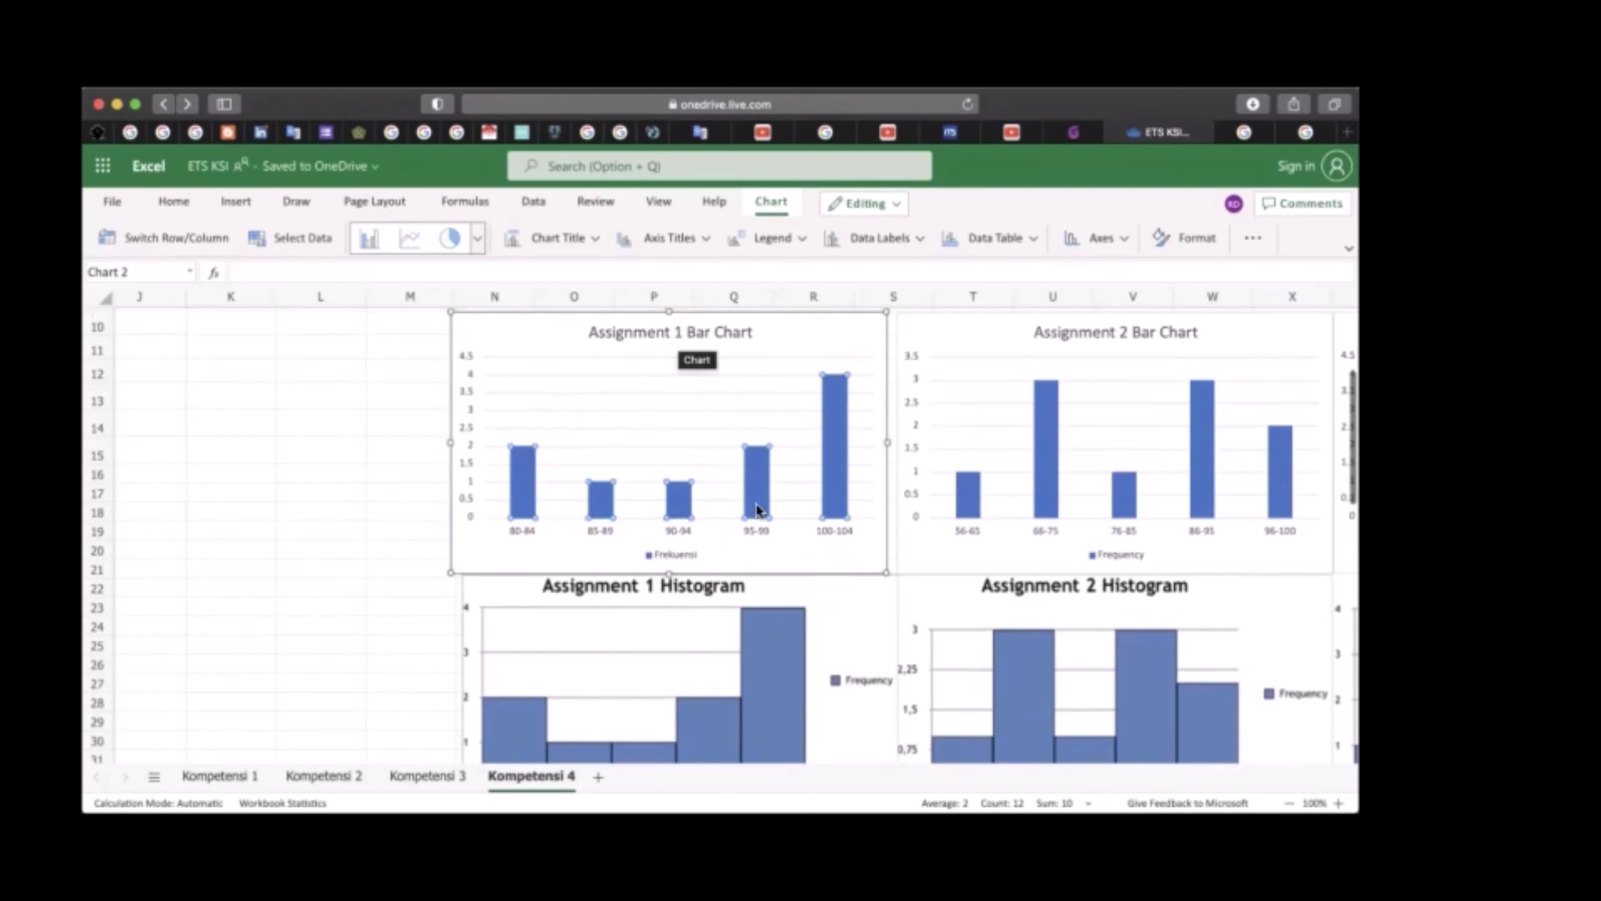
Move the Assignment 1 Histogram picture slightly left to align it with the Assignment 1 Bar Chart above
{"action": "scroll", "coordinate": [757, 509], "scroll_direction": "down", "scroll_amount": 3}
{"action": "left_click", "coordinate": [832, 472]}
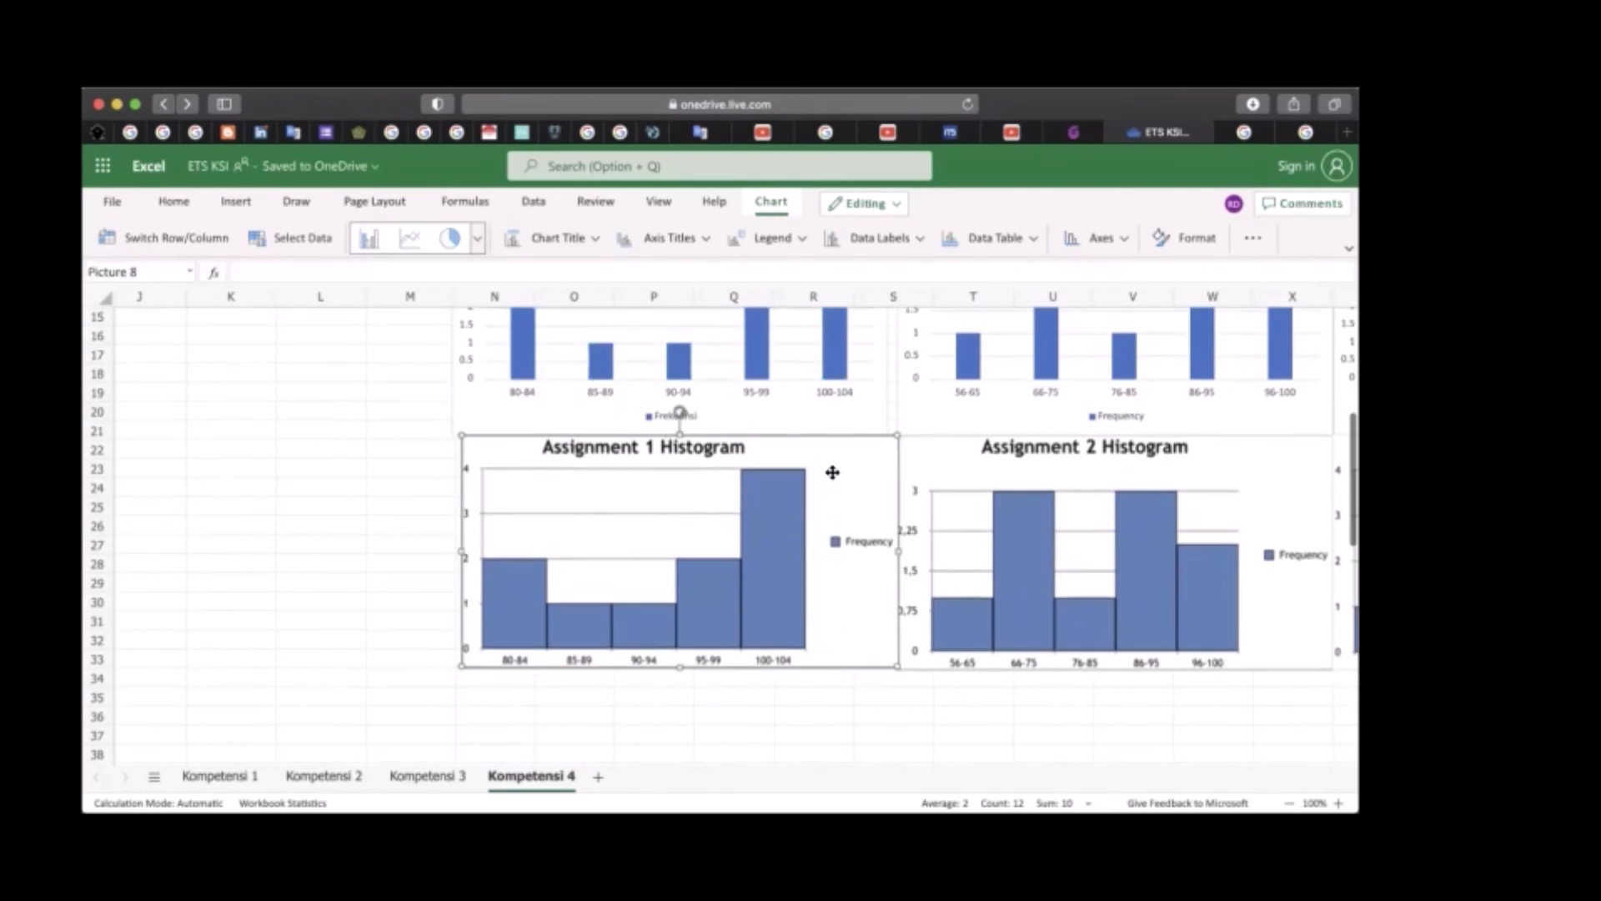
{"action": "left_click_drag", "start_coordinate": [854, 468], "coordinate": [845, 468]}
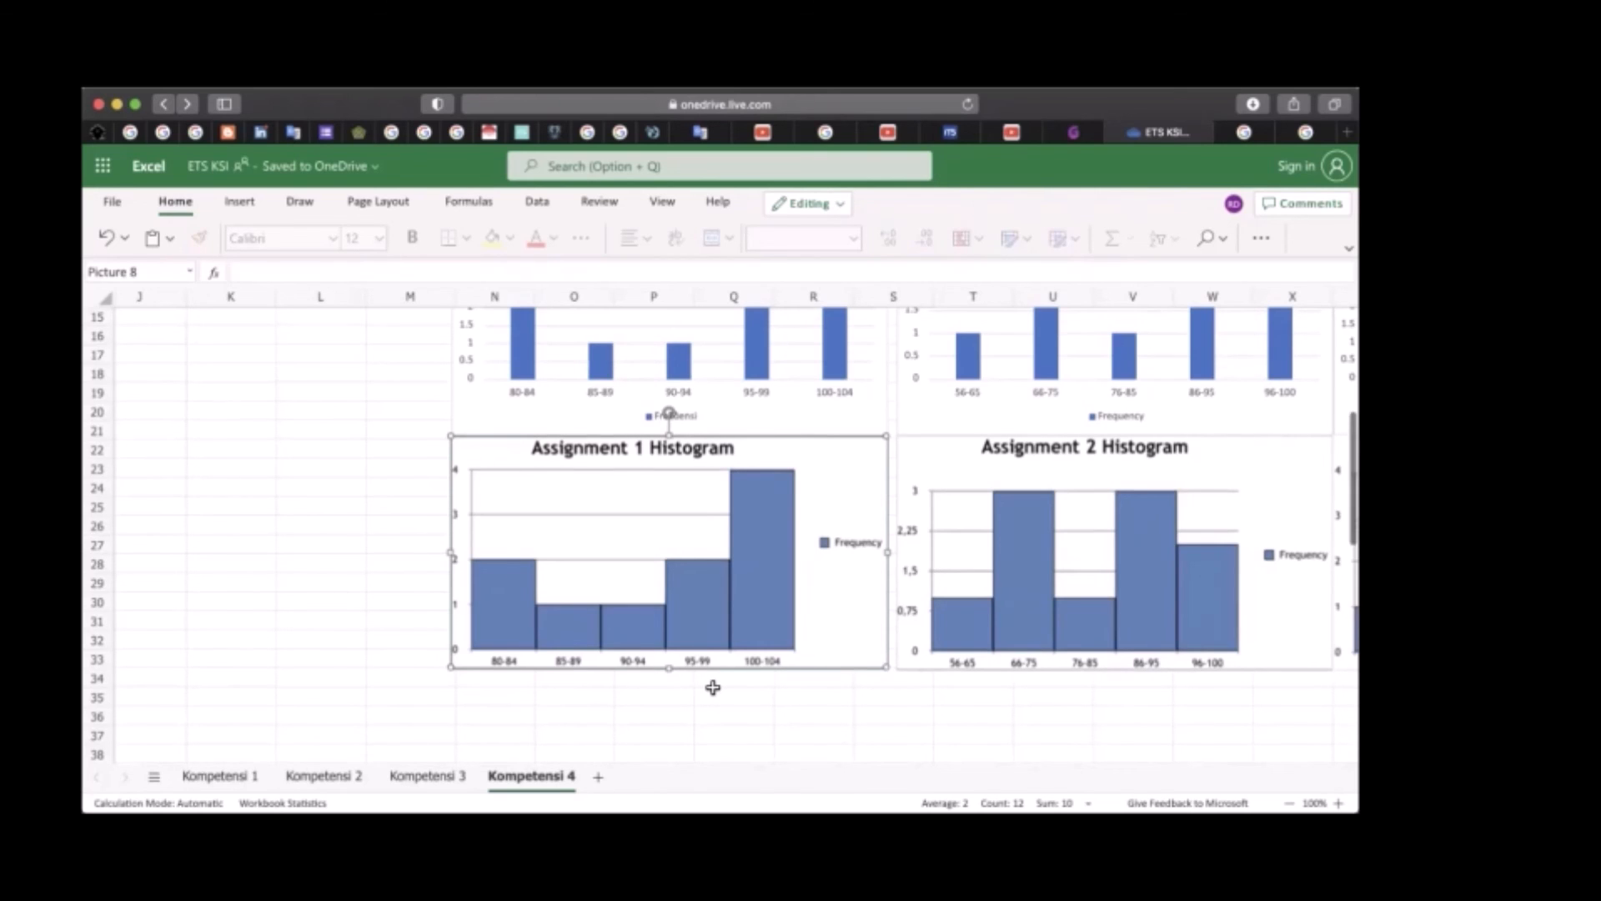
{"action": "scroll", "coordinate": [713, 687], "scroll_direction": "up", "scroll_amount": 1}
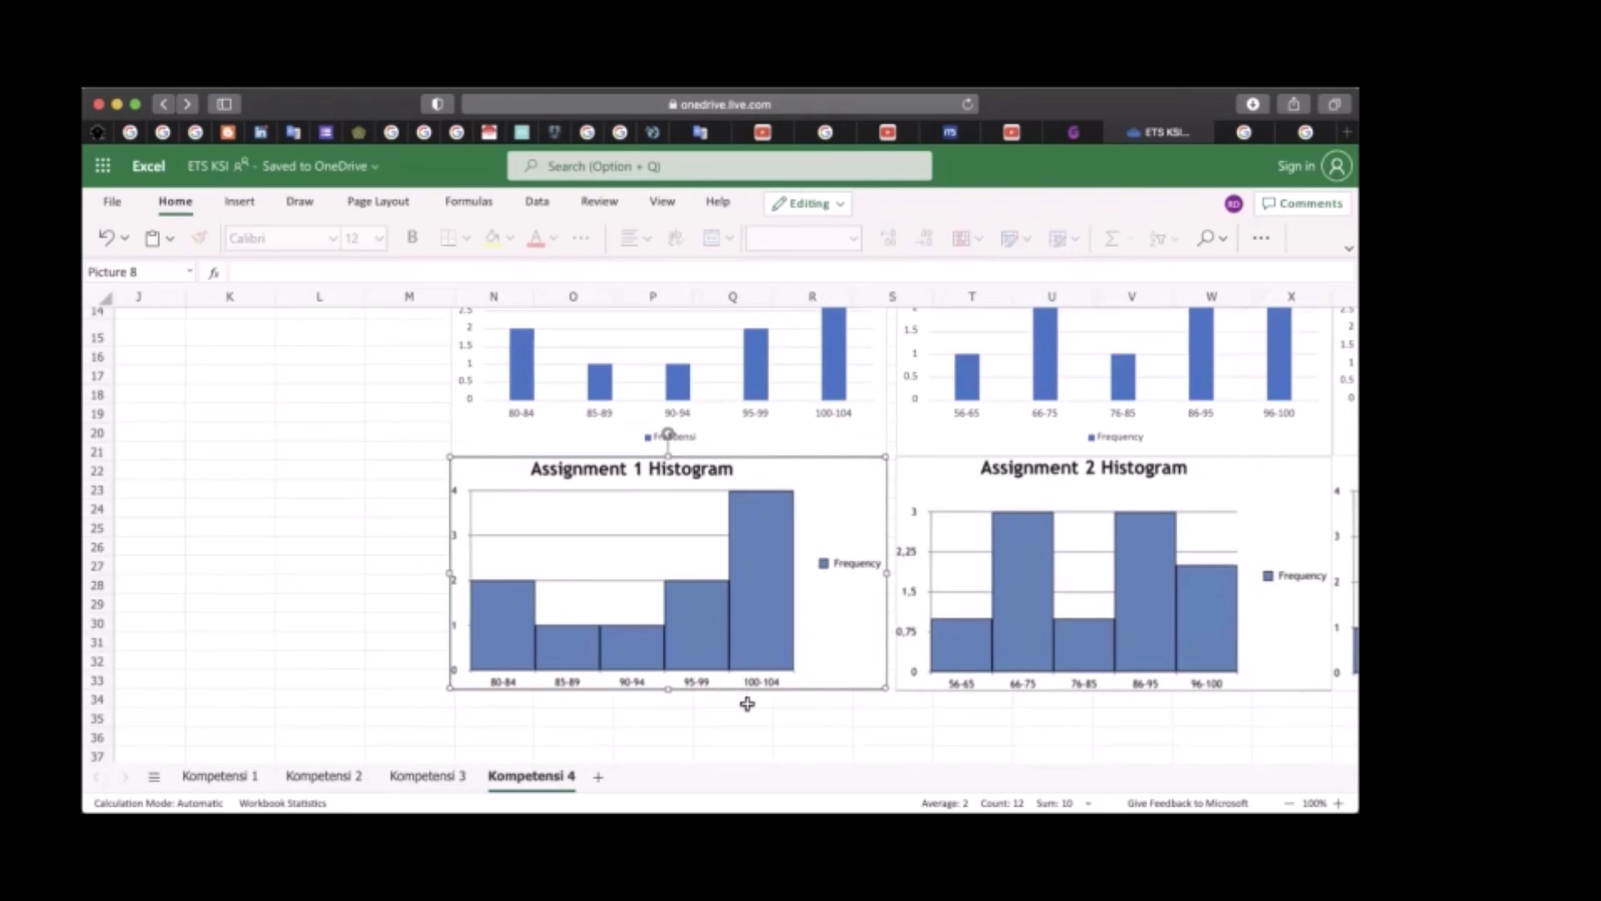